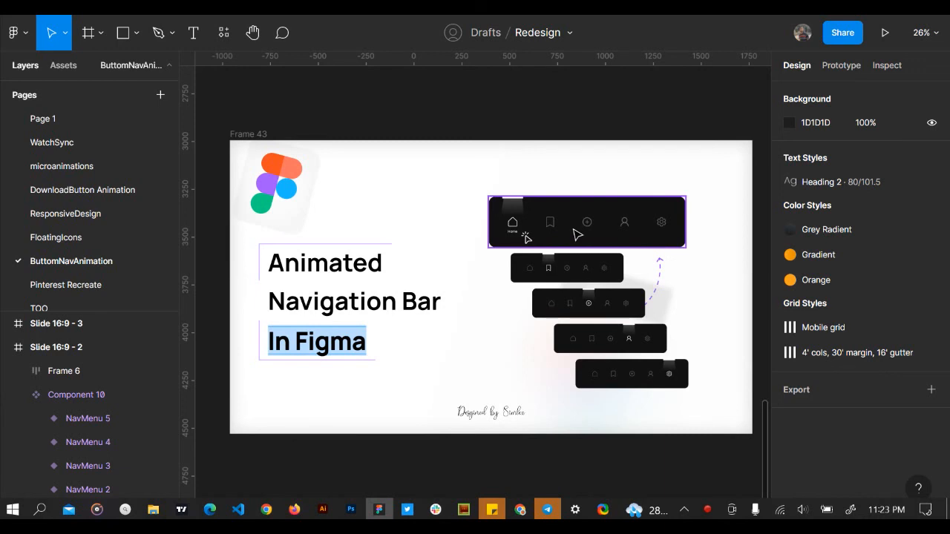
Examine the finished navigation bar designs, from the Frame 43 cover to the bars and variants in Slide 16:9 - 3
scroll(574, 230, "right", 1)
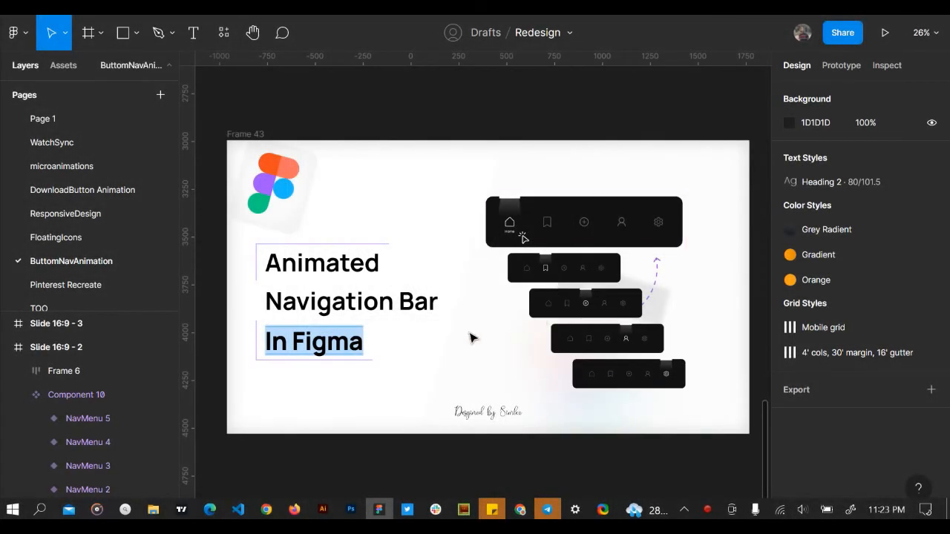
scroll(469, 339, "right", 10)
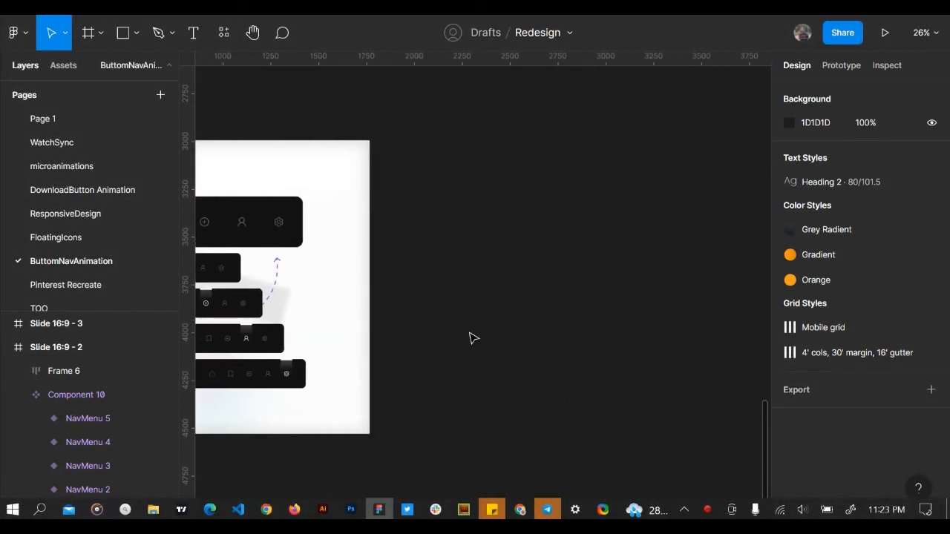
scroll(469, 339, "up", 5)
scroll(469, 339, "up", 5)
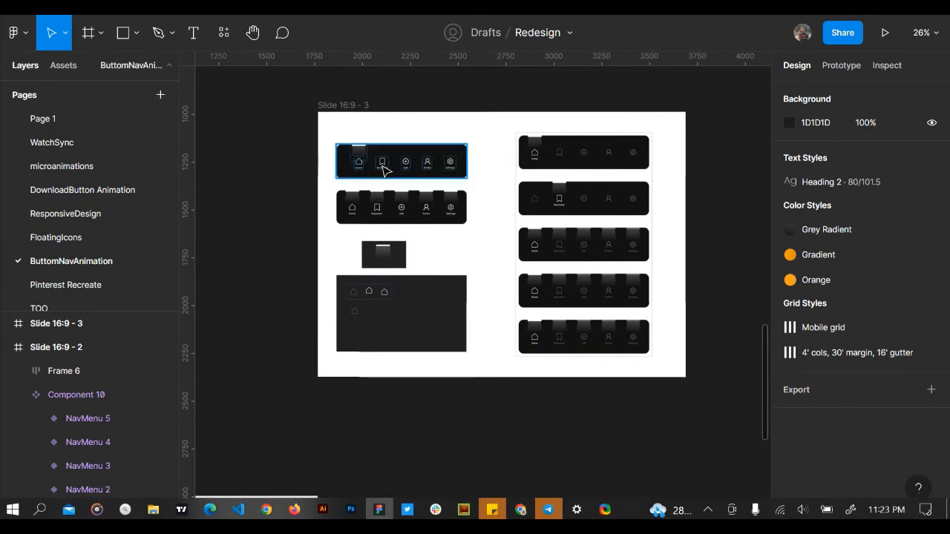
scroll(381, 163, "up", 2)
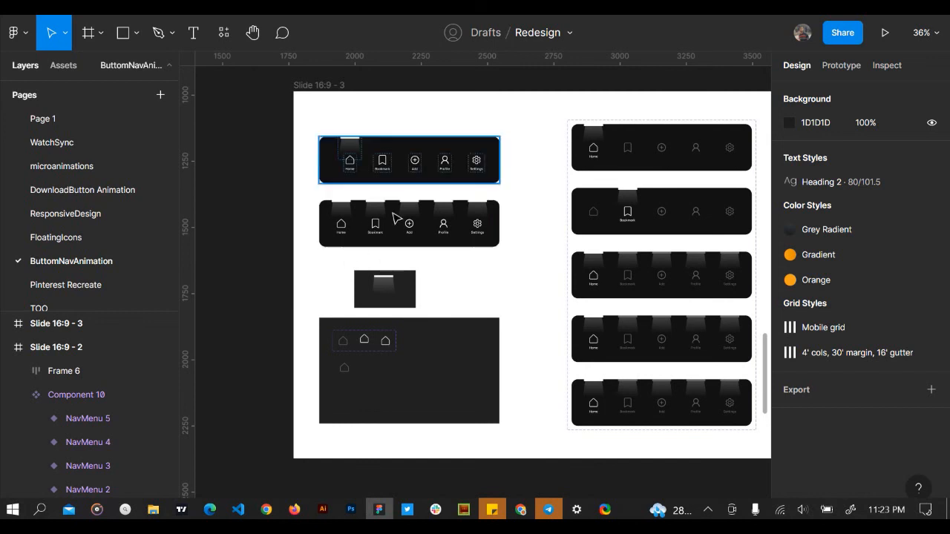
scroll(353, 172, "up", 3)
scroll(353, 172, "up", 4)
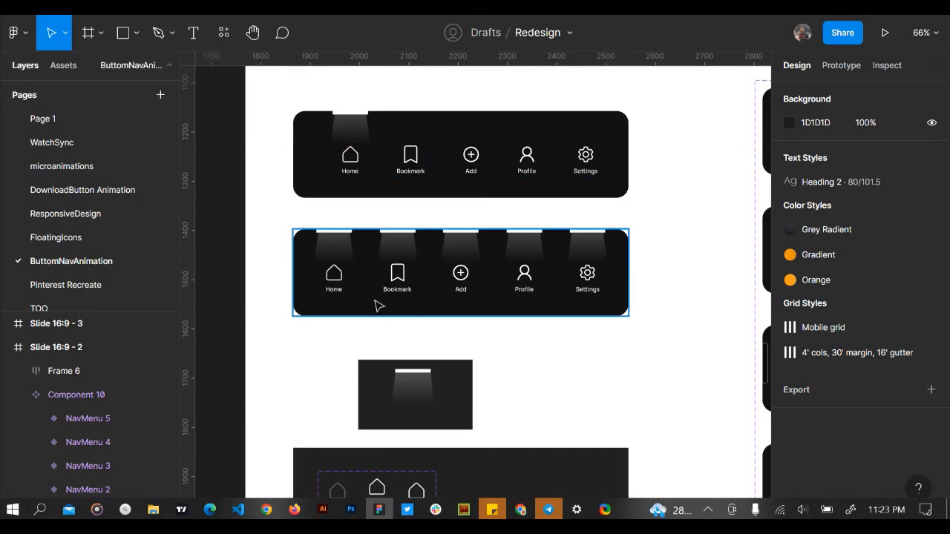
left_click(390, 258)
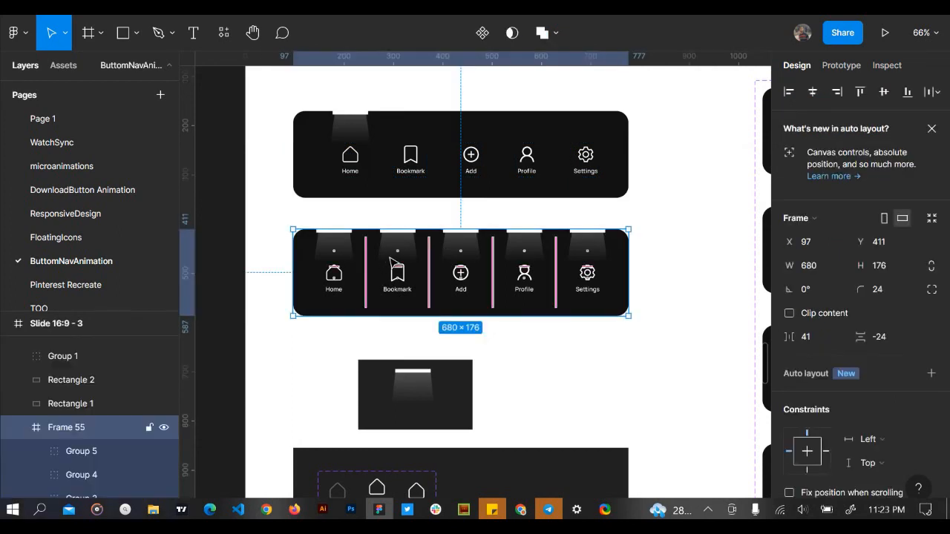
left_click(511, 345)
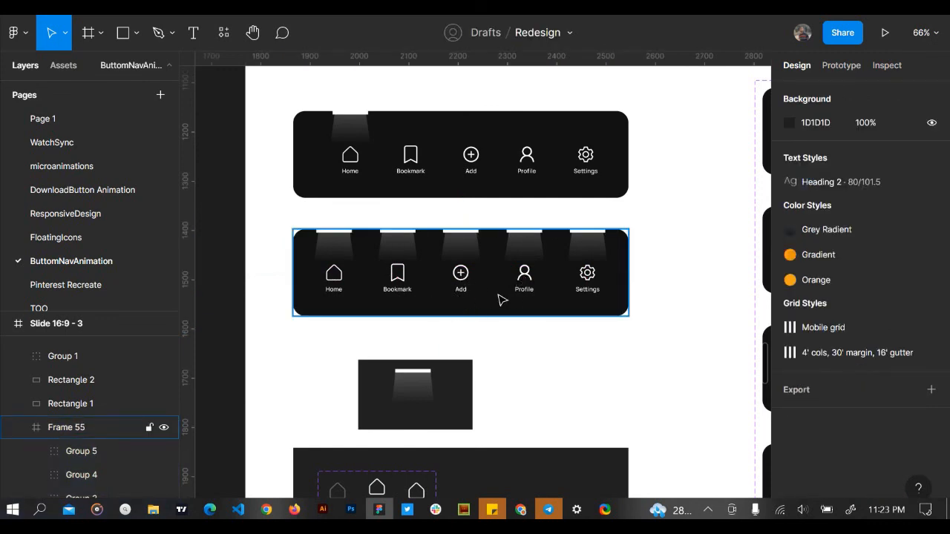
scroll(502, 299, "right", 8)
scroll(533, 327, "left", 10)
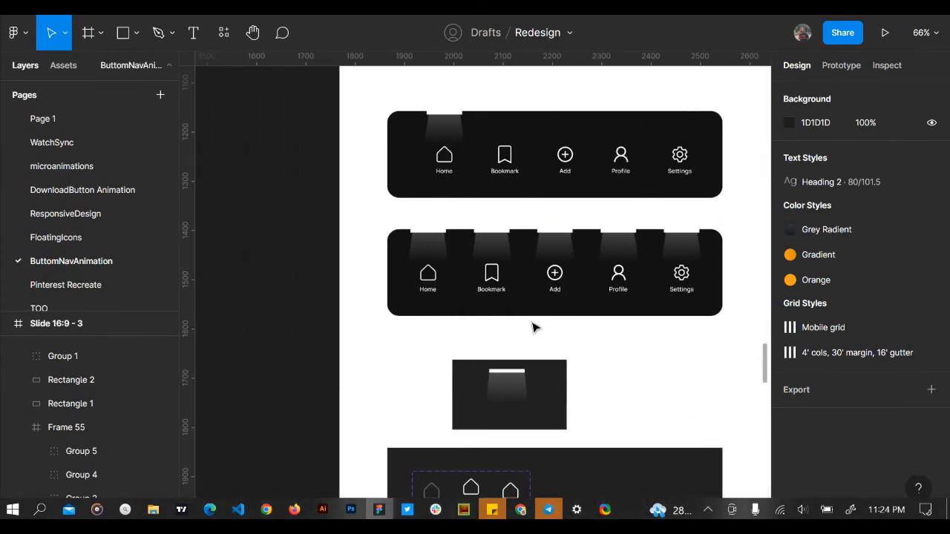
left_click(505, 167)
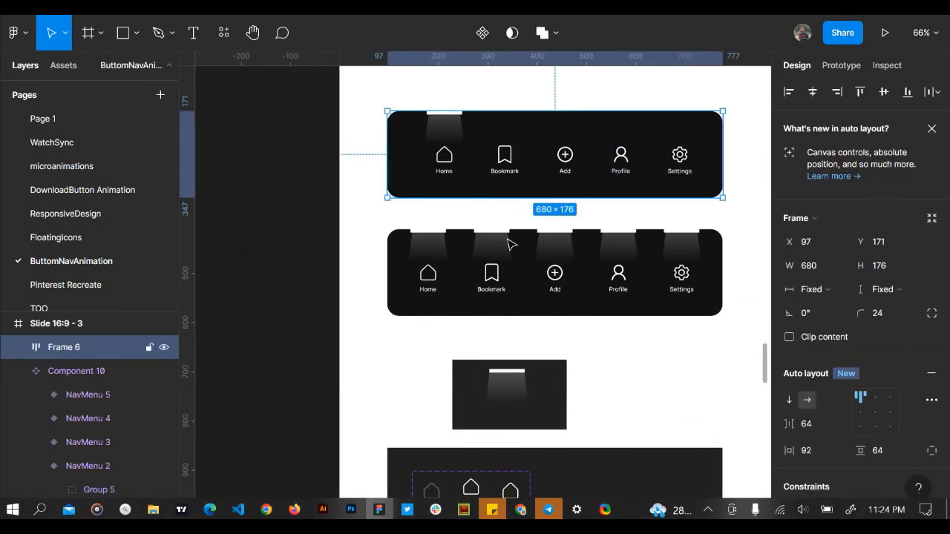
left_click(506, 280, "shift")
left_click(509, 371, "shift")
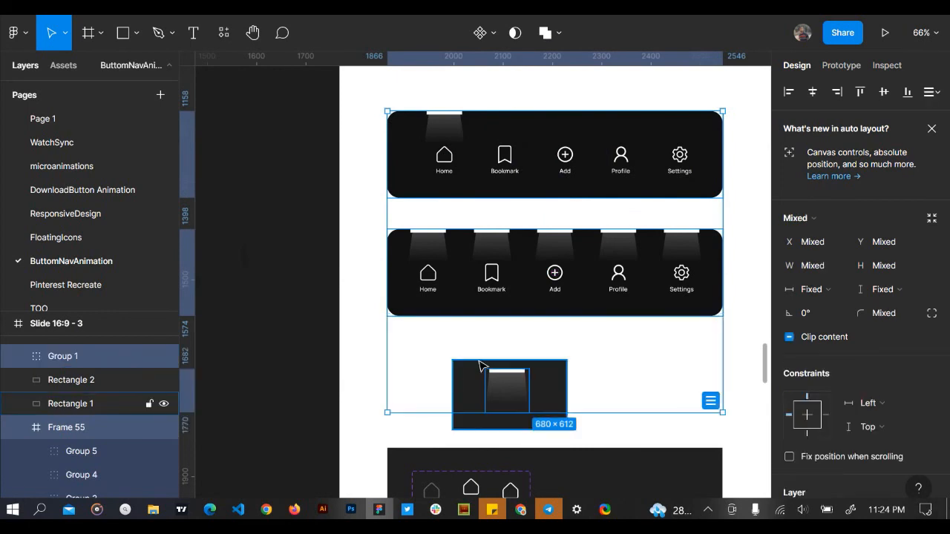
left_click(482, 336)
left_click_drag(600, 352, 478, 404)
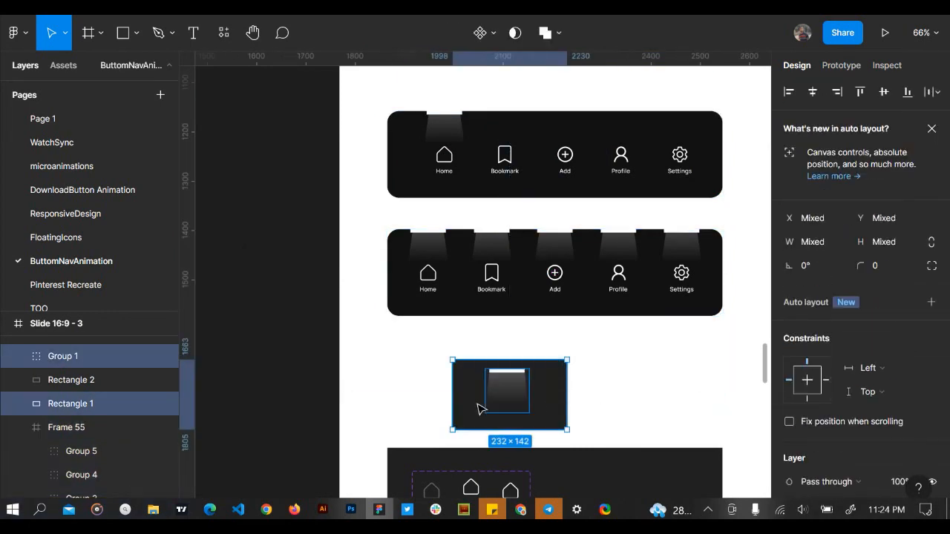
left_click(624, 266, "shift")
left_click(582, 172, "shift")
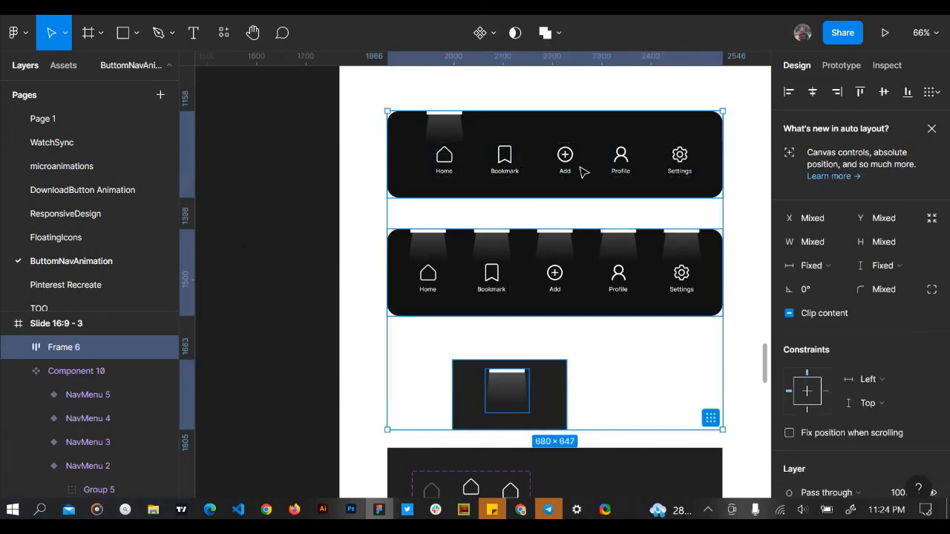
scroll(475, 342, "down", 5)
scroll(476, 341, "down", 4)
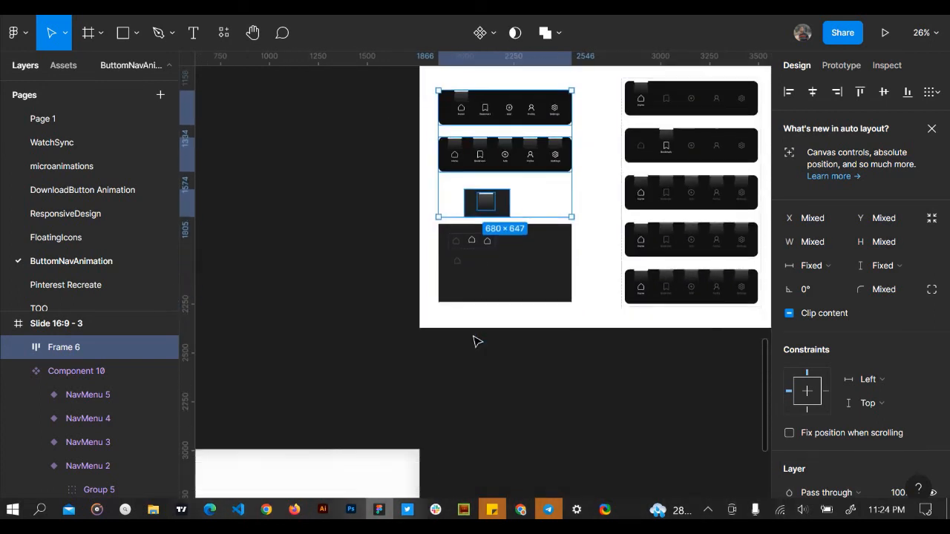
Duplicate the Slide 16:9 - 3 frame and place the copy beside Frame 43, with their upper edges aligned
left_click(422, 198)
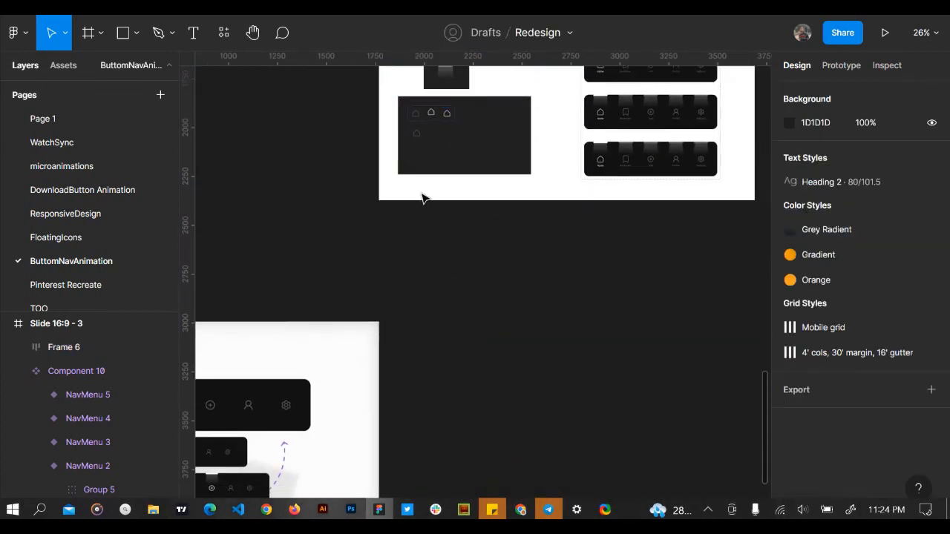
left_click(422, 198)
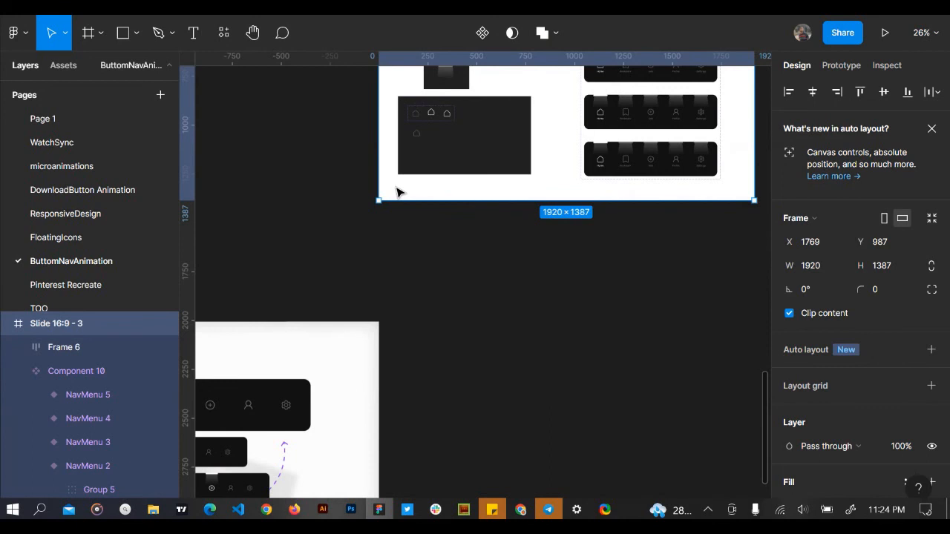
left_click_drag(397, 193, 541, 423)
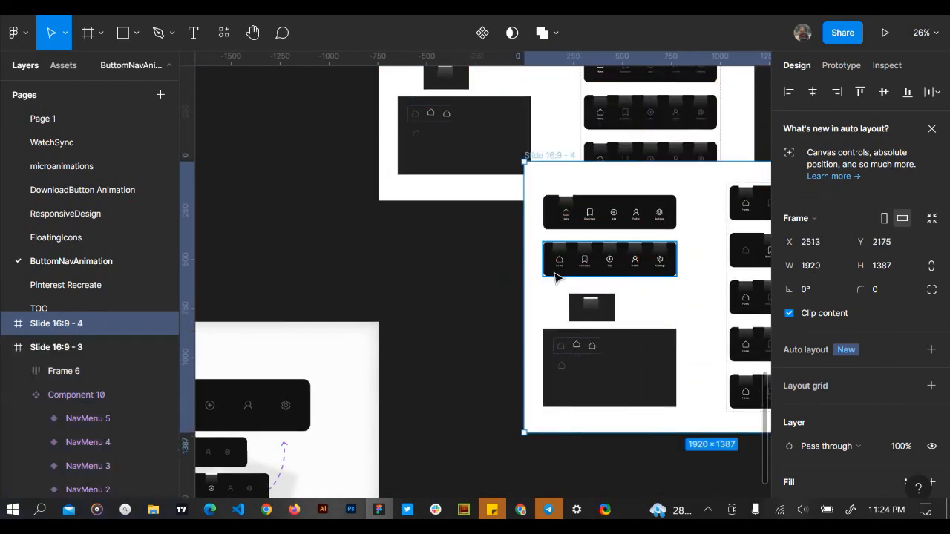
left_click_drag(545, 299, 448, 459)
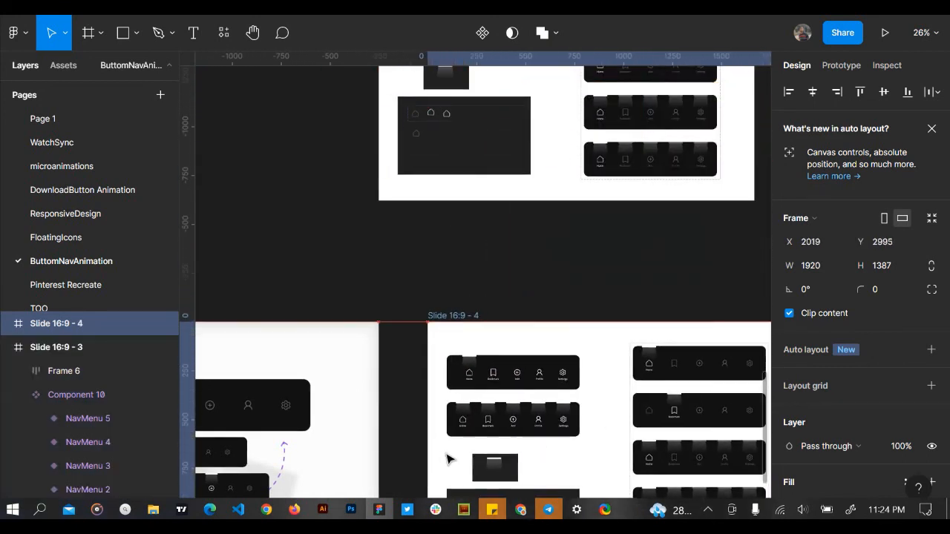
scroll(447, 455, "down", 2)
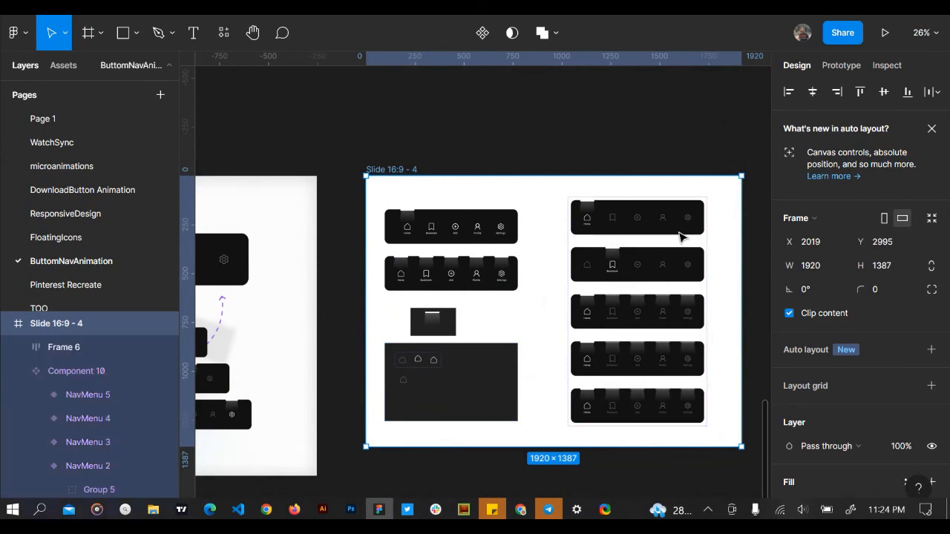
Delete the five-variant component set, the dark home-icon panel and the leftover home icon from the duplicated slide
left_click(681, 236)
left_click(500, 240, "shift")
left_click(616, 275)
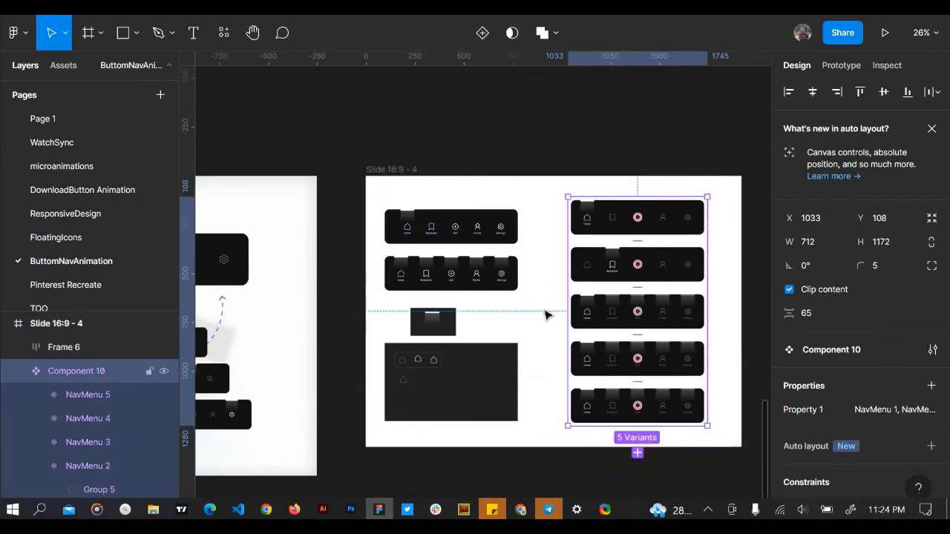
left_click(424, 361, "shift")
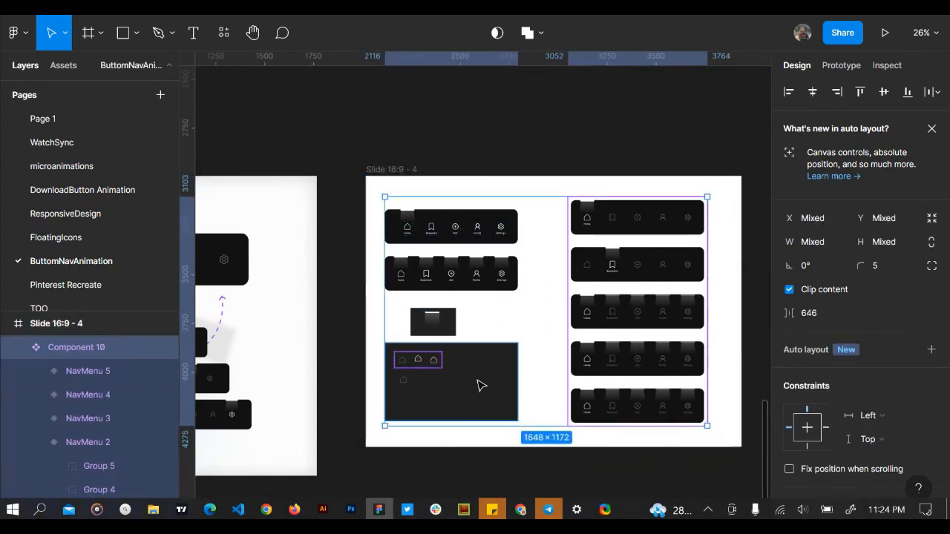
key("Delete")
left_click(403, 379)
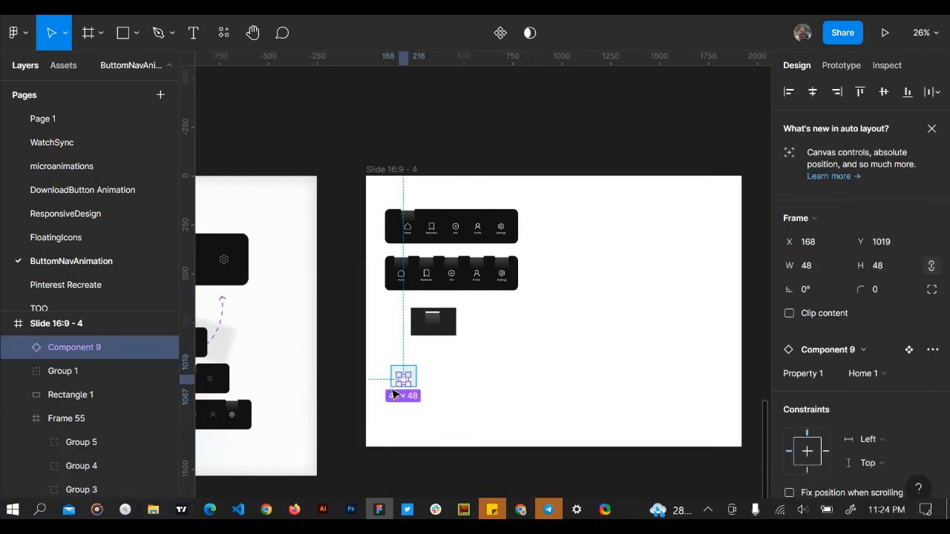
key("Delete")
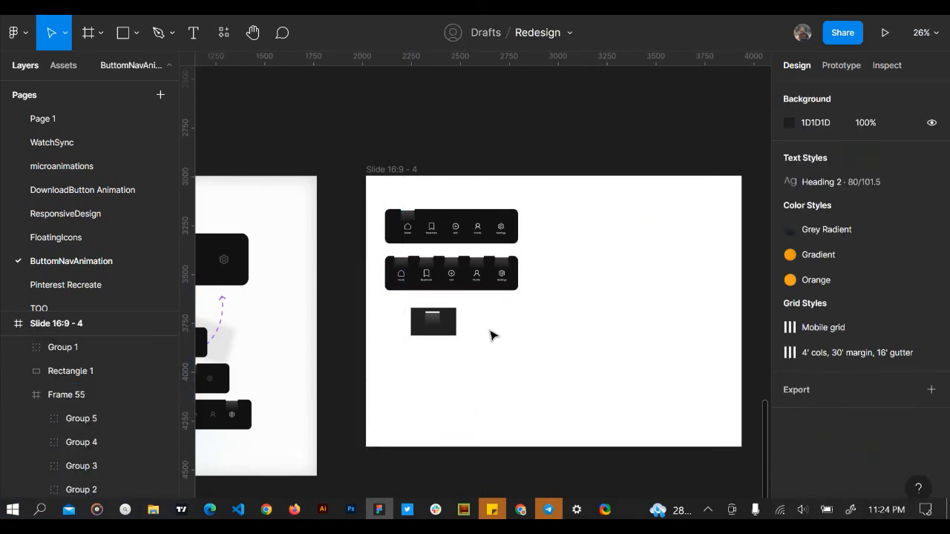
Move both navigation bars and the spotlight sample together out of the Slide 16:9 - 4 frame
left_click_drag(490, 332, 388, 191)
key("shift+a")
left_click_drag(478, 236, 456, 127)
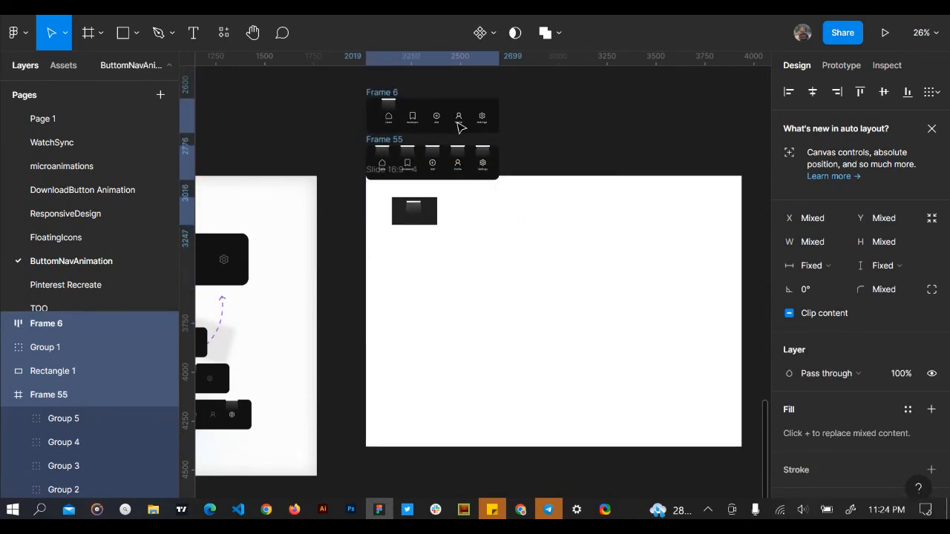
left_click(427, 218)
key("Escape")
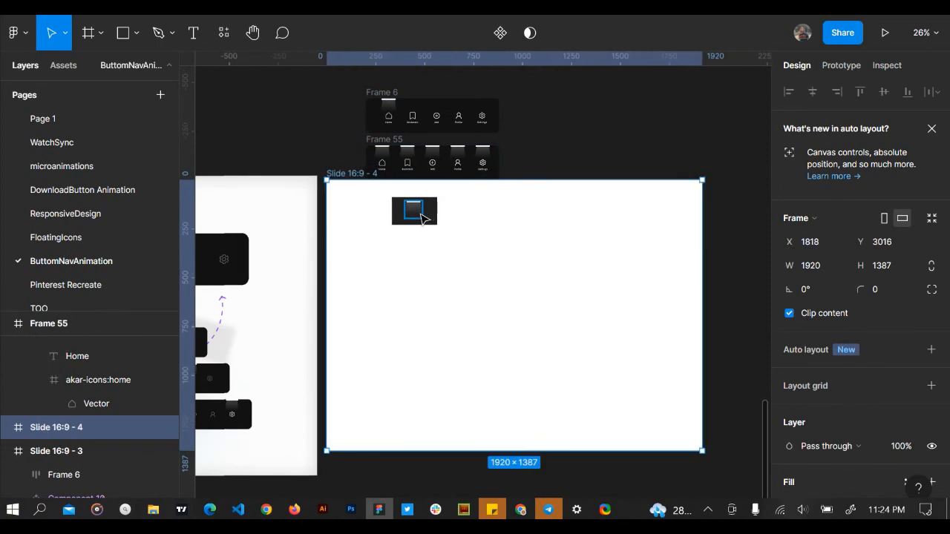
Park the spotlight sample and Frame 55 above the slide, and place the single-light navigation bar inside it at X 61, Y 91
left_click(420, 216)
left_click(437, 214, "shift")
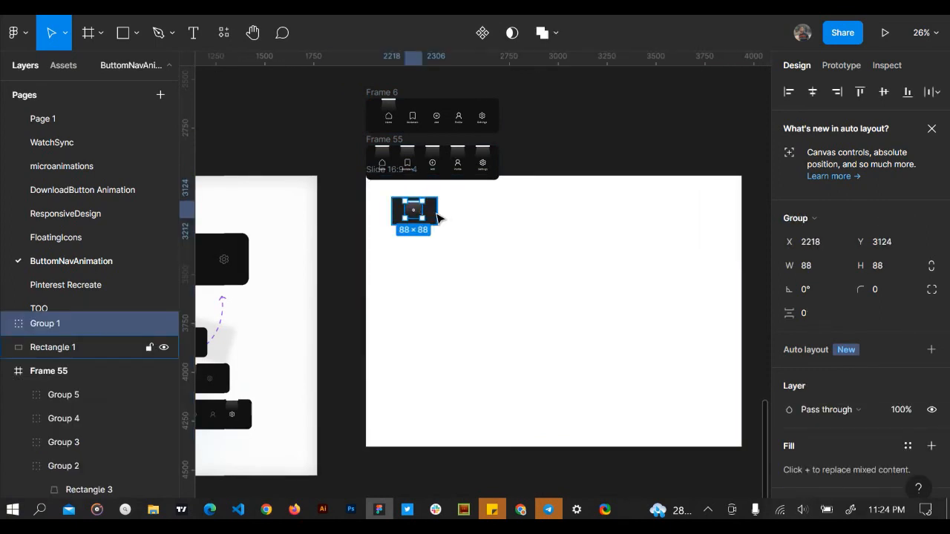
left_click_drag(417, 216, 604, 123)
left_click_drag(395, 142, 683, 99)
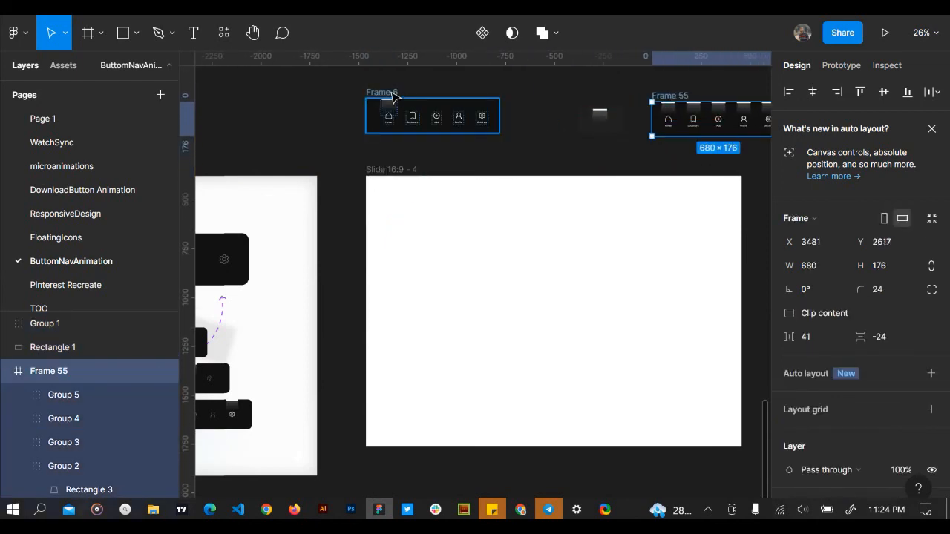
left_click_drag(394, 108, 405, 192)
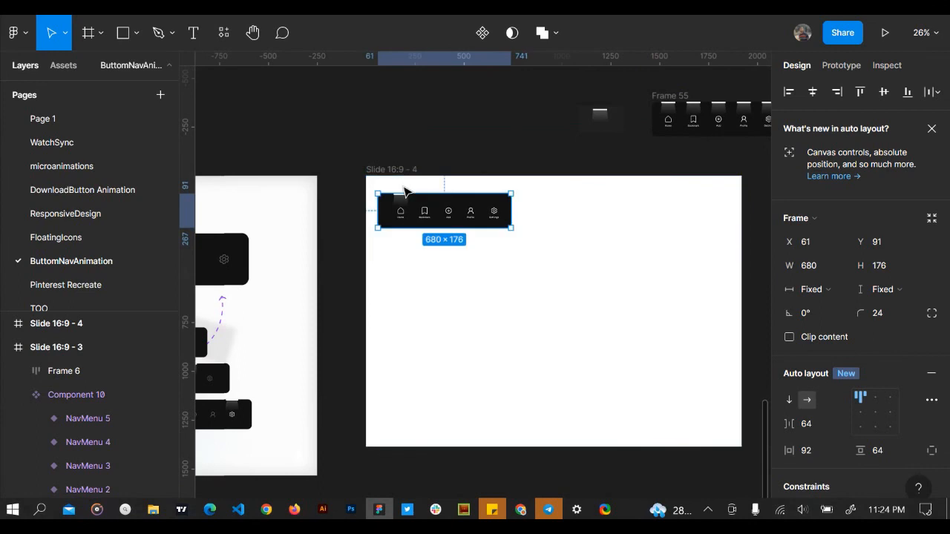
Inspect the Home label's font settings and the size of the light group above the home icon in the navigation bar
scroll(407, 292, "up", 5)
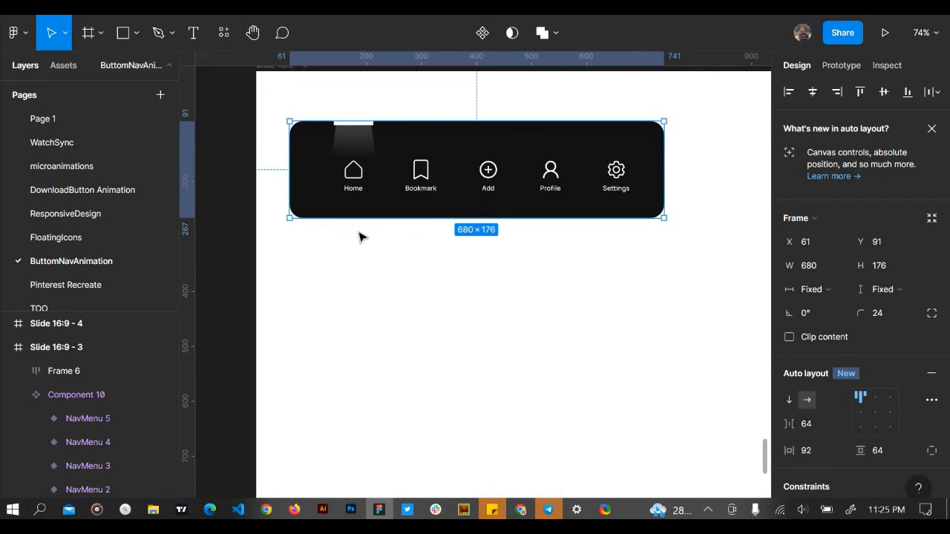
double_click(360, 191)
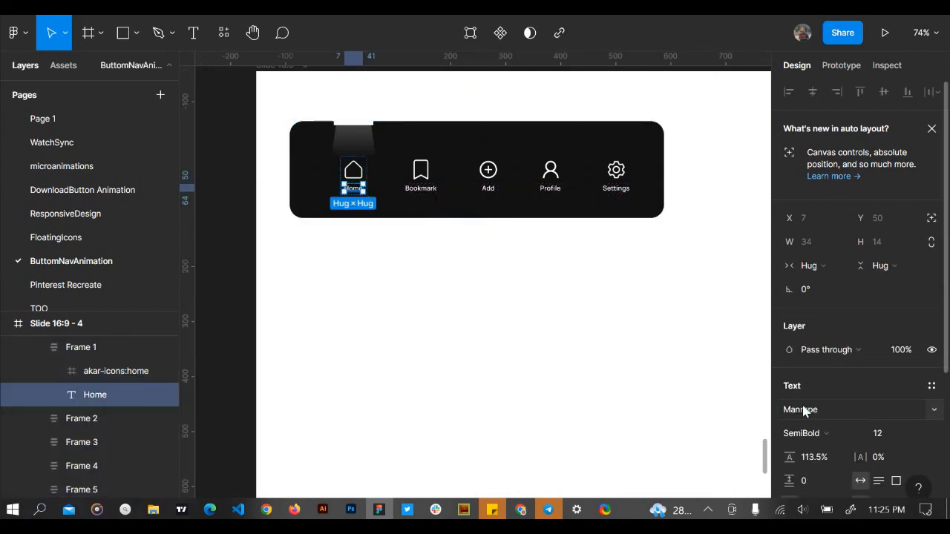
scroll(849, 438, "down", 5)
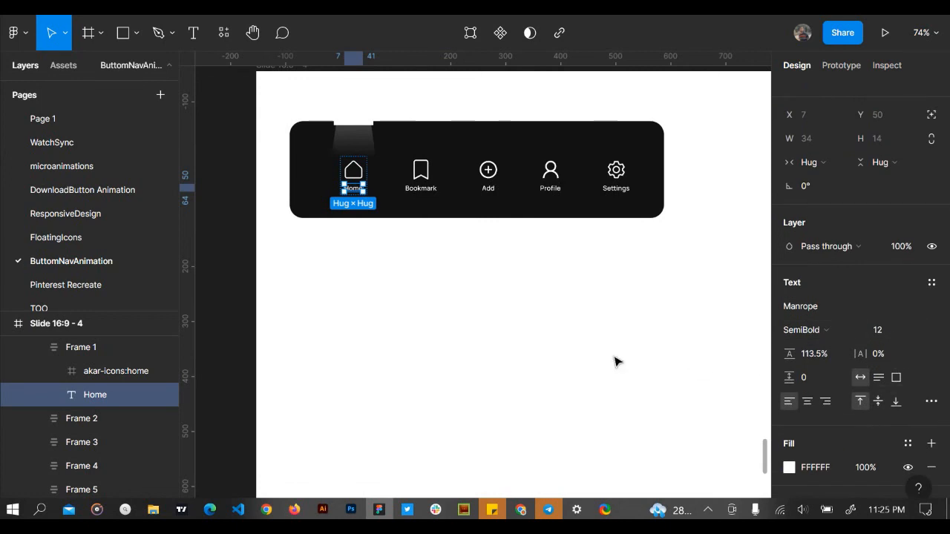
left_click(553, 371)
scroll(510, 291, "down", 2)
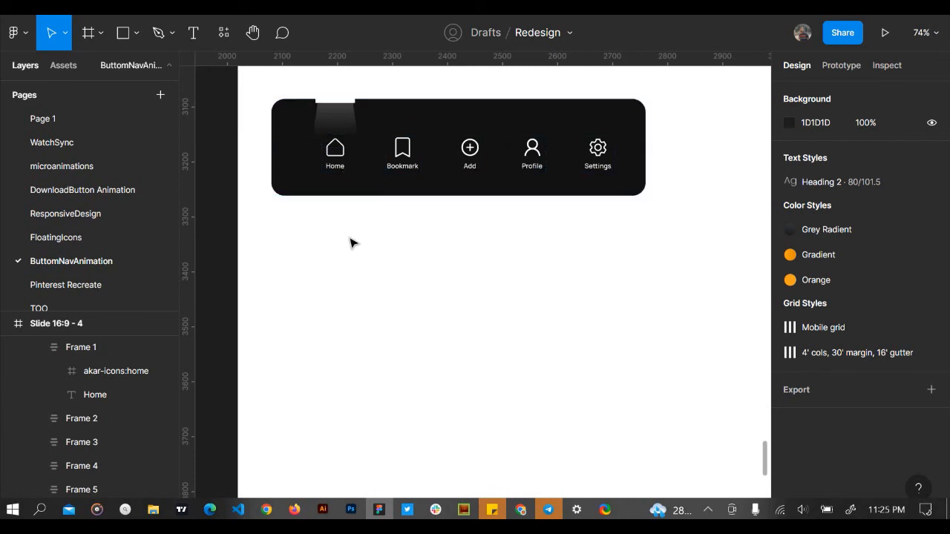
left_click(335, 152)
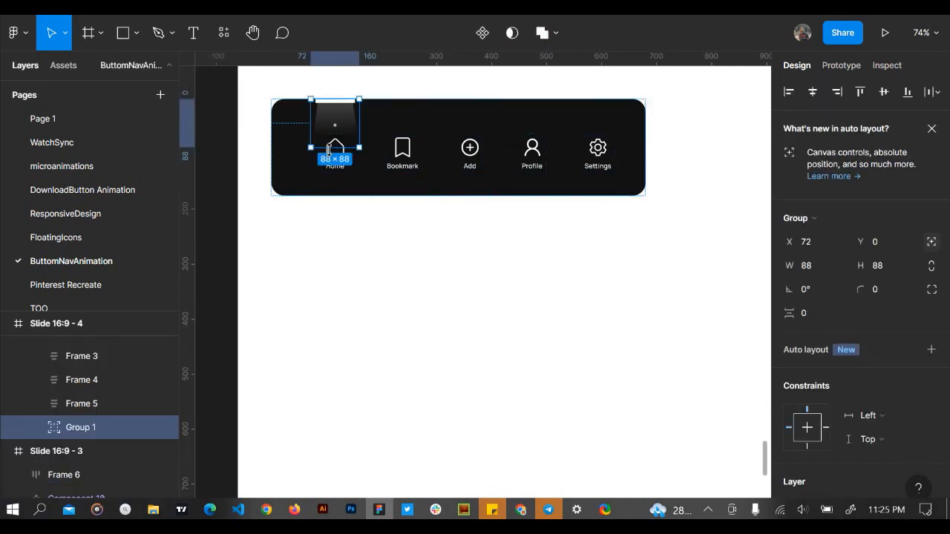
left_click(339, 235)
scroll(339, 234, "up", 1)
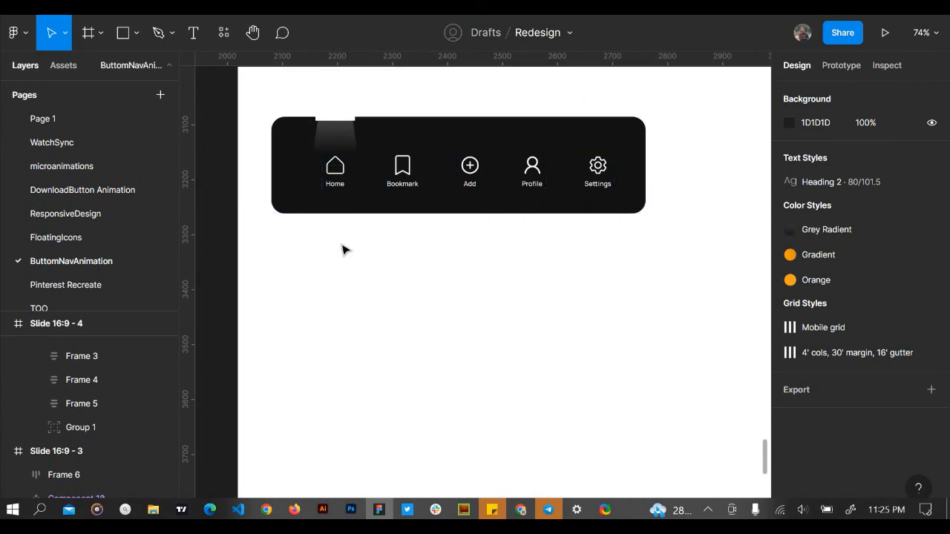
Import the white akar-icons:home icon at height 24 into Slide 16:9 - 4 with the Iconify plugin
right_click(341, 256)
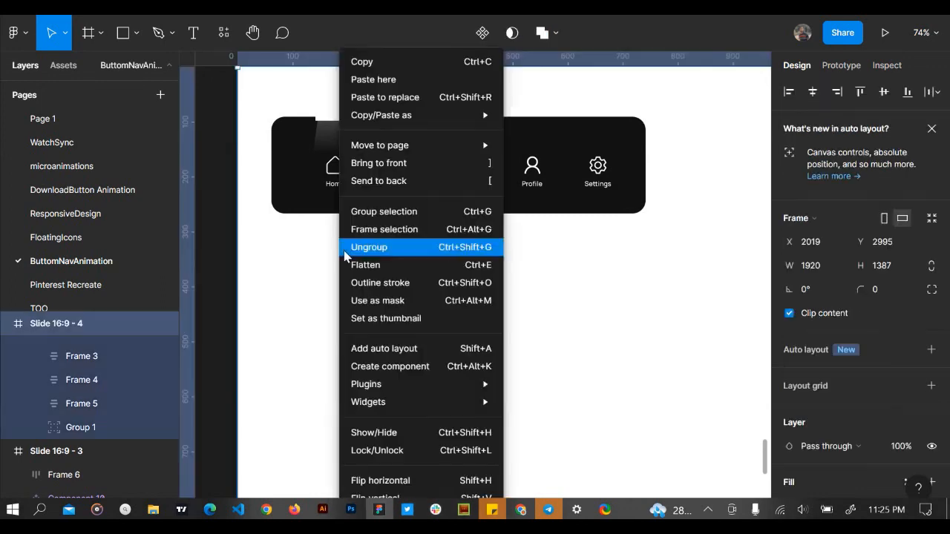
mouse_move(414, 384)
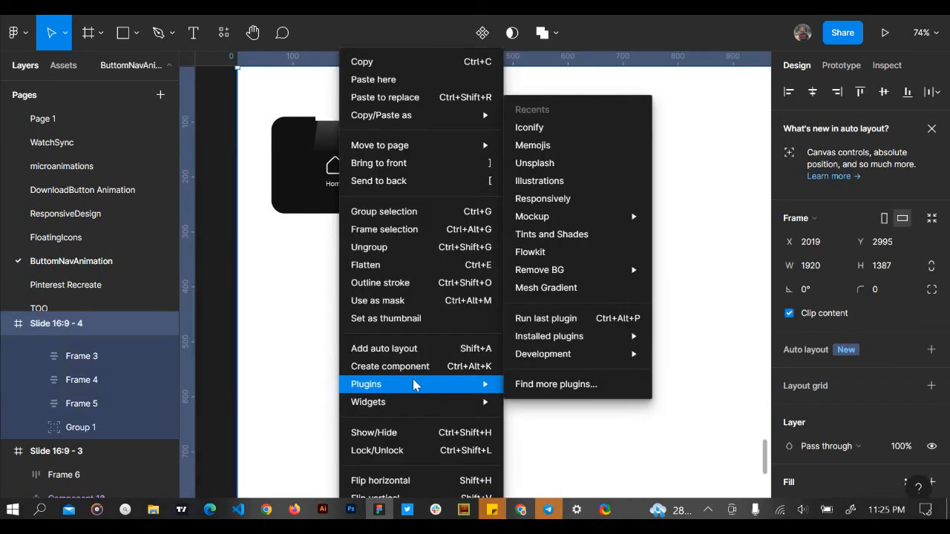
left_click(553, 127)
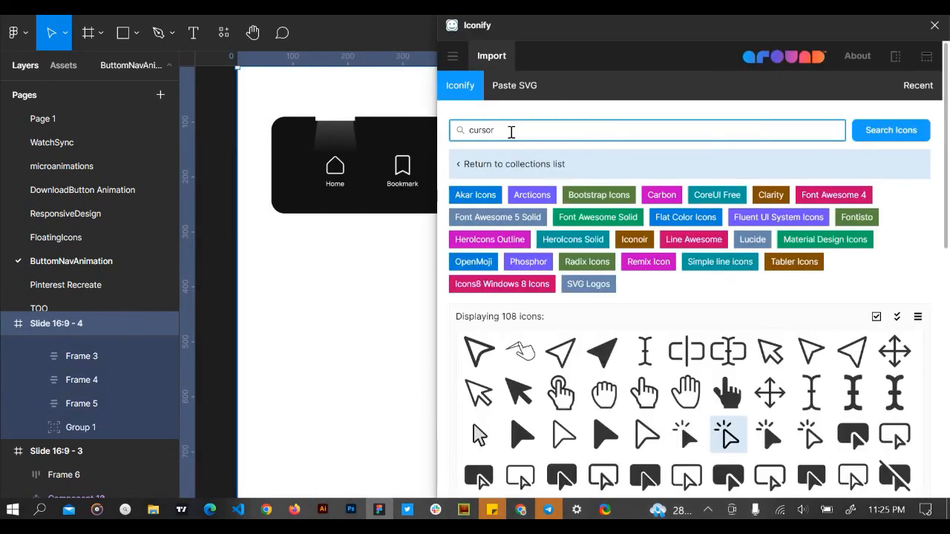
key("ctrl+a")
type("home")
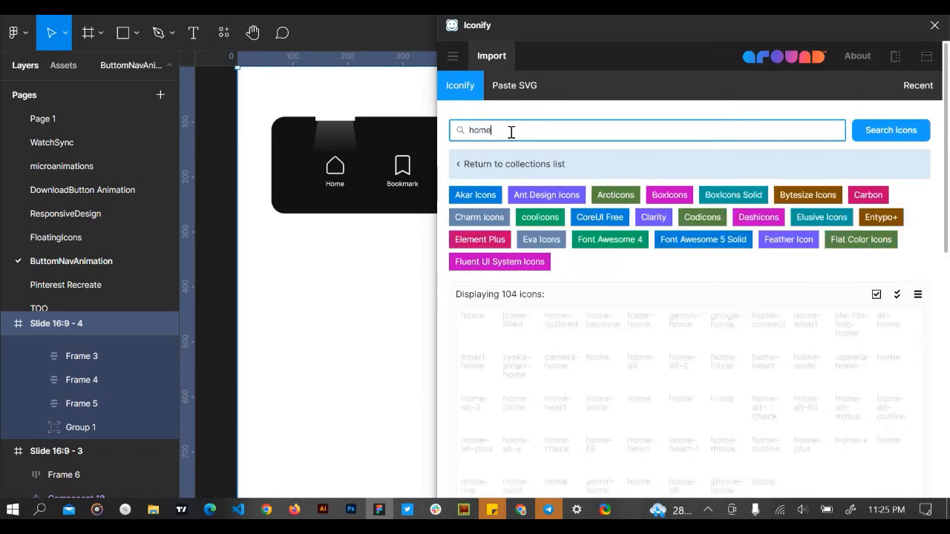
left_click(484, 331)
scroll(484, 335, "down", 10)
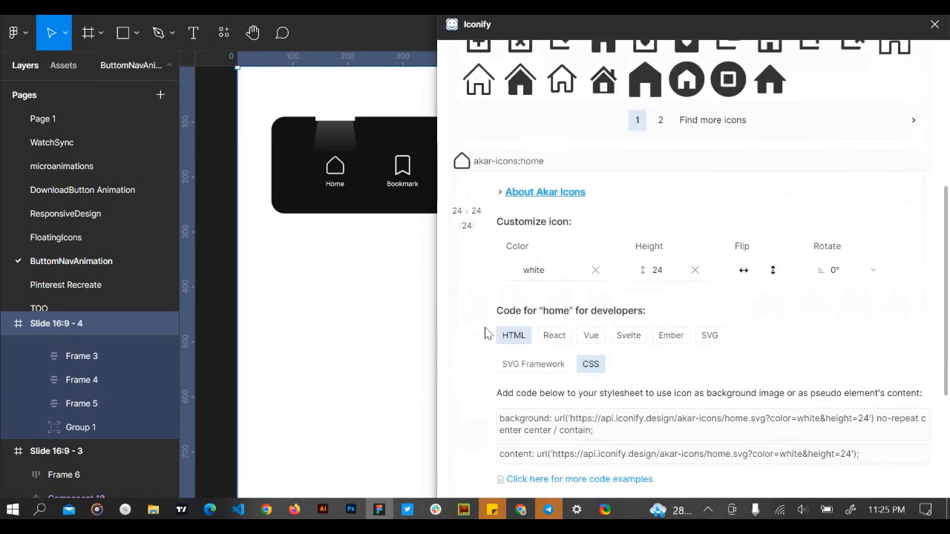
left_click(744, 484)
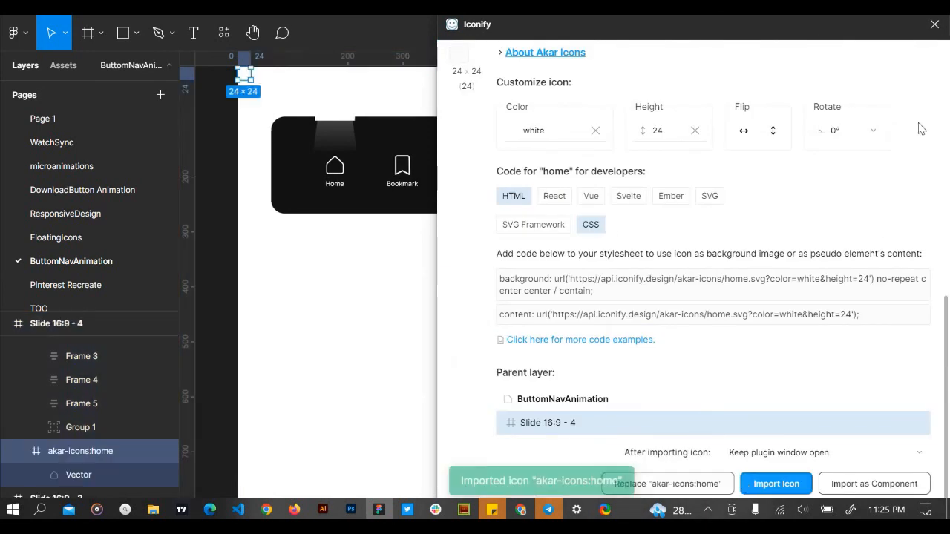
left_click(935, 25)
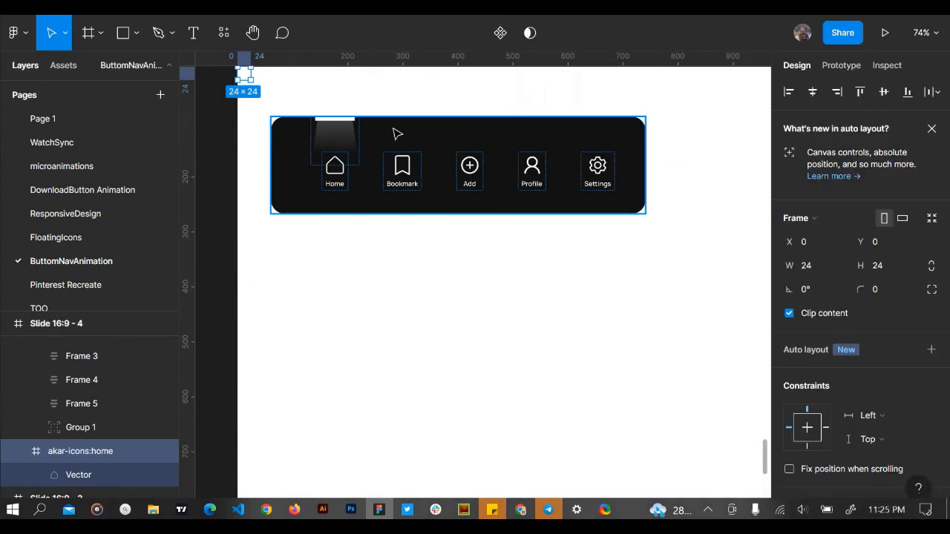
Delete the white home icon imported at the slide's top-left corner
scroll(282, 144, "up", 3)
scroll(282, 144, "left", 1)
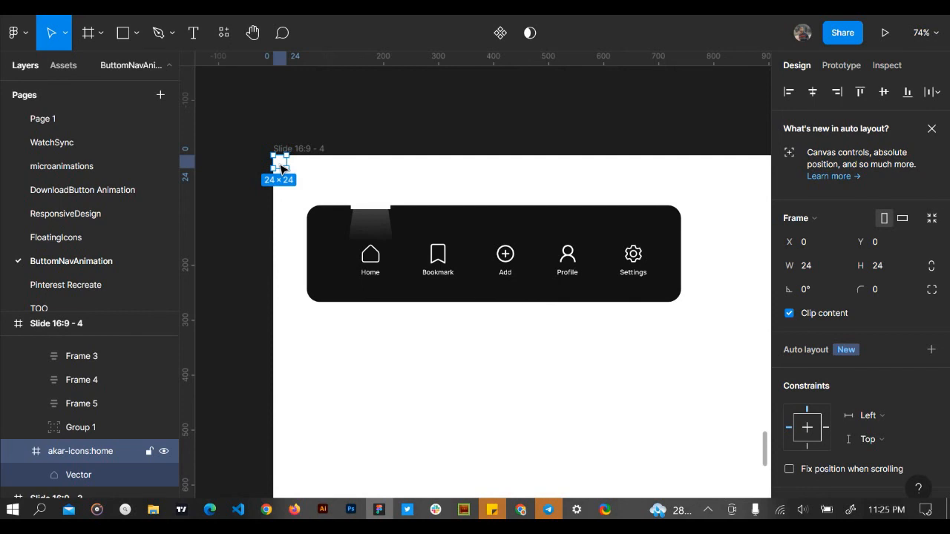
key("Delete")
scroll(282, 169, "down", 3)
scroll(282, 170, "right", 2)
scroll(282, 169, "up", 1)
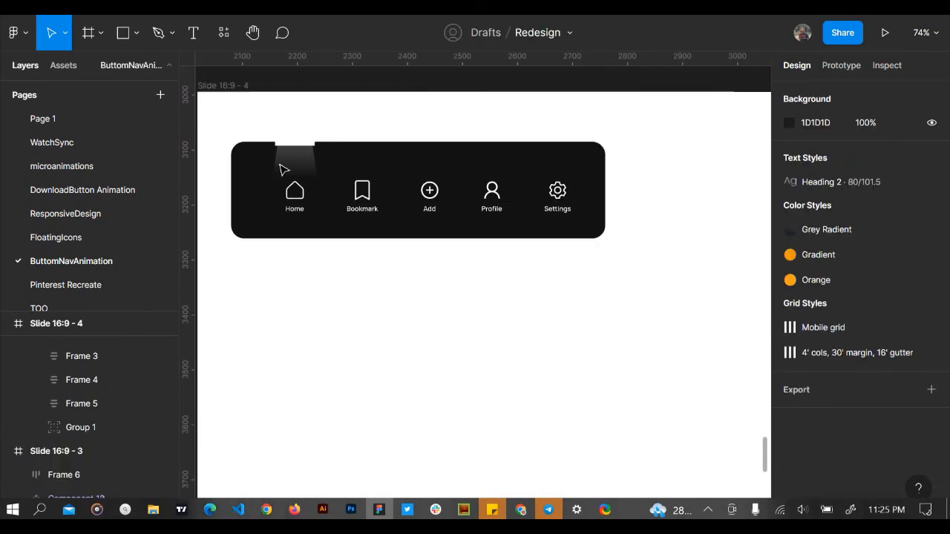
scroll(269, 206, "down", 3)
scroll(268, 207, "down", 2)
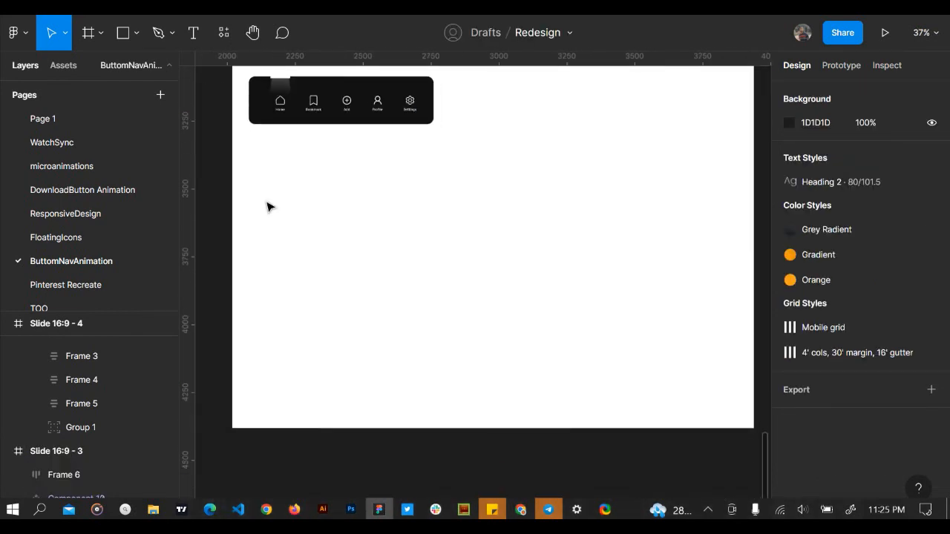
scroll(312, 245, "up", 1)
scroll(312, 245, "left", 1)
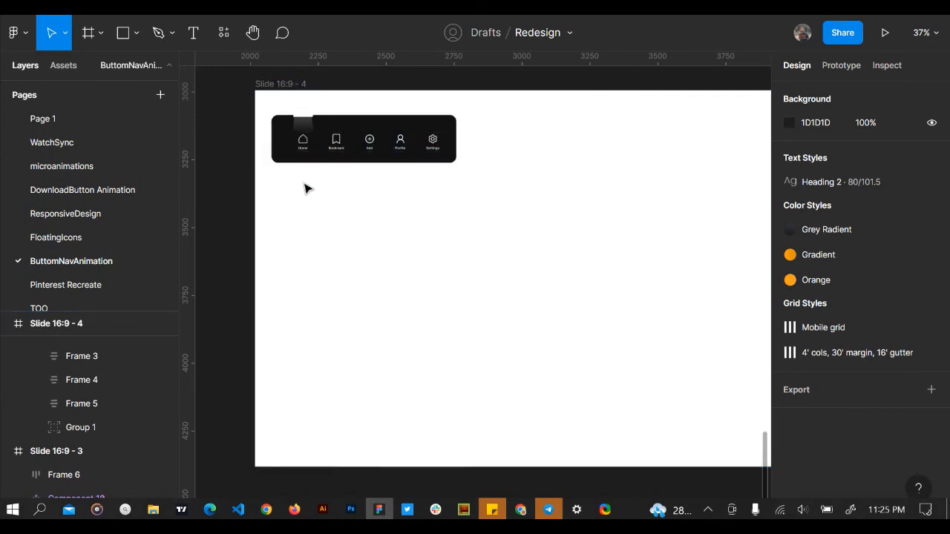
scroll(308, 188, "up", 4)
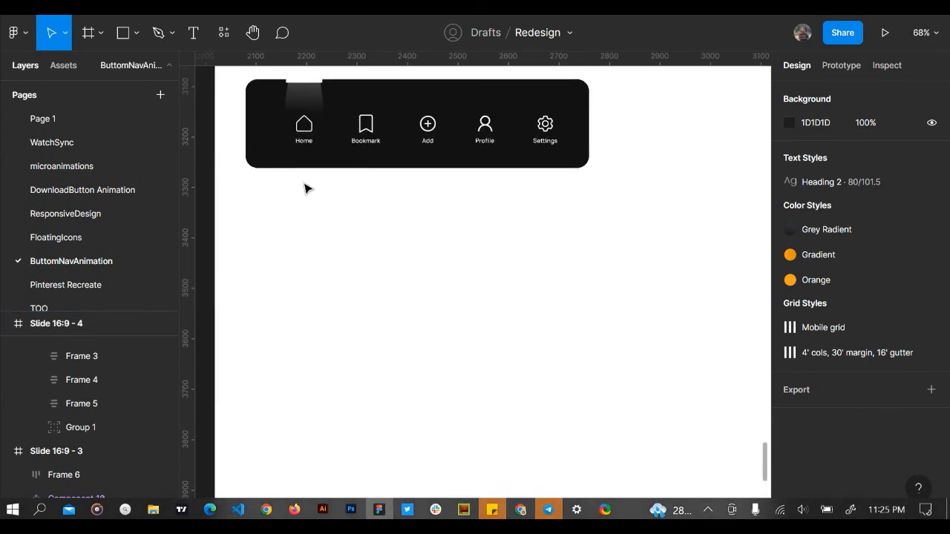
scroll(307, 189, "up", 1)
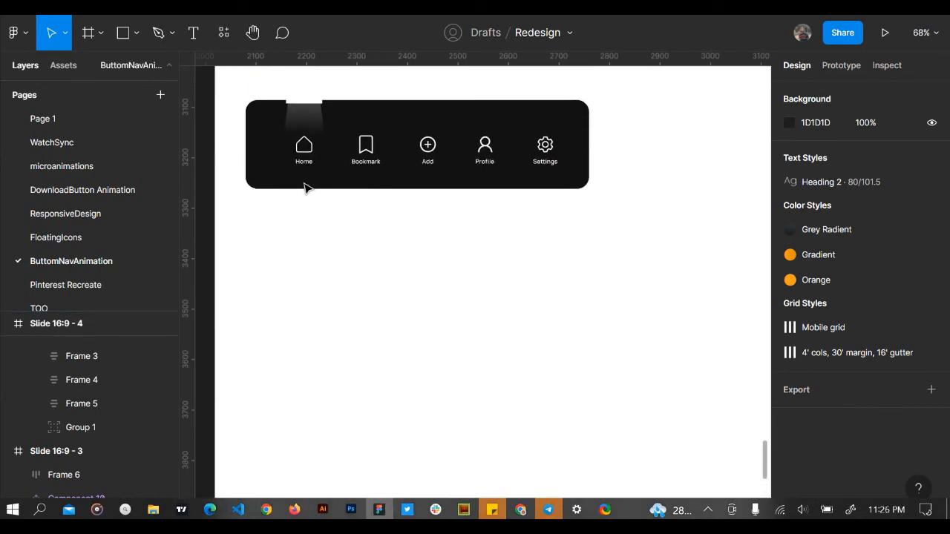
scroll(306, 221, "up", 1)
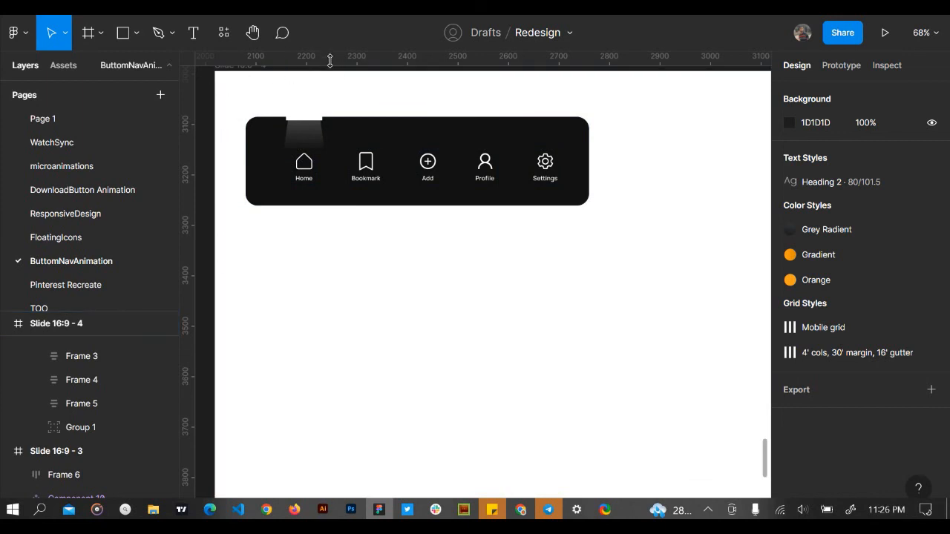
scroll(322, 100, "up", 2)
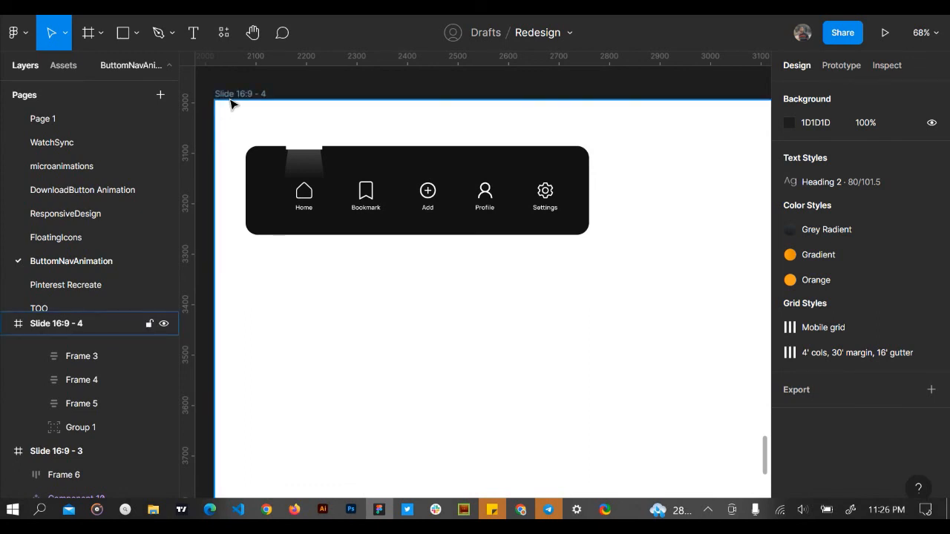
Draw a frame about 59 × 59 below the navigation bar's Home item, at about X 142, Y 347
left_click(221, 123)
left_click(89, 35)
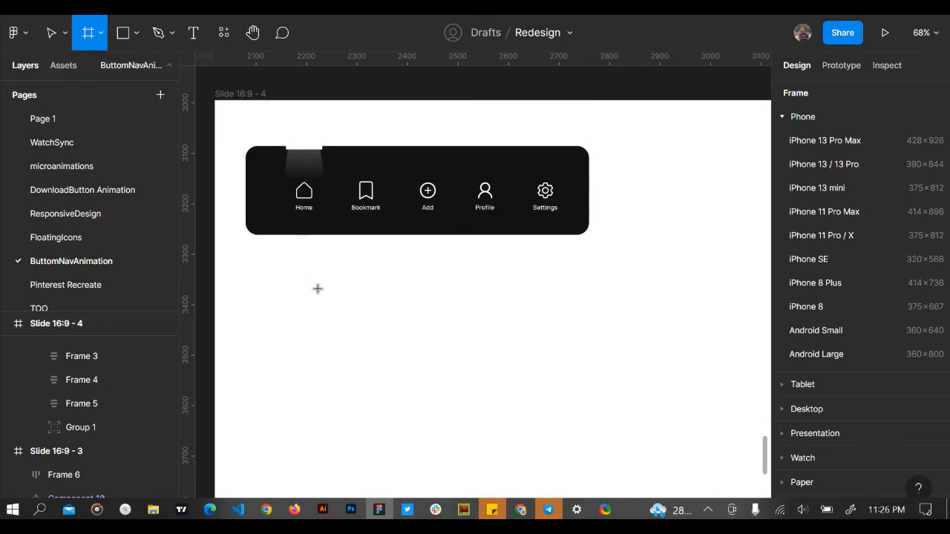
left_click_drag(286, 276, 319, 306)
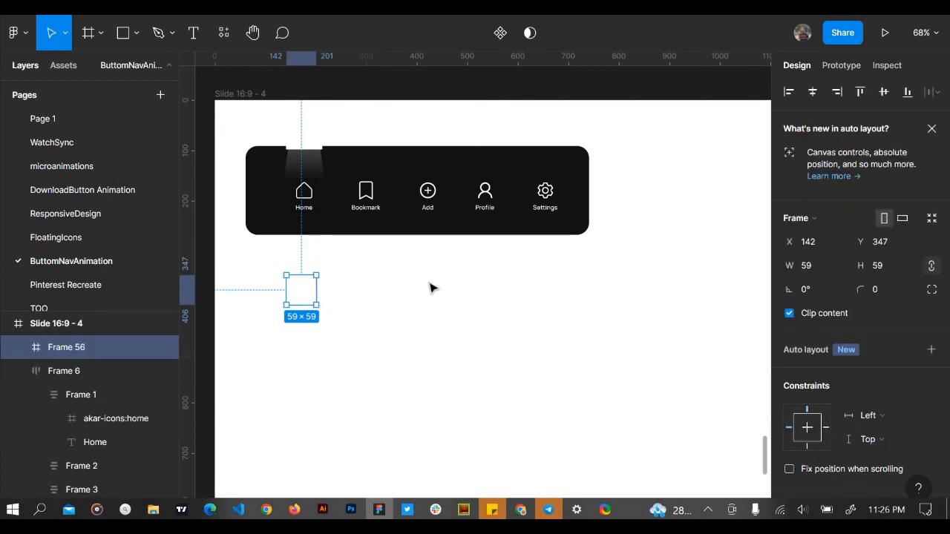
Run the Iconify plugin on the new frame and choose the akar-icons:home icon from the home search
right_click(311, 298)
mouse_move(416, 384)
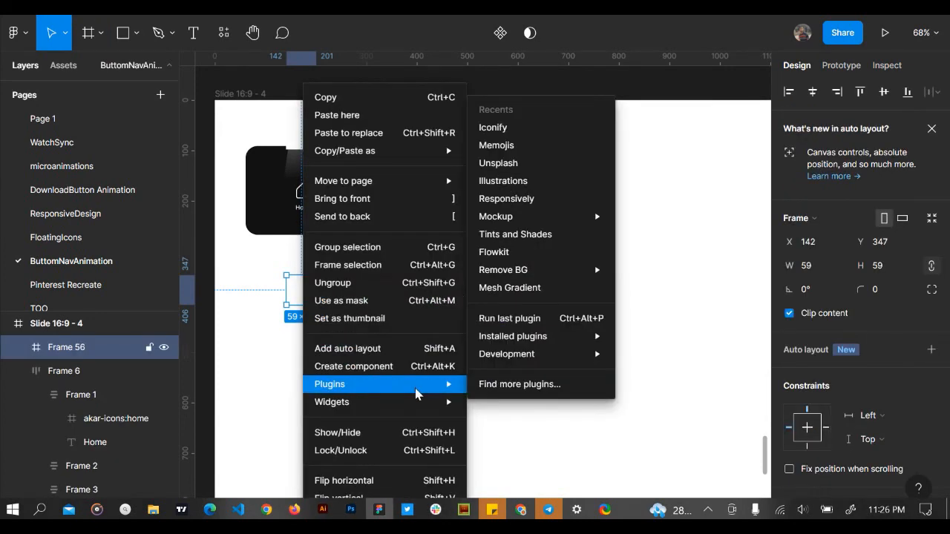
left_click(563, 132)
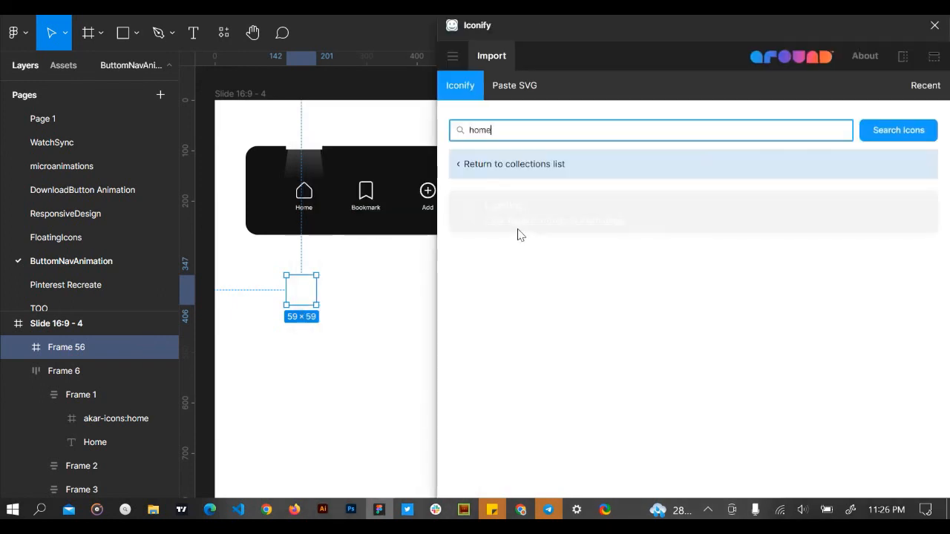
left_click(514, 138)
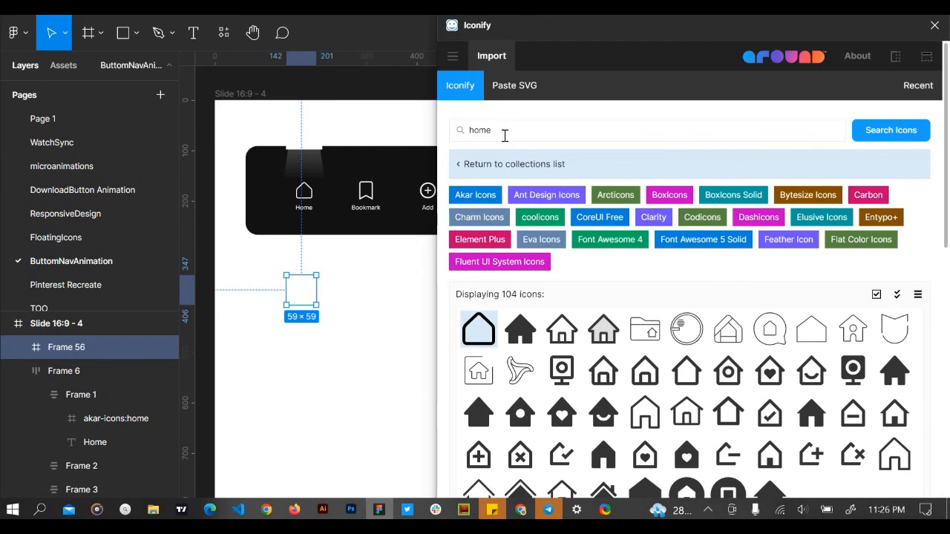
double_click(504, 136)
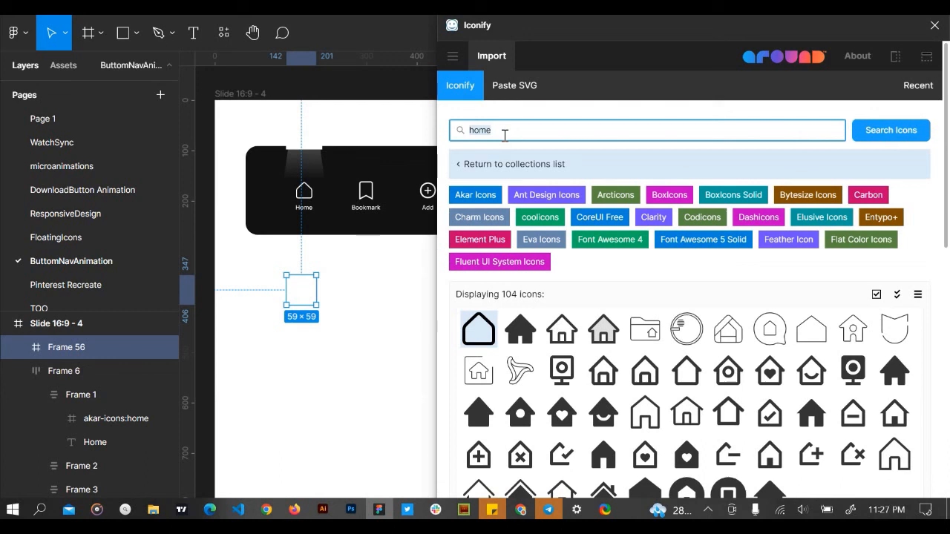
left_click(479, 329)
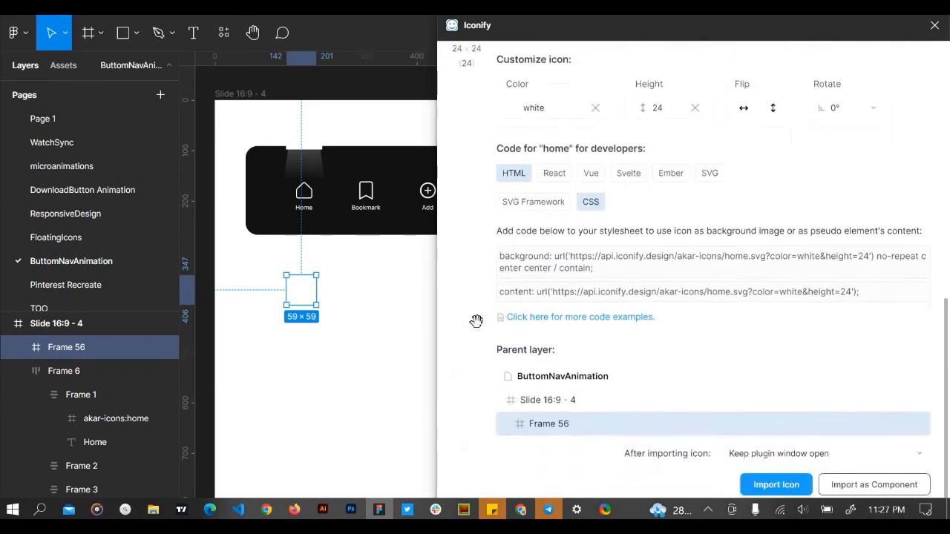
Set the chosen home icon's color to black, import it into Frame 56 at height 24 and close the plugin
scroll(479, 324, "up", 1)
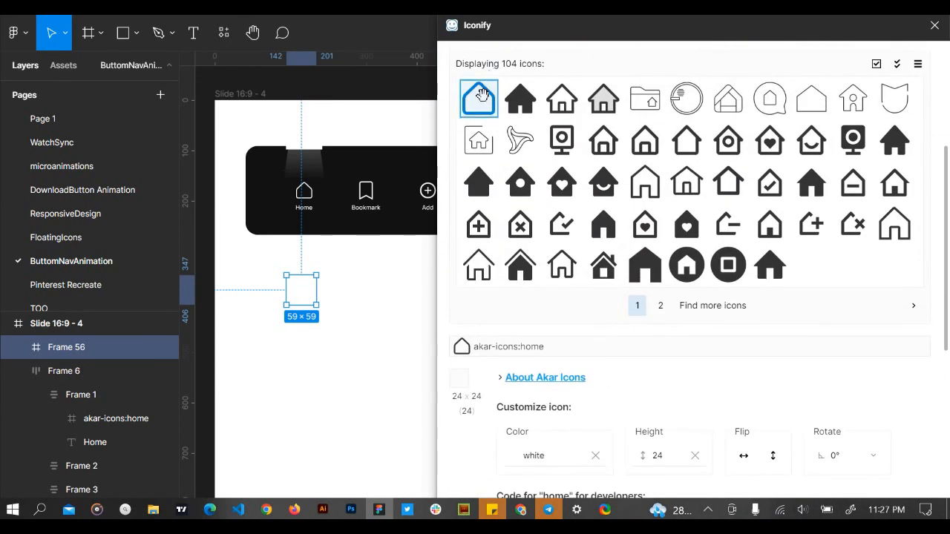
scroll(564, 260, "down", 3)
left_click(552, 231)
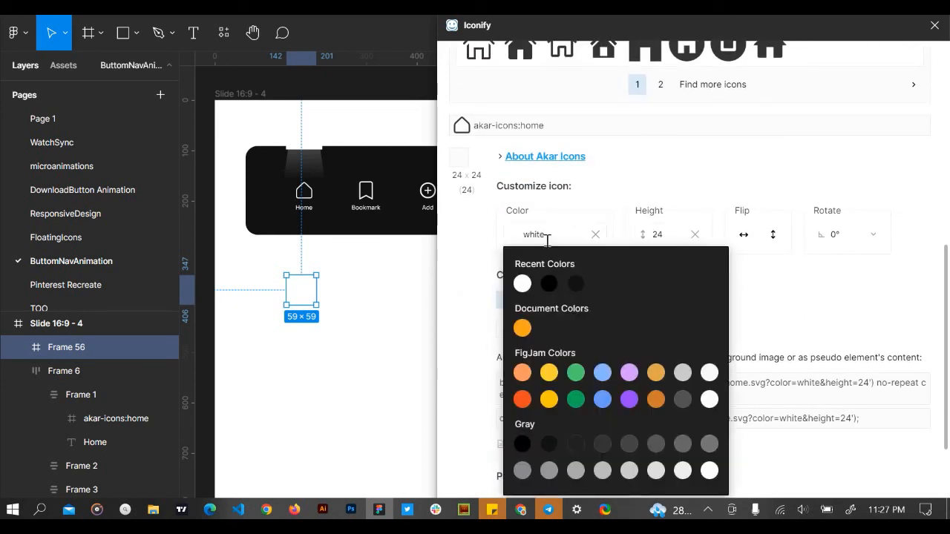
left_click(549, 285)
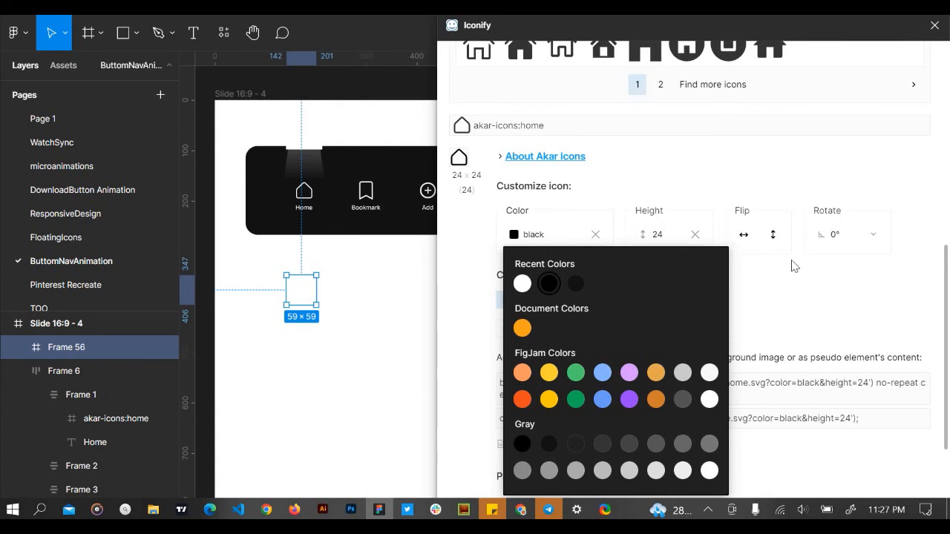
scroll(765, 323, "down", 3)
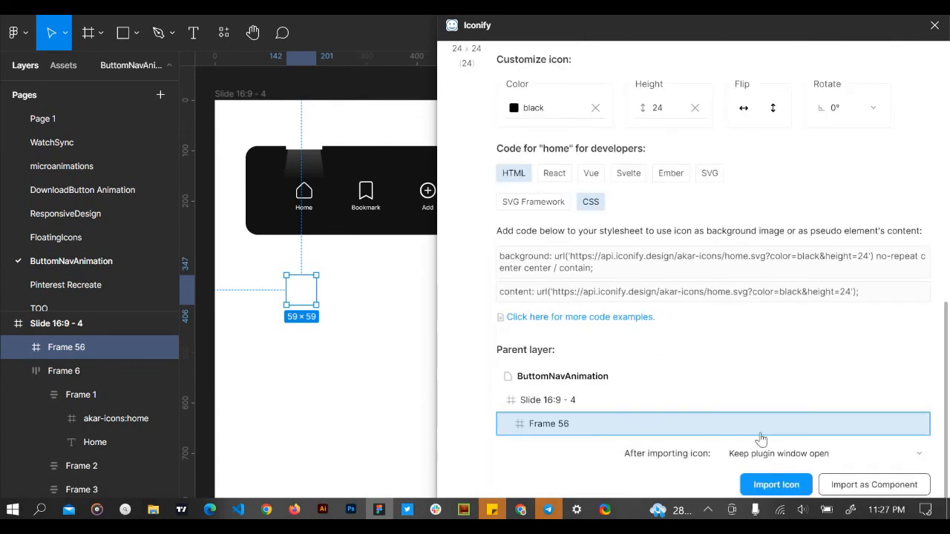
left_click(766, 484)
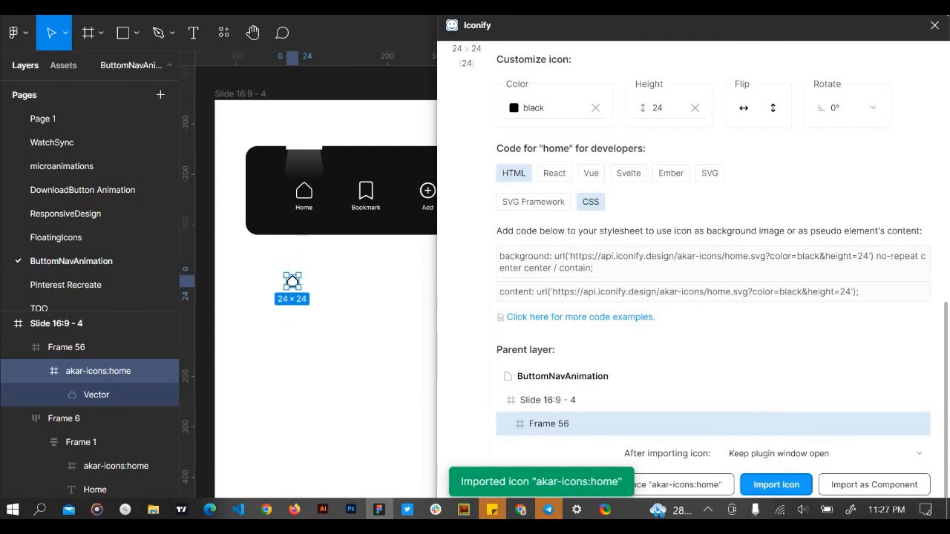
left_click(935, 25)
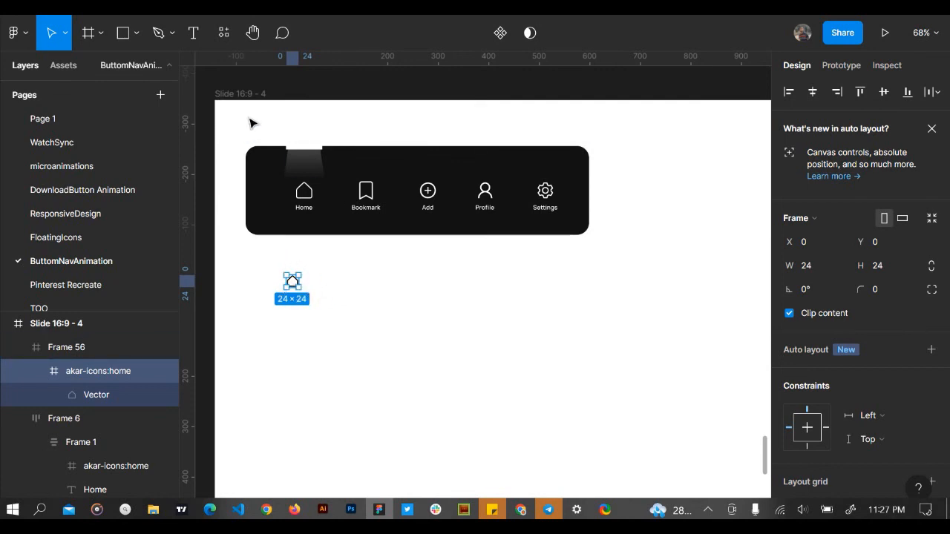
Check the size of the navigation bar's home icon and resize the imported black home icon proportionally to 36 × 36
scroll(296, 288, "up", 5)
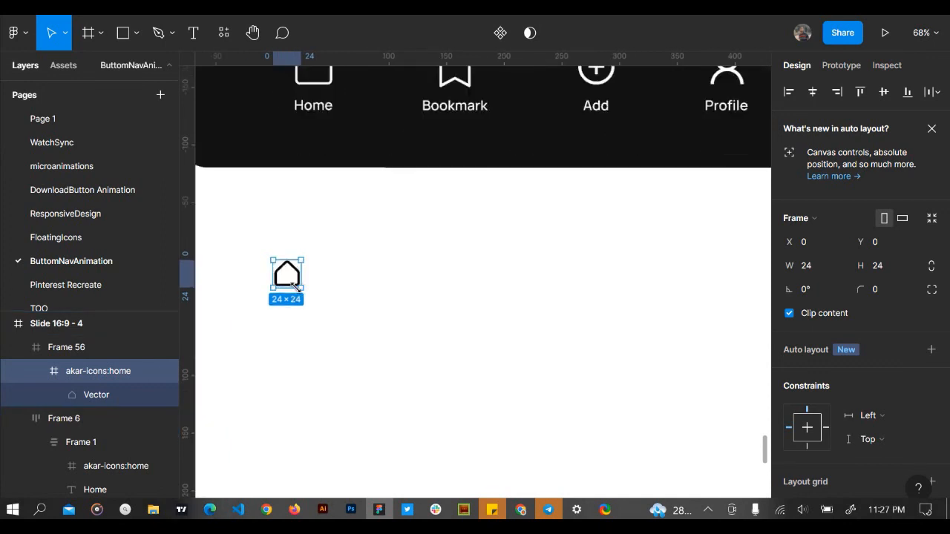
left_click(322, 317)
scroll(327, 147, "up", 2)
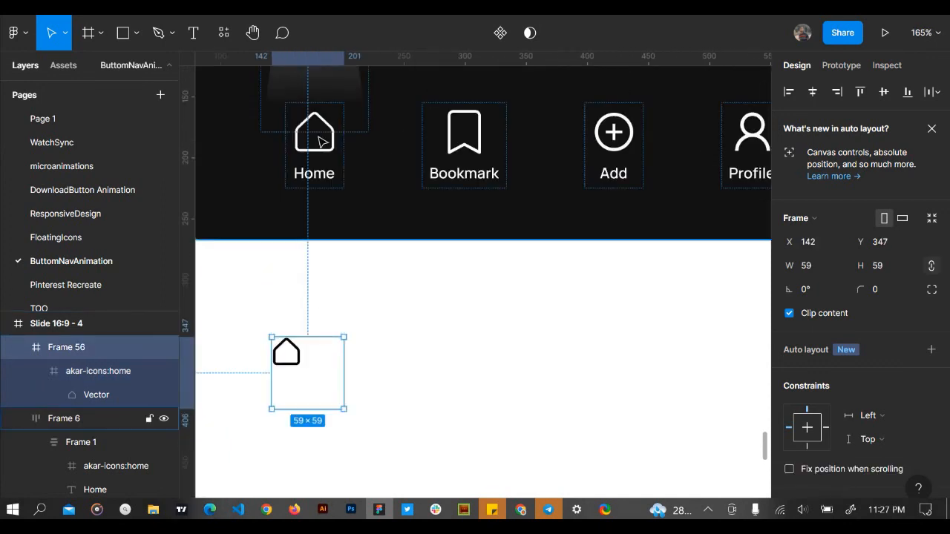
left_click(321, 141)
double_click(322, 142)
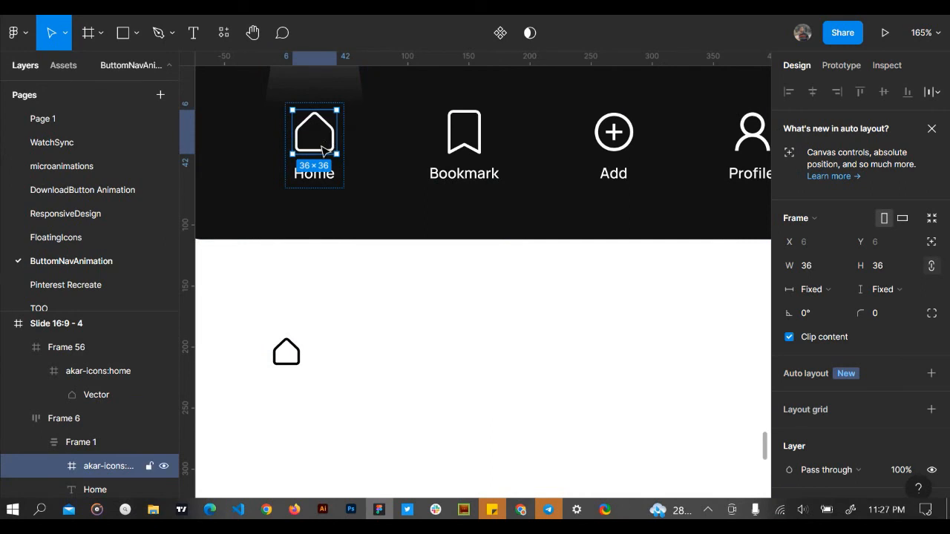
left_click(300, 355)
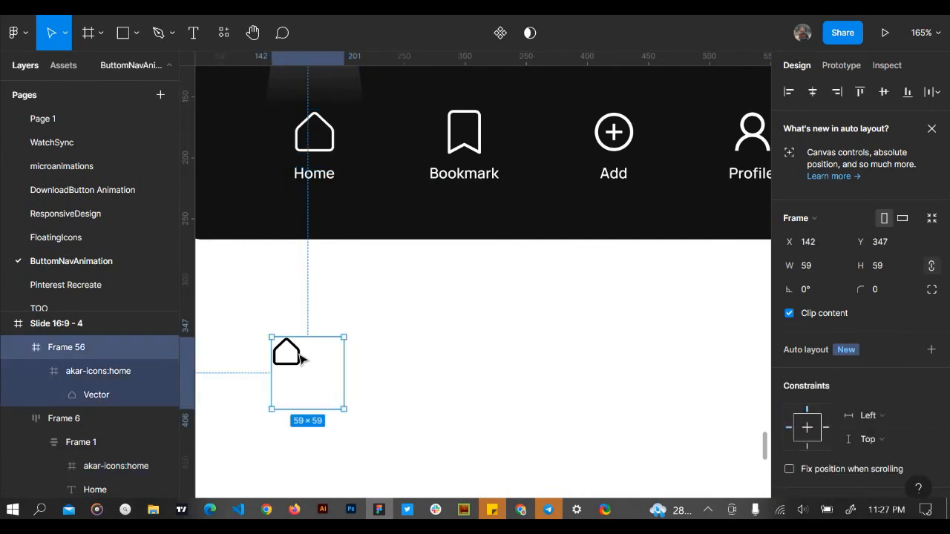
double_click(298, 354)
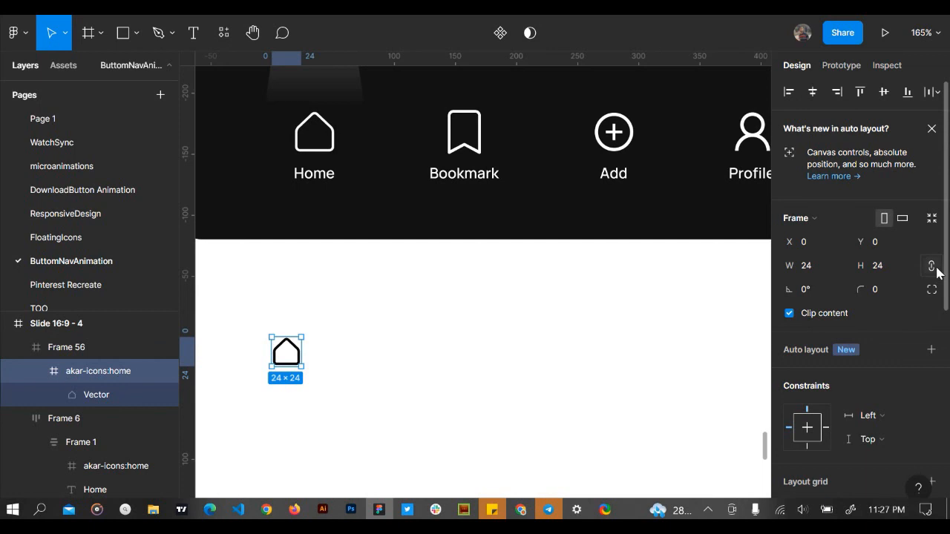
left_click(890, 265)
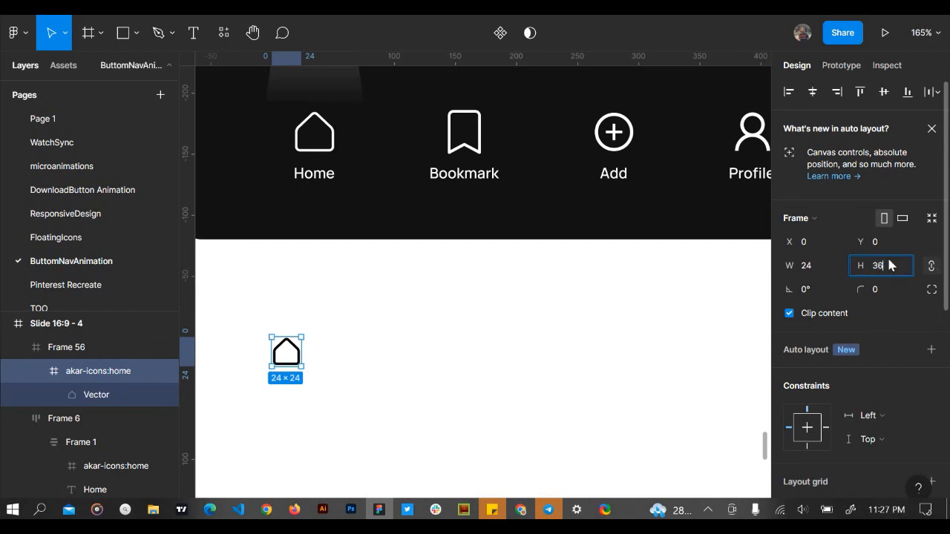
type("36")
key("Return")
scroll(530, 426, "down", 4)
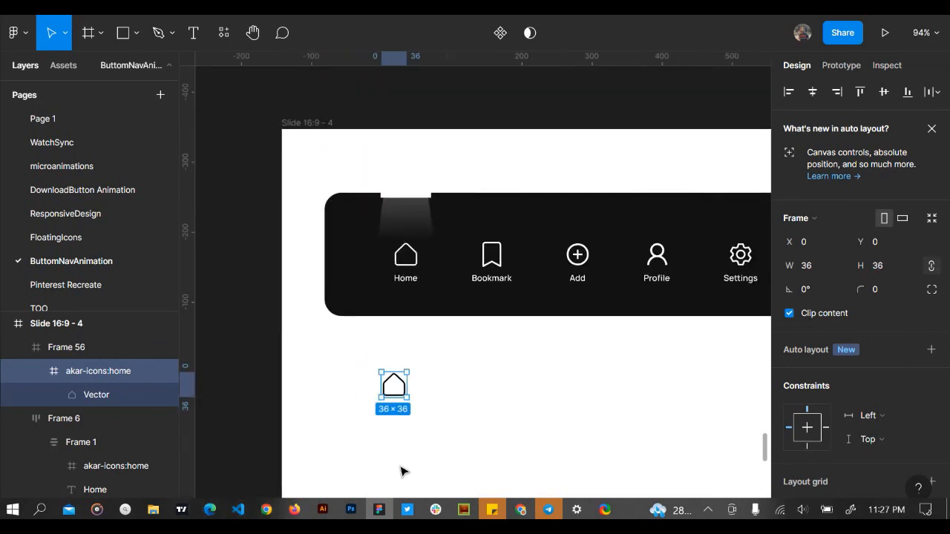
Ungroup the 59 × 59 frame around the black home icon and move the icon to about X 174, Y 352
scroll(401, 472, "up", 3)
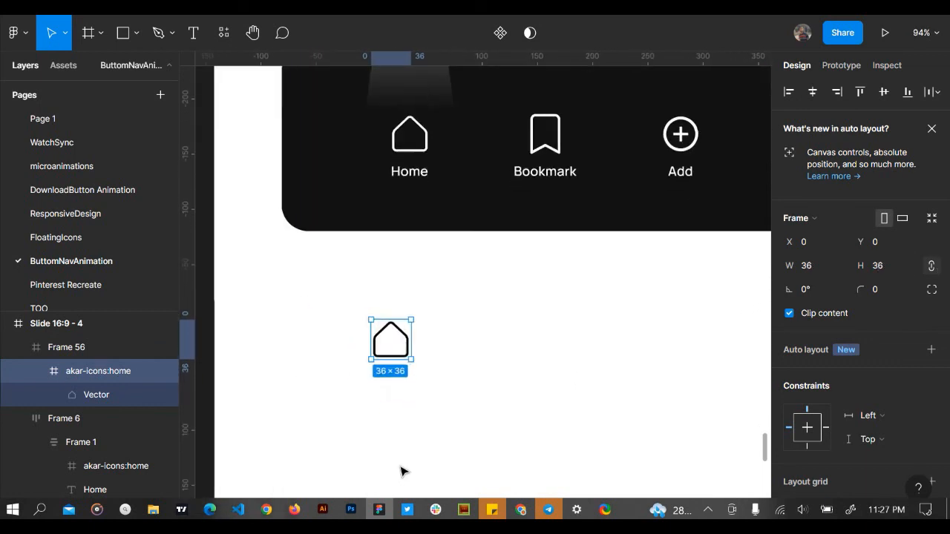
left_click(421, 381)
right_click(420, 381)
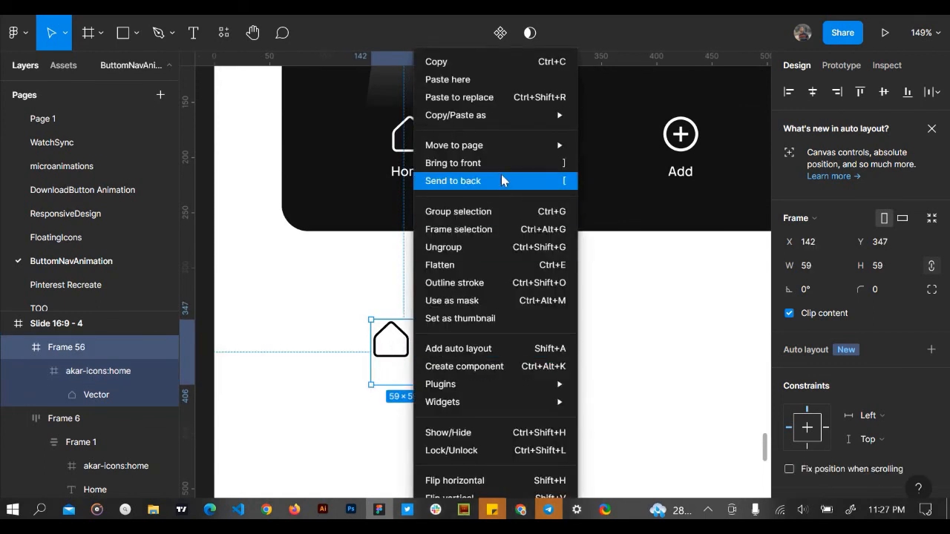
left_click(490, 247)
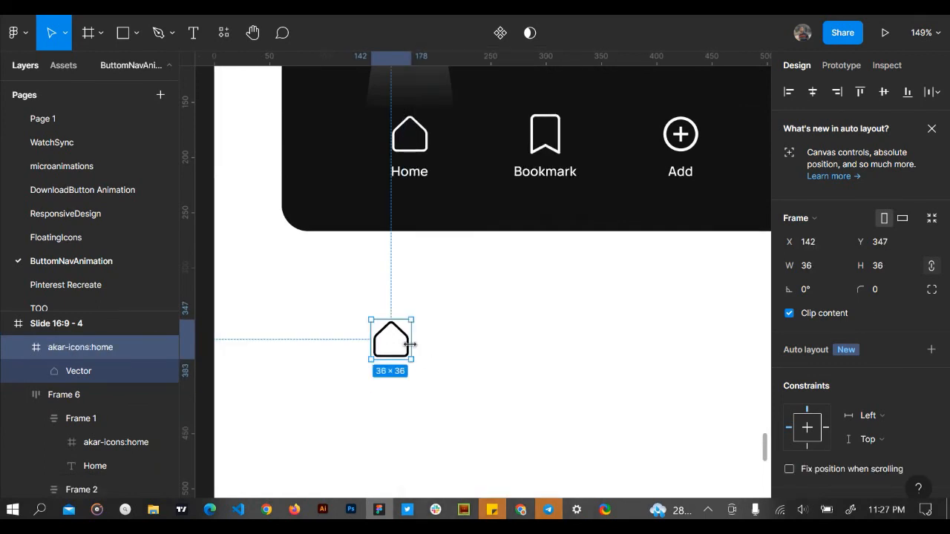
left_click_drag(404, 347, 438, 355)
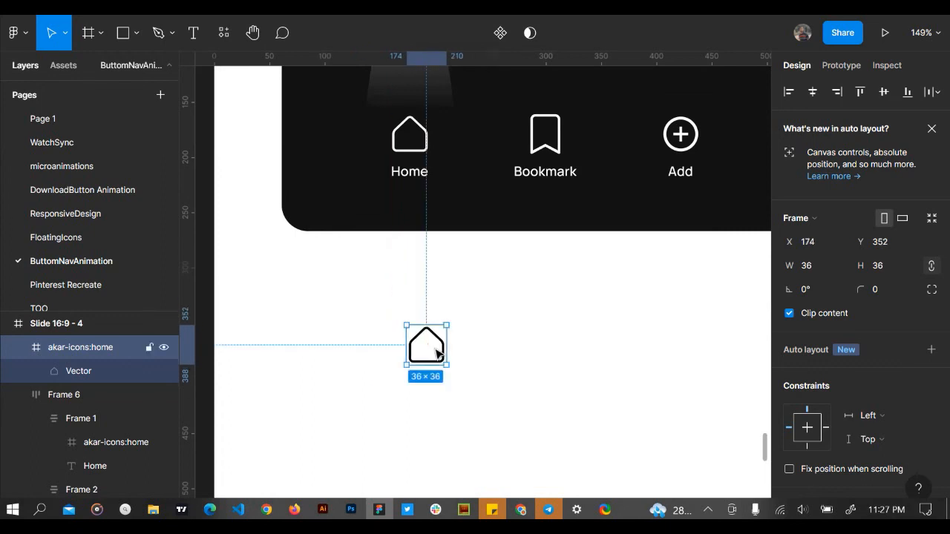
Add a "Home" text label and center it under the black home icon at about X 175, Y 394
scroll(437, 353, "right", 2)
scroll(436, 353, "down", 1)
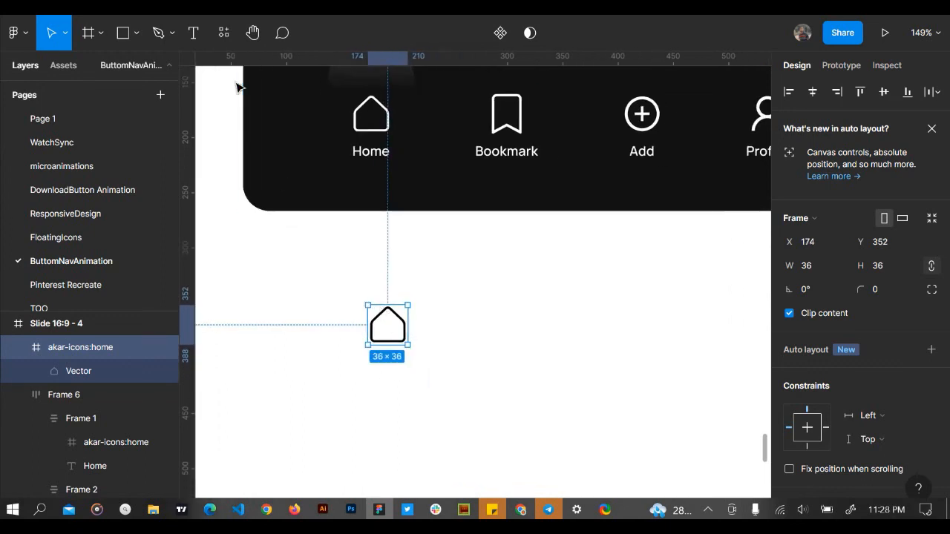
left_click(193, 37)
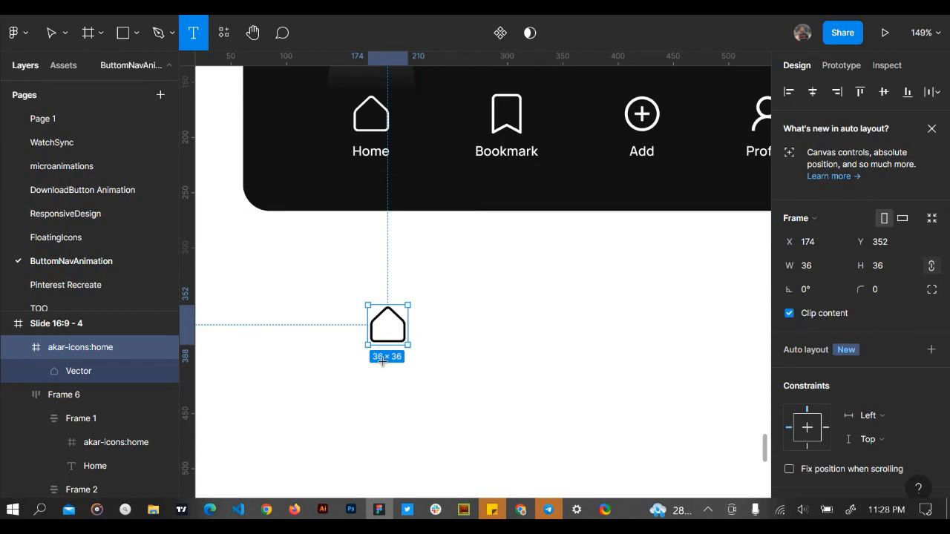
left_click(382, 361)
type("Hom")
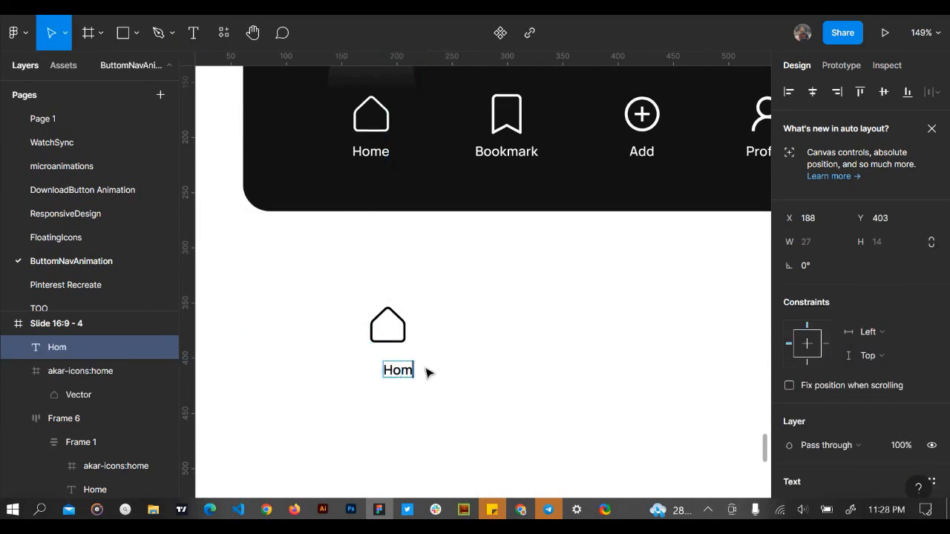
type("e")
key("Escape")
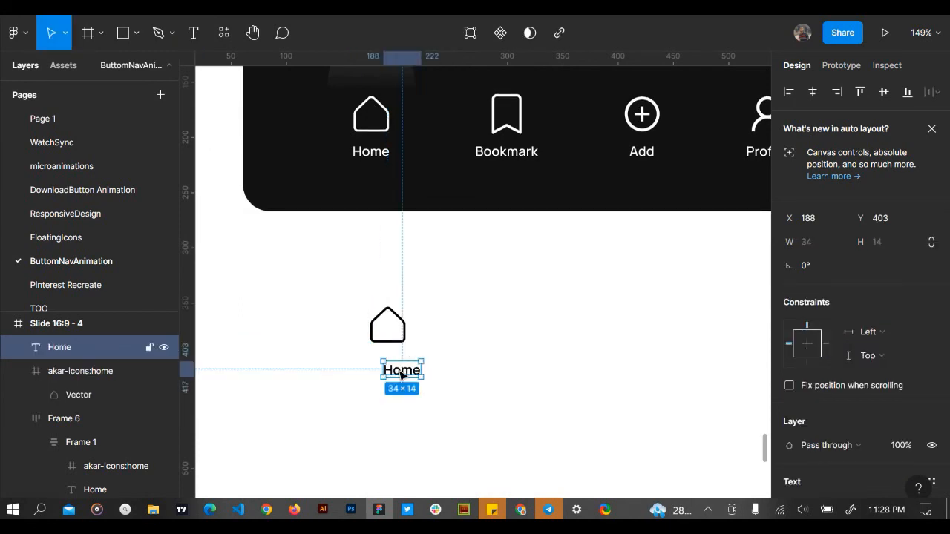
mouse_move(401, 376)
left_mouse_down()
mouse_move(385, 354)
mouse_move(386, 365)
left_mouse_up()
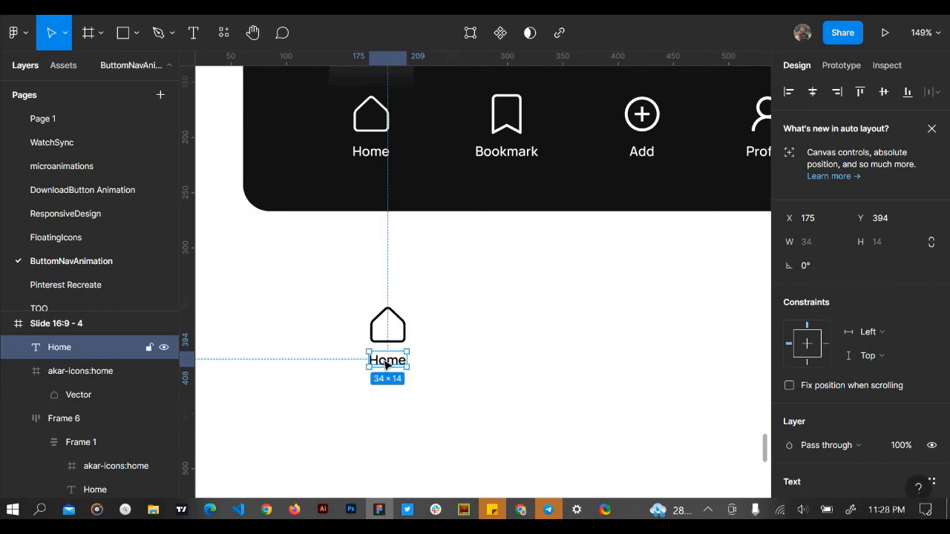
Combine the black home icon and its label in a vertical auto layout with an item spacing of 4
left_click(407, 329, "shift")
key("shift+a")
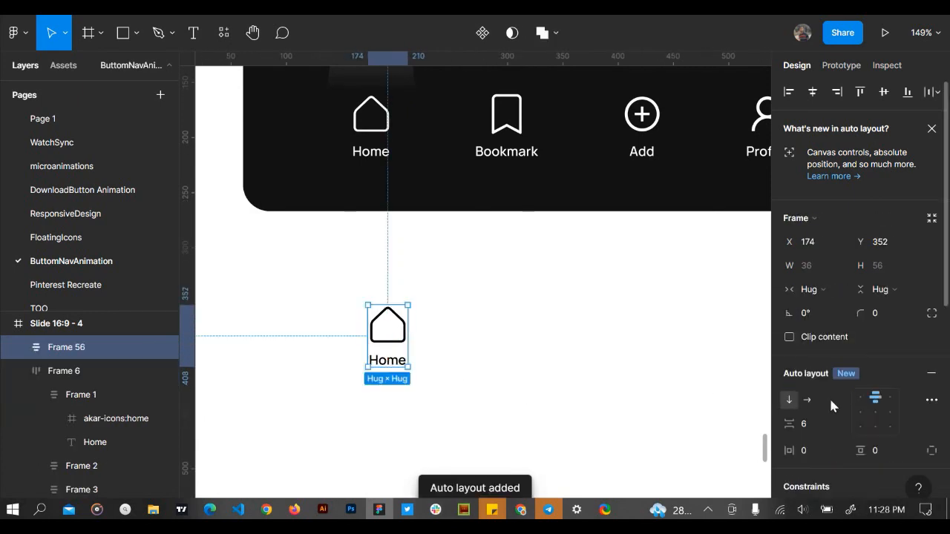
left_click(812, 422)
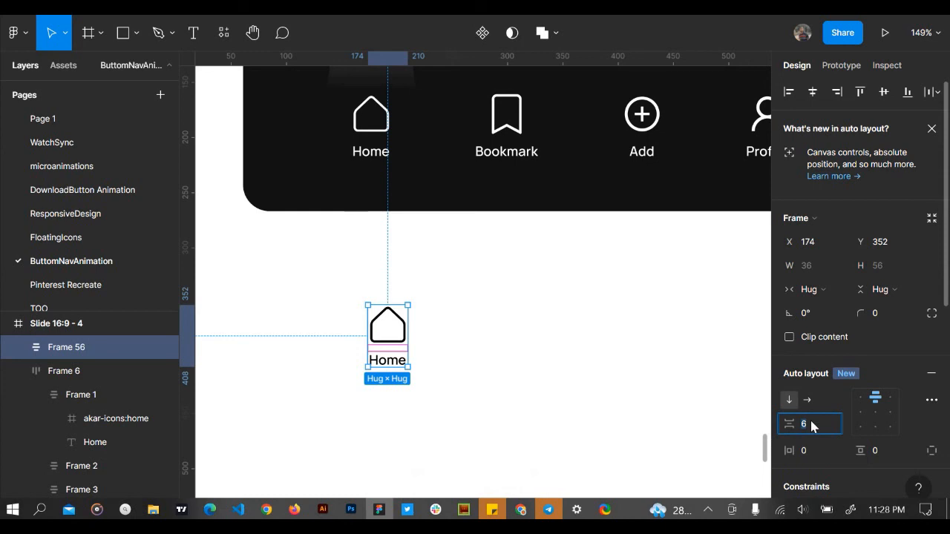
type("8")
key("Return")
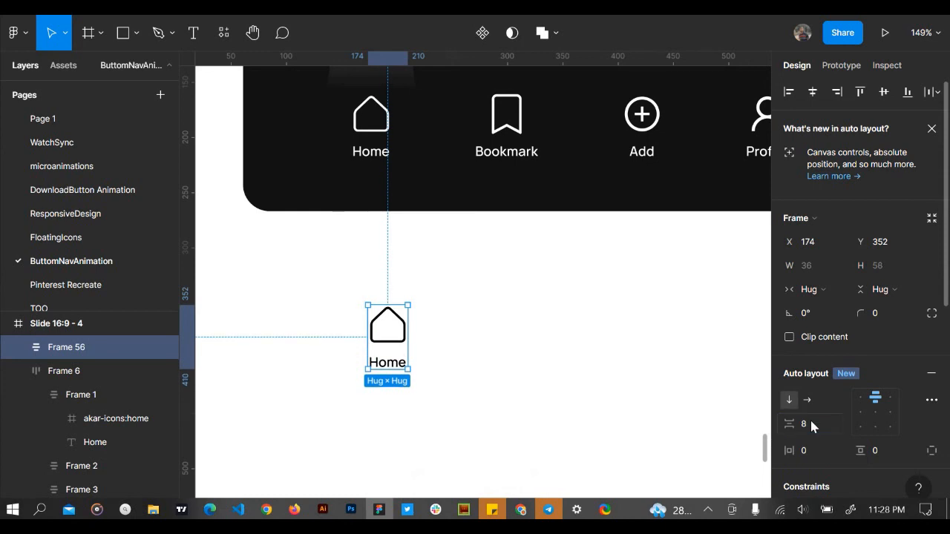
left_click(810, 418)
type("4")
key("Return")
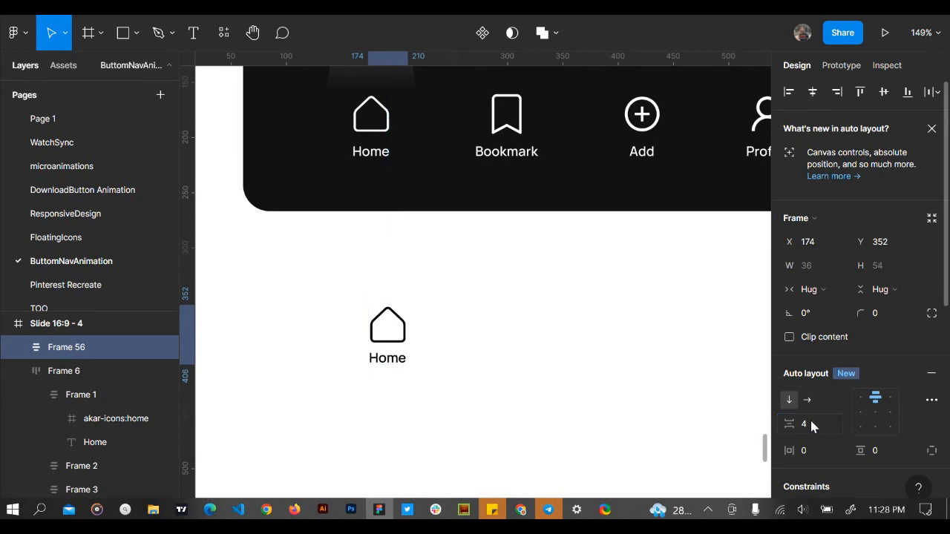
left_click(667, 420)
left_click(402, 359)
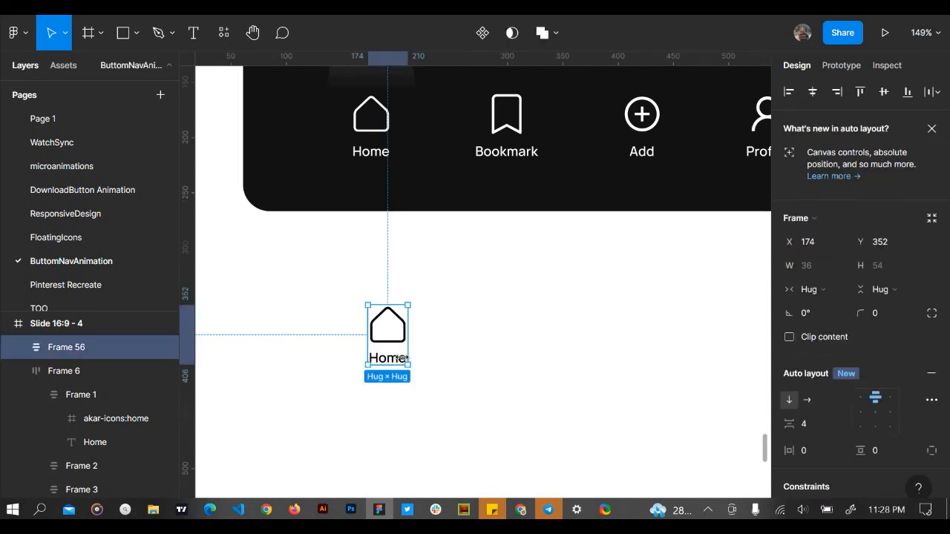
Change the new Home item to fixed width and set the width to 70
scroll(423, 343, "up", 1)
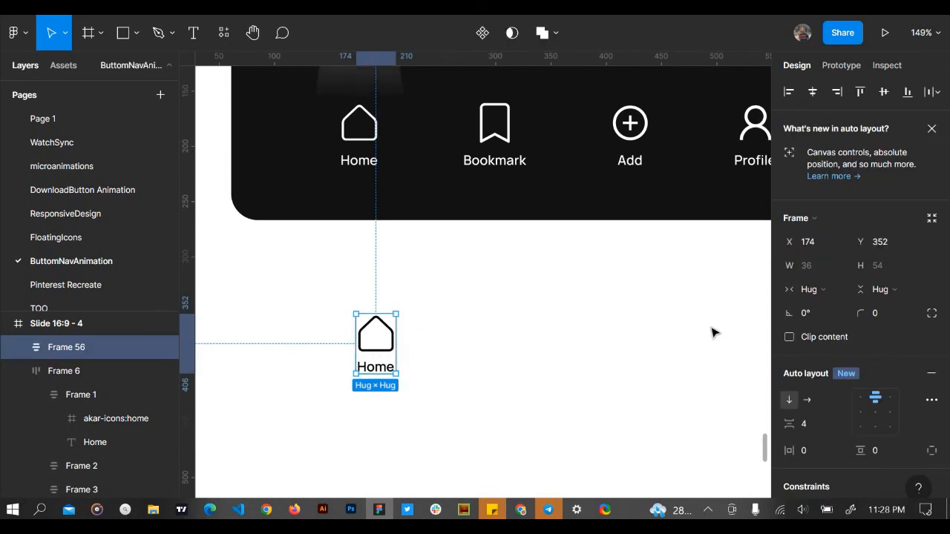
left_click(835, 289)
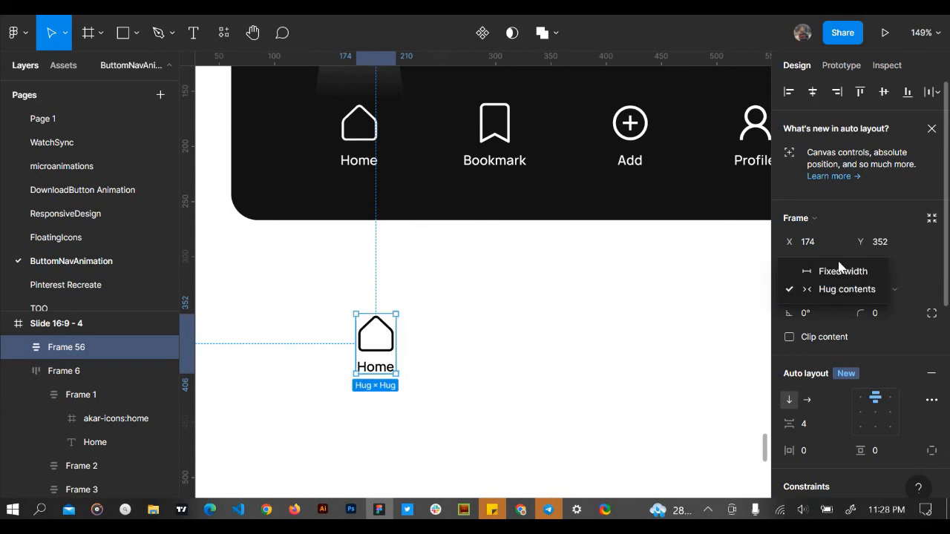
left_click(834, 271)
left_click(830, 268)
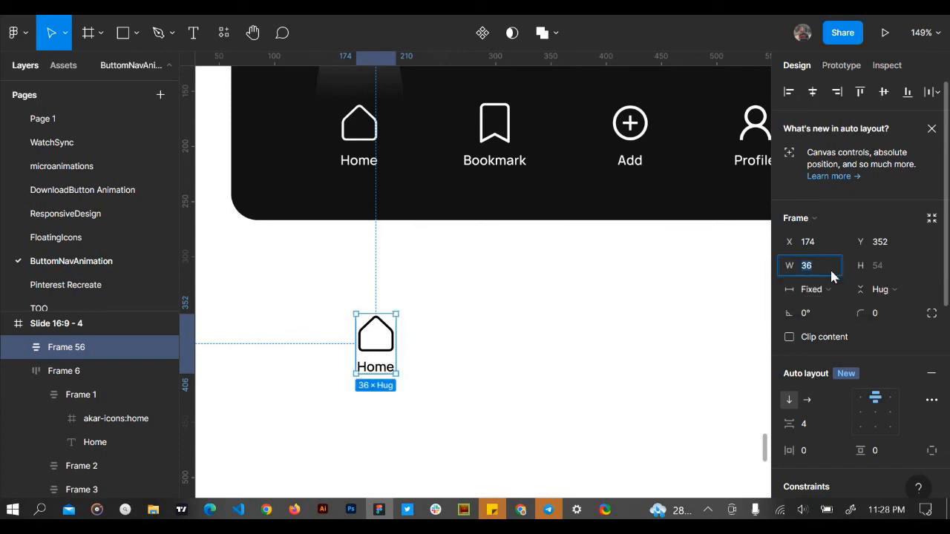
type("70")
key("Return")
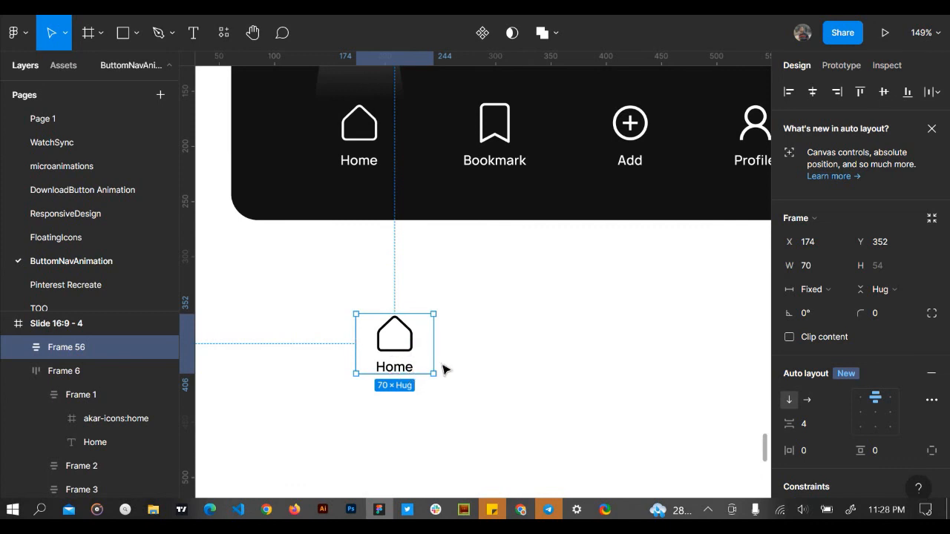
Check the widths of the Bookmark, Add, Profile and Settings items in the reference navigation bar
scroll(393, 352, "right", 2)
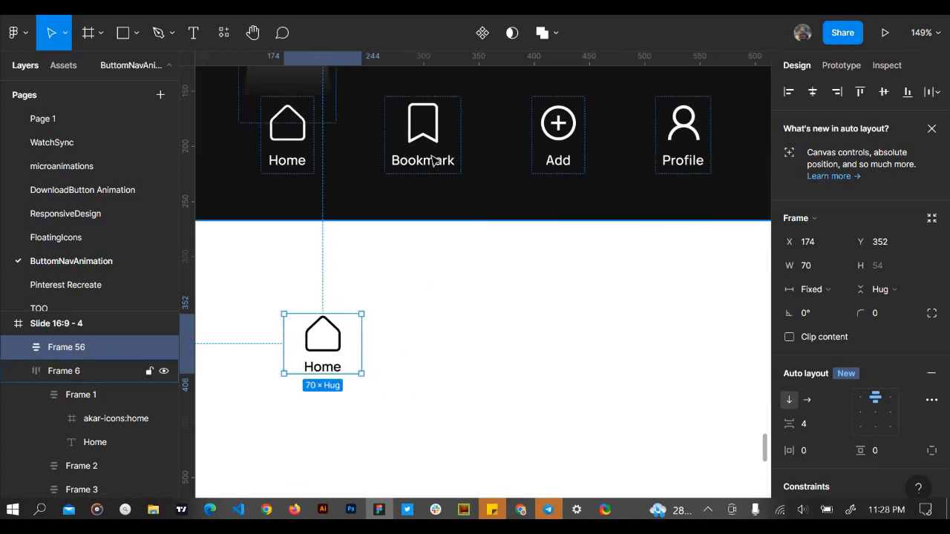
left_click(433, 160)
left_click(433, 161)
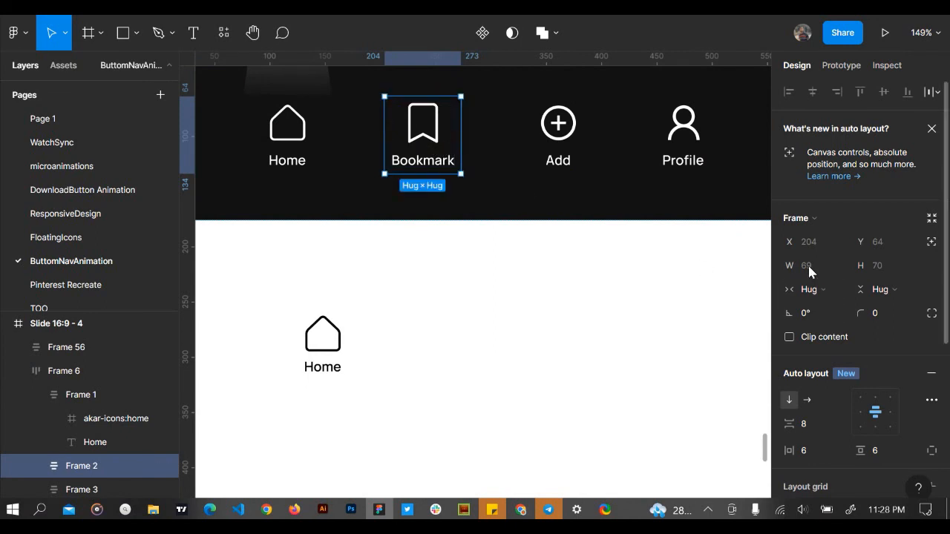
left_click(558, 130)
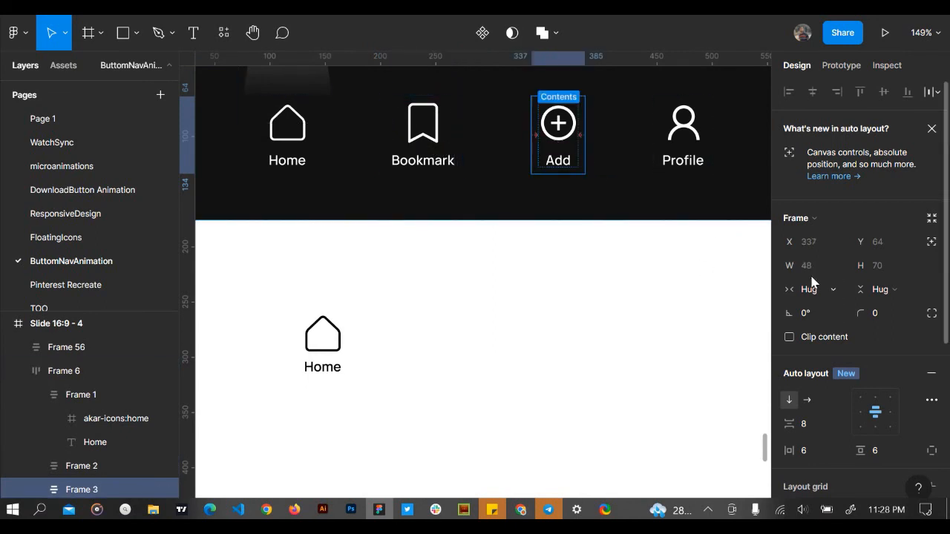
scroll(705, 257, "right", 5)
left_click(561, 130)
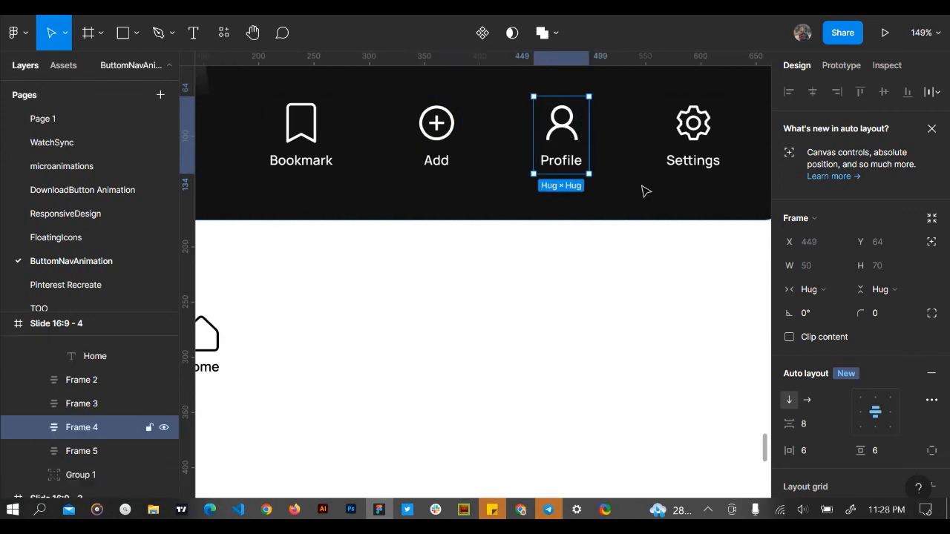
left_click(720, 166)
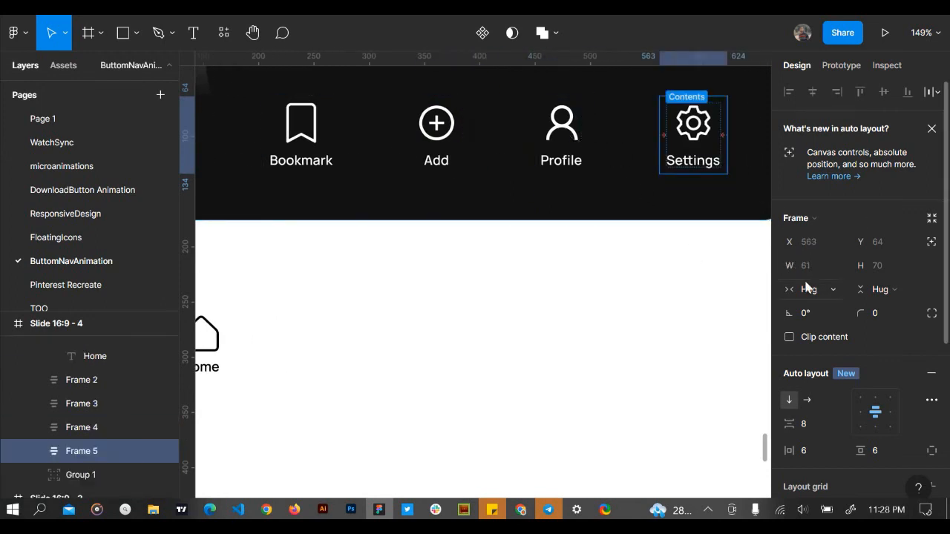
scroll(464, 210, "left", 8)
scroll(534, 208, "right", 5)
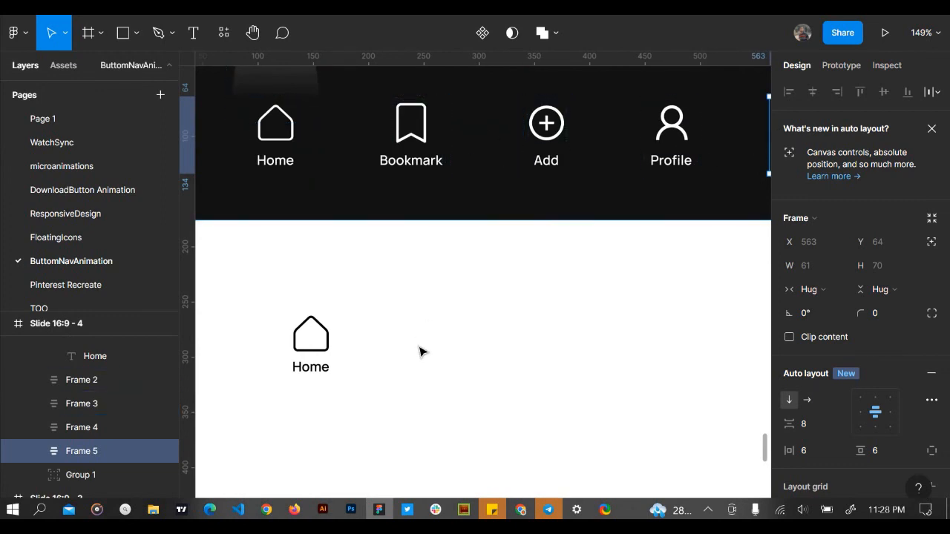
Set the new Home item's horizontal resizing back to Hug contents
left_click(323, 346)
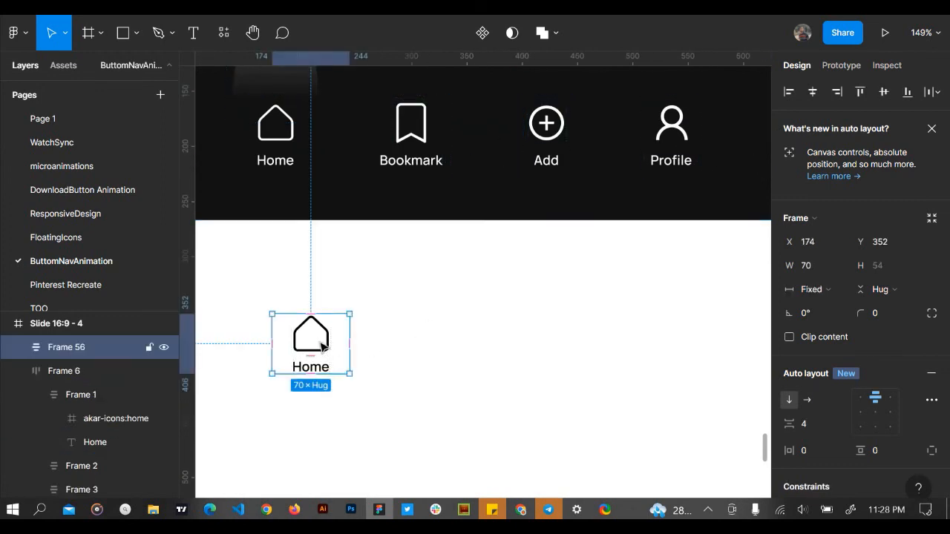
scroll(319, 366, "left", 5)
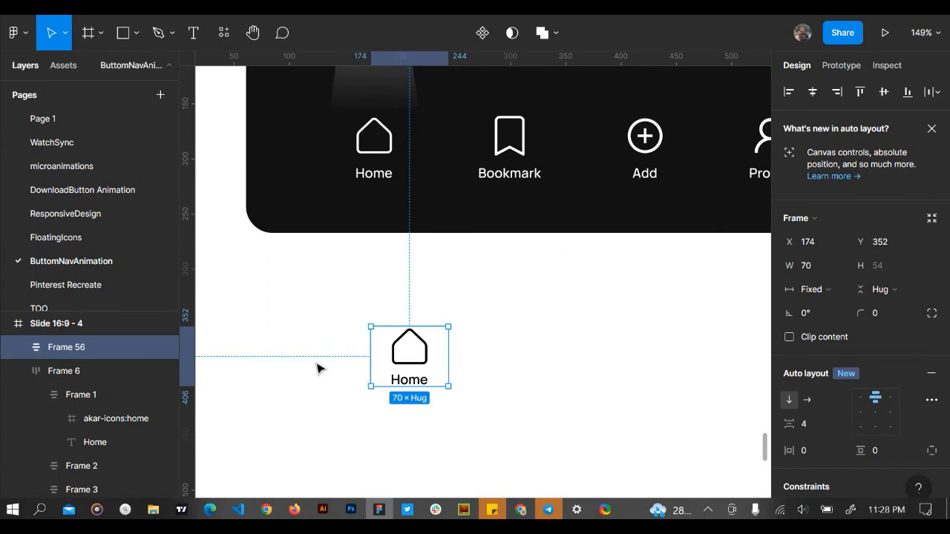
scroll(319, 368, "down", 3)
scroll(319, 368, "up", 3)
scroll(319, 368, "right", 1)
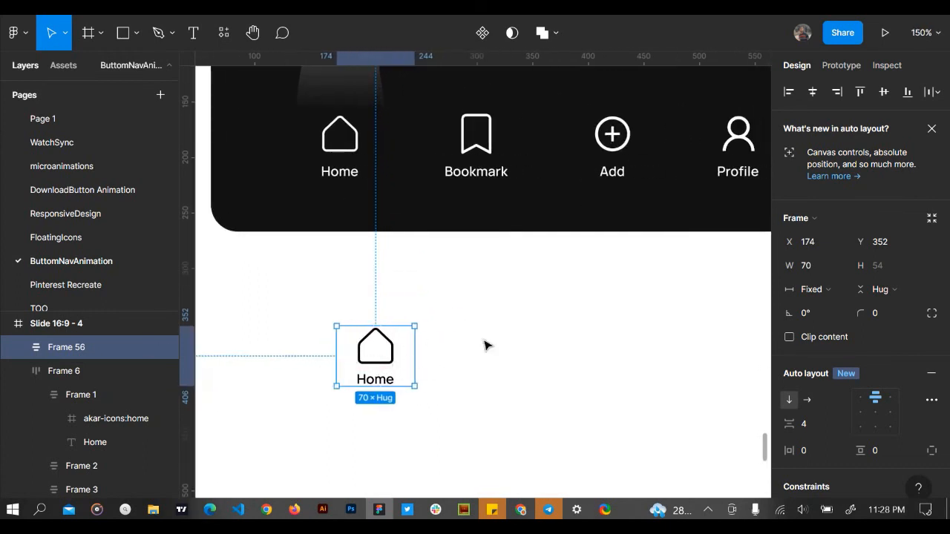
left_click(829, 289)
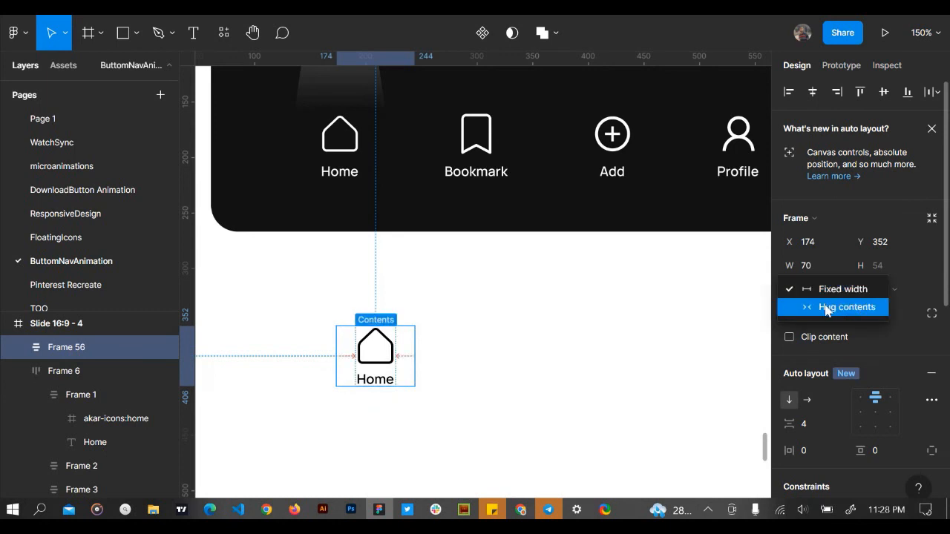
left_click(827, 311)
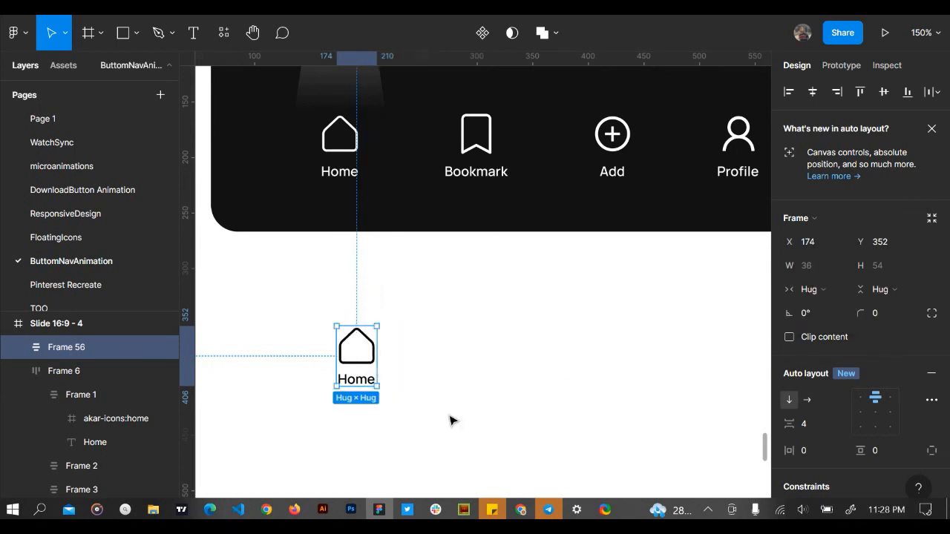
Duplicate the new Home item to about X 268, Y 352 and repeat the duplication to make a row of five evenly spaced items
scroll(435, 382, "up", 1)
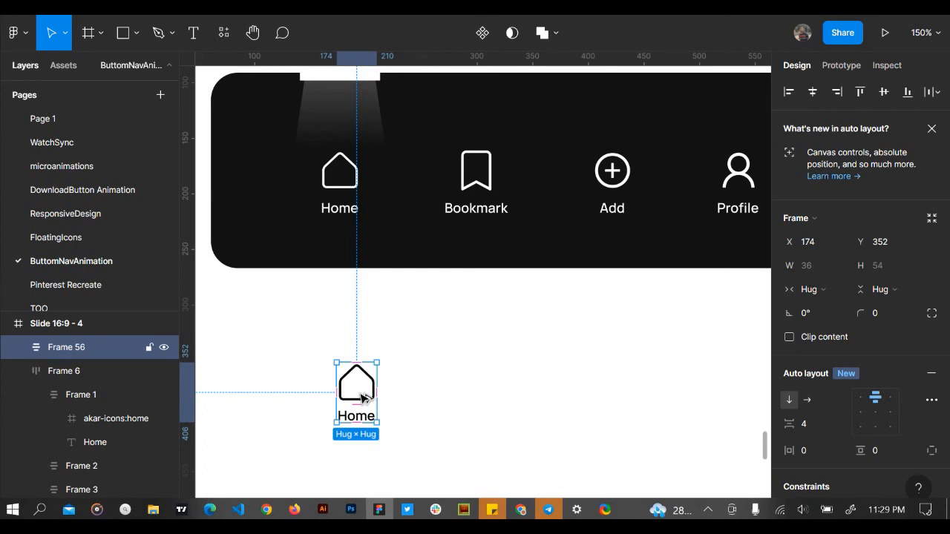
left_click_drag(362, 399, 468, 387)
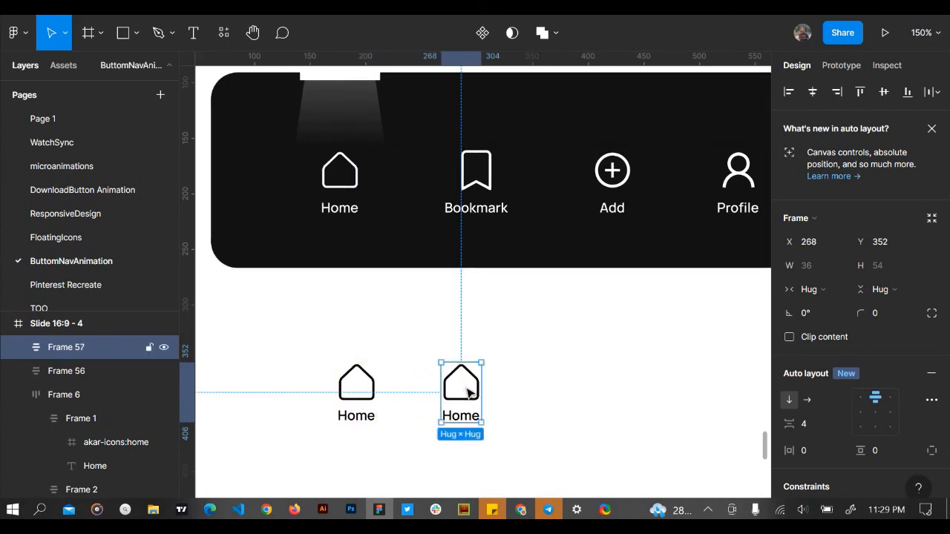
key("ctrl+d")
key("ctrl+d")
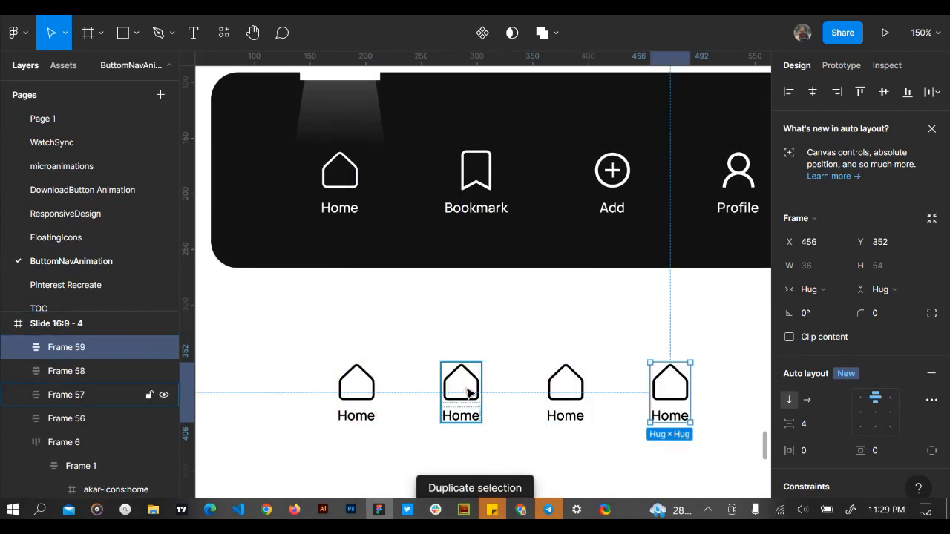
scroll(466, 393, "down", 2)
scroll(467, 393, "right", 3)
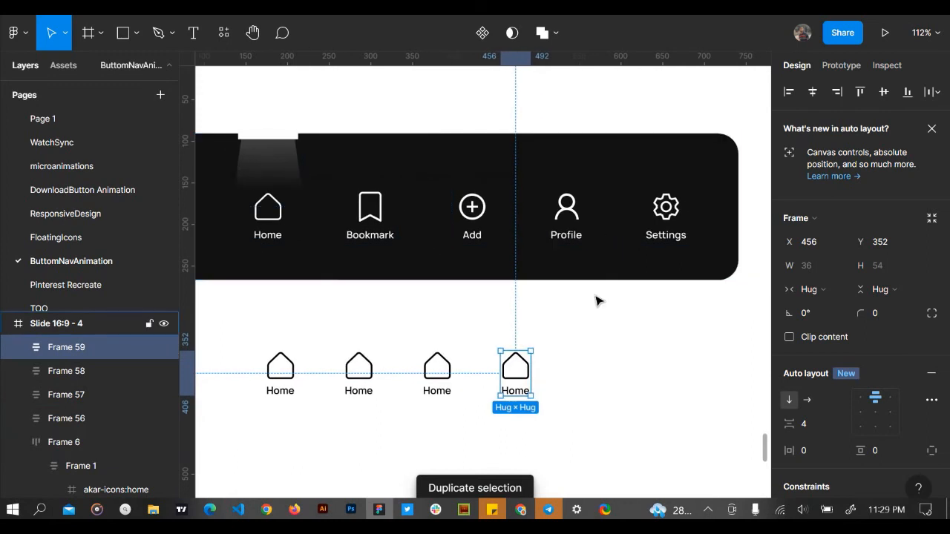
key("ctrl+d")
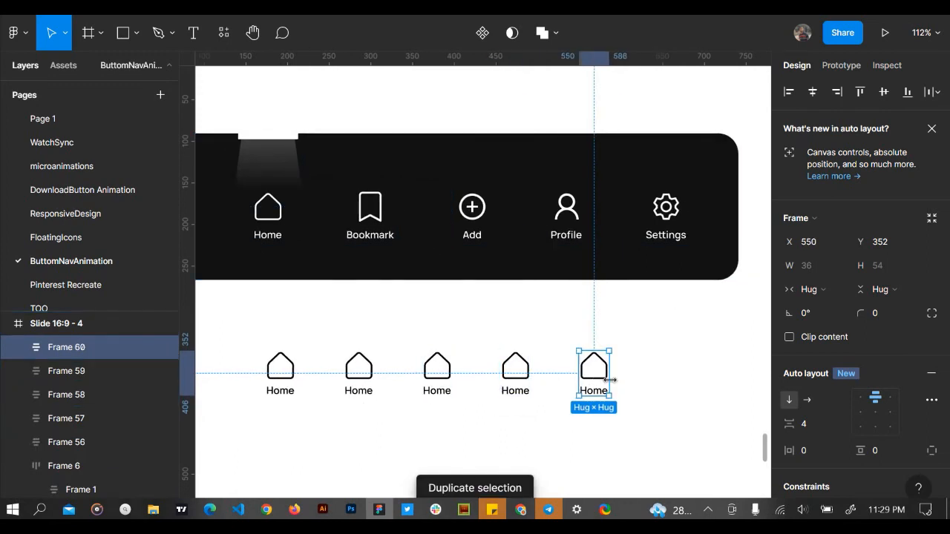
scroll(610, 381, "left", 2)
scroll(617, 388, "down", 1)
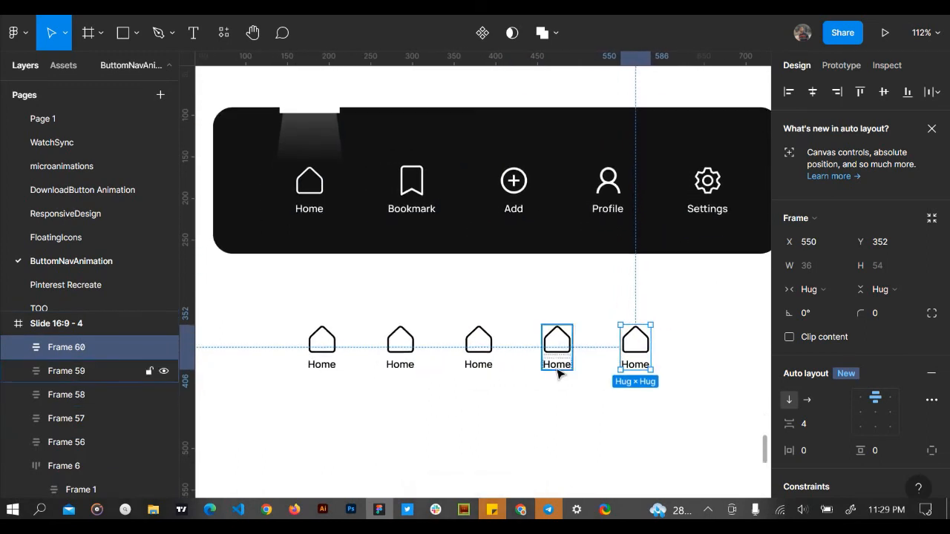
Relabel the second item in the new row as Bookmark and the third as Add
double_click(396, 371)
double_click(395, 368)
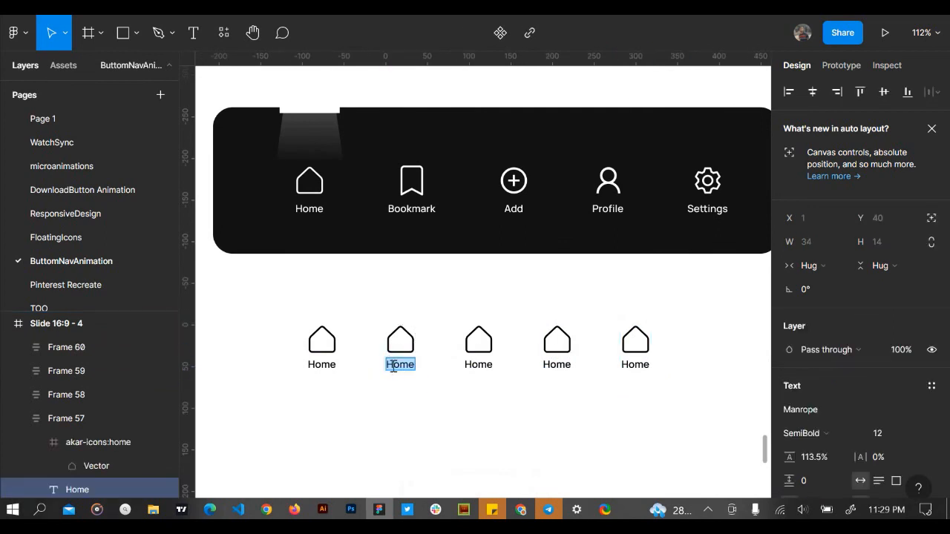
type("Bookmark")
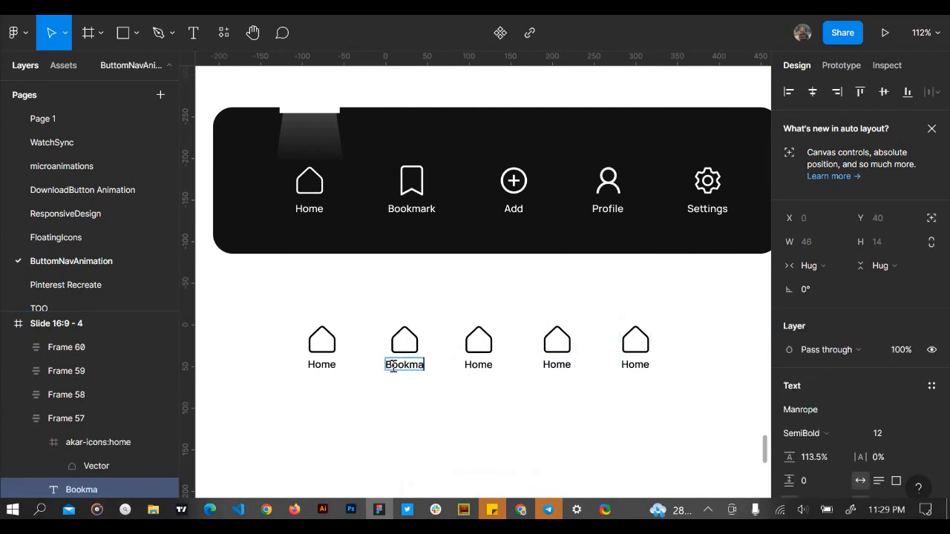
double_click(488, 364)
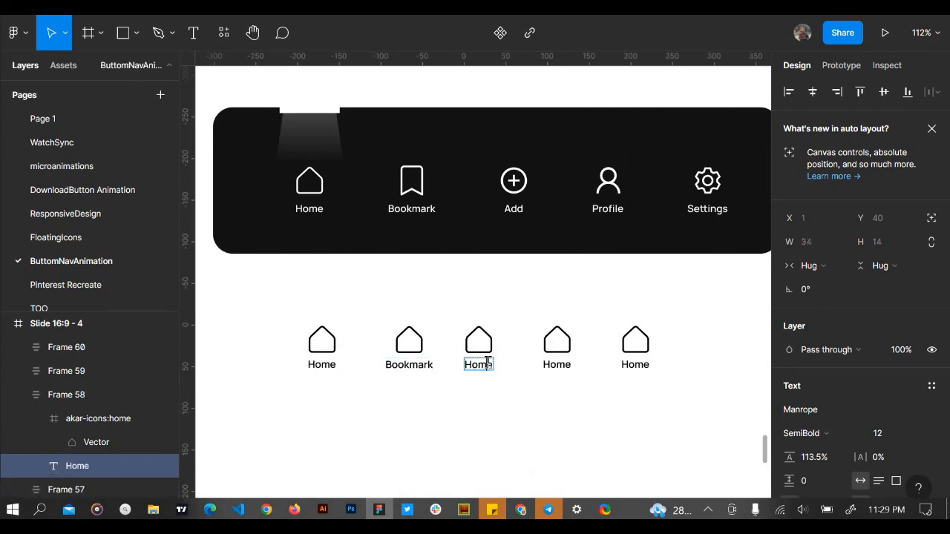
double_click(488, 363)
type("Add")
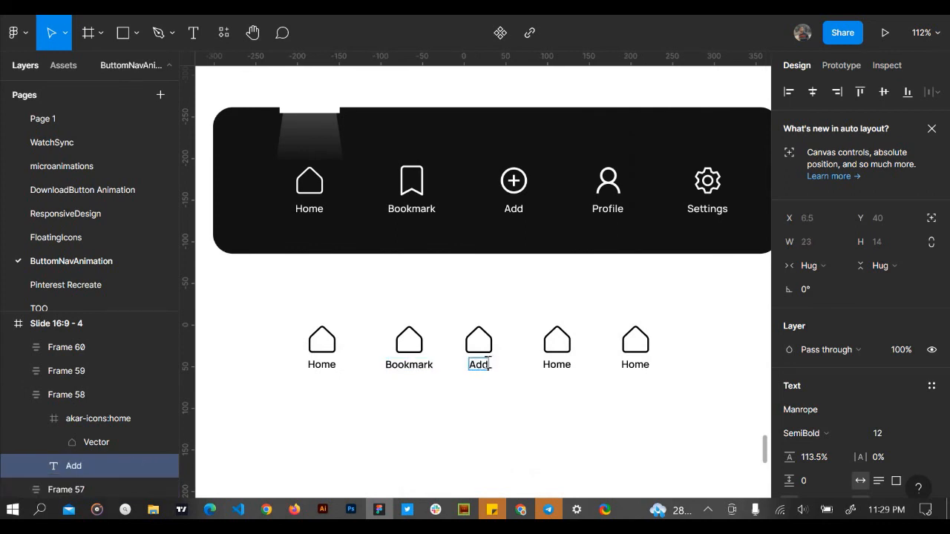
Relabel the fourth item in the new row as Profile and the fifth as Settings
double_click(557, 364)
type("Profile")
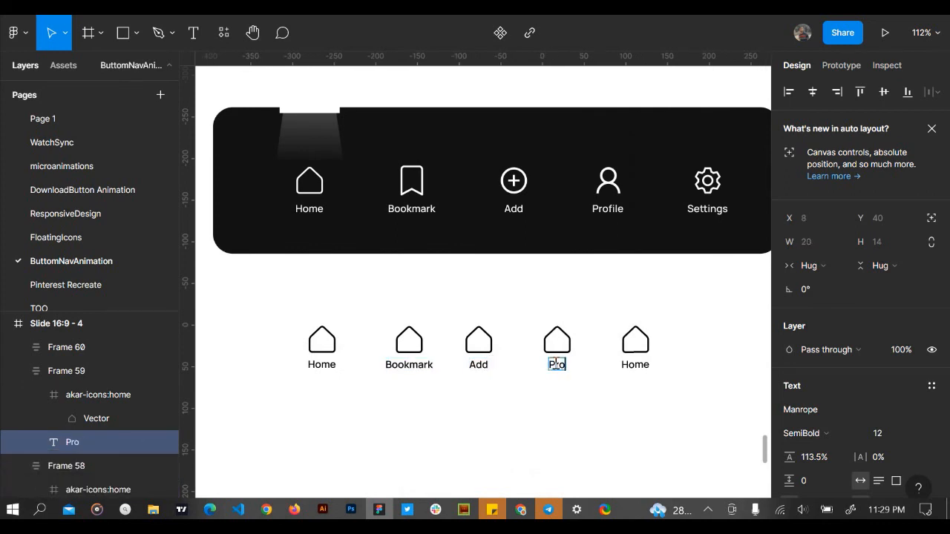
double_click(628, 364)
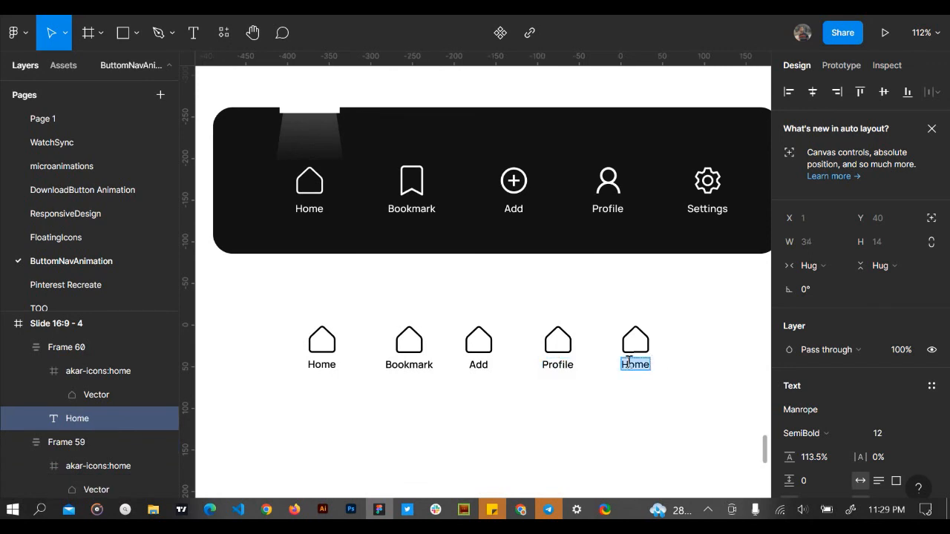
type("Setting")
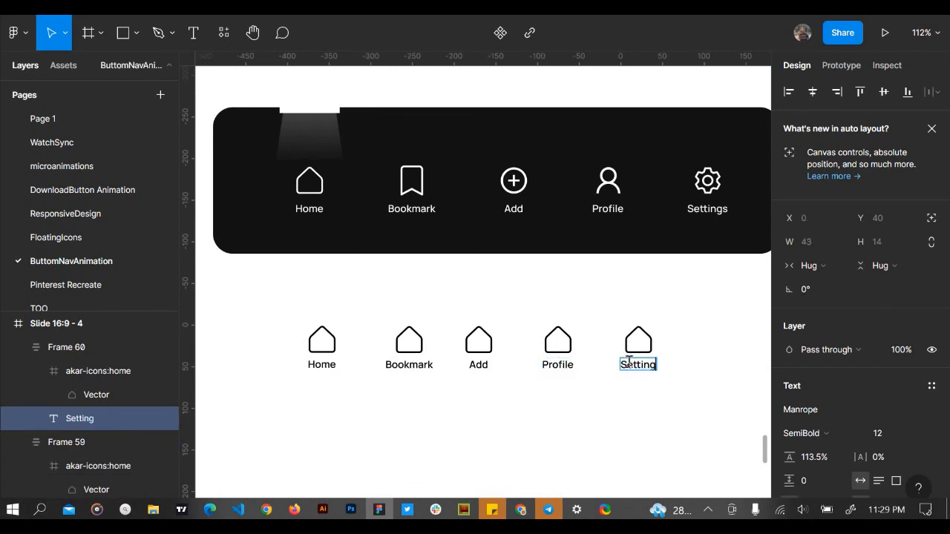
type("s")
key("Escape")
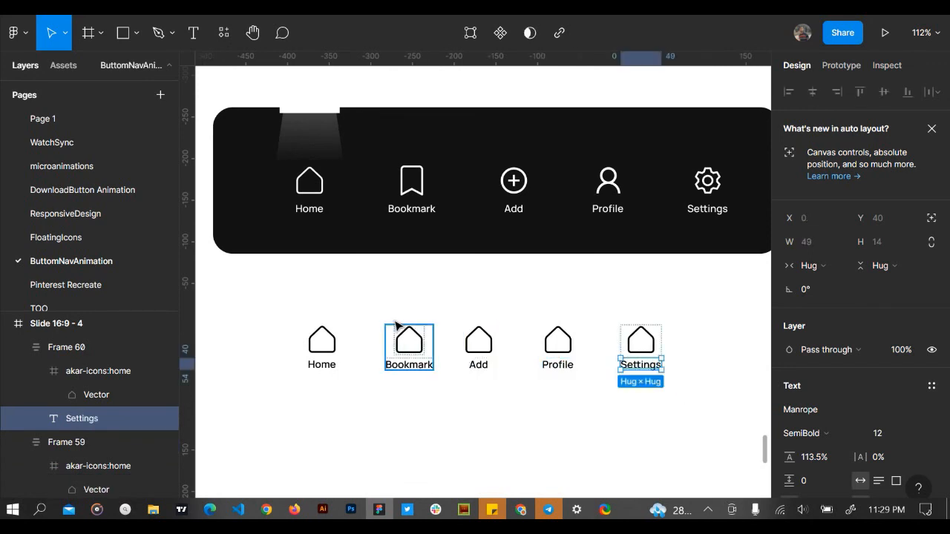
left_click(410, 207)
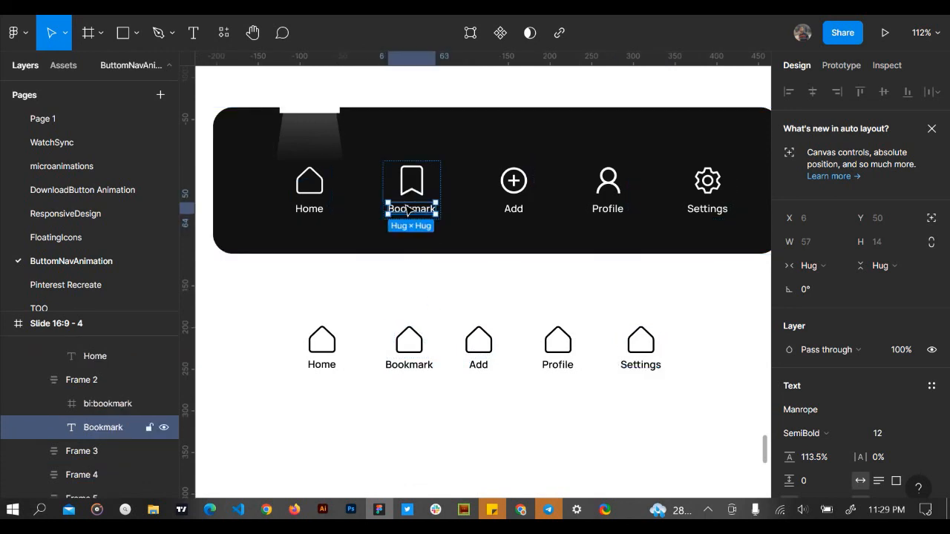
left_click(400, 307)
scroll(399, 270, "up", 1)
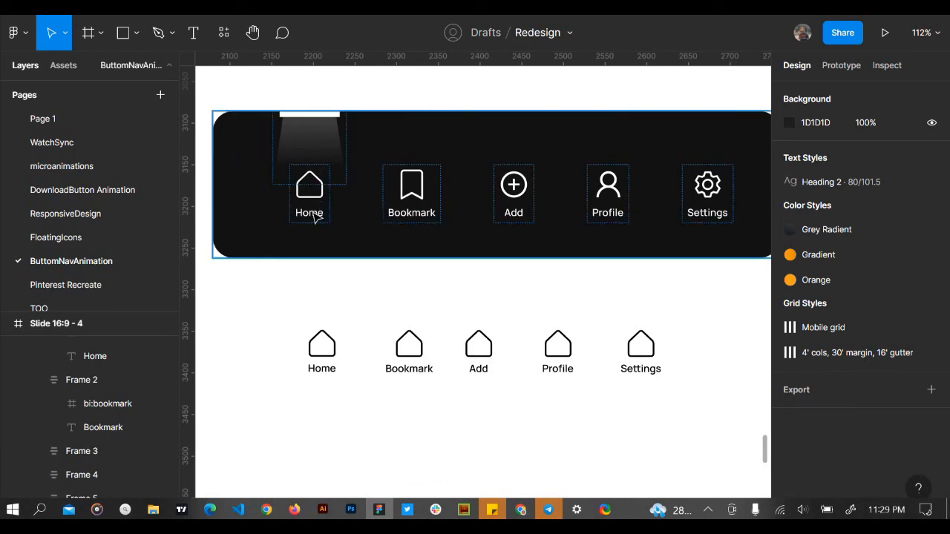
double_click(410, 214)
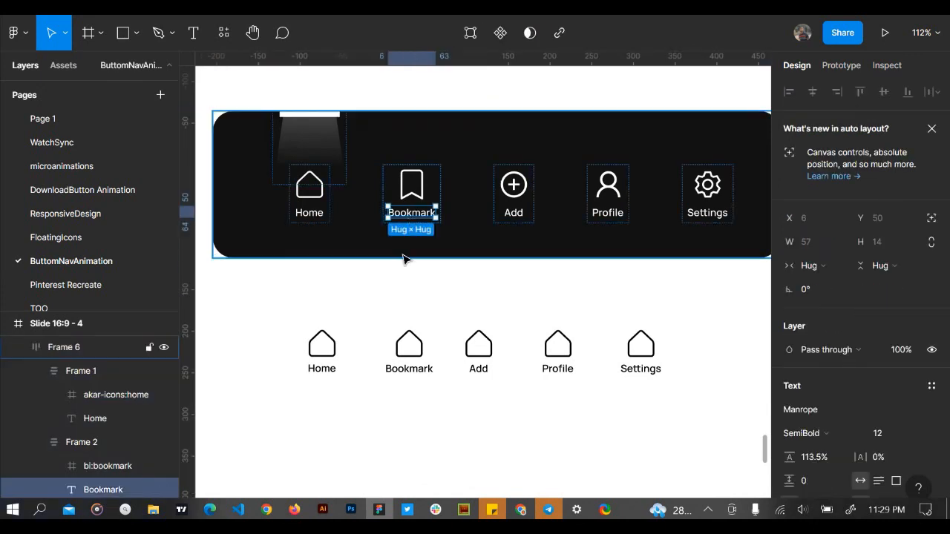
left_click(401, 246)
left_click(401, 274)
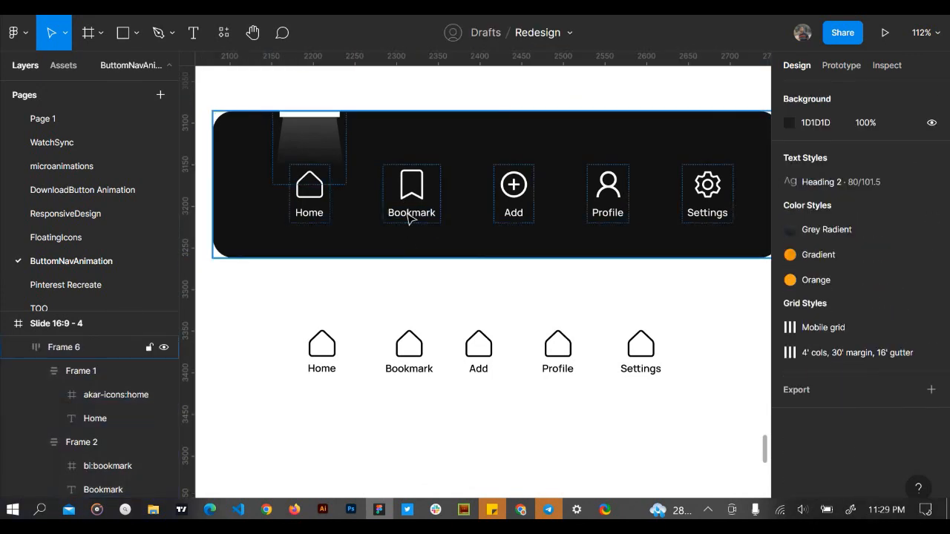
left_click(409, 217)
left_click(410, 218)
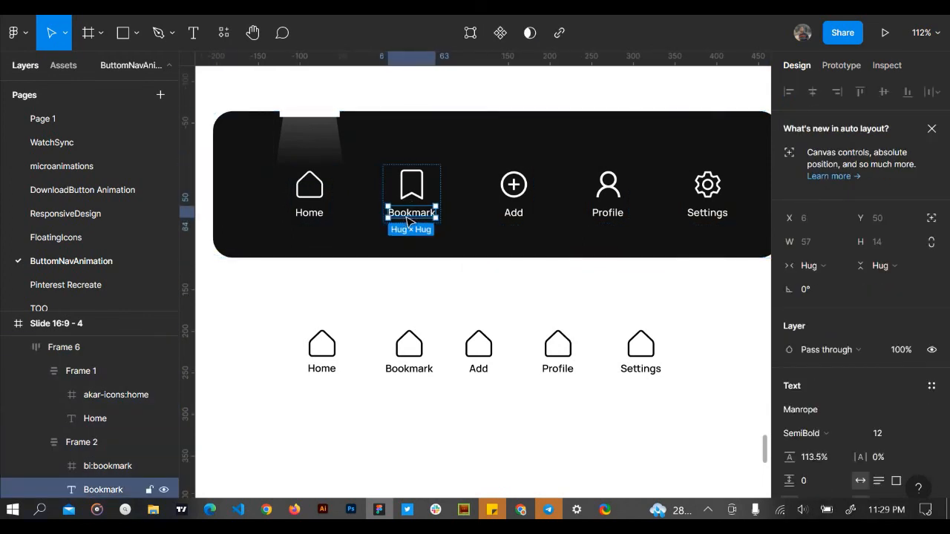
left_click(405, 297)
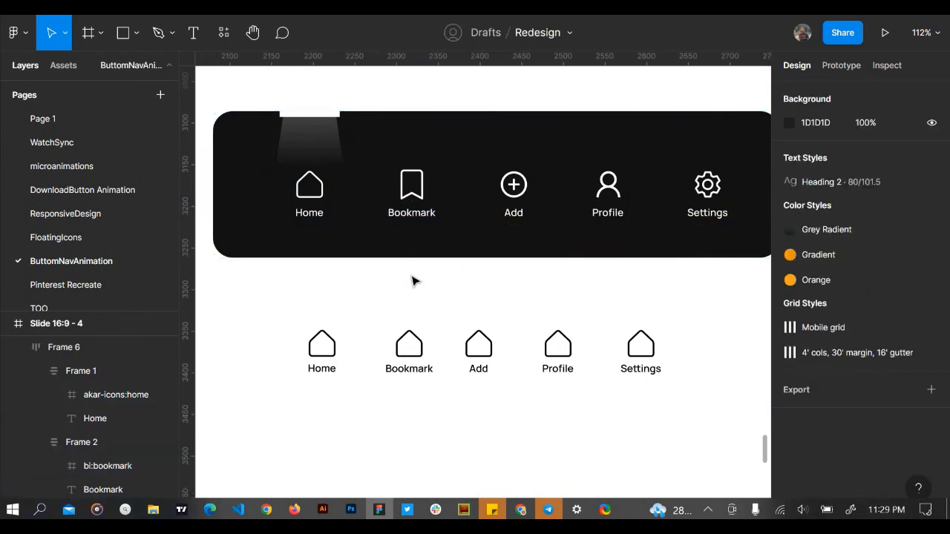
Replace the home icon in the new Bookmark item with a copy of the reference bar's bookmark icon
left_click(414, 217)
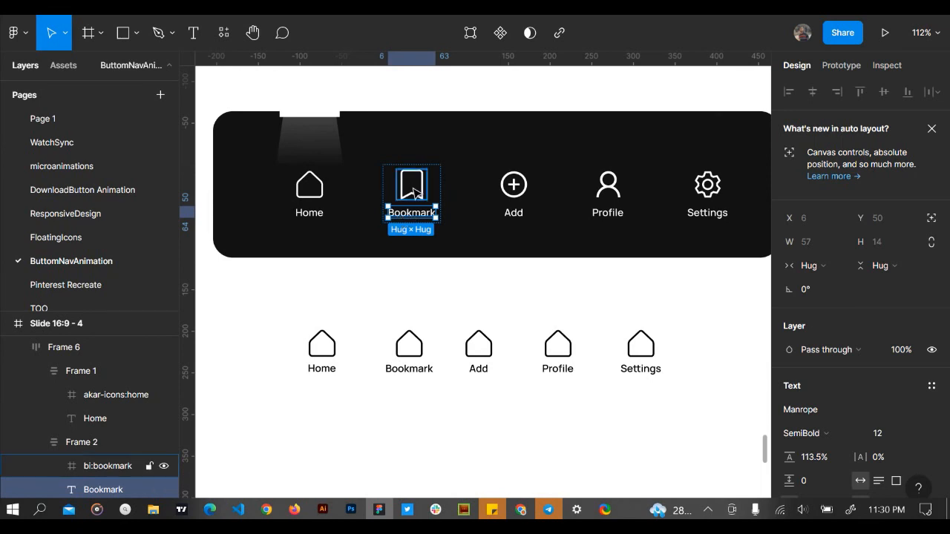
left_click(414, 192)
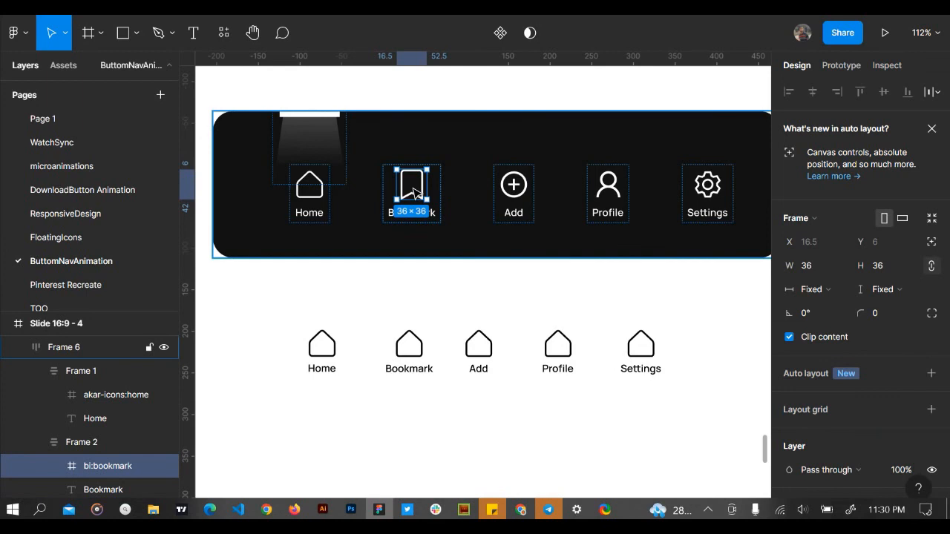
left_click(406, 371)
left_click(411, 343)
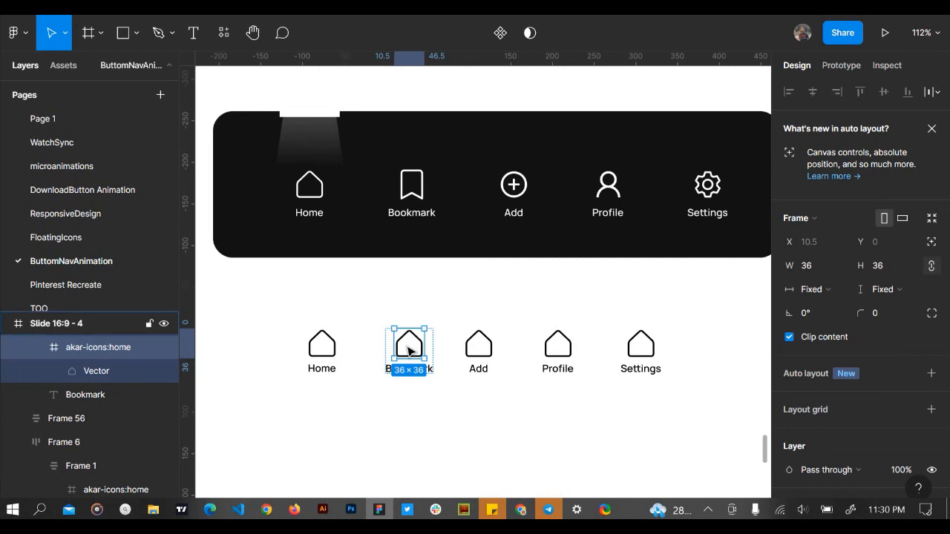
key("ctrl+shift+r")
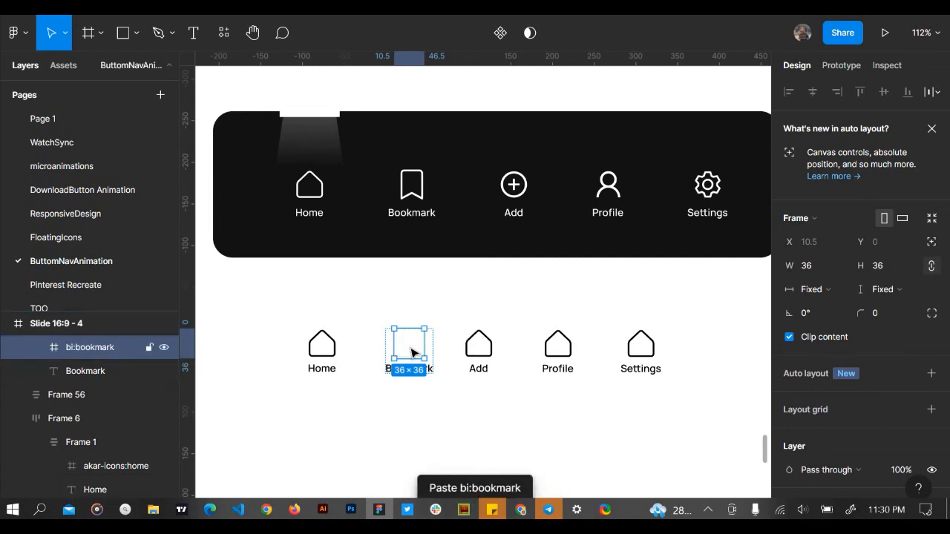
Change the color of the new Bookmark item's icon to 000000
scroll(893, 376, "down", 4)
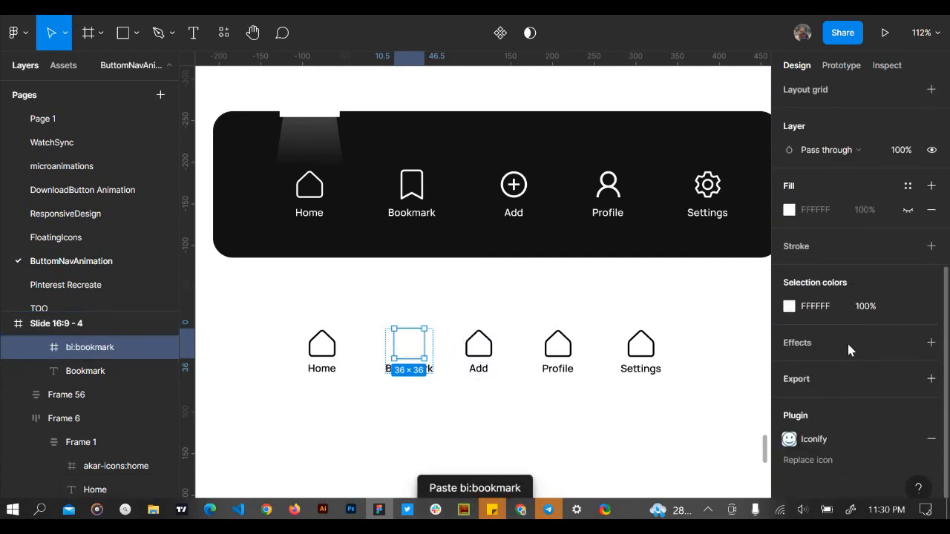
left_click(820, 312)
type("00")
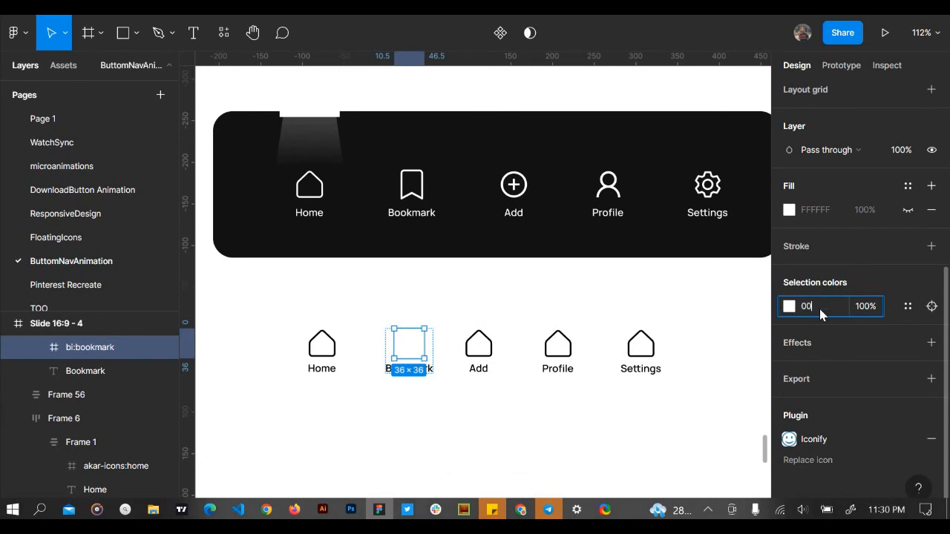
type("0000")
key("Return")
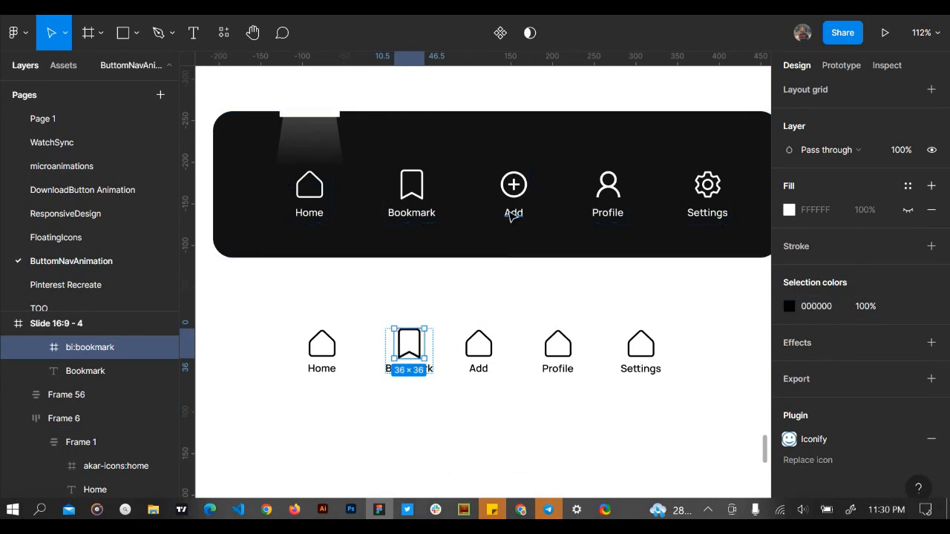
Replace the home icon in the new Add item with a copy of the reference bar's plus-circle icon
left_click(512, 216)
left_click(518, 185)
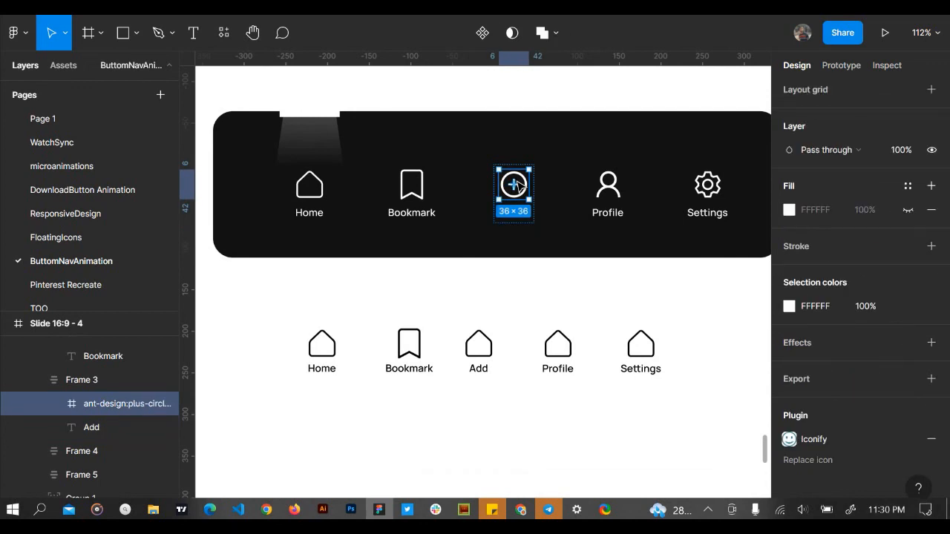
left_click(476, 367)
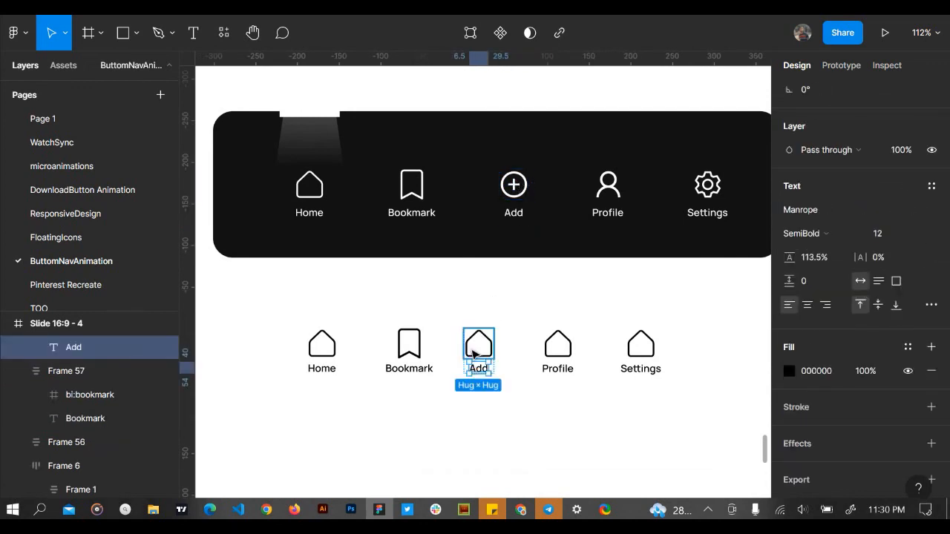
left_click(473, 354)
key("ctrl+shift+r")
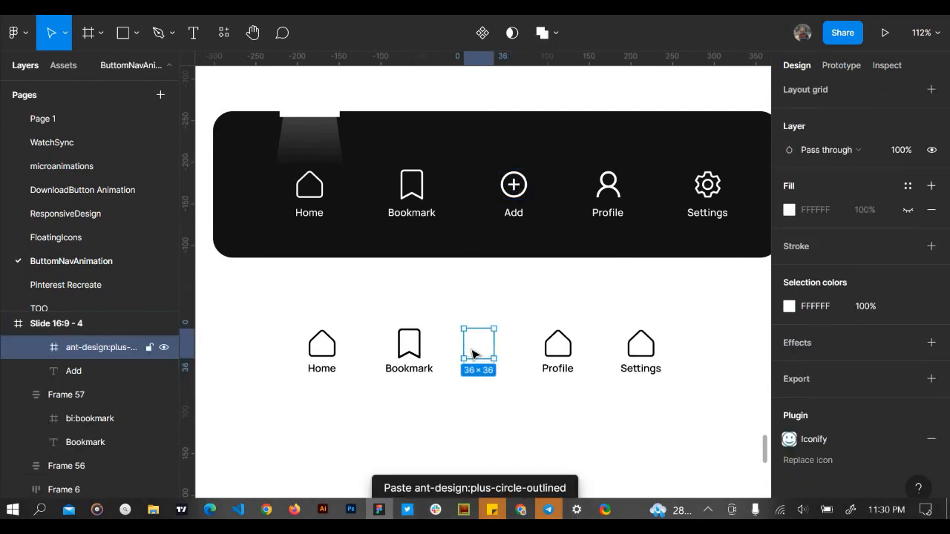
Replace the home icon in the new Profile item with a copy of the reference bar's user icon
left_click(556, 372)
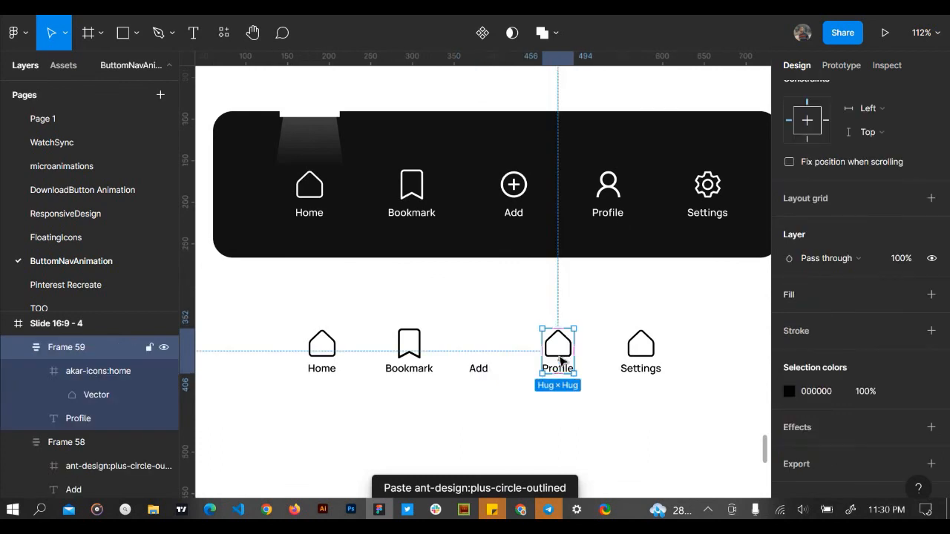
left_click(605, 215)
left_click(607, 194)
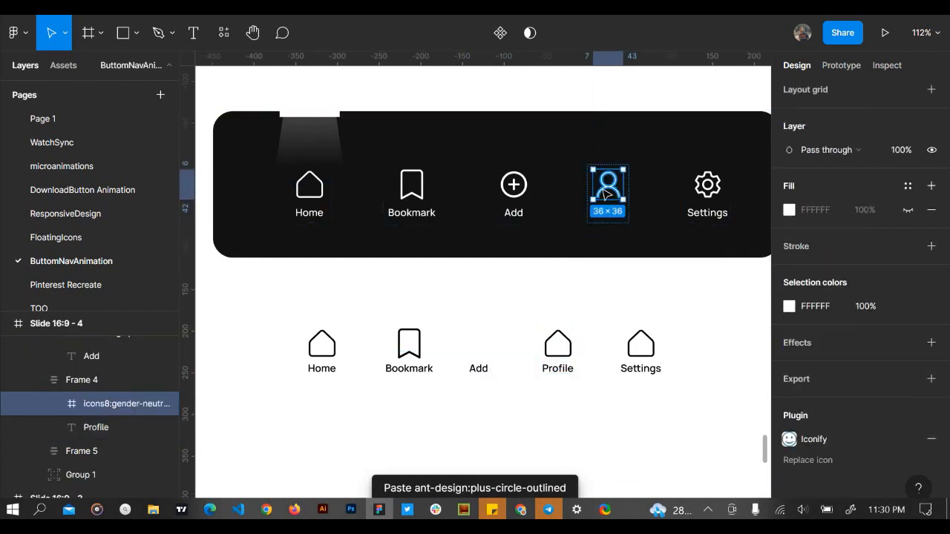
left_click(557, 369)
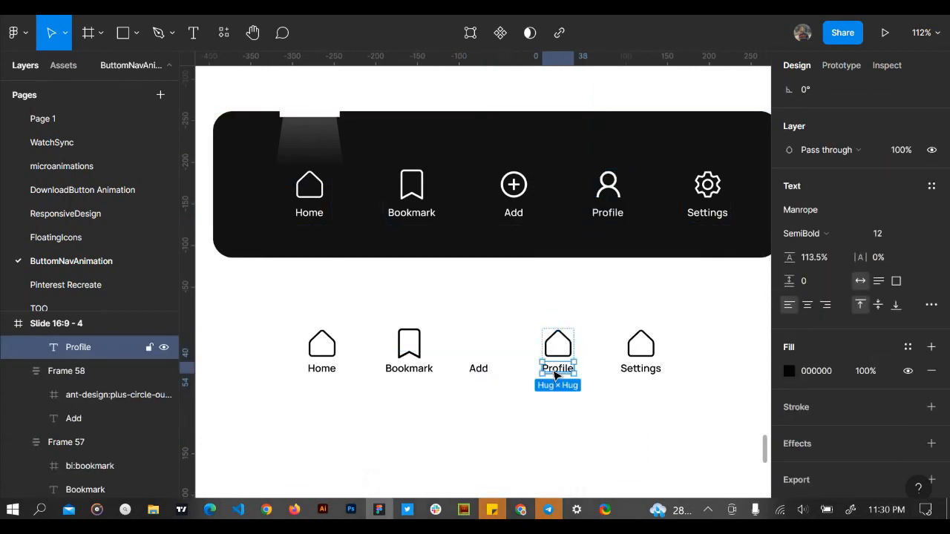
left_click(556, 336)
key("ctrl+shift+r")
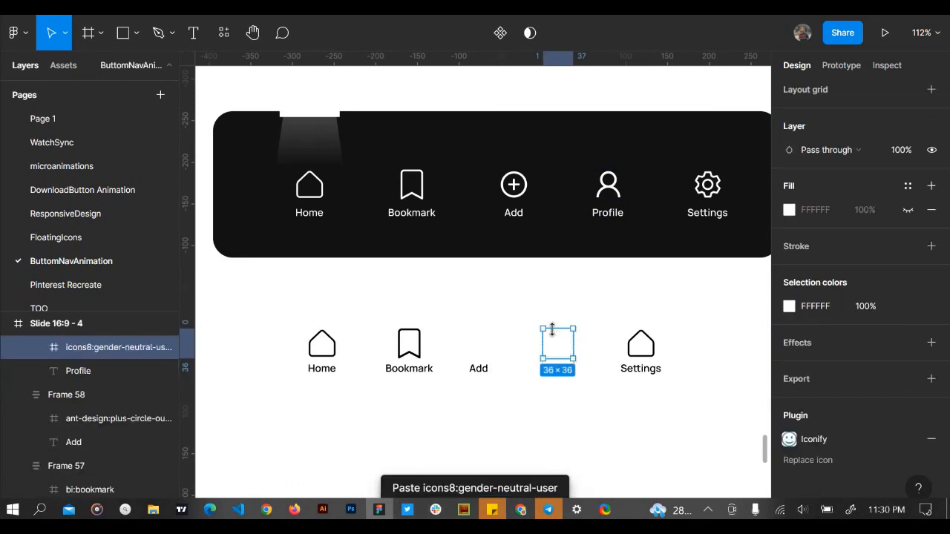
Replace the home icon in the new Settings item with a copy of the reference bar's gear icon
left_click(705, 222)
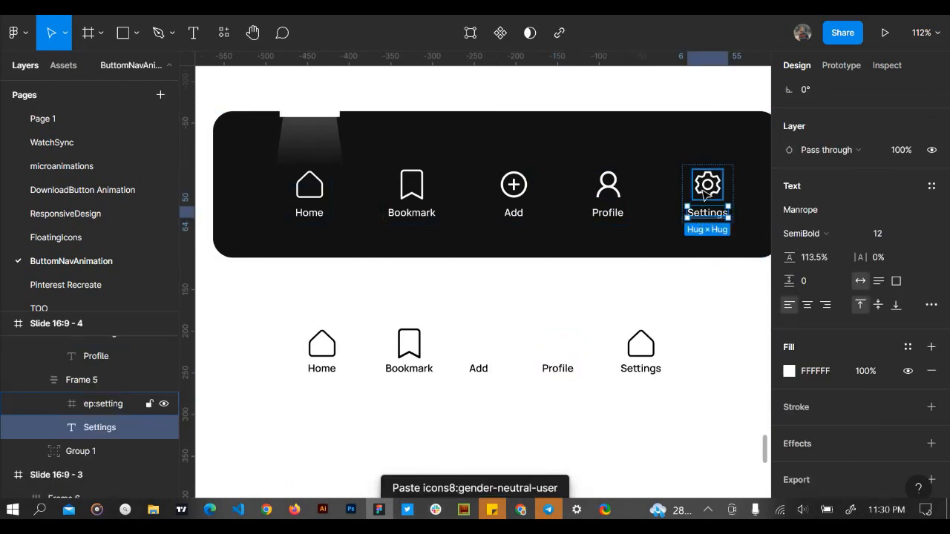
left_click(708, 187)
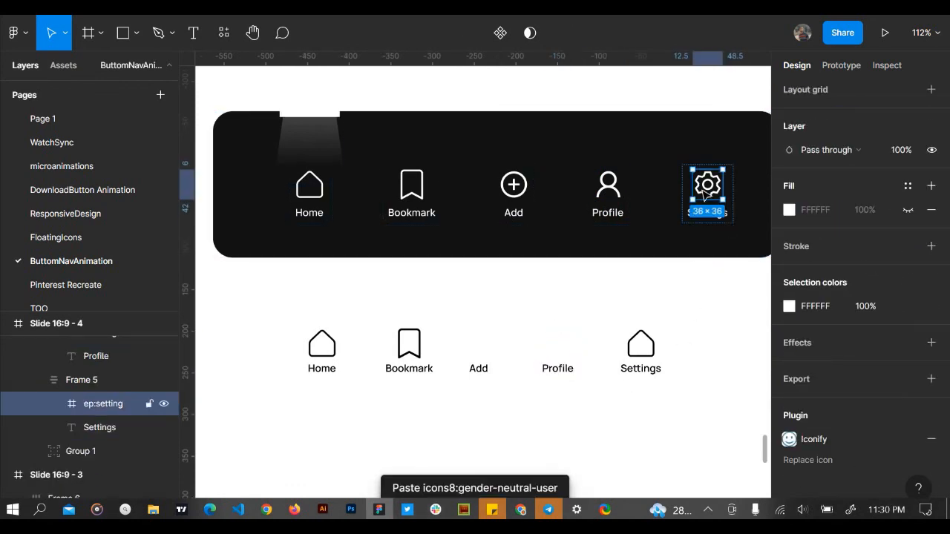
left_click(642, 369)
left_click(643, 349)
key("ctrl+shift+r")
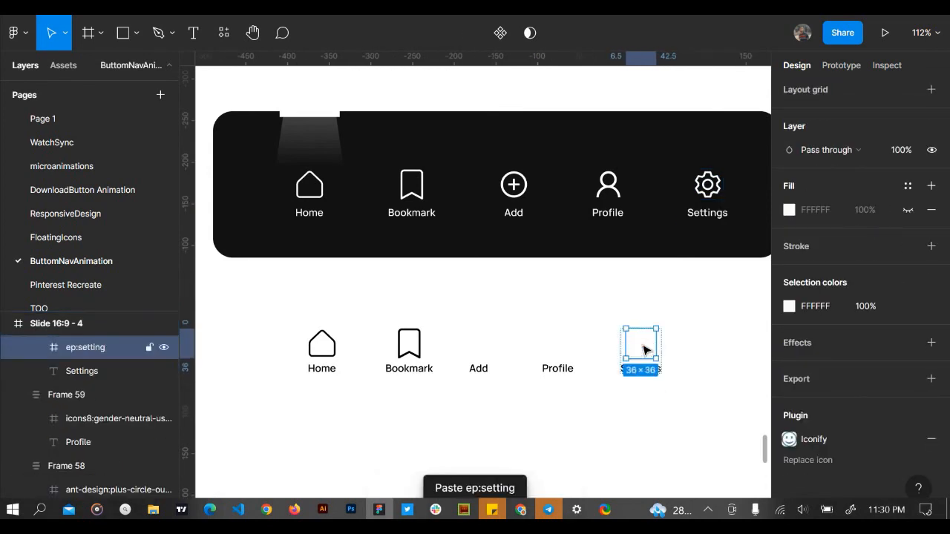
Change the white icon color of the new Add, Profile and Settings items together to 000000
left_click_drag(662, 403, 473, 346)
scroll(823, 444, "down", 5)
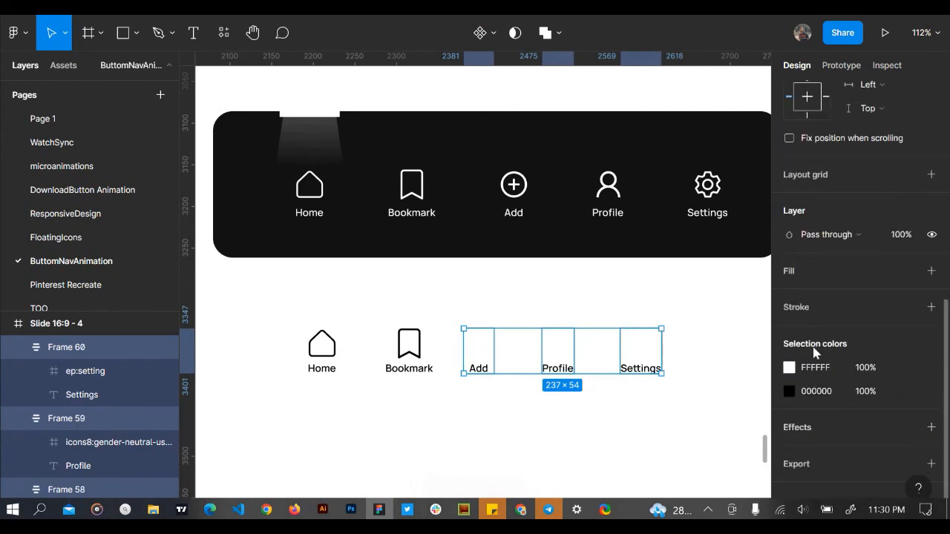
left_click(828, 368)
type("000")
key("Return")
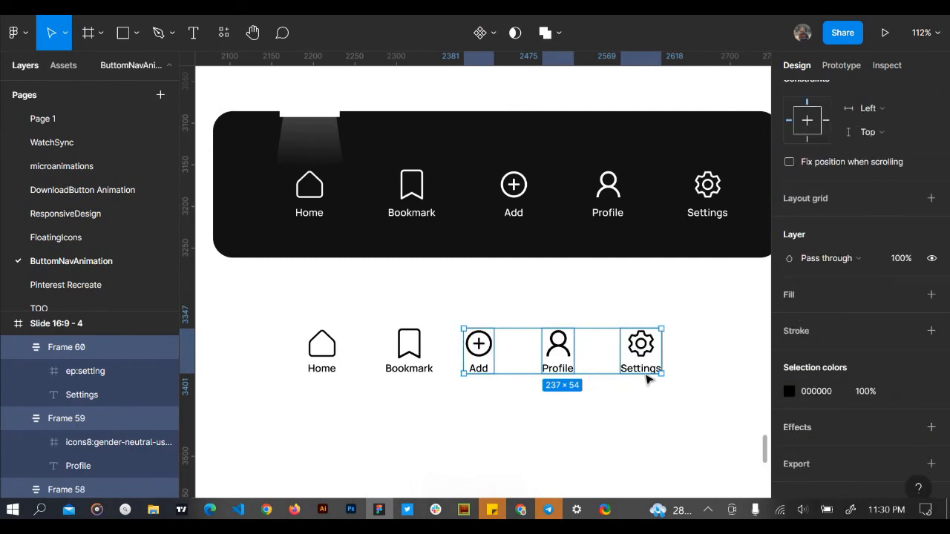
left_click(626, 408)
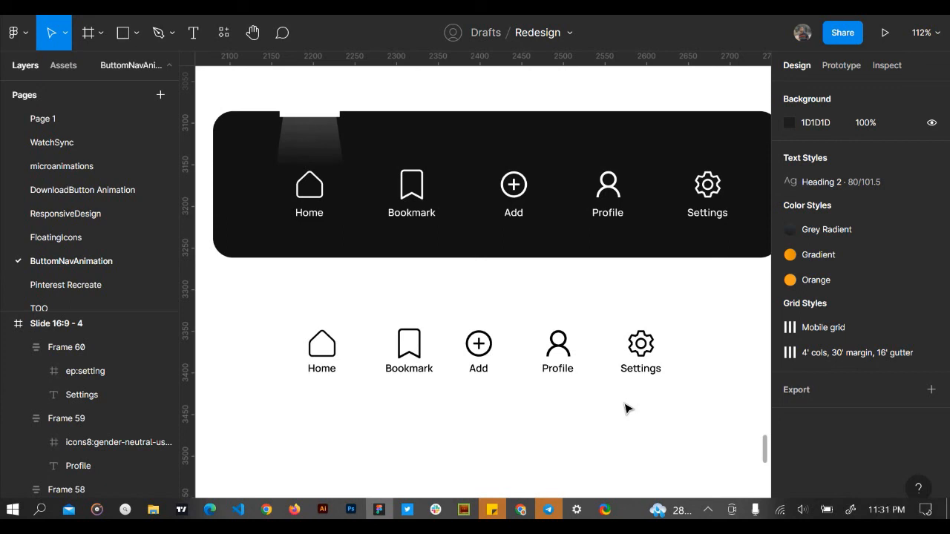
Wrap the five new black icon-and-label items together in one horizontal auto layout frame
left_click_drag(693, 403, 312, 332)
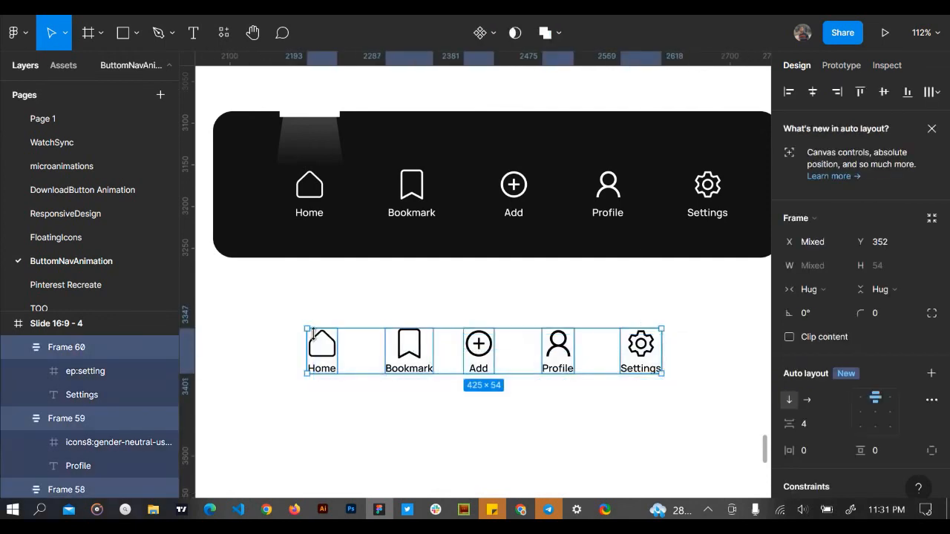
key("shift+a")
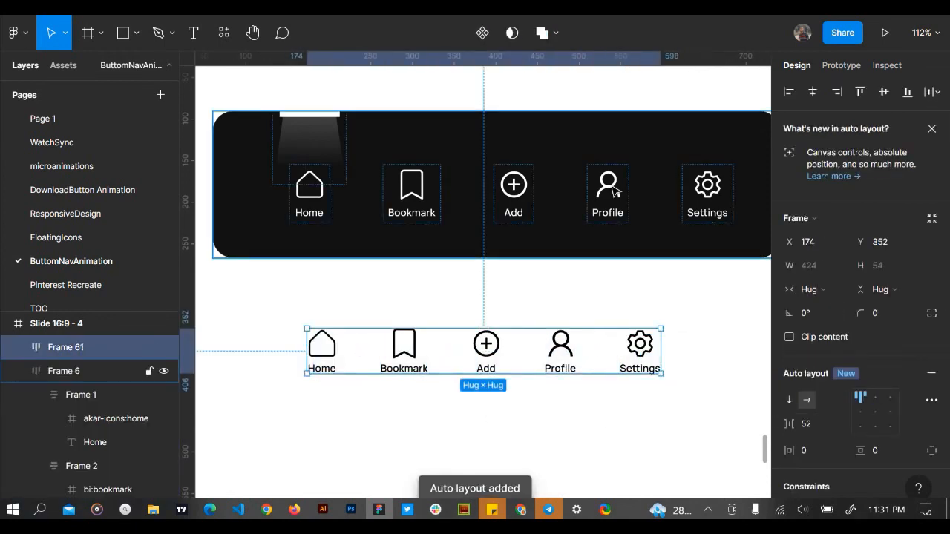
Set the new items frame's horizontal padding to 92 and vertical padding to 64, matching the reference bar
left_click(655, 158)
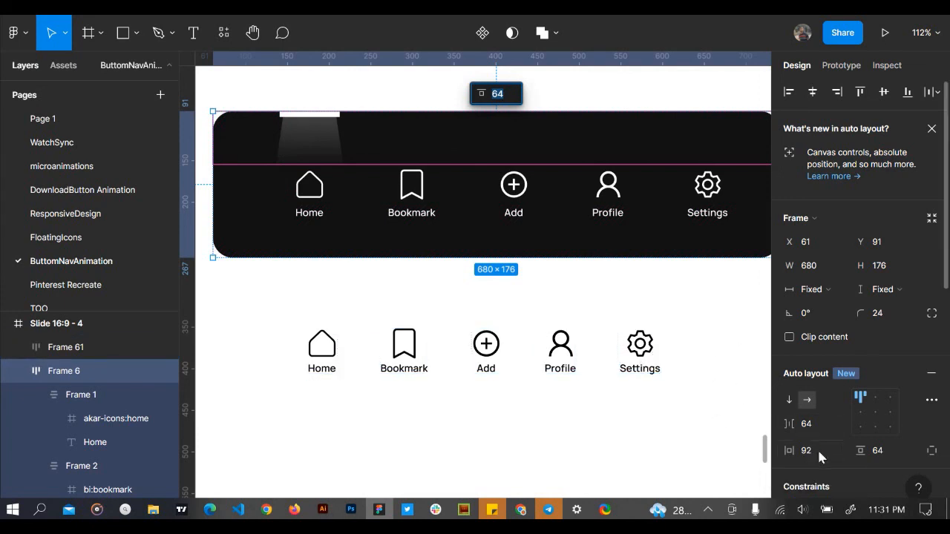
left_click(929, 398)
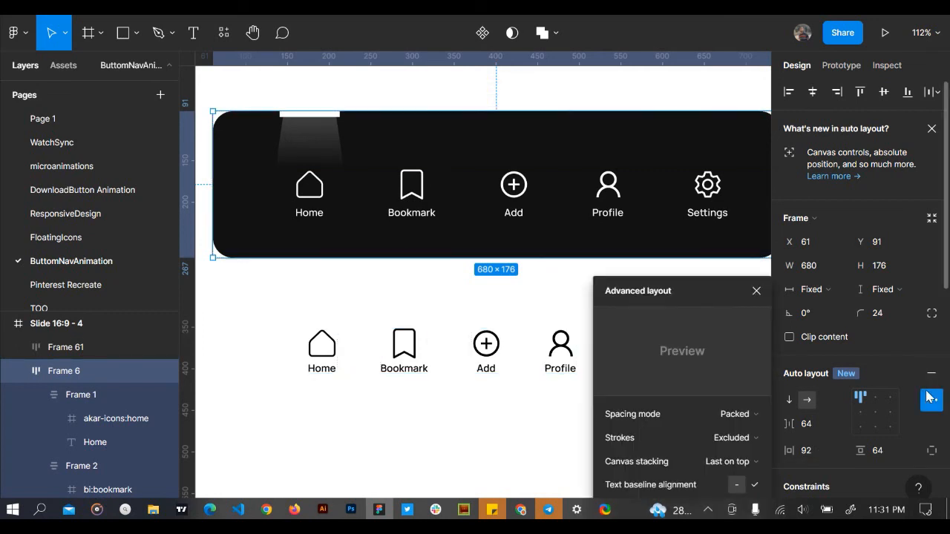
left_click(930, 397)
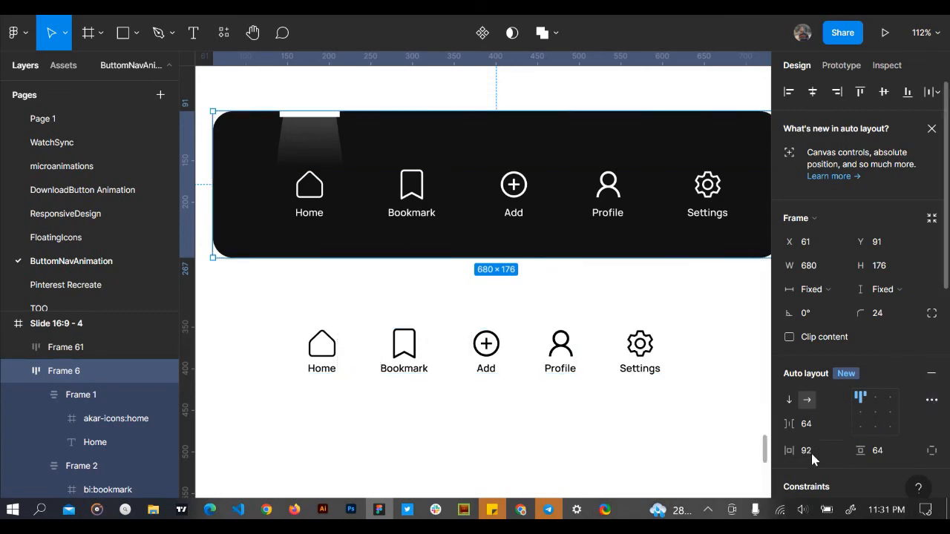
left_click(627, 349)
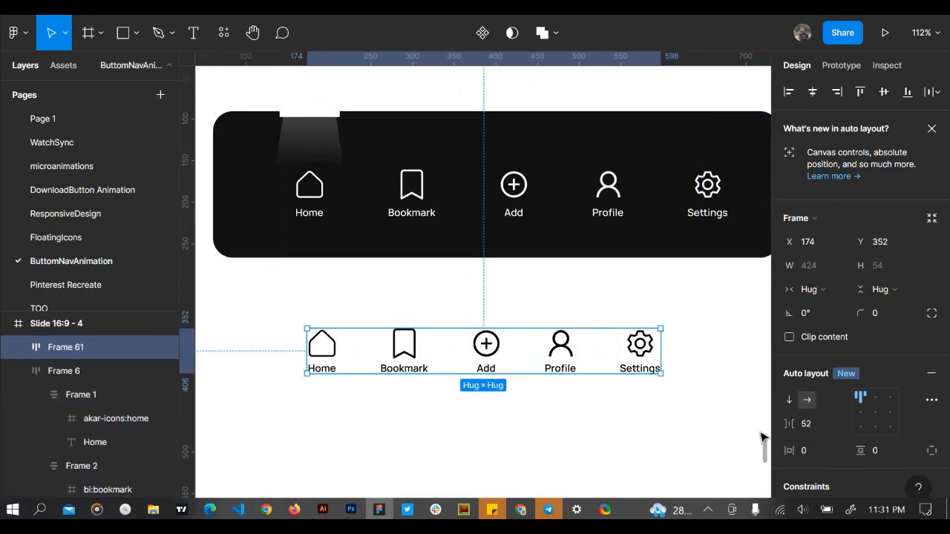
left_click(815, 456)
type("92")
key("Return")
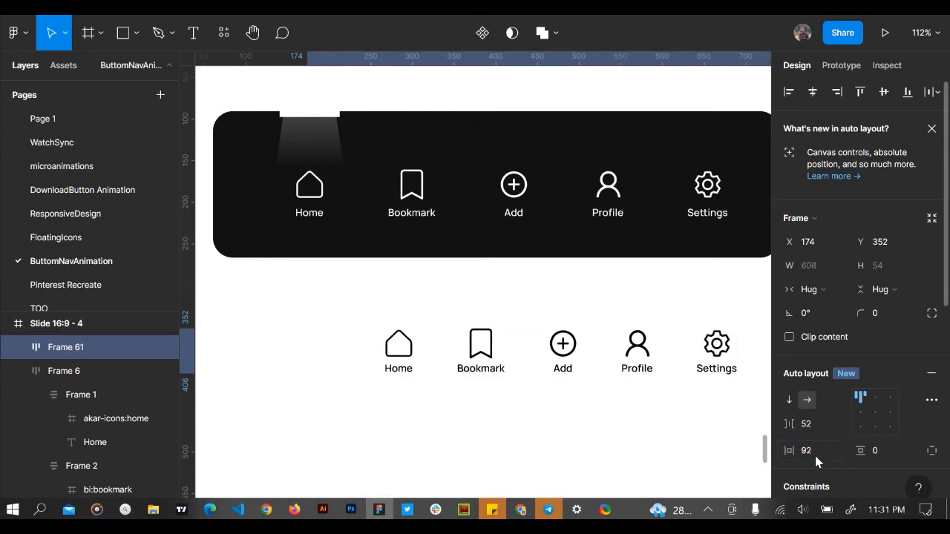
left_click(896, 453)
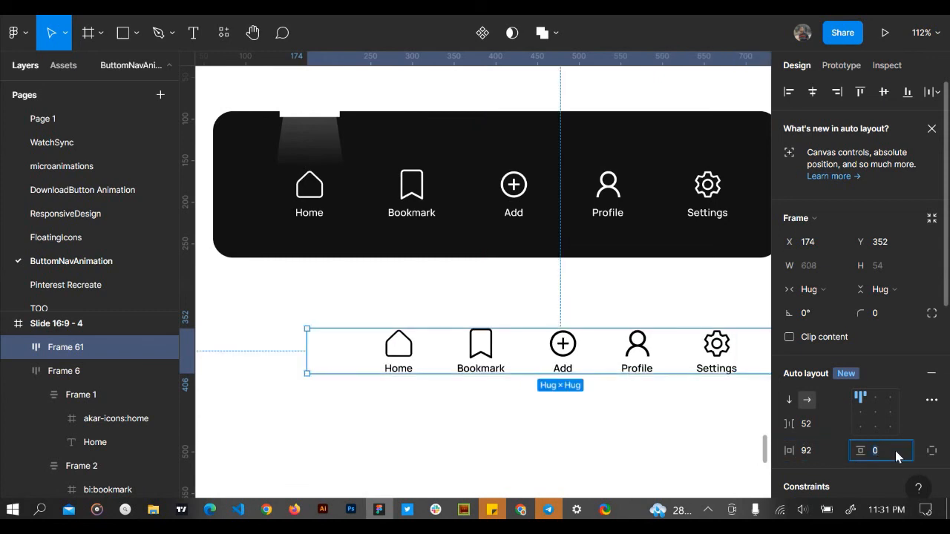
type("64")
key("Return")
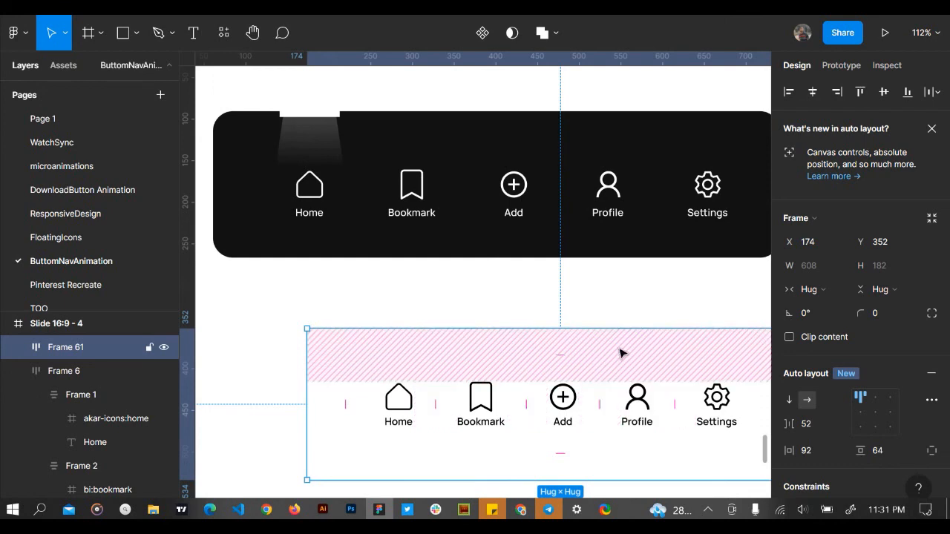
Switch the new items frame to fixed width and height and size it 680 by 176, like the reference bar
left_click(537, 176)
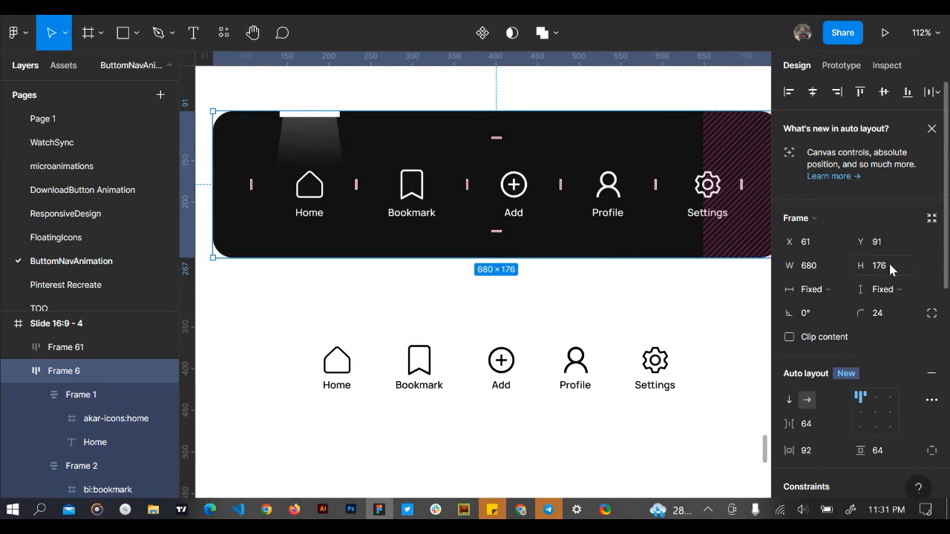
left_click(674, 370)
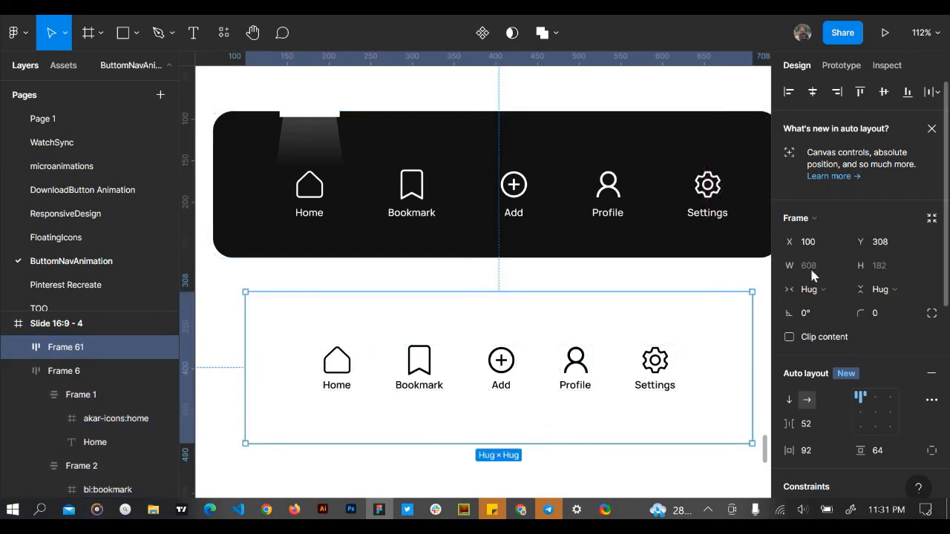
left_click(810, 291)
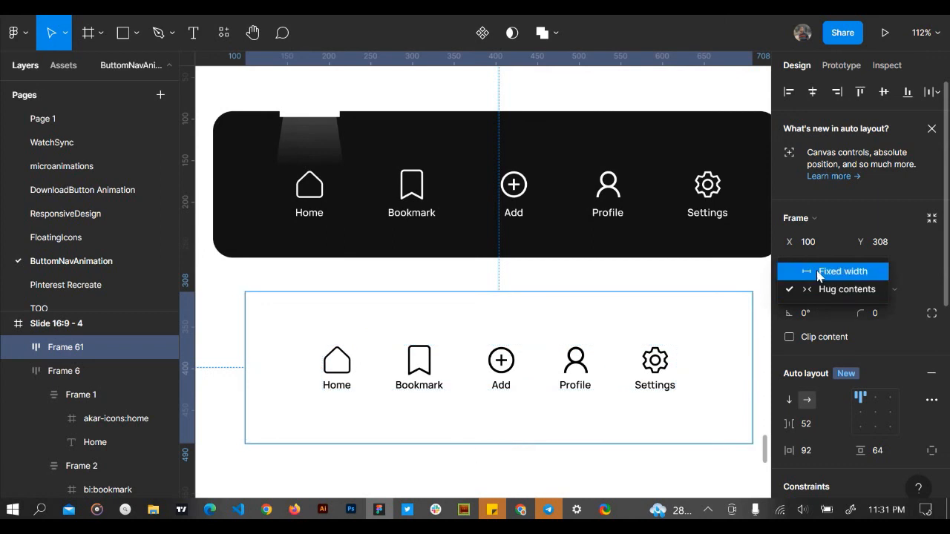
left_click(819, 272)
left_click(814, 264)
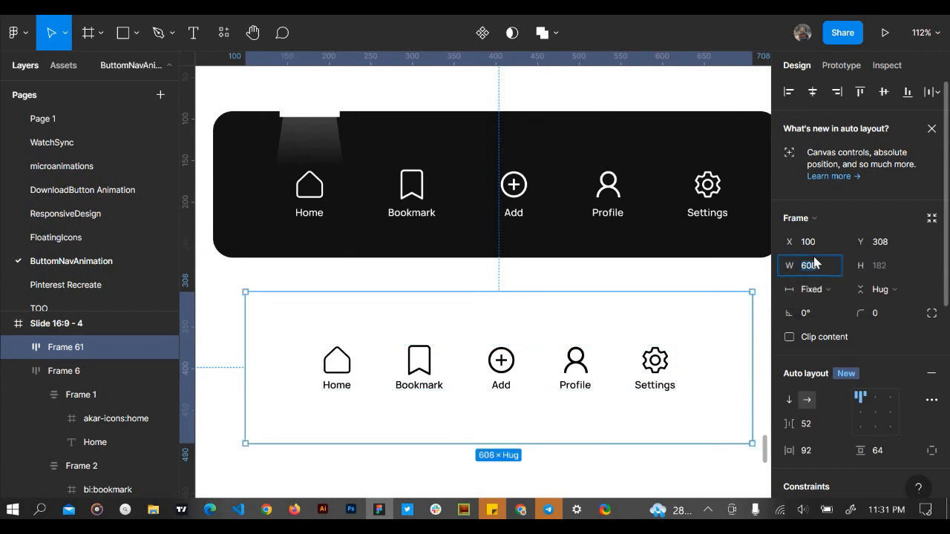
key("Return")
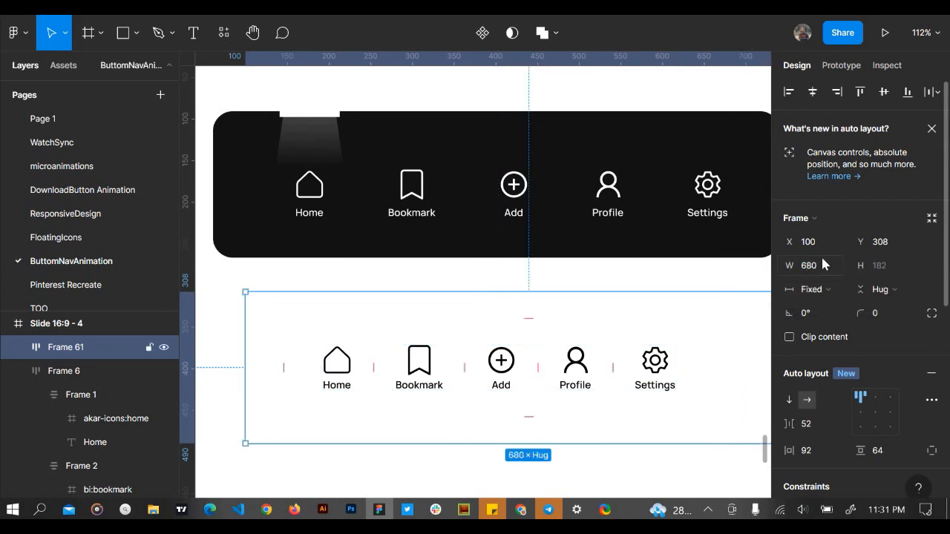
left_click(882, 289)
left_click(891, 271)
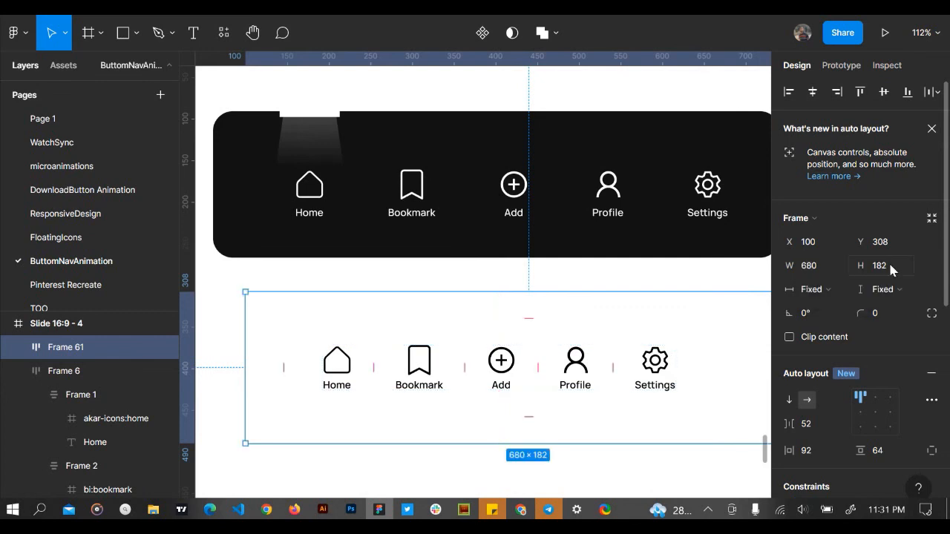
left_click(890, 267)
type("176")
key("Return")
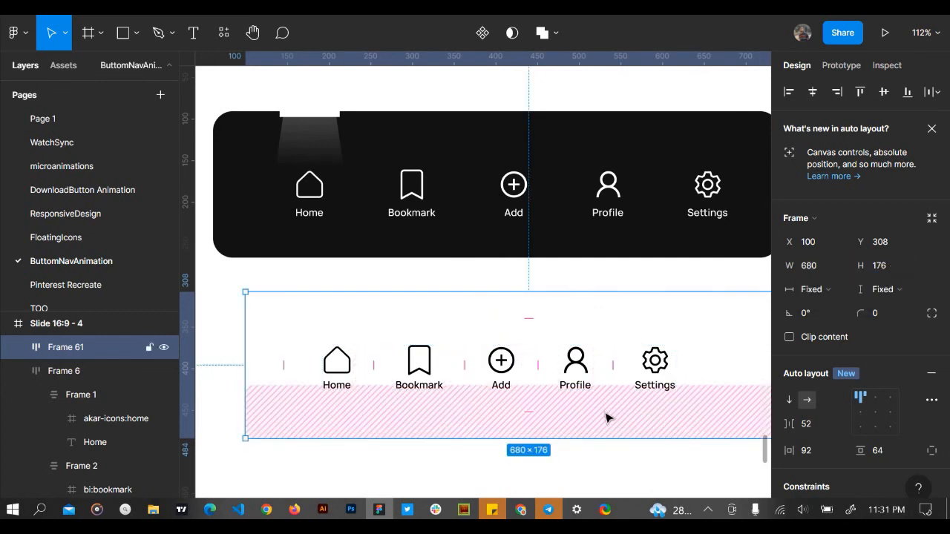
Move the new items frame directly below the reference bar and align the right edges of the two frames
scroll(605, 417, "right", 2)
scroll(605, 417, "down", 3)
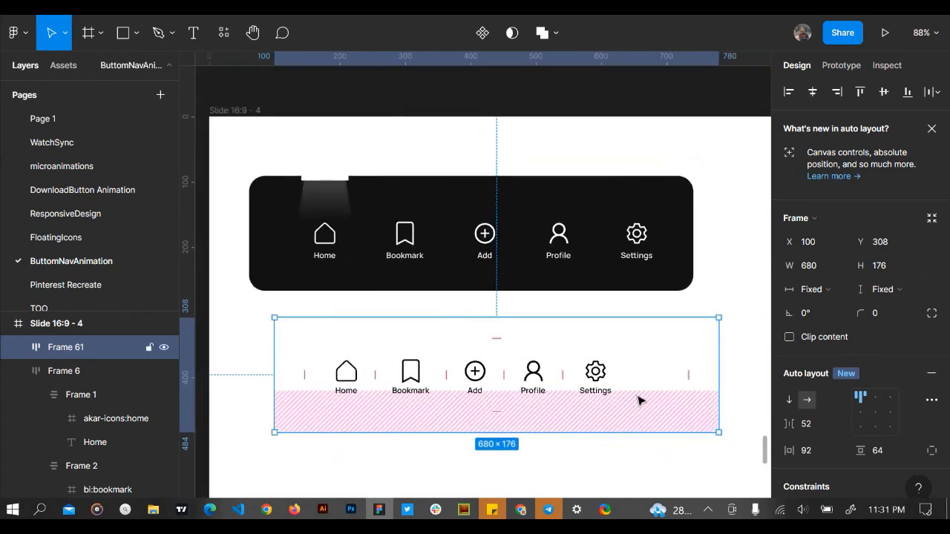
left_click_drag(643, 396, 591, 395)
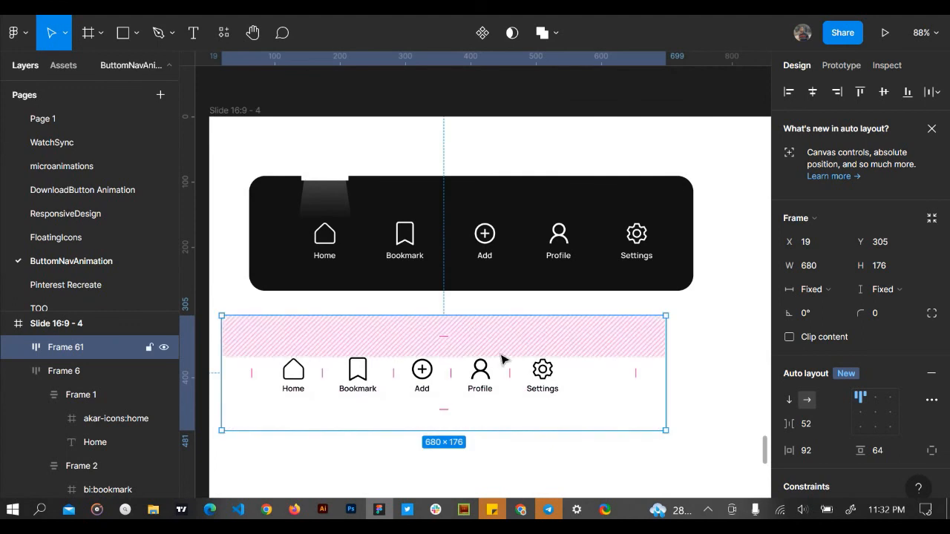
left_click(635, 282, "shift")
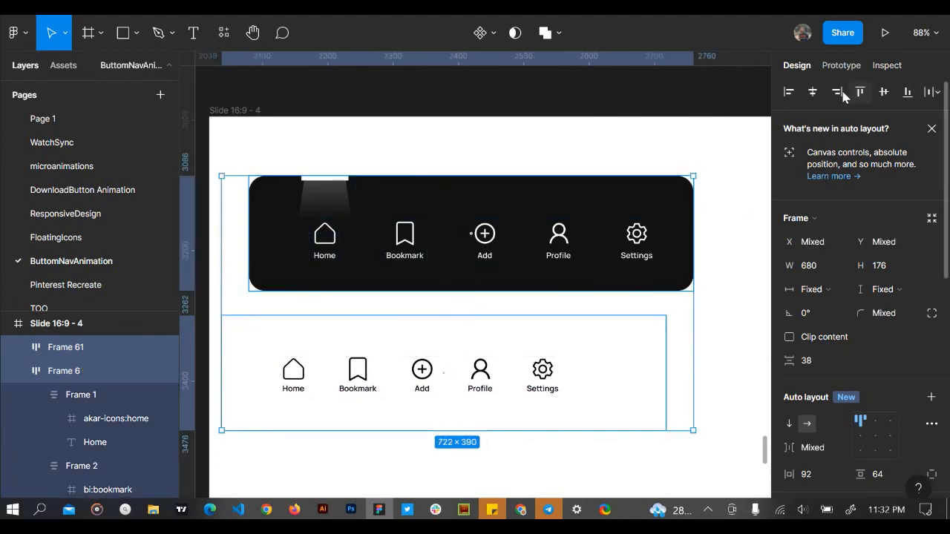
left_click(840, 93)
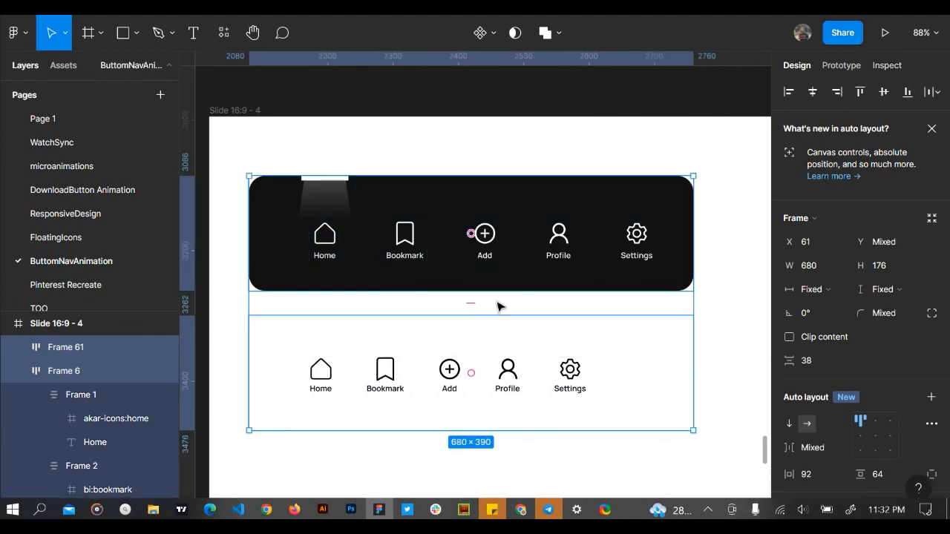
left_click(706, 314)
Center the items in the new frame and set its auto layout spacing mode to Space between
left_click(586, 379)
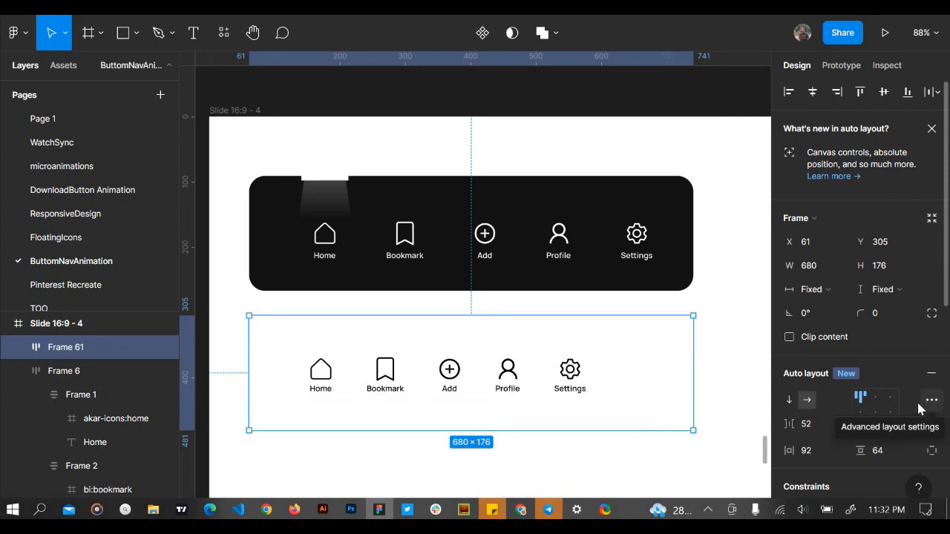
left_click(876, 419)
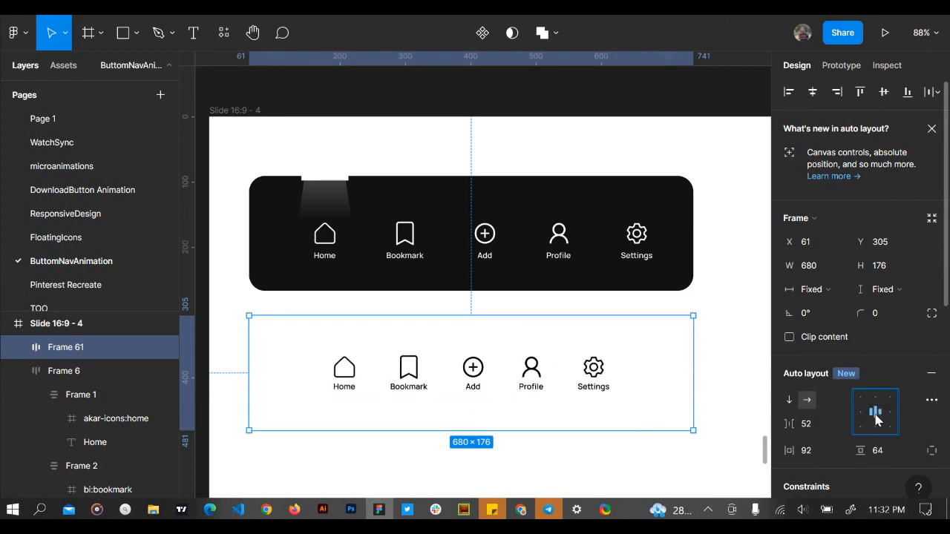
left_click(932, 400)
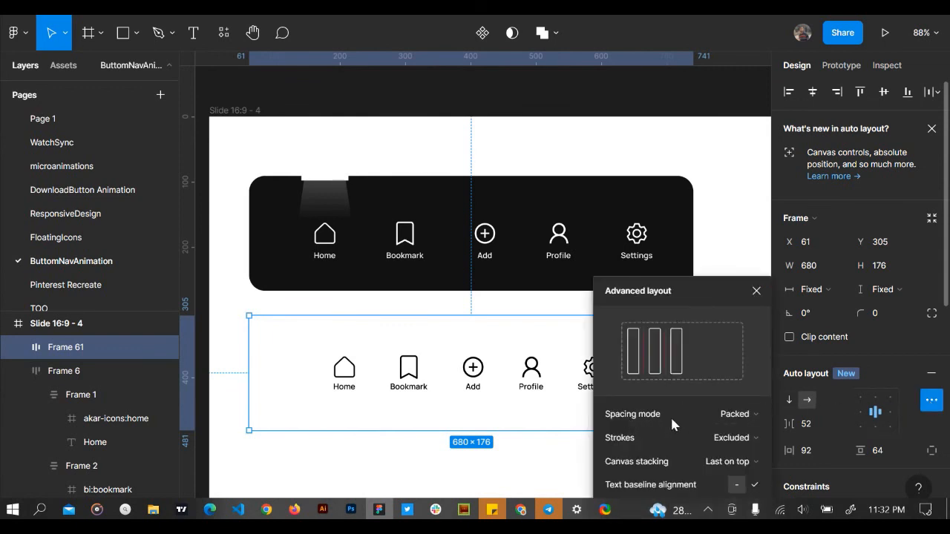
left_click(732, 415)
left_click(732, 435)
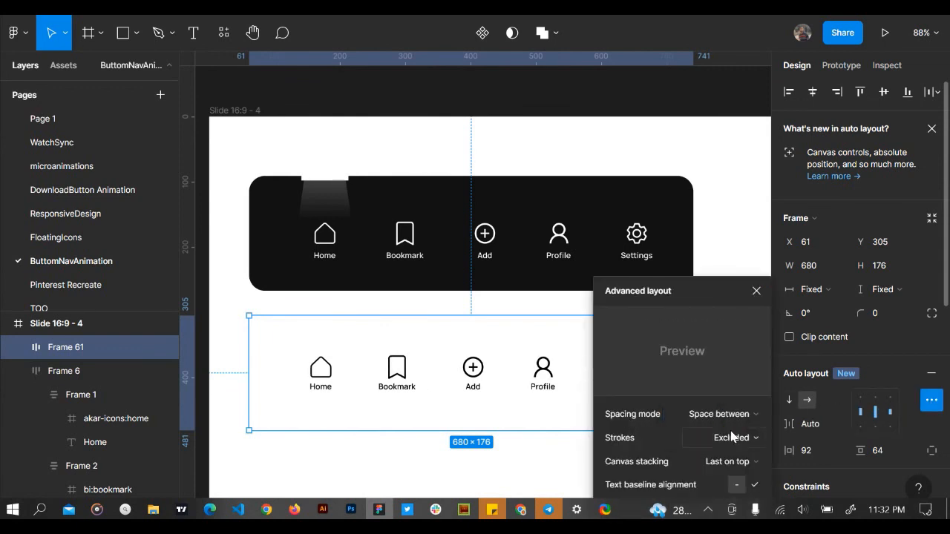
left_click(755, 291)
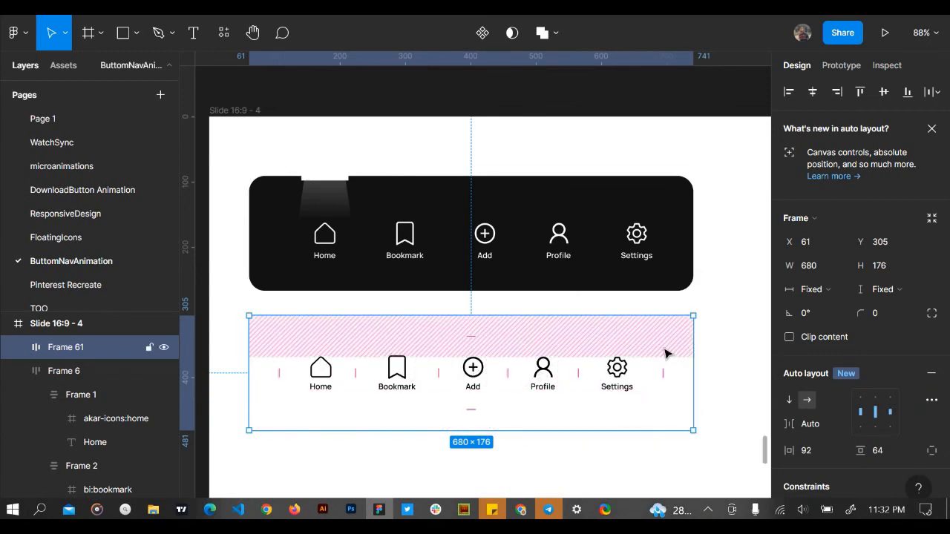
Copy the reference bar's properties and paste them onto the new items frame to apply its 111111 fill and corner radius of 24
left_click(646, 273)
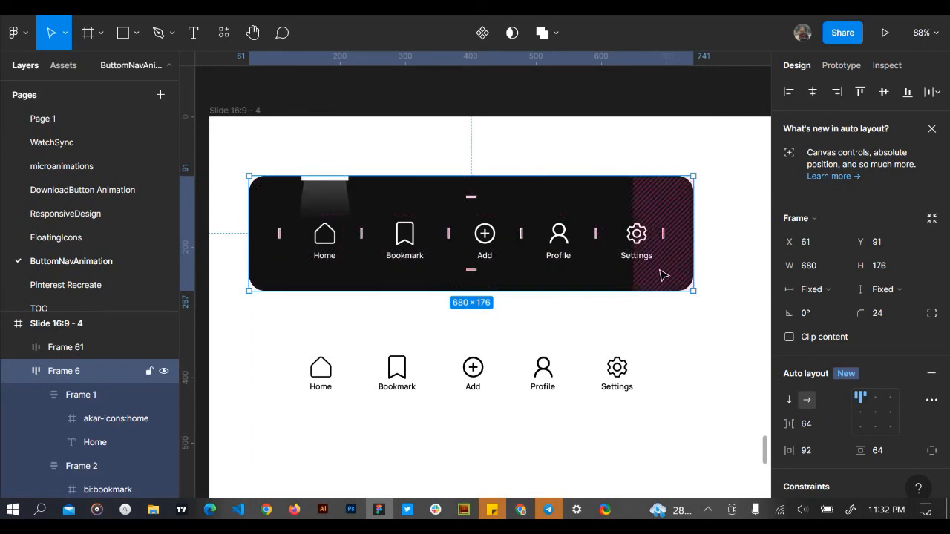
scroll(854, 340, "down", 5)
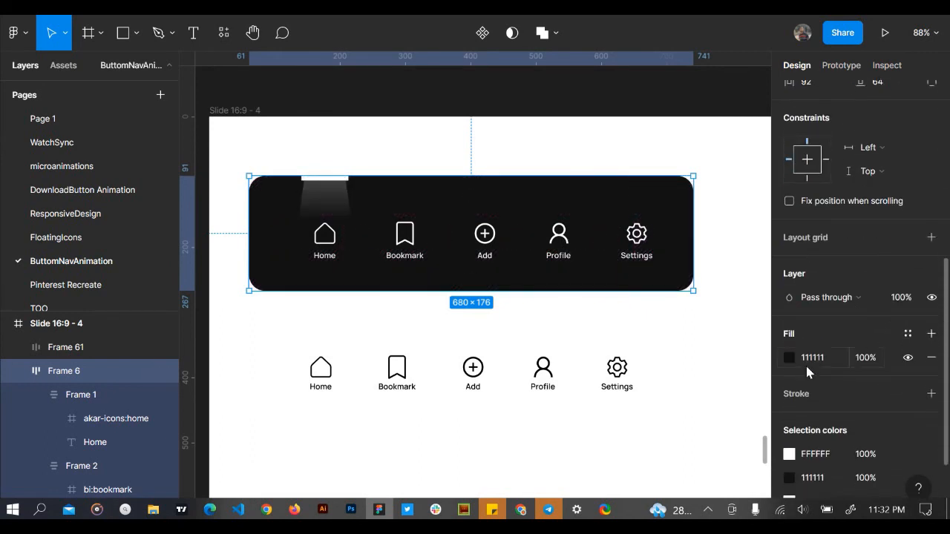
scroll(805, 364, "down", 1)
scroll(806, 333, "up", 8)
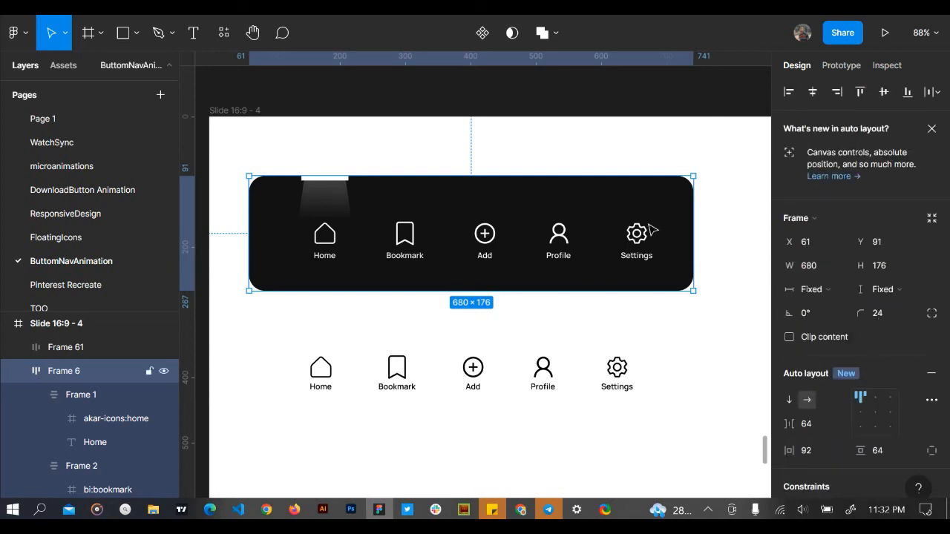
left_click(641, 348)
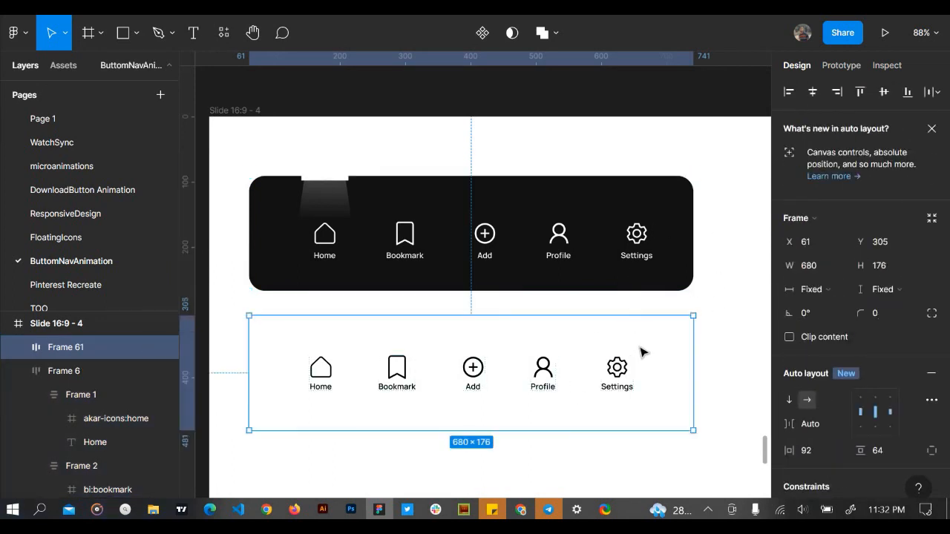
left_click(685, 244)
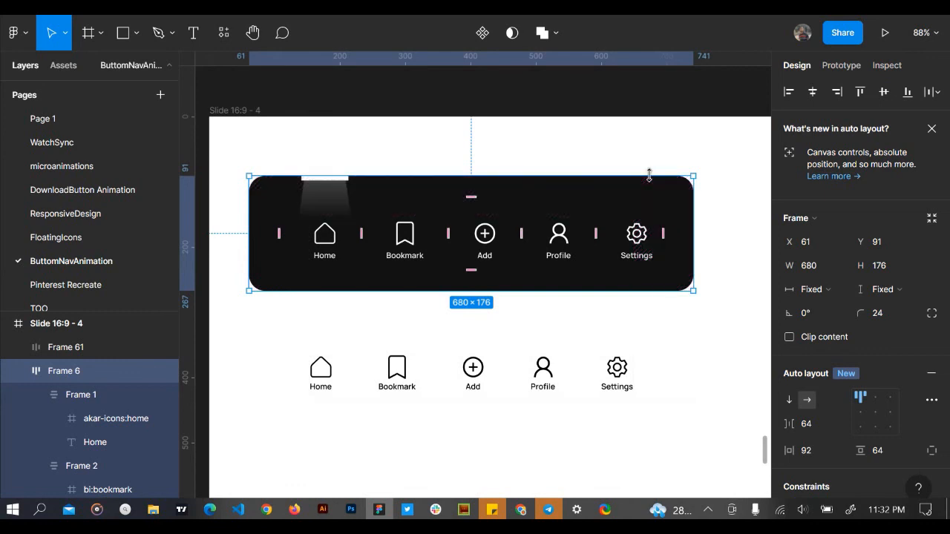
right_click(587, 205)
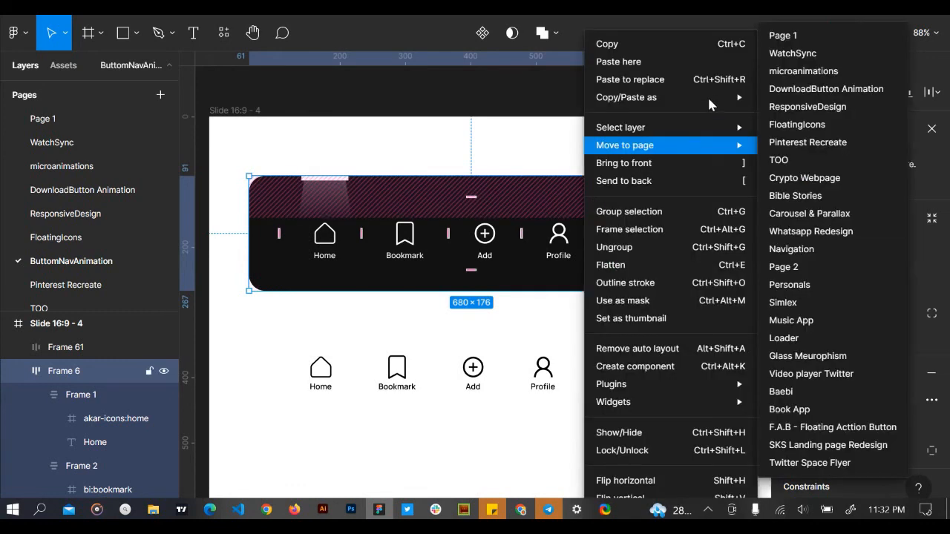
mouse_move(709, 98)
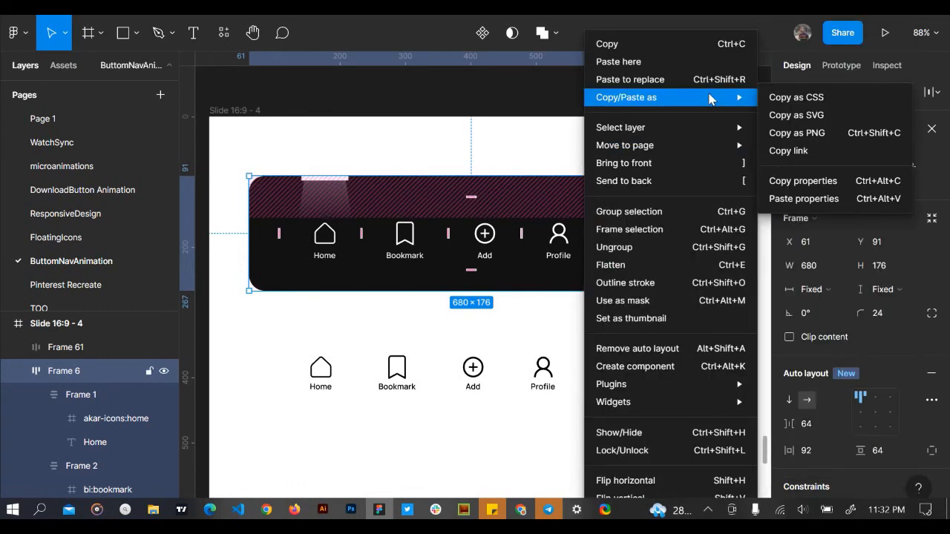
left_click(799, 190)
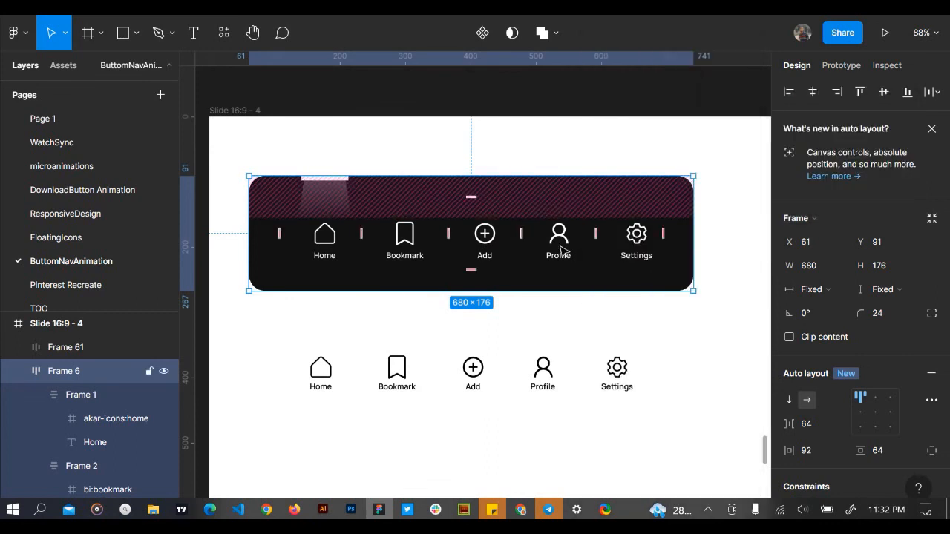
left_click(553, 374)
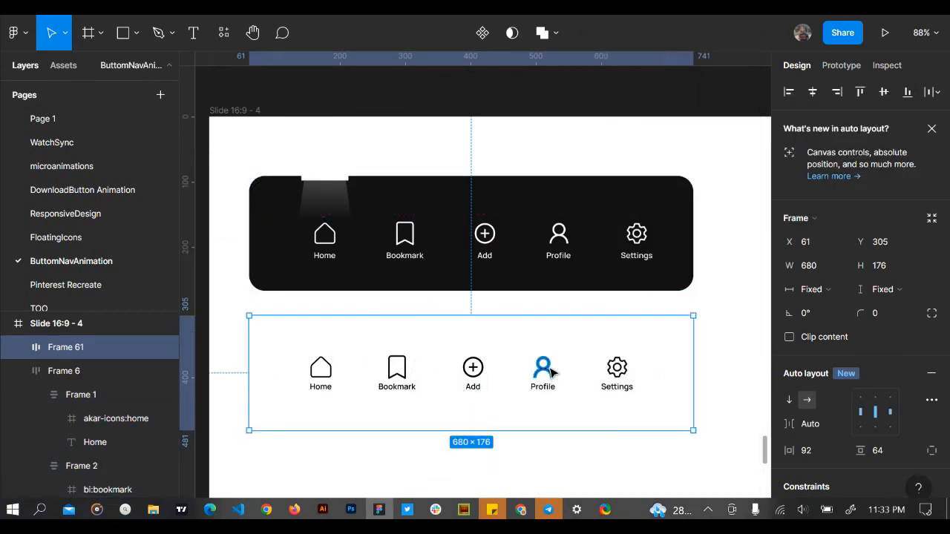
key("ctrl+alt+v")
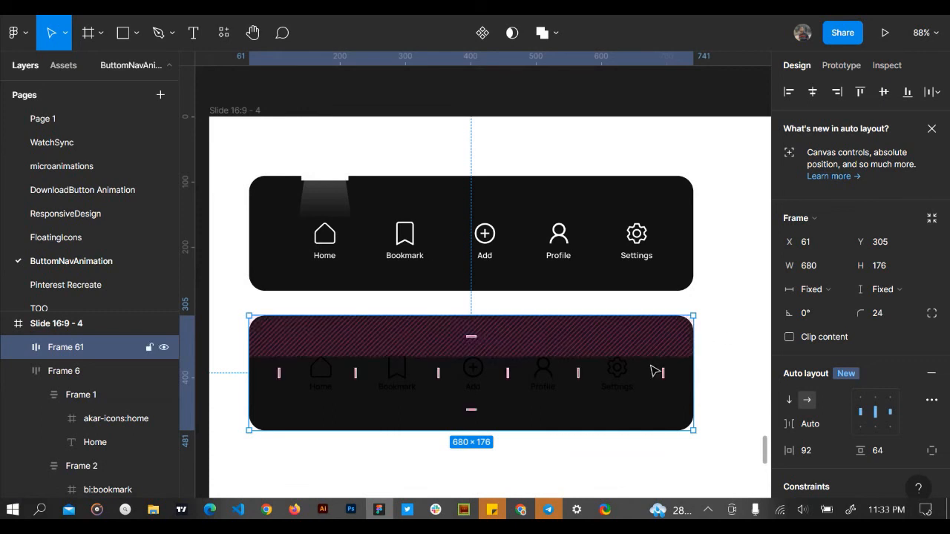
Select all five icon-and-label items in the new bar and set their color to FFFFFF
left_click(629, 379)
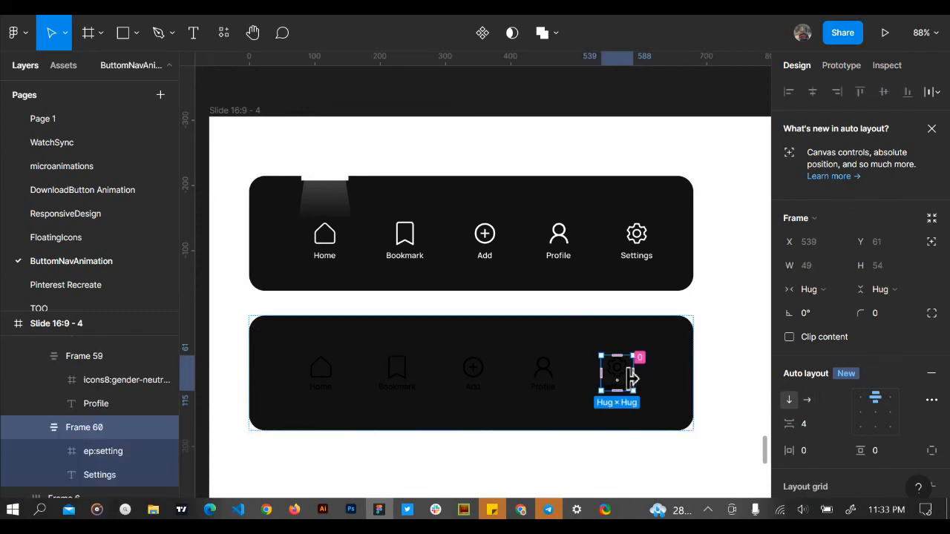
left_click(546, 373, "shift")
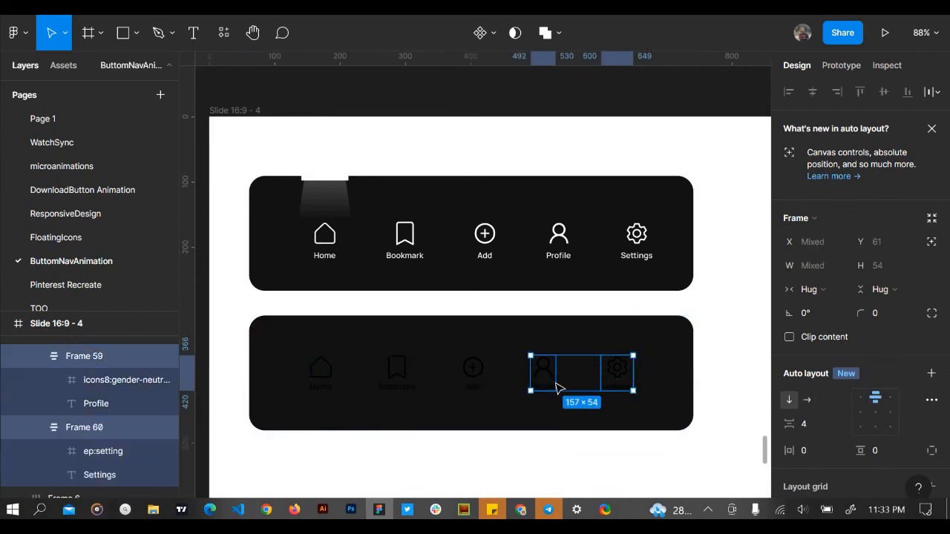
left_click(468, 382, "shift")
left_click(407, 383, "shift")
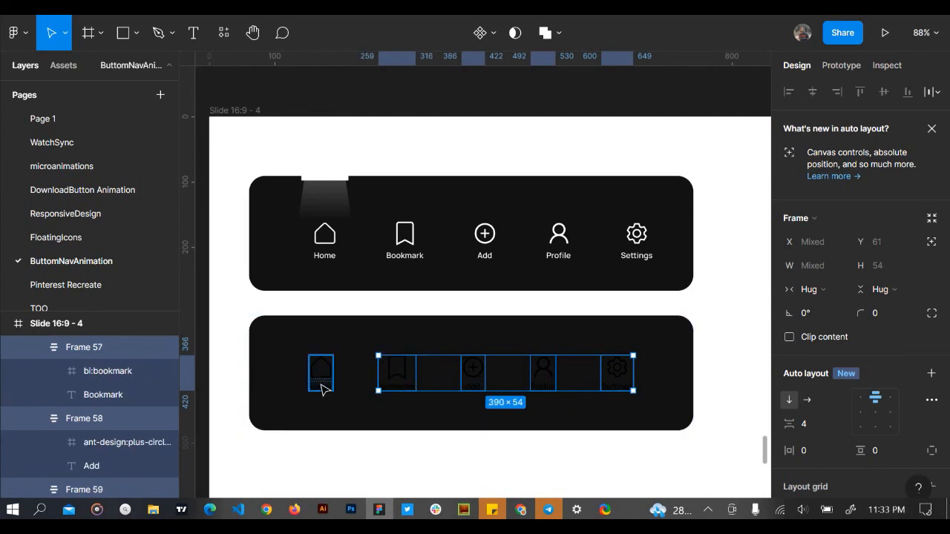
left_click(322, 382, "shift")
scroll(869, 351, "down", 4)
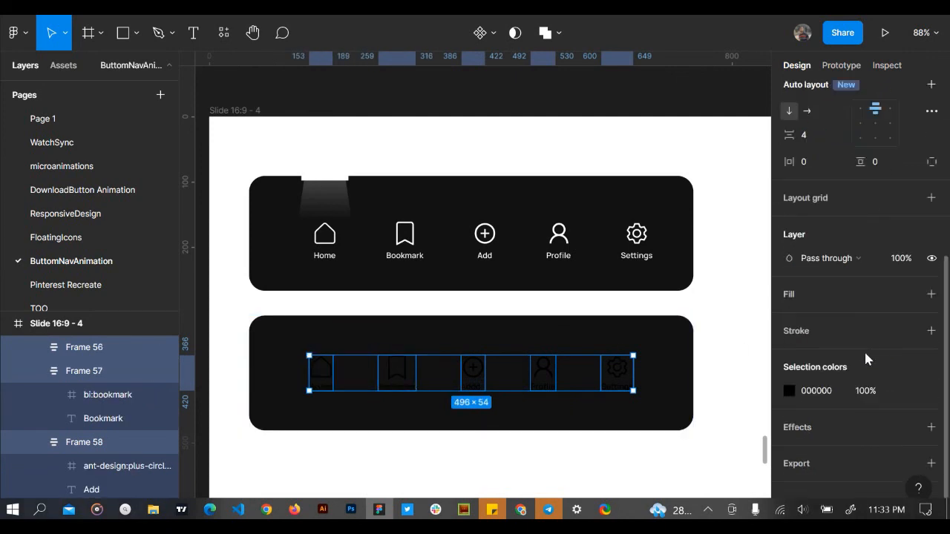
left_click(820, 393)
type("fff")
key("Return")
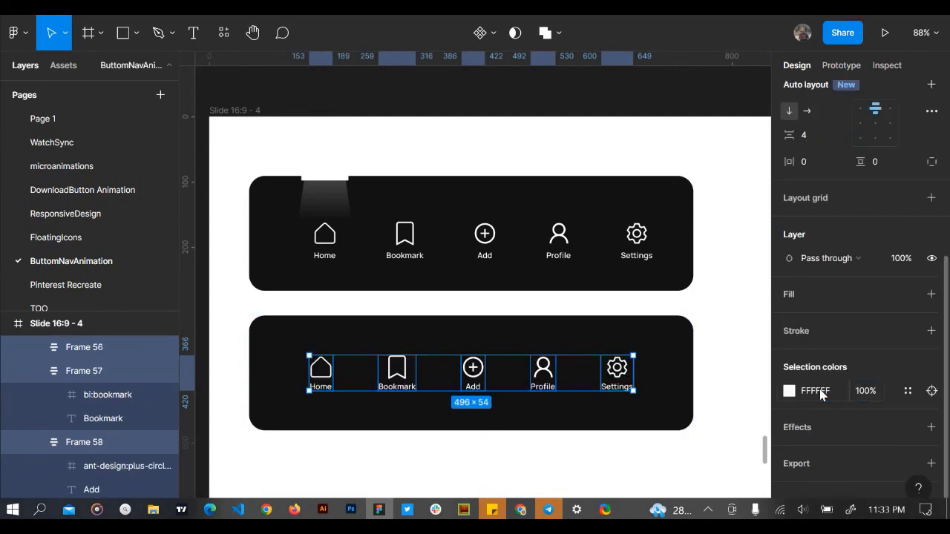
left_click(643, 489)
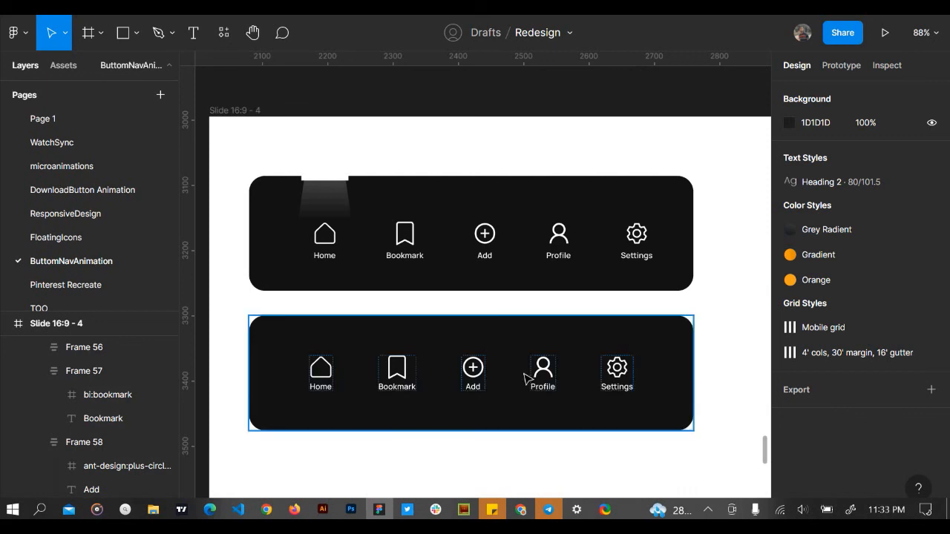
Examine the light group above Home in the reference bar, checking the sizes of its thin strip and gradient beam shape
double_click(329, 377)
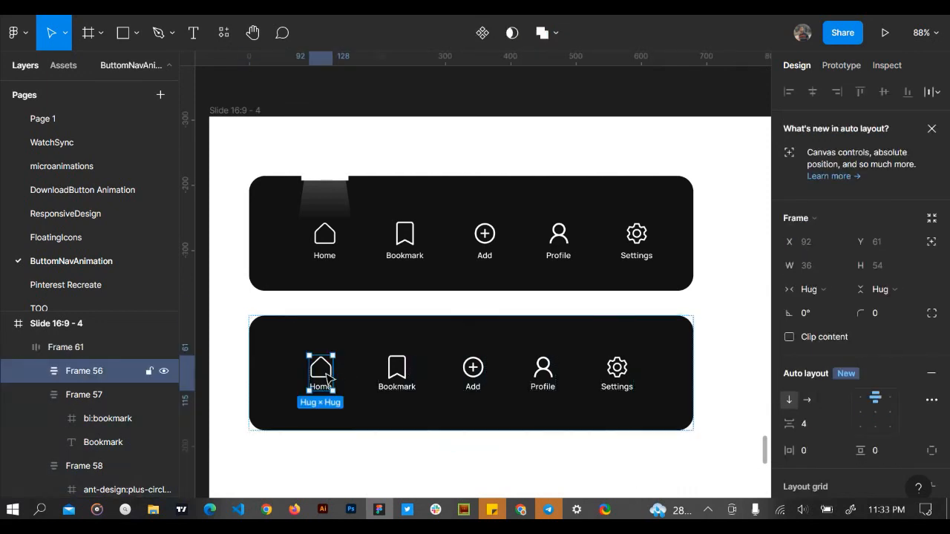
left_click(355, 336)
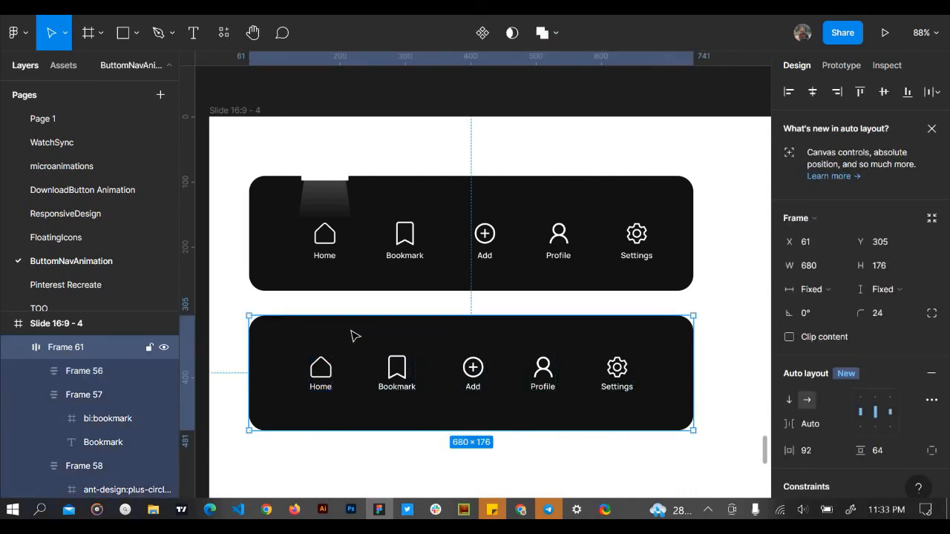
double_click(326, 194)
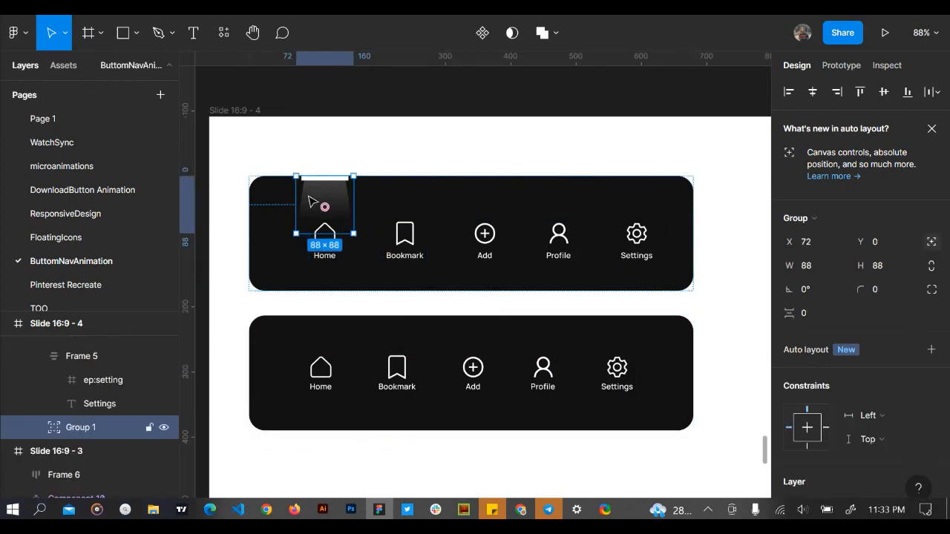
scroll(315, 201, "up", 1)
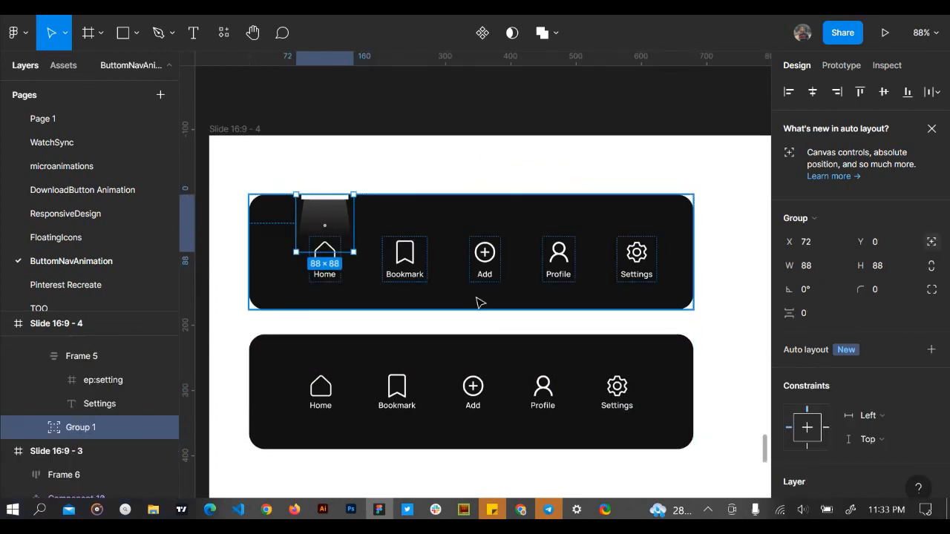
scroll(477, 298, "right", 2)
scroll(477, 298, "left", 2)
scroll(477, 298, "down", 1)
scroll(479, 302, "down", 1)
scroll(478, 302, "left", 1)
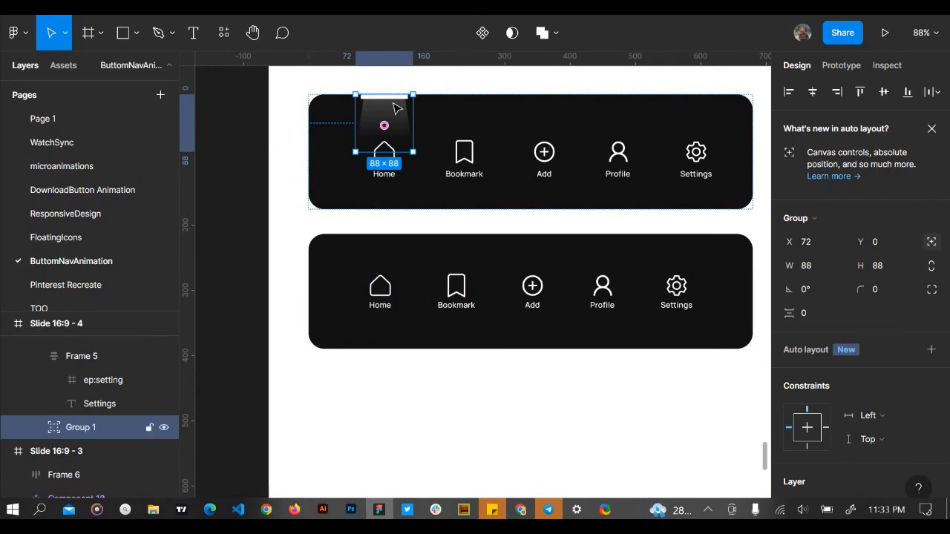
scroll(392, 99, "up", 3)
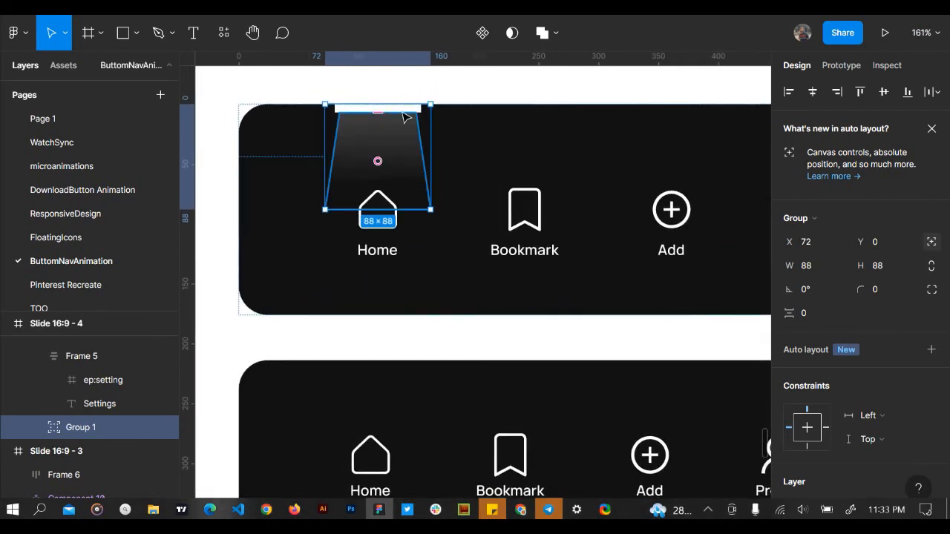
double_click(401, 110)
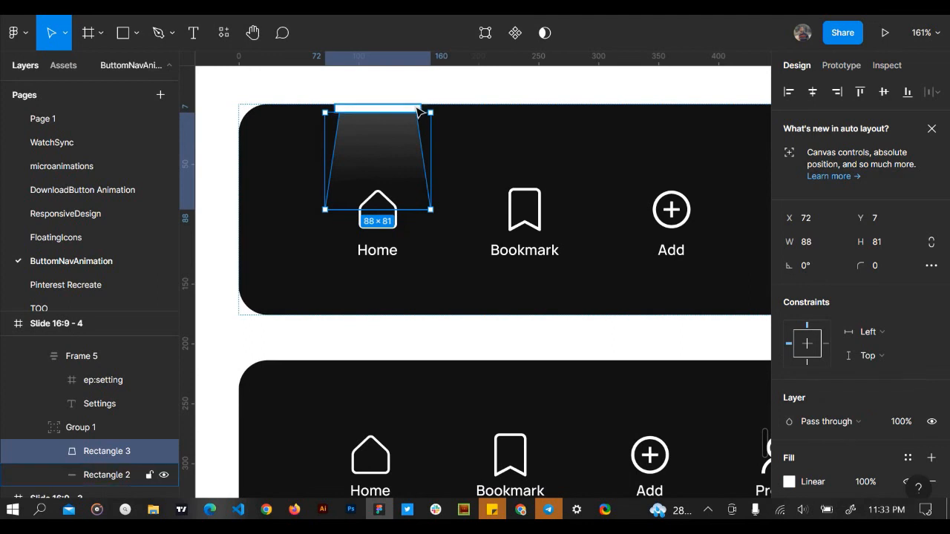
left_click(420, 112)
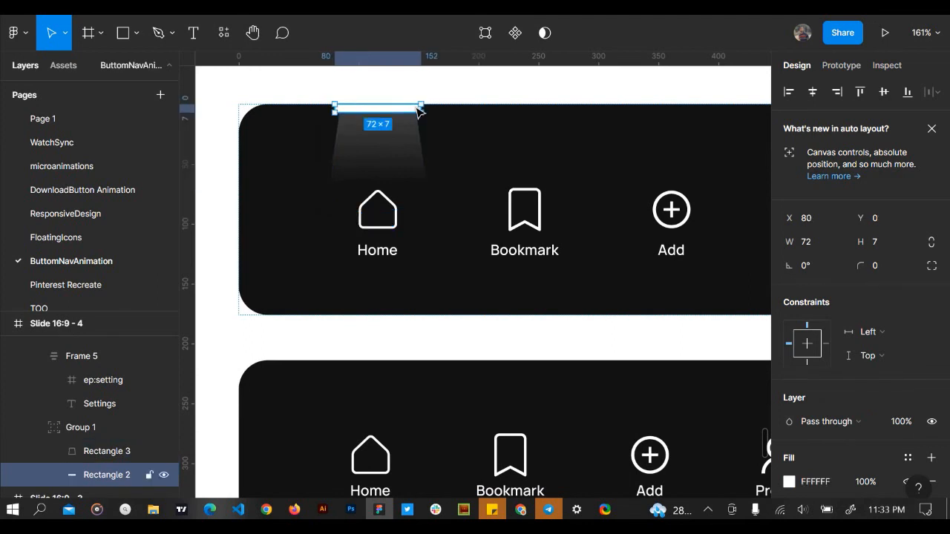
left_click(414, 129)
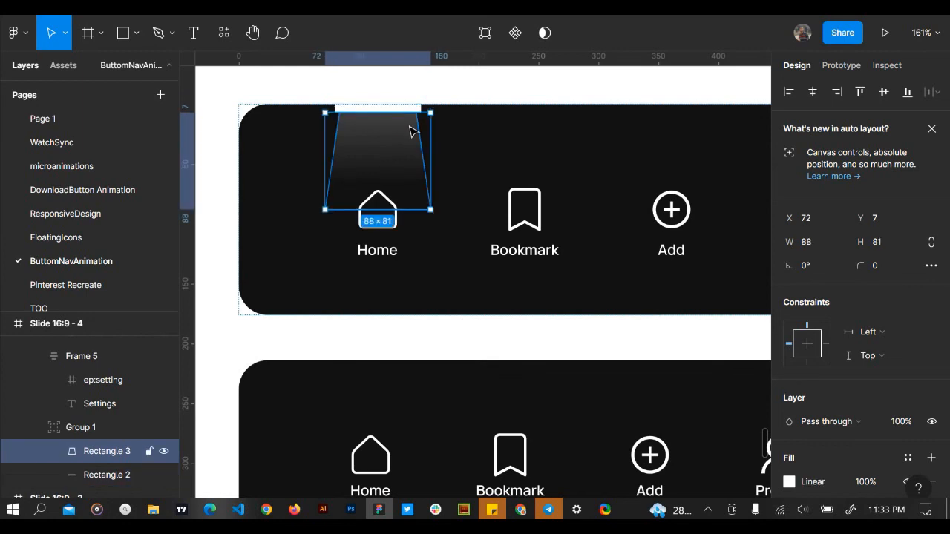
Draw a rectangle about 164 by 107 below the new bar and fill it with the bar's sampled dark color
scroll(414, 131, "down", 5)
scroll(371, 308, "down", 3)
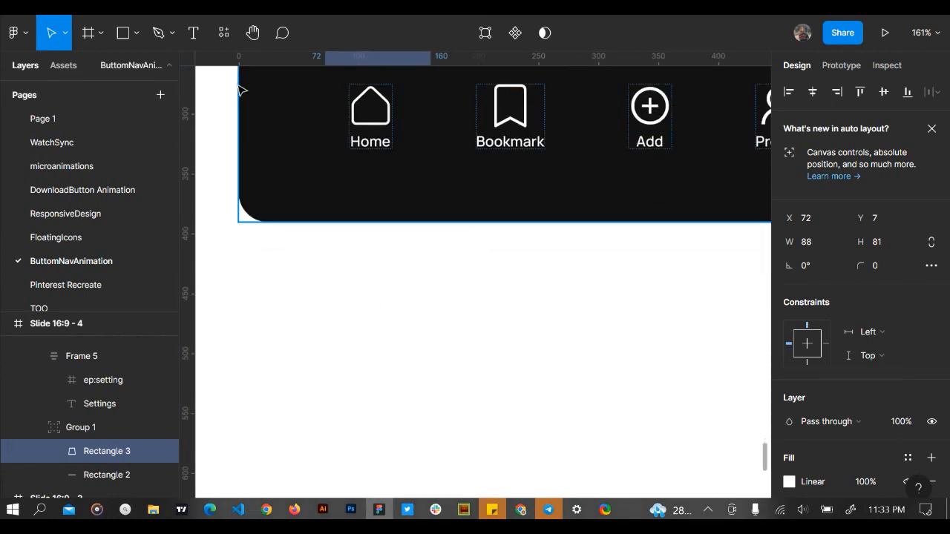
left_click(125, 32)
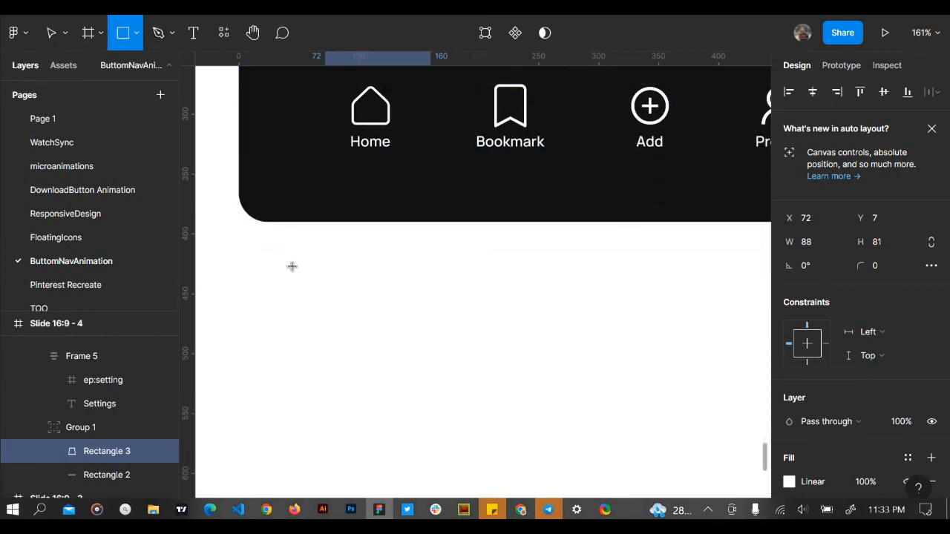
left_click_drag(291, 267, 489, 394)
key("i")
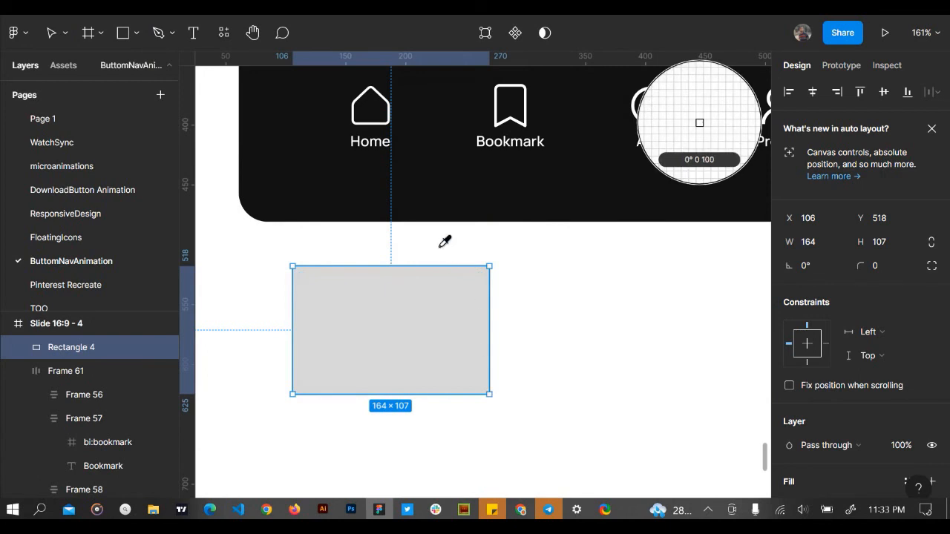
left_click(424, 186)
Draw a thin horizontal rectangle near the top of the dark rectangle and size it 72 by 6
scroll(344, 313, "up", 5)
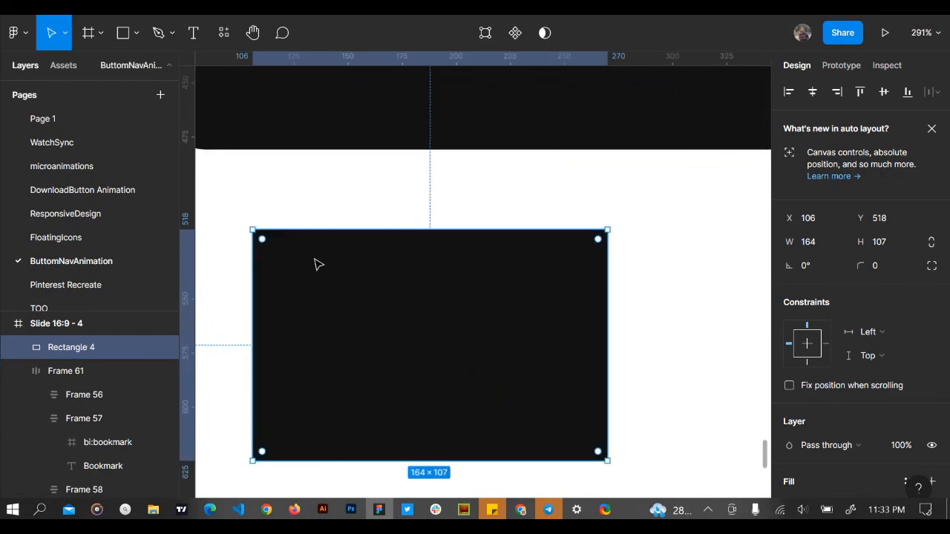
left_click(124, 33)
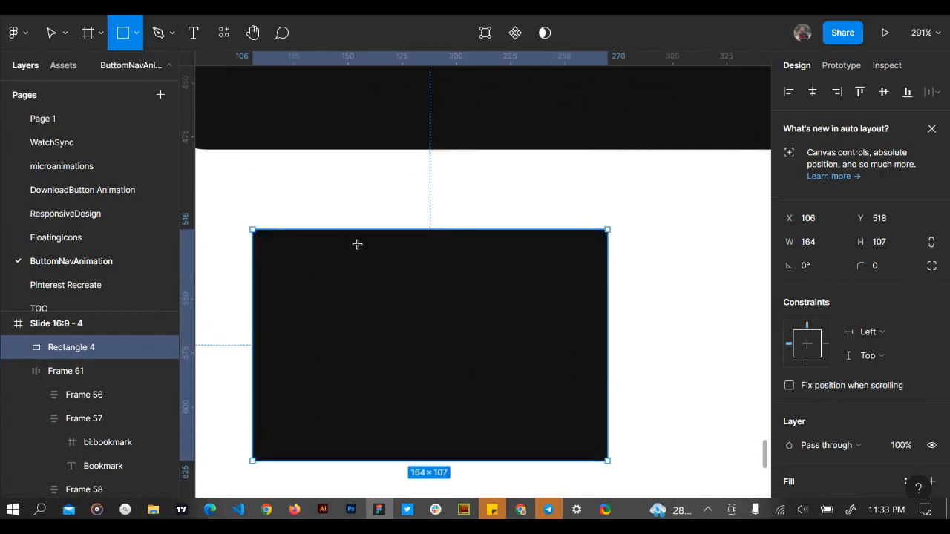
mouse_move(364, 254)
left_mouse_down()
mouse_move(520, 281)
mouse_move(526, 270)
left_mouse_up()
left_click(825, 243)
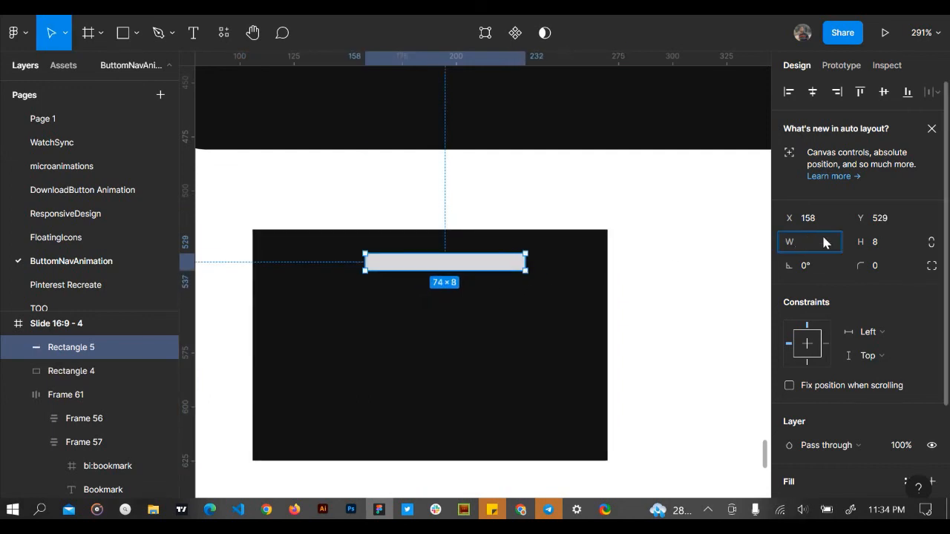
left_click(879, 248)
type("6")
key("Return")
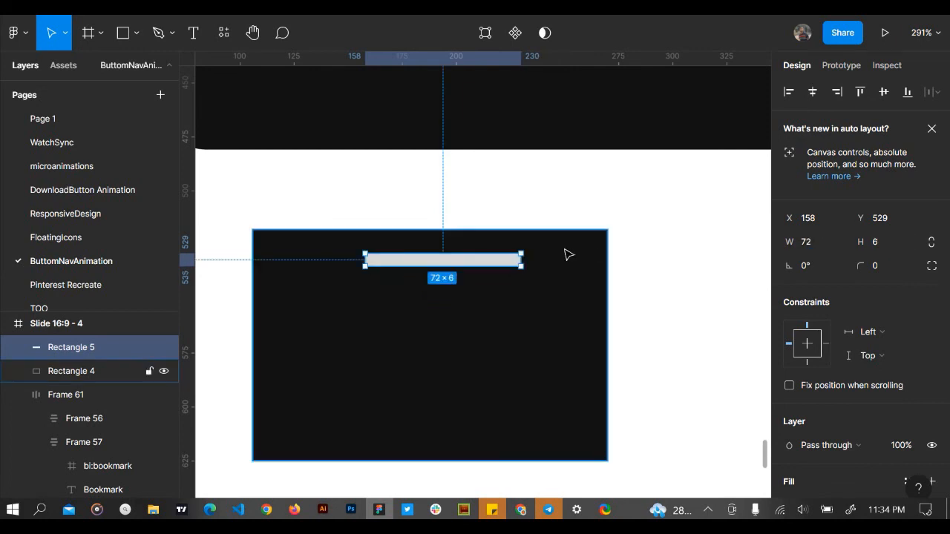
Move the thin strip to X 146 near the dark rectangle's top edge and duplicate it just below at Y 536
left_click_drag(501, 260, 480, 277)
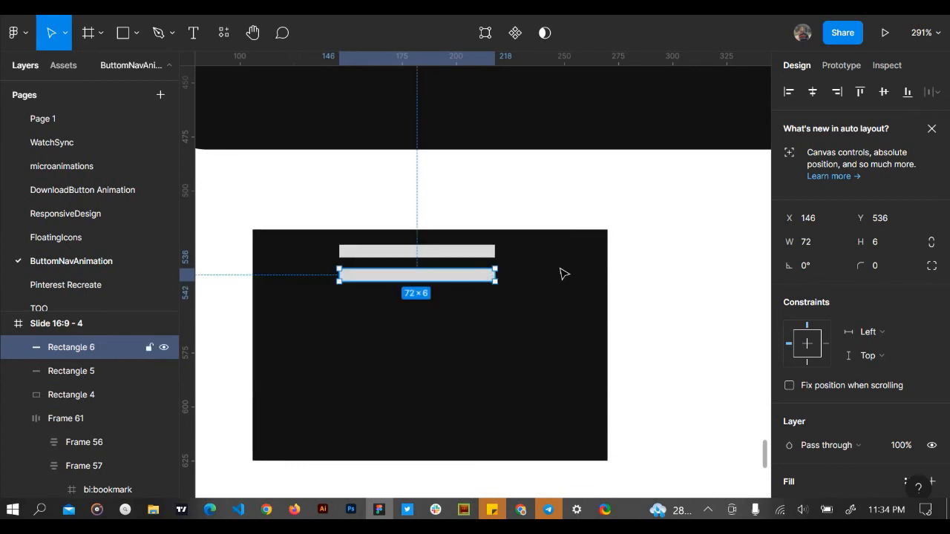
left_click(807, 242)
type("8")
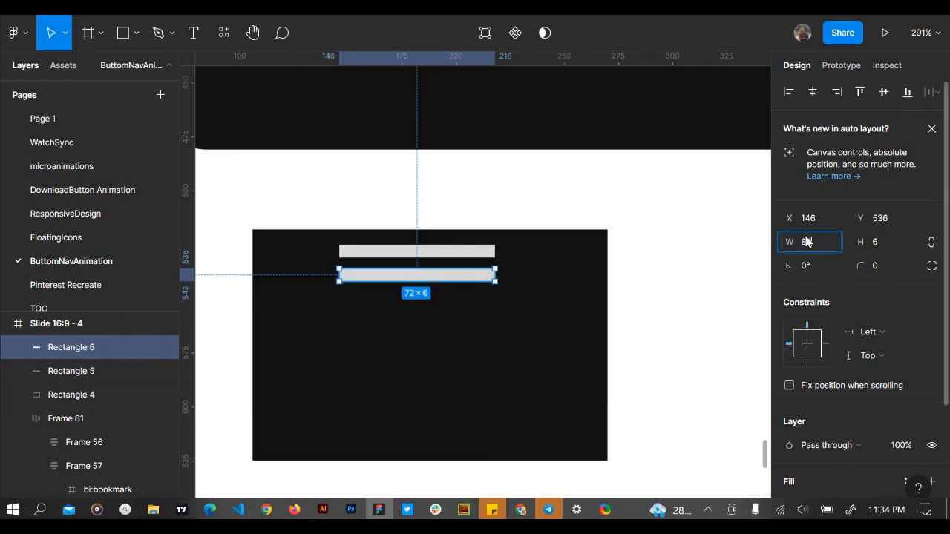
type("0")
key("Return")
left_click(807, 242)
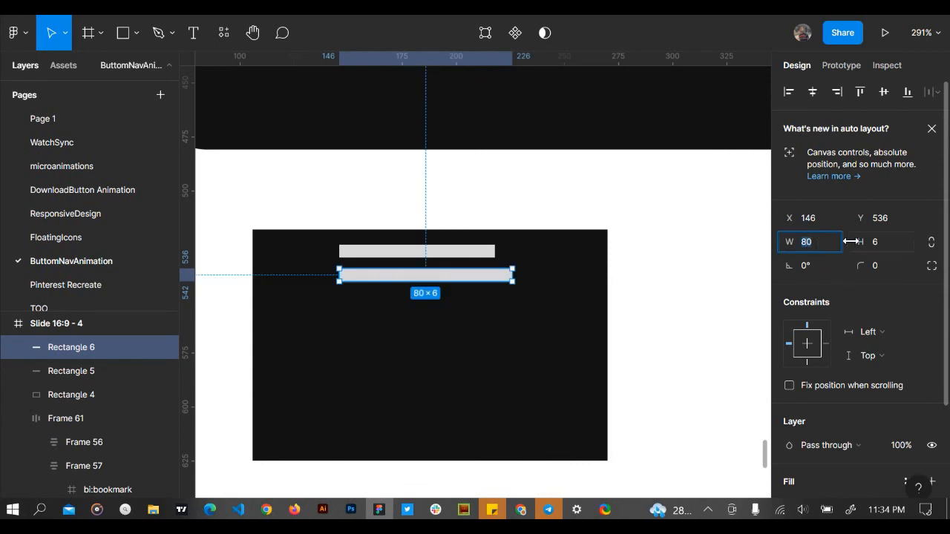
key("ctrl+z")
Set the duplicated strip's height to 80 and its width to 88
left_click(896, 249)
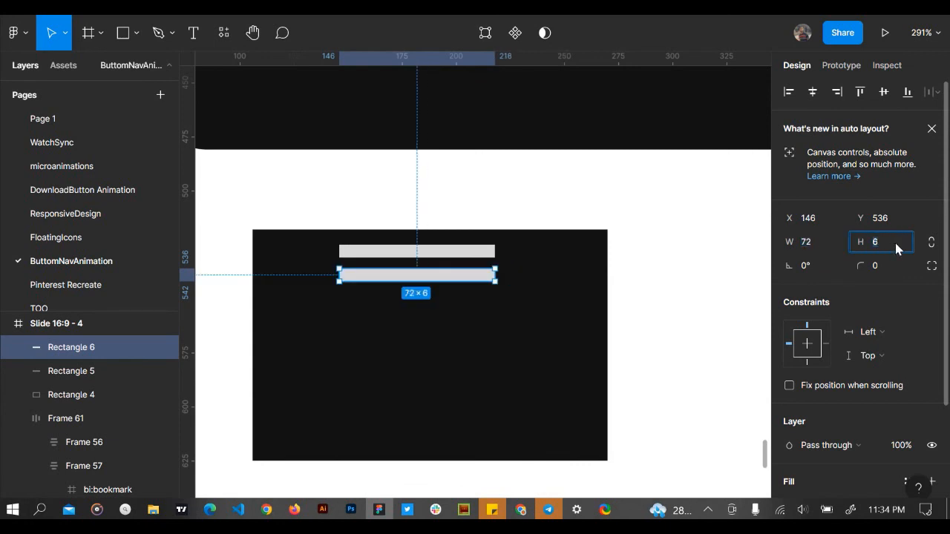
type("80")
key("Return")
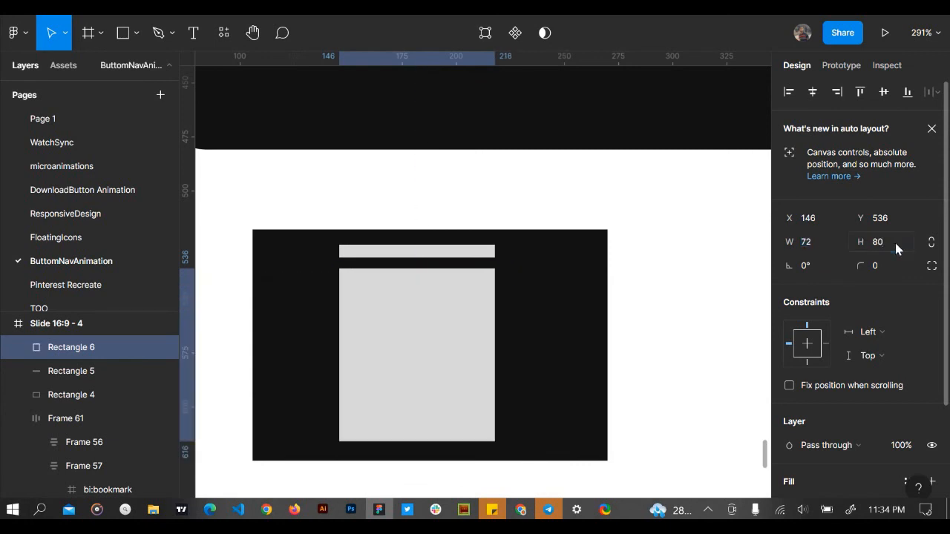
left_click(821, 242)
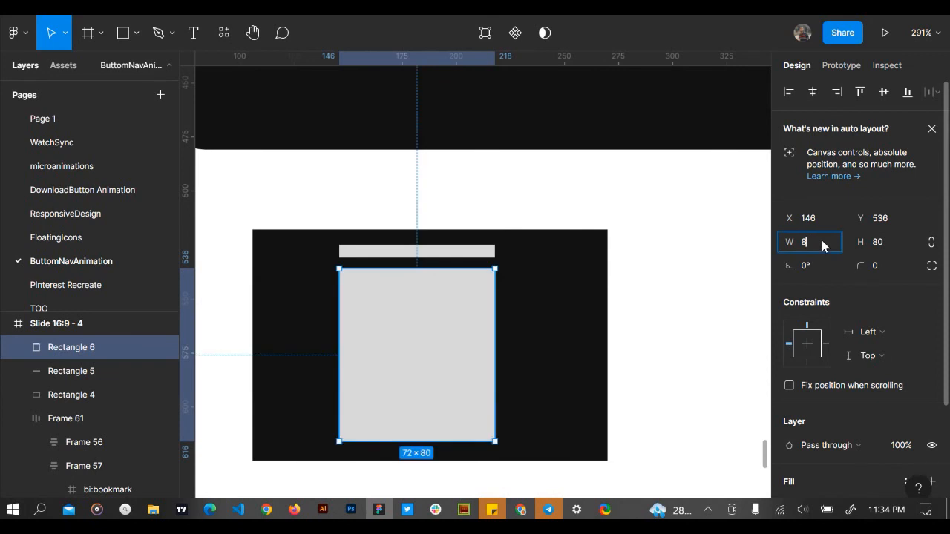
key("Return")
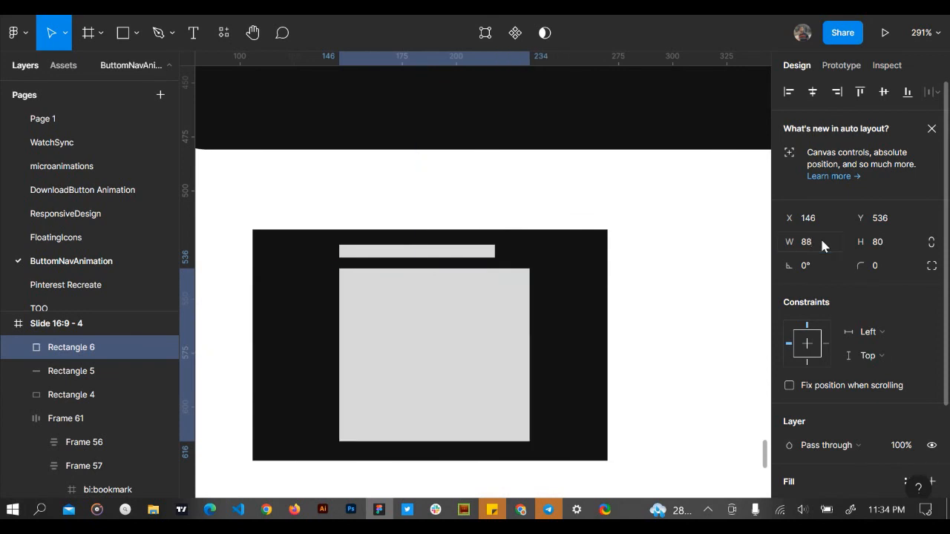
Check the dimensions of the gradient beam shape above Home in the reference bar
scroll(520, 244, "up", 10)
scroll(519, 244, "up", 5)
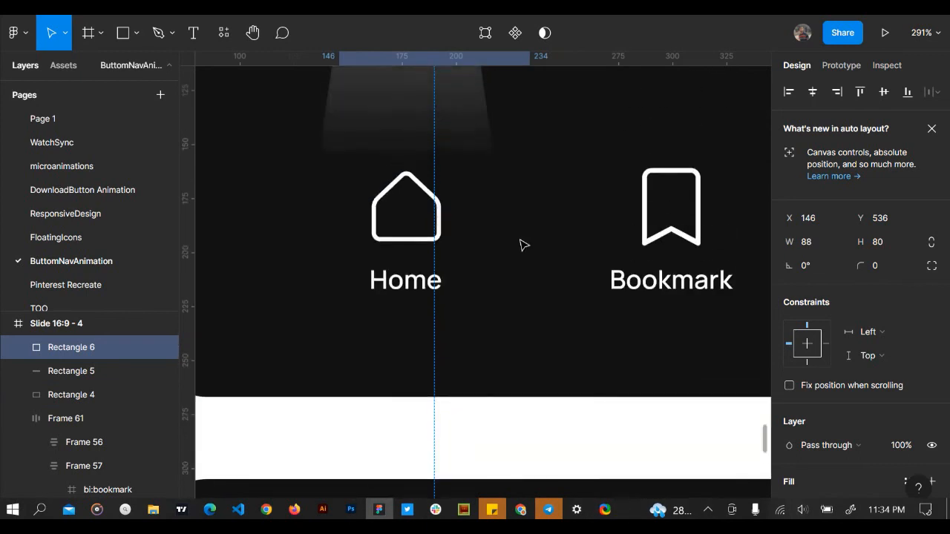
left_click(436, 141)
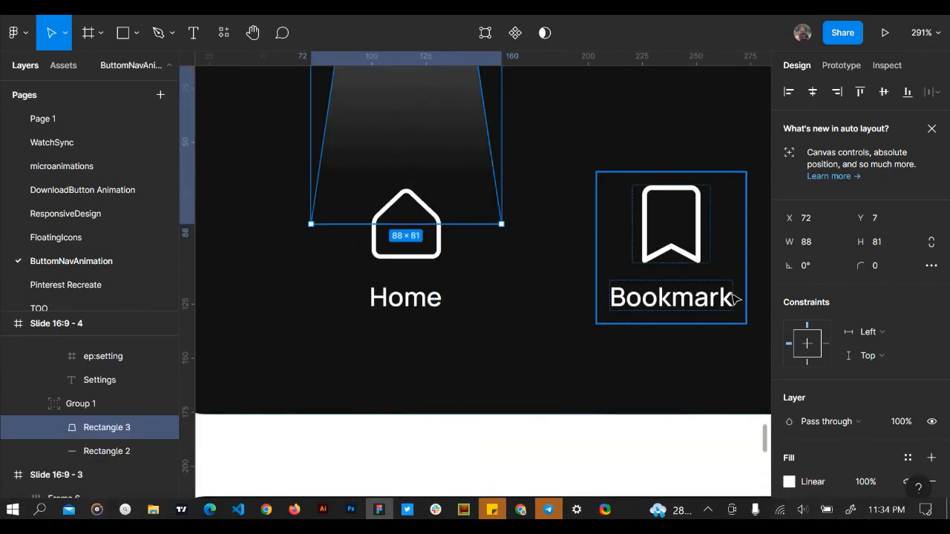
scroll(732, 297, "down", 10)
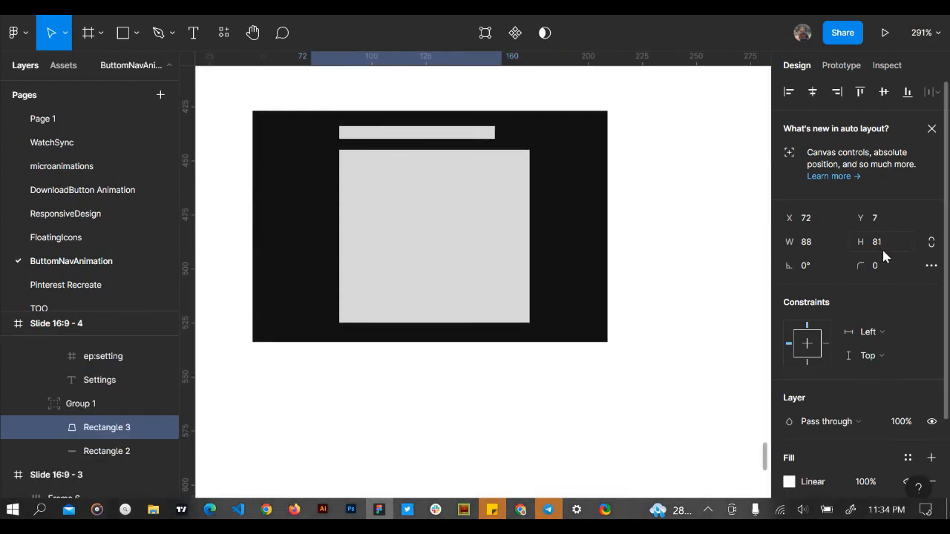
Move the large light rectangle to X 138 so it is centered horizontally under the thin strip
left_click(541, 262)
left_click(455, 257)
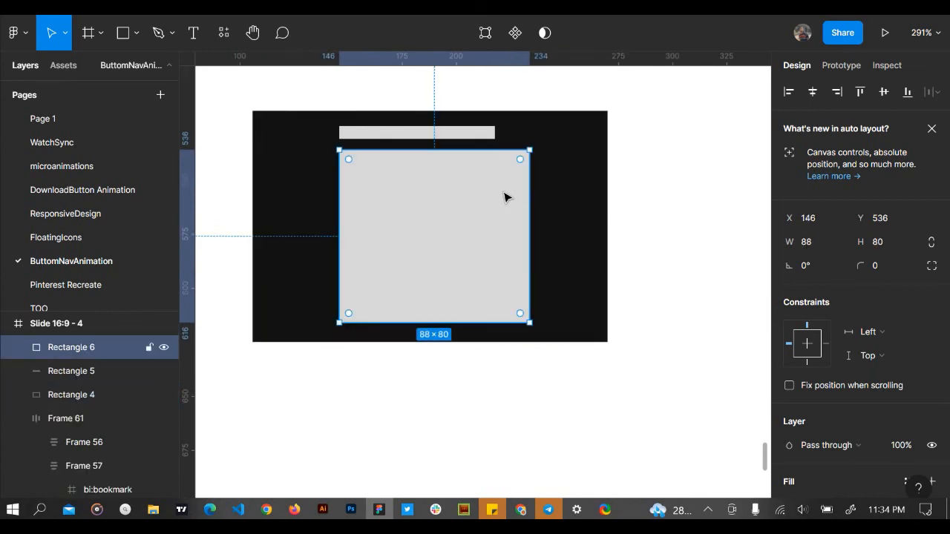
left_click(462, 132)
left_click(450, 223)
left_click_drag(451, 223, 436, 225)
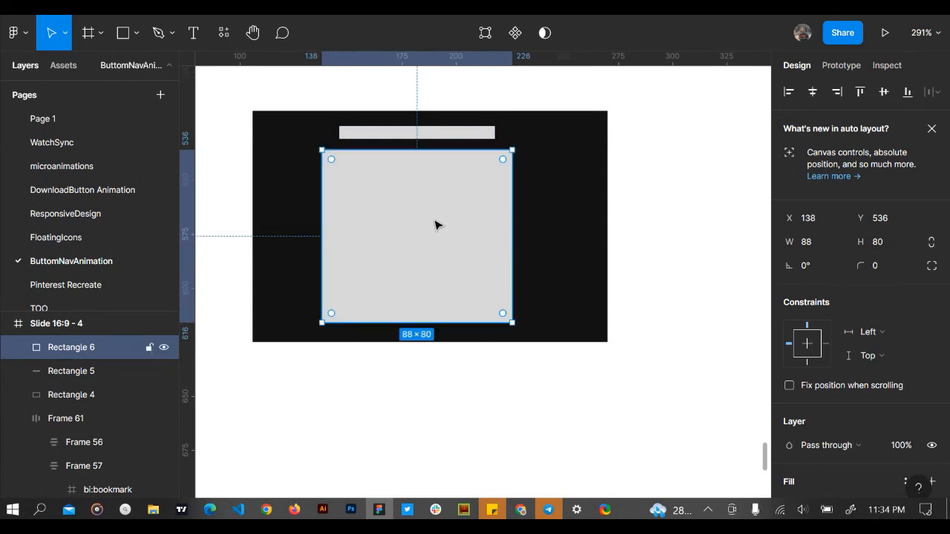
double_click(435, 225)
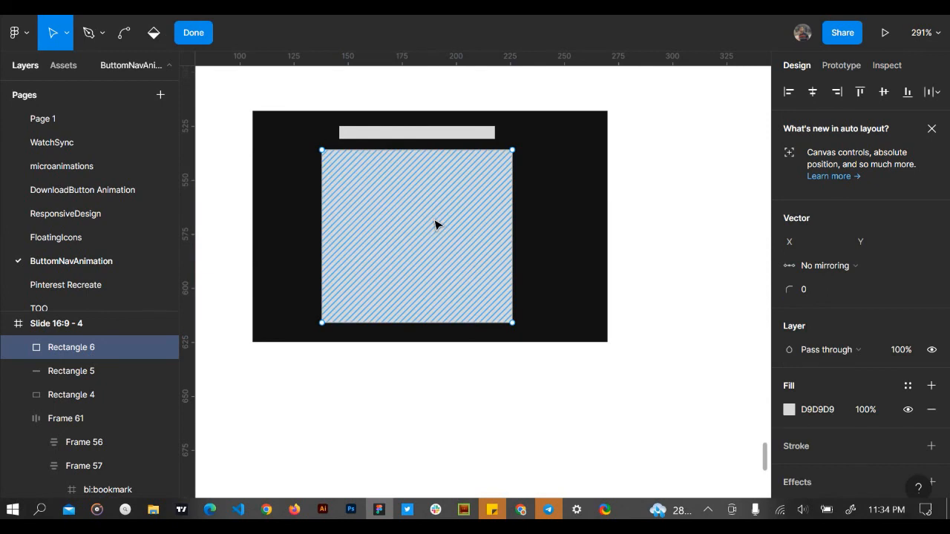
left_click(323, 151)
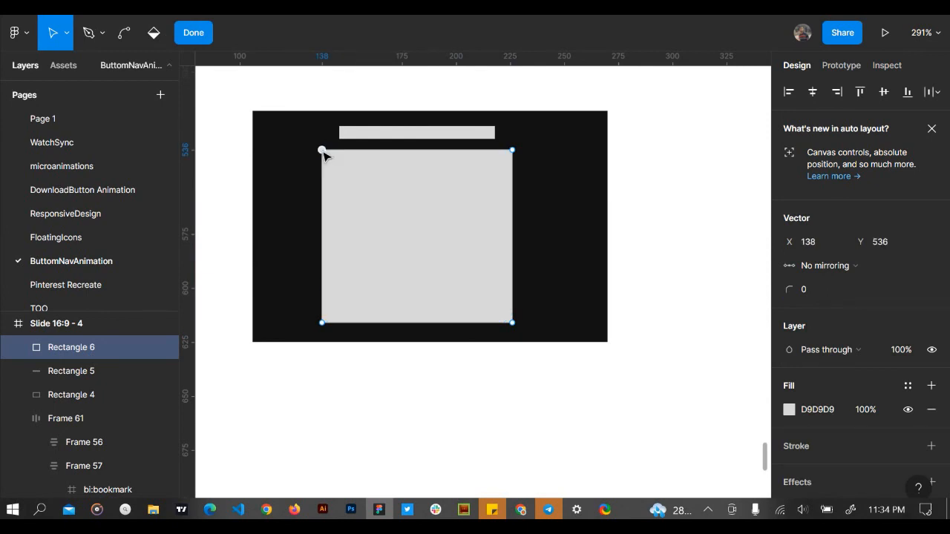
left_click(196, 35)
left_click(230, 173)
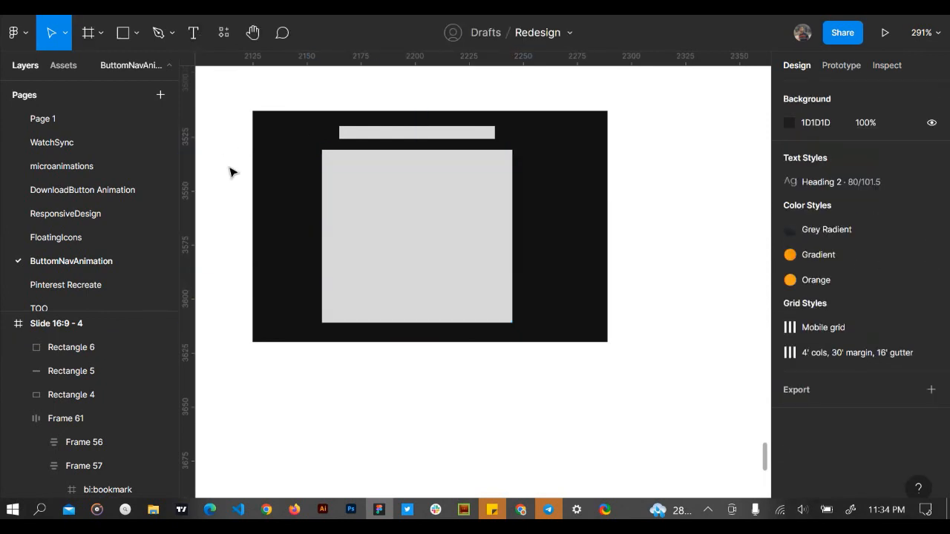
Move the large light rectangle up to Y 531 so its top edge meets the thin strip's lower edge
left_click(388, 183)
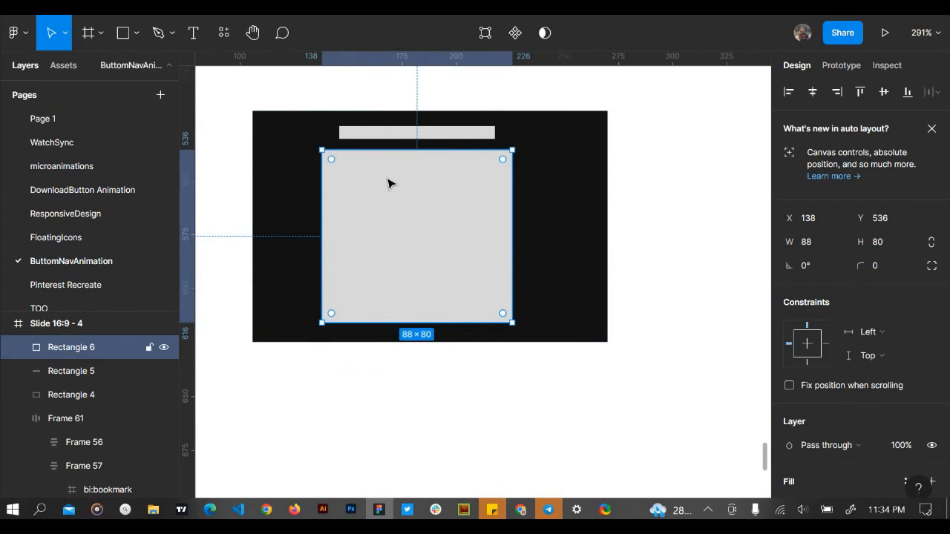
left_click_drag(388, 181, 394, 170)
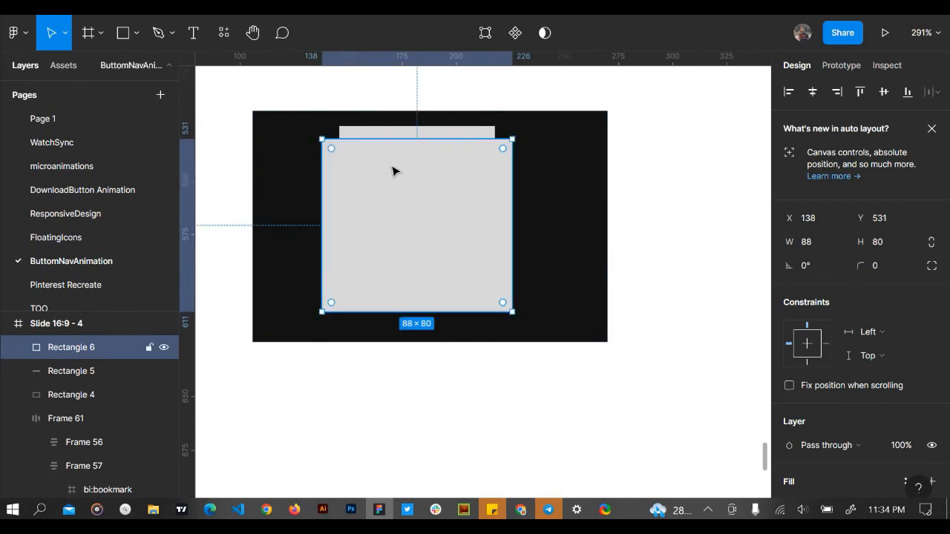
left_click(385, 132, "shift")
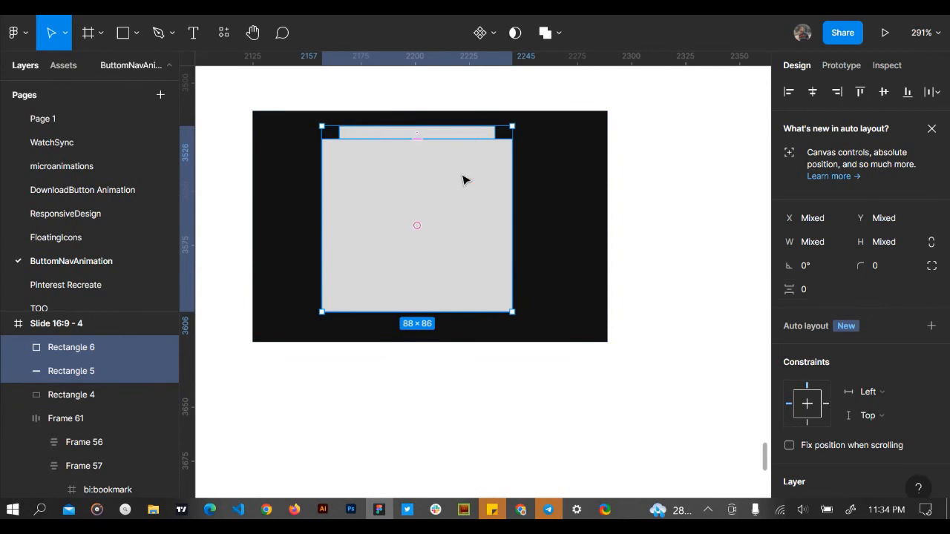
left_click(686, 180)
Examine how the ends of the thin strip line up with the large rectangle's two upper corners
scroll(464, 142, "up", 1)
scroll(464, 143, "left", 1)
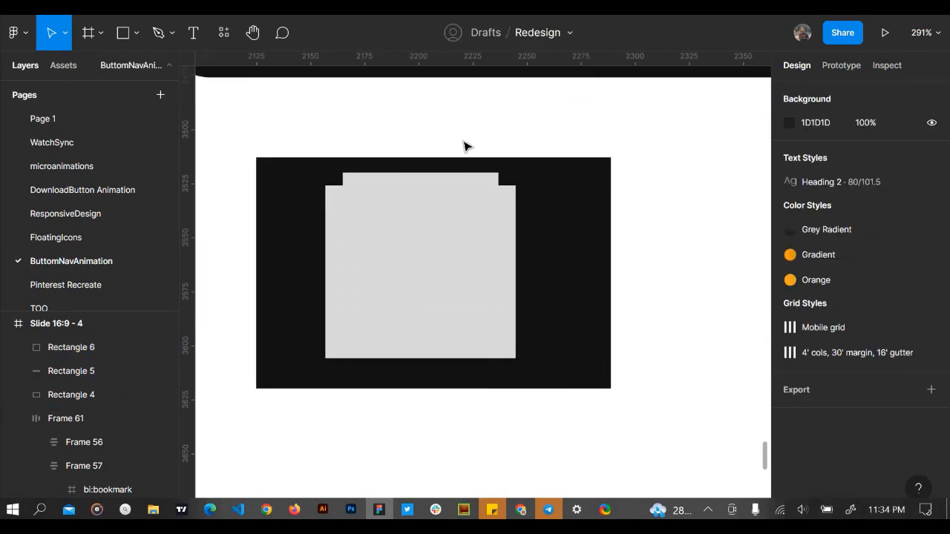
scroll(464, 143, "up", 2)
scroll(464, 146, "left", 1)
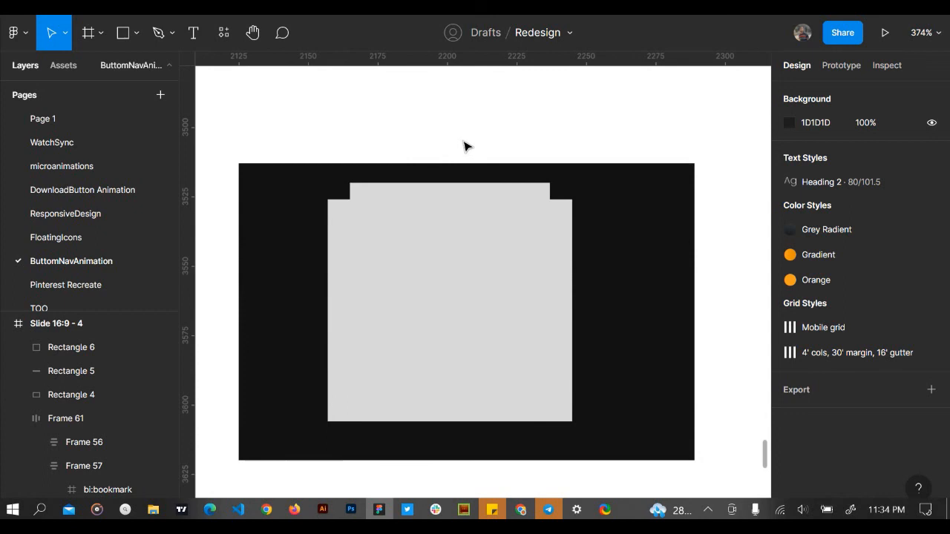
left_click(449, 233)
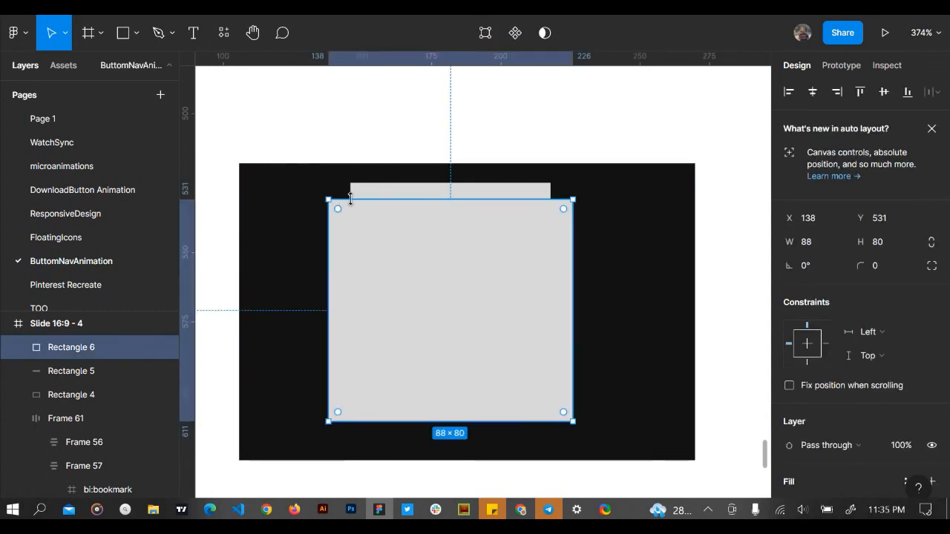
scroll(324, 198, "up", 5)
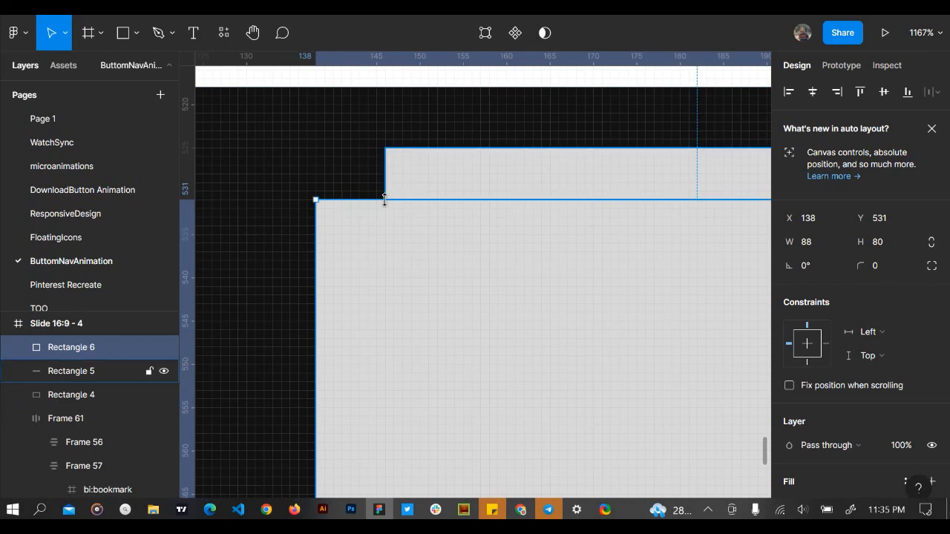
scroll(383, 188, "right", 5)
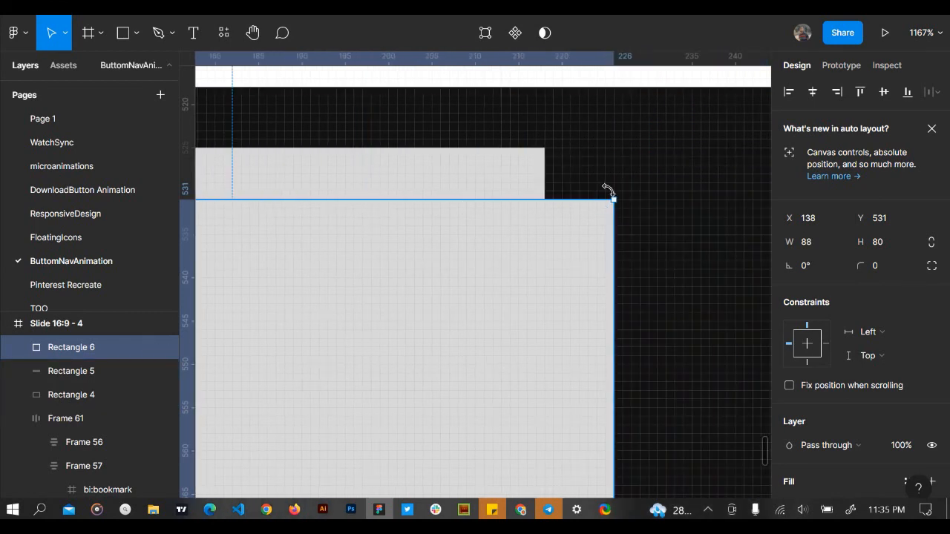
key("shift+2")
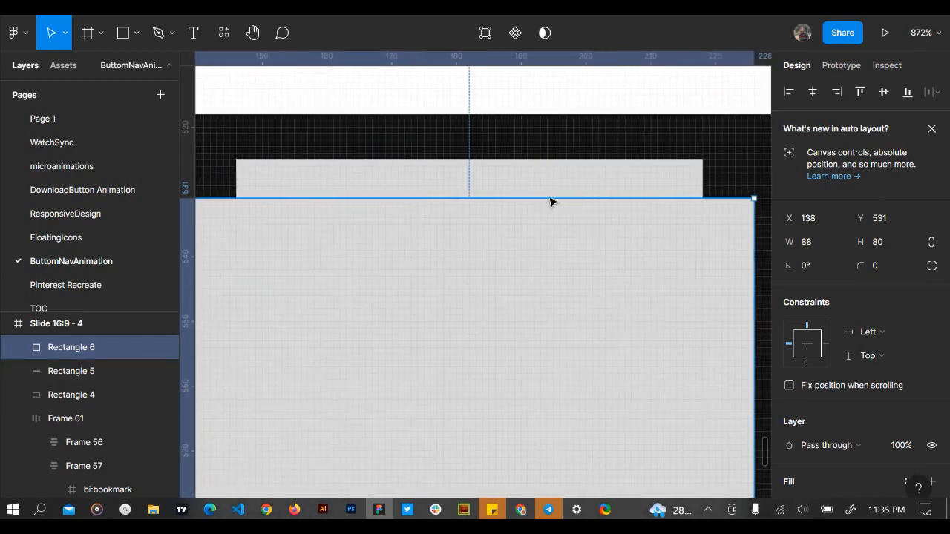
double_click(483, 187)
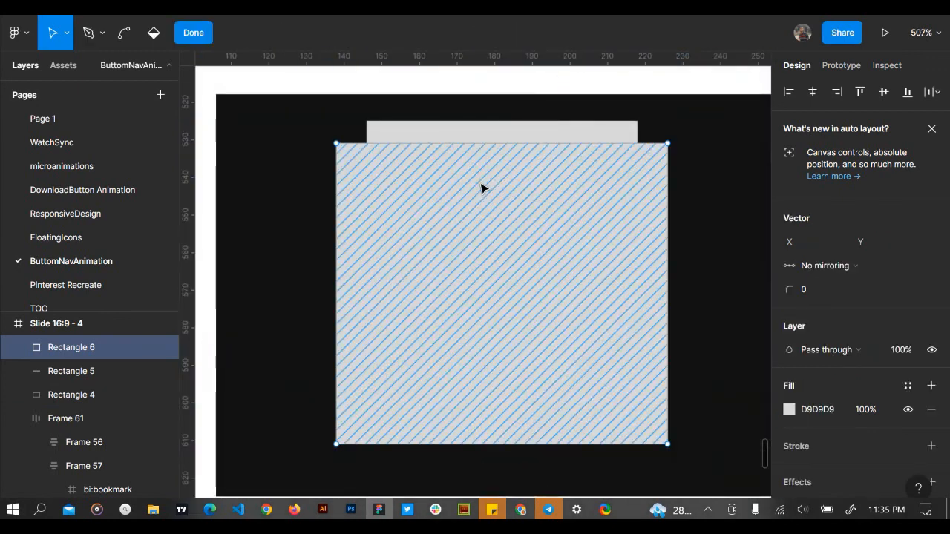
left_click(337, 144)
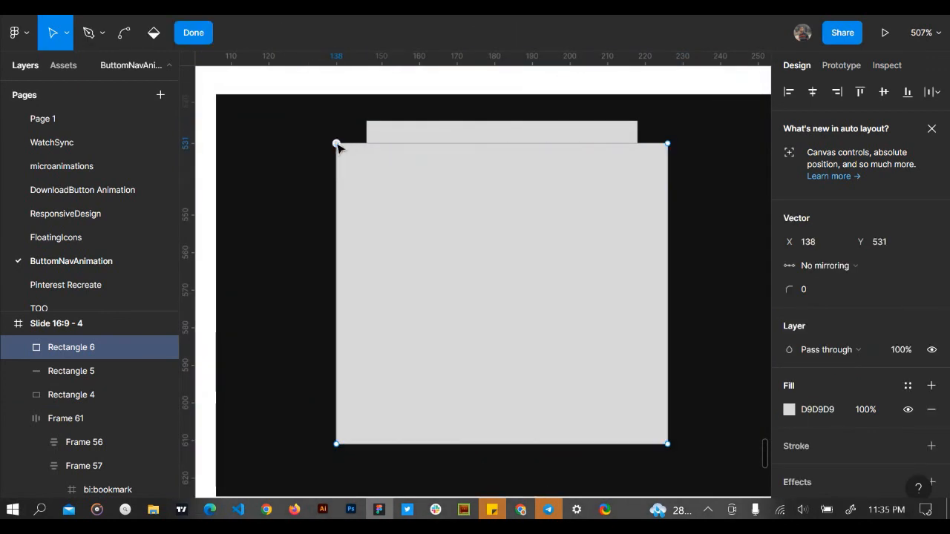
key("Escape")
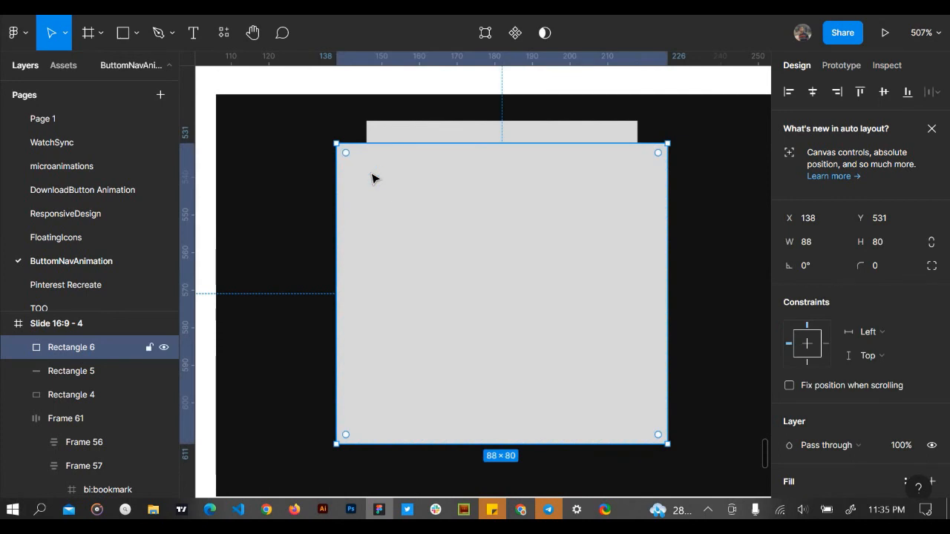
Edit the large rectangle's points and move its upper-left corner to X 146, Y 531, under the strip's left end
double_click(392, 178)
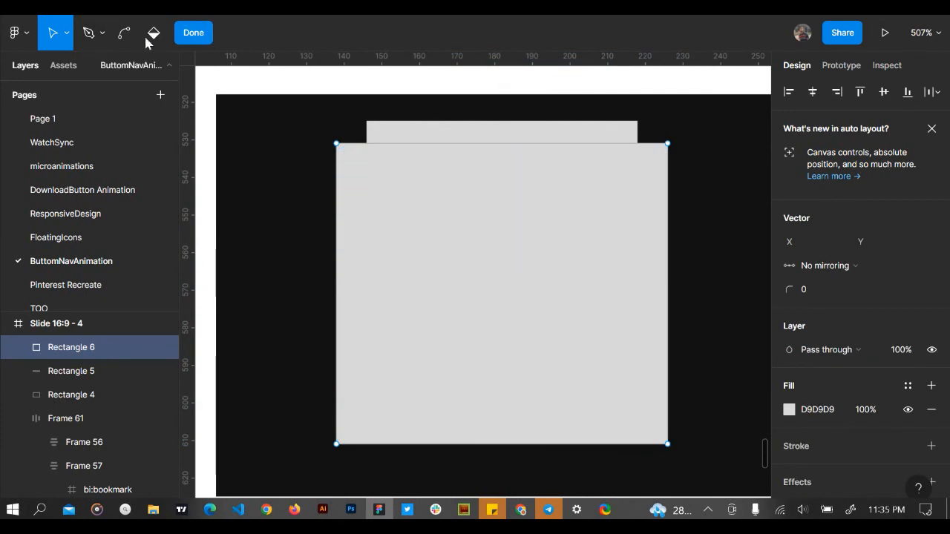
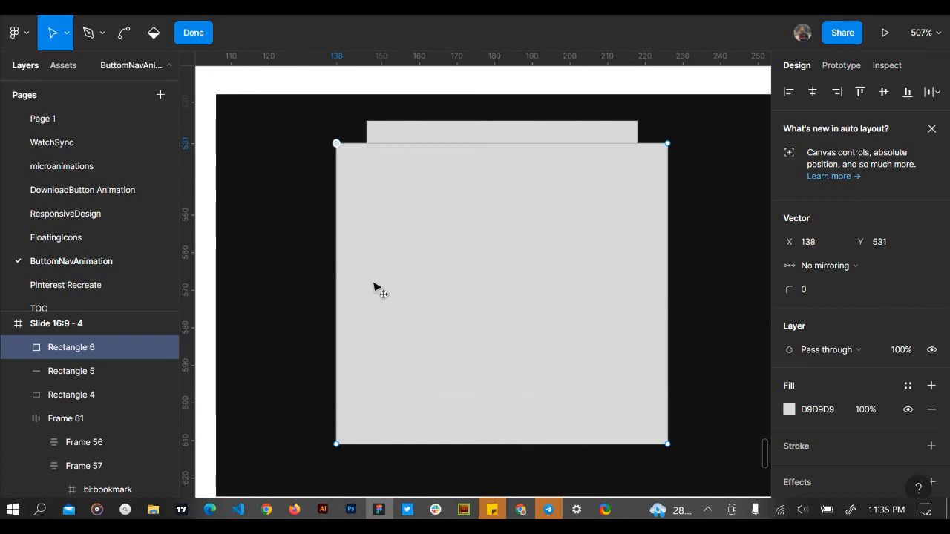
left_click_drag(336, 144, 302, 223)
key("ctrl+z")
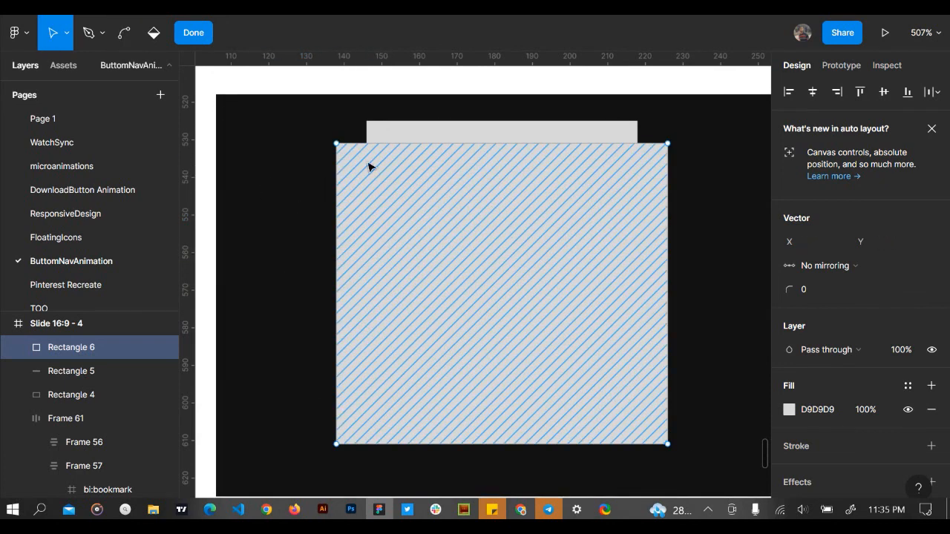
scroll(368, 165, "up", 8)
scroll(367, 166, "up", 1)
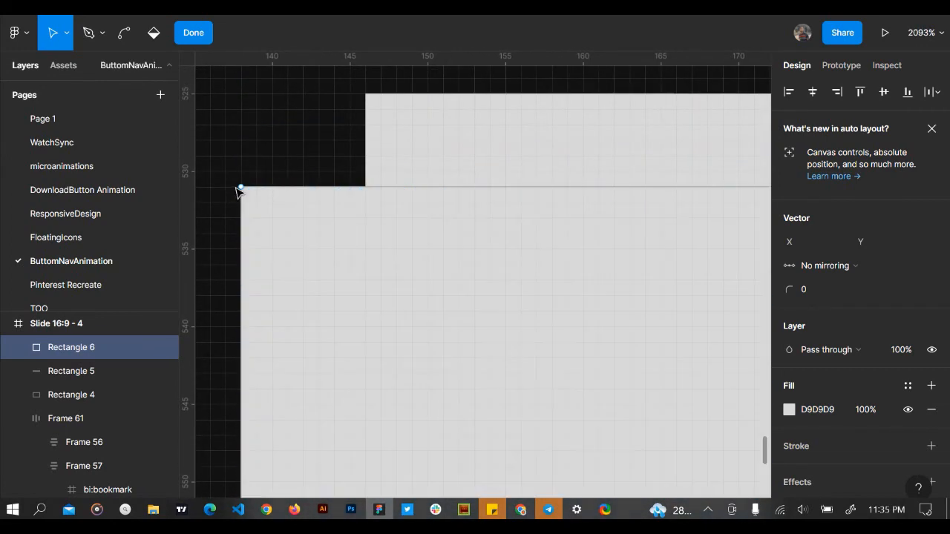
left_click(242, 187)
left_click_drag(241, 187, 367, 190)
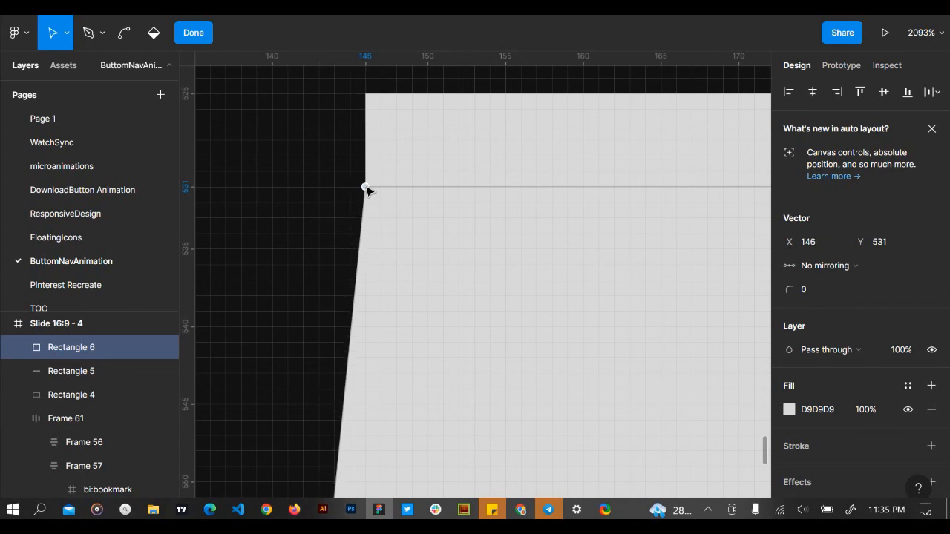
Move the large shape's upper-right corner point to X 218, Y 531, under the strip's right end
scroll(367, 190, "down", 3)
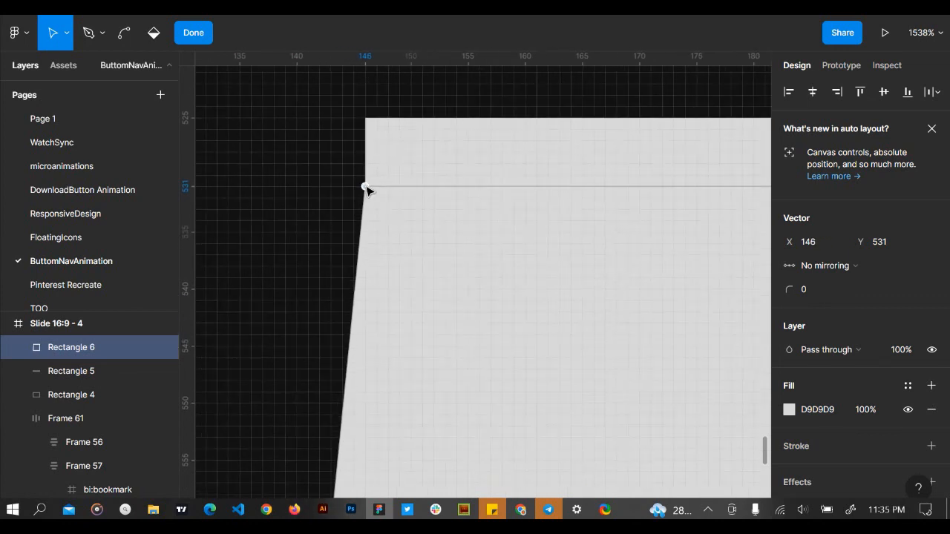
scroll(365, 191, "right", 8)
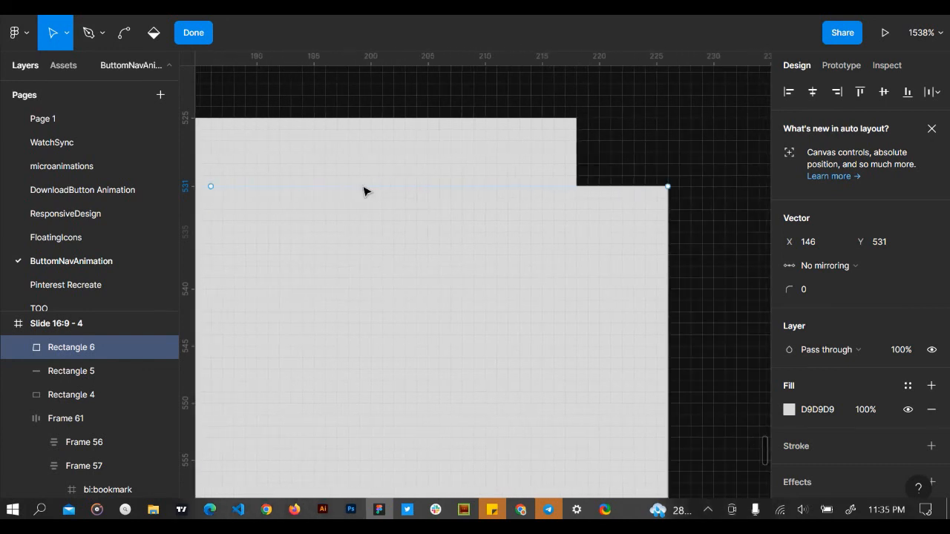
scroll(364, 191, "right", 1)
left_click(599, 186)
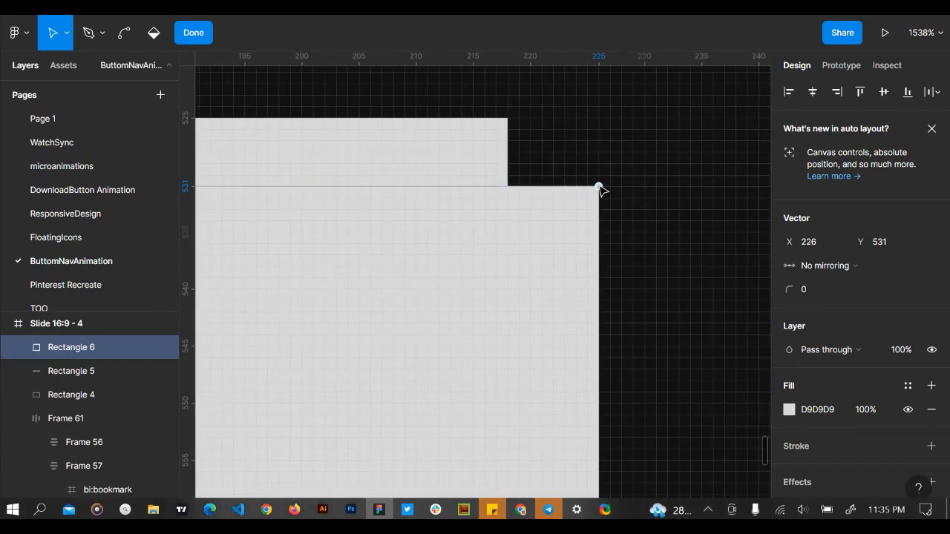
left_click_drag(599, 186, 510, 208)
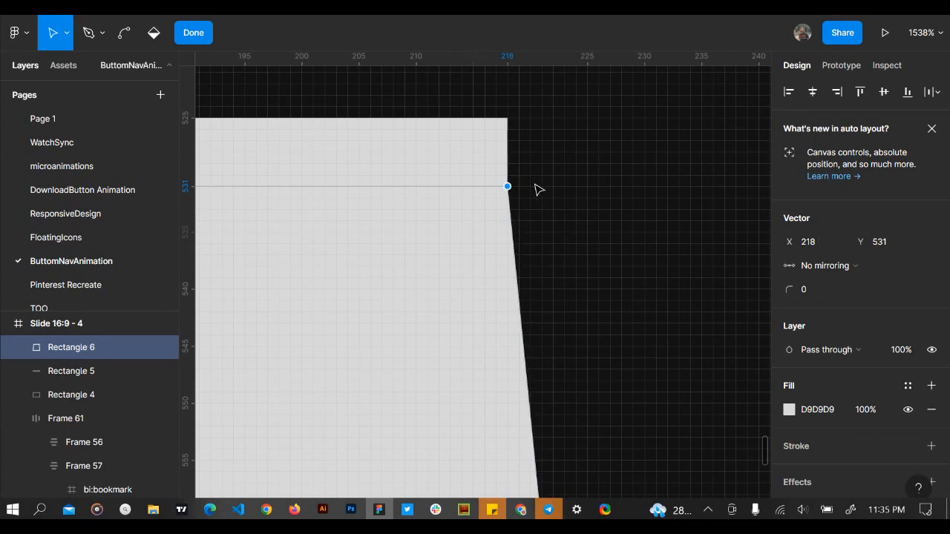
Nudge the large shape's upper-left corner point inward along the strip's lower edge to X 152
key("shift+2")
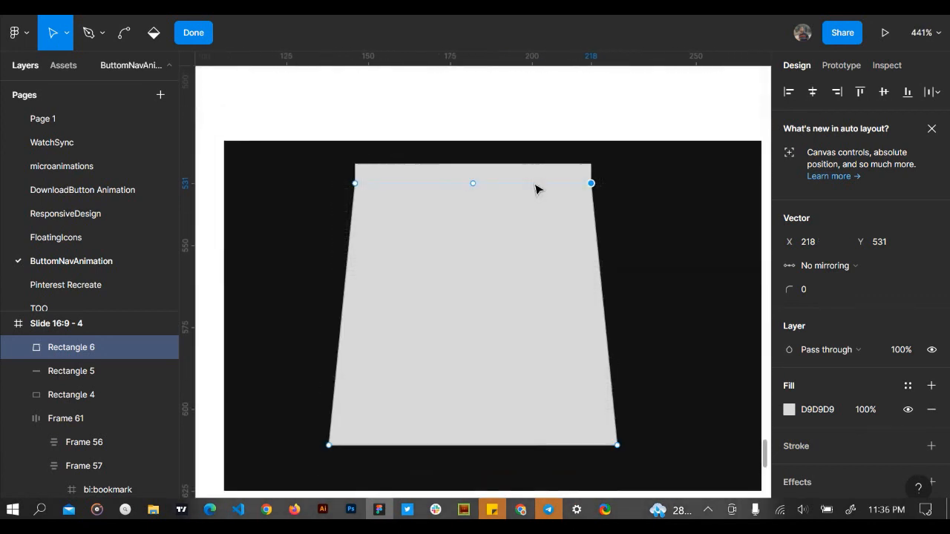
scroll(333, 197, "up", 6, "ctrl")
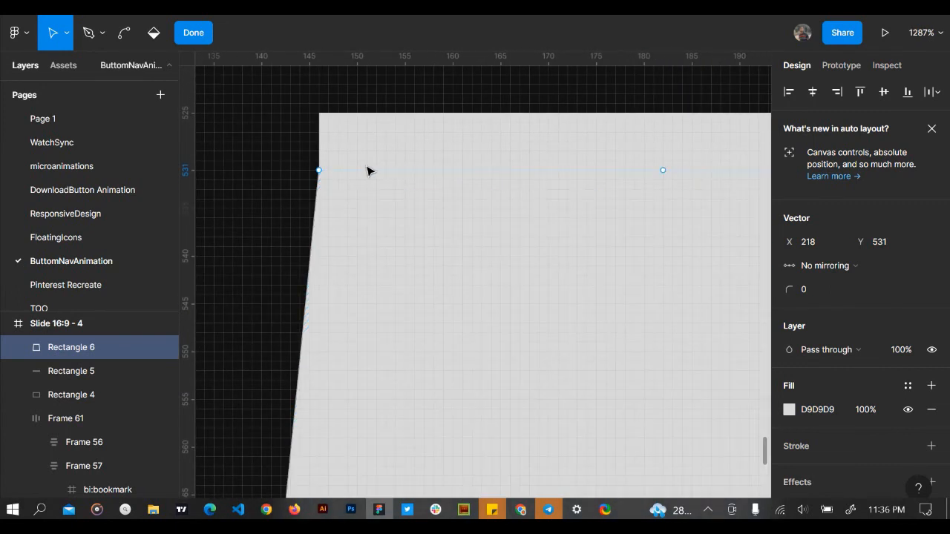
scroll(355, 226, "up", 4, "ctrl")
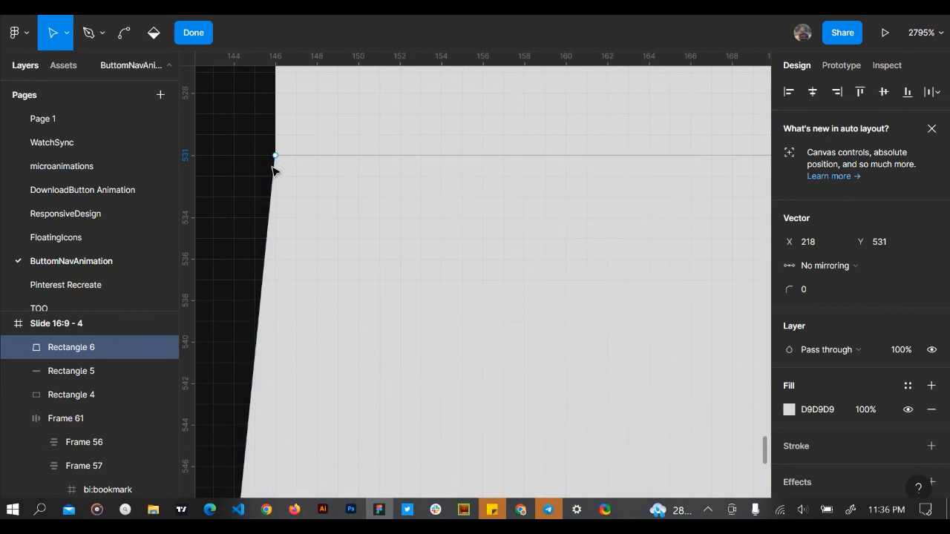
left_click(273, 158)
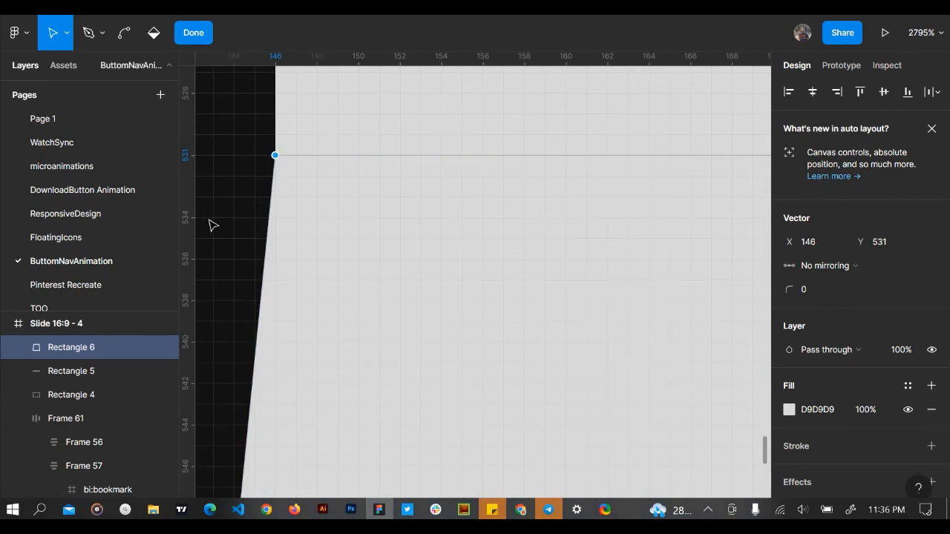
key("Right")
key("Right")
key("Right")
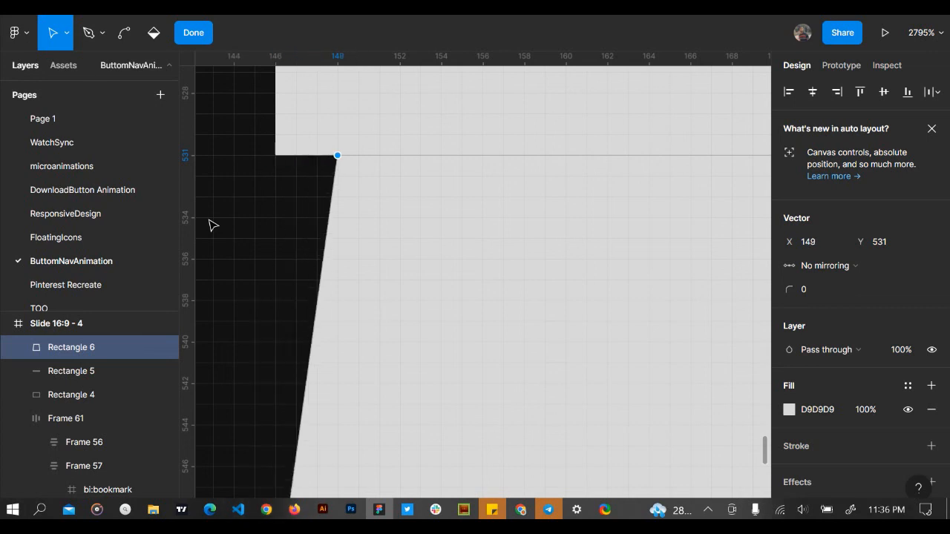
key("Right")
key("Right")
scroll(210, 225, "down", 3, "ctrl")
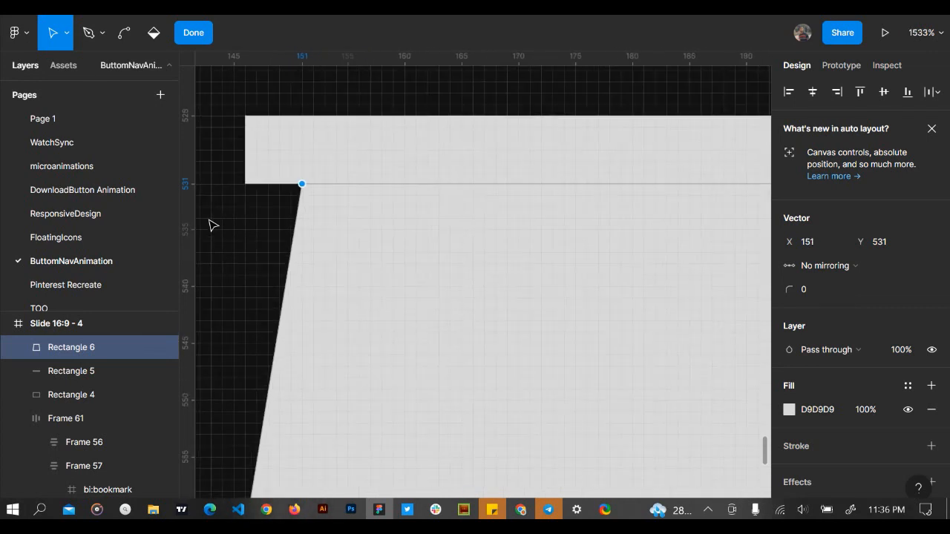
scroll(210, 225, "right", 5)
scroll(209, 225, "left", 10)
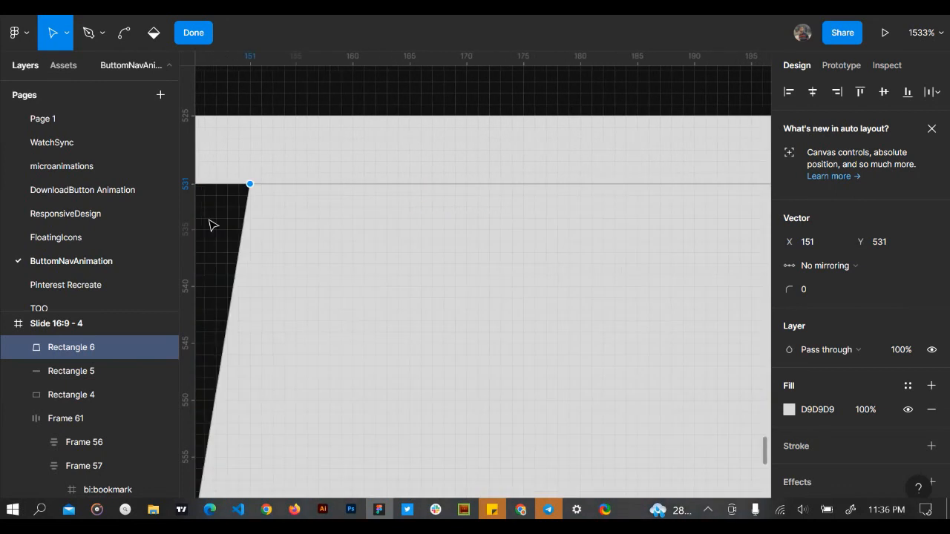
key("Right")
key("Right")
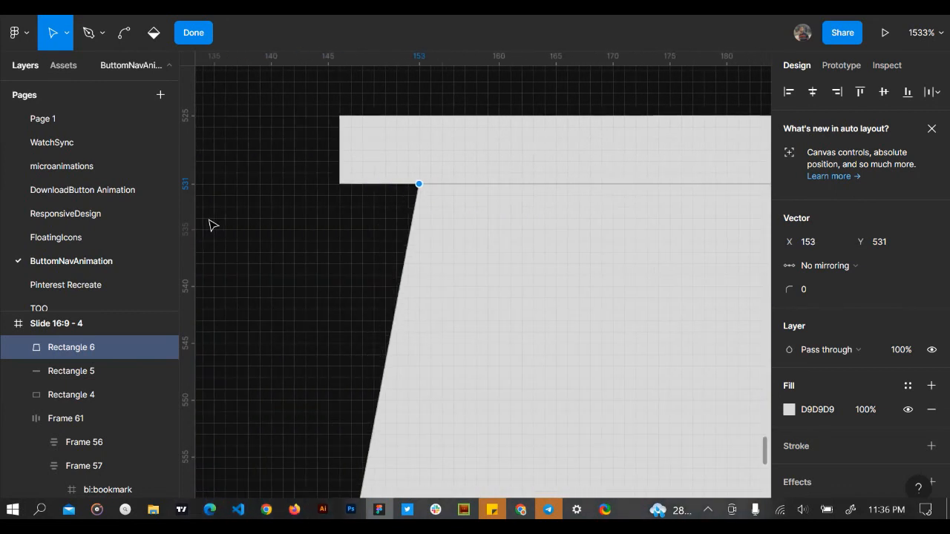
key("Left")
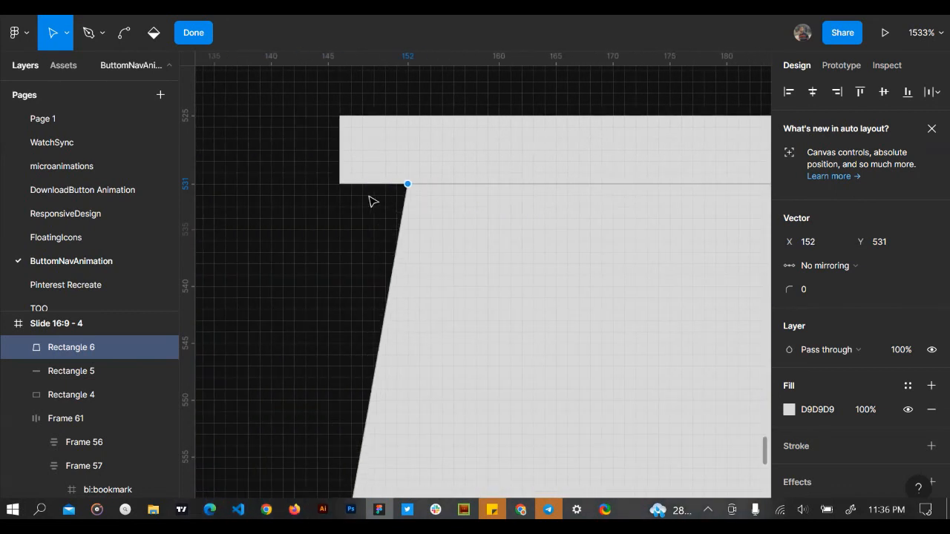
Nudge the large shape's upper-right corner point inward along the strip's lower edge to X 212 and finish editing its points
scroll(373, 201, "right", 9)
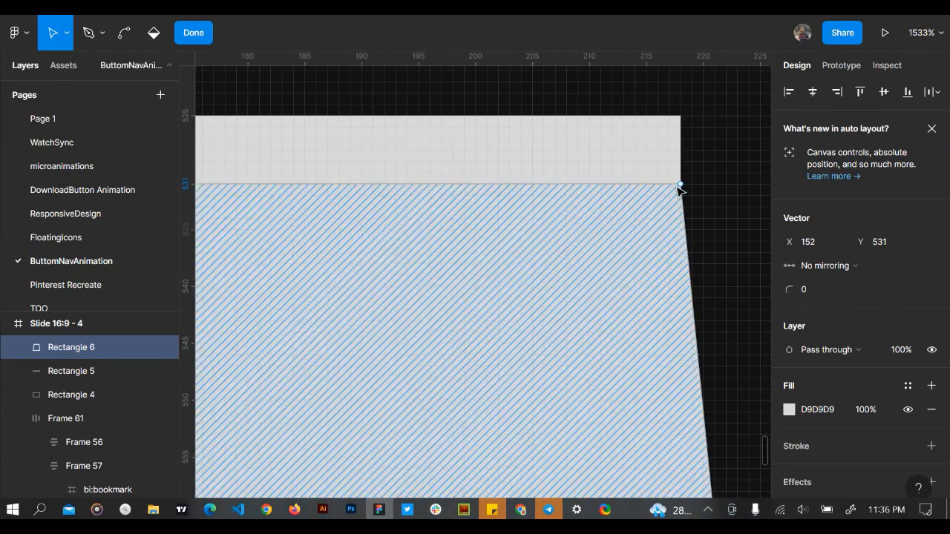
left_click(680, 185)
key("Left")
key("Left")
key("Left")
key("Left")
key("Left")
key("Left")
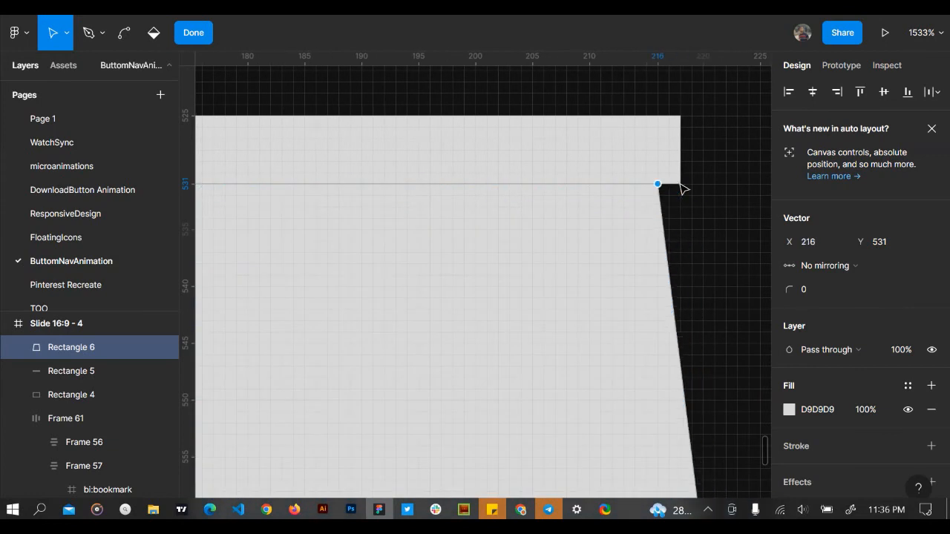
scroll(683, 188, "down", 5, "ctrl")
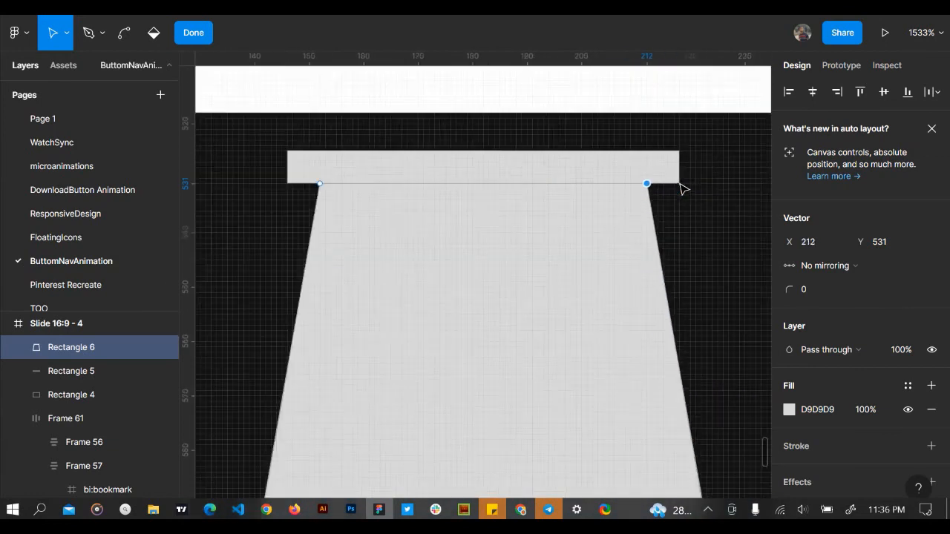
left_click(194, 29)
Examine the finished bar's strip and tapered beam, including the opacities of the beam's two linear gradient stops
scroll(484, 236, "up", 10)
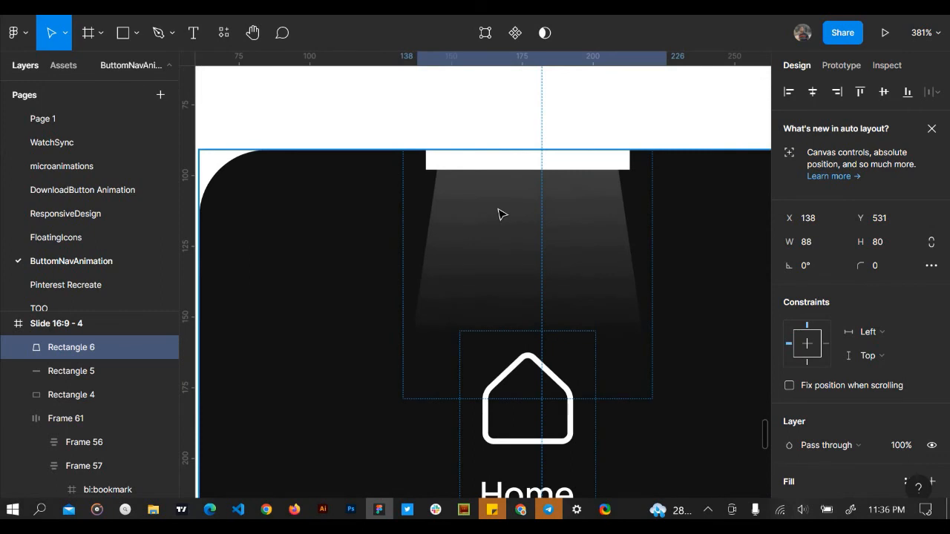
left_click(498, 214)
double_click(498, 215)
left_click(511, 155)
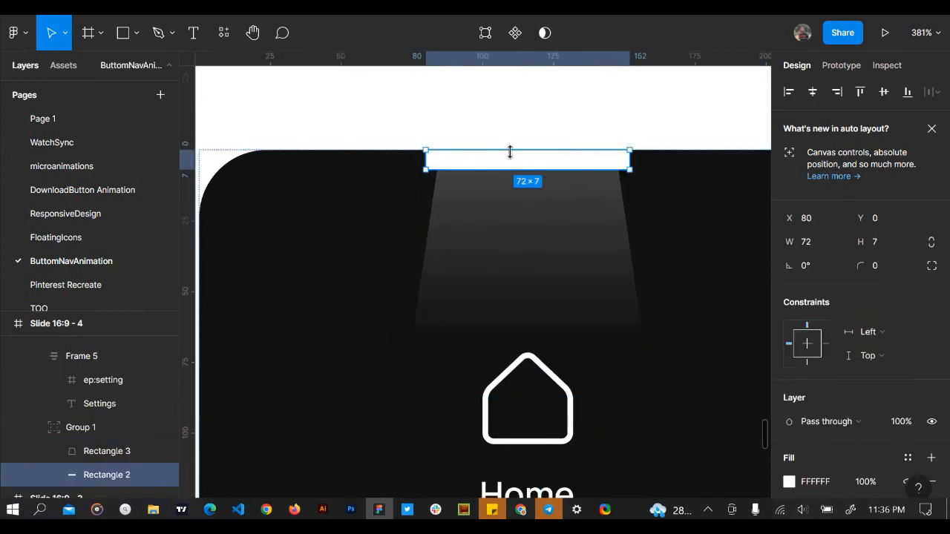
scroll(894, 297, "down", 3)
left_click(554, 293)
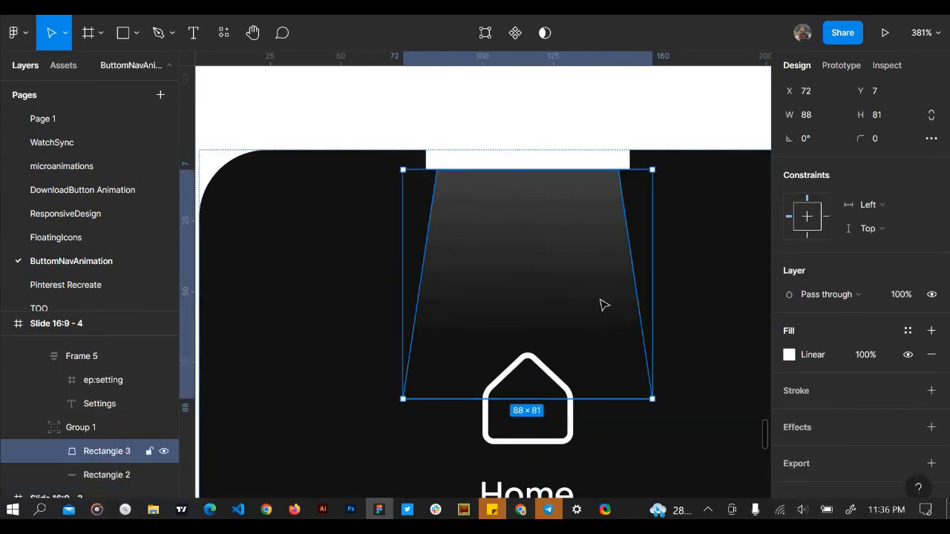
left_click(789, 355)
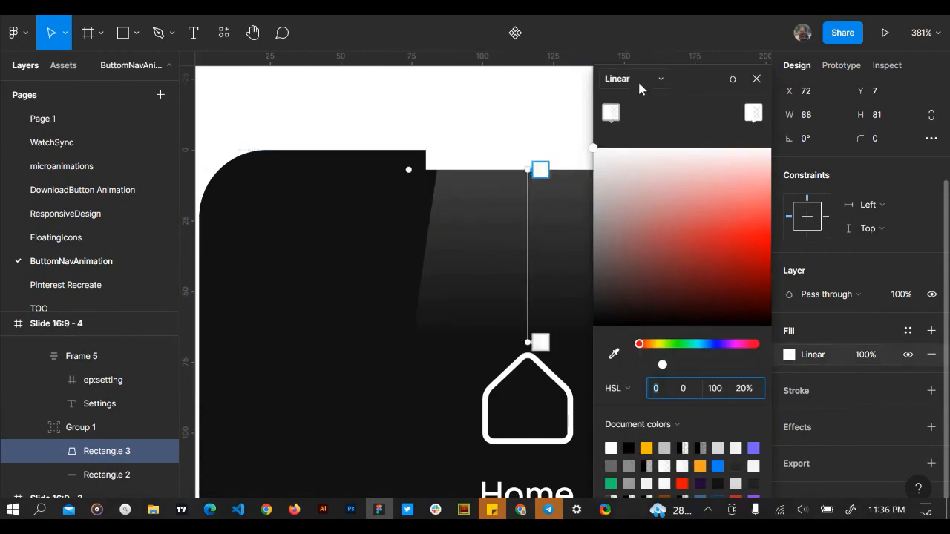
left_click(610, 113)
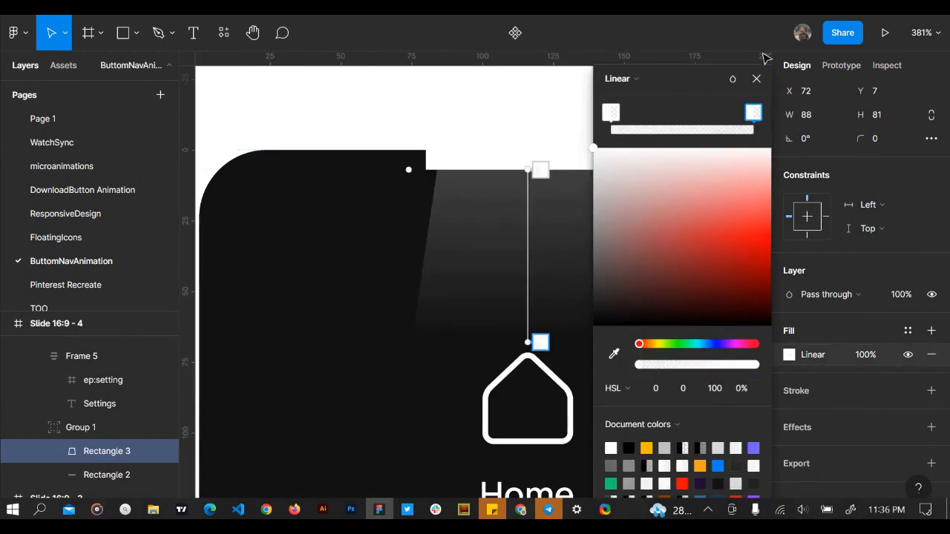
left_click(757, 78)
scroll(499, 249, "down", 15)
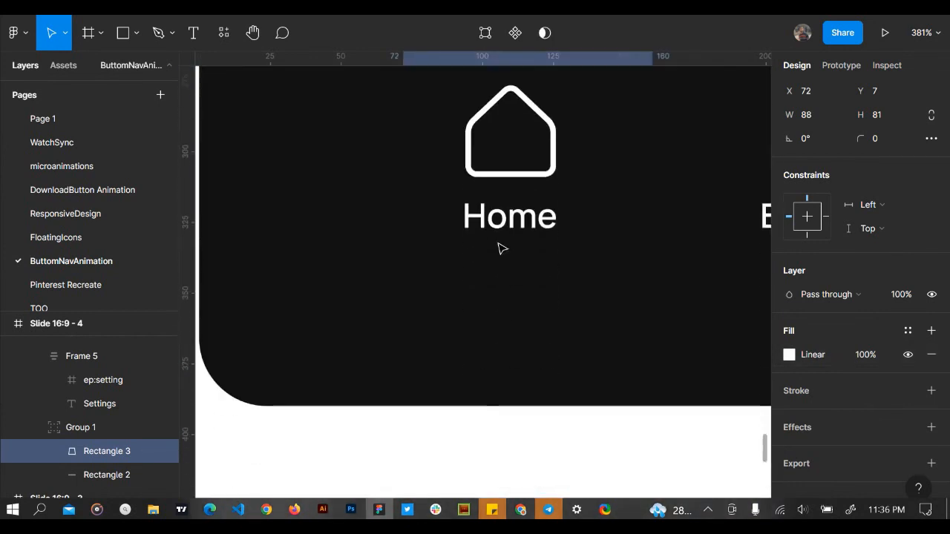
scroll(499, 248, "up", 2)
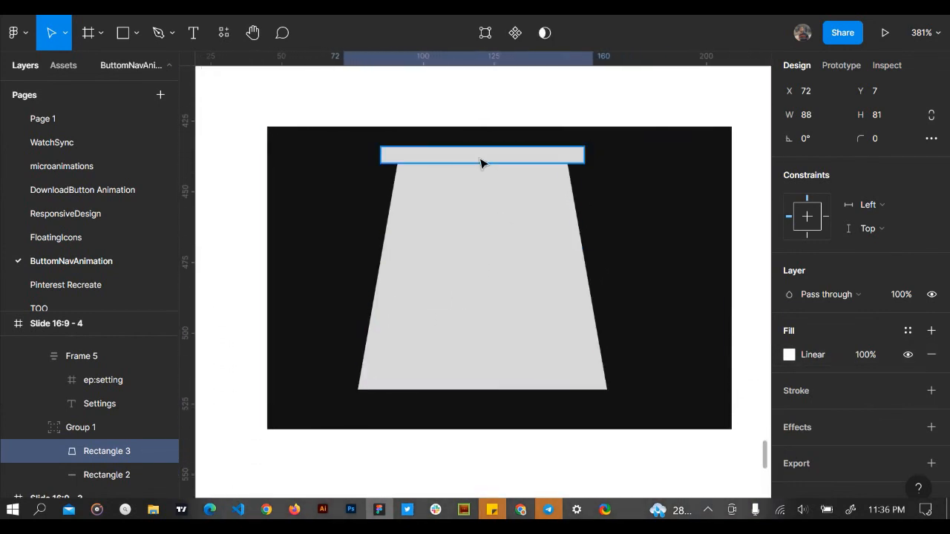
Set the fill of the thin strip in the dark test box to FFFFFF
left_click(481, 159)
left_click(824, 386)
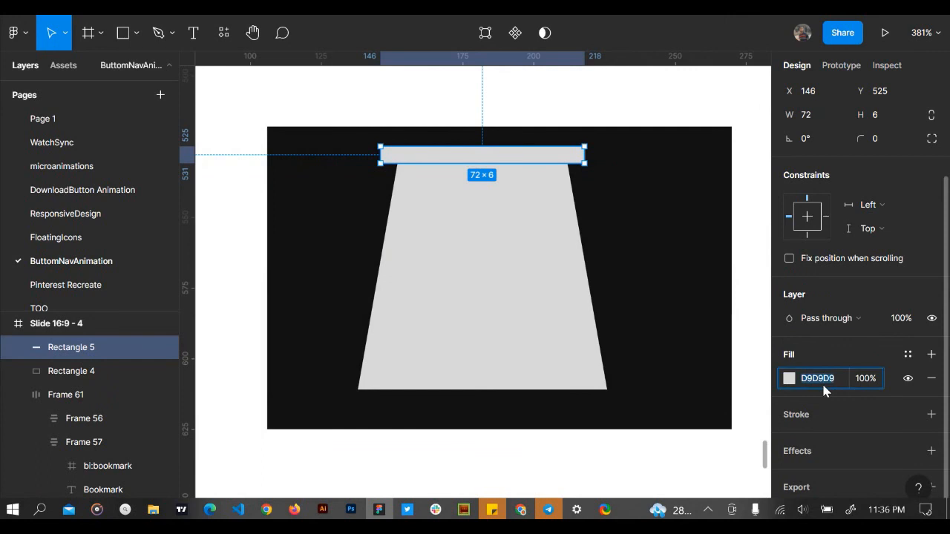
type("ffffff")
key("Return")
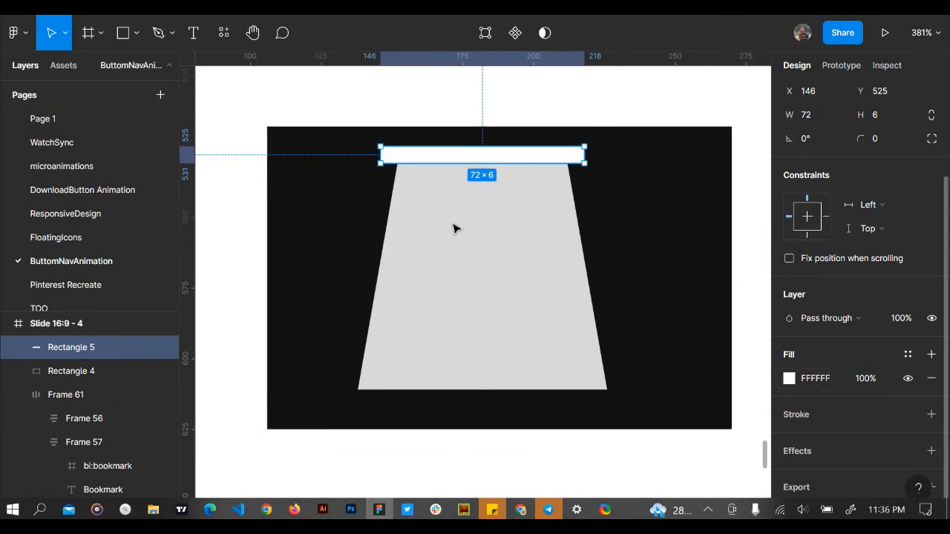
Set the fill of the tapered shape under the strip to white, FFFFFF
left_click(455, 229)
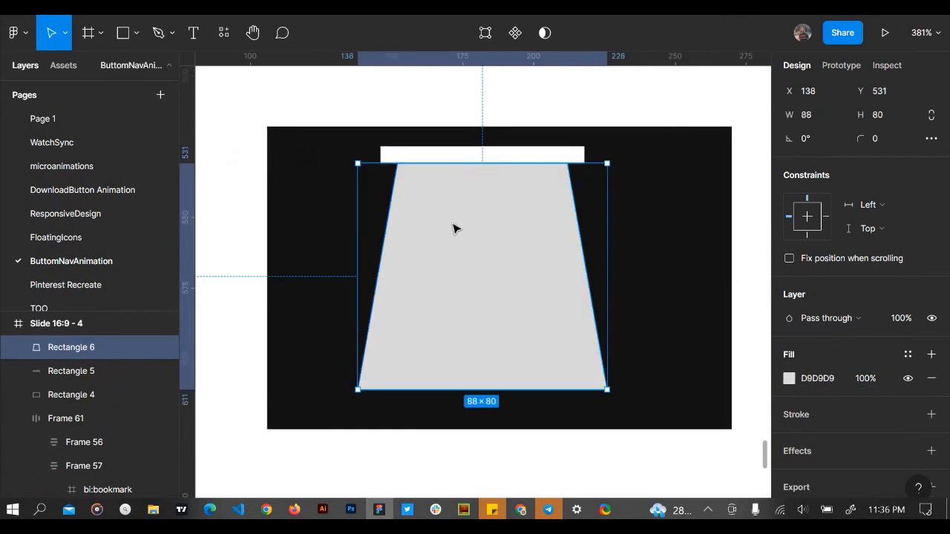
left_click(795, 378)
left_click(807, 378)
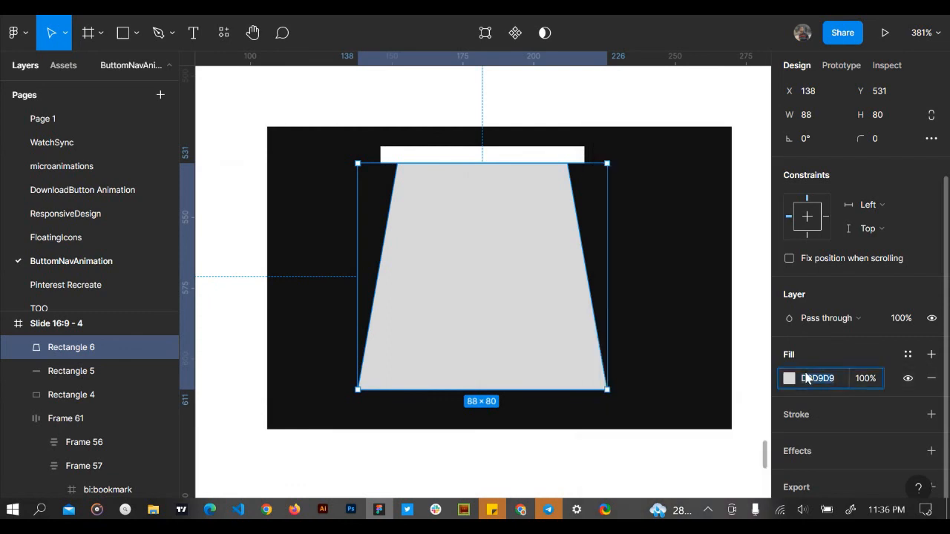
type("fff")
key("Return")
Change the tapered shape's fill to a linear gradient and set its upper stop's opacity to 20%
left_click(790, 379)
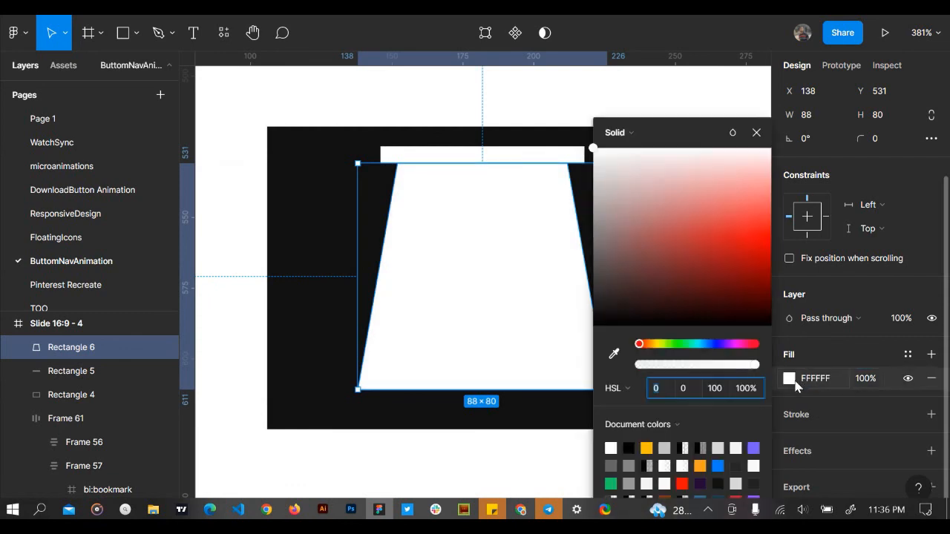
left_click(616, 132)
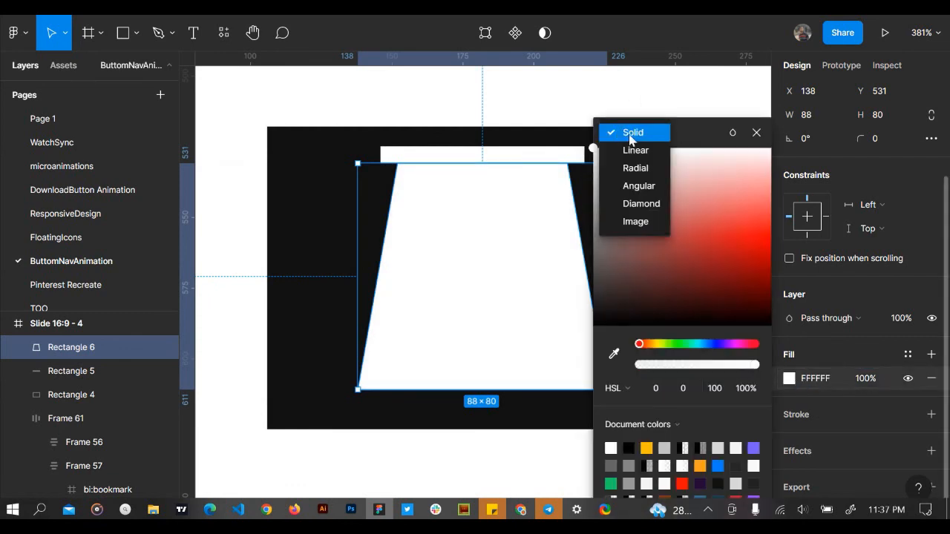
left_click(635, 151)
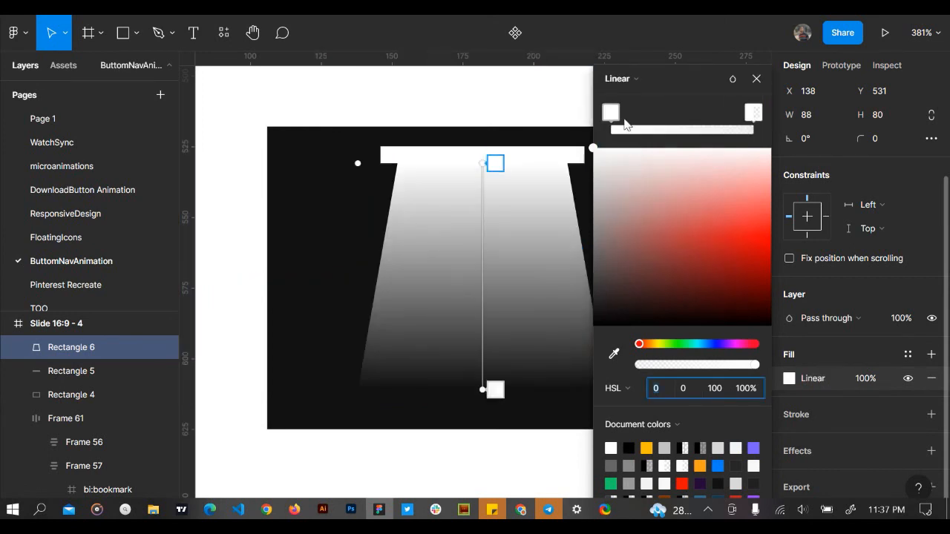
left_click(617, 115)
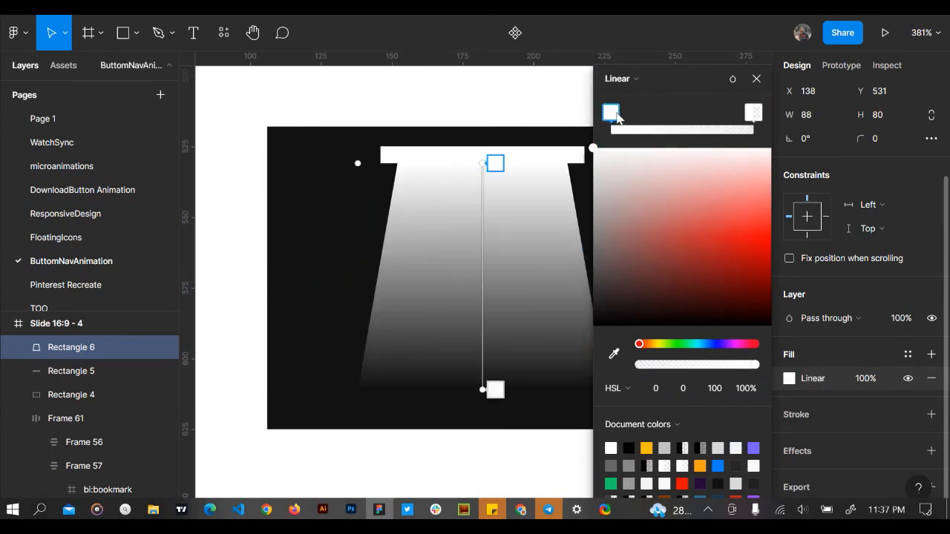
left_click(746, 395)
type("20")
key("Return")
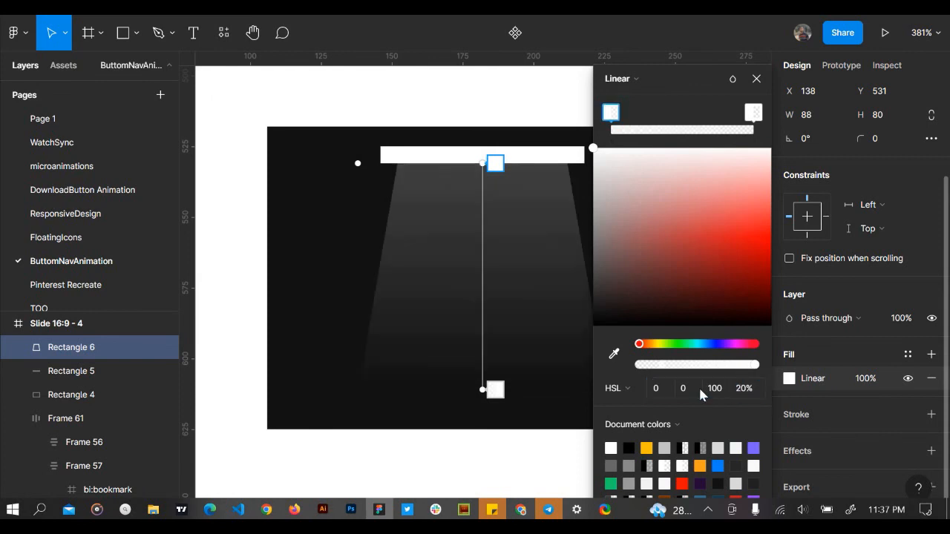
scroll(422, 309, "down", 3)
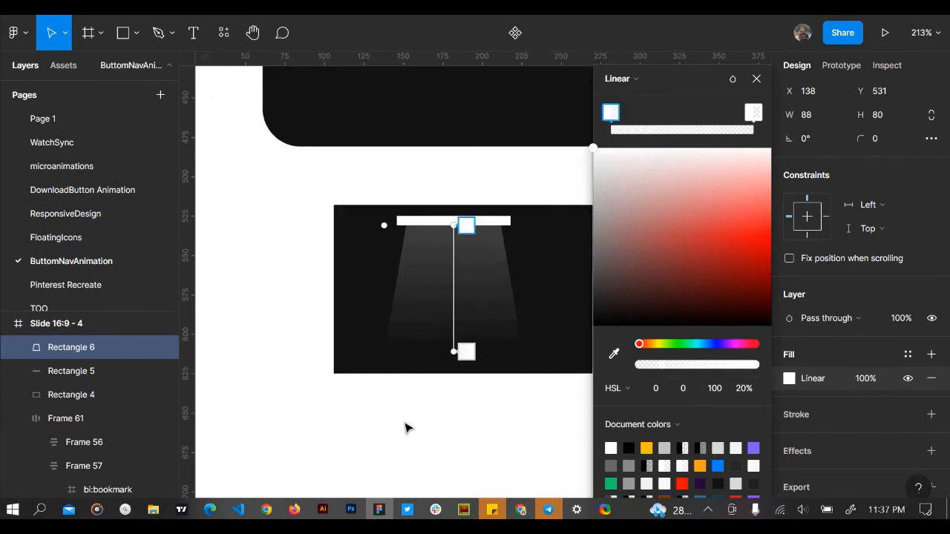
left_click(756, 79)
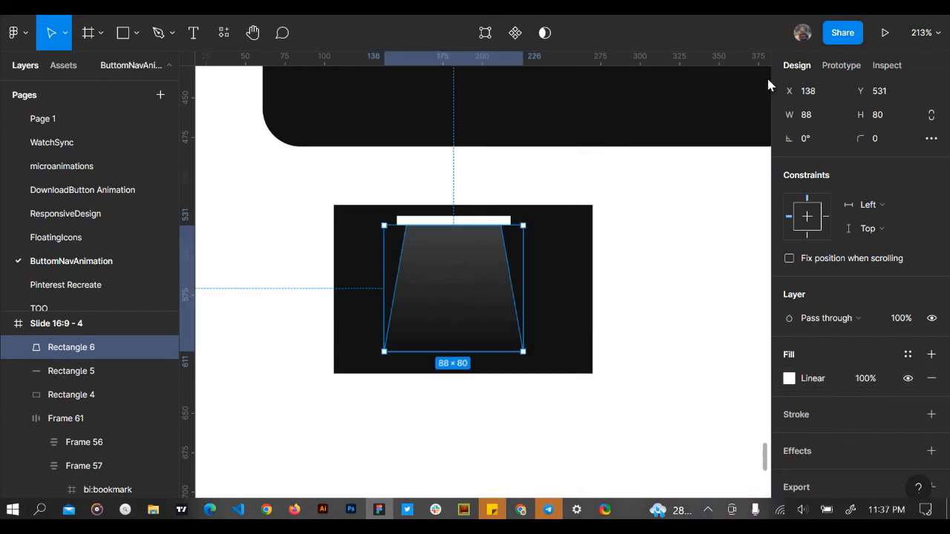
left_click(702, 217)
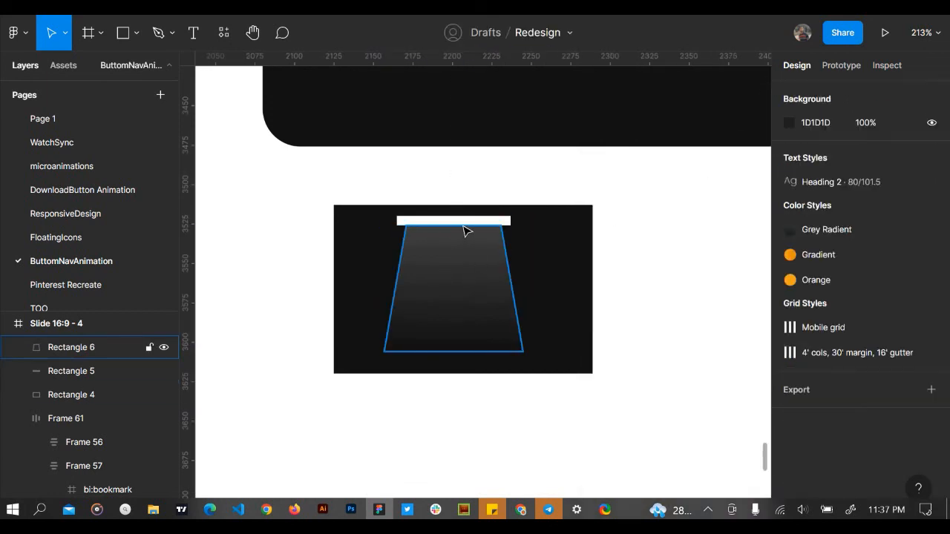
Wrap the white strip and the tapered beam together in one frame and dismiss the desktop notification
left_click(463, 229)
left_click(457, 220, "shift")
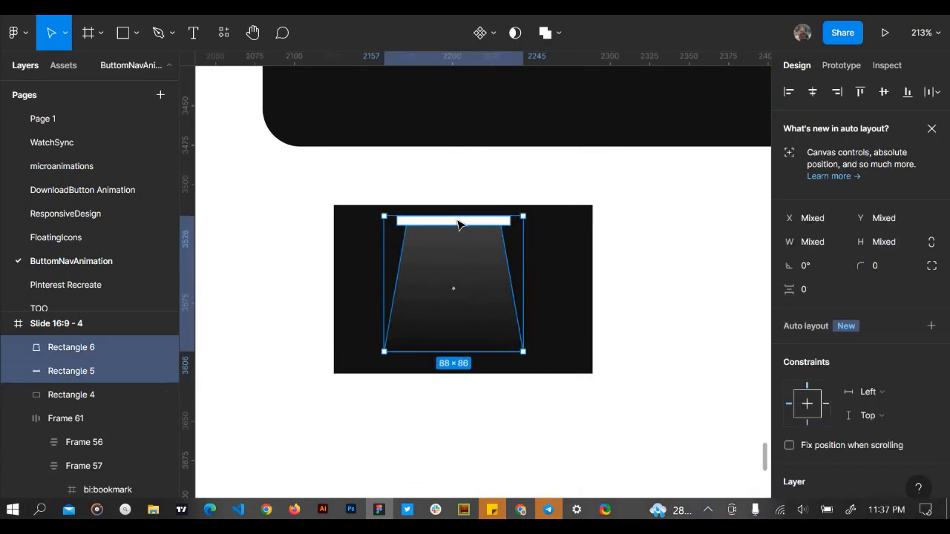
key("ctrl+alt+g")
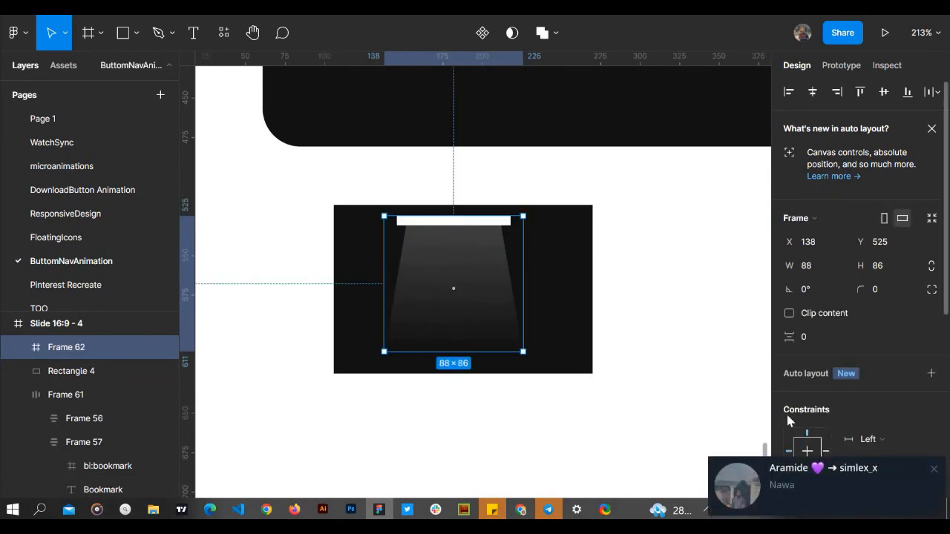
left_click(934, 471)
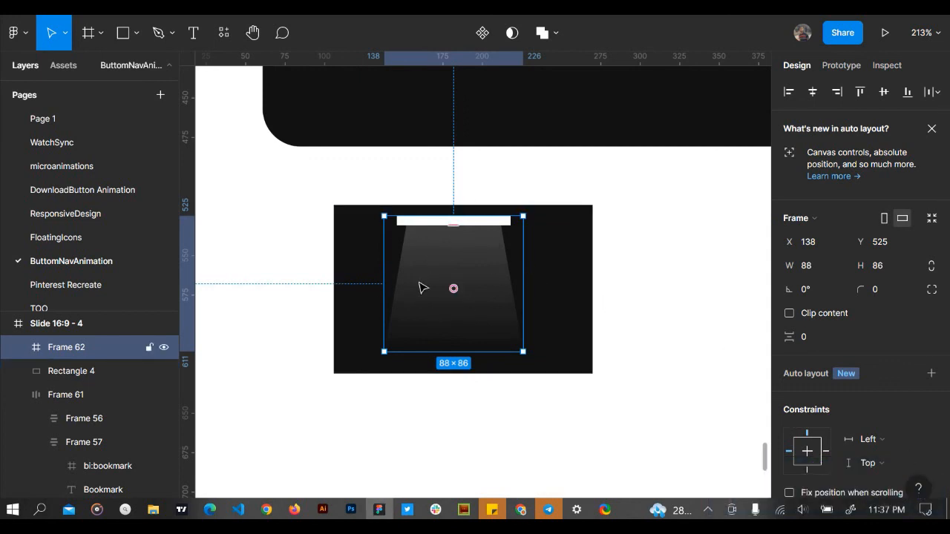
scroll(454, 309, "up", 5)
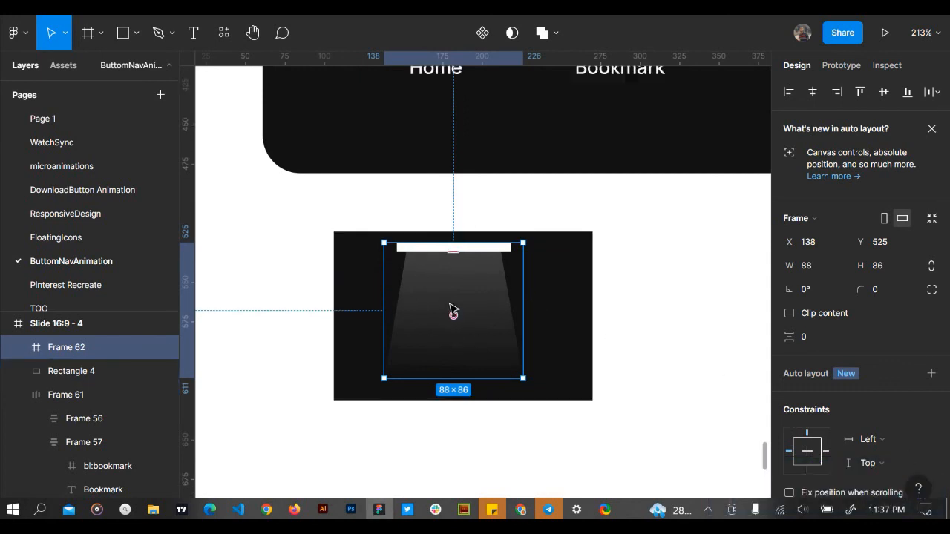
scroll(451, 309, "down", 3)
scroll(451, 309, "down", 10)
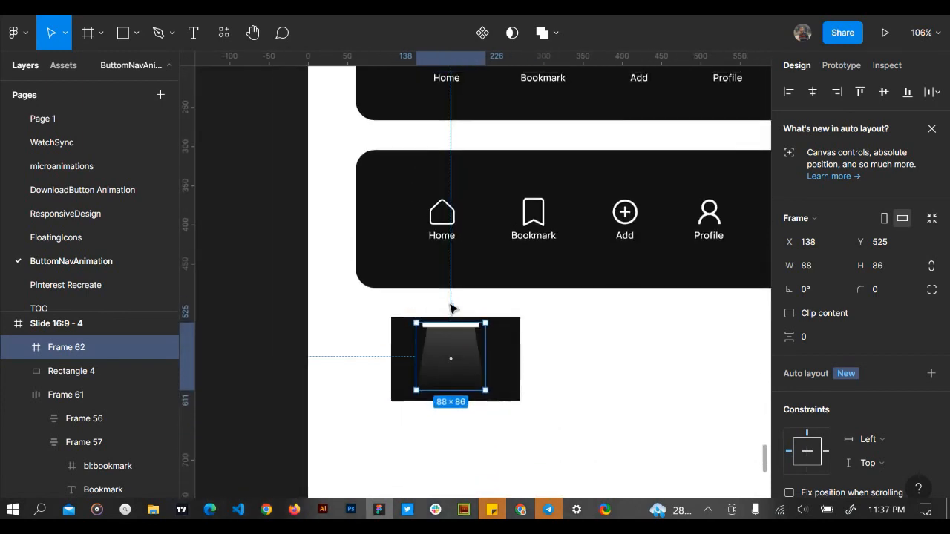
scroll(451, 309, "up", 8)
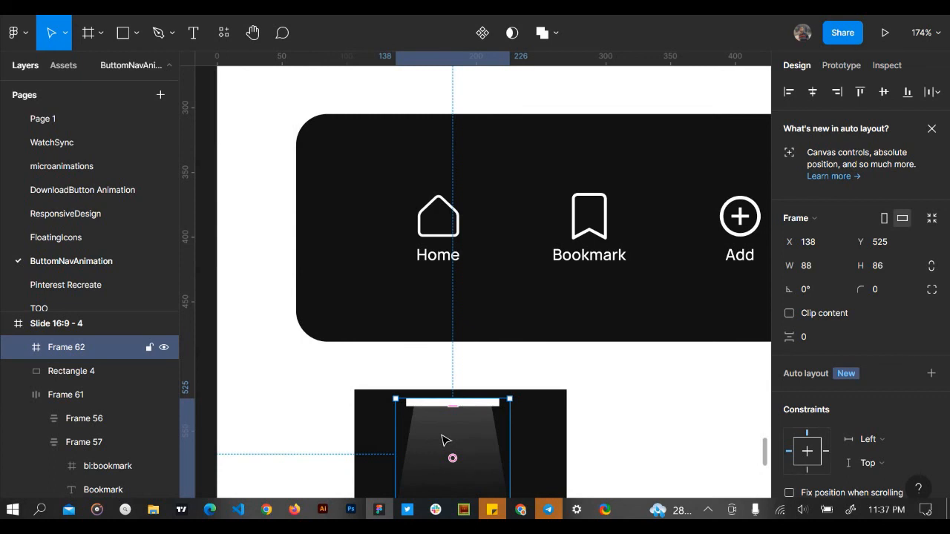
left_click_drag(442, 441, 523, 236)
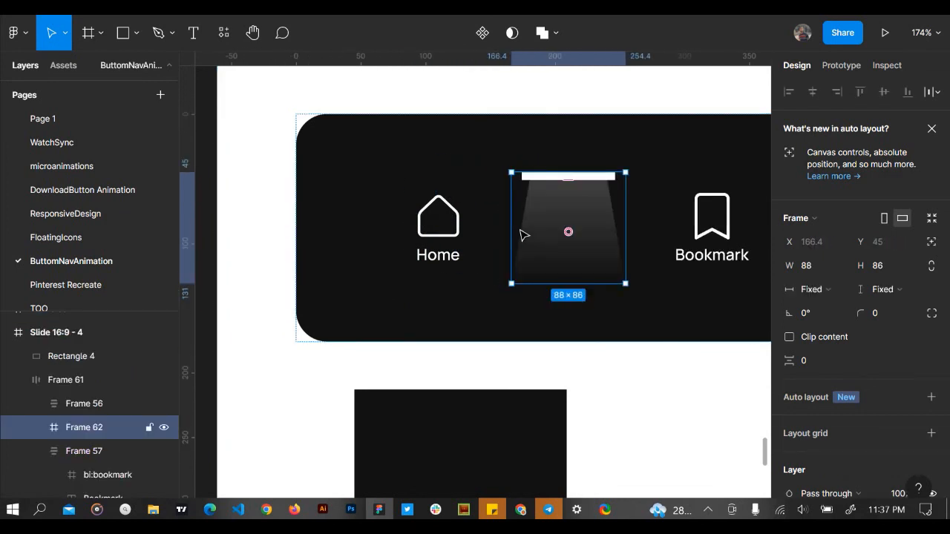
key("ctrl+z")
Place a copy of the strip-and-beam frame in the lower navigation bar between Home and Bookmark and give it absolute position
scroll(522, 233, "down", 3)
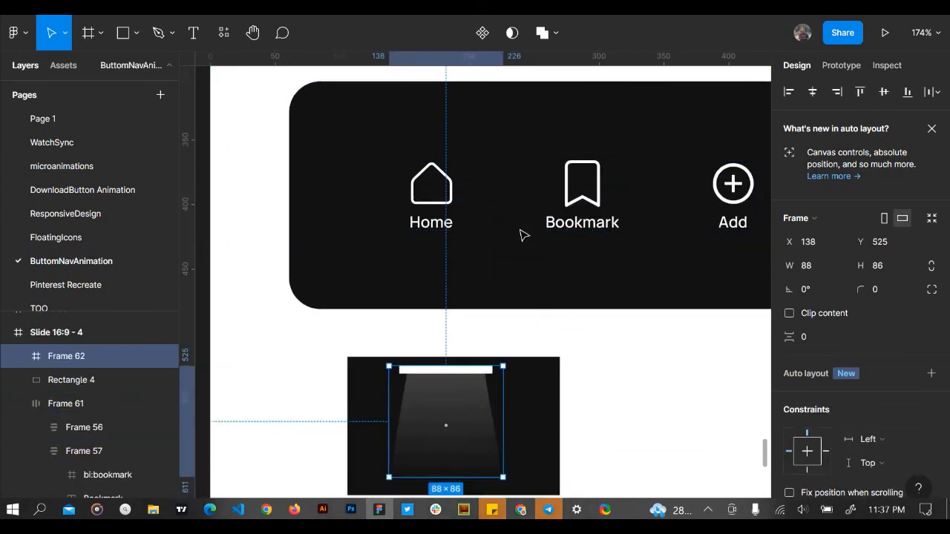
scroll(453, 346, "up", 1)
scroll(450, 344, "down", 3, "ctrl")
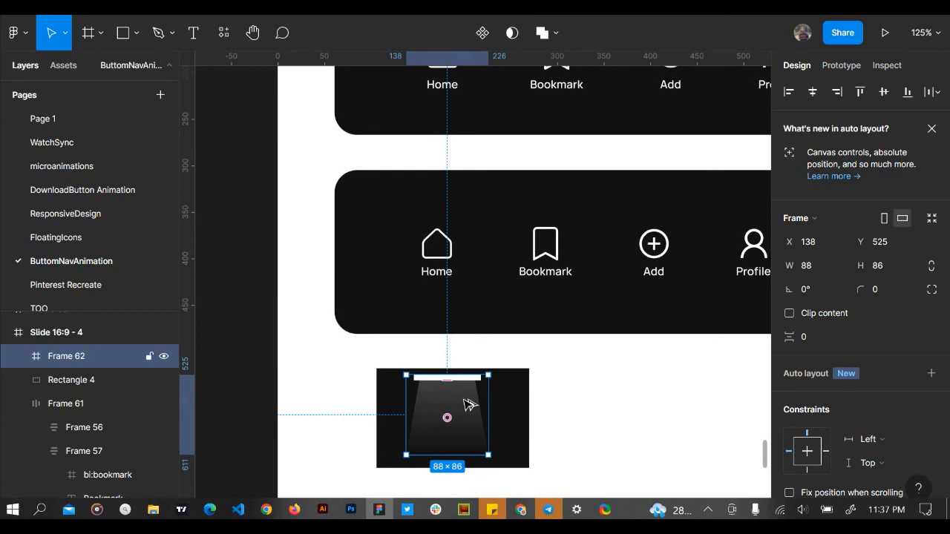
left_click_drag(468, 405, 489, 252)
scroll(567, 260, "right", 3)
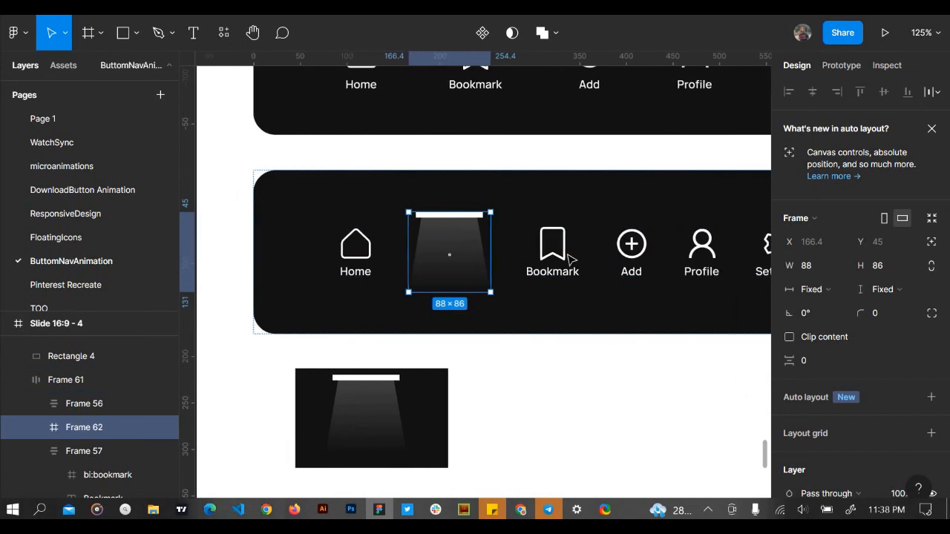
scroll(570, 275, "up", 3)
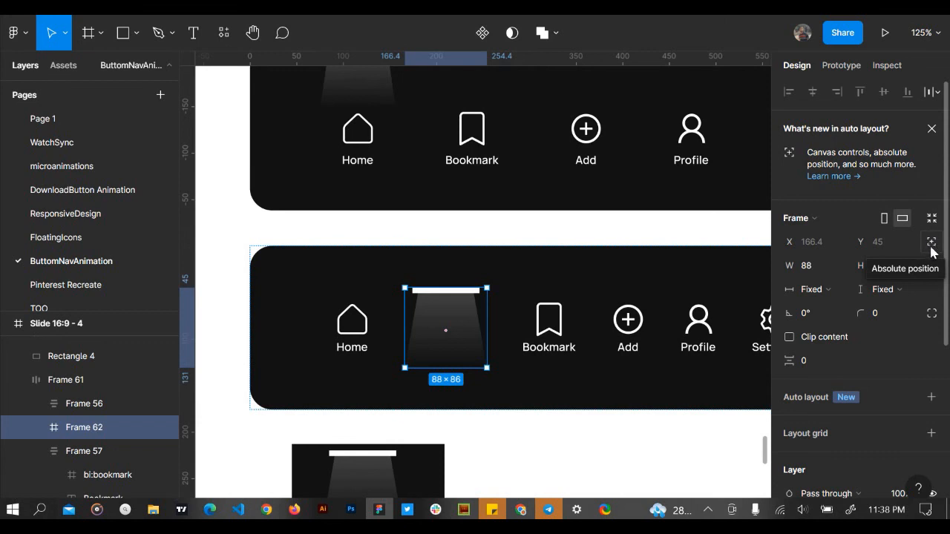
left_click(928, 247)
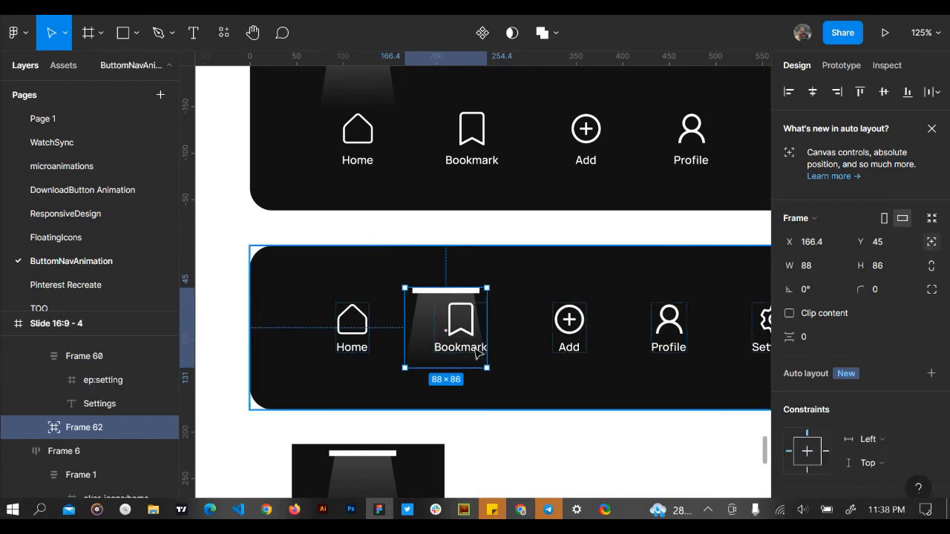
scroll(497, 368, "right", 5)
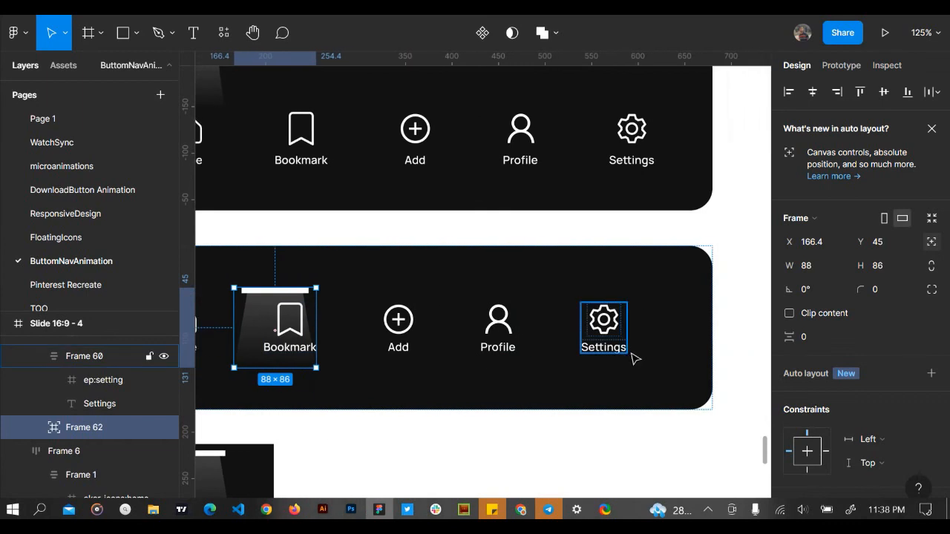
scroll(632, 357, "left", 5)
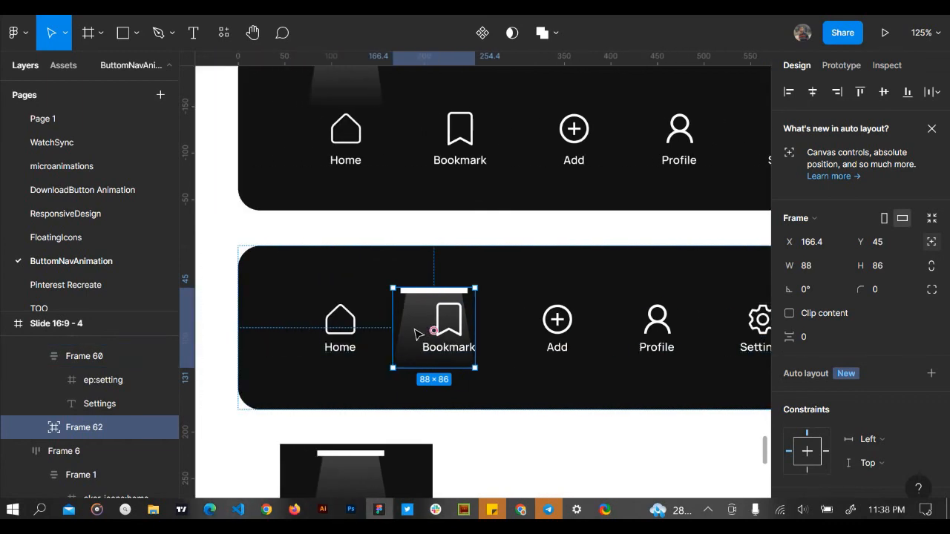
left_click_drag(416, 333, 332, 316)
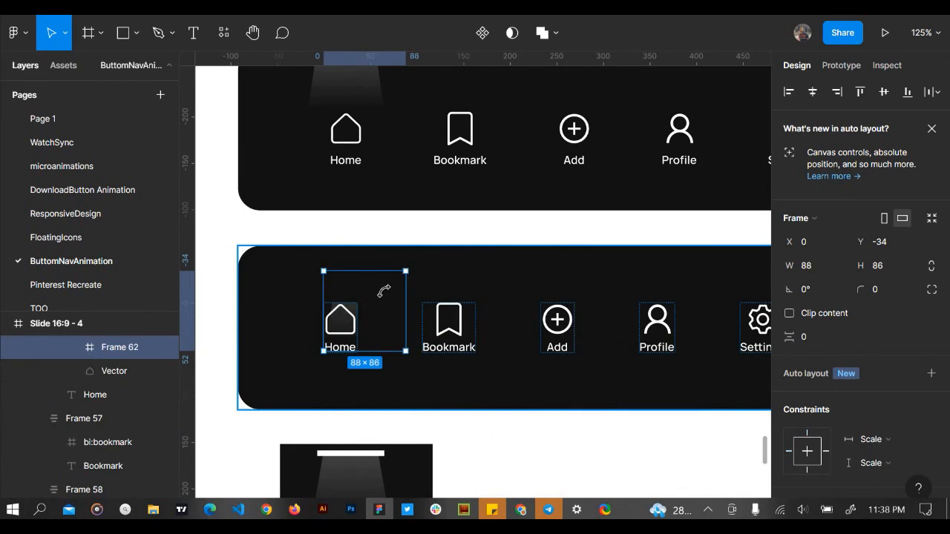
key("ctrl+z")
Place the spotlight frame above the Home icon at X 66 and align it to the top edge of the lower navigation bar
left_click_drag(426, 312, 375, 265)
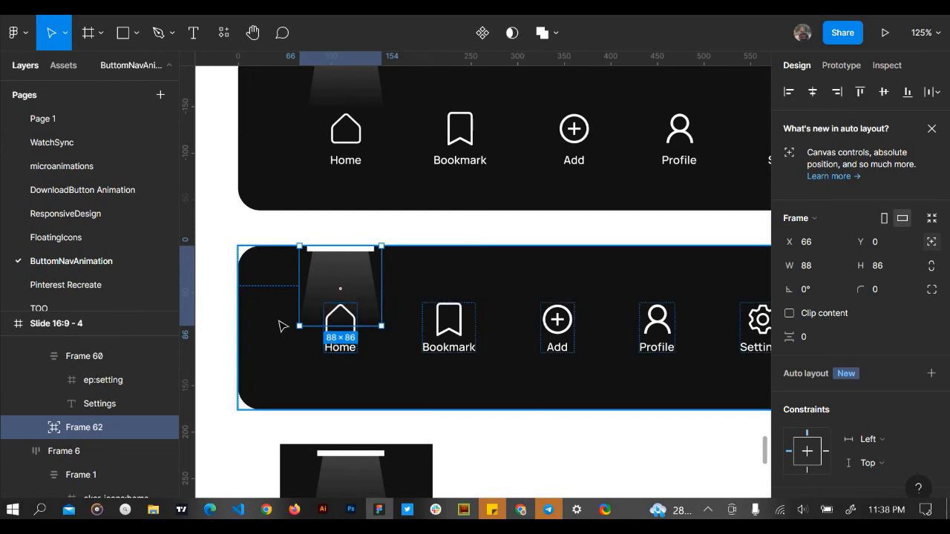
scroll(294, 290, "up", 5)
left_click_drag(376, 253, 374, 288)
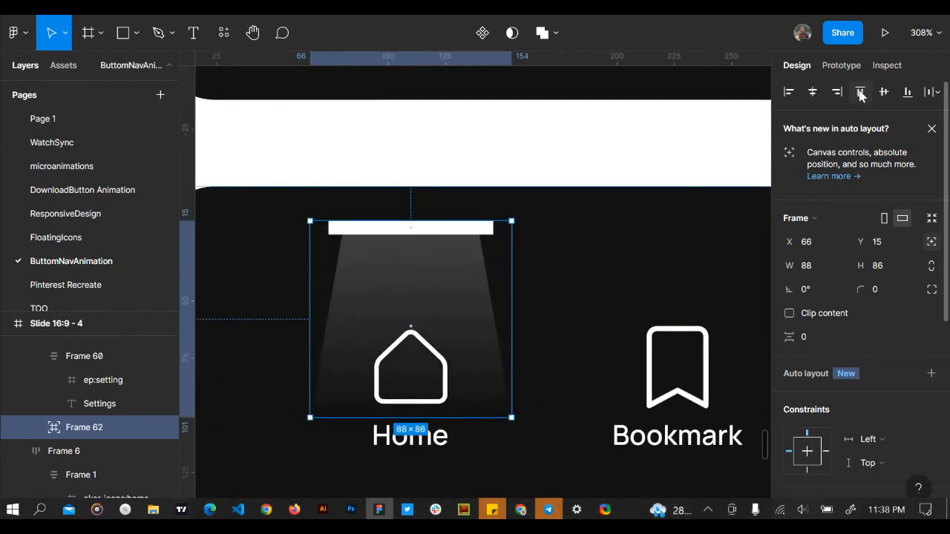
left_click(860, 92)
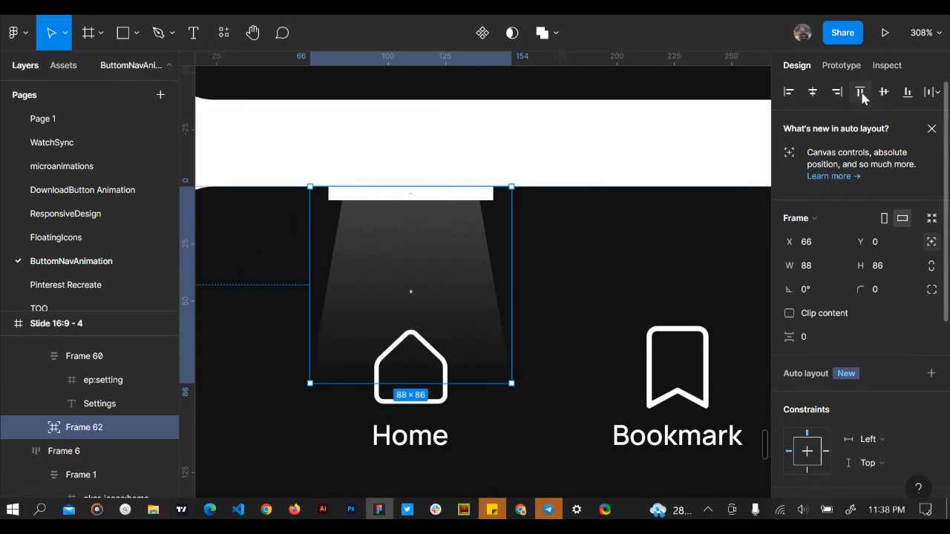
scroll(467, 289, "down", 5)
scroll(467, 290, "right", 1)
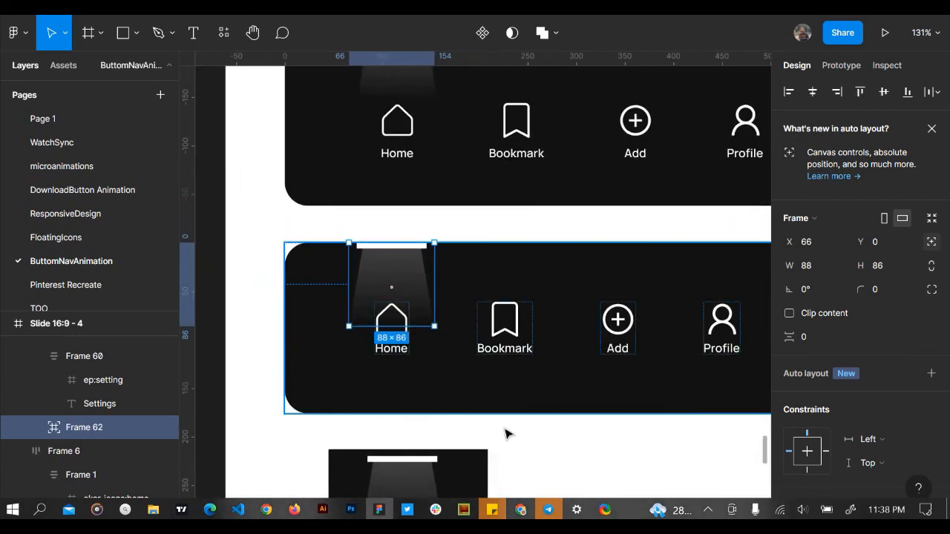
left_click(522, 460)
scroll(522, 461, "down", 3)
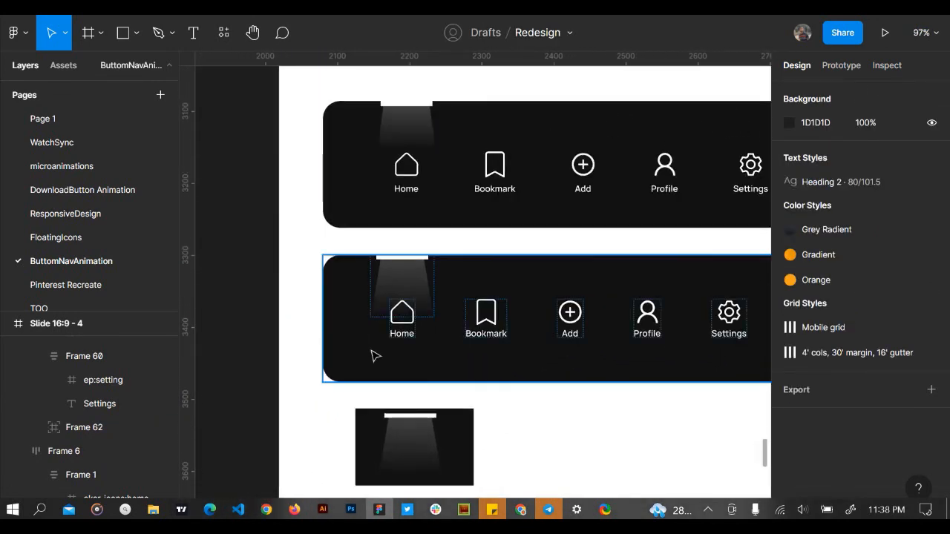
scroll(382, 334, "right", 3)
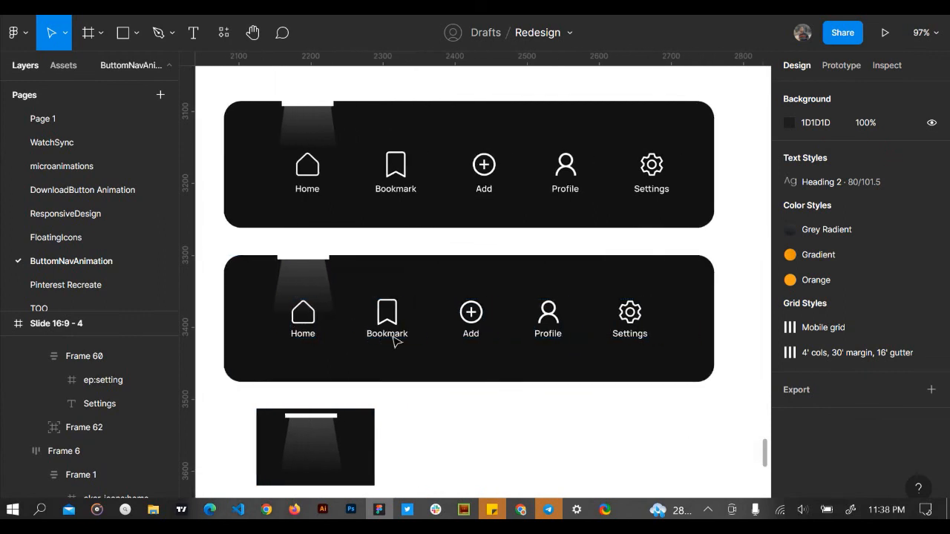
Duplicate the Home spotlight along the bar at 117 px intervals to give Bookmark, Add, Profile and Settings a copy each
scroll(301, 310, "up", 3)
scroll(303, 289, "up", 2)
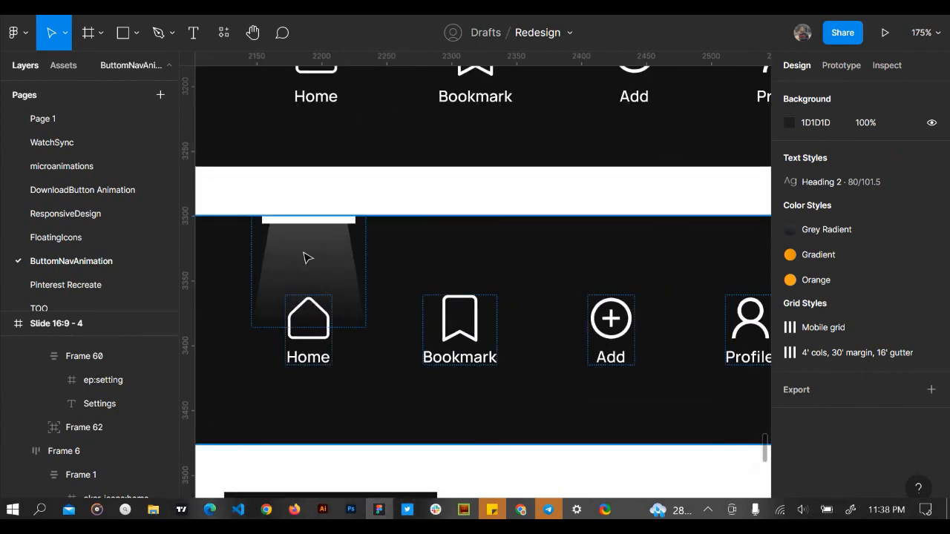
left_click(308, 257)
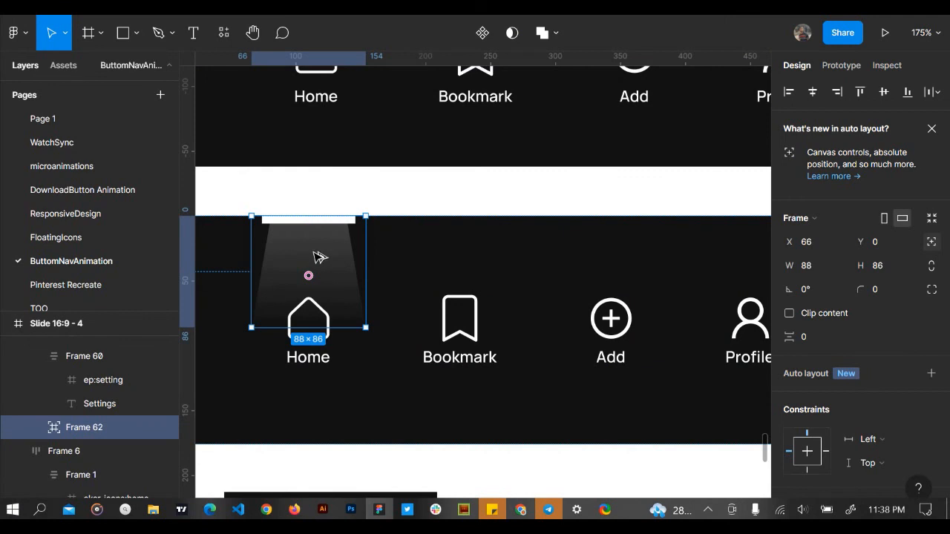
left_click_drag(319, 257, 458, 253, "alt")
key("ctrl+d")
scroll(458, 253, "right", 5)
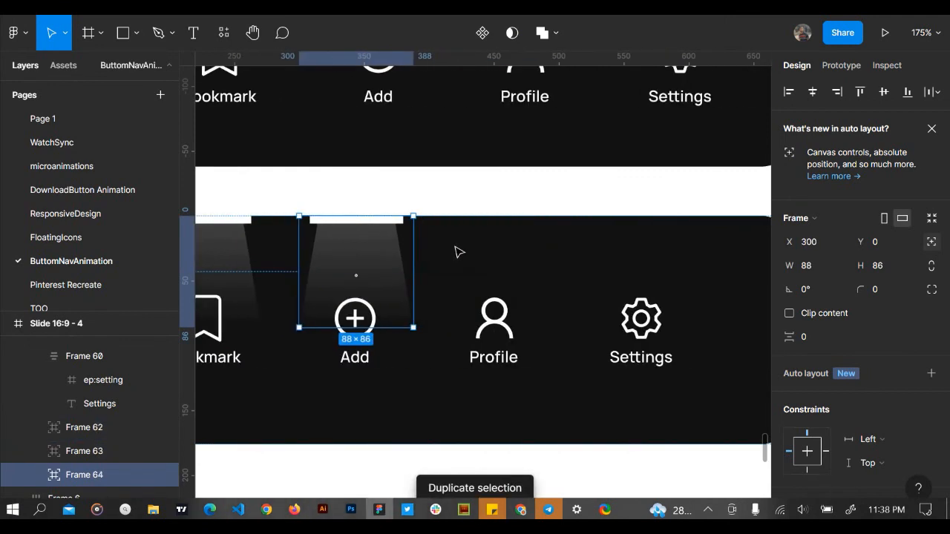
key("ctrl+s")
key("ctrl+d")
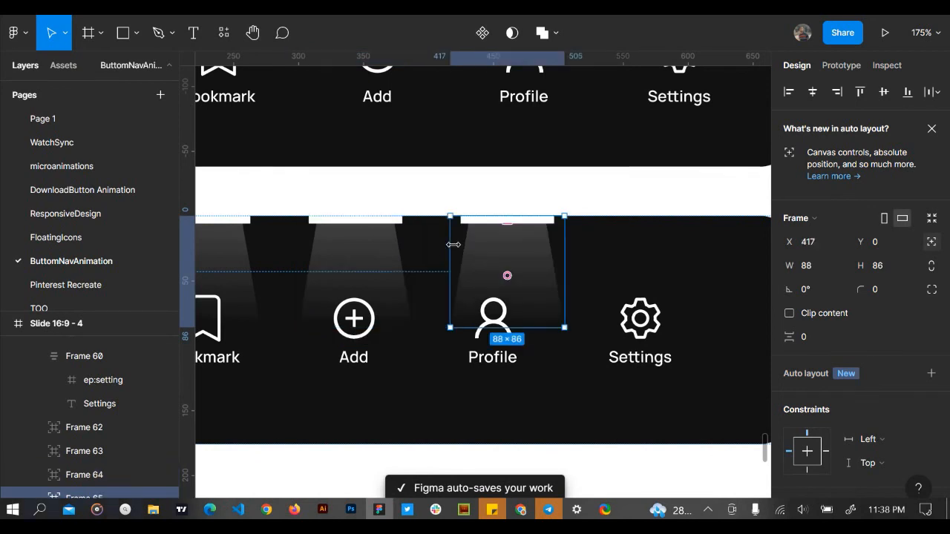
key("ctrl+d")
scroll(537, 310, "right", 5)
key("ctrl+d")
scroll(534, 309, "left", 10)
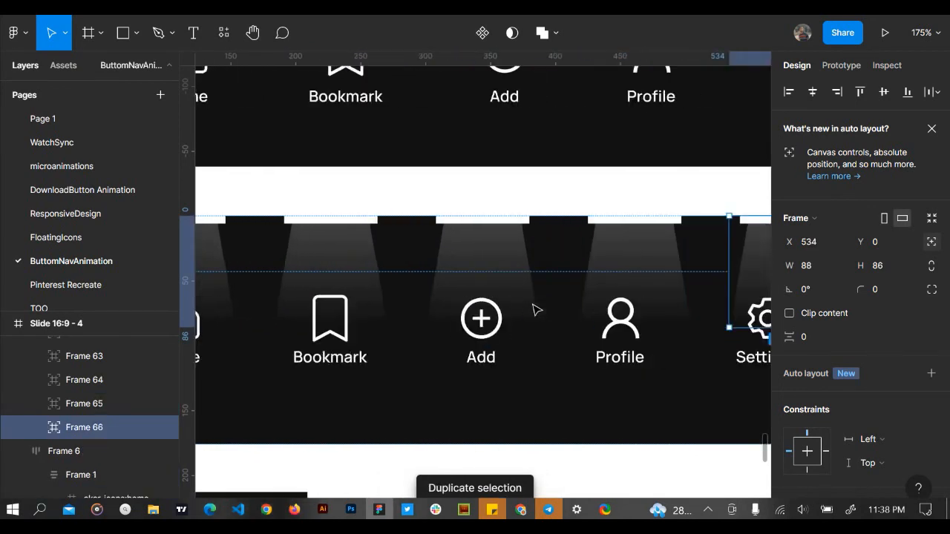
left_click(430, 287)
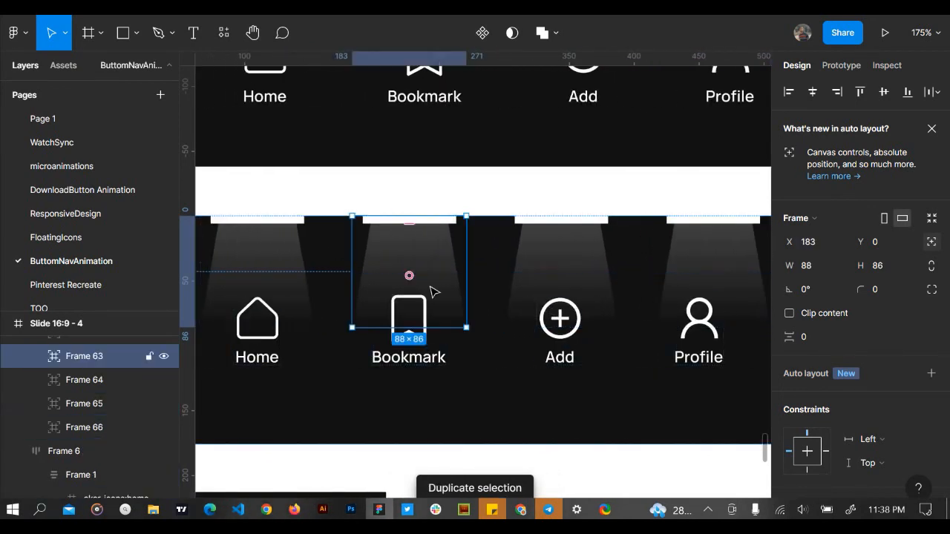
scroll(430, 288, "left", 3)
left_click(362, 277)
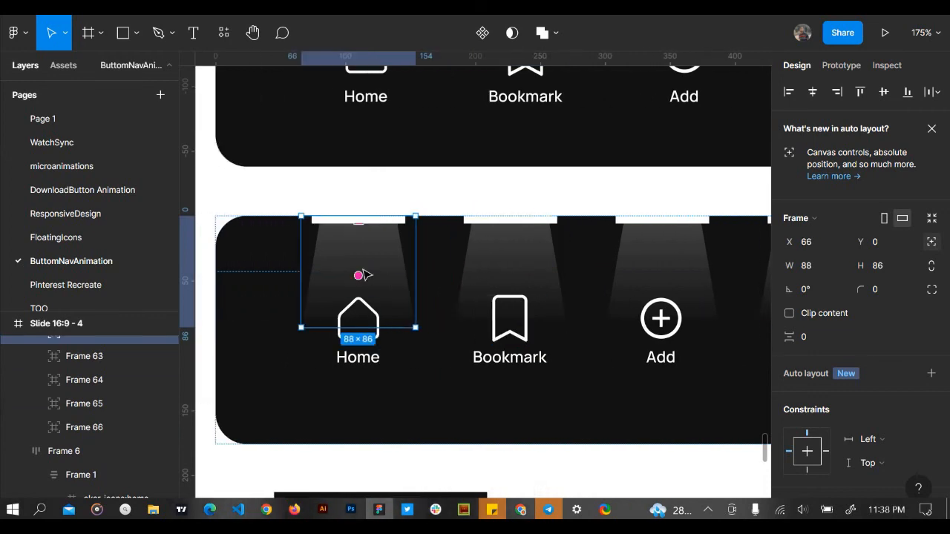
scroll(363, 369, "down", 6)
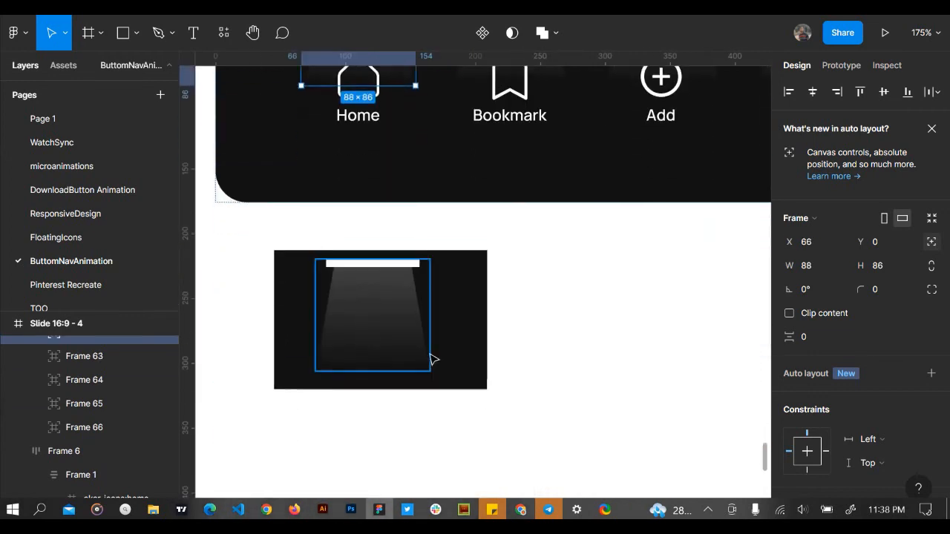
left_click(429, 352)
left_click(469, 328)
scroll(469, 328, "right", 4)
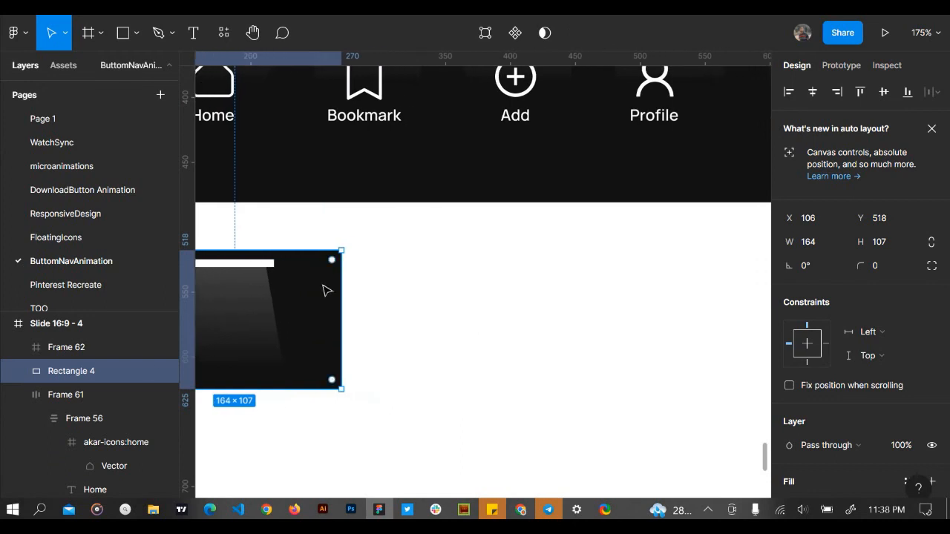
left_click_drag(327, 291, 562, 288)
key("ctrl+d")
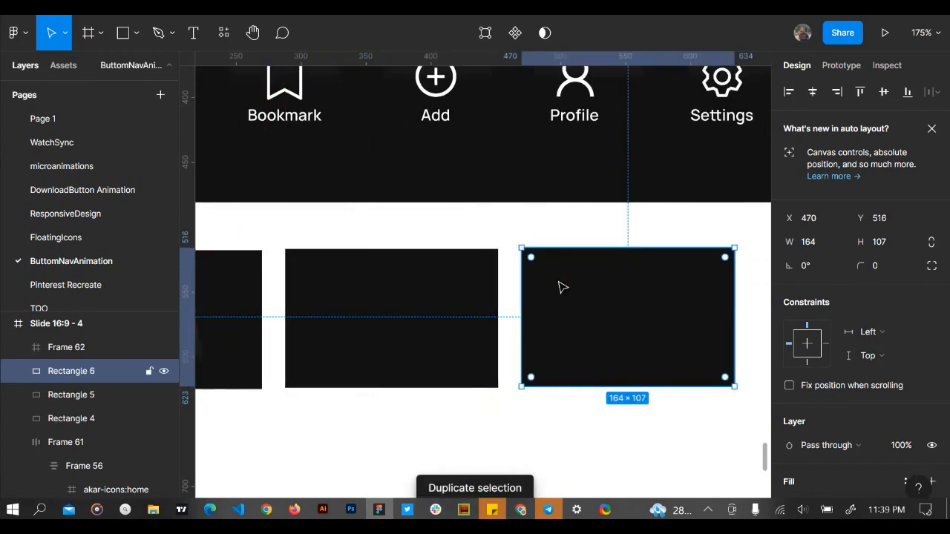
key("ctrl+d")
scroll(562, 288, "down", 5)
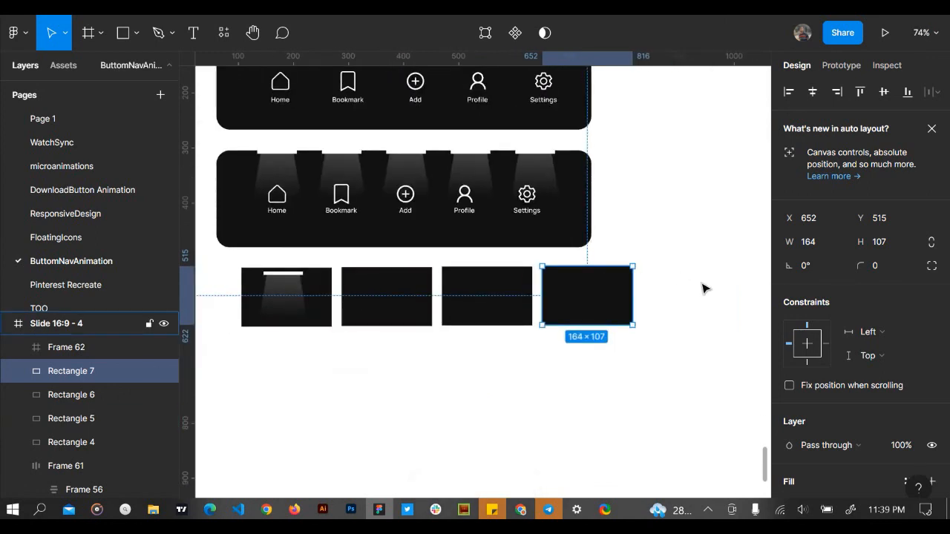
key("Delete")
key("Delete")
key("Delete")
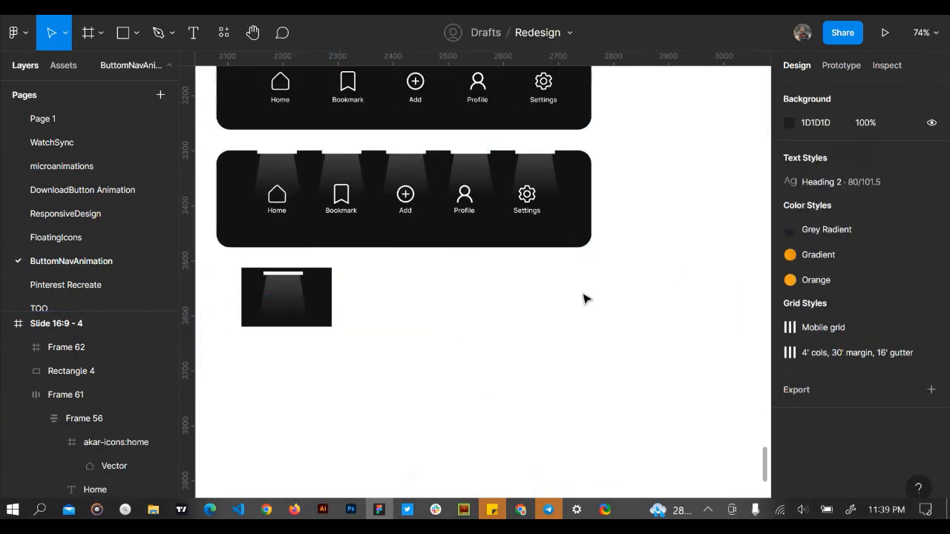
Centre the Bookmark spotlight horizontally over its icon at X 183
scroll(333, 164, "up", 5)
scroll(333, 164, "up", 3)
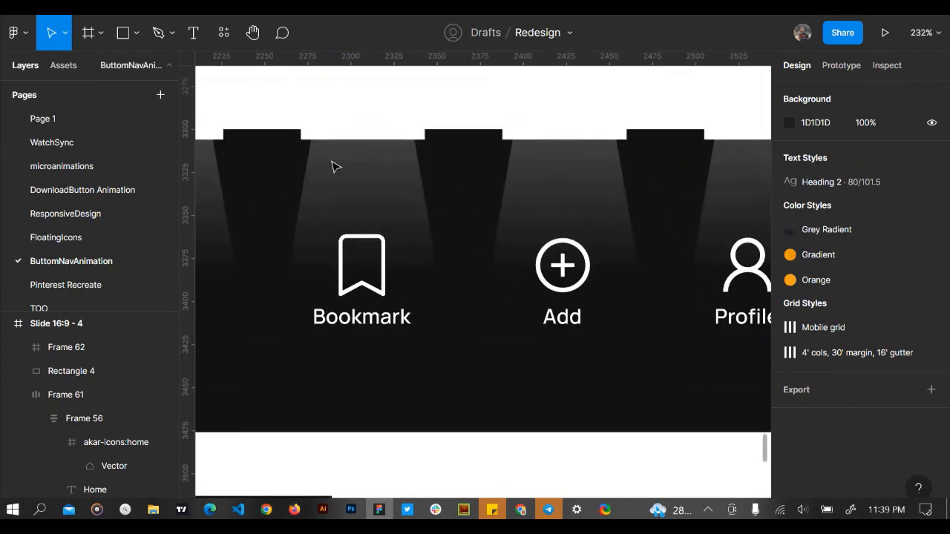
left_click(389, 164)
double_click(389, 163)
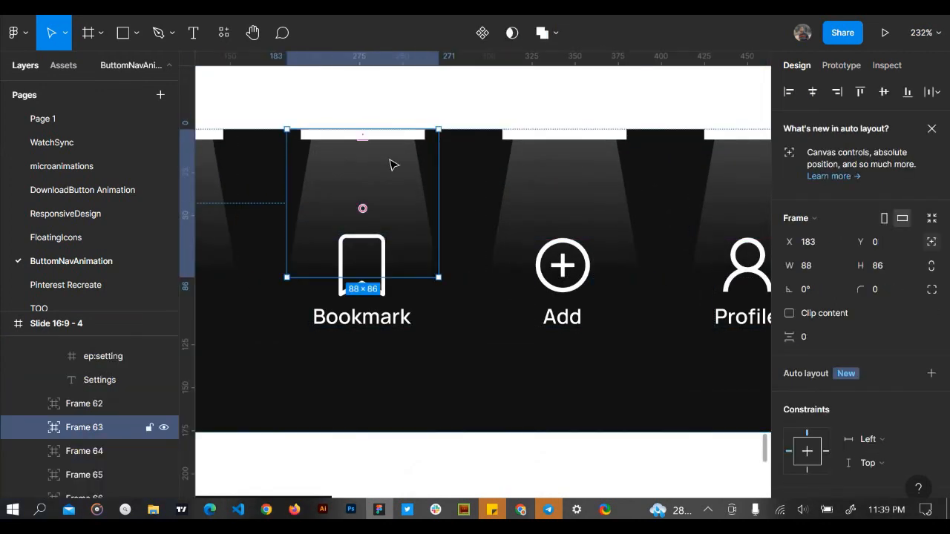
scroll(391, 164, "left", 2)
mouse_move(421, 172)
left_mouse_down()
mouse_move(409, 170)
mouse_move(422, 170)
left_mouse_up()
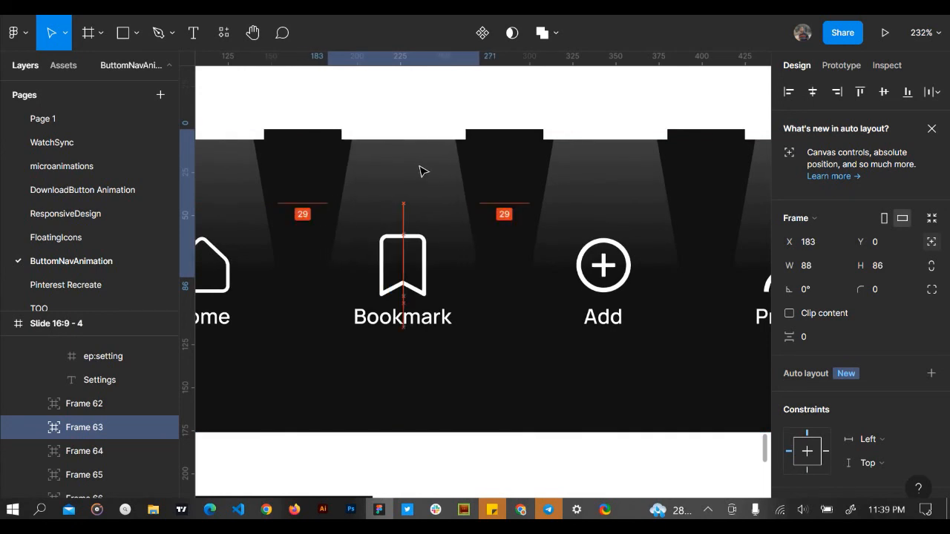
Centre the Add spotlight over its icon by shifting it to X 299
scroll(453, 275, "right", 3)
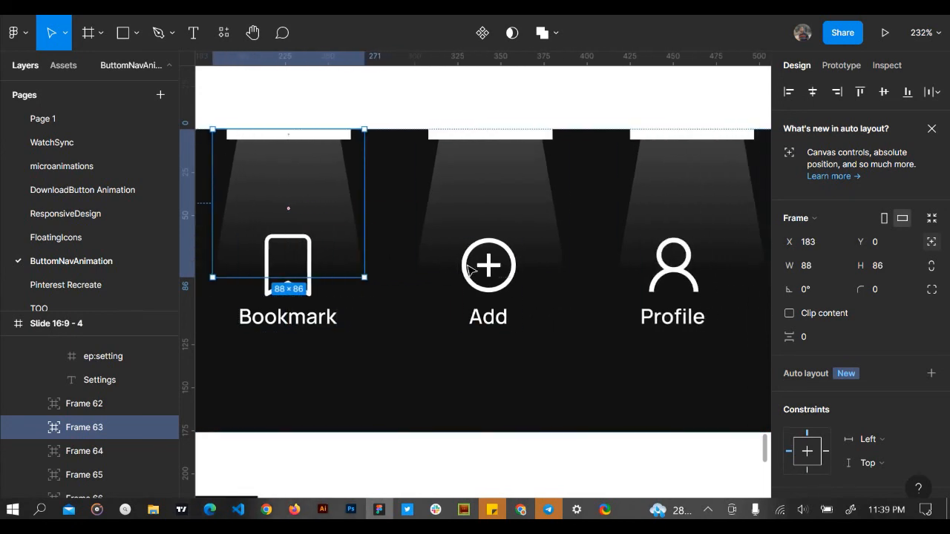
left_click(535, 231)
mouse_move(531, 197)
left_mouse_down()
mouse_move(541, 195)
mouse_move(530, 196)
left_mouse_up()
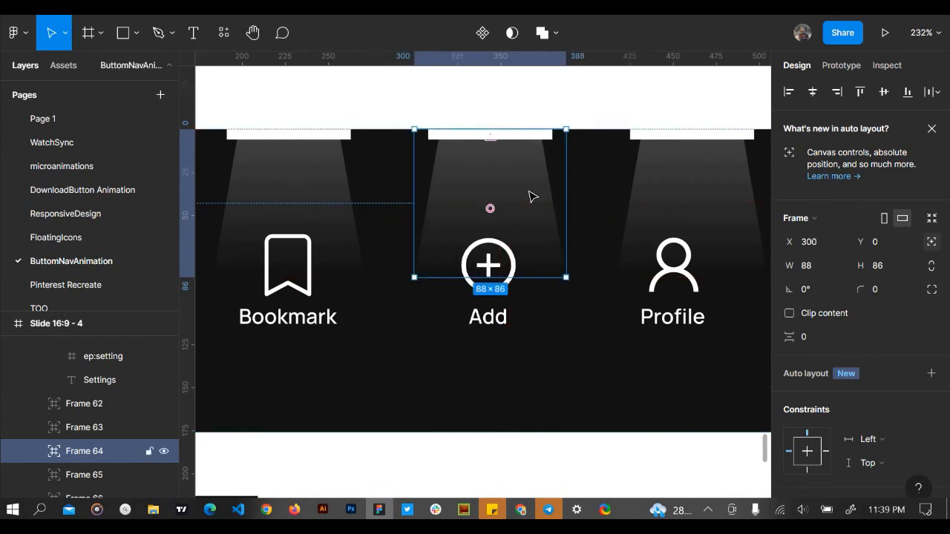
left_click_drag(504, 255, 503, 255)
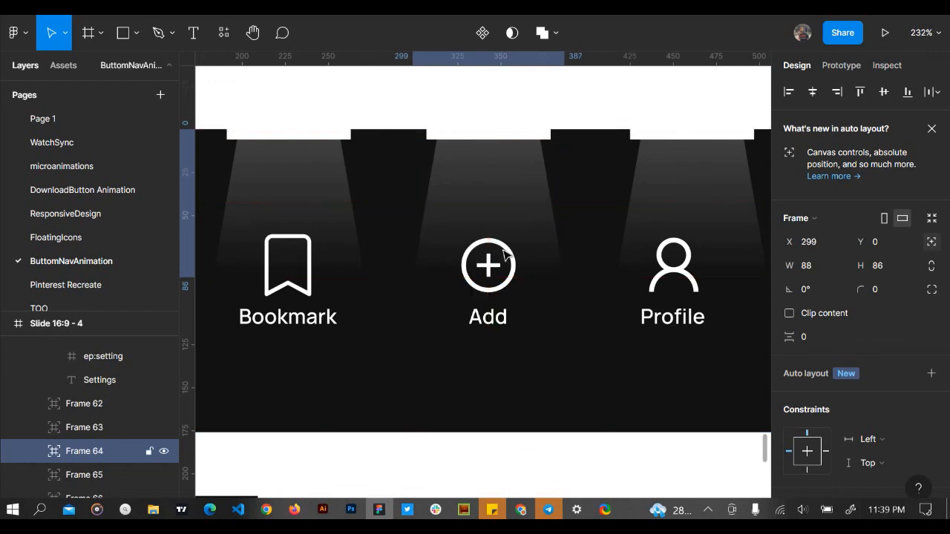
Shift the Profile and Settings spotlights left to centre them over their icons, placing the Settings one at X 520
scroll(587, 206, "right", 3)
left_click(587, 206)
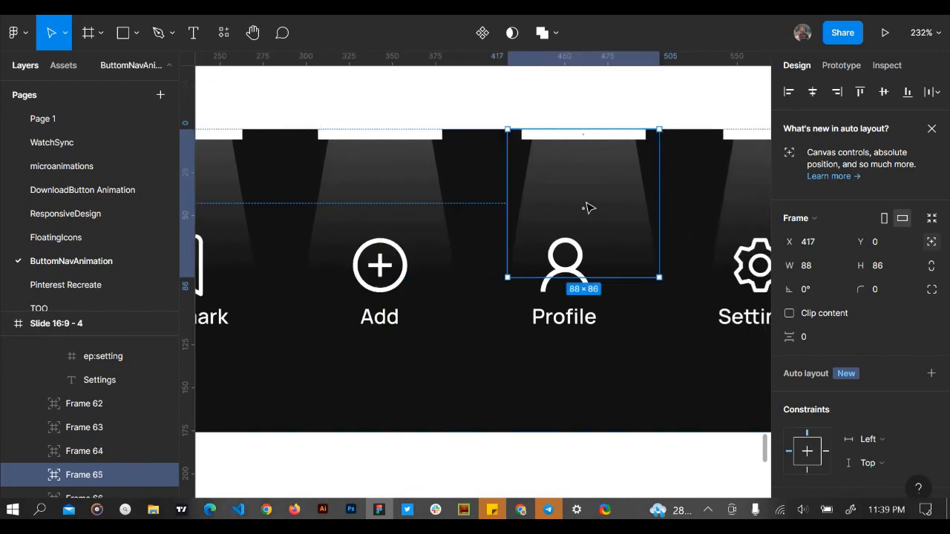
left_click_drag(626, 198, 604, 203)
scroll(604, 204, "right", 5)
left_click(627, 195)
scroll(604, 203, "down", 5)
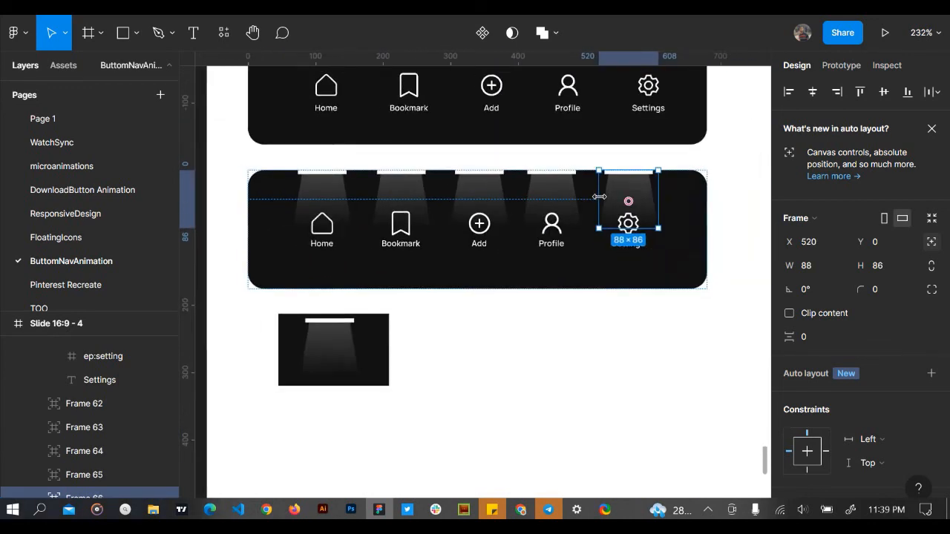
left_click(582, 328)
Move the spare spotlight and its black rectangle out of the slide onto the empty canvas just above it
scroll(582, 327, "up", 2)
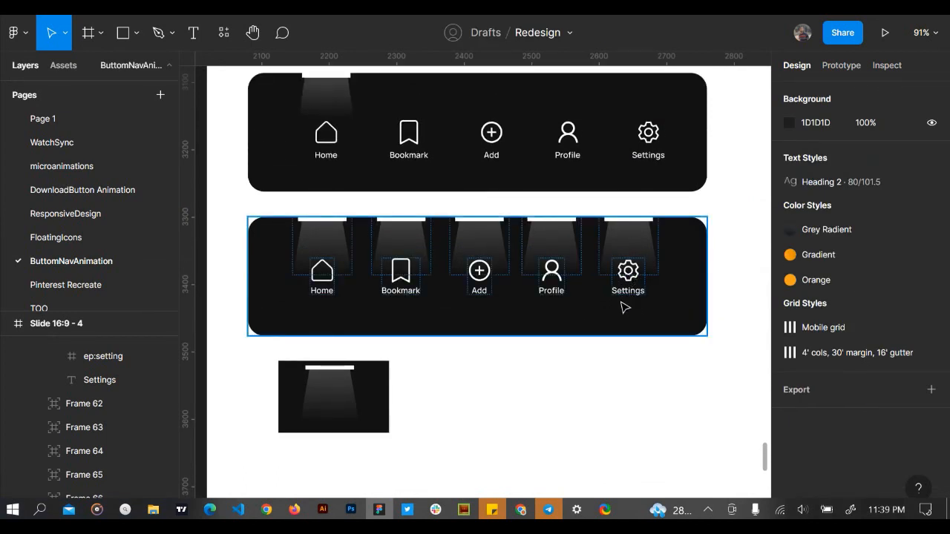
scroll(623, 305, "up", 5)
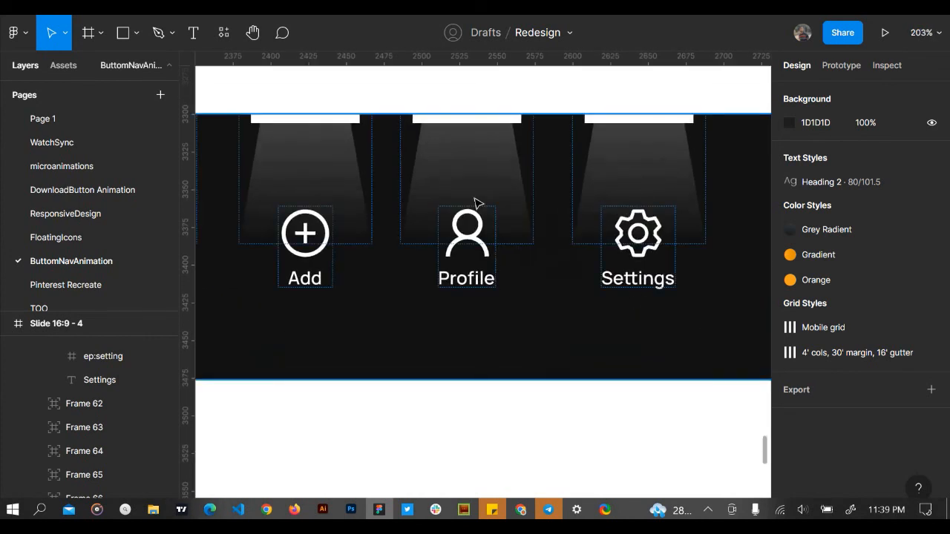
scroll(476, 201, "left", 3)
scroll(476, 201, "down", 4)
scroll(475, 201, "up", 1)
scroll(476, 202, "left", 2)
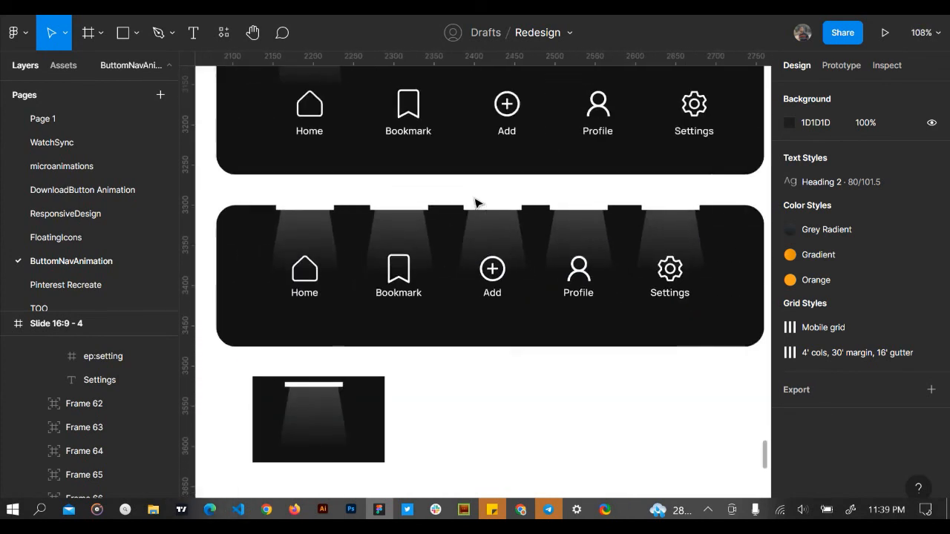
scroll(411, 418, "down", 4)
left_click_drag(450, 398, 343, 163)
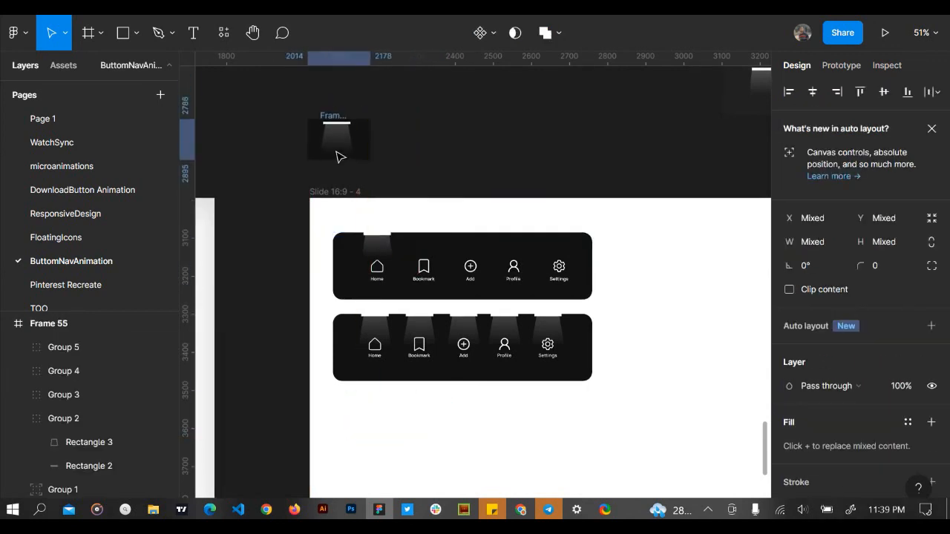
left_click(406, 378)
left_click(408, 417)
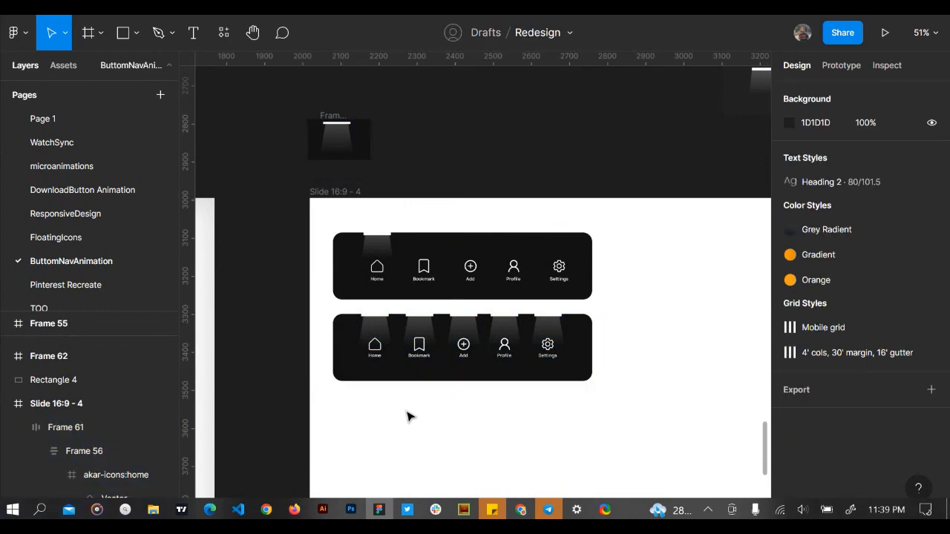
scroll(408, 416, "up", 5)
scroll(308, 432, "down", 2)
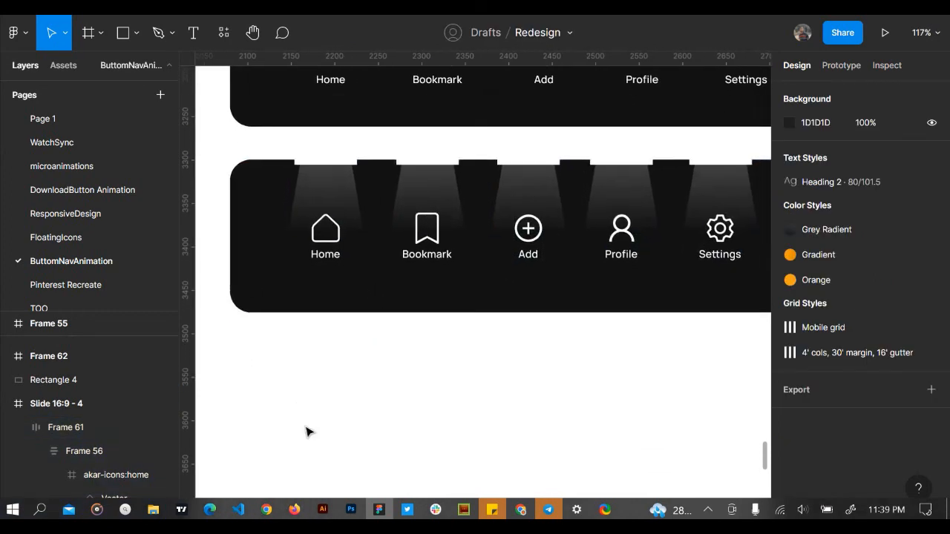
Try to move the Home label out of its icon frame in the lower navigation bar, and undo the move
scroll(316, 379, "up", 3)
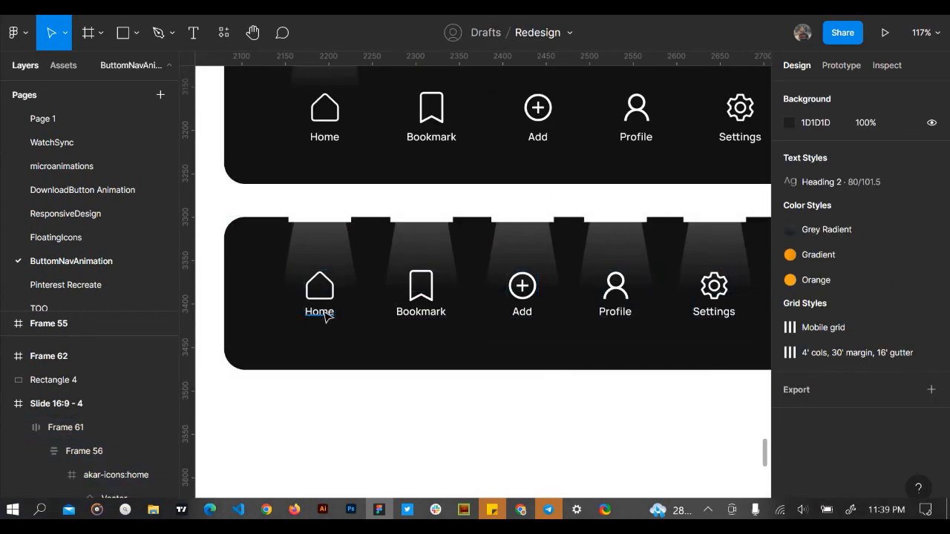
left_click(324, 315)
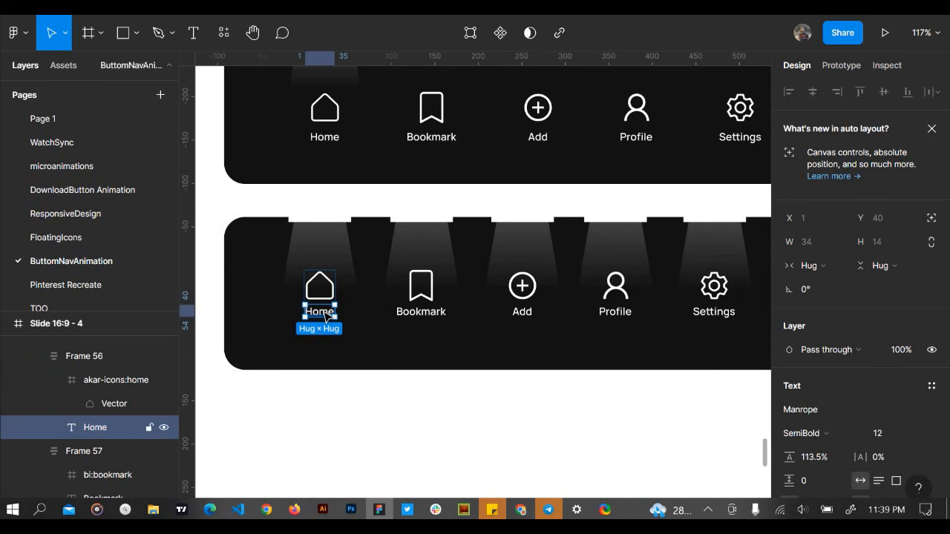
left_click_drag(325, 314, 303, 354)
key("ctrl+z")
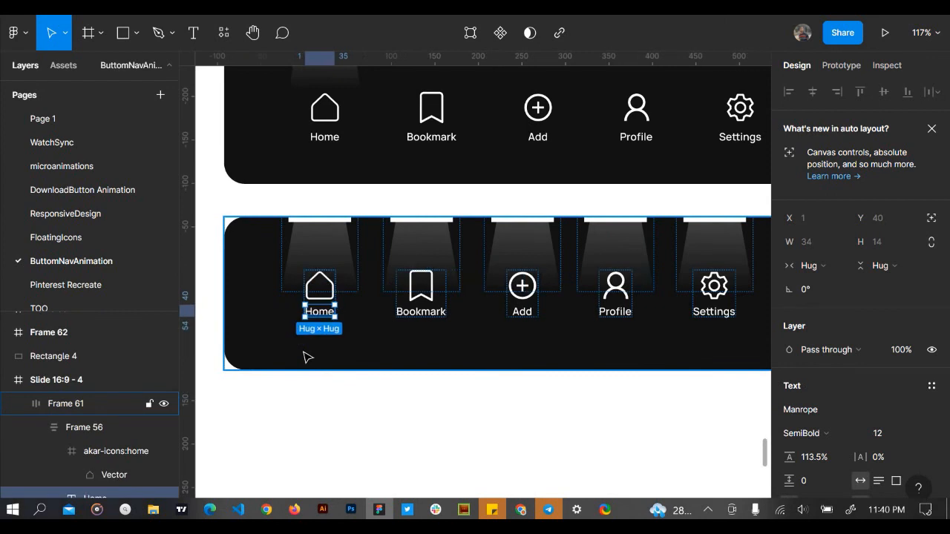
left_click(321, 430)
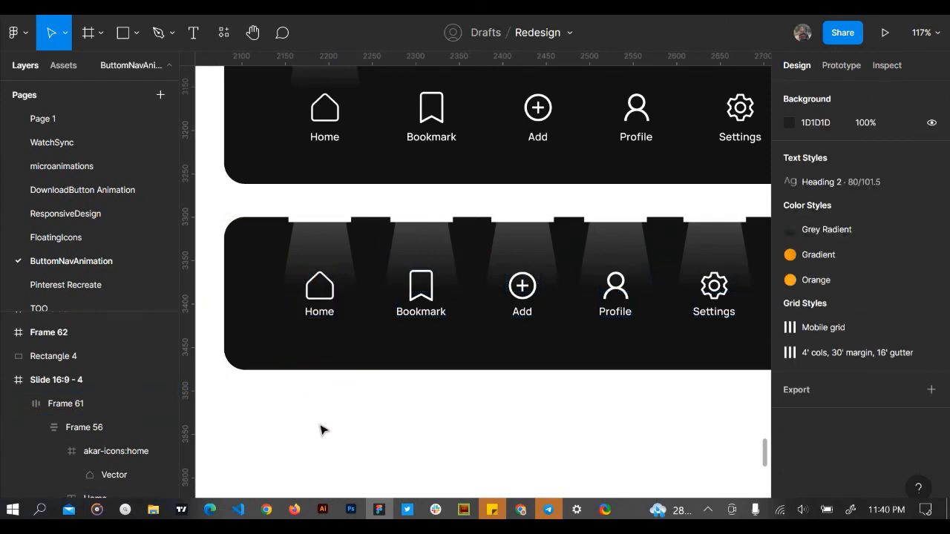
scroll(320, 430, "right", 1)
left_click(287, 363)
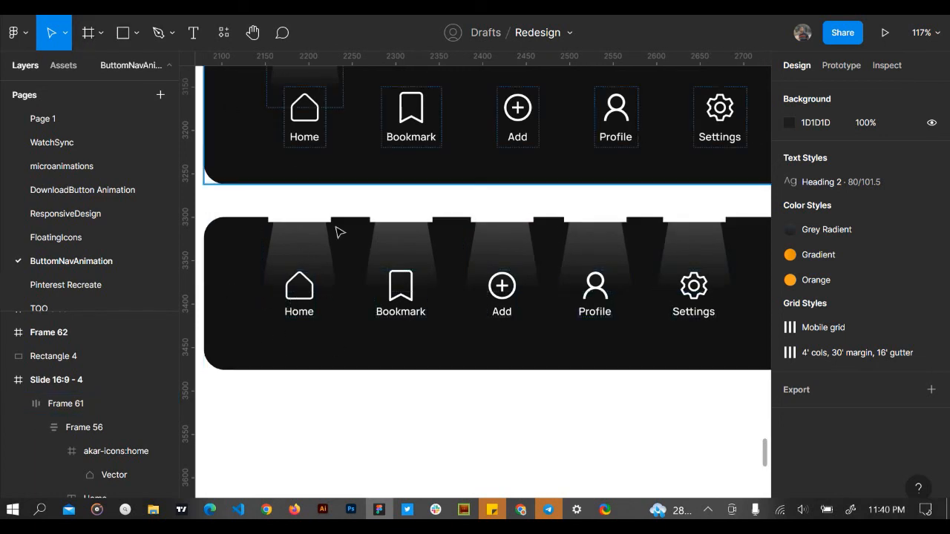
left_click(288, 308)
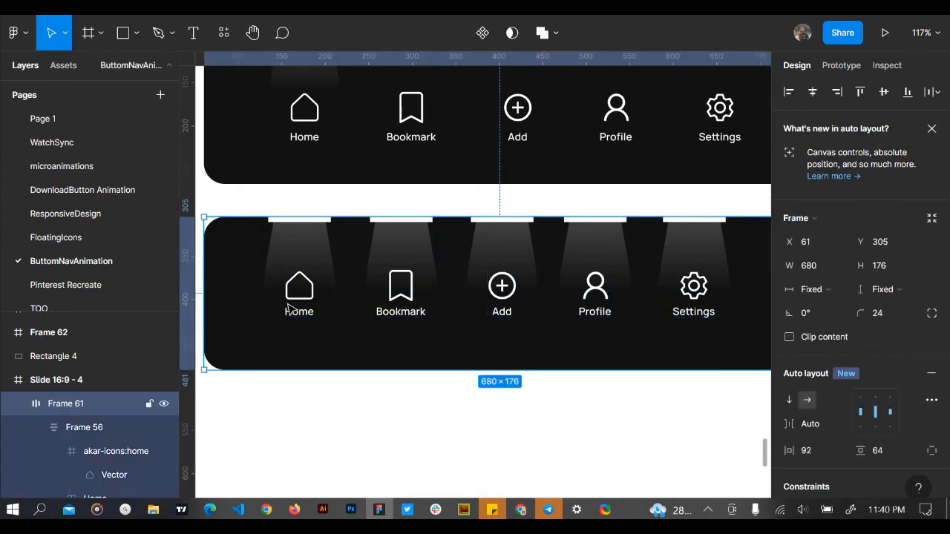
left_click(290, 306)
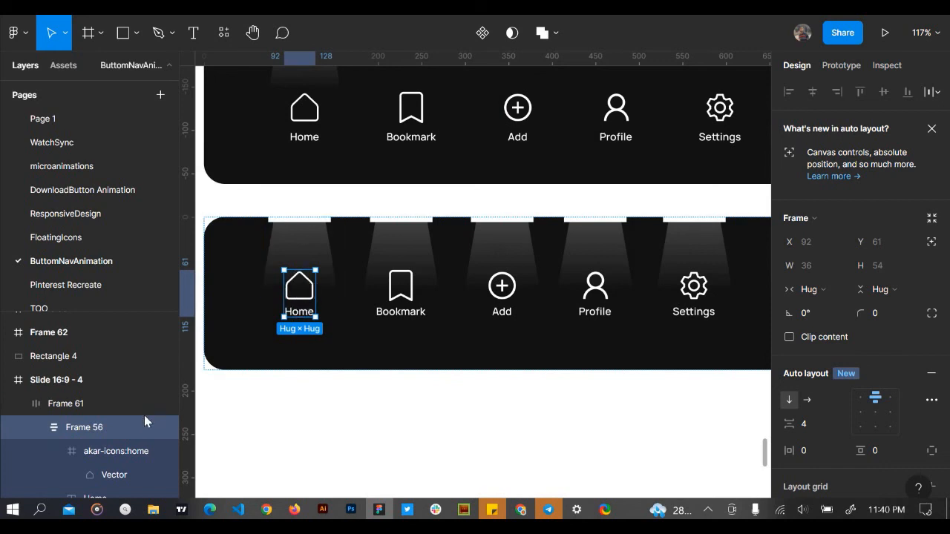
scroll(80, 440, "down", 2)
right_click(80, 439)
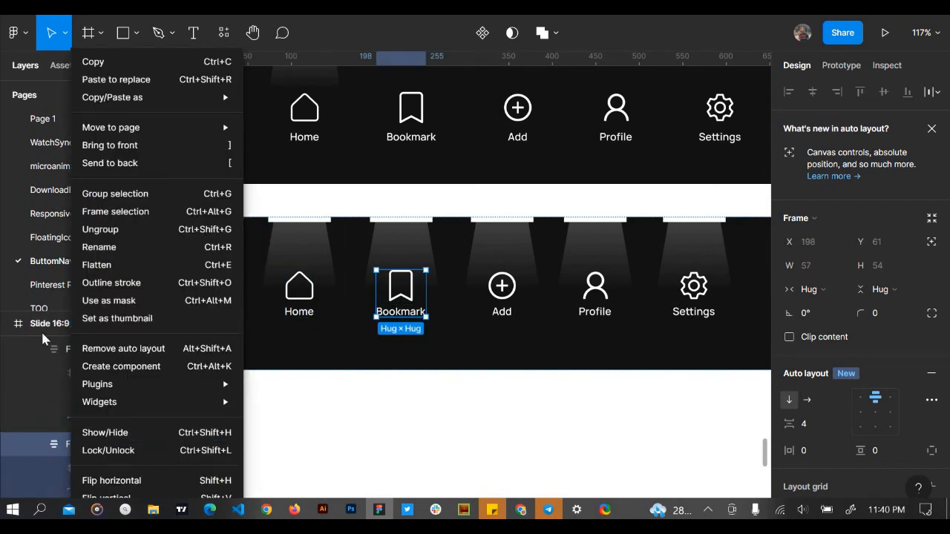
mouse_move(215, 401)
left_click(450, 387)
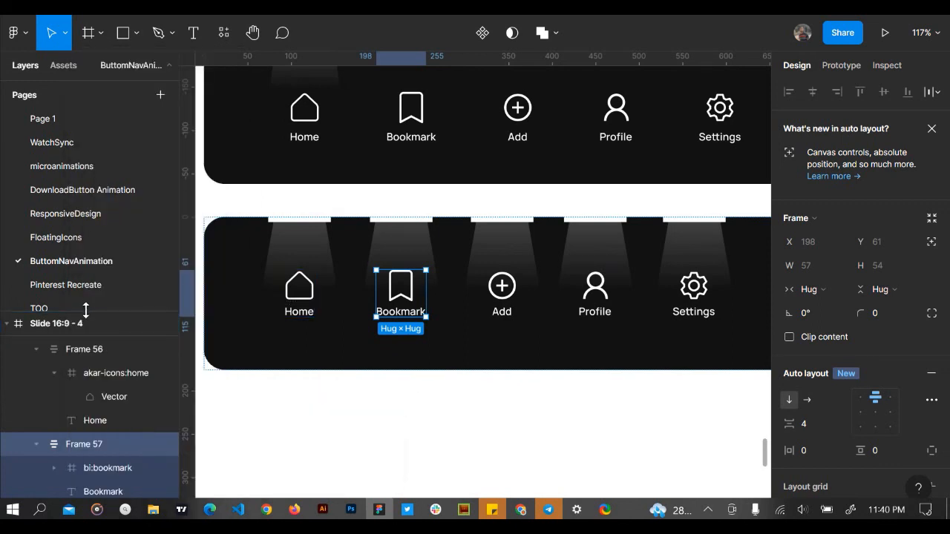
Enlarge the layer list and inspect the icon and label layers inside the lower bar's Home item
left_click_drag(85, 312, 85, 97)
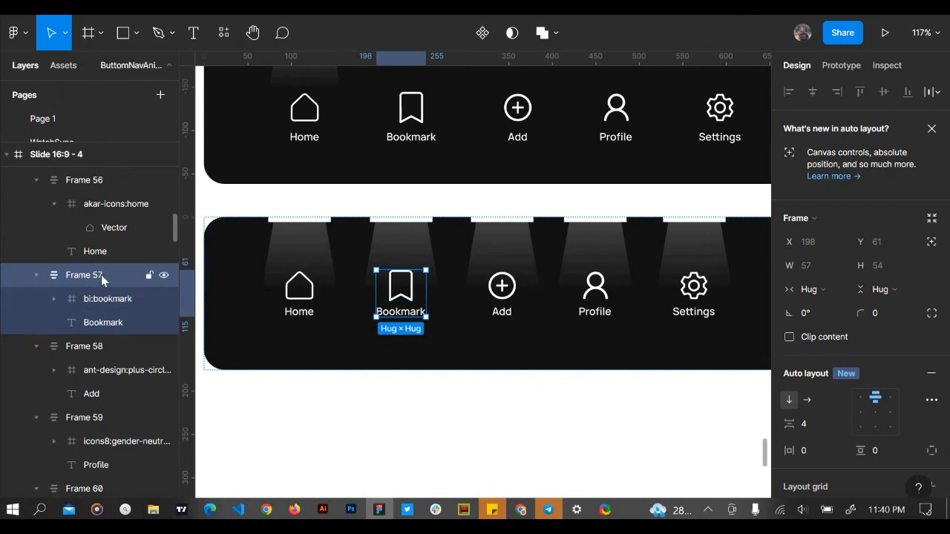
left_click(300, 295)
scroll(82, 260, "up", 2)
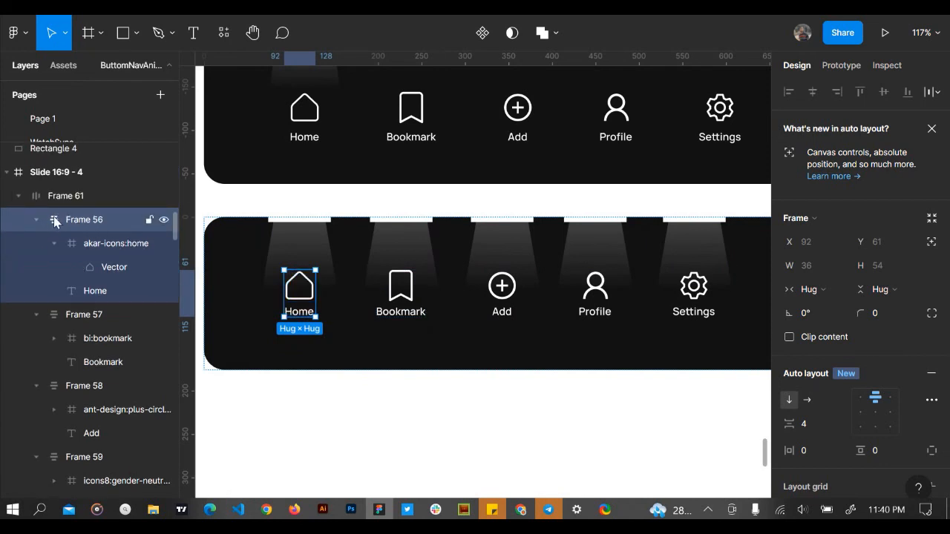
left_click(55, 244)
left_click(90, 245)
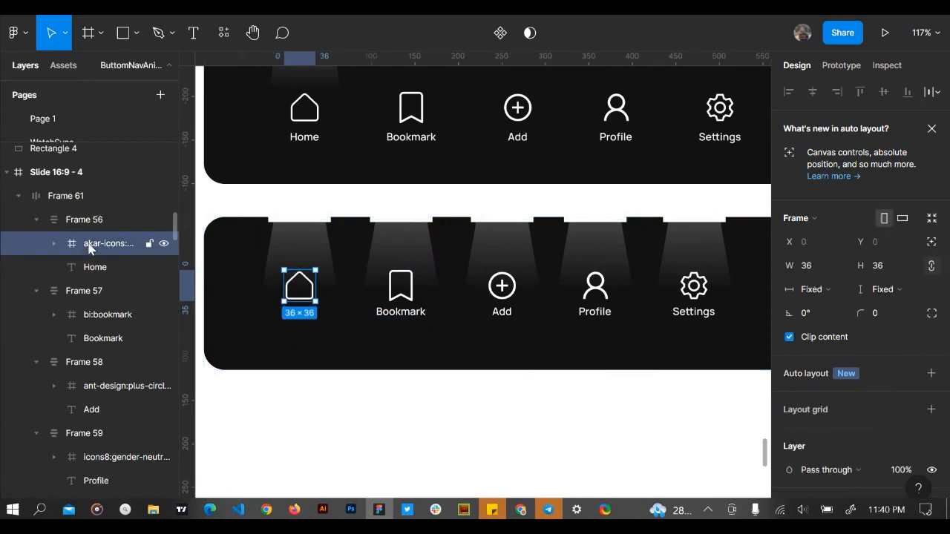
left_click(100, 268)
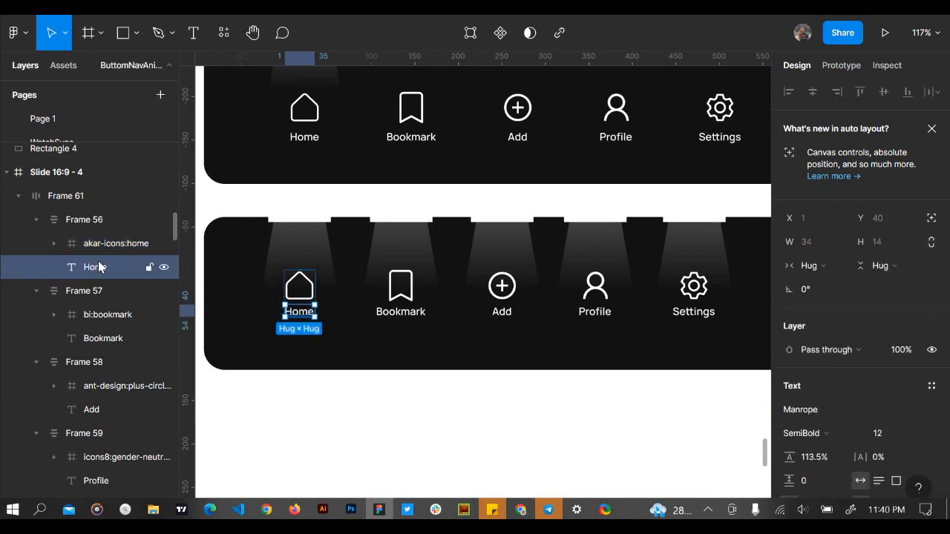
Wrap the Home item's Frame 56 in a new plain frame and ungroup the auto-layout frame inside it
left_click(70, 220)
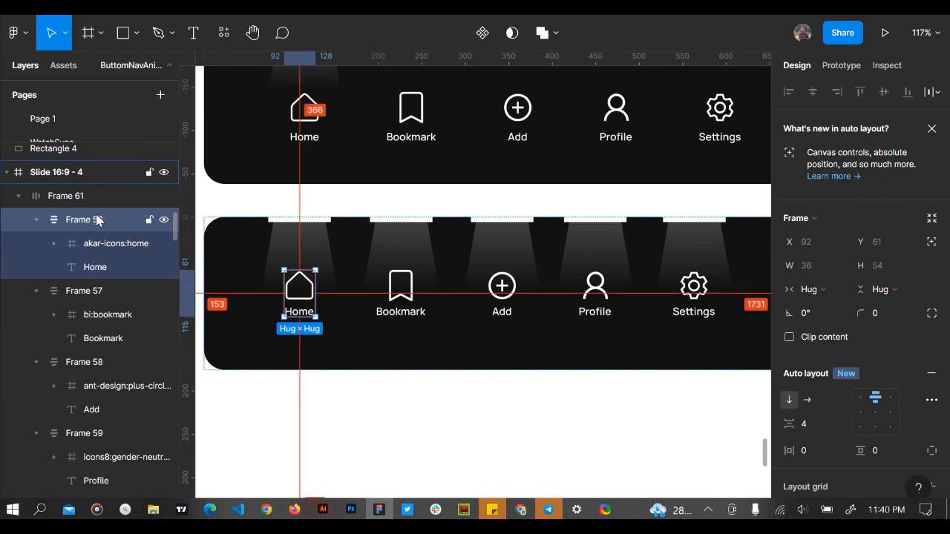
key("ctrl+alt+g")
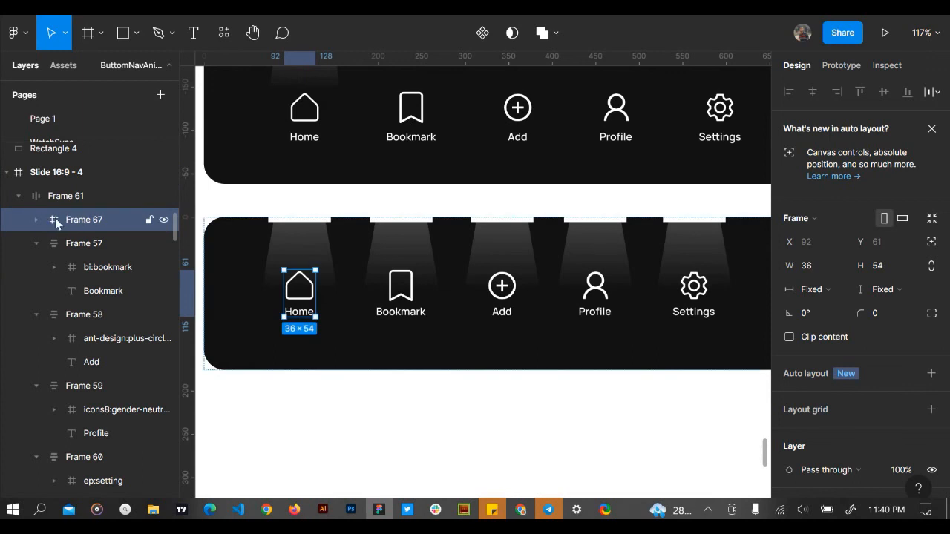
left_click(37, 220)
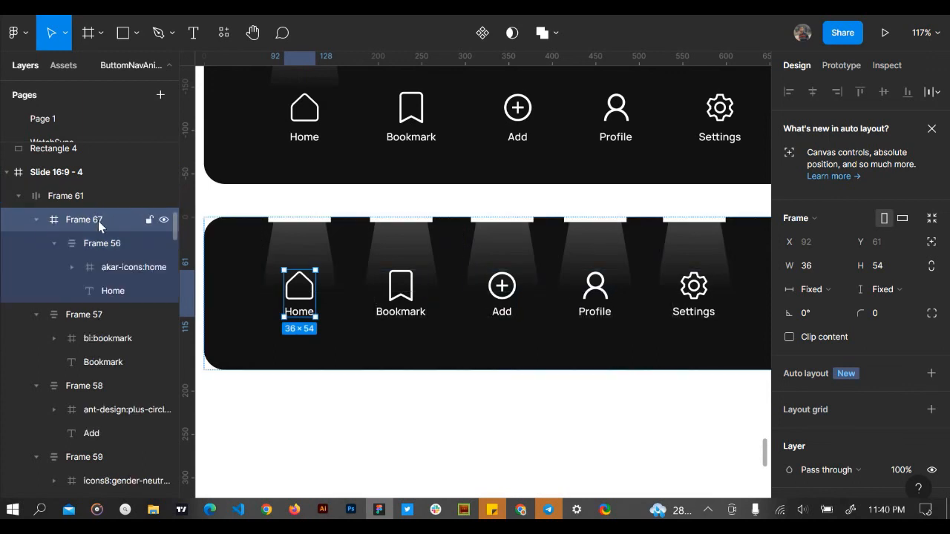
left_click(121, 238)
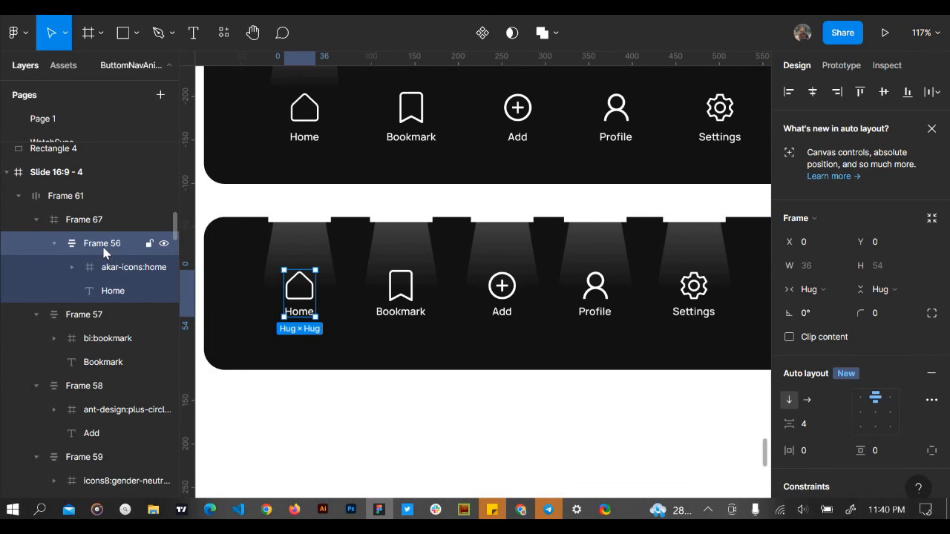
right_click(104, 253)
left_click(124, 231)
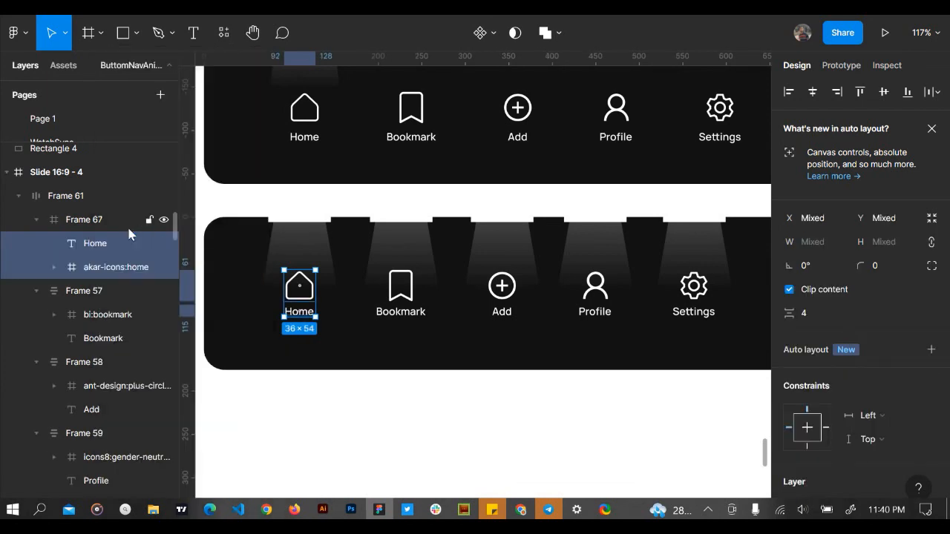
left_click(90, 215)
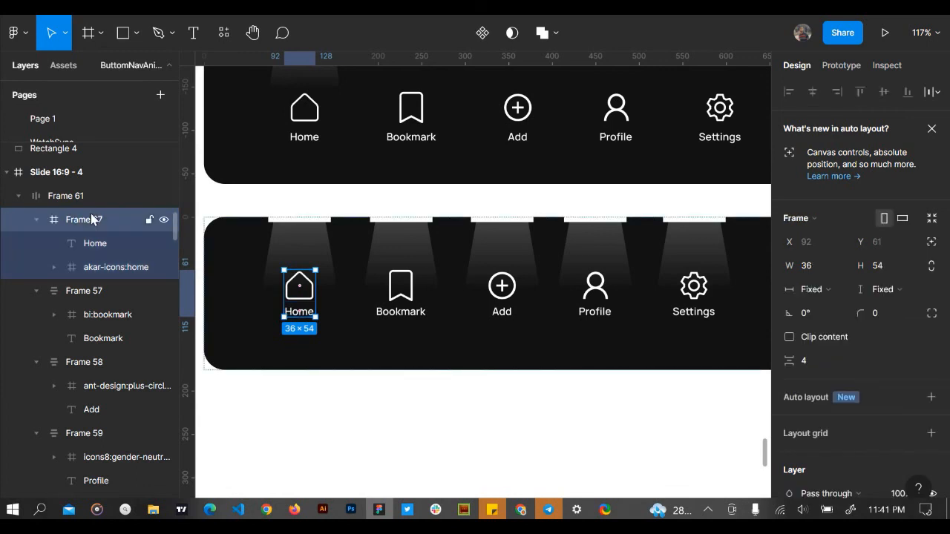
left_click(35, 220)
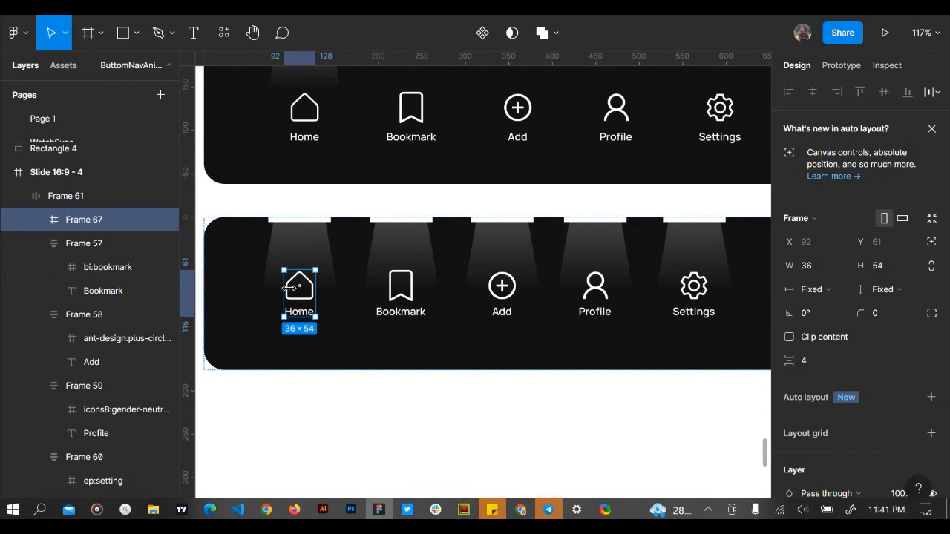
Wrap the Bookmark item's Frame 57 in a plain frame, ungroup the inner auto-layout frame and collapse the result
left_click(106, 249)
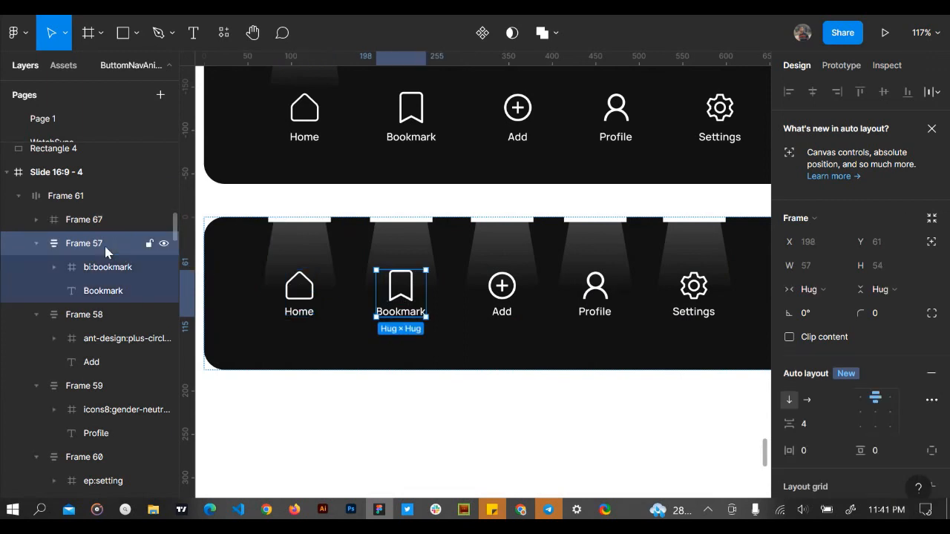
key("ctrl+alt+g")
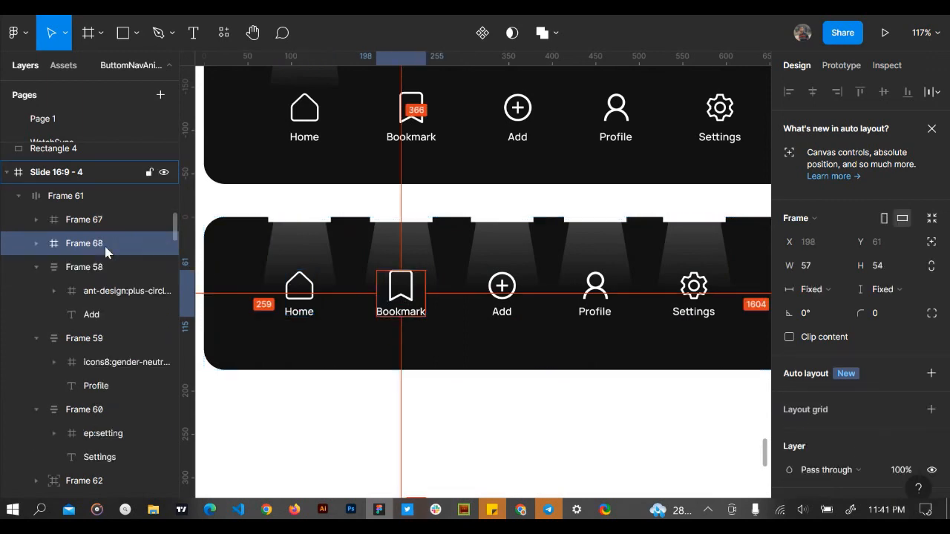
left_click(35, 243)
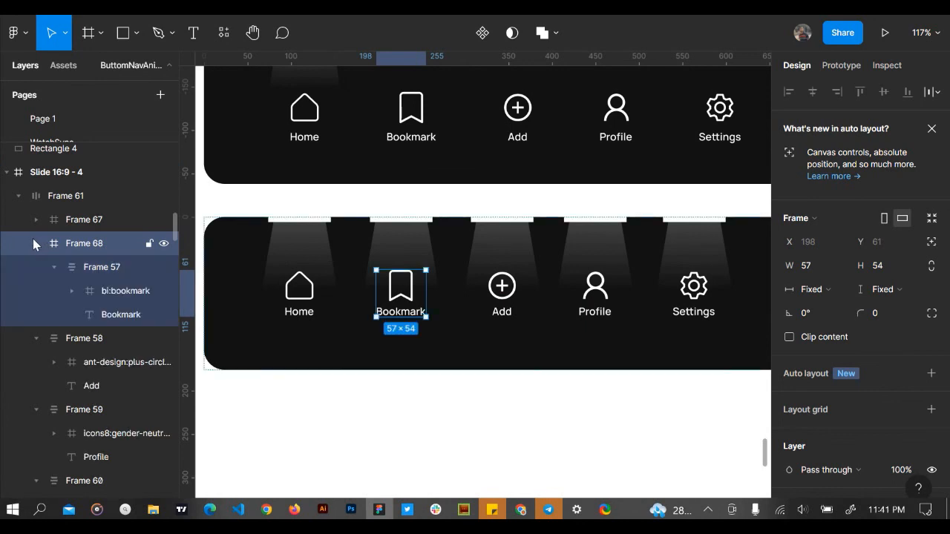
left_click(111, 273)
right_click(112, 273)
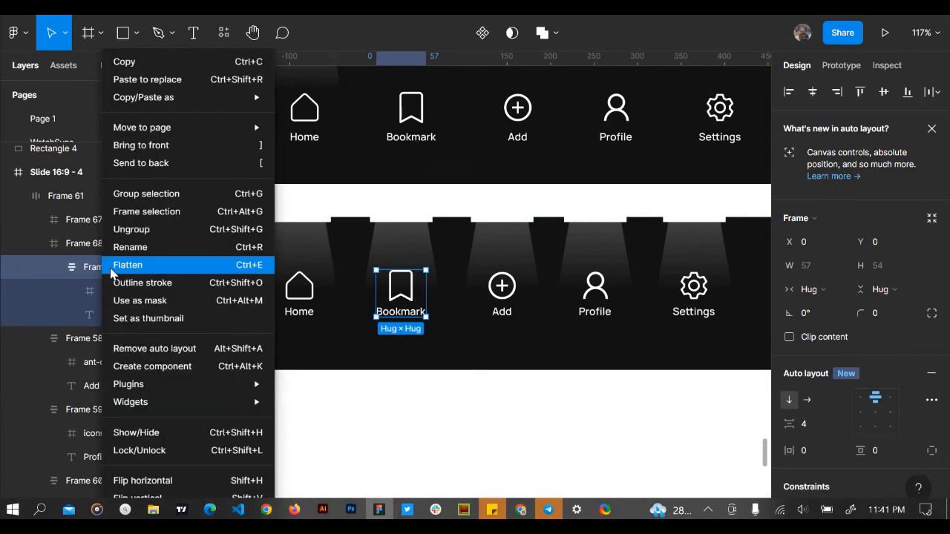
left_click(133, 234)
left_click(36, 244)
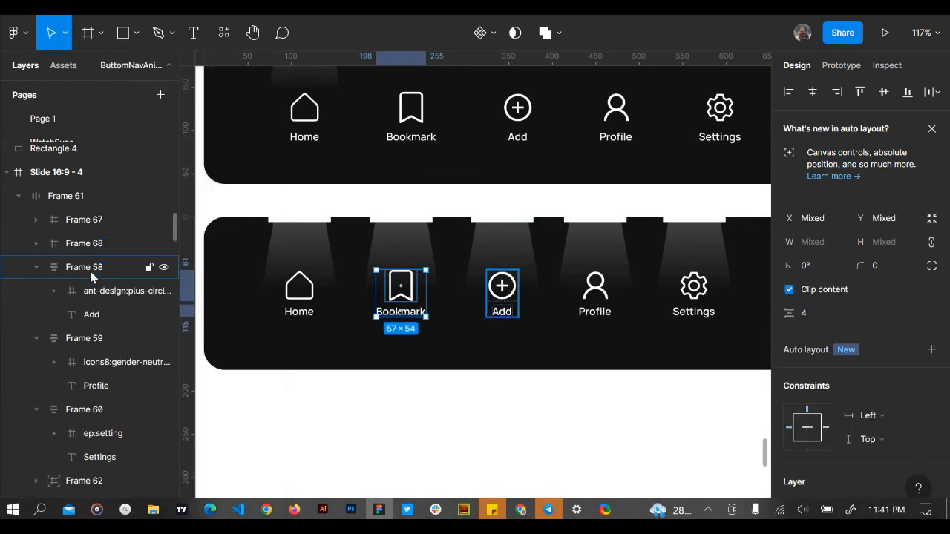
Wrap the Add item's Frame 58 in a plain frame, ungroup the inner auto-layout frame and collapse the result
left_click(36, 268)
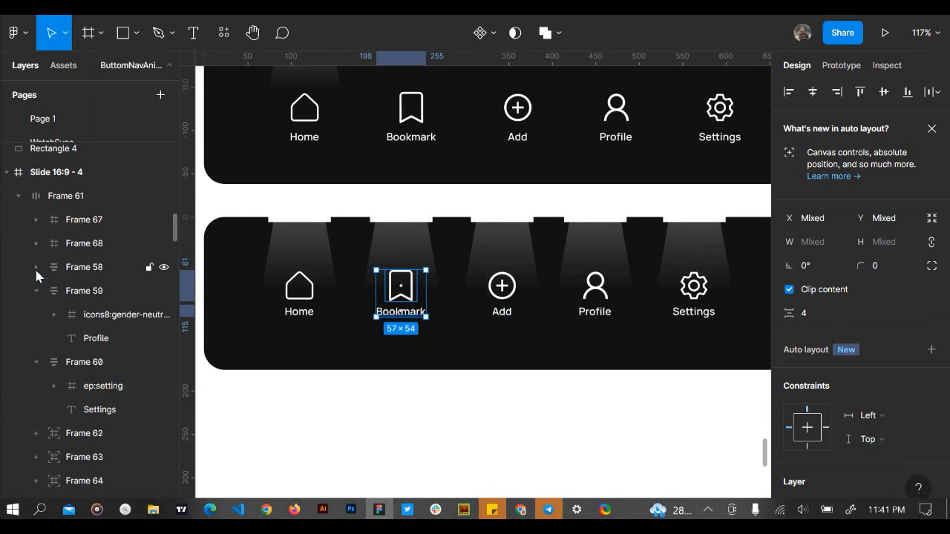
left_click(86, 269)
left_click(37, 267)
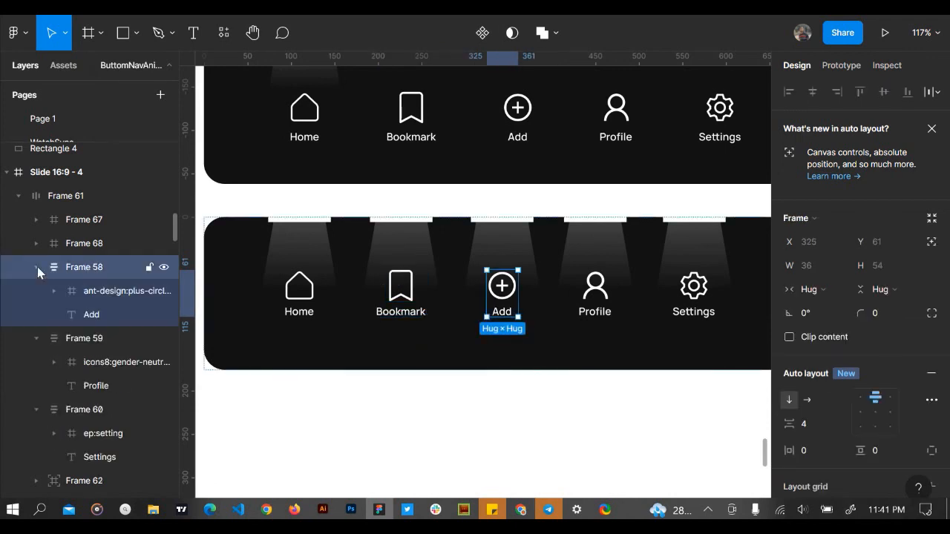
key("ctrl+alt+g")
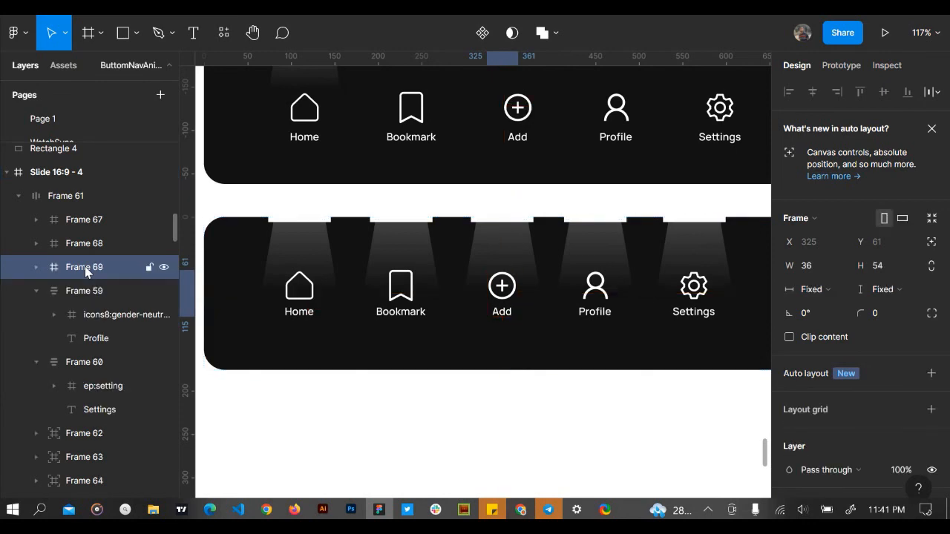
left_click(37, 267)
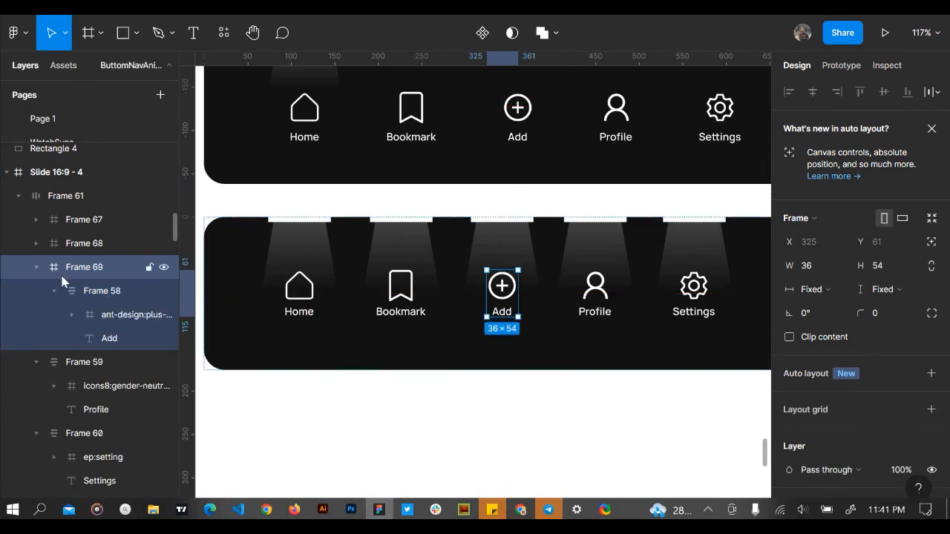
left_click(95, 296)
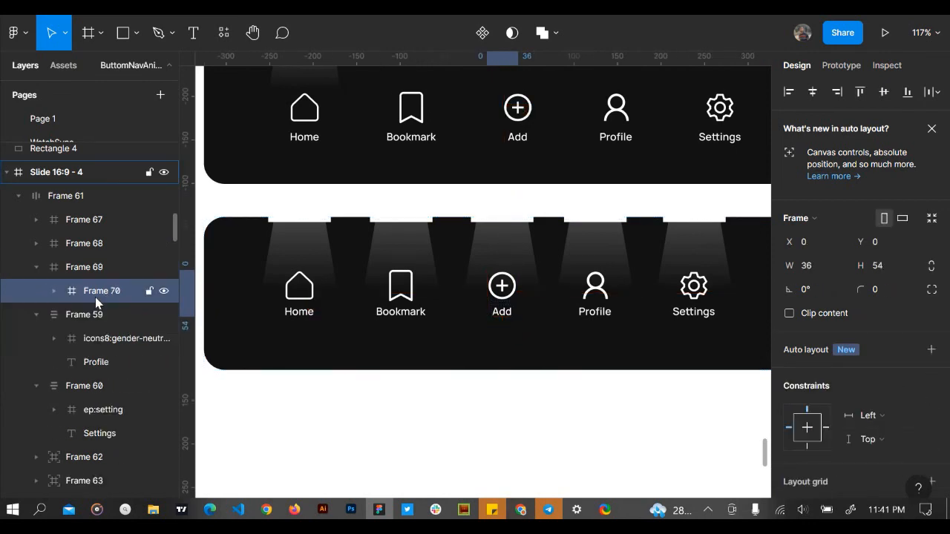
right_click(95, 297)
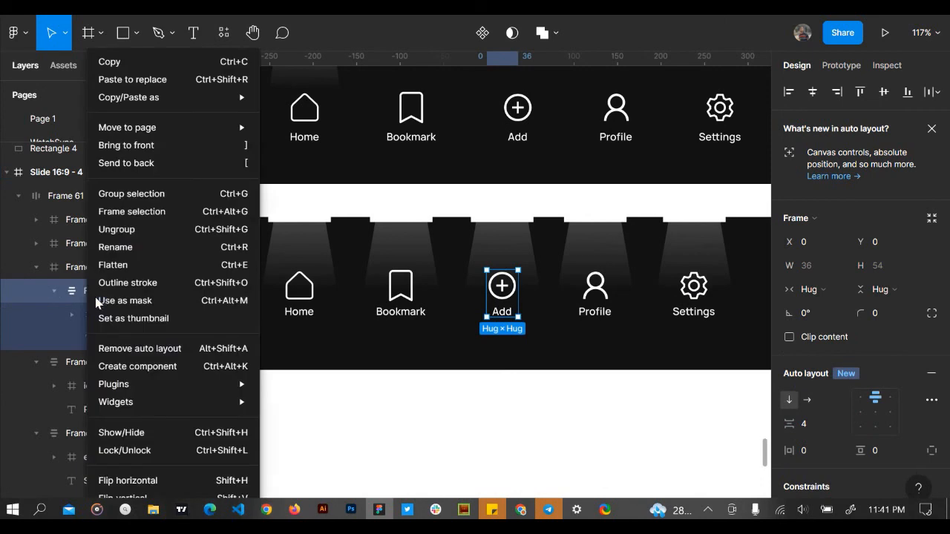
left_click(119, 230)
left_click(34, 272)
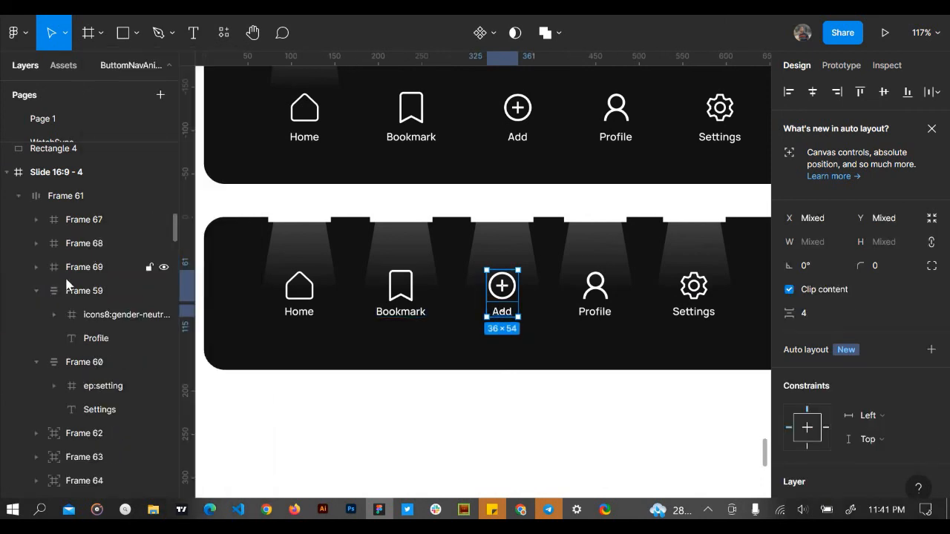
Wrap the Profile item's Frame 59 in a plain frame, ungroup the inner auto-layout frame and collapse the result
left_click(65, 269)
left_click(82, 295)
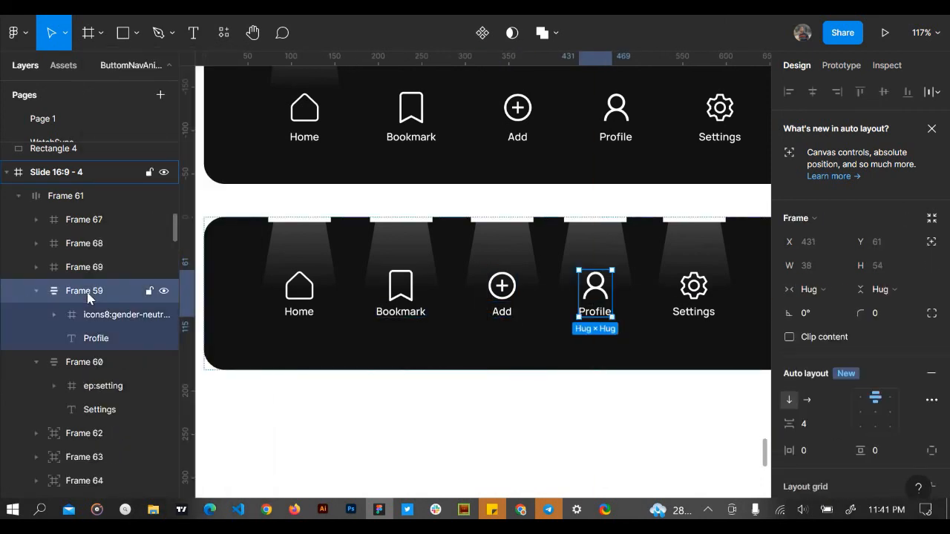
key("ctrl+alt+g")
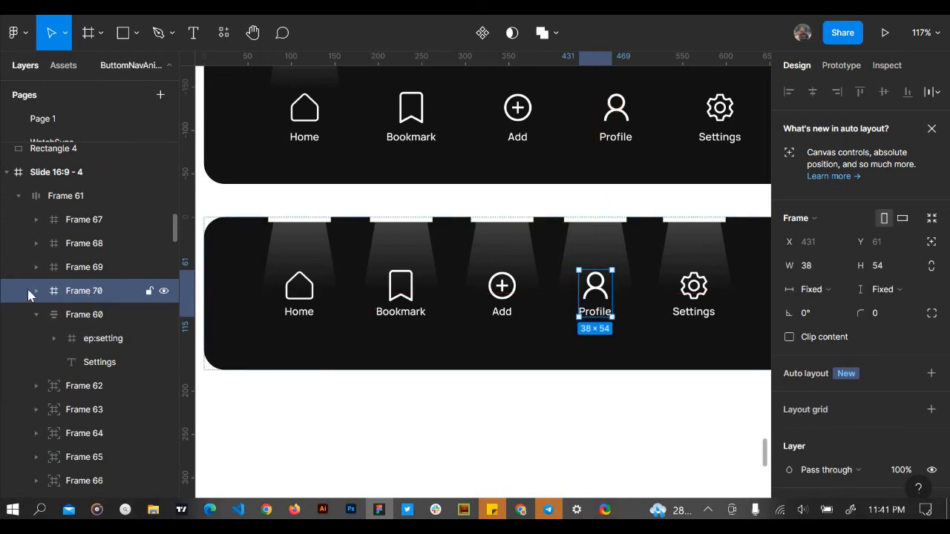
left_click(36, 291)
left_click(103, 315)
right_click(102, 318)
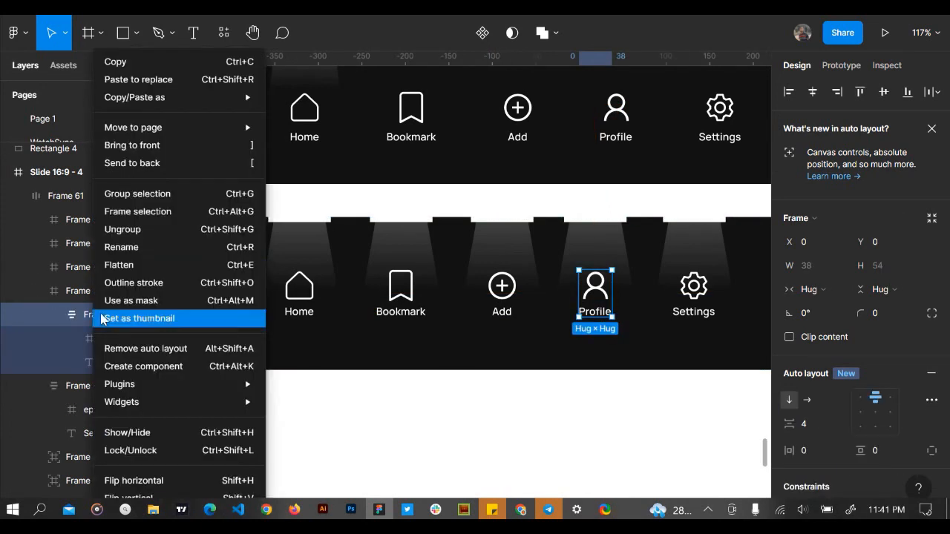
left_click(111, 230)
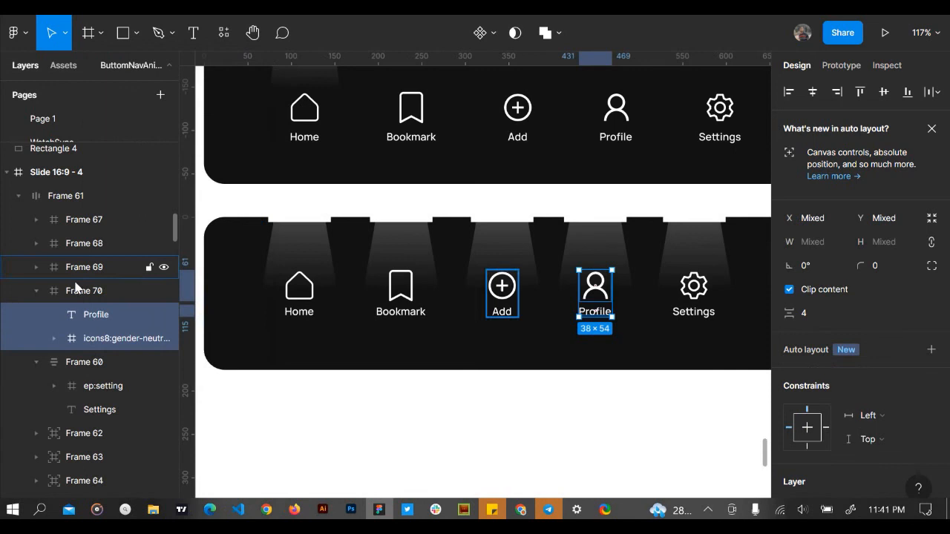
left_click(35, 291)
Wrap the Settings item's Frame 60 in a plain frame, ungroup the inner auto-layout frame and collapse the result
left_click(83, 320)
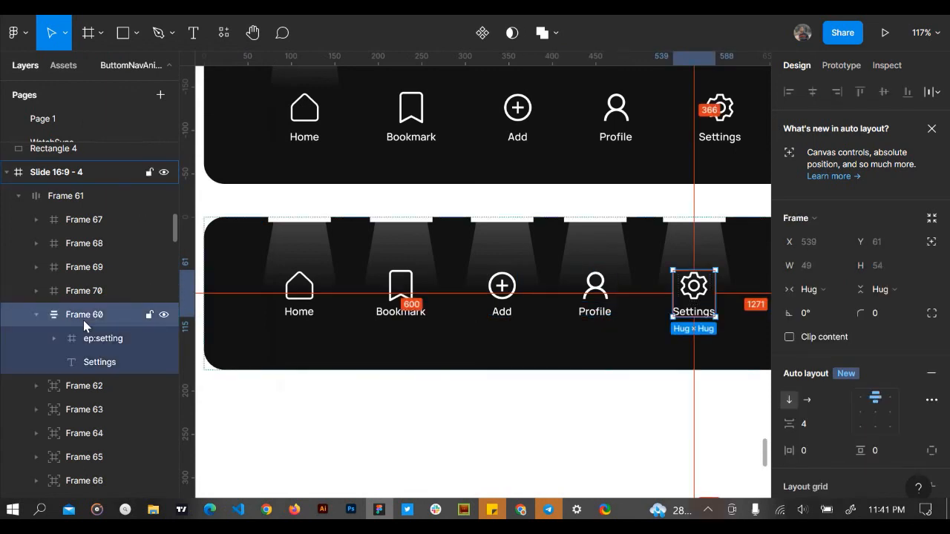
key("ctrl+alt+g")
left_click(37, 316)
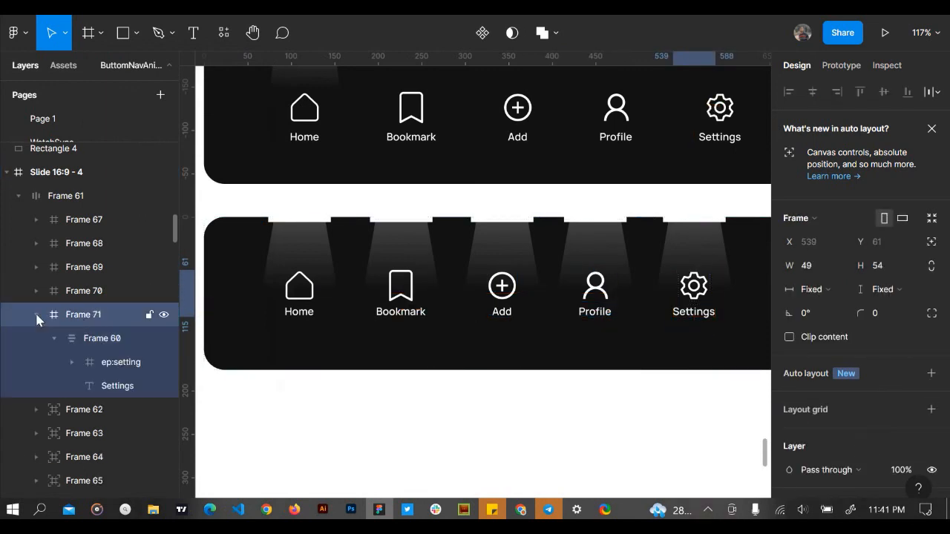
left_click(85, 338)
right_click(88, 338)
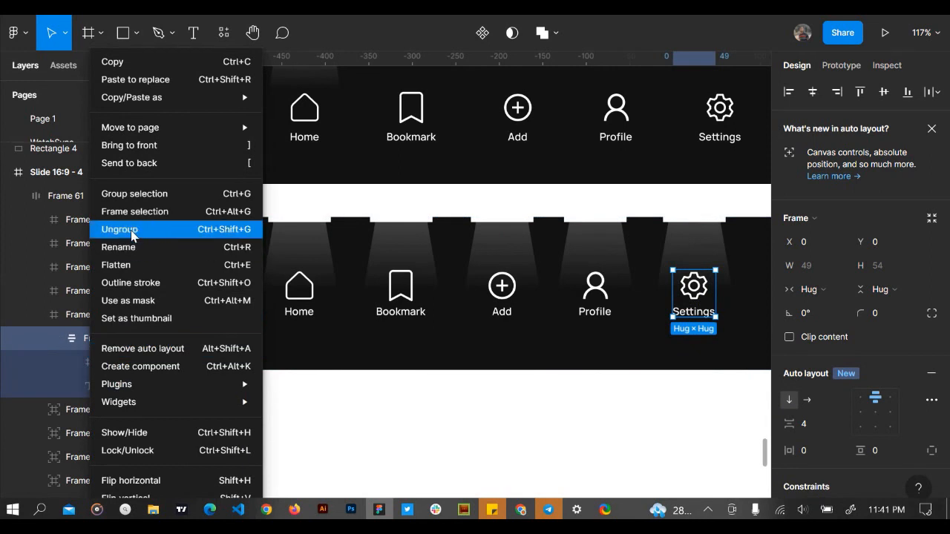
left_click(130, 229)
left_click(36, 314)
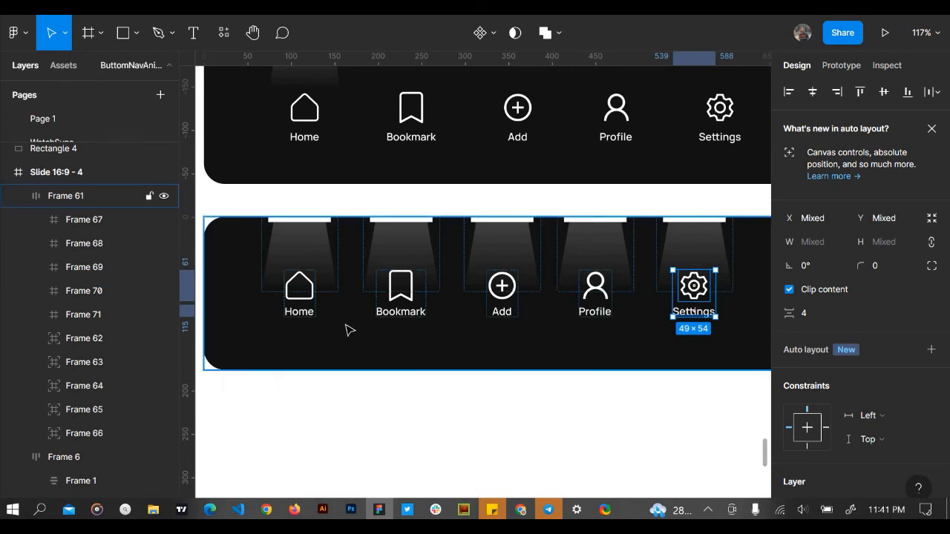
Compare the widths of the Home, Bookmark, Add, Profile and Settings frames in the lower bar
scroll(350, 330, "right", 2)
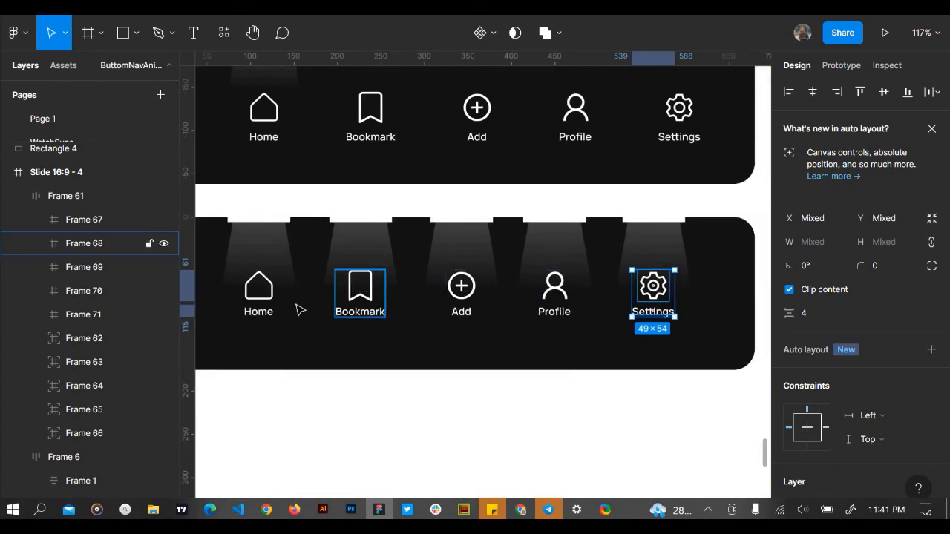
left_click(259, 305)
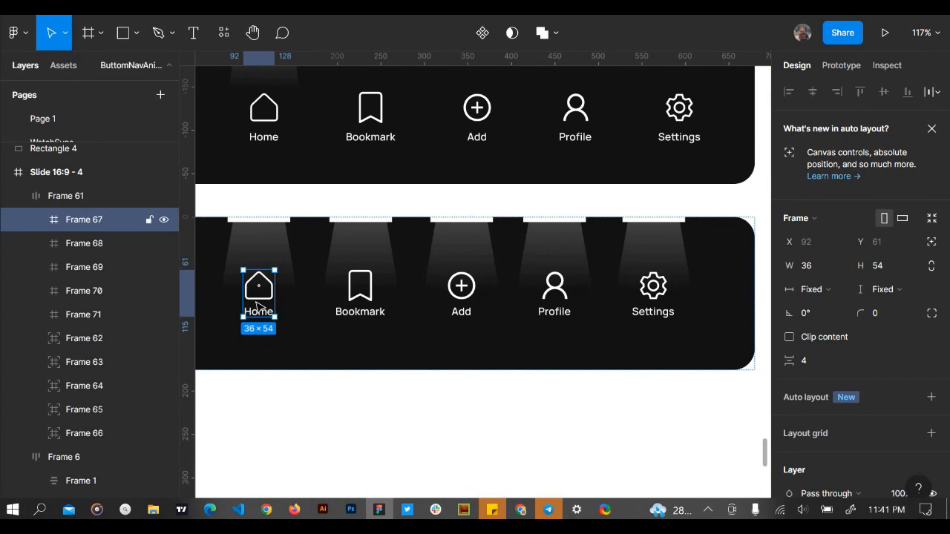
left_click(347, 313)
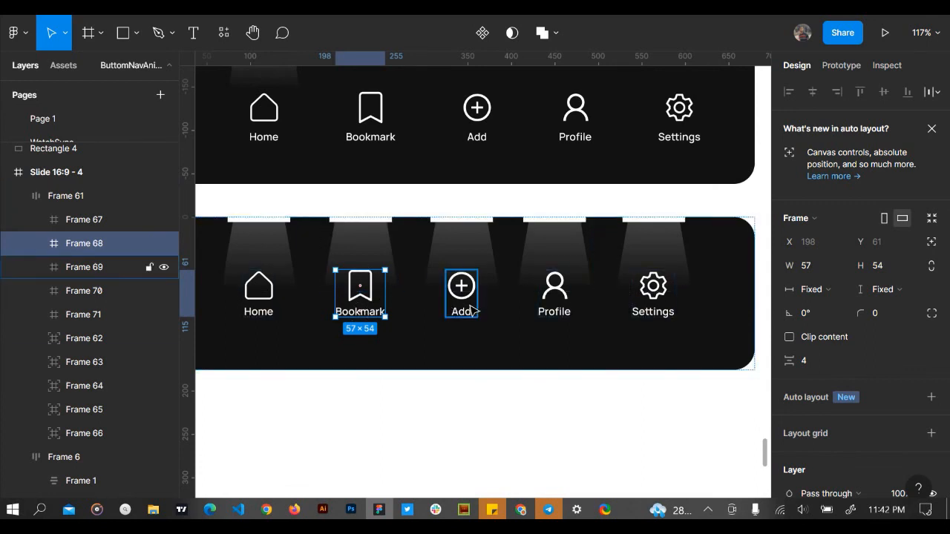
left_click(260, 301)
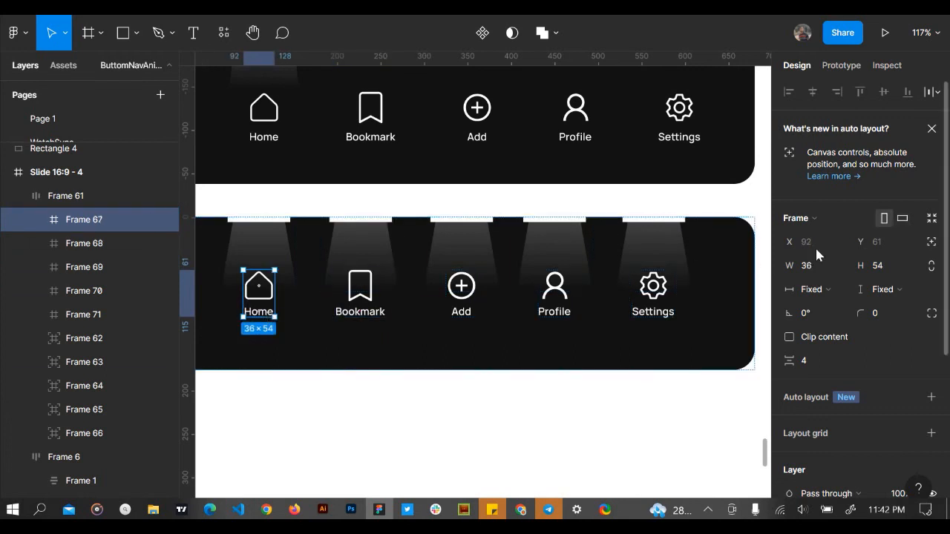
left_click(367, 308)
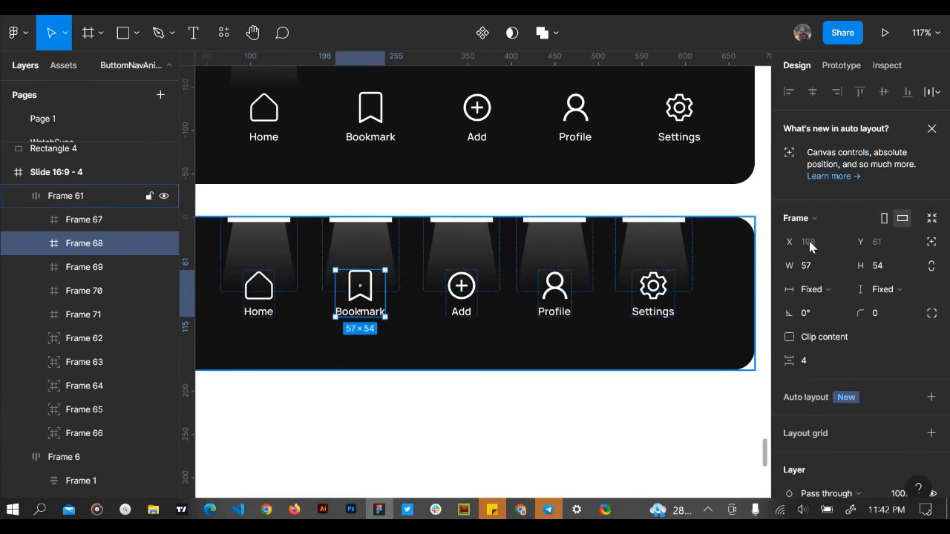
left_click(466, 308)
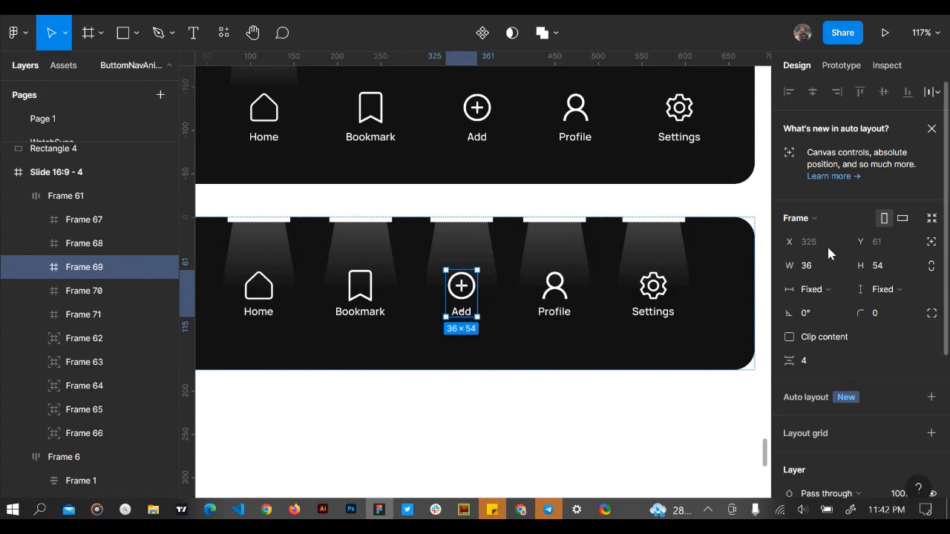
left_click(555, 297)
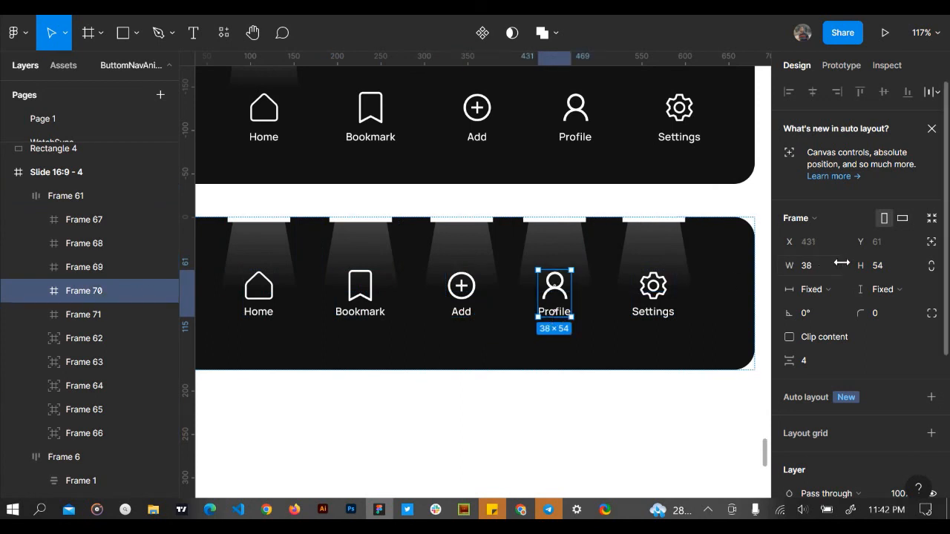
left_click(669, 312)
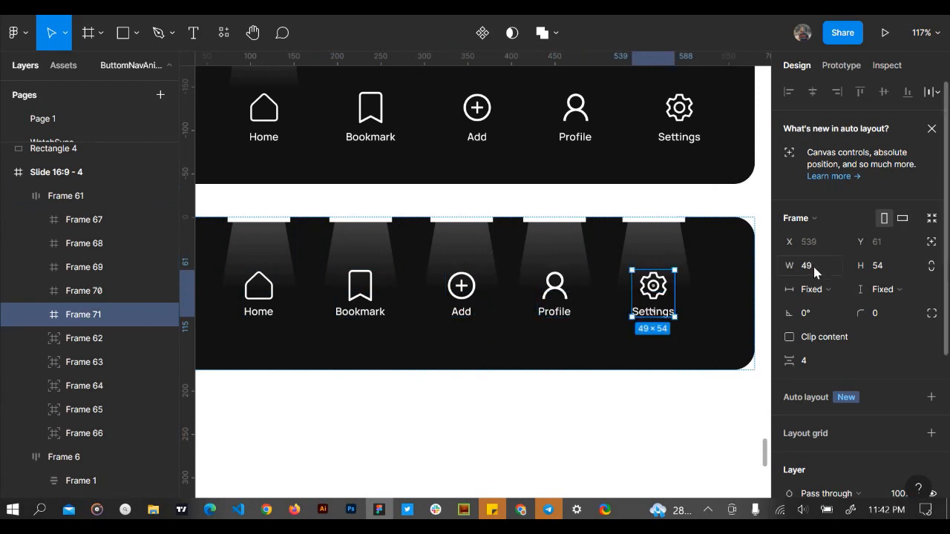
Set the width of the lower bar's Bookmark frame to 60
left_click(347, 305)
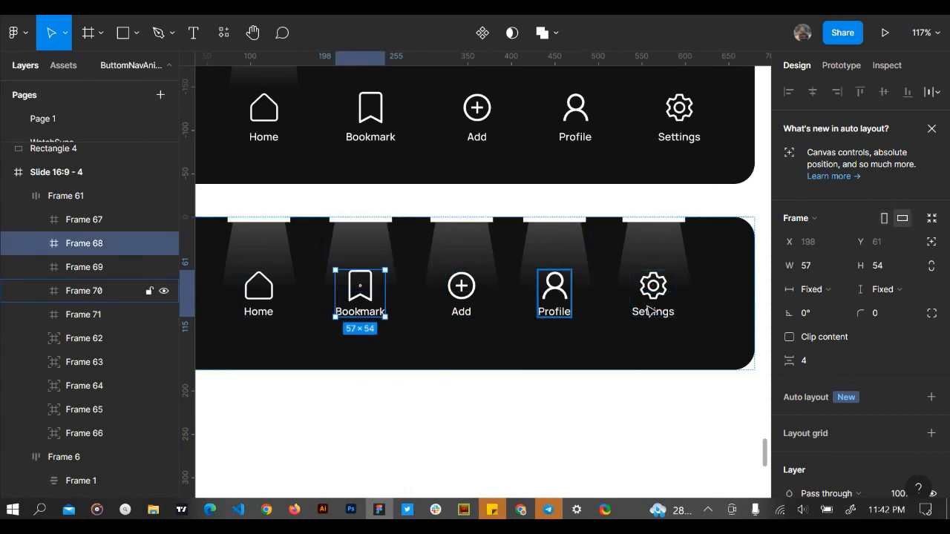
left_click(816, 272)
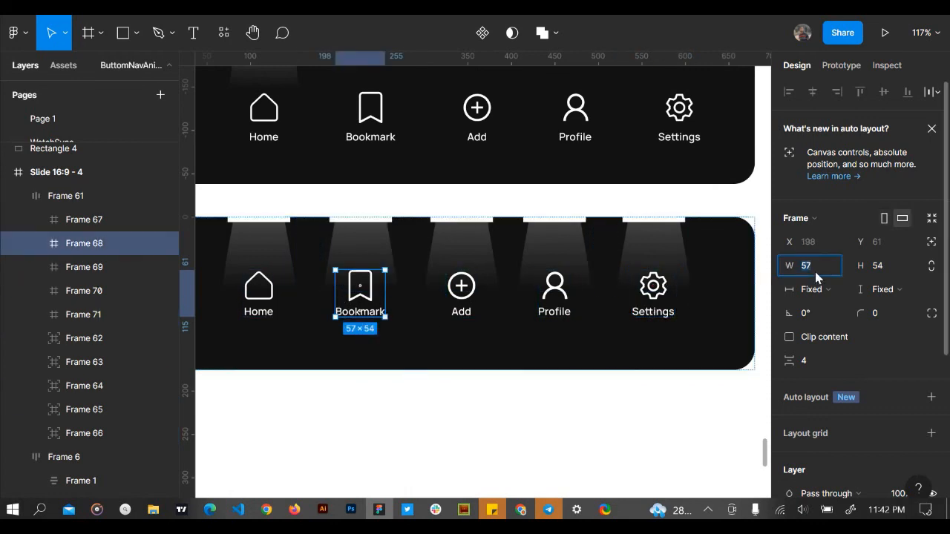
key("Return")
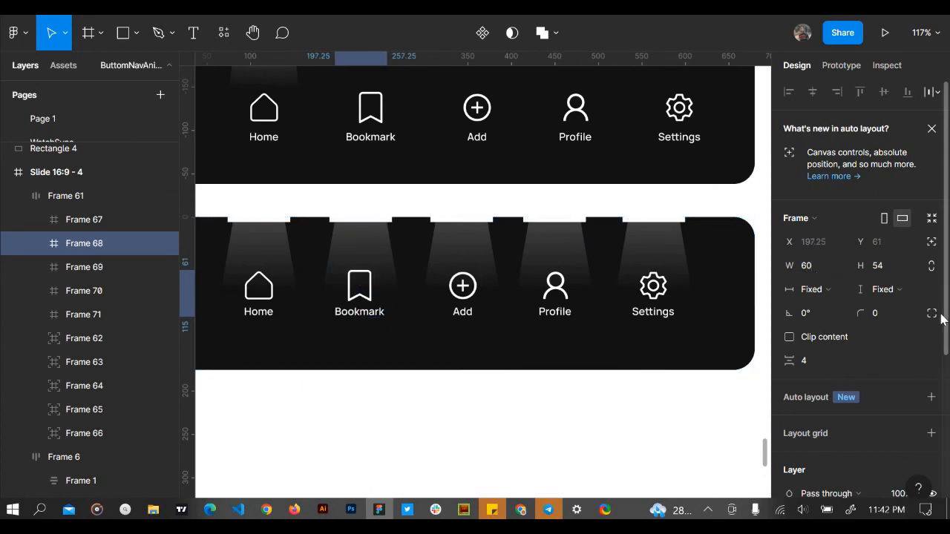
Select all five icon-label frames in the lower bar and set their width to 60
left_click(259, 300)
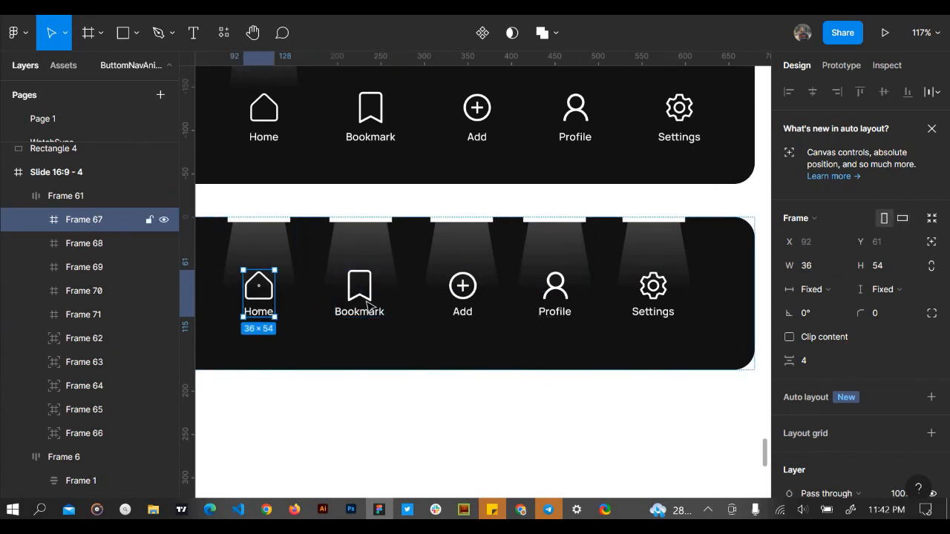
left_click(466, 306, "shift")
left_click(555, 290, "shift")
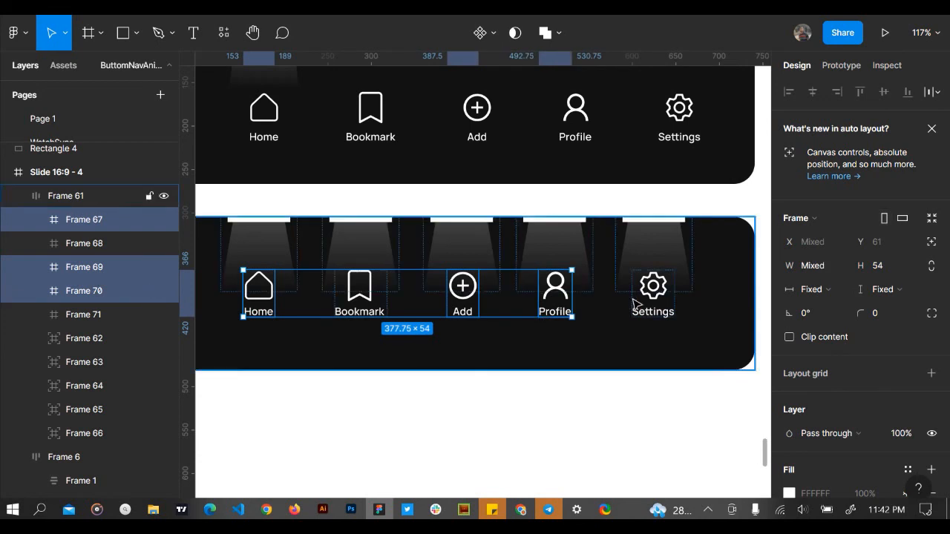
left_click(651, 289, "shift")
left_click(359, 308, "shift")
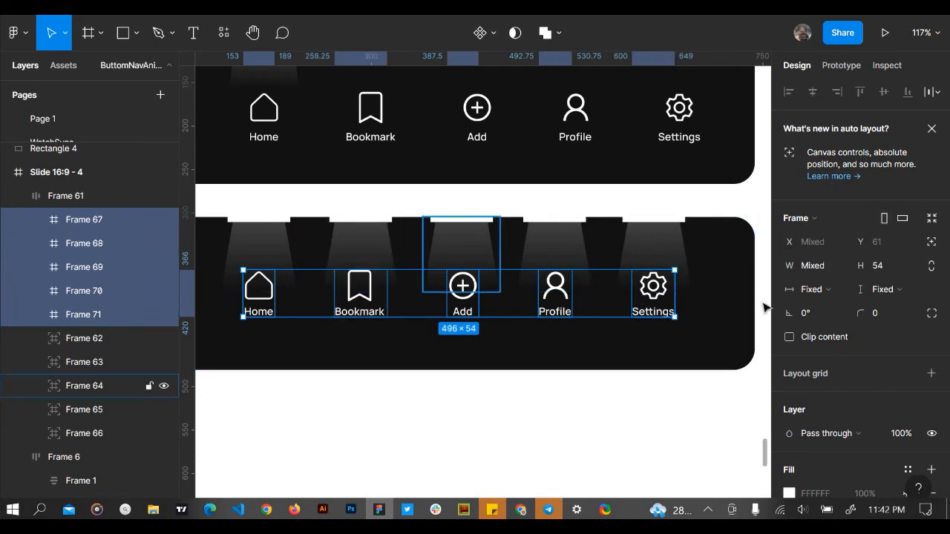
left_click(830, 266)
type("60")
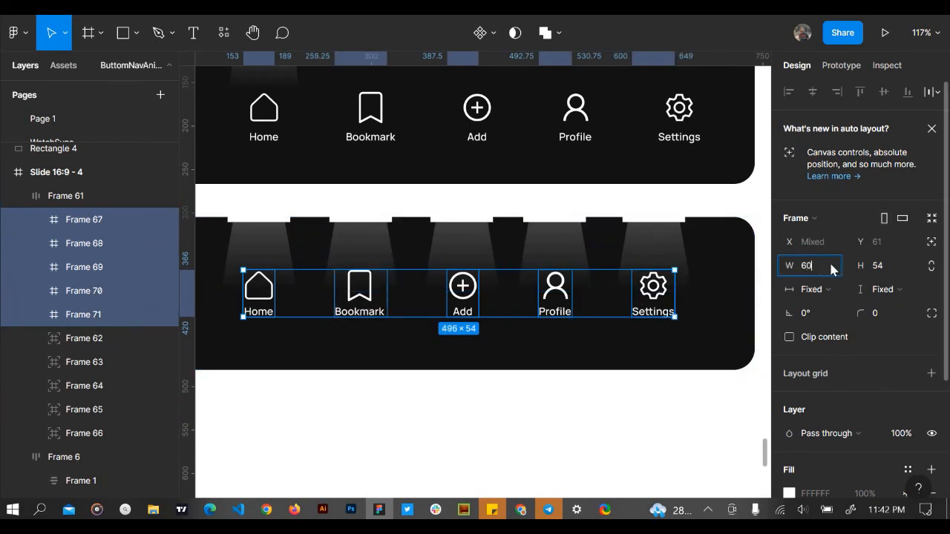
key("Return")
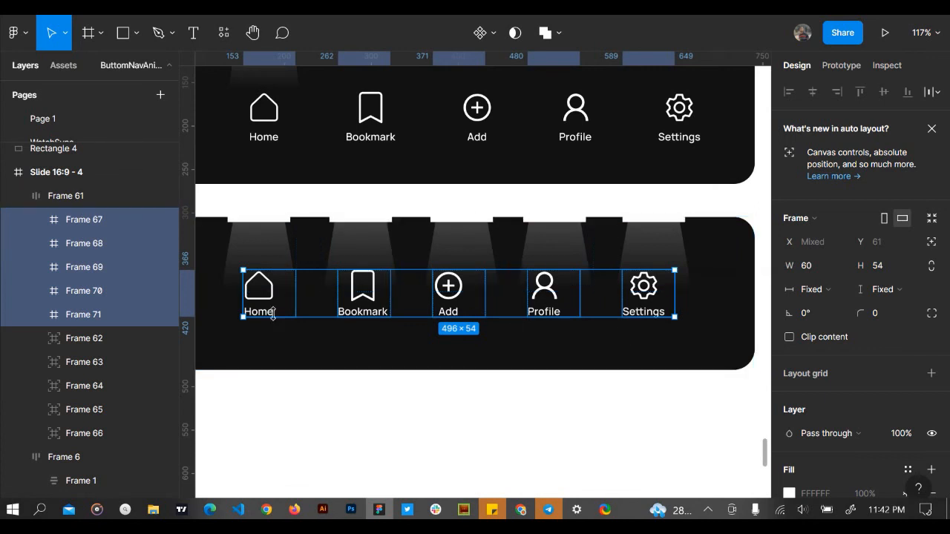
Centre the home icon and the Home label horizontally within their frame in the lower bar
scroll(227, 309, "up", 5)
scroll(257, 297, "down", 3)
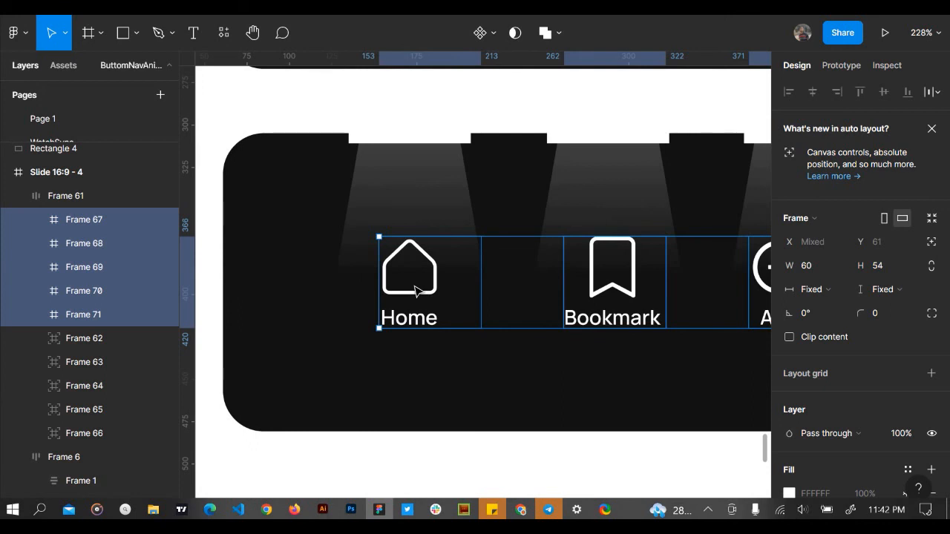
left_click(416, 292)
left_click(513, 340)
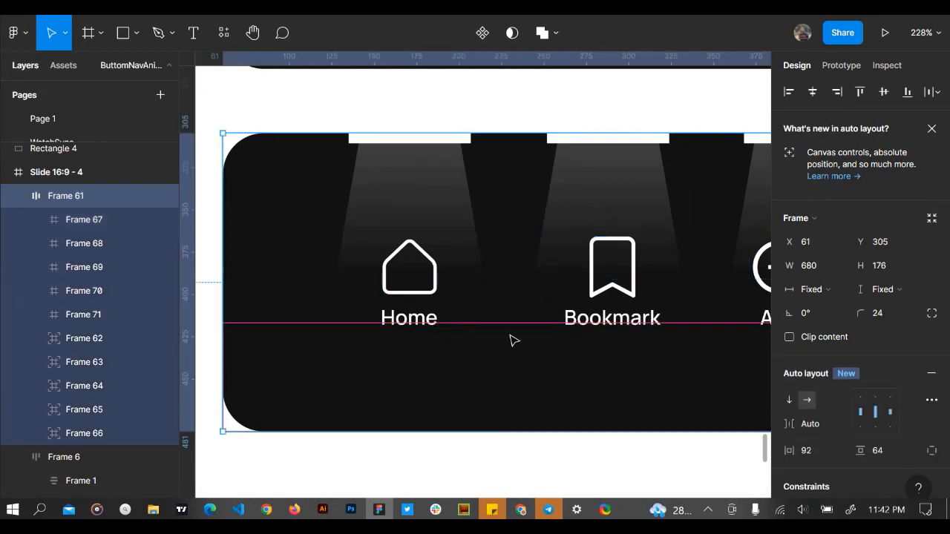
left_click(510, 335)
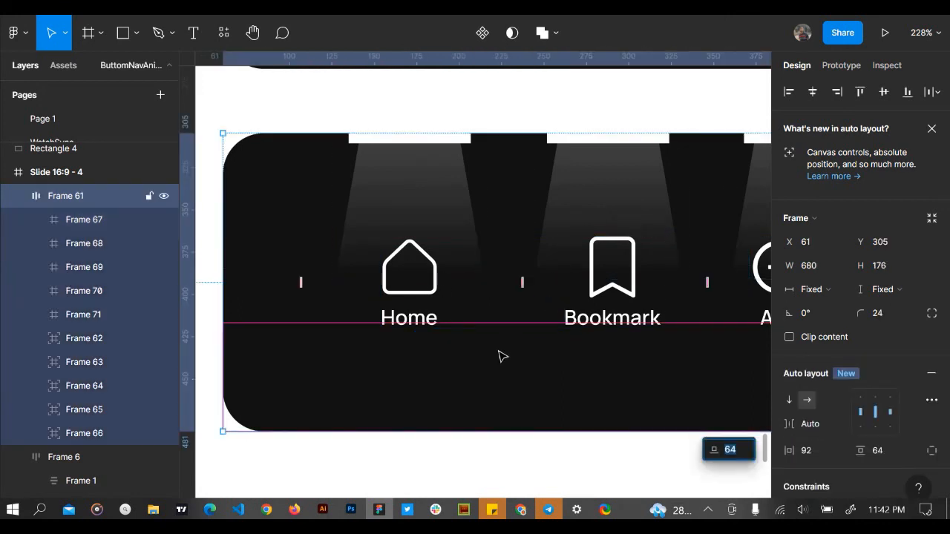
left_click(444, 292)
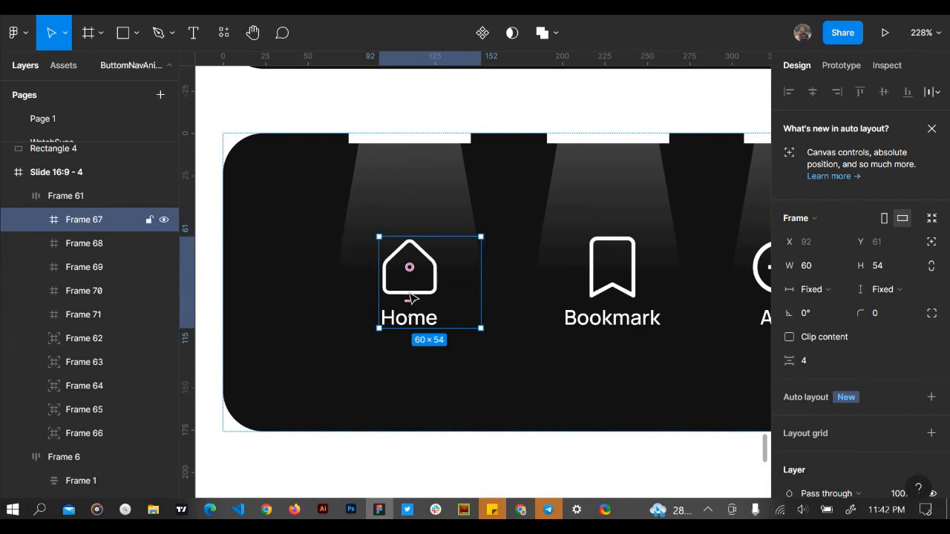
left_click(412, 297)
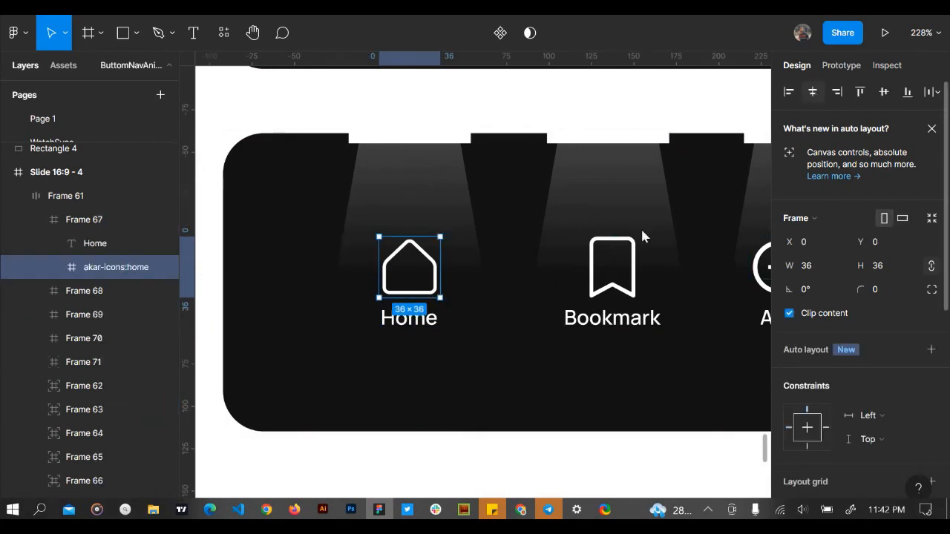
key("alt+h")
left_click(111, 243)
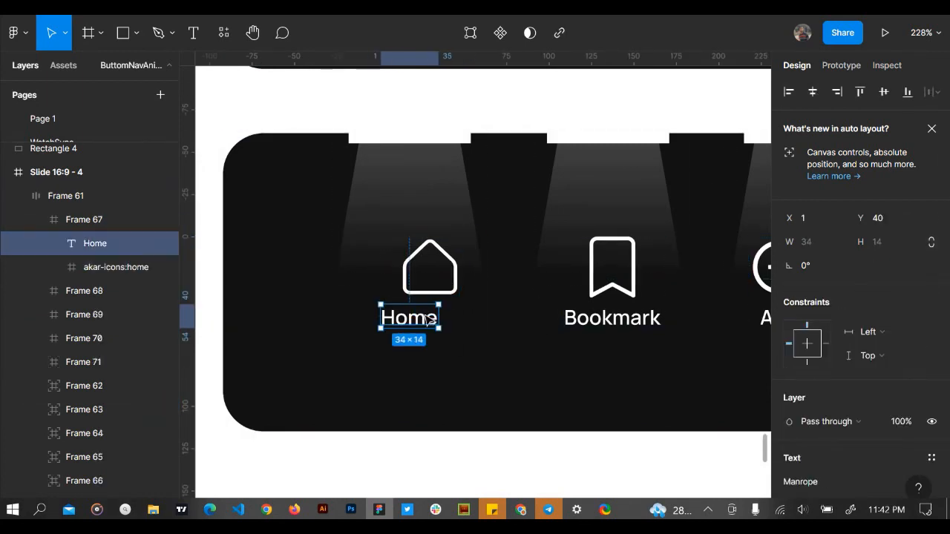
left_click(810, 92)
Centre the bookmark icon and the Bookmark label horizontally within their frame
scroll(334, 318, "down", 3)
scroll(558, 319, "up", 3)
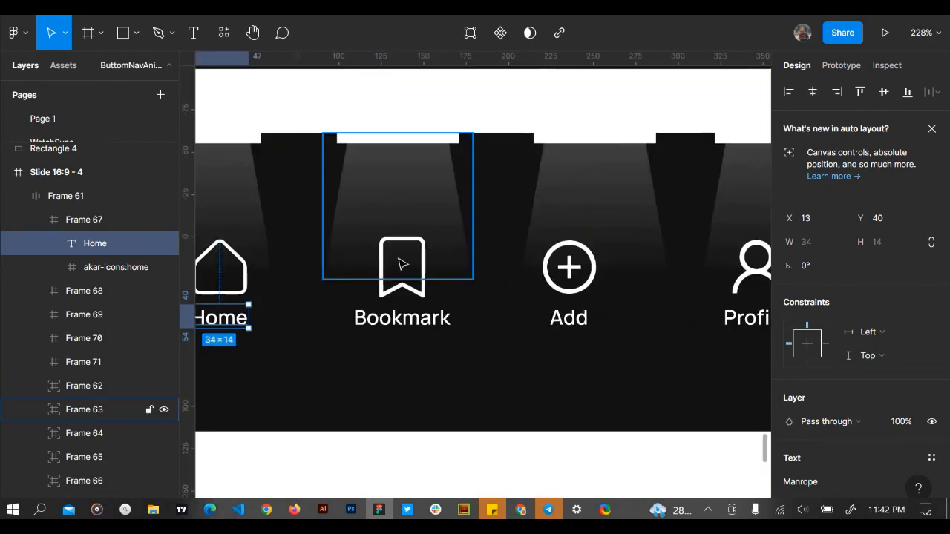
left_click(403, 263)
double_click(422, 297)
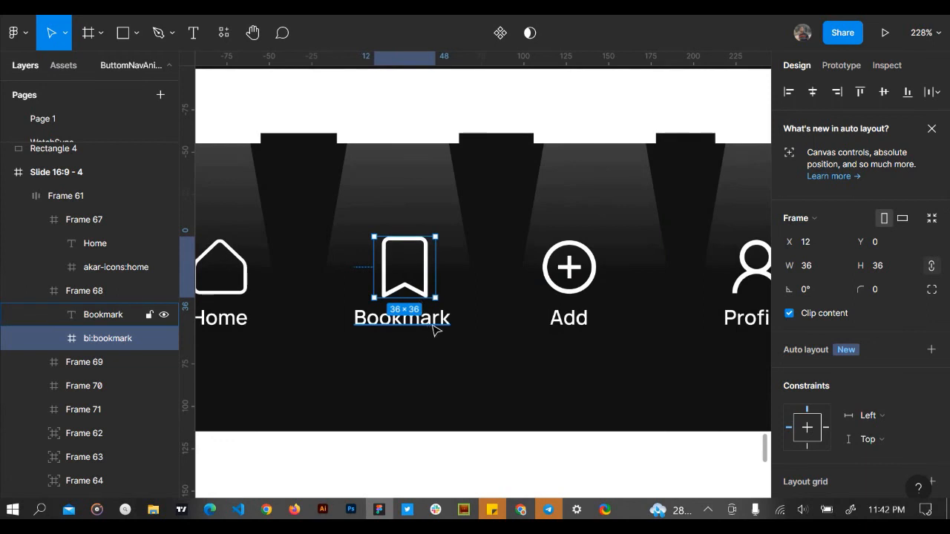
left_click(434, 320)
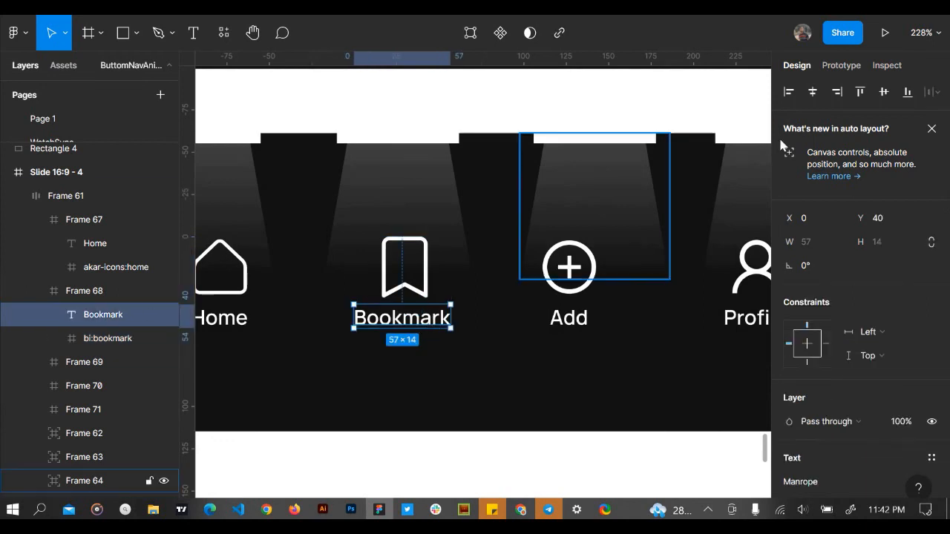
Centre the Add label and the plus icon horizontally within their frame in the lower bar
left_click(580, 327)
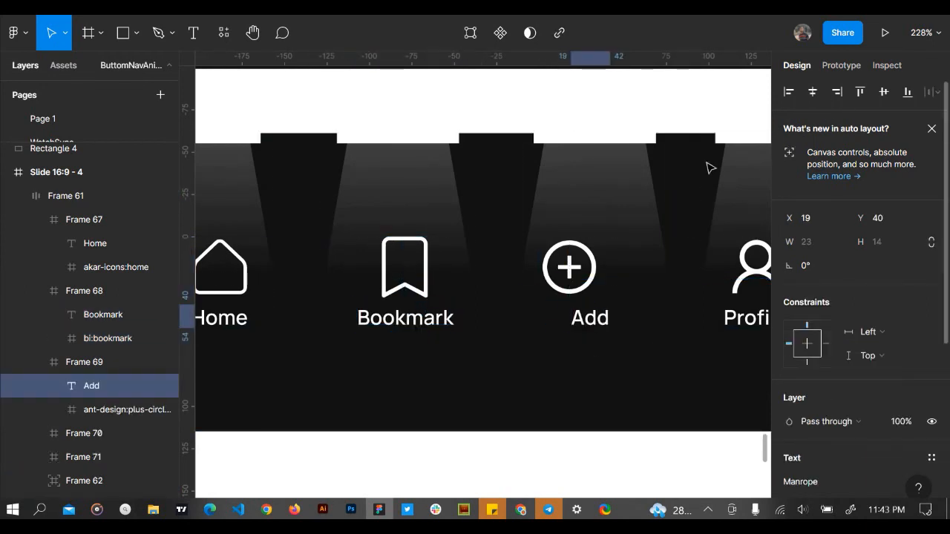
left_click(569, 267)
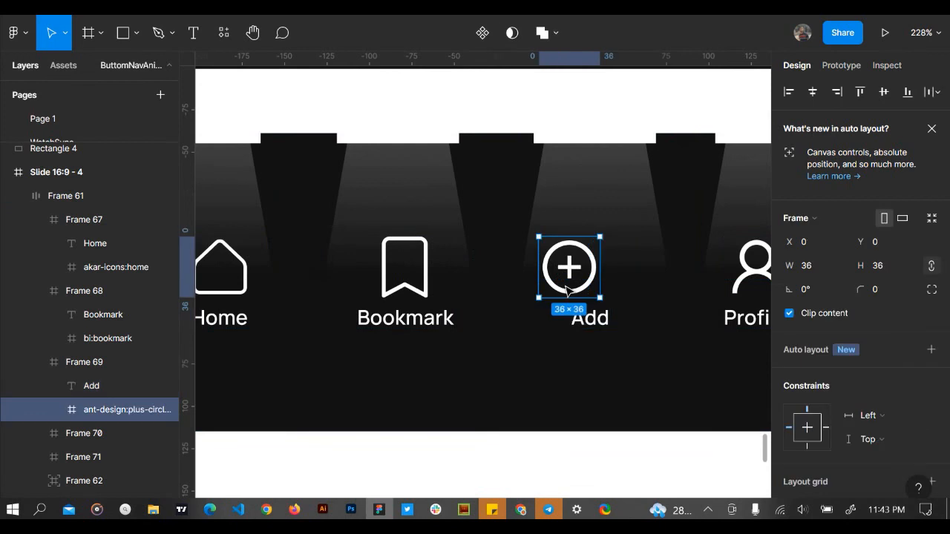
left_click(816, 92)
scroll(284, 361, "down", 3)
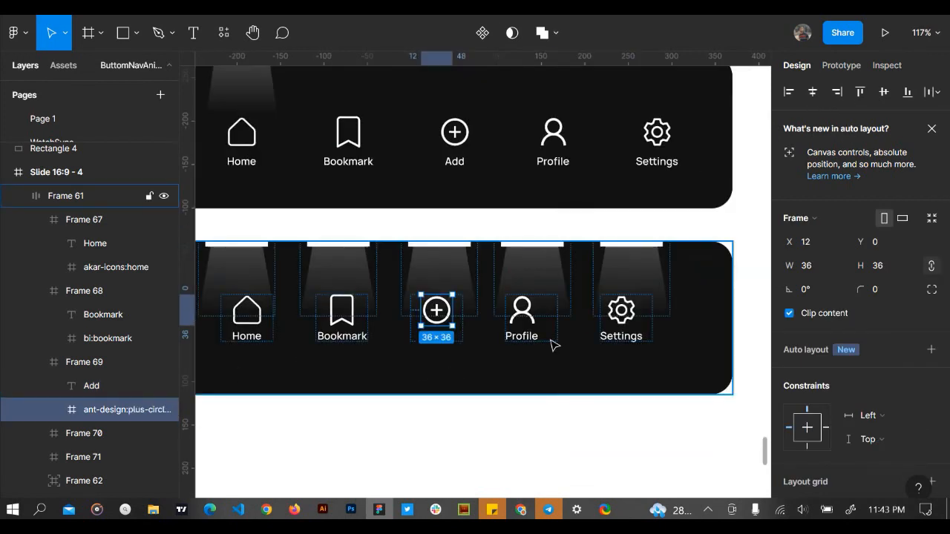
Centre the Profile label and the person icon horizontally within their frame in the lower bar
scroll(549, 343, "up", 3)
left_click(494, 335)
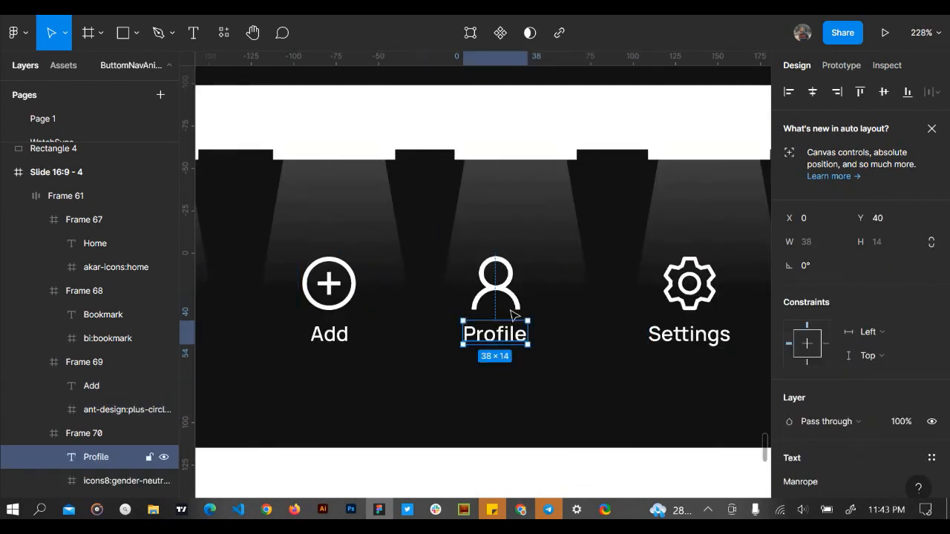
left_click(814, 91)
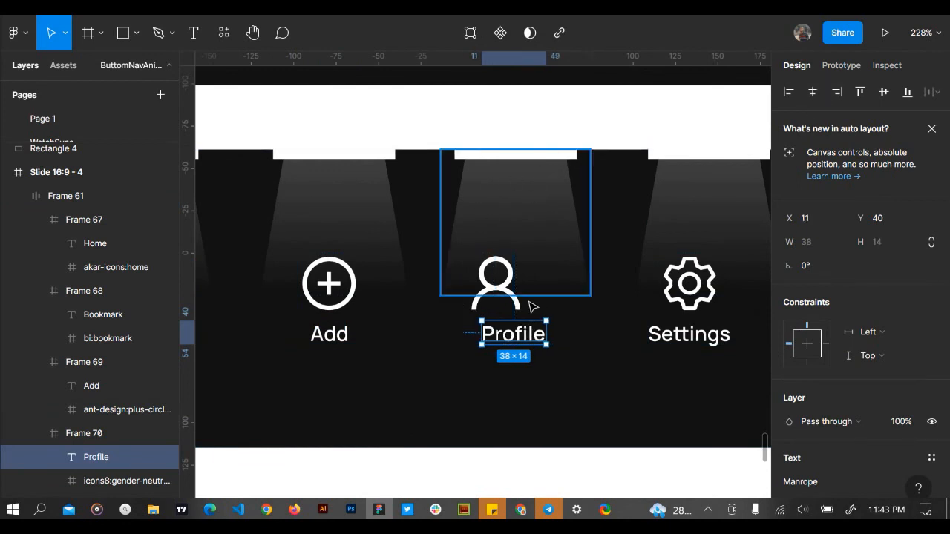
left_click(504, 297)
double_click(513, 310)
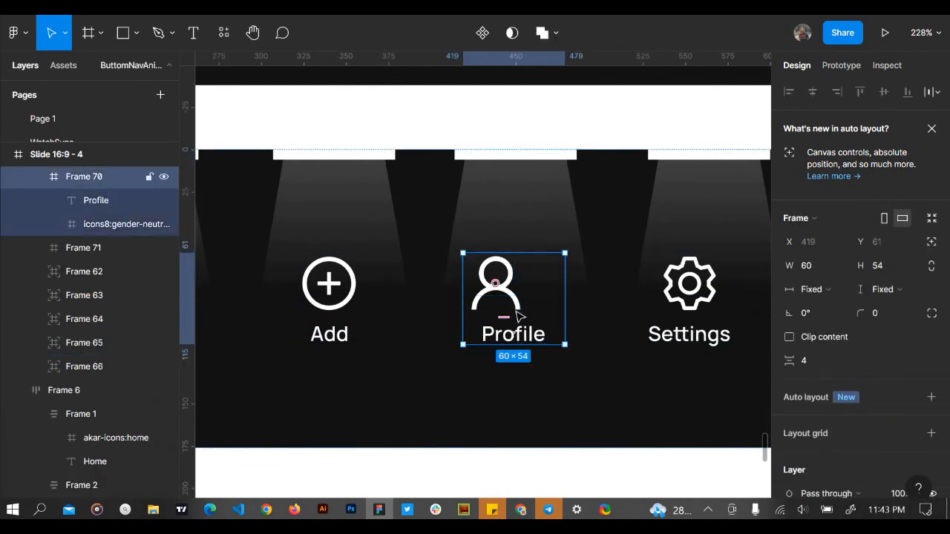
left_click(814, 91)
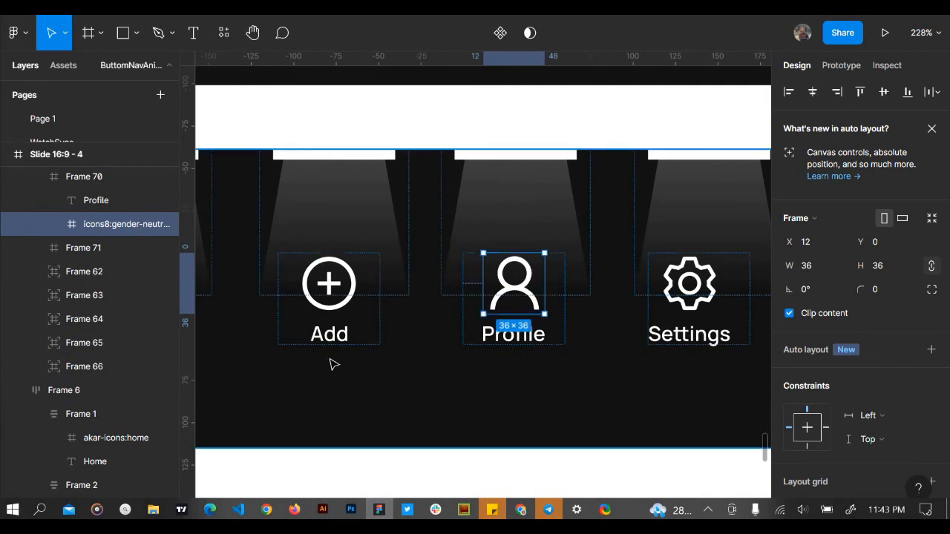
Centre the Settings label and the gear icon horizontally within their frame in the lower bar
scroll(334, 362, "down", 3)
scroll(539, 340, "up", 3)
left_click(515, 351)
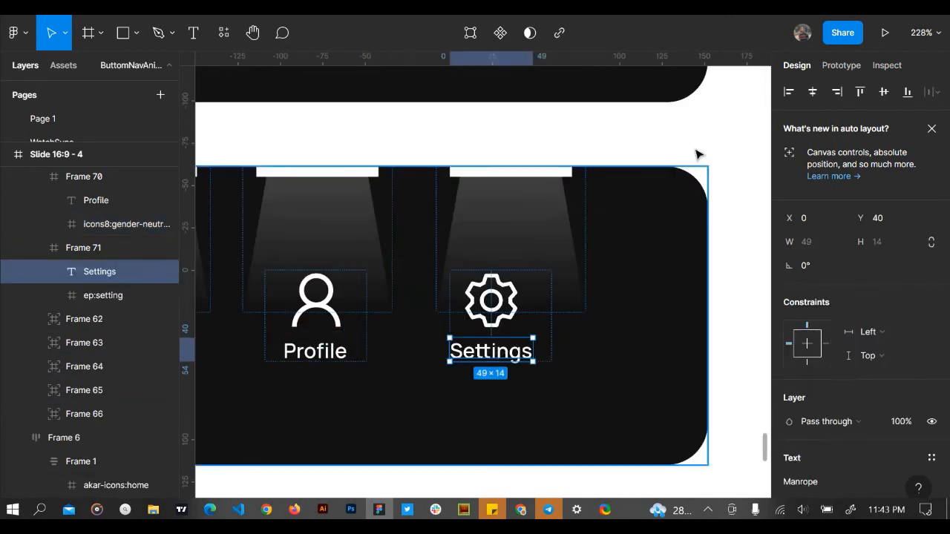
left_click(814, 97)
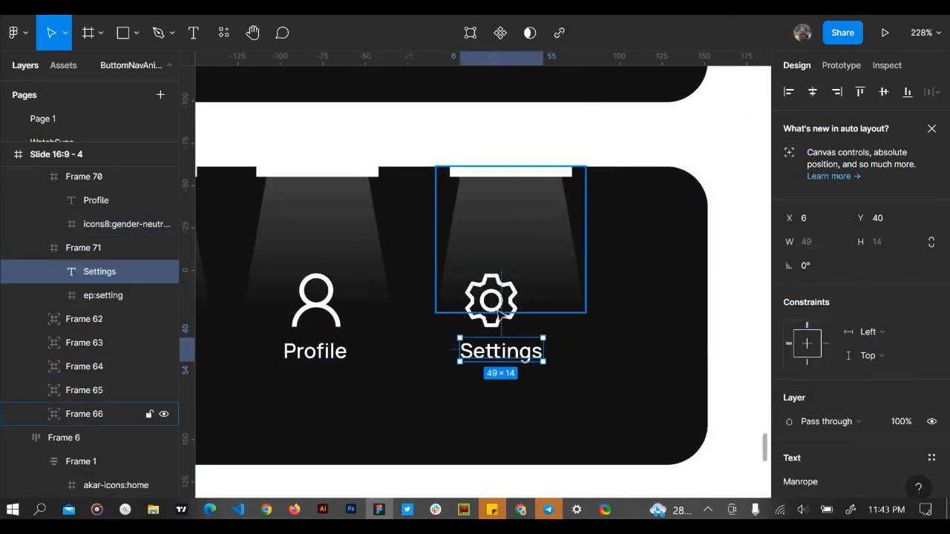
left_click(507, 319)
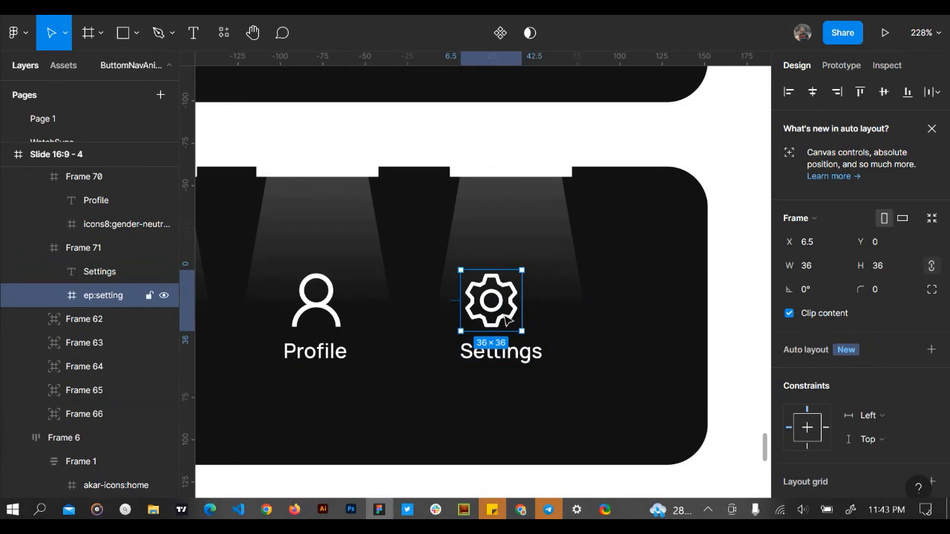
left_click(813, 91)
scroll(731, 330, "down", 3)
left_click(731, 331)
scroll(739, 332, "down", 3)
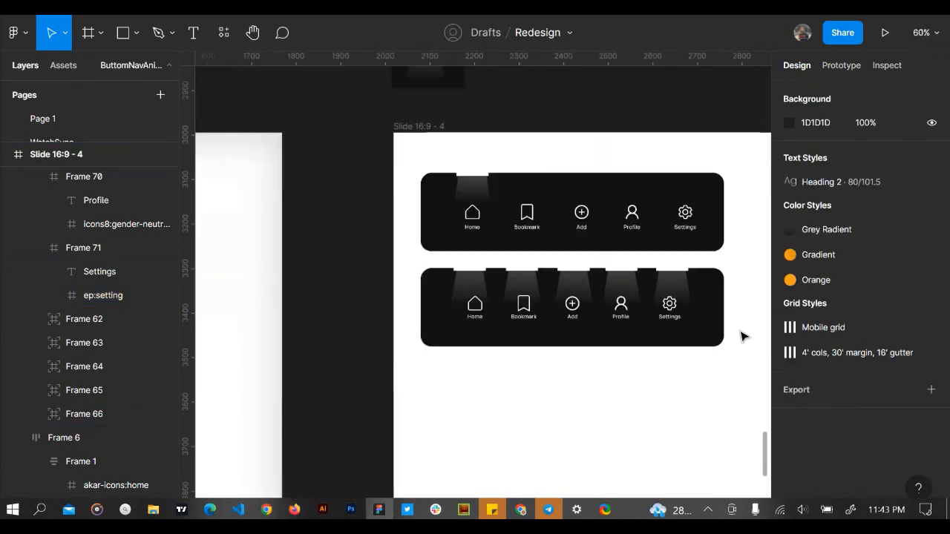
Set the lower bar's horizontal auto layout padding to 48
scroll(499, 330, "up", 3)
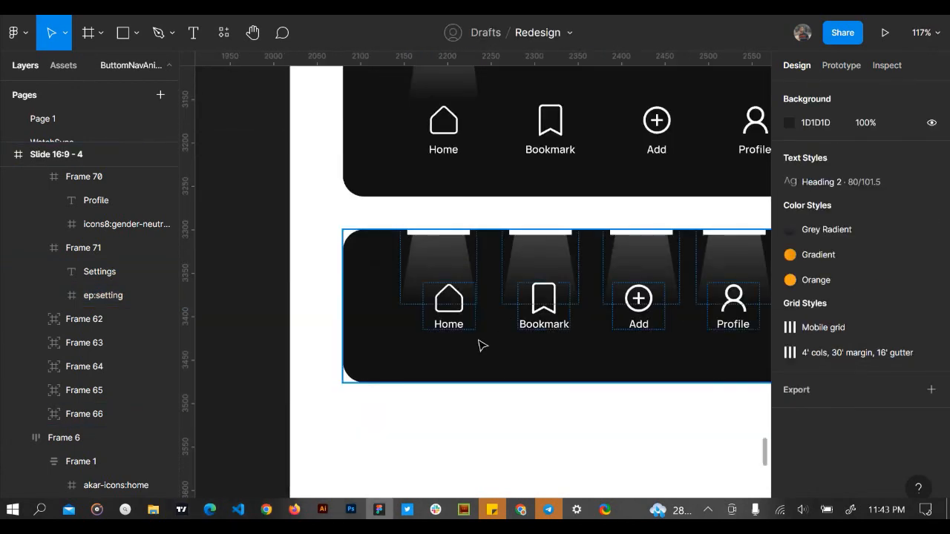
scroll(479, 346, "up", 5)
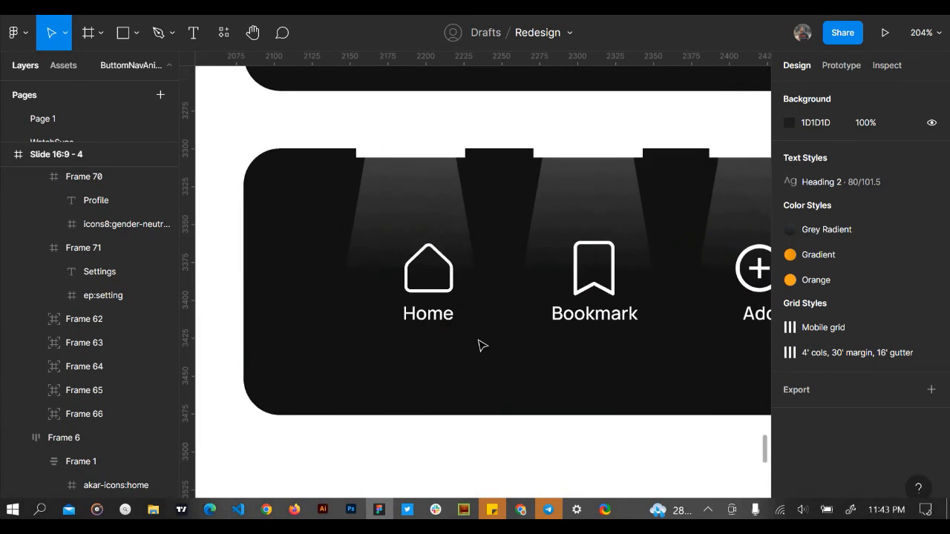
left_click(386, 377)
left_click(384, 377)
scroll(385, 377, "down", 3)
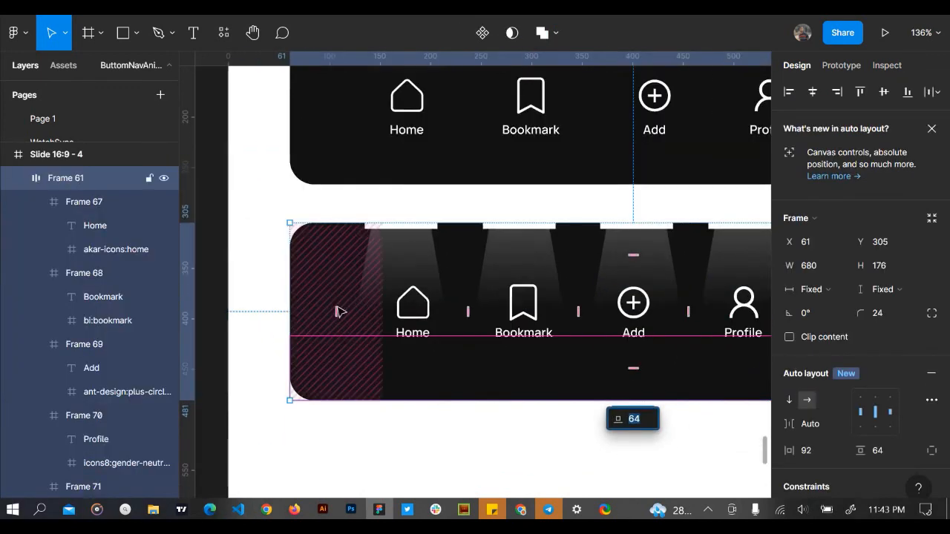
scroll(338, 313, "down", 4)
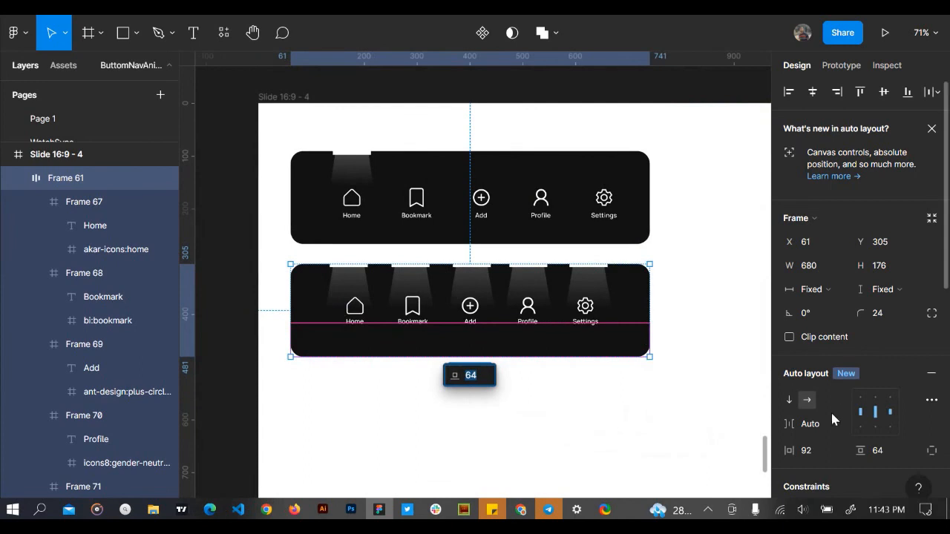
left_click(826, 450)
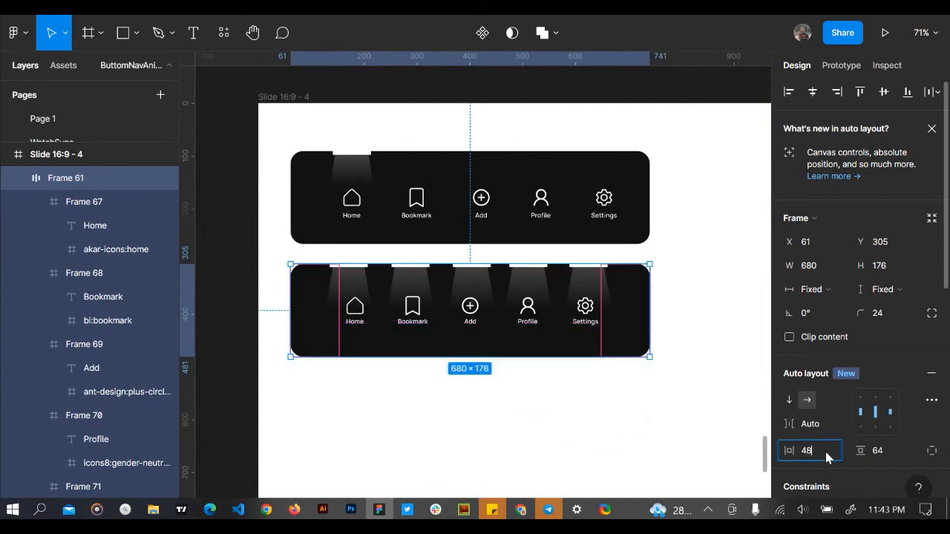
key("Return")
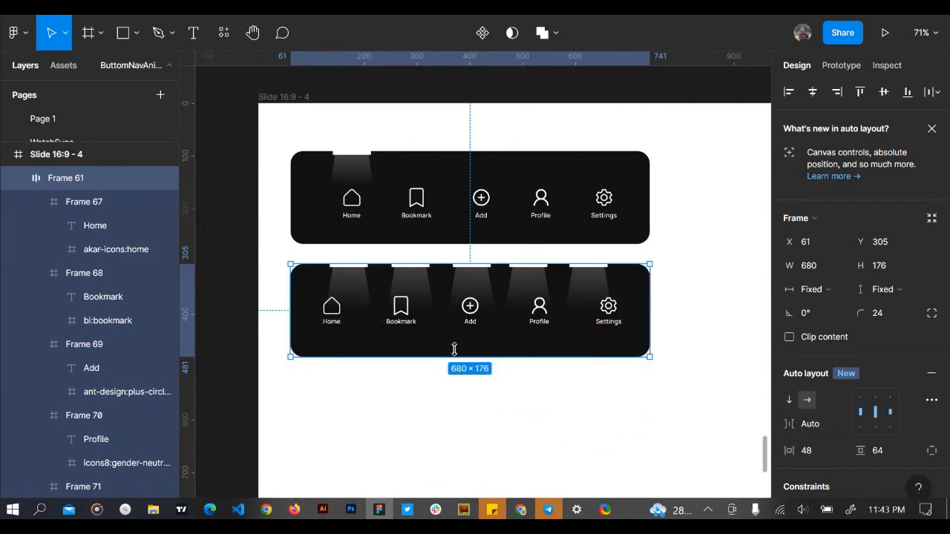
Move the first two spotlights in the lower bar so they sit centred above the Home and Bookmark icons
scroll(407, 318, "up", 3)
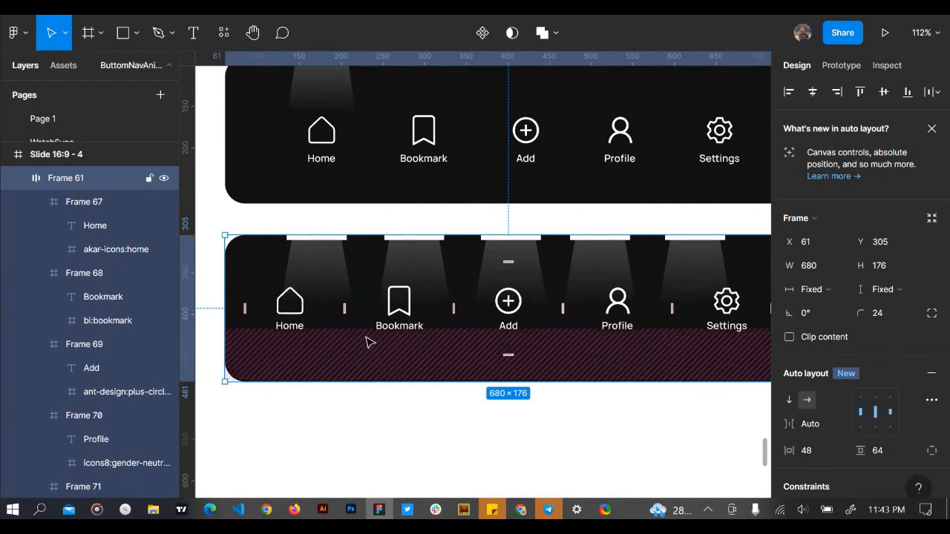
left_click(324, 258)
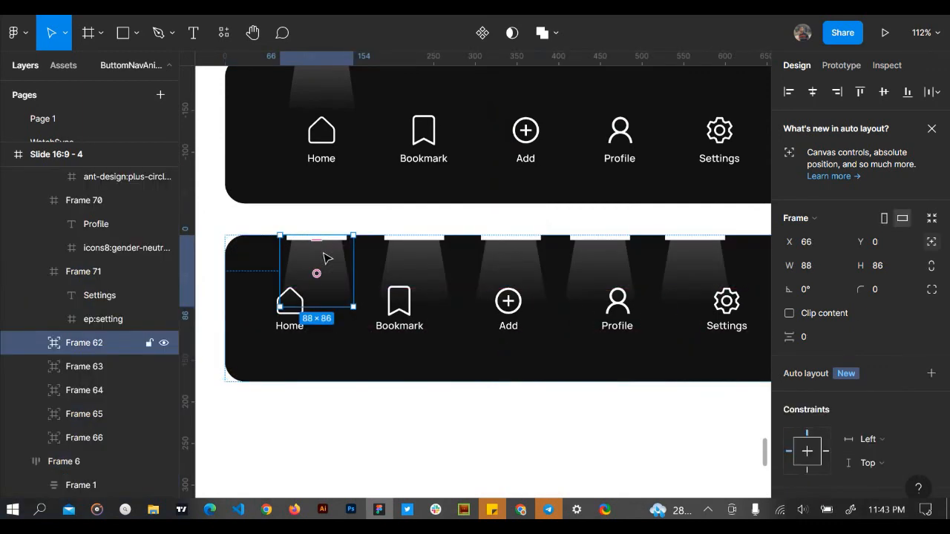
scroll(317, 271, "up", 3)
scroll(318, 269, "left", 3)
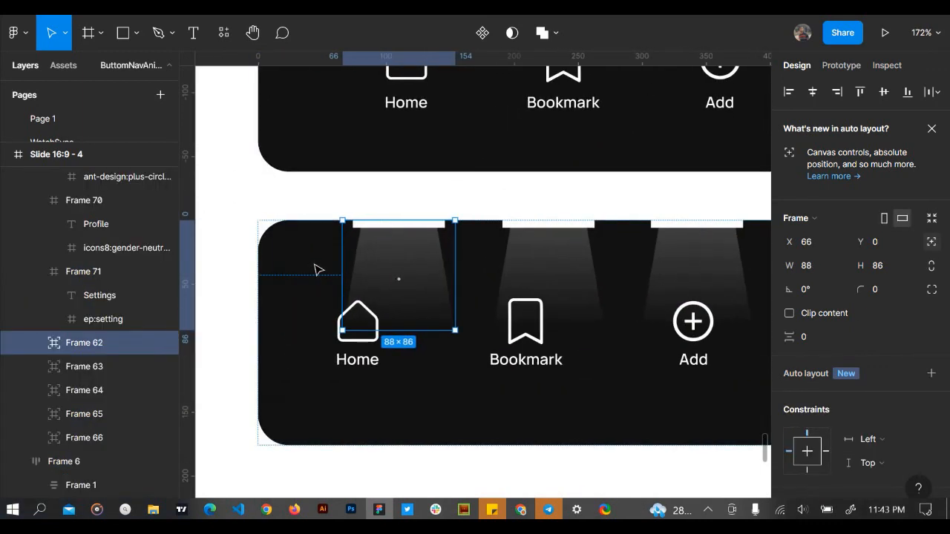
left_click_drag(422, 257, 393, 259)
scroll(390, 254, "right", 2)
left_click(450, 258)
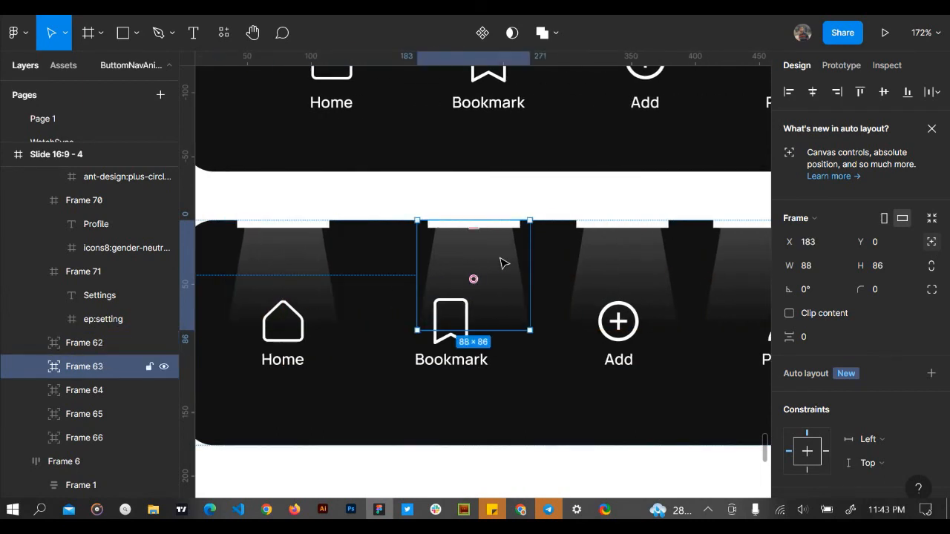
mouse_move(499, 257)
left_mouse_down()
mouse_move(475, 268)
mouse_move(498, 274)
left_mouse_up()
Align the remaining three spotlights of the lower bar centrally above the Add, Profile and Settings icons
scroll(490, 270, "right", 3)
left_click(499, 269)
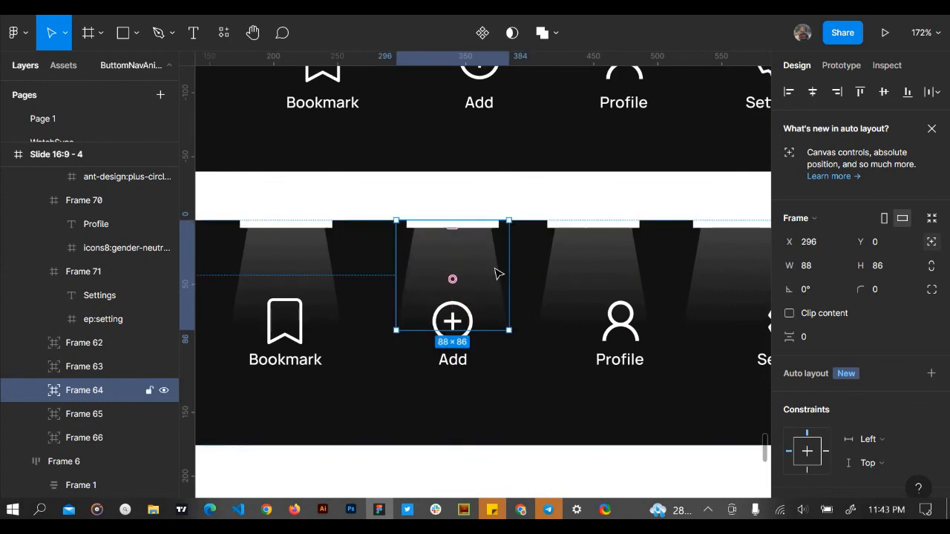
scroll(497, 272, "right", 2)
left_click(557, 266)
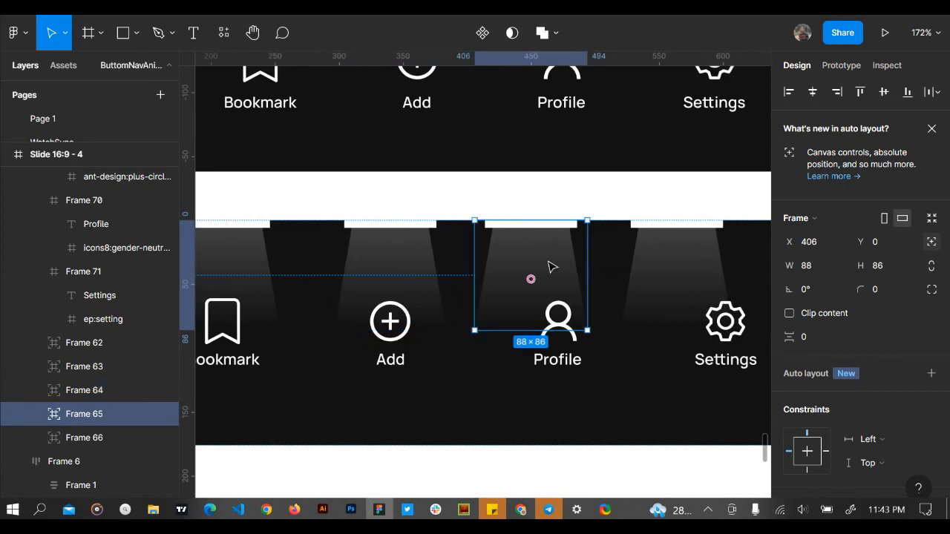
left_click_drag(550, 266, 616, 272)
scroll(574, 271, "right", 3)
left_click(589, 269)
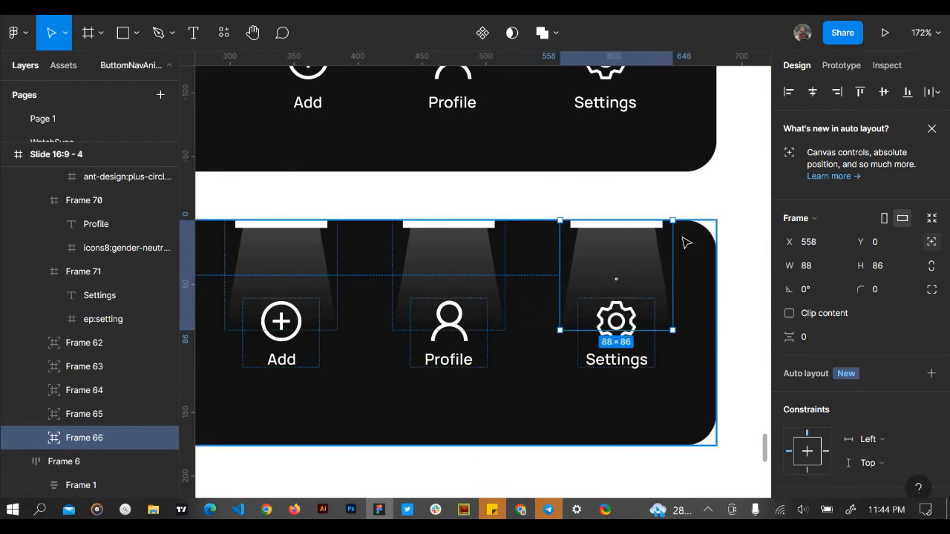
key("minus")
Collapse the lower bar's five icon-label frames in the layer list and wrap the whole bar in a new frame
left_click(692, 319)
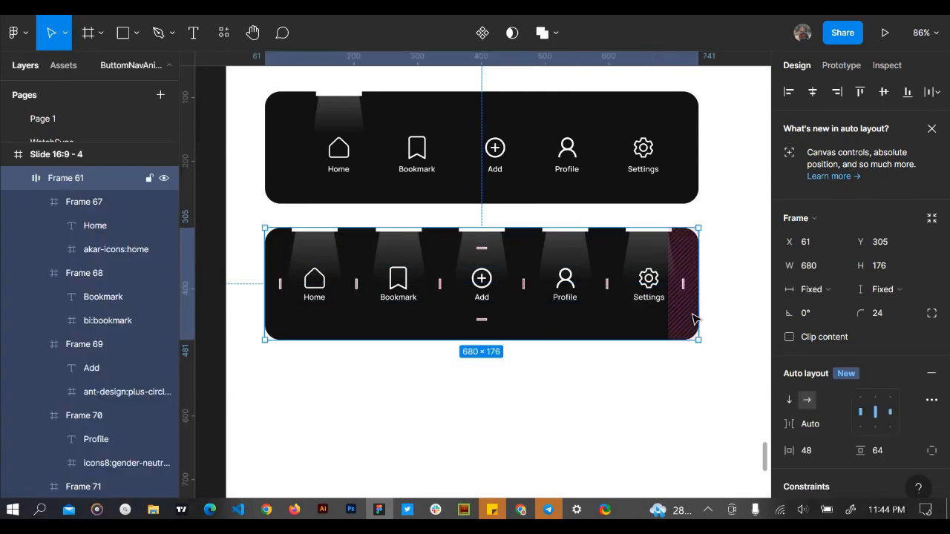
scroll(694, 319, "up", 5)
scroll(693, 317, "down", 4)
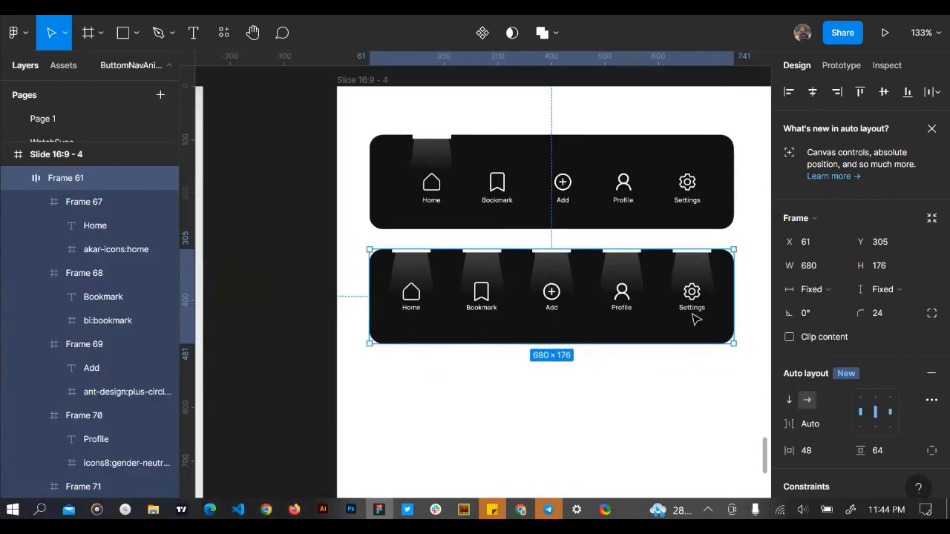
scroll(694, 316, "up", 3)
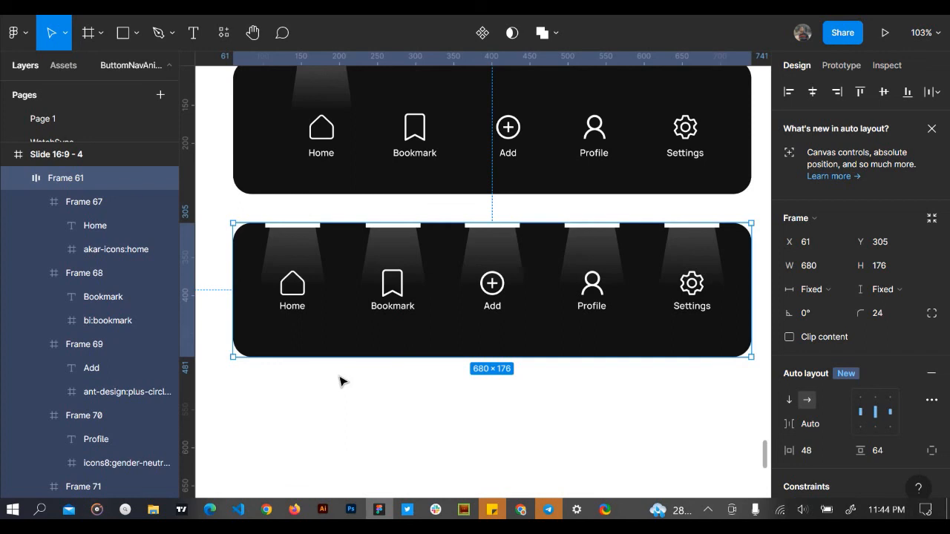
left_click(35, 203)
left_click(36, 225)
left_click(36, 249)
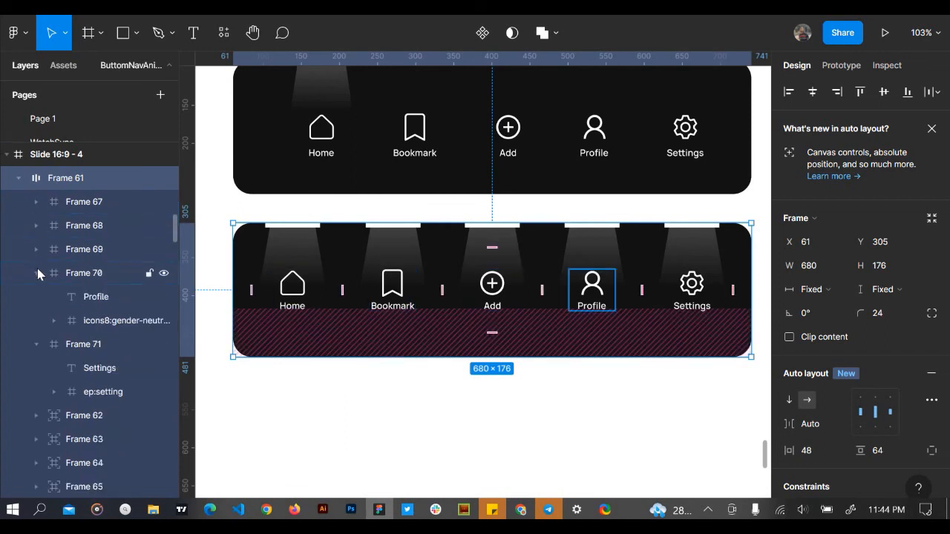
left_click(37, 273)
left_click(36, 296)
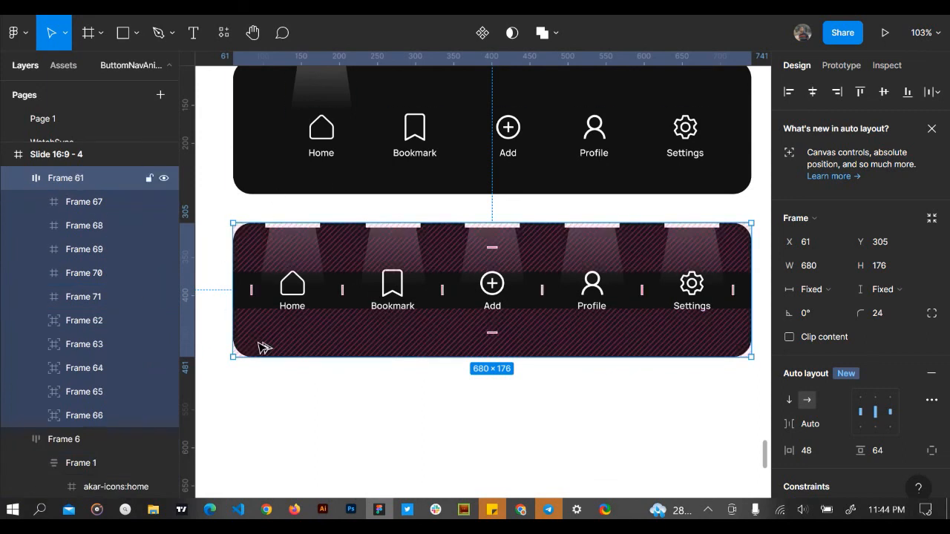
key("ctrl+alt+g")
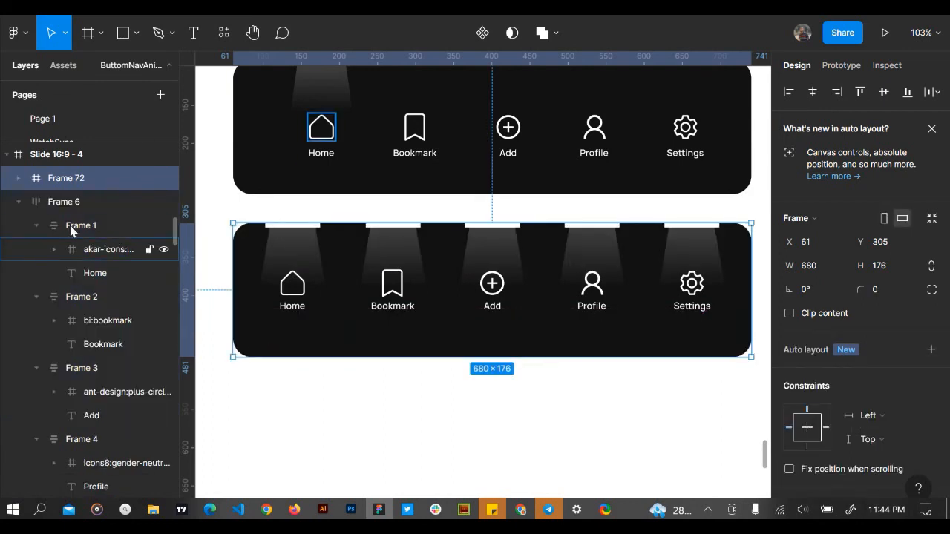
left_click(19, 179)
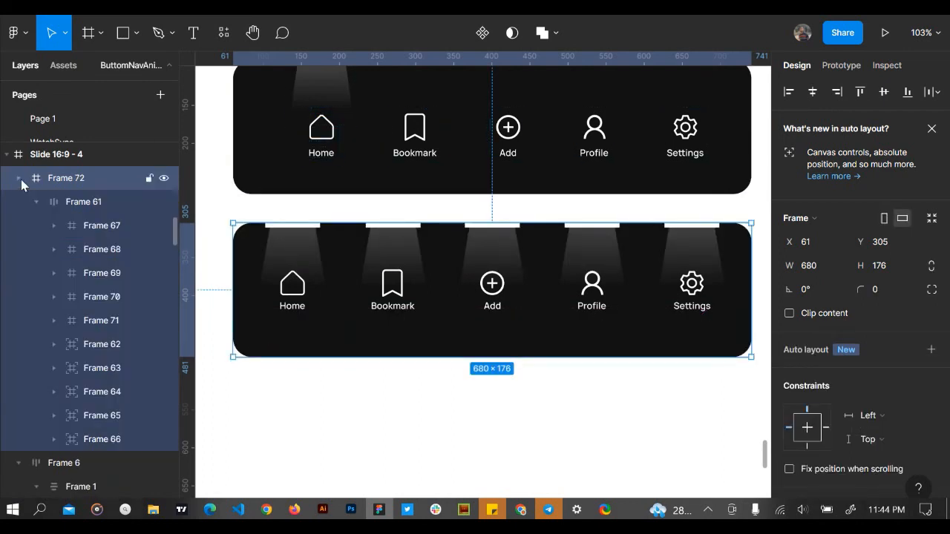
Try to ungroup the auto layout bar frame inside the new wrapper frame
left_click(56, 202)
right_click(59, 201)
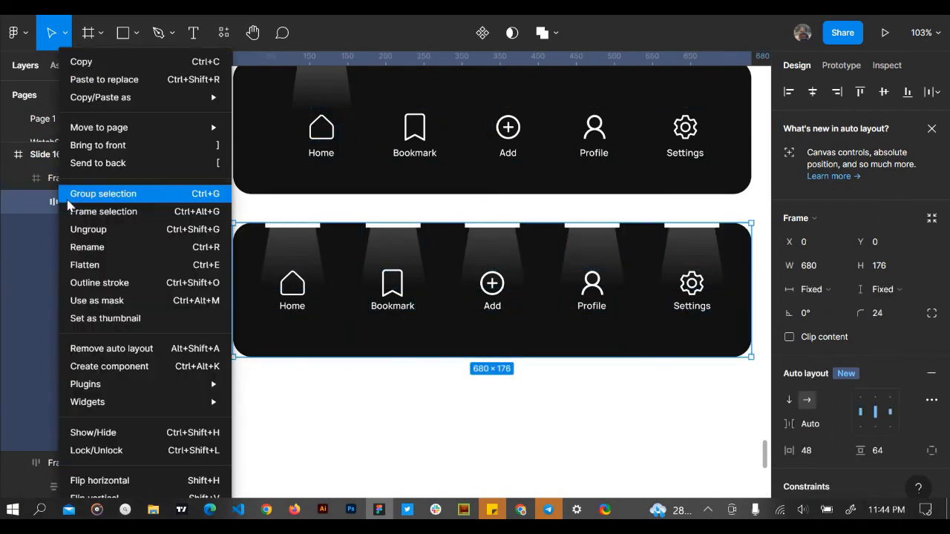
left_click(108, 231)
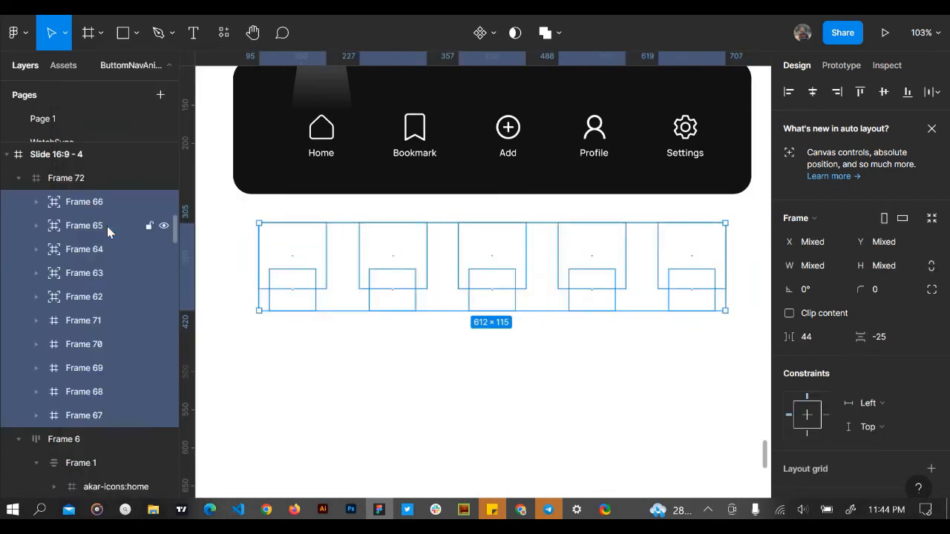
key("ctrl+z")
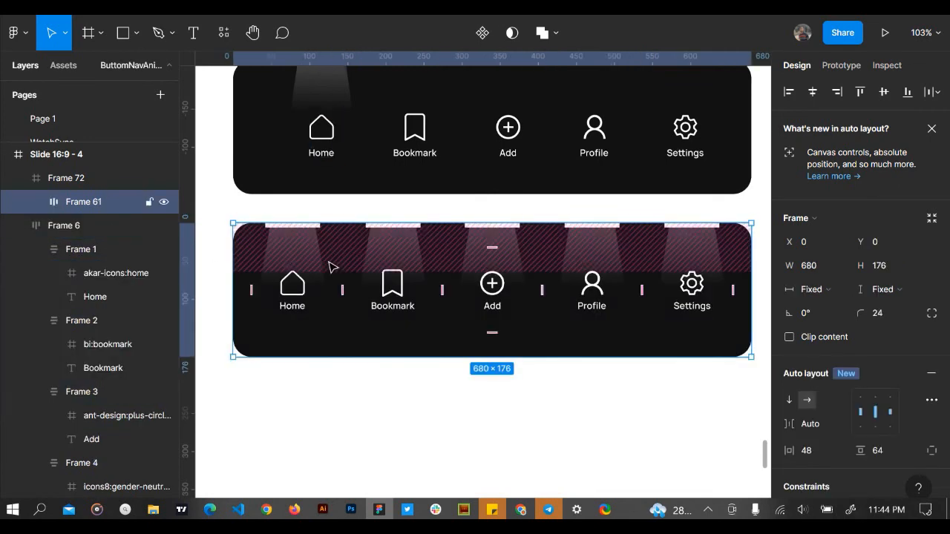
Examine the fill, corner radius and layout properties of the wrapper frame and of the auto layout bar frame inside it
left_click(94, 179)
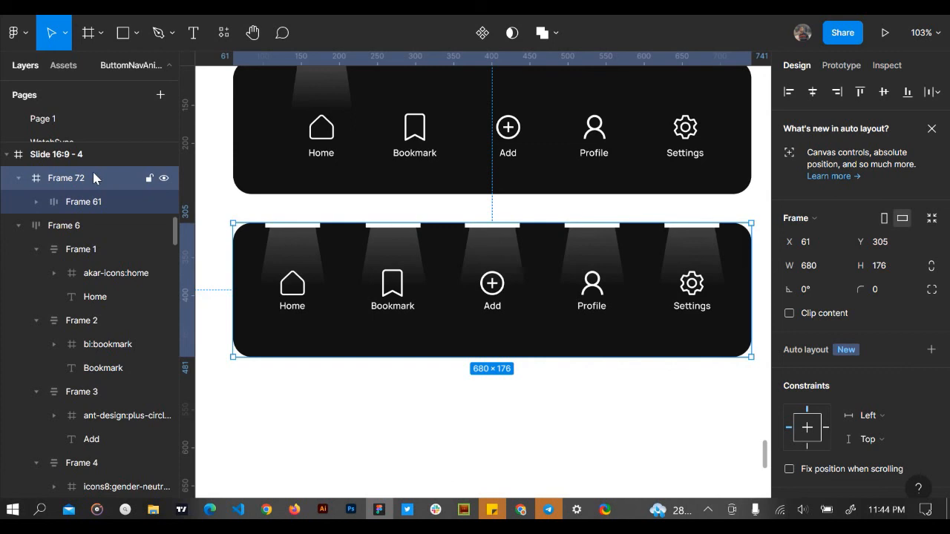
scroll(775, 197, "down", 5)
scroll(801, 250, "down", 2)
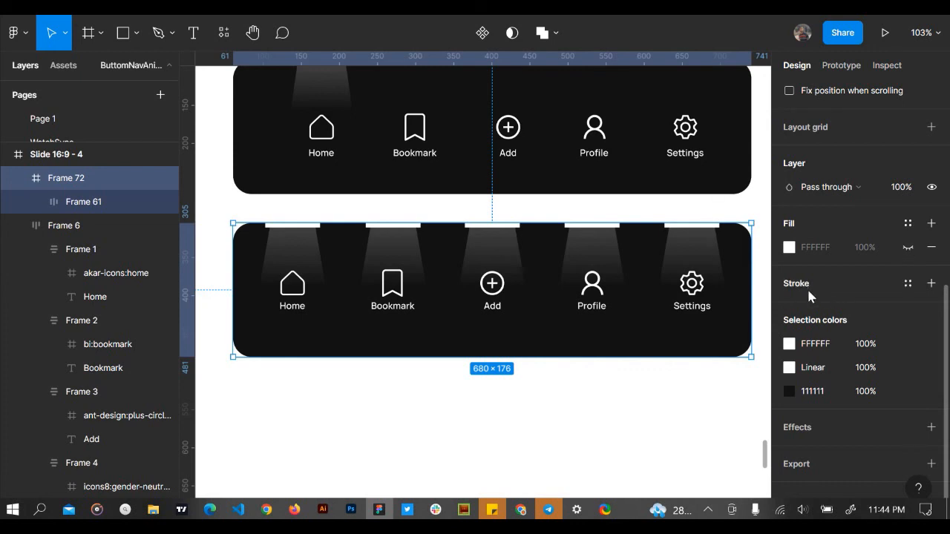
scroll(824, 273, "up", 4)
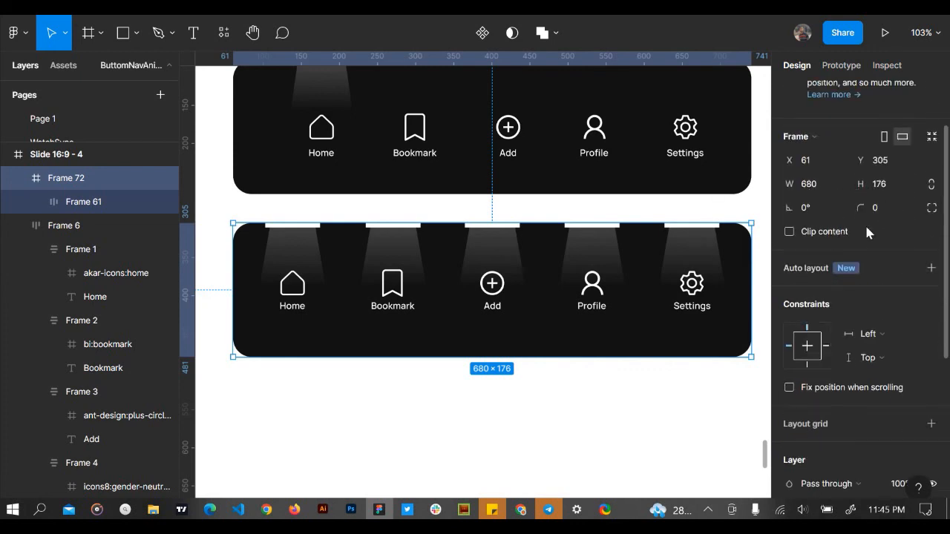
scroll(861, 320, "down", 3)
scroll(869, 293, "up", 1)
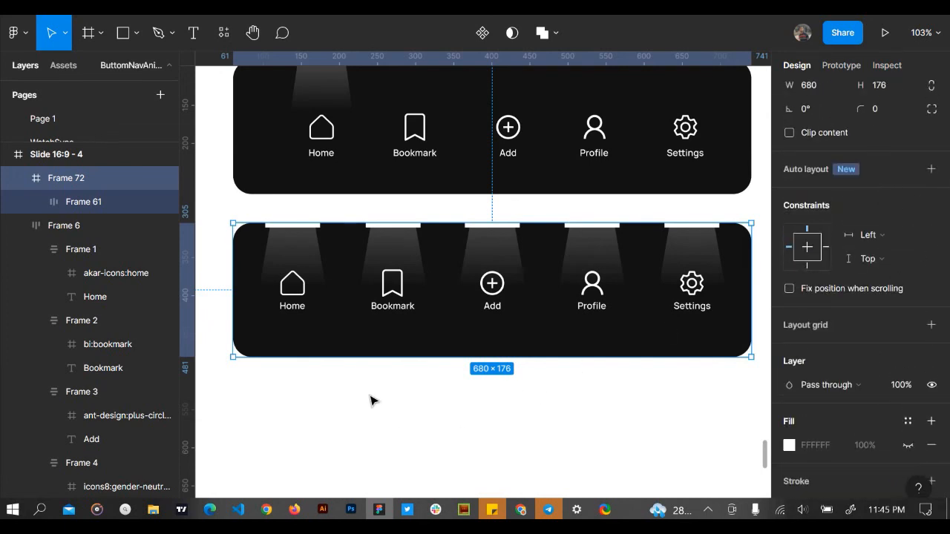
left_click(85, 209)
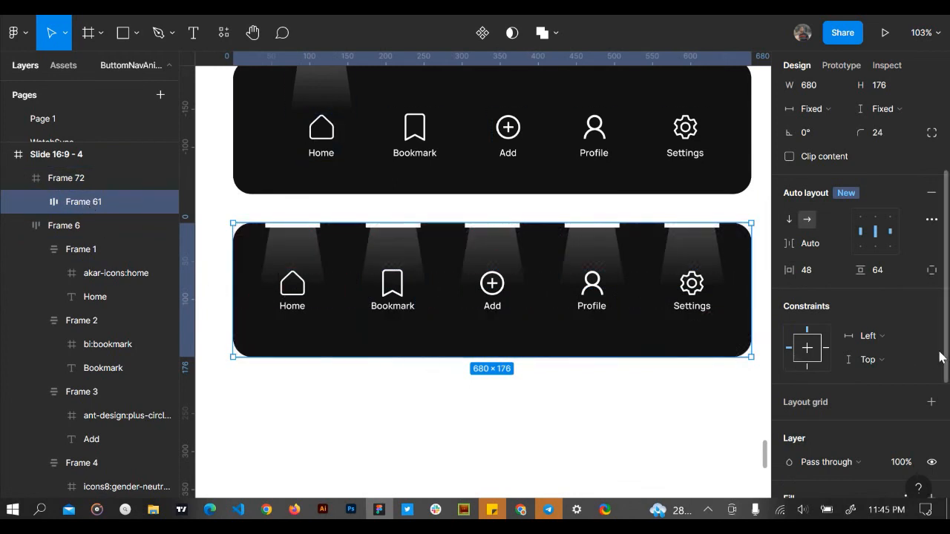
scroll(891, 335, "down", 3)
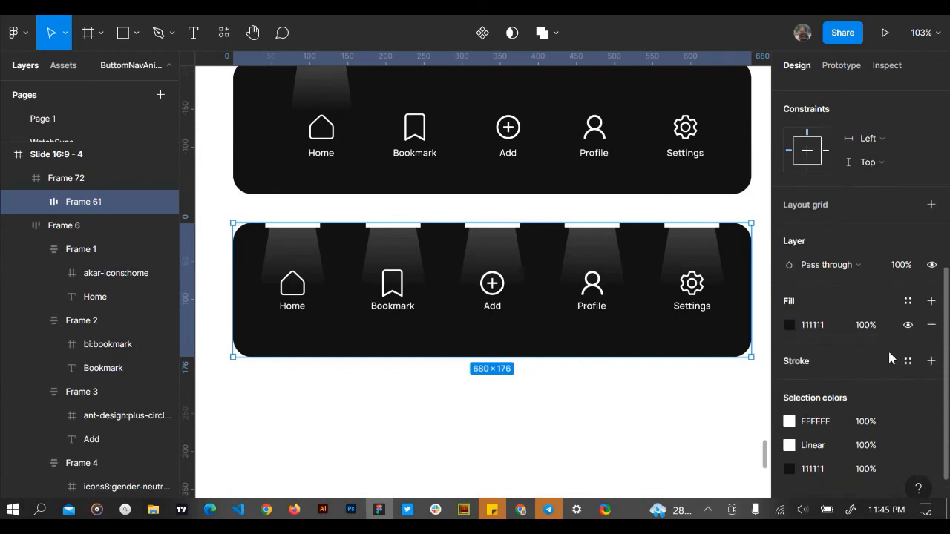
scroll(888, 349, "up", 3)
scroll(878, 244, "up", 1)
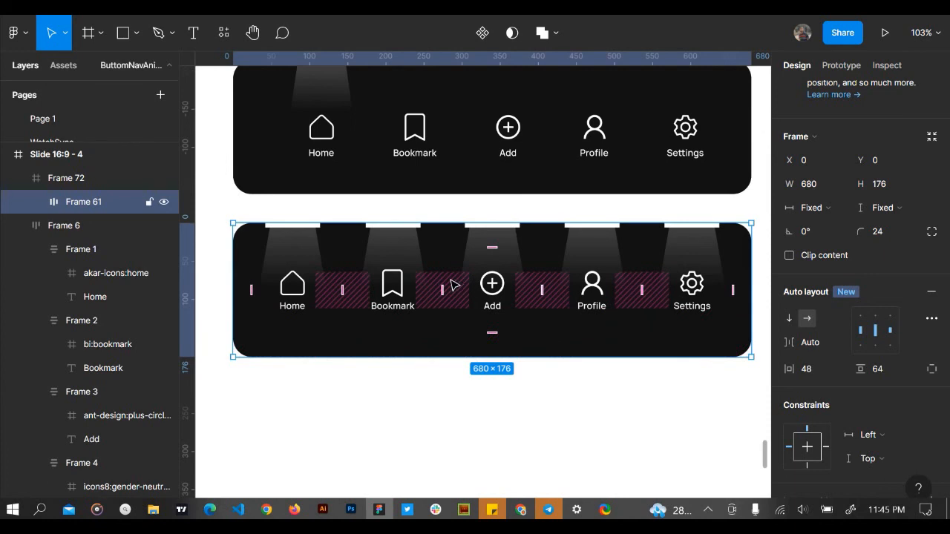
Copy the properties of the inner auto layout bar frame and paste them onto the wrapper frame
right_click(445, 250)
mouse_move(568, 144)
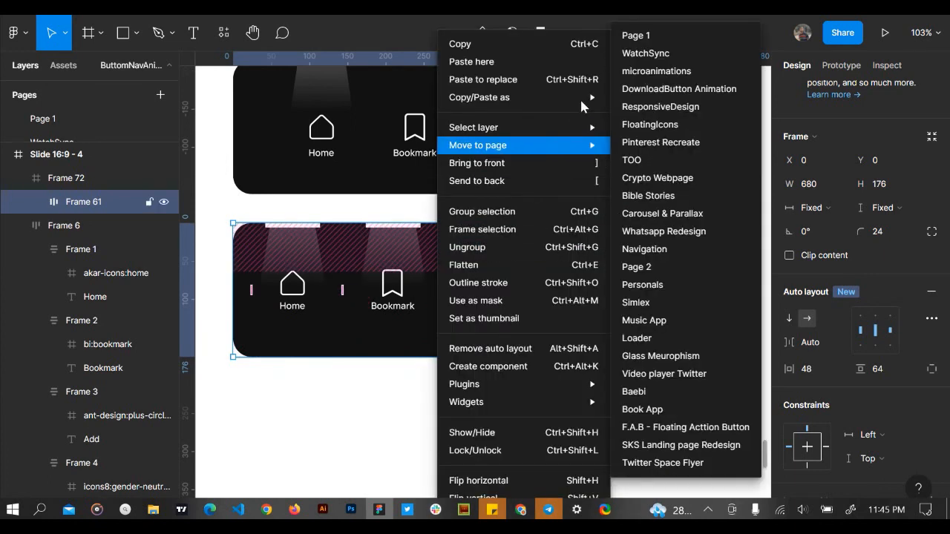
mouse_move(581, 100)
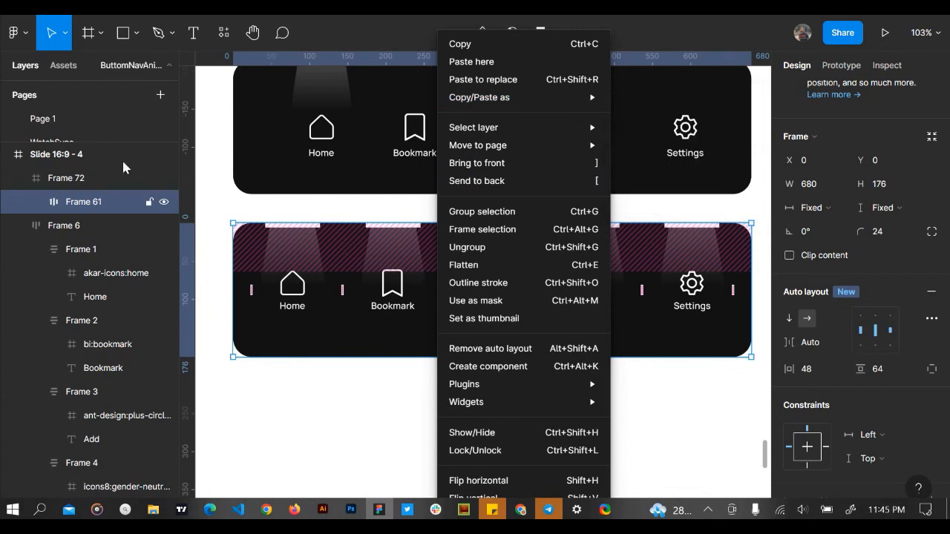
left_click(88, 178)
left_click(87, 178)
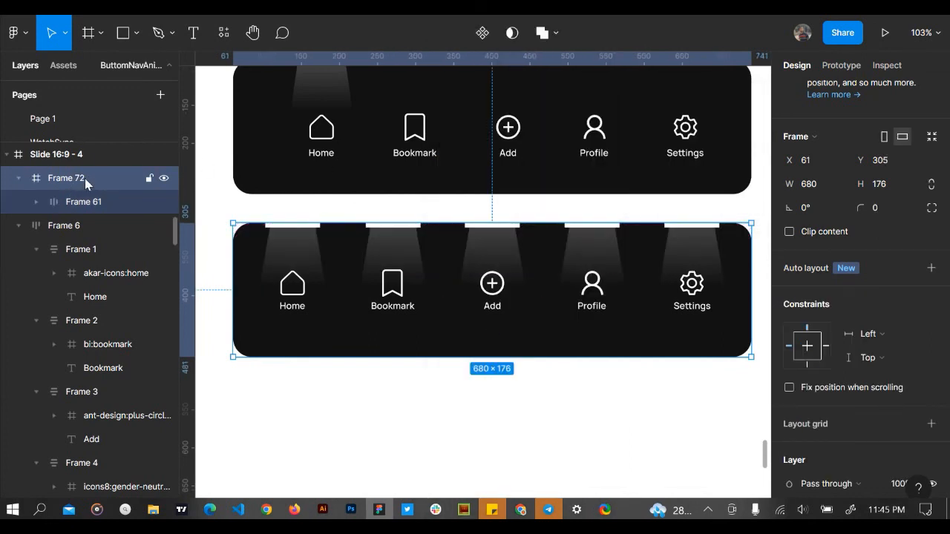
right_click(85, 178)
mouse_move(185, 95)
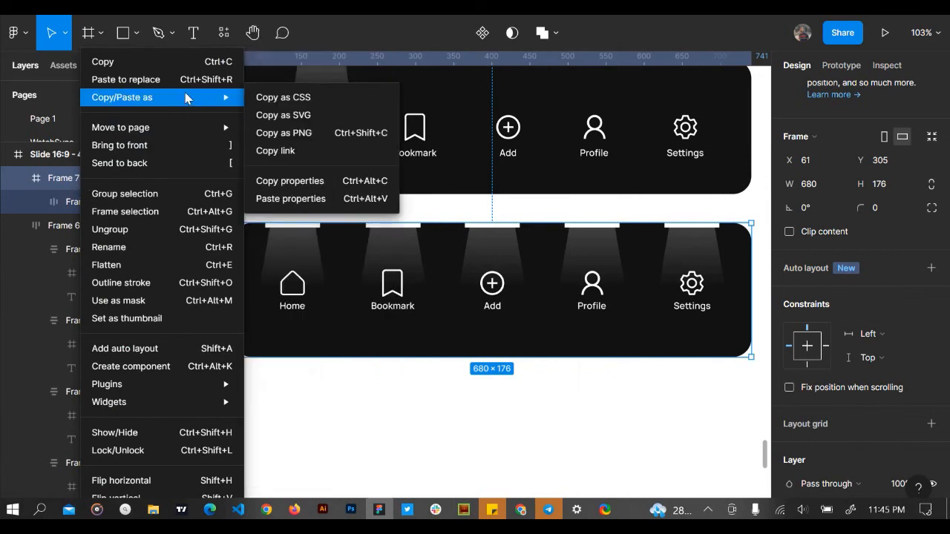
left_click(62, 186)
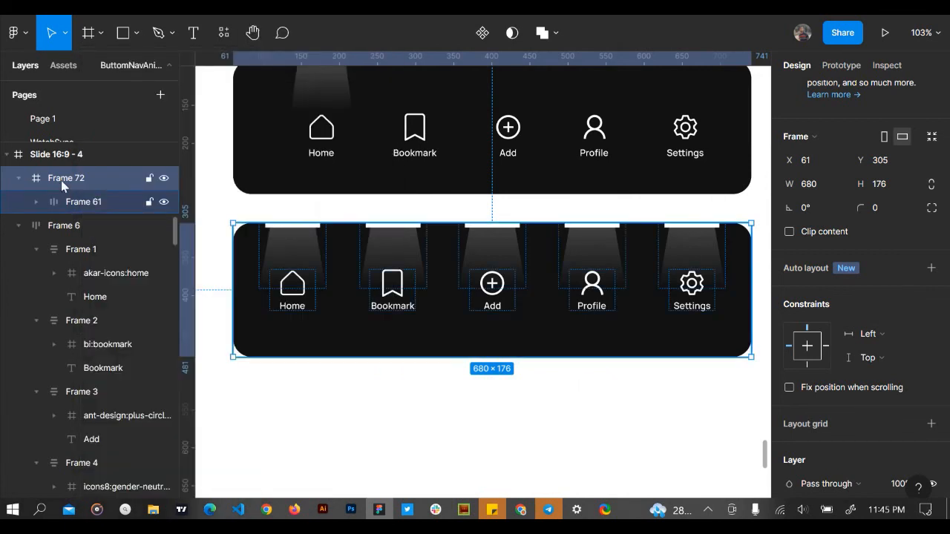
key("alt")
key("ctrl+alt+v")
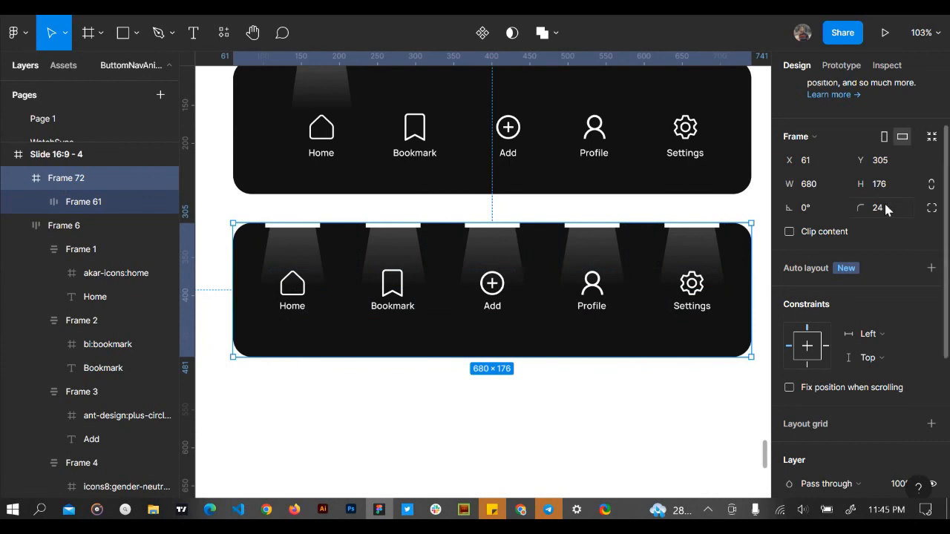
scroll(883, 222, "down", 5)
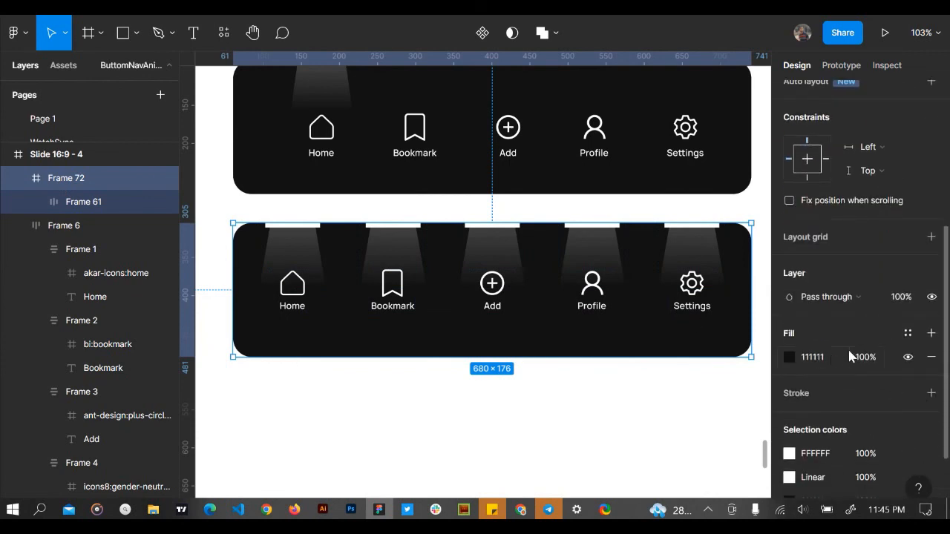
scroll(831, 350, "up", 3)
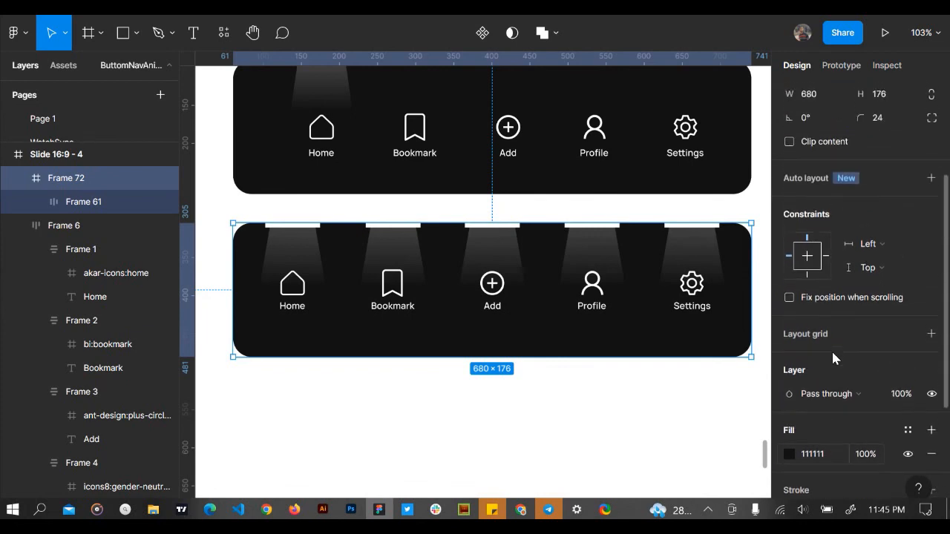
Ungroup the auto layout frame inside the wrapper so its icon and spotlight frames sit directly in the wrapper frame
left_click(99, 206)
right_click(99, 206)
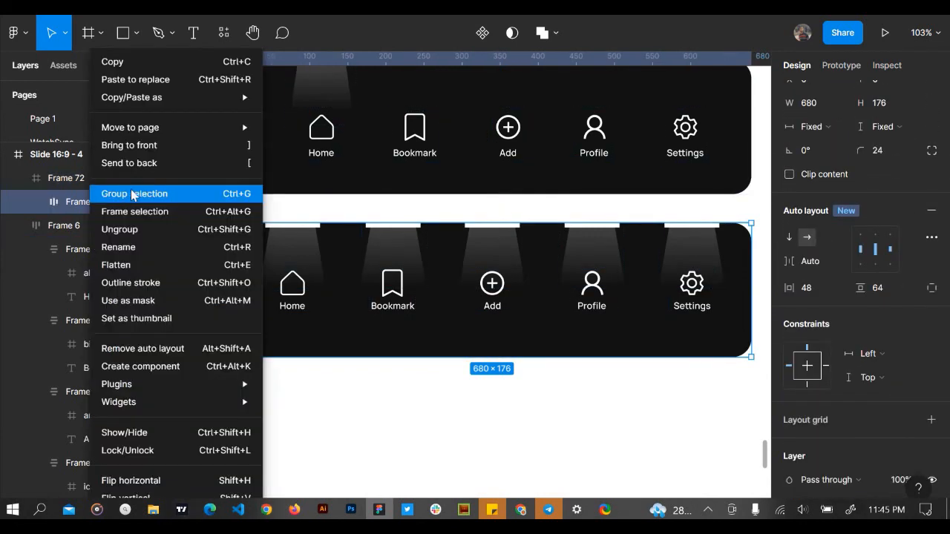
left_click(131, 228)
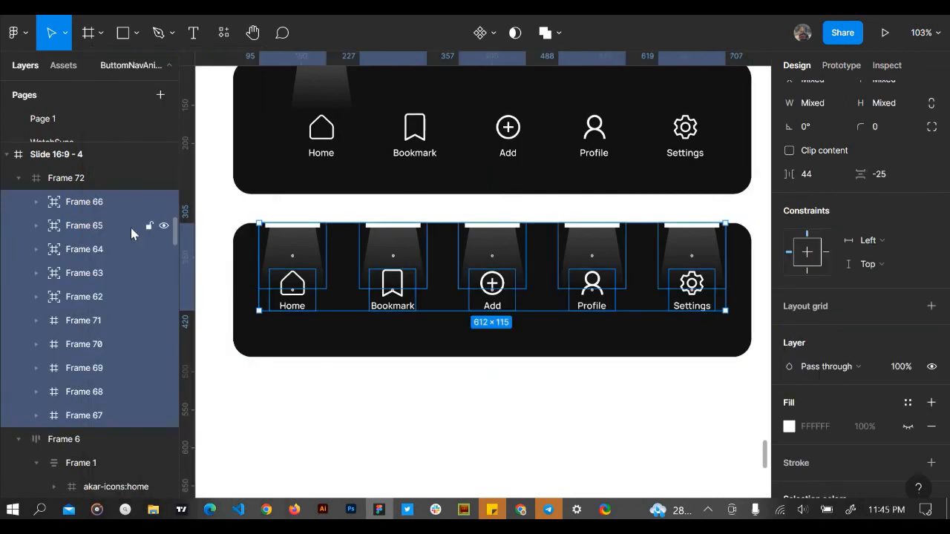
left_click(279, 427)
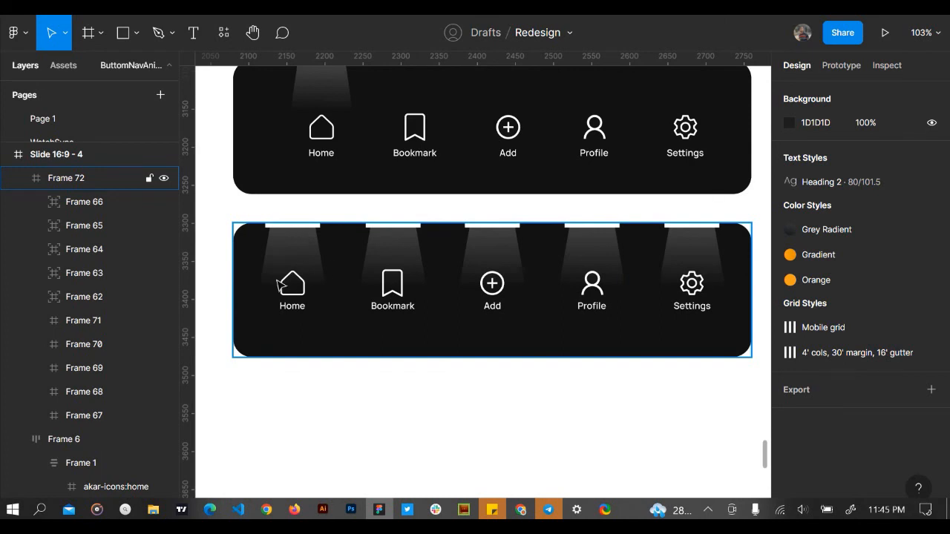
scroll(315, 474, "down", 1)
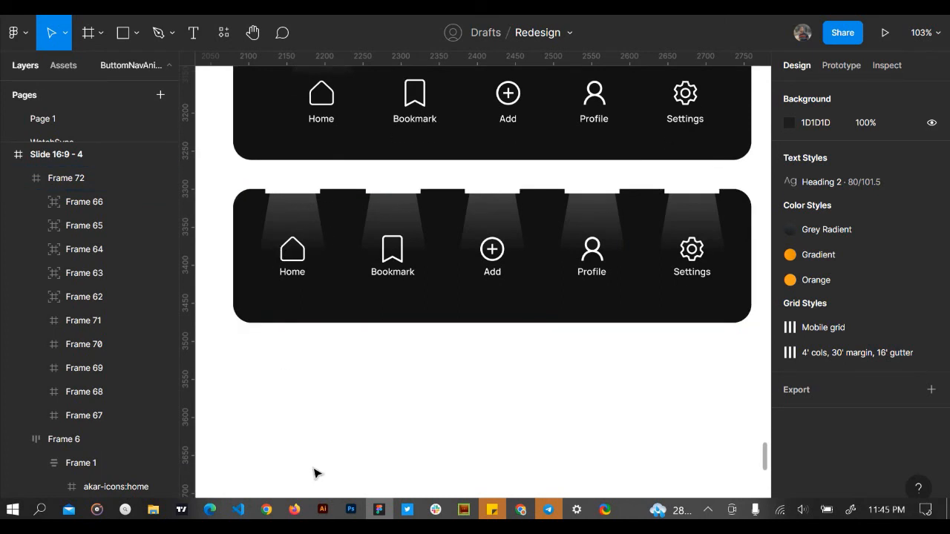
Try moving the lower bar's Home label downward within the bar, and undo the move
left_click_drag(329, 292, 329, 309)
key("ctrl+z")
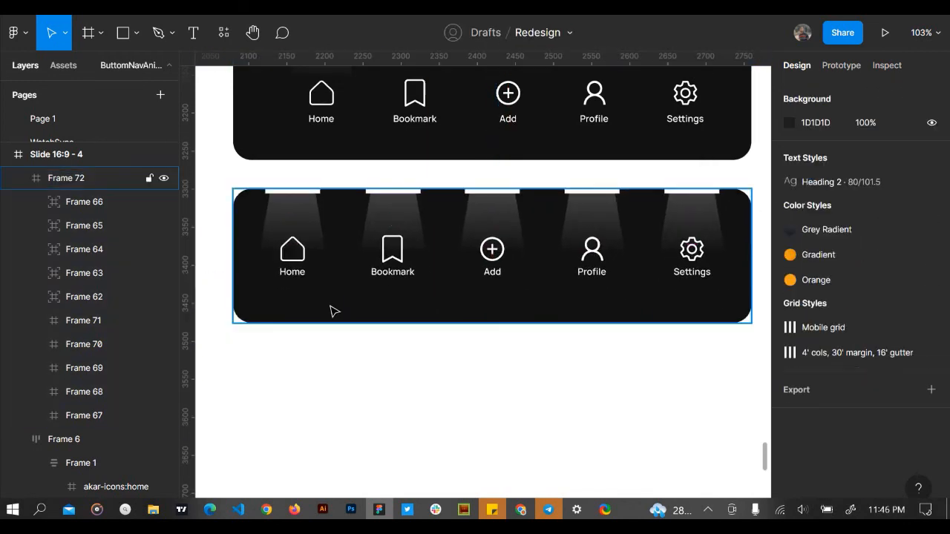
left_click(296, 280, "ctrl")
left_click_drag(296, 279, 296, 306)
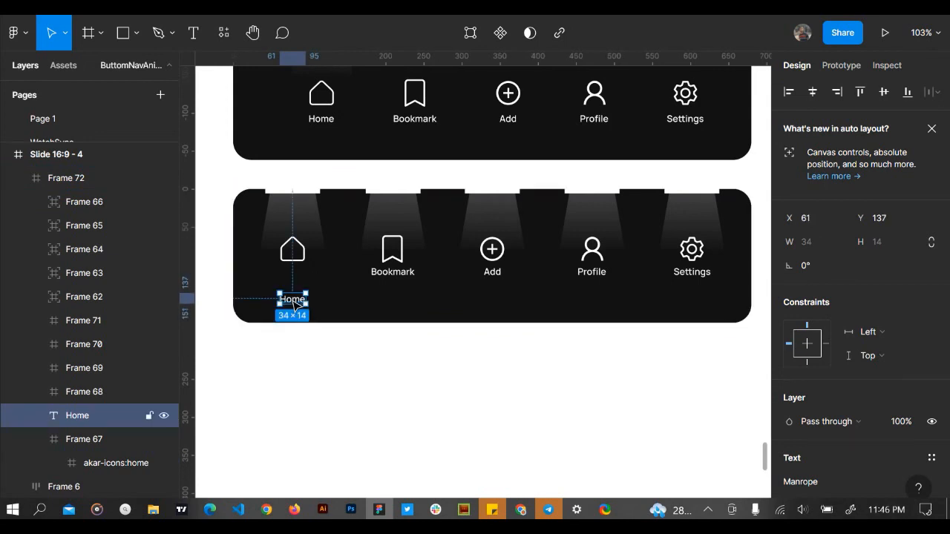
key("ctrl+z")
left_click(339, 372)
Duplicate the lower navigation bar and place the copy beside the upper bar, at about X 1066, Y 84
scroll(340, 373, "down", 5)
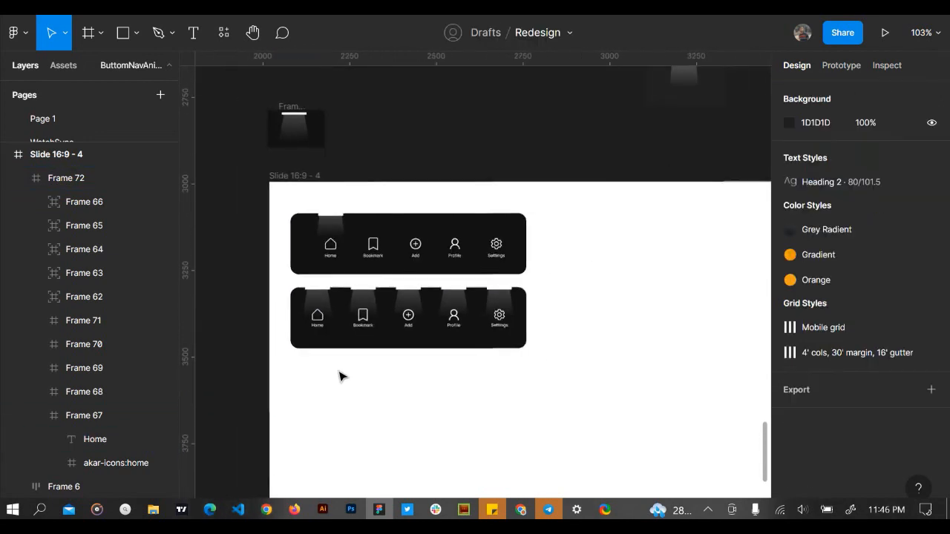
scroll(339, 373, "down", 2)
scroll(342, 376, "down", 1)
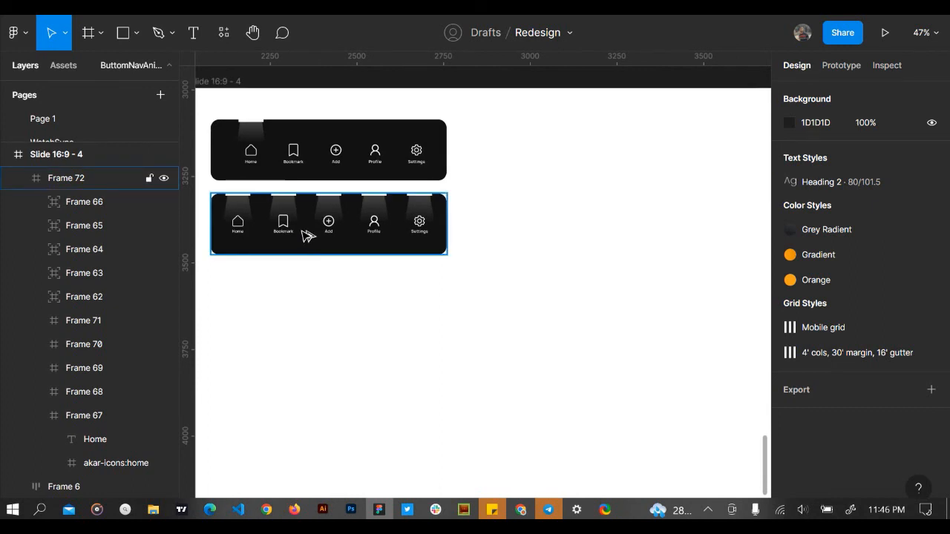
left_click(308, 235)
left_click_drag(308, 235, 601, 169)
scroll(627, 191, "right", 3)
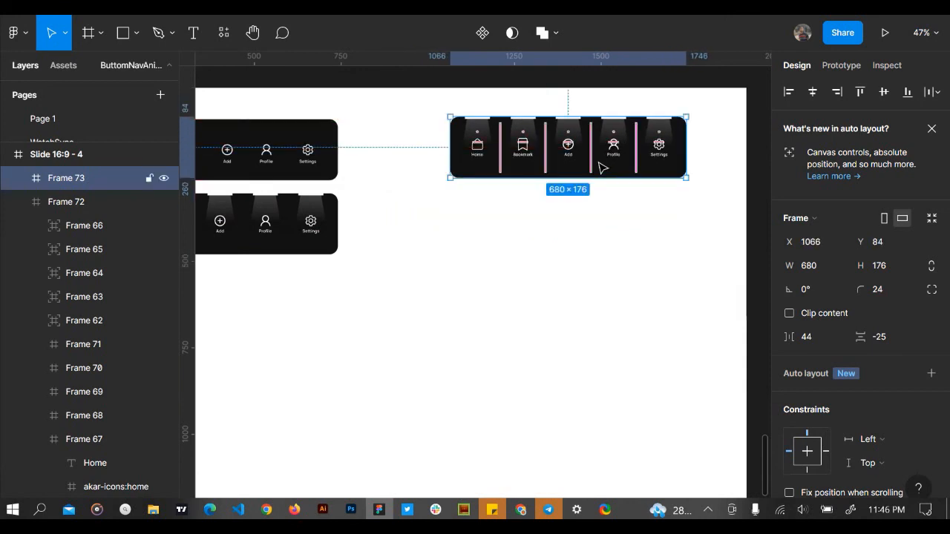
In the duplicated bar, recolour the solid white of the Bookmark, Add, Profile and Settings icons, labels and spotlights to 565656
scroll(601, 169, "up", 4)
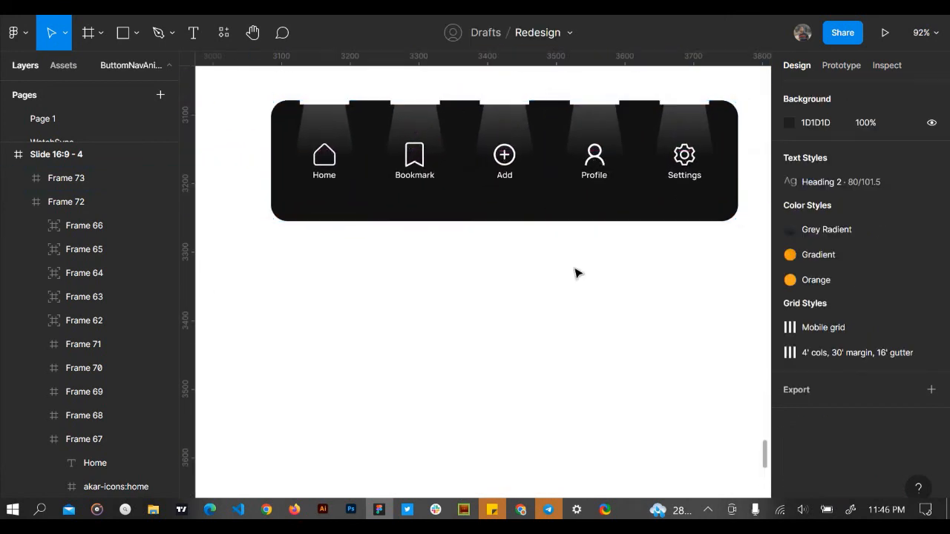
scroll(576, 272, "up", 2, "ctrl")
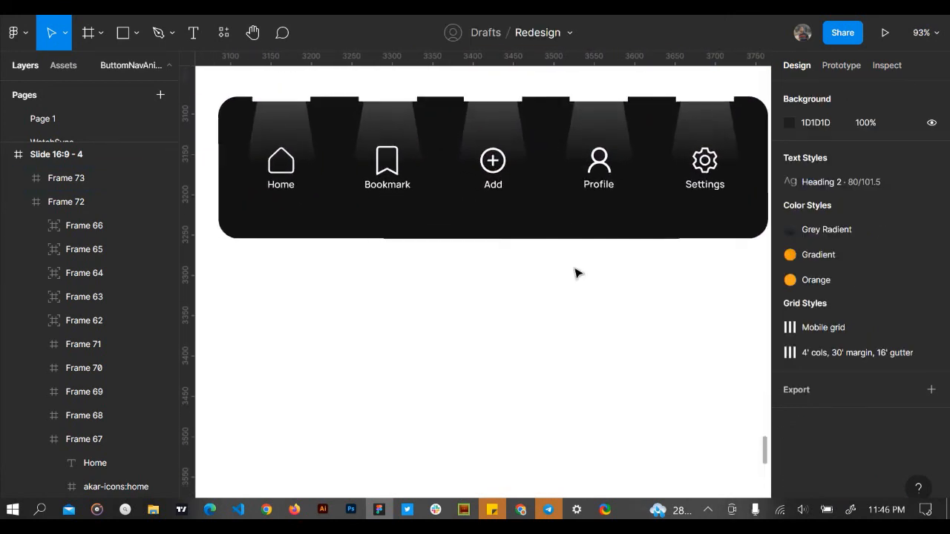
scroll(576, 273, "up", 1)
left_click(423, 170)
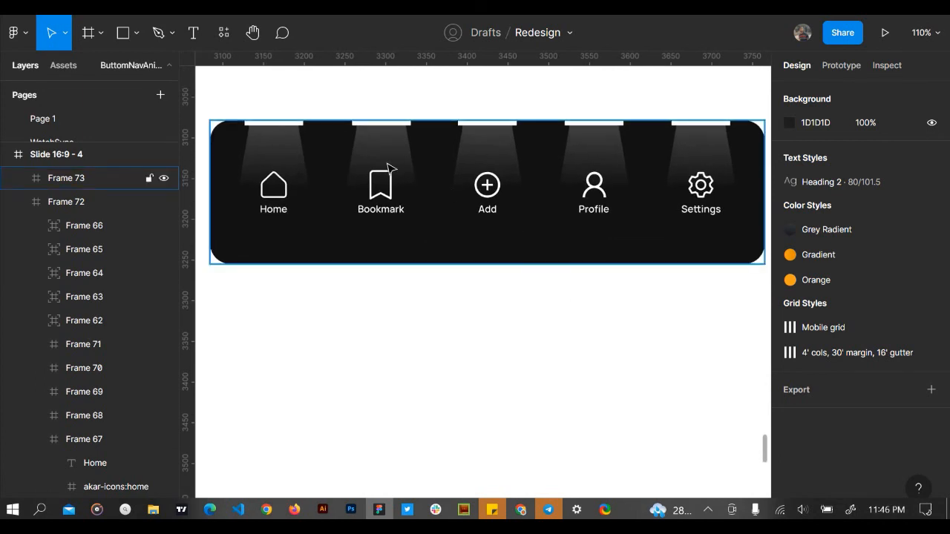
double_click(387, 158)
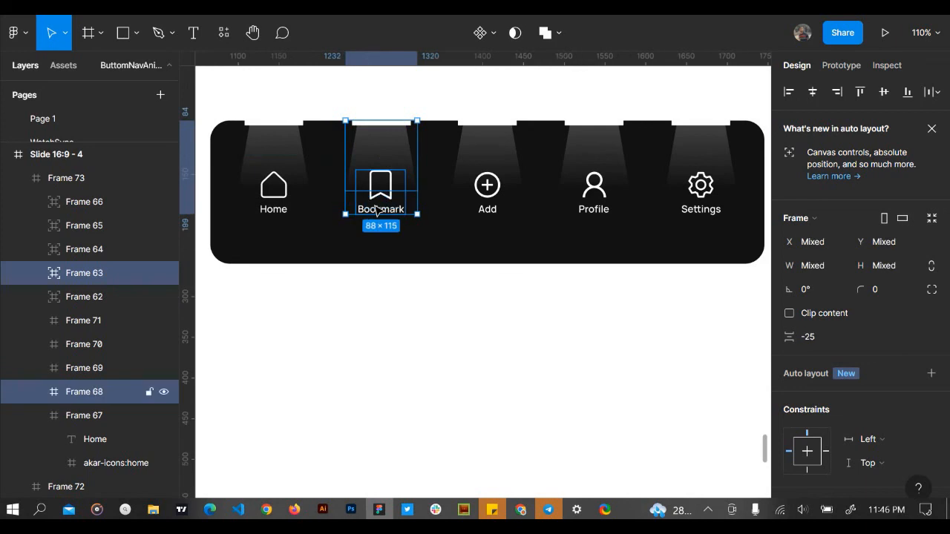
left_click(489, 157, "shift")
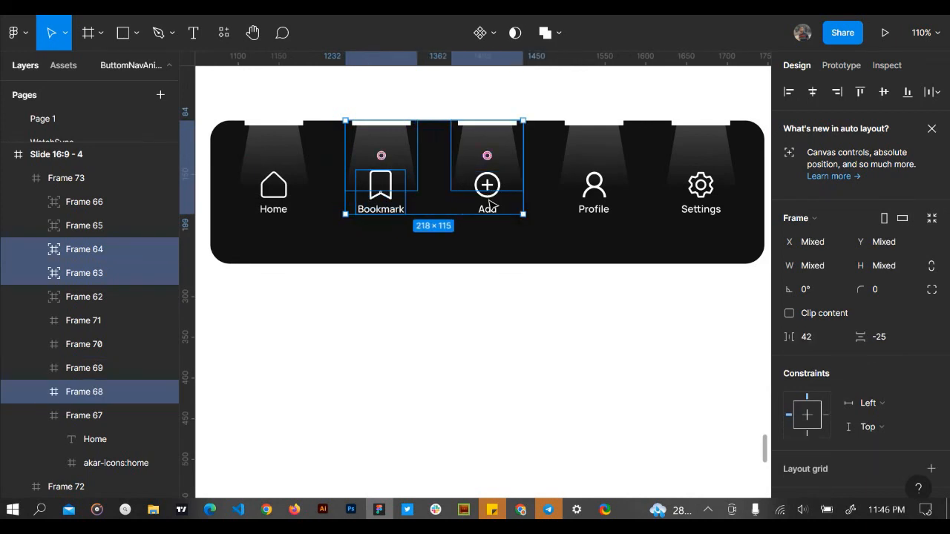
left_click(594, 189, "shift")
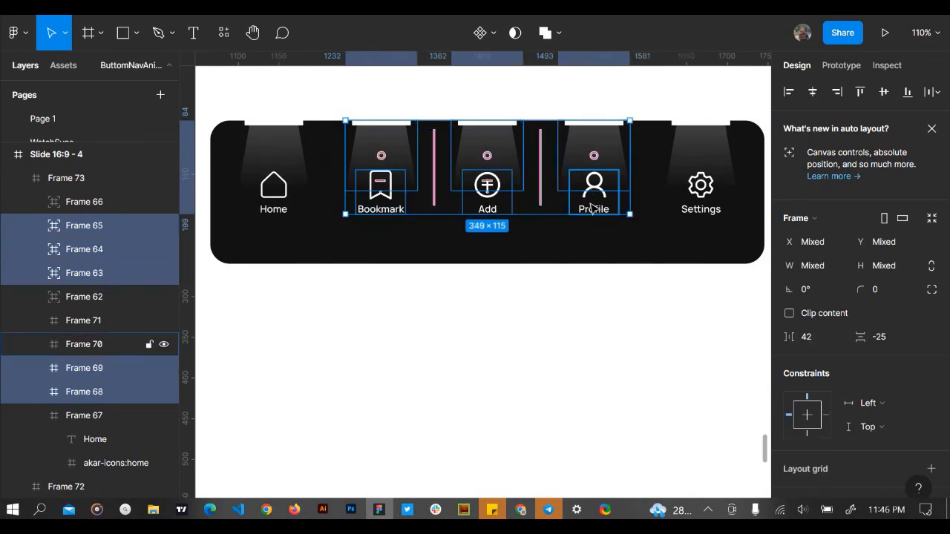
left_click(693, 212, "shift")
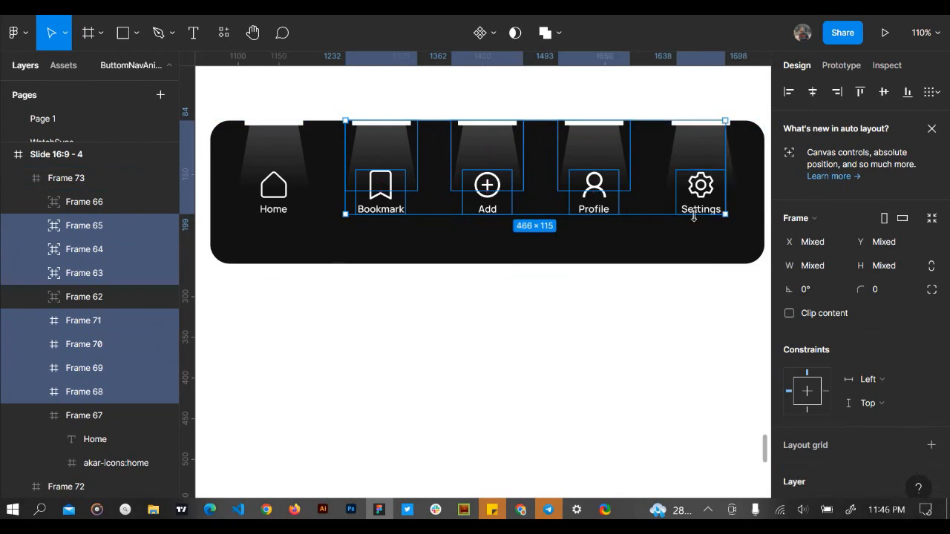
left_click(690, 158, "shift")
scroll(837, 279, "down", 3)
scroll(838, 283, "down", 2)
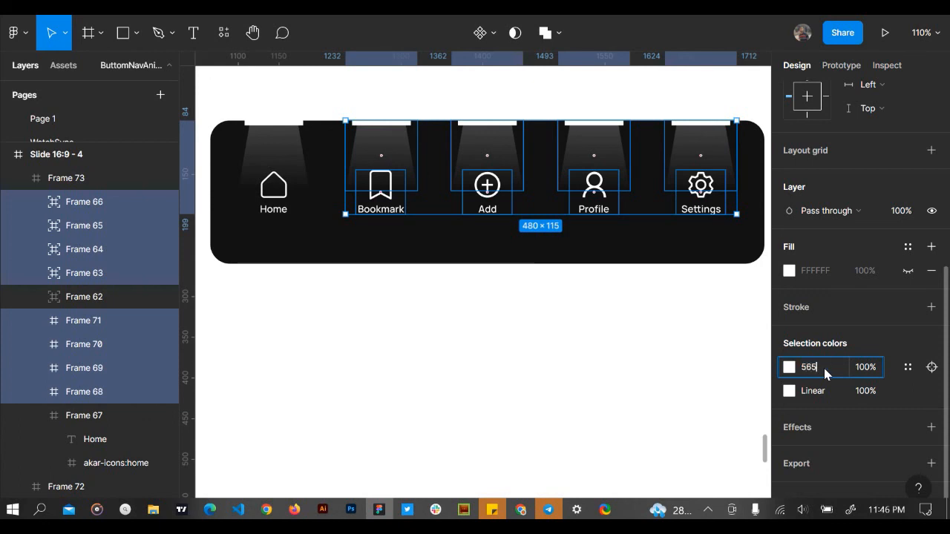
key("Return")
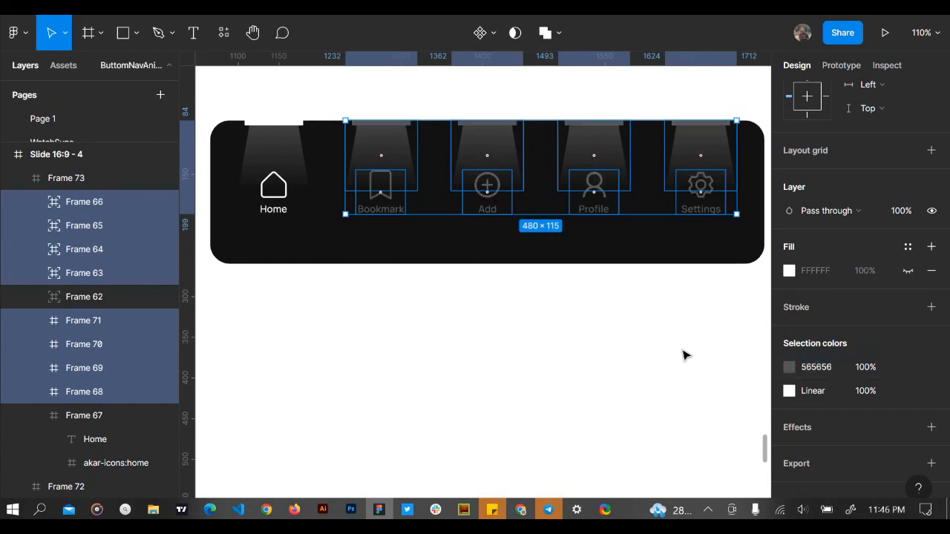
left_click(734, 370)
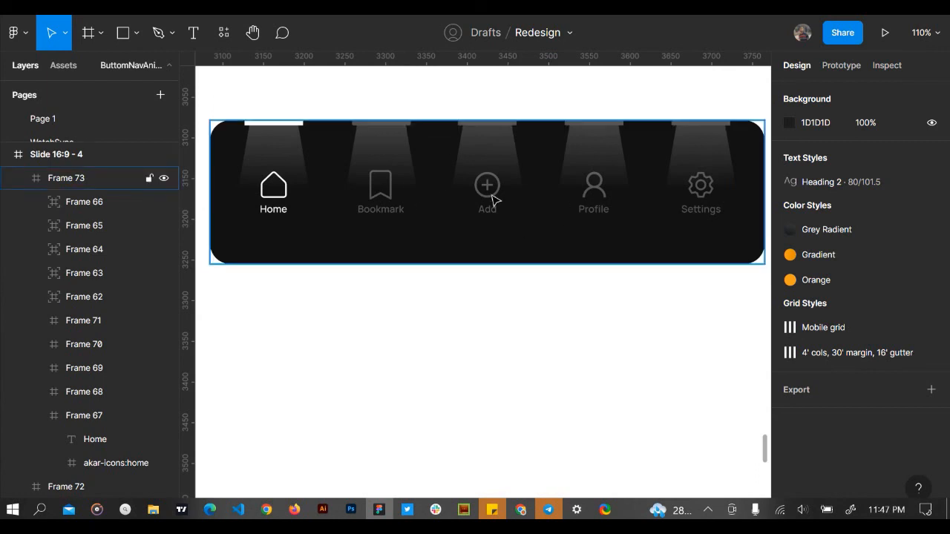
Shrink the spotlight beams above Bookmark, Add, Profile and Settings upward to a height of about 6
left_click(386, 156)
left_click(466, 147, "shift")
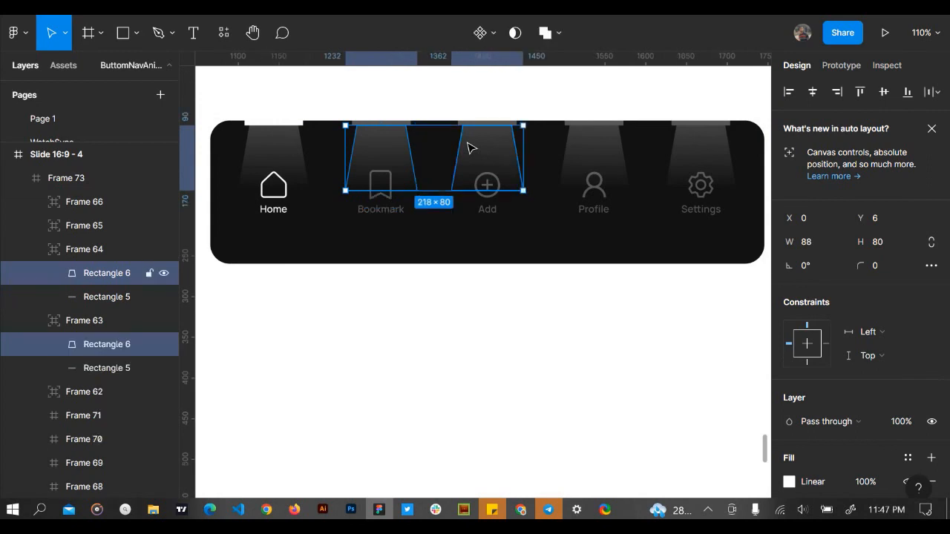
left_click(579, 150, "shift")
left_click(700, 141, "shift")
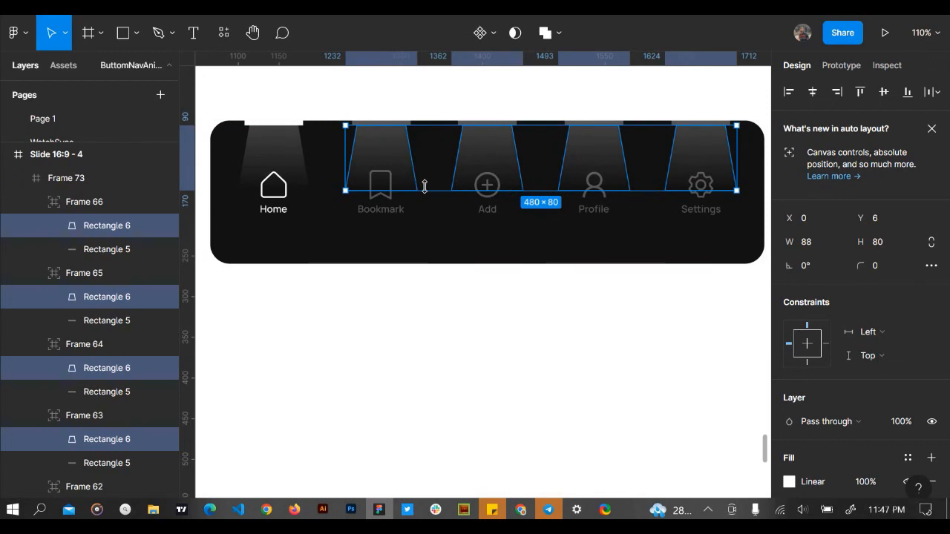
left_click_drag(424, 186, 412, 122)
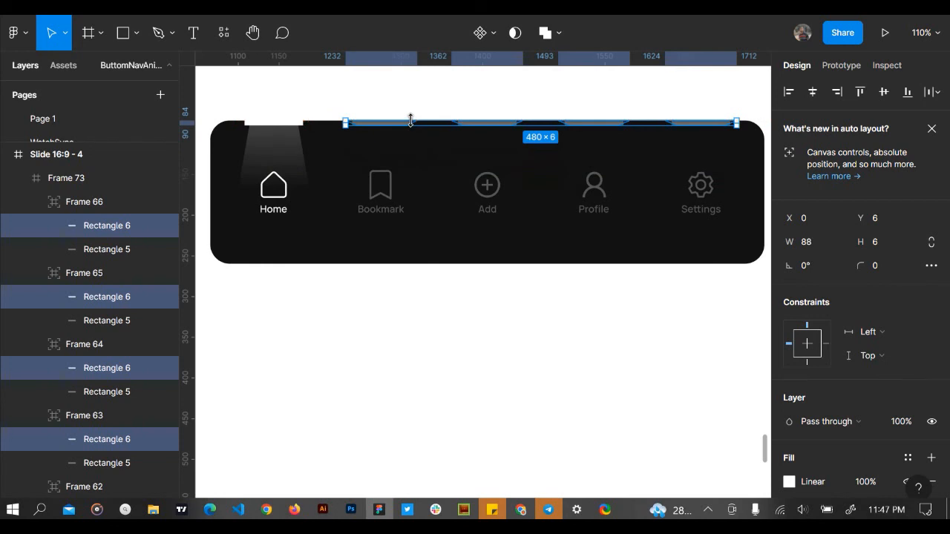
key("ctrl+z")
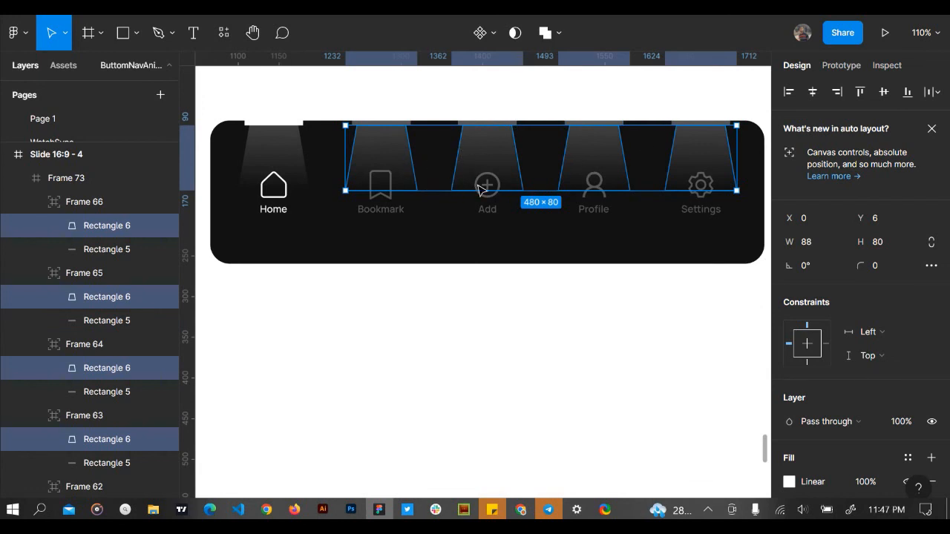
left_click_drag(468, 191, 428, 121)
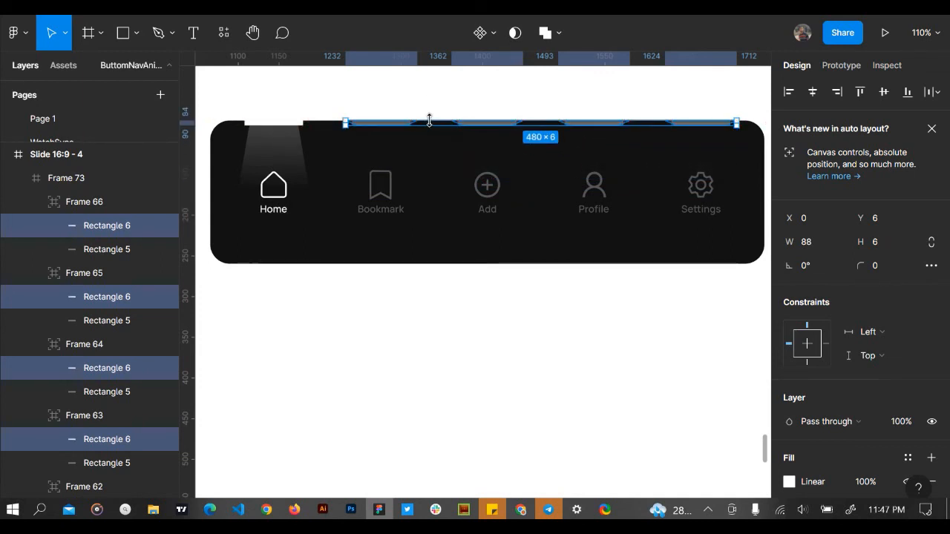
left_click(424, 100)
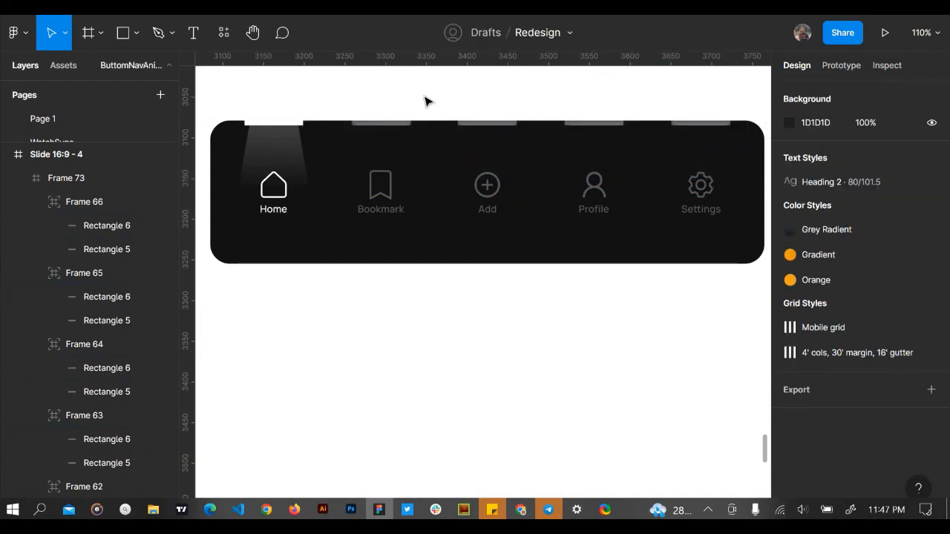
Set the layer opacity of the Bookmark, Add, Profile and Settings spotlight frames to 0%
left_click(400, 128)
scroll(392, 131, "up", 4)
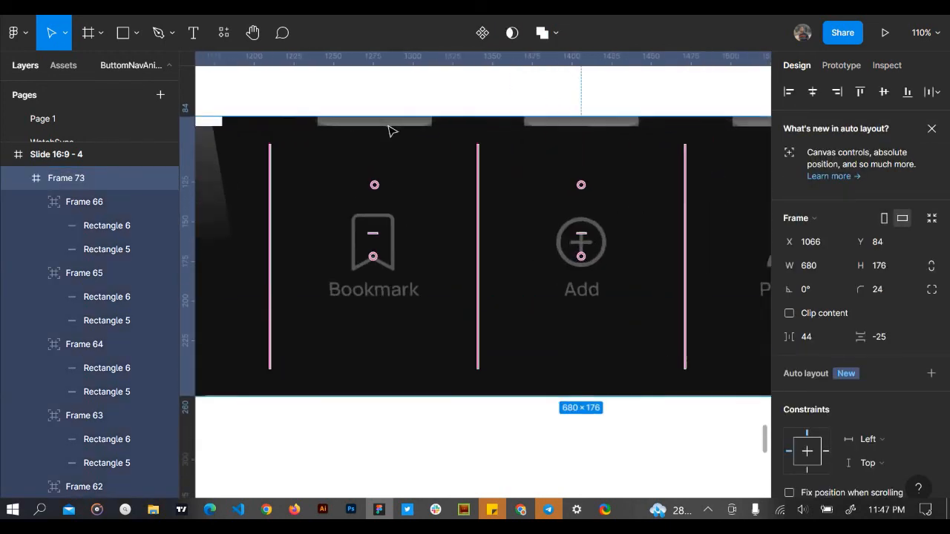
scroll(393, 131, "up", 1)
left_click(398, 131)
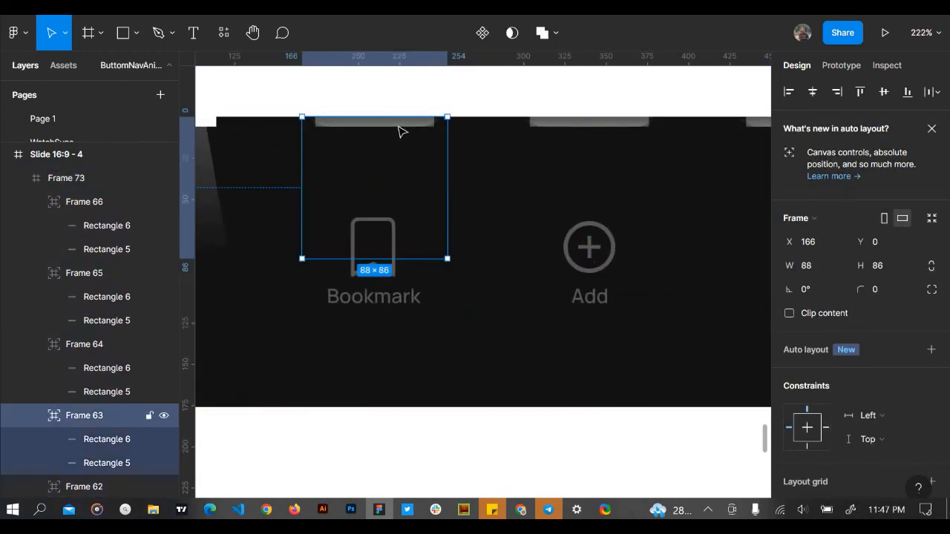
left_click(541, 128, "shift")
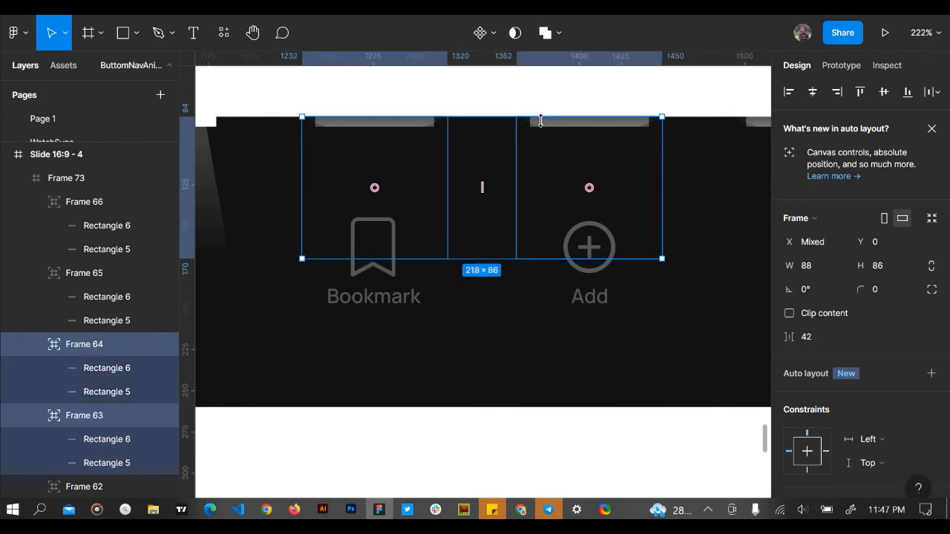
scroll(586, 126, "right", 3)
left_click(616, 120, "shift")
scroll(644, 122, "right", 5)
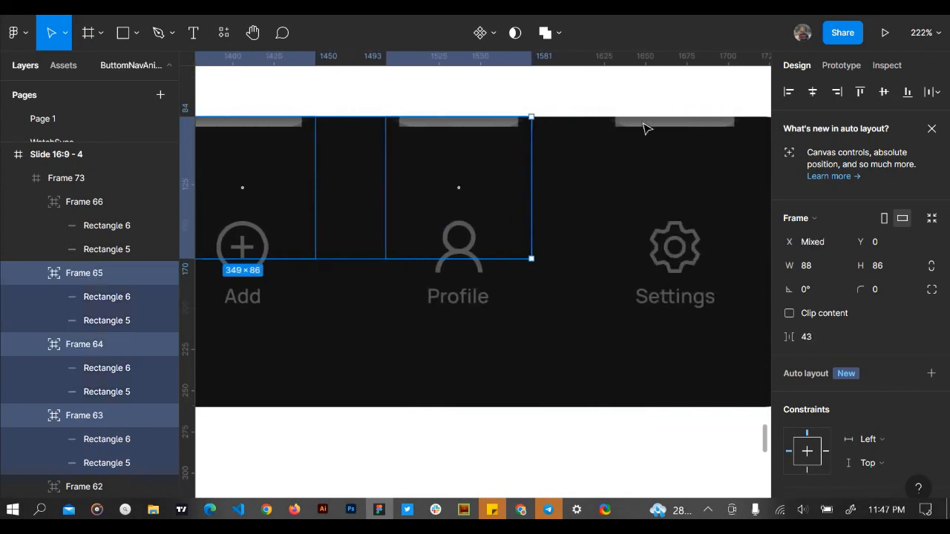
left_click(684, 123, "shift")
scroll(882, 276, "down", 4)
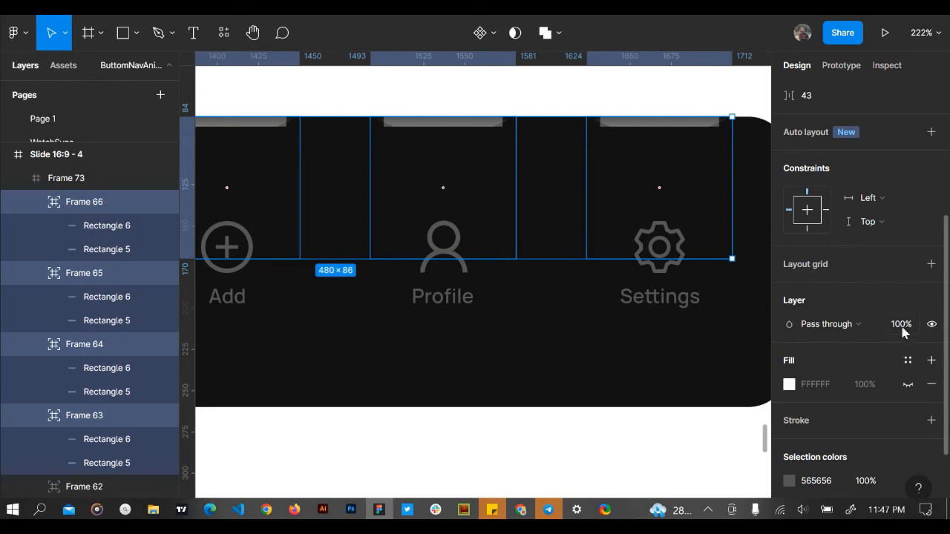
left_click(898, 327)
type("0")
key("Return")
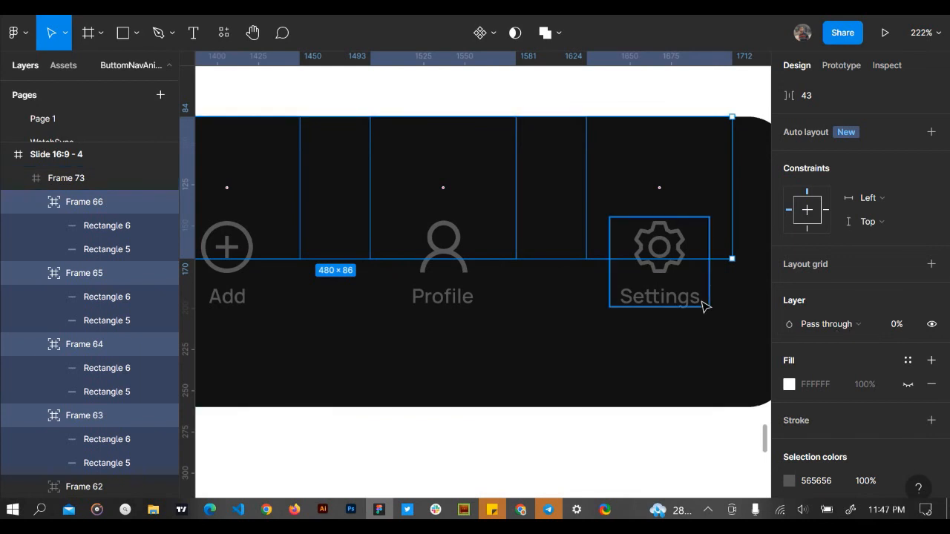
scroll(713, 299, "down", 5)
left_click(658, 395)
Select the Bookmark, Add, Profile and Settings text labels together in the duplicated bar
scroll(658, 395, "up", 3)
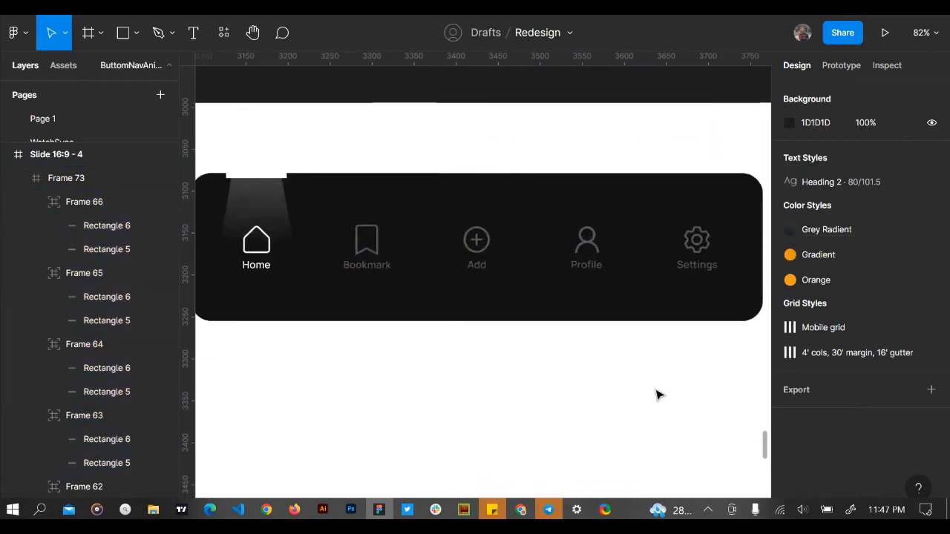
scroll(658, 395, "down", 1)
scroll(658, 395, "down", 3)
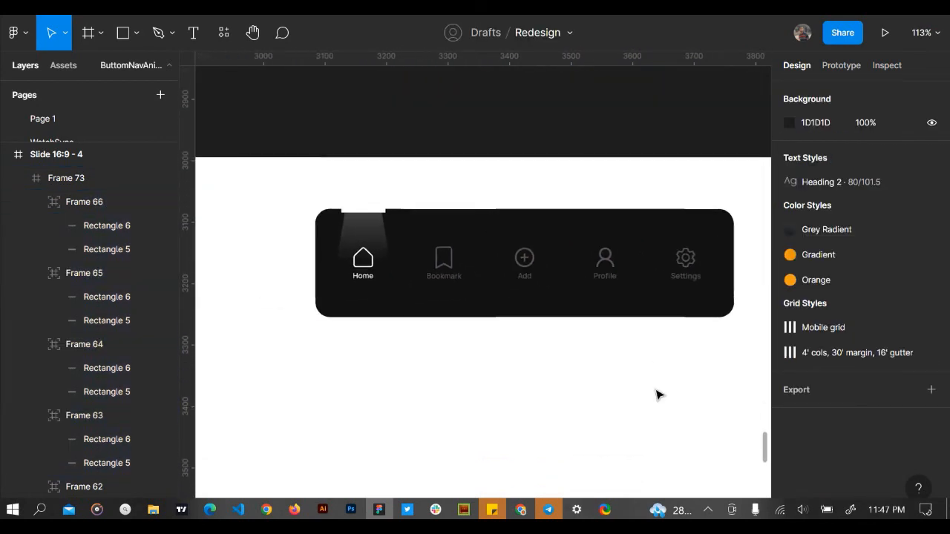
scroll(658, 395, "up", 2)
left_click(552, 254)
left_click(562, 336)
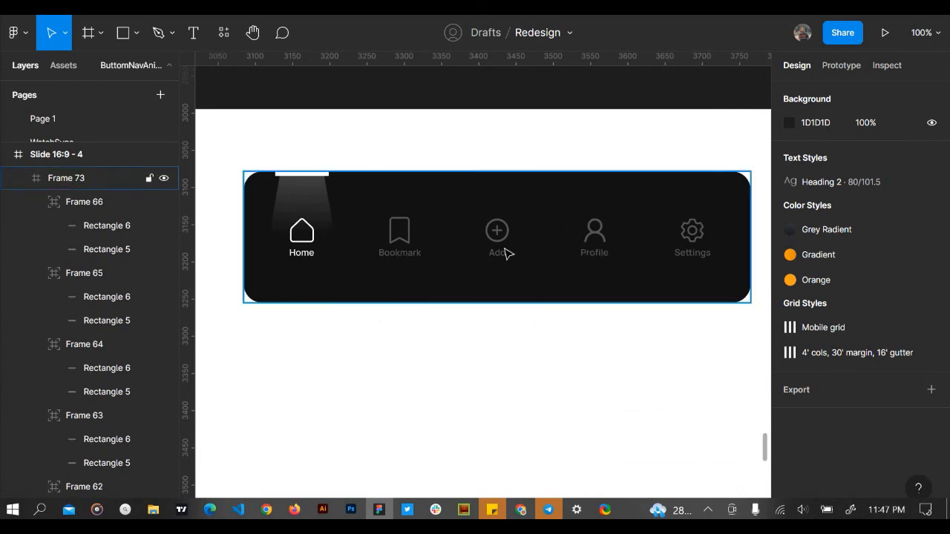
left_click(416, 260)
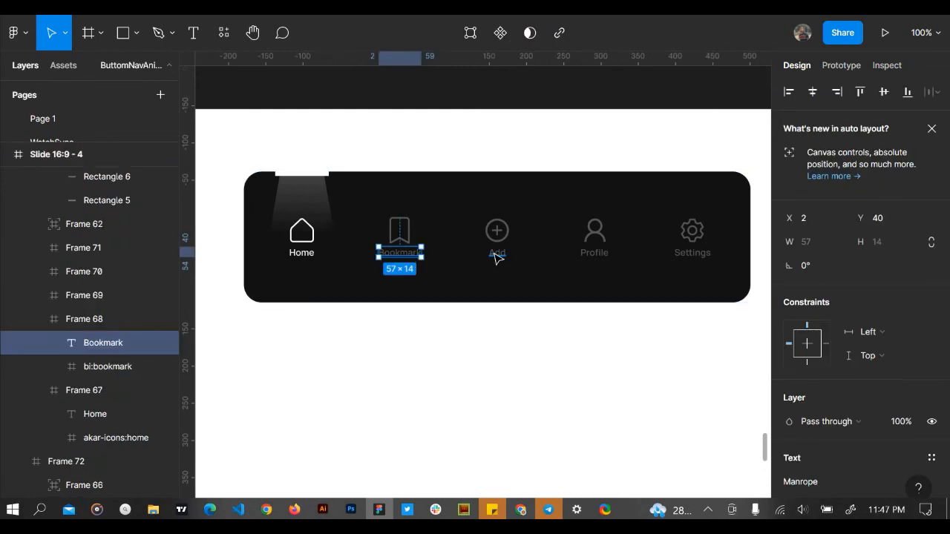
left_click(496, 255, "shift")
left_click(596, 252, "shift")
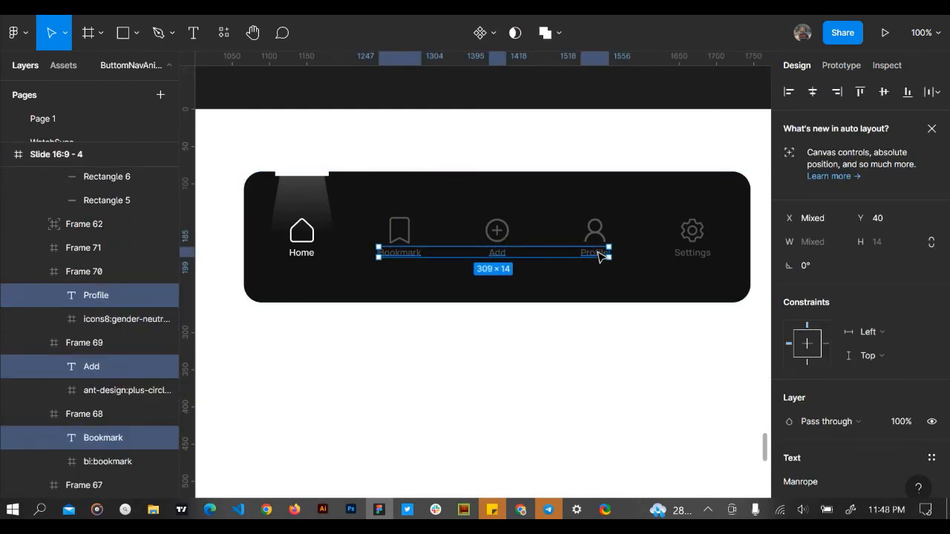
left_click(698, 256, "shift")
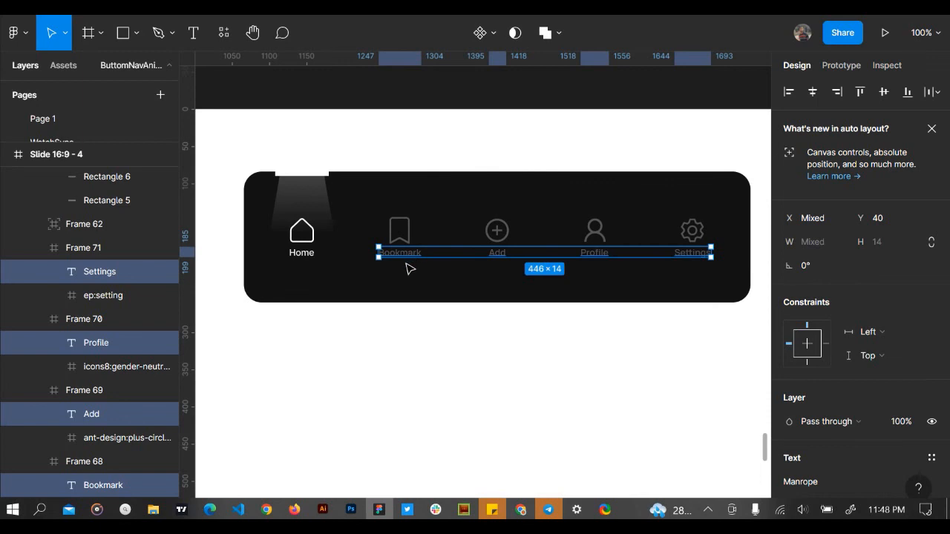
left_click_drag(409, 269, 409, 269)
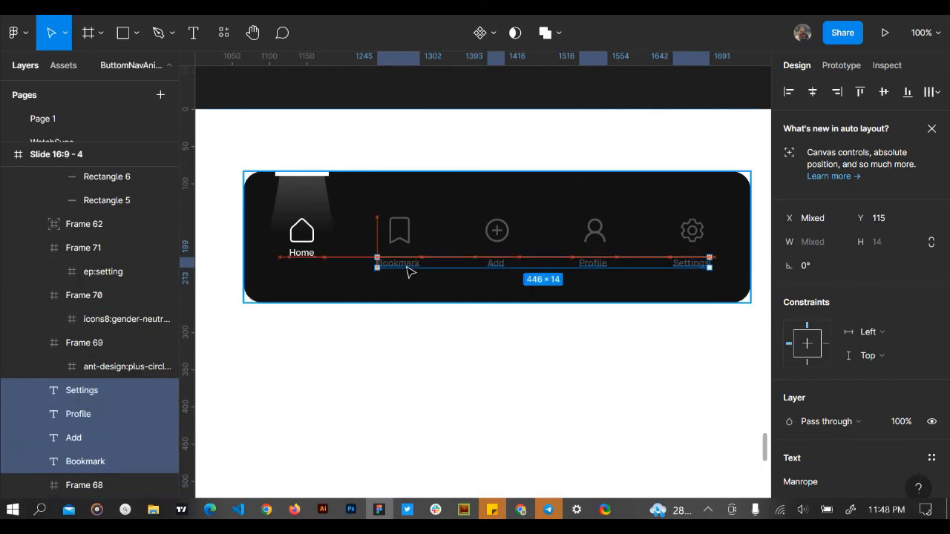
key("ctrl+z")
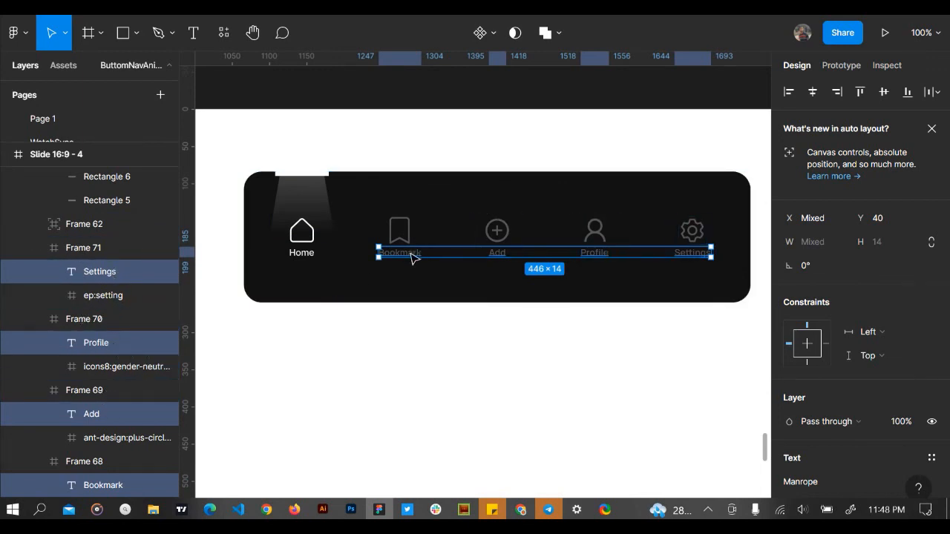
left_click_drag(414, 254, 414, 269)
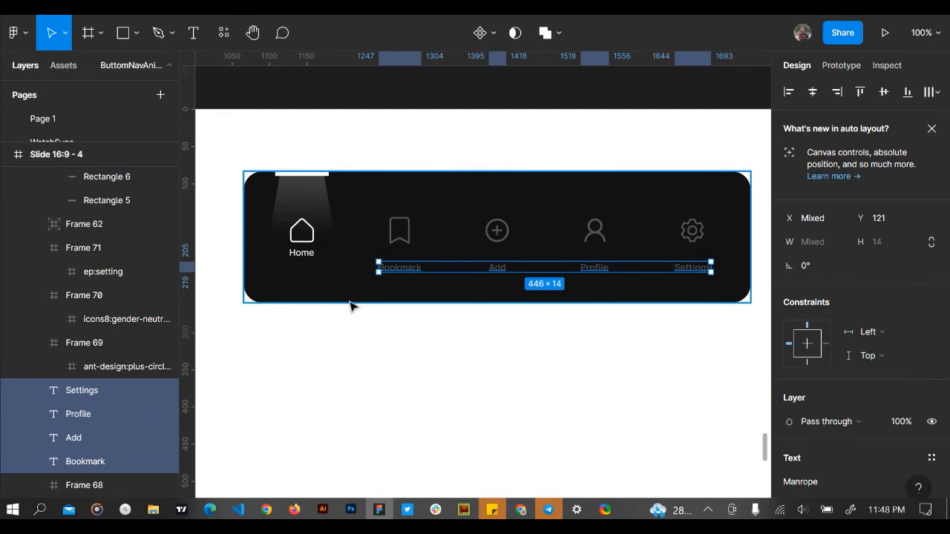
key("ctrl+z")
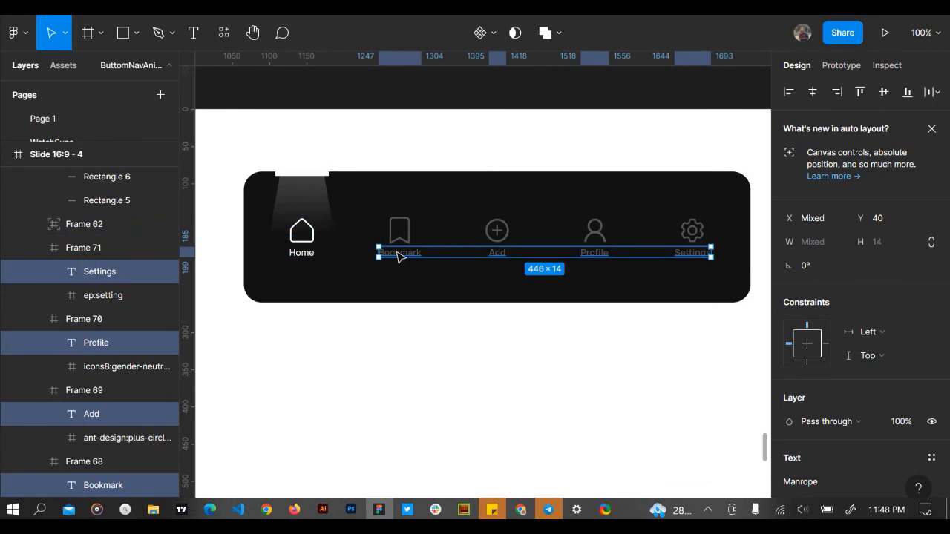
left_click_drag(397, 256, 399, 299)
key("ctrl+z")
mouse_move(401, 262)
left_mouse_down()
mouse_move(407, 287)
mouse_move(404, 277)
left_mouse_up()
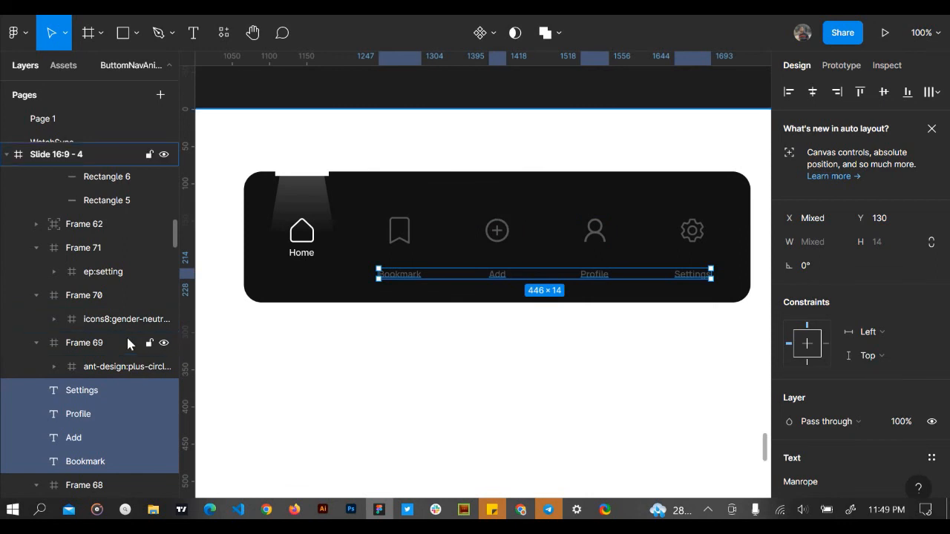
key("ctrl+z")
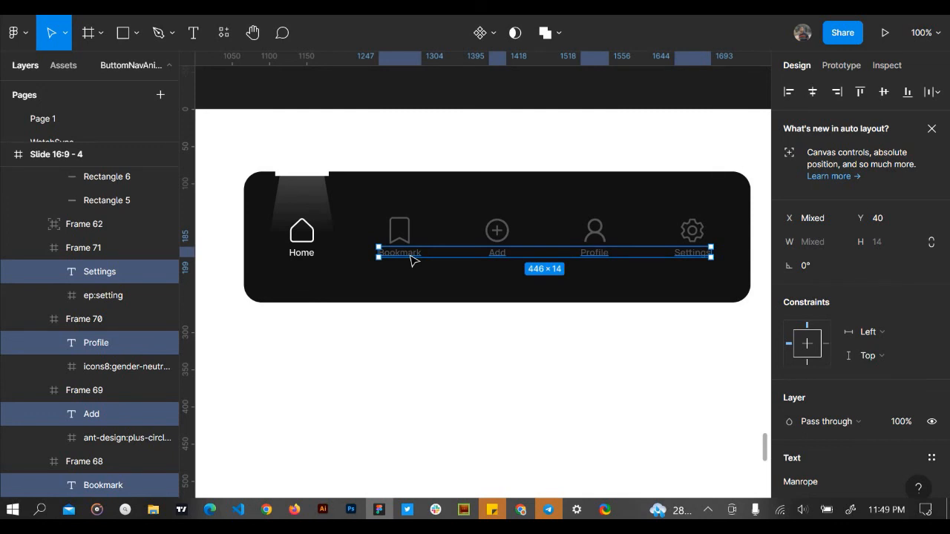
Move the four selected labels straight down to Y 73, keeping each one nested in its own icon frame
left_click_drag(412, 259, 408, 294)
key("Up")
key("Up")
key("Up")
key("Up")
key("Up")
key("Up")
key("Down")
key("Down")
key("Down")
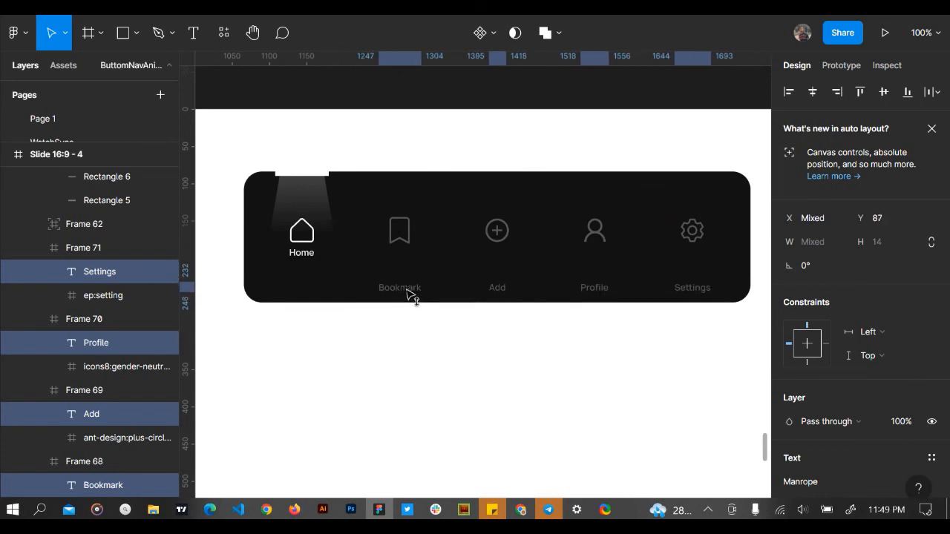
key("Down")
key("Down")
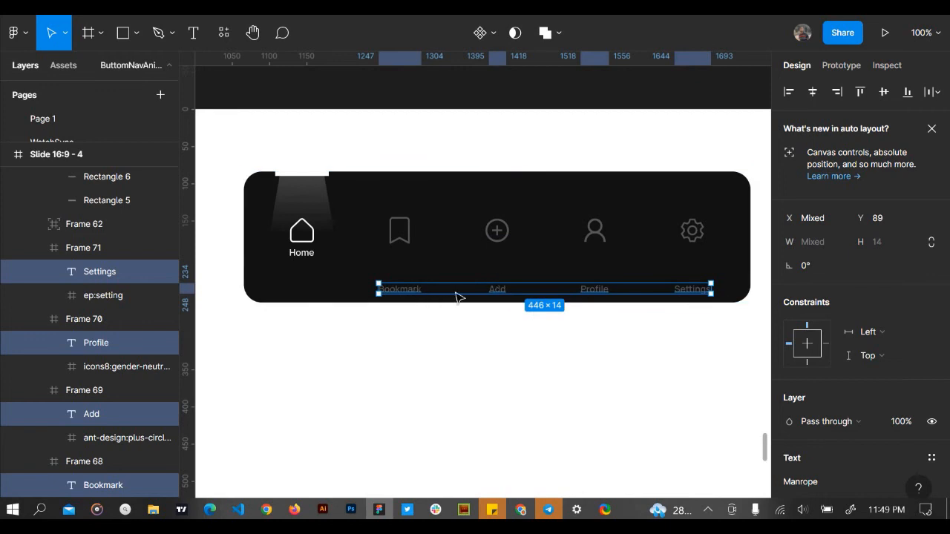
key("Up")
key("Up")
key("Up")
key("Up")
key("Up")
key("Up")
key("Up")
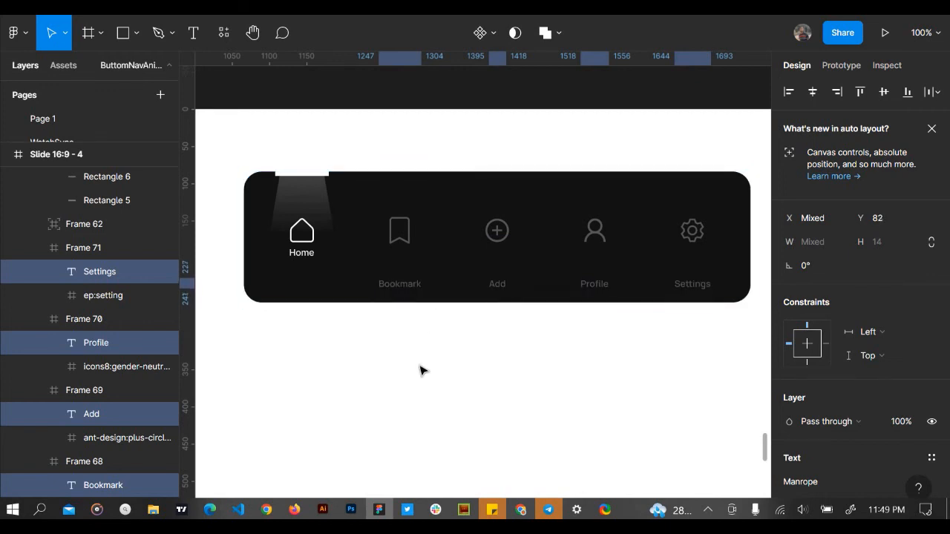
key("Up")
key("Up")
key("Up")
key("Up")
key("Up")
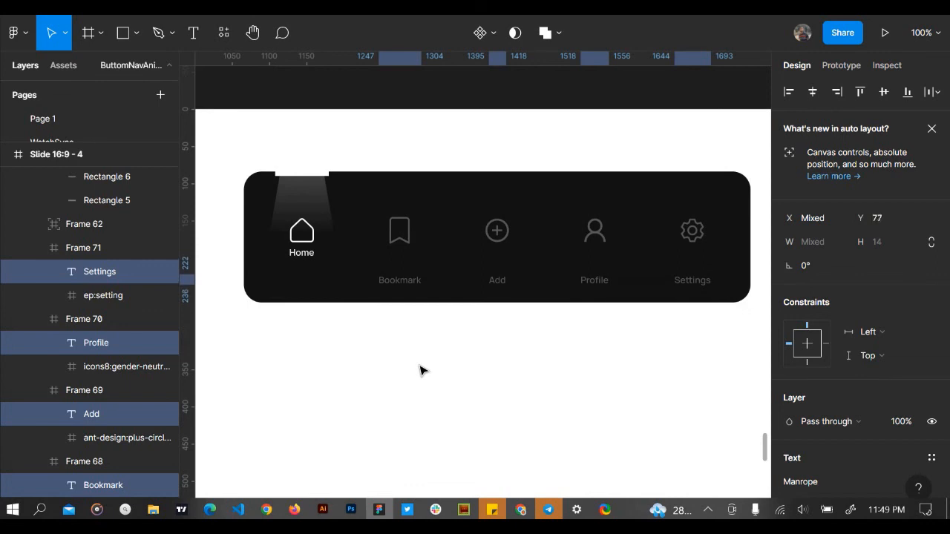
key("Up")
key("Up")
key("Up")
key("Up")
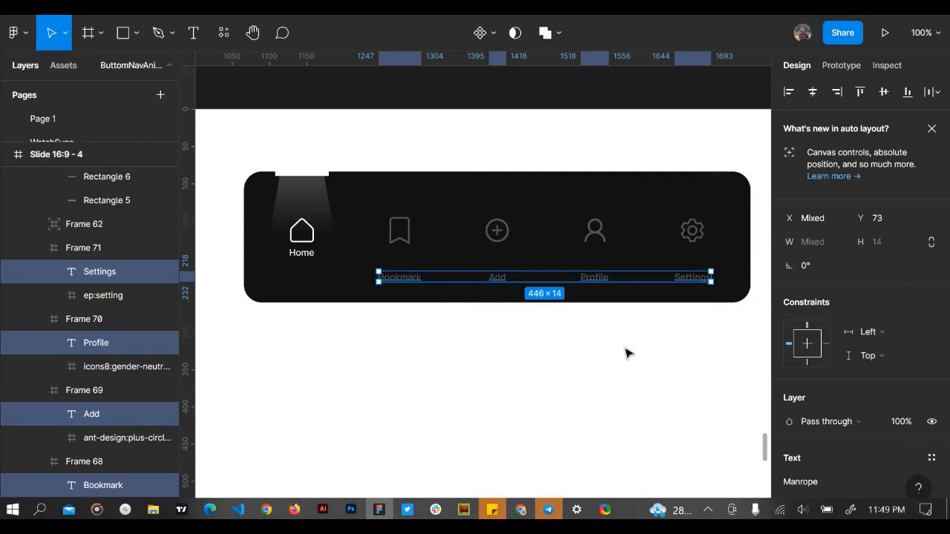
Set the fill opacity of the Bookmark, Add, Profile and Settings labels to 0%
scroll(874, 349, "down", 4)
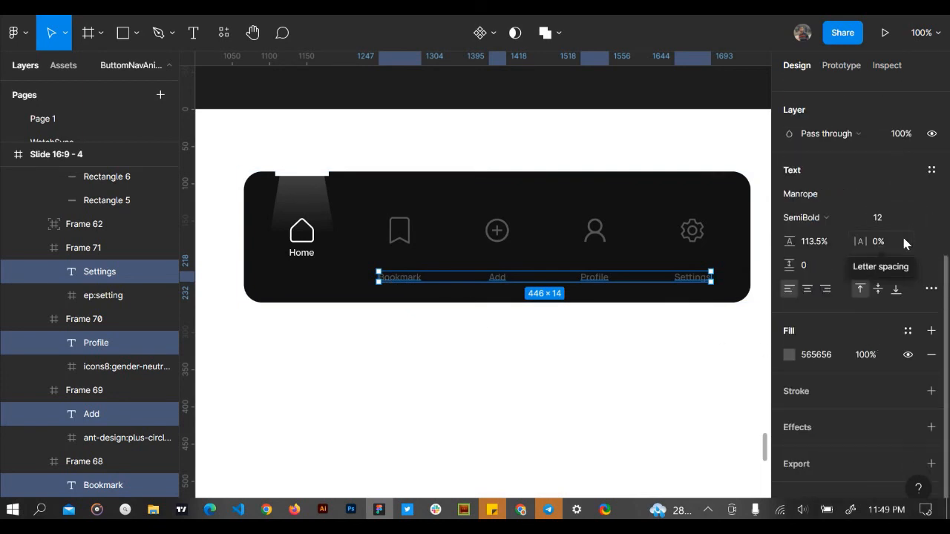
left_click(864, 355)
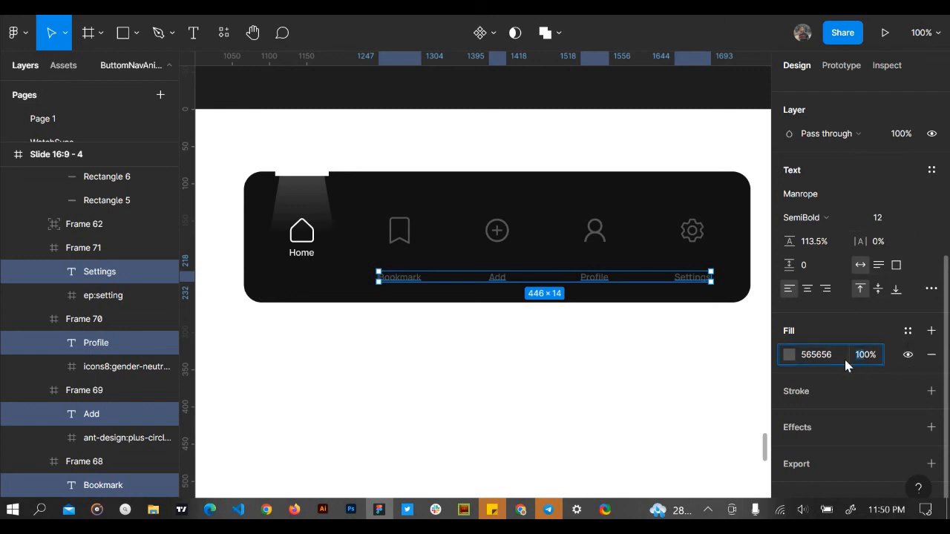
type("0")
key("Return")
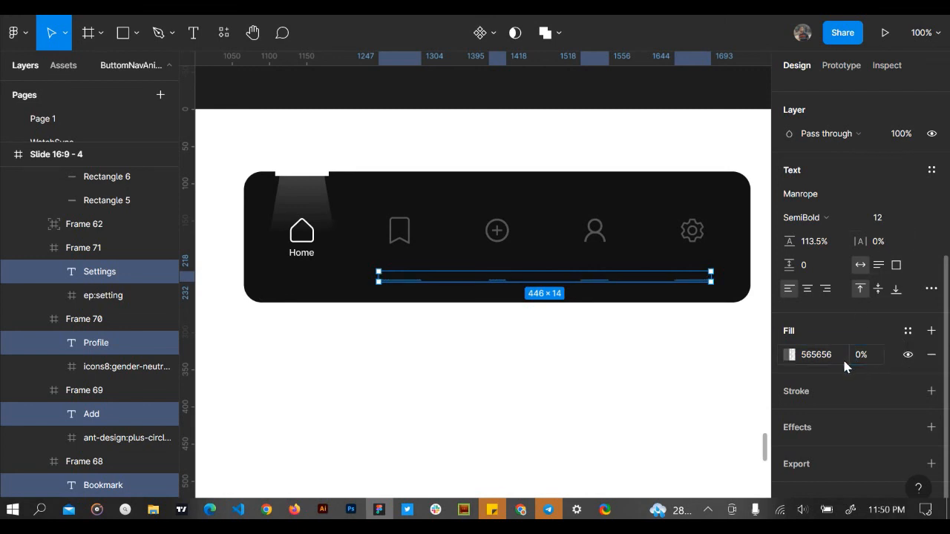
left_click(632, 372)
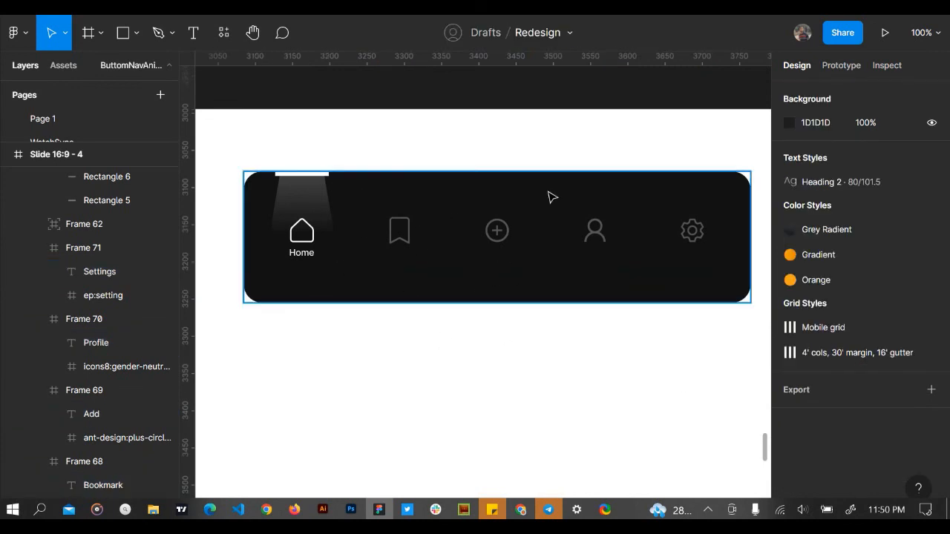
Duplicate the Home-active navigation bar and place the copy directly below it at X 1066, Y 303
scroll(562, 250, "down", 3)
left_click(555, 213)
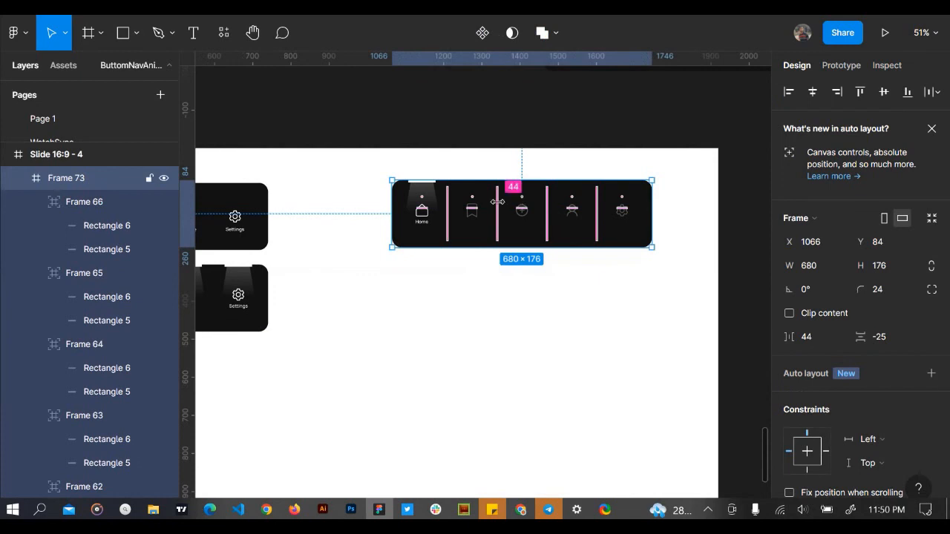
left_click_drag(510, 208, 511, 291)
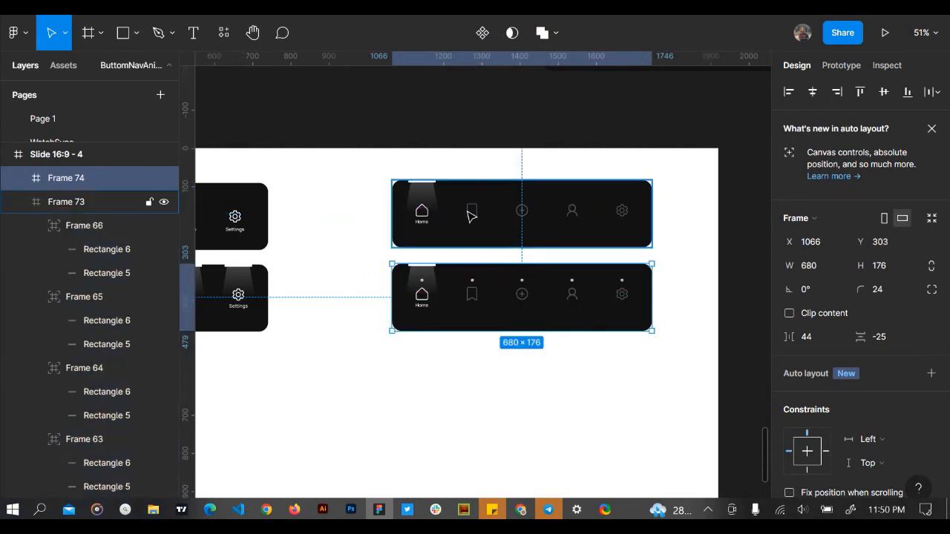
Duplicate the lower Home-active bar three more times in an evenly spaced column, placing the copies at Y 522, 741 and 960
scroll(475, 268, "down", 5)
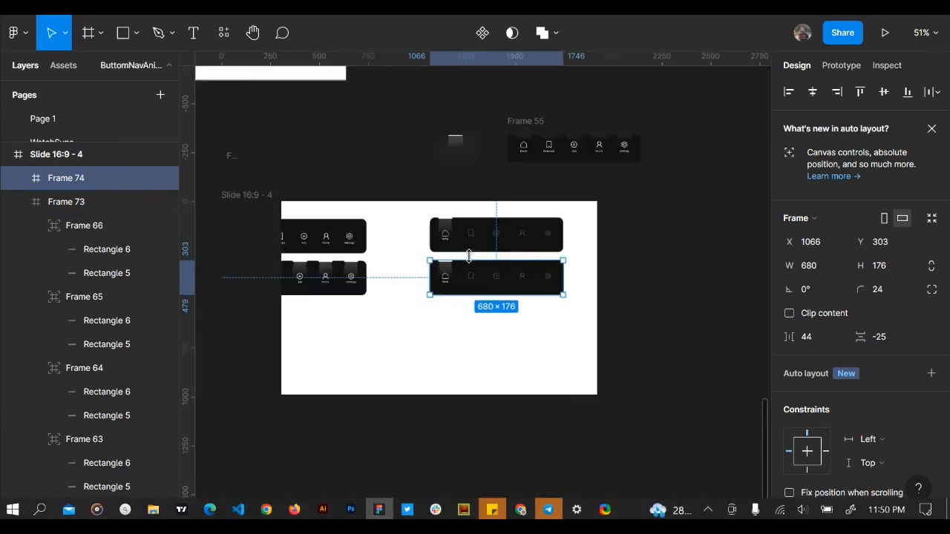
key("ctrl+d")
key("ctrl+d")
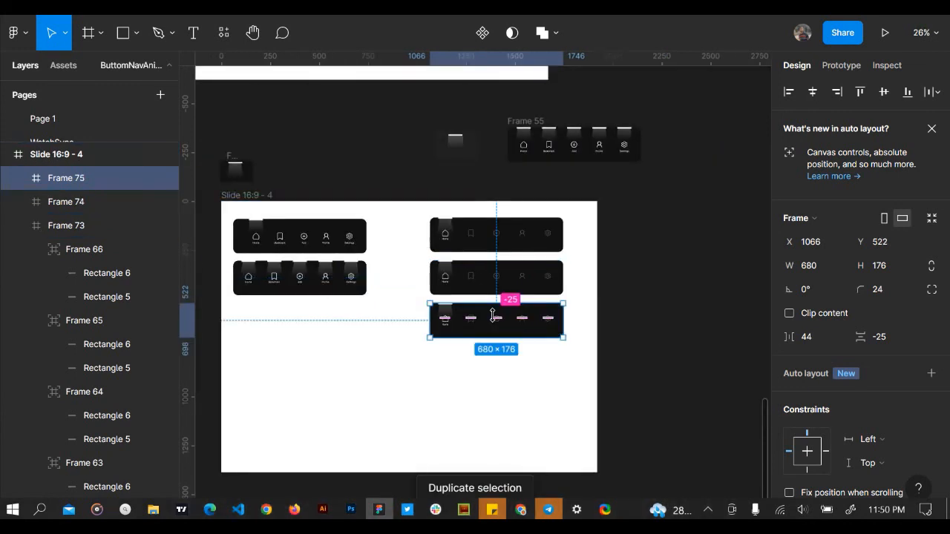
key("ctrl+d")
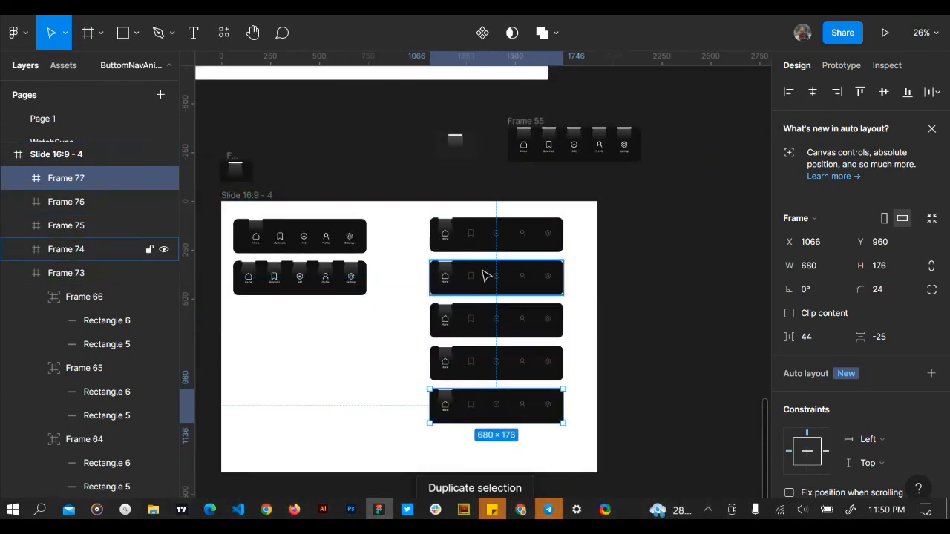
Rename the topmost bar's frame as ButtomNav Home and copy that name
scroll(471, 210, "up", 5)
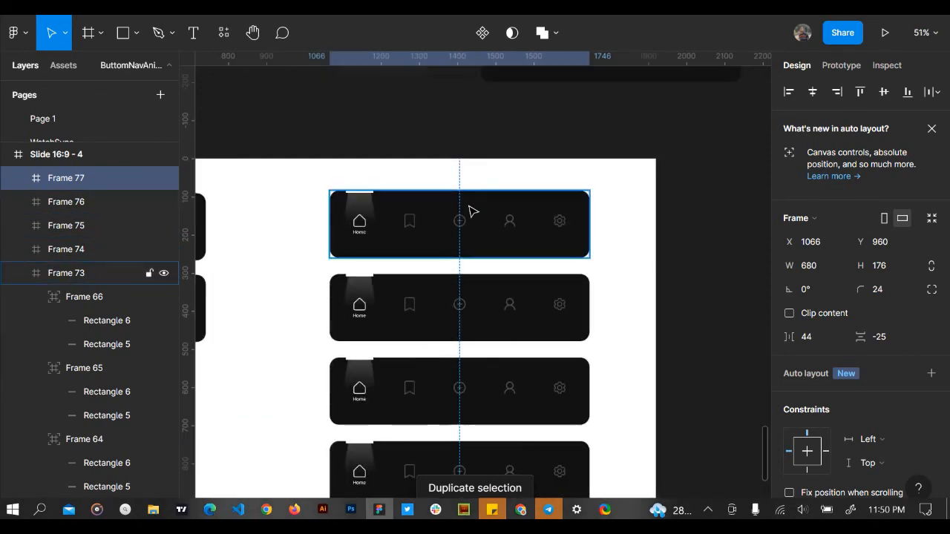
left_click(471, 210)
left_click(21, 273)
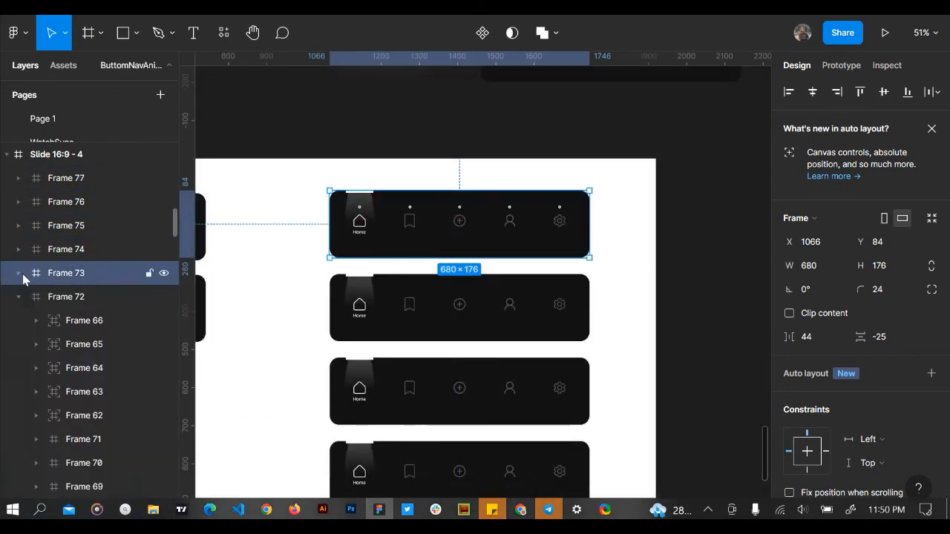
double_click(77, 272)
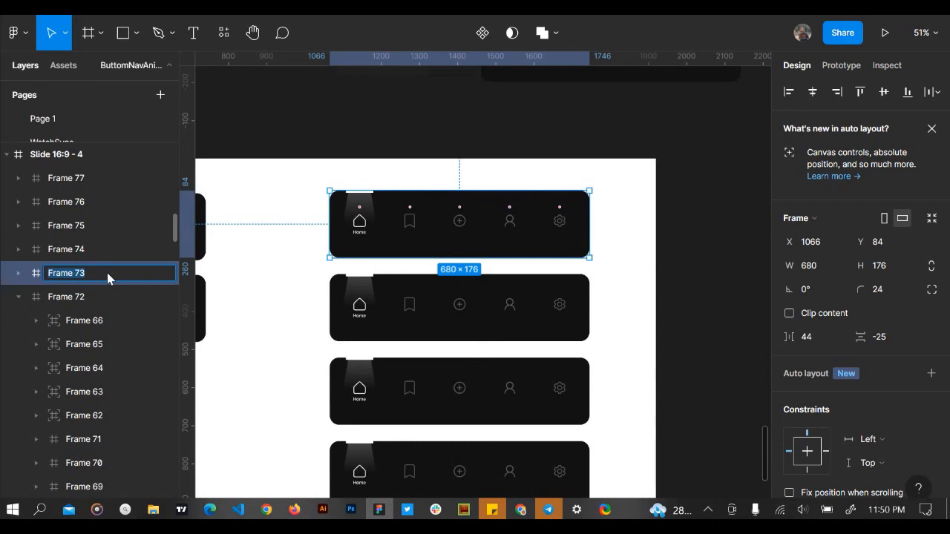
type("Buttom")
type("Nav Home")
key("ctrl+a")
key("Right")
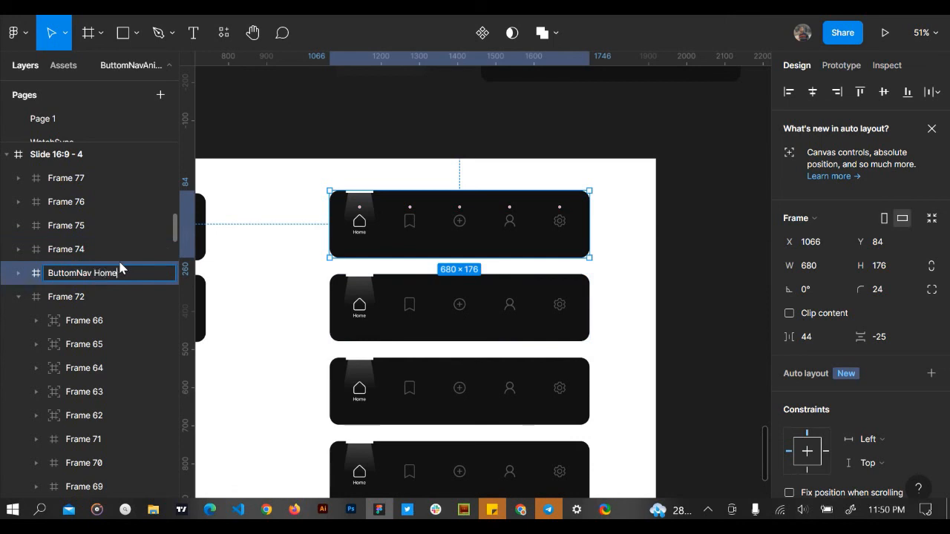
type("Home")
key("ctrl+a")
key("ctrl+c")
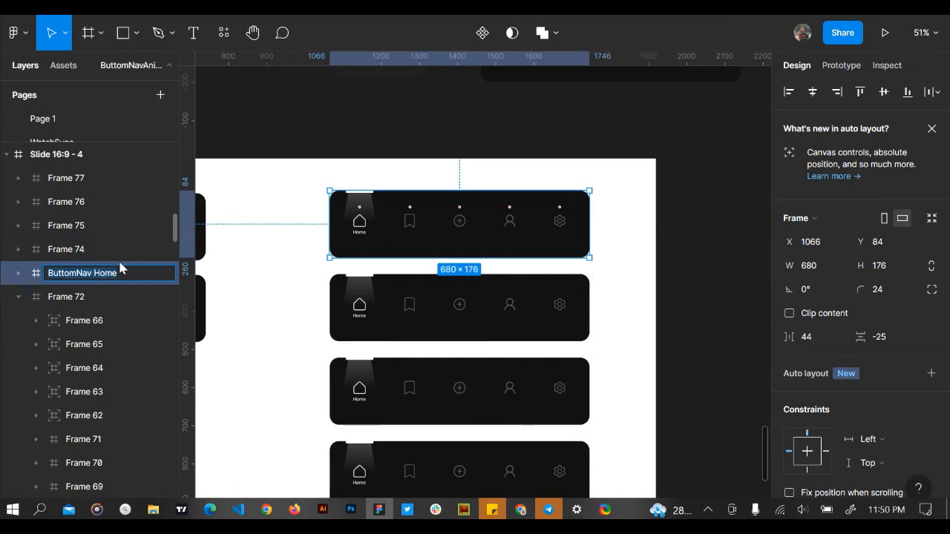
Rename the second bar's frame as ButtomNav Bookmark, reusing the copied name
double_click(67, 257)
key("ctrl+v")
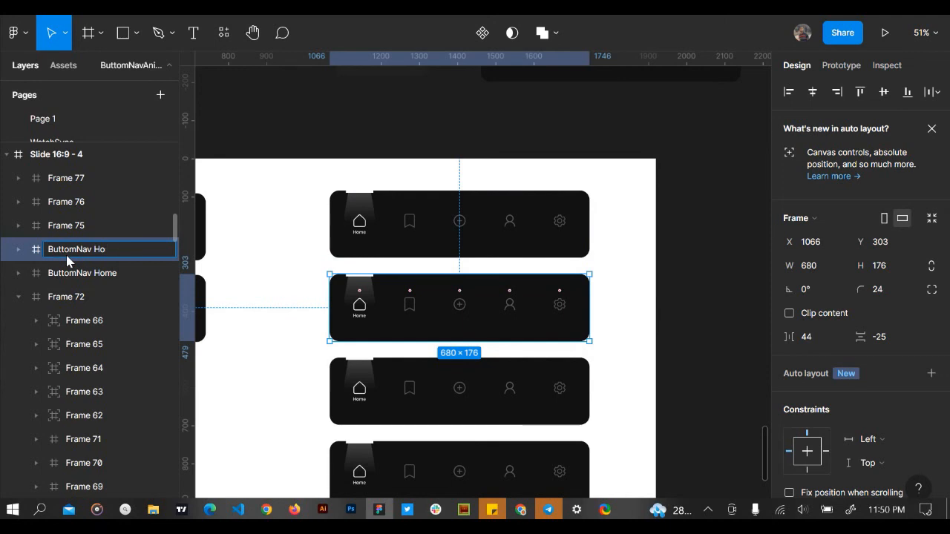
scroll(366, 230, "up", 5)
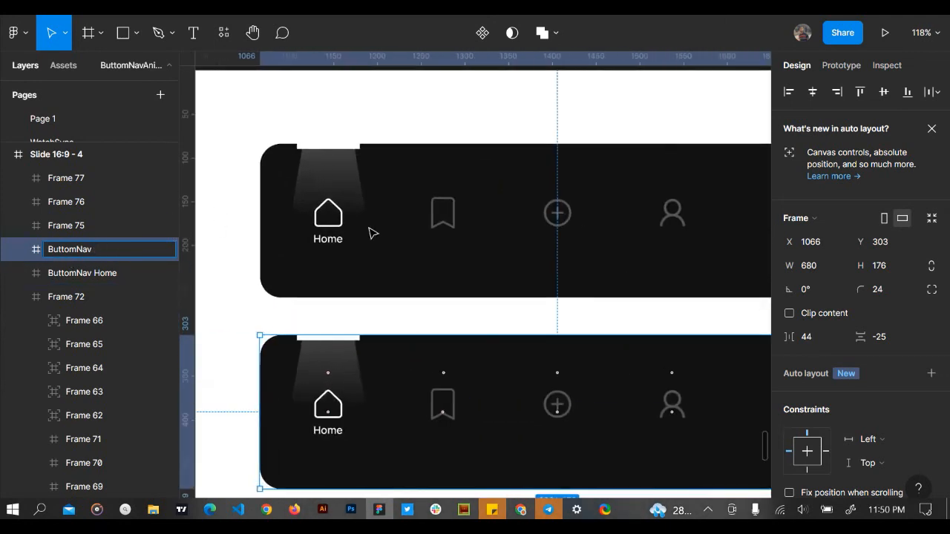
scroll(368, 229, "down", 5)
scroll(370, 232, "left", 8)
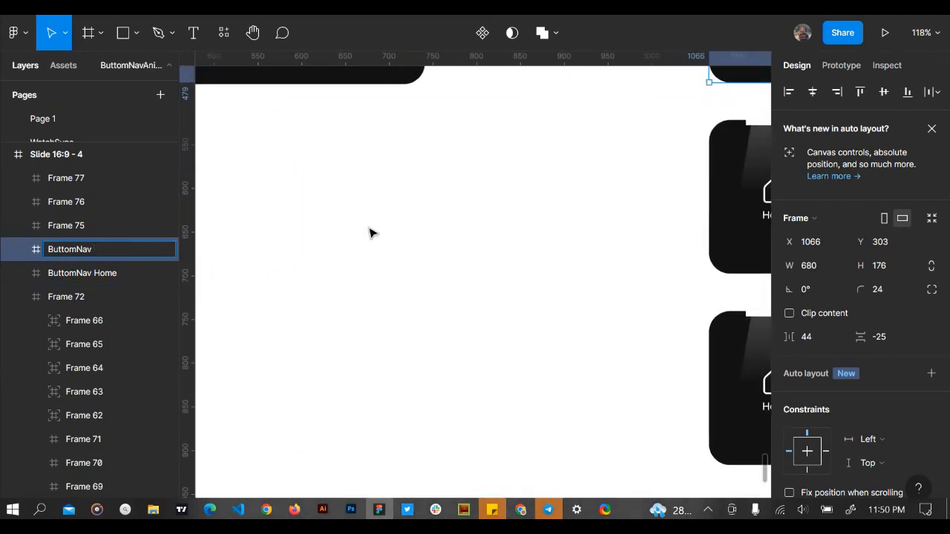
scroll(371, 233, "up", 4)
scroll(364, 232, "left", 4)
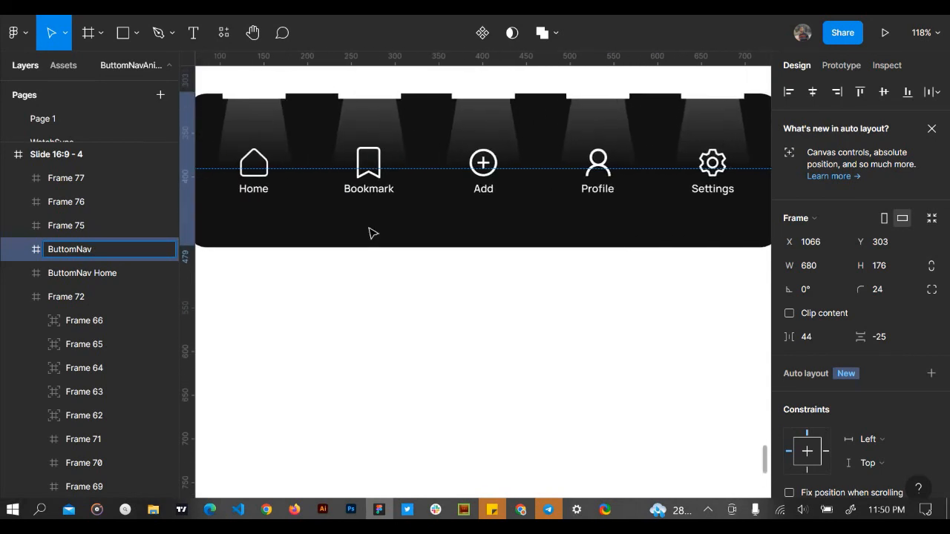
scroll(375, 206, "right", 3)
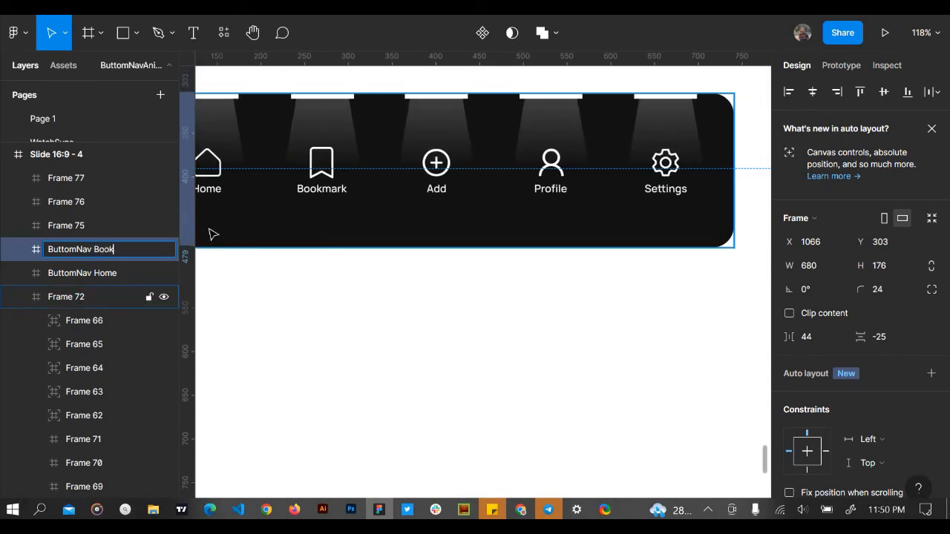
key("Return")
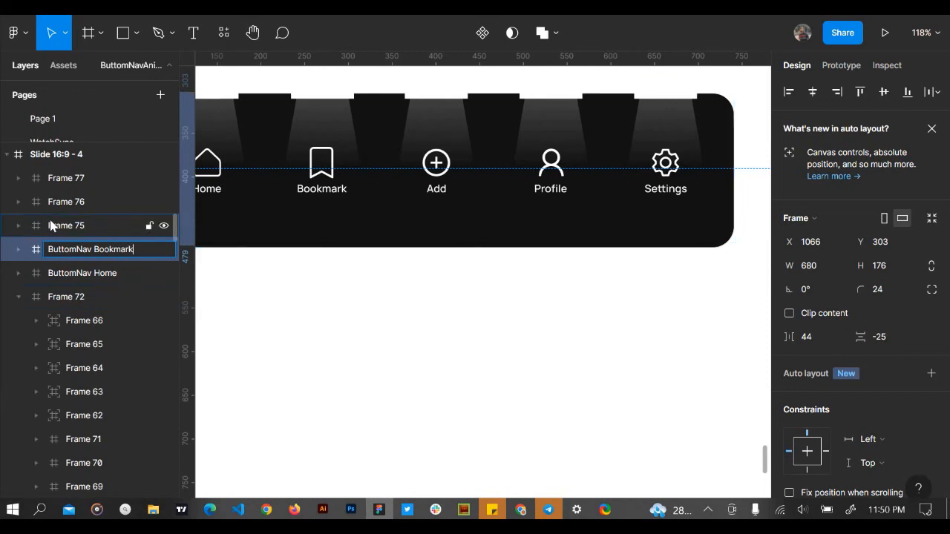
Rename the third bar's frame as ButtomNav Add, reusing the copied name
double_click(65, 225)
key("ctrl+v")
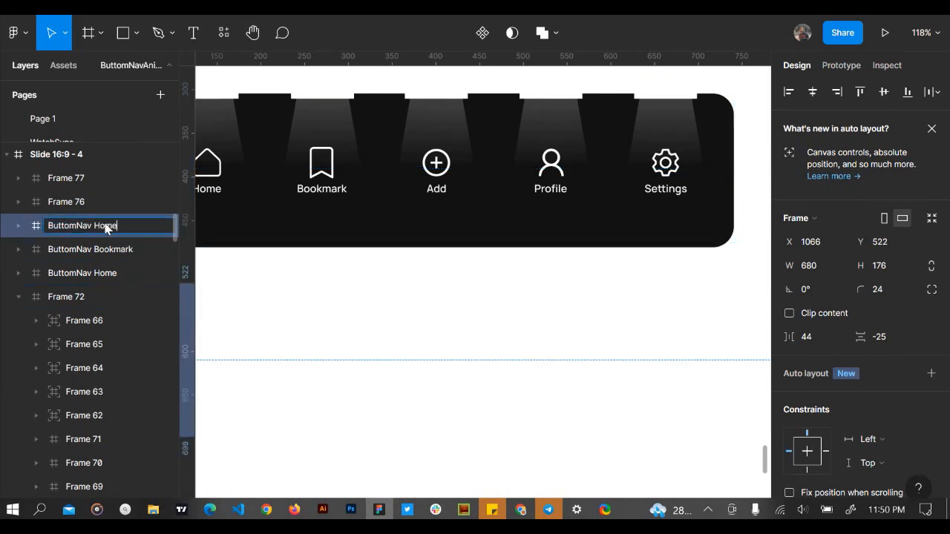
double_click(106, 225)
type("Add")
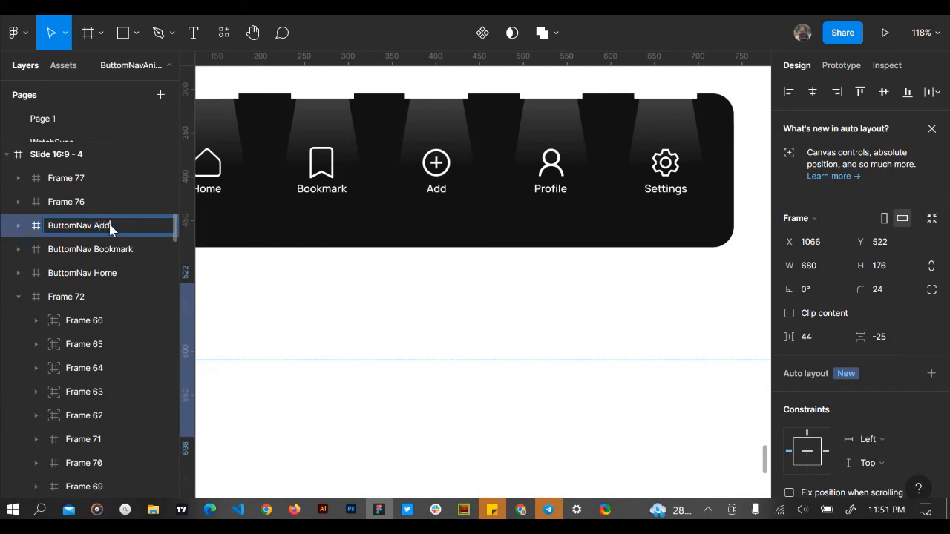
Rename the fourth bar's frame as ButtomNav Profile, reusing the copied name
double_click(63, 206)
key("ctrl+v")
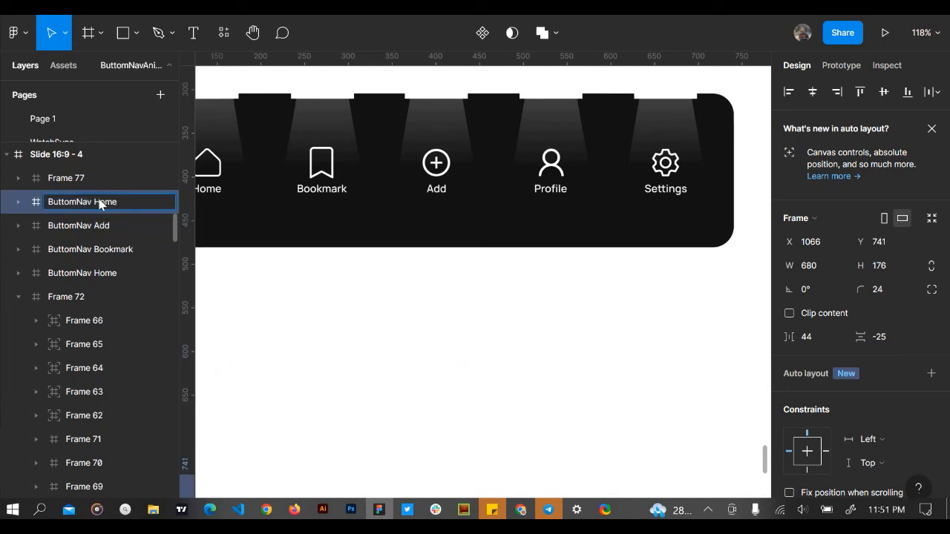
double_click(101, 202)
type("Profile")
Rename the fifth bar's frame as ButtomNav Settings, reusing the copied name
double_click(68, 181)
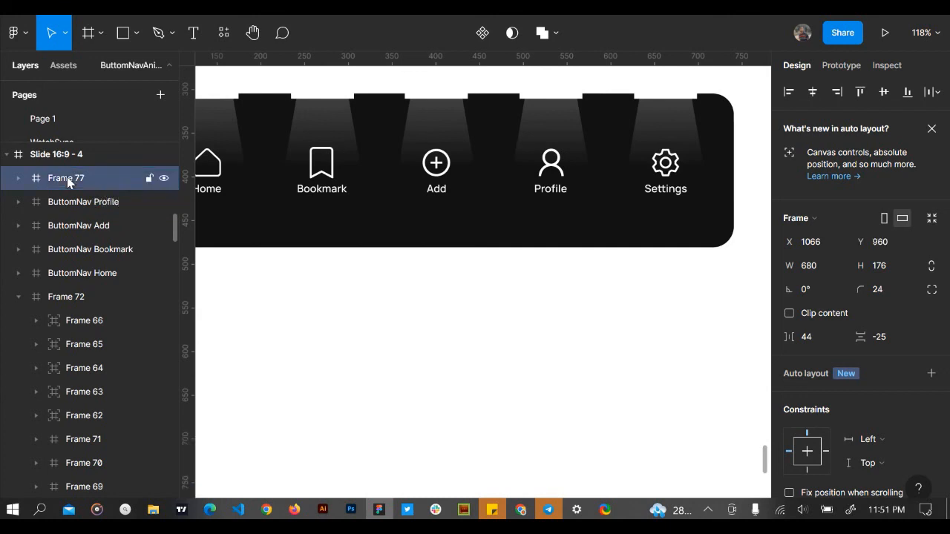
key("ctrl+v")
double_click(96, 180)
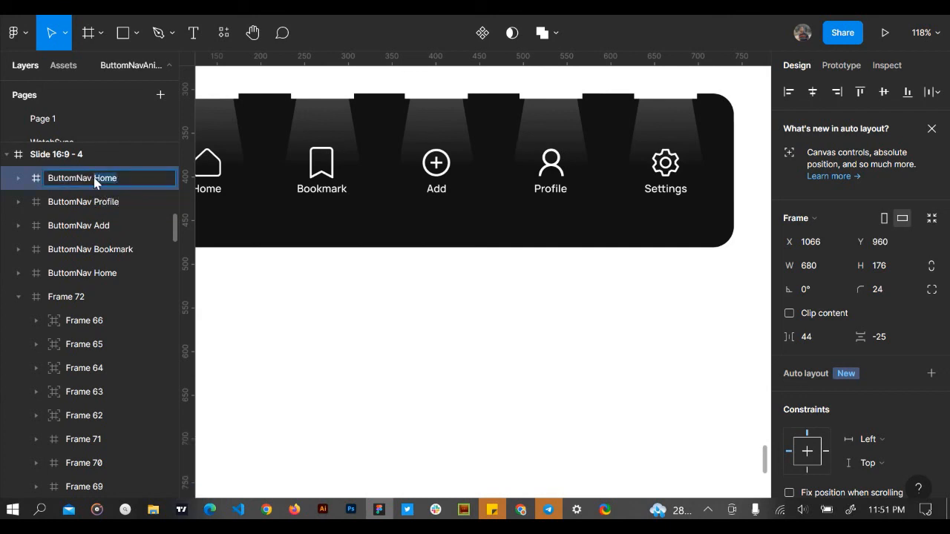
type("Set")
key("BackSpace")
type("ttings")
left_click(93, 208)
Select all five ButtomNav frames, from Home to Settings, and turn them into multiple separate components
left_click(87, 276)
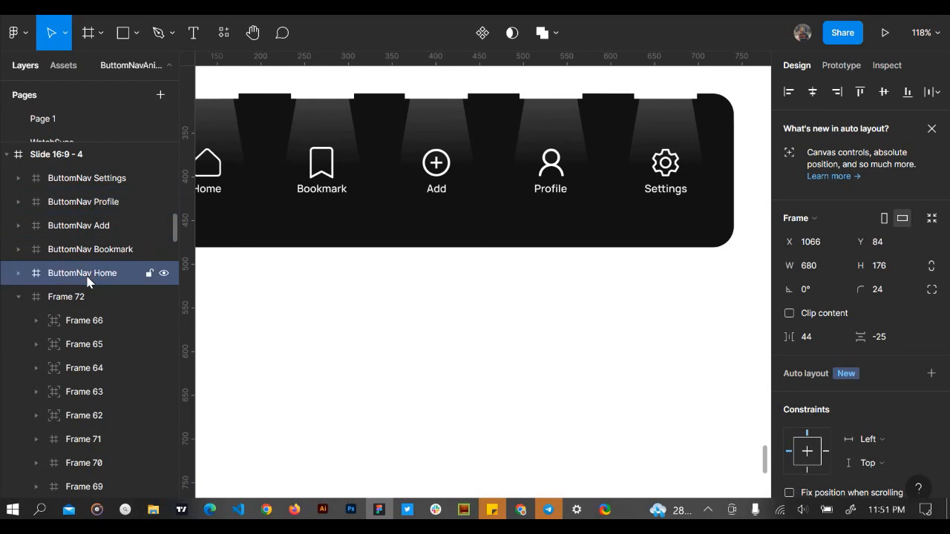
left_click(80, 182, "shift")
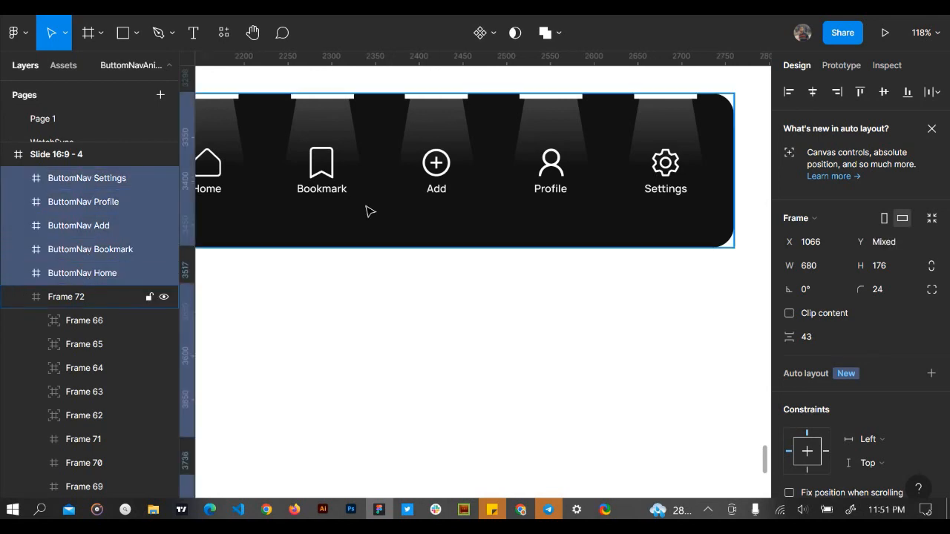
scroll(367, 211, "right", 5)
scroll(369, 210, "down", 5)
scroll(369, 210, "right", 2)
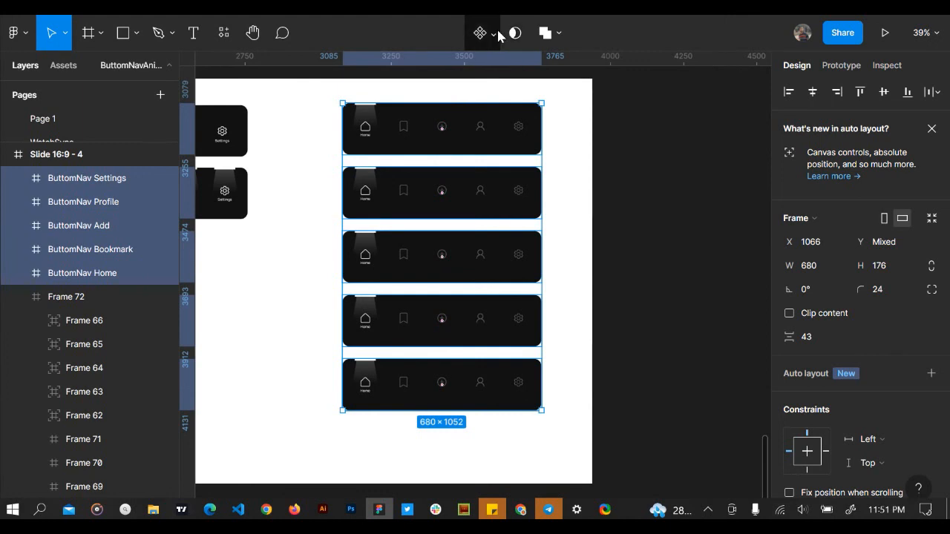
left_click(497, 35)
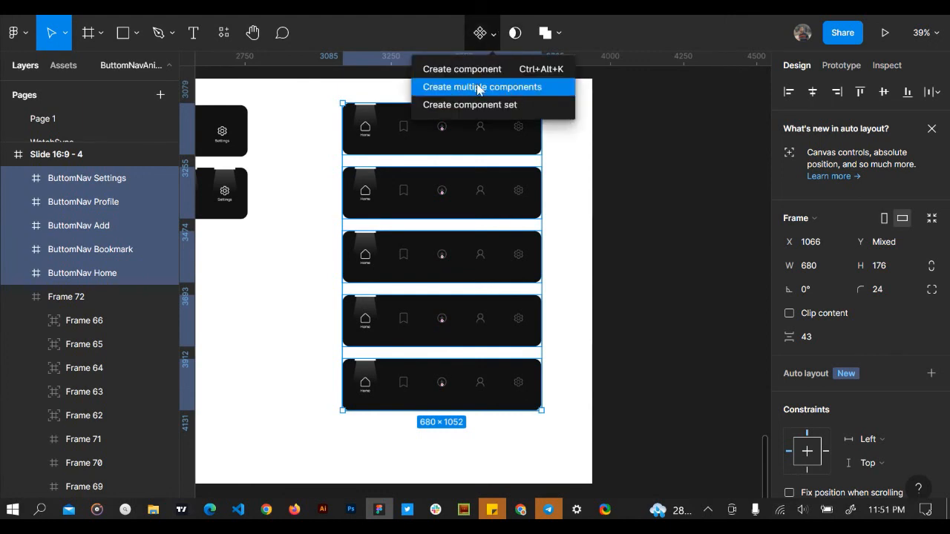
left_click(496, 39)
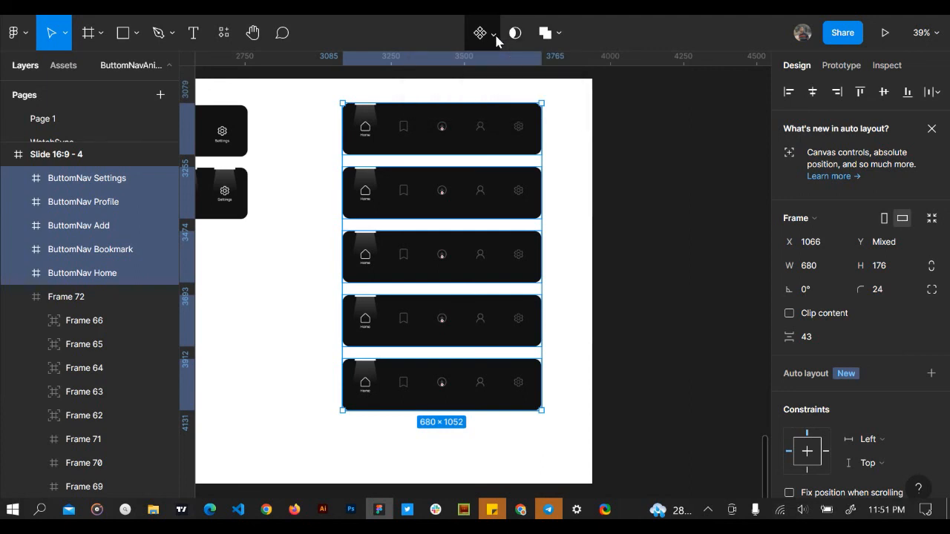
left_click(496, 39)
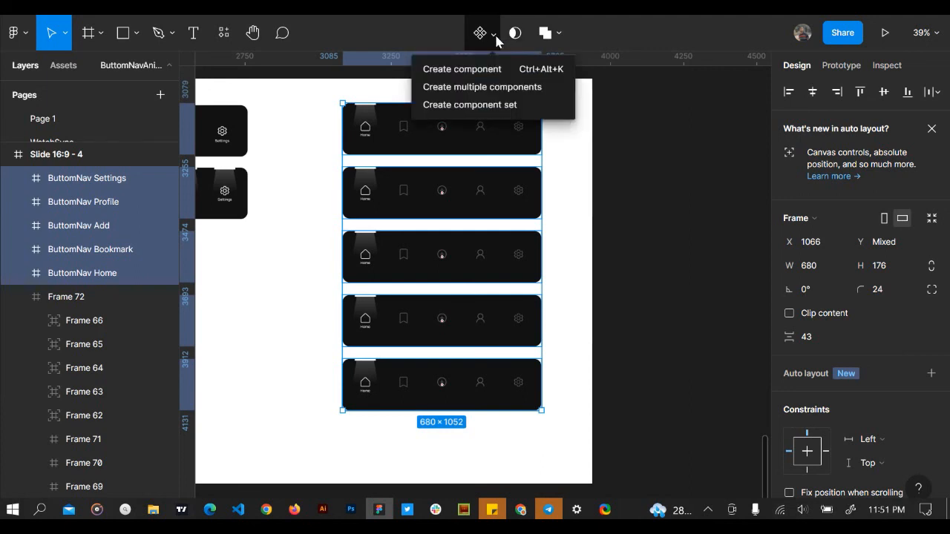
left_click(477, 89)
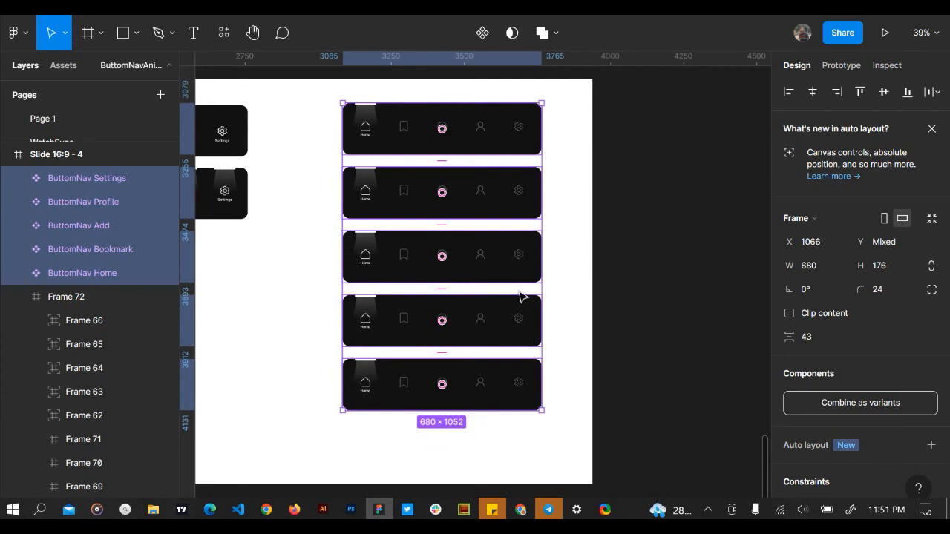
Combine the five ButtomNav components as variants of one component
scroll(524, 306, "up", 2)
scroll(524, 306, "up", 3)
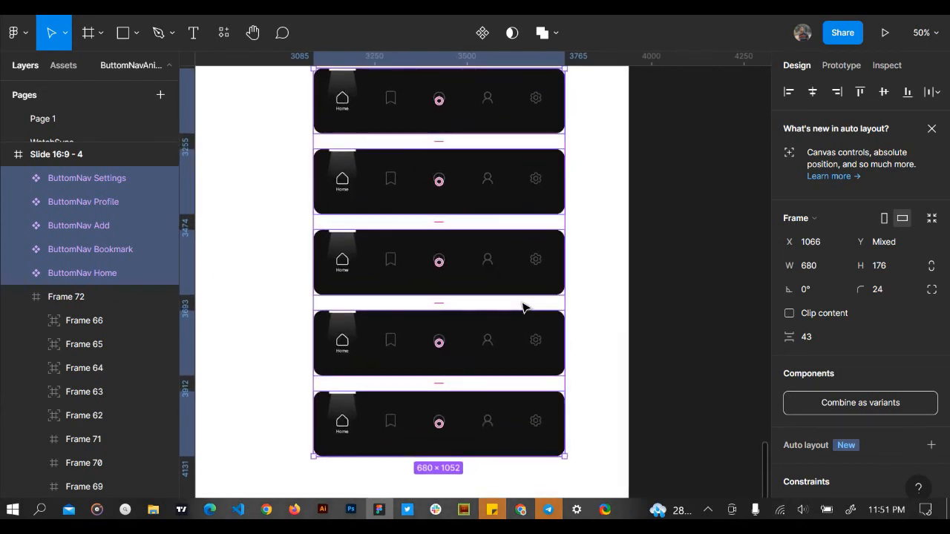
left_click(849, 405)
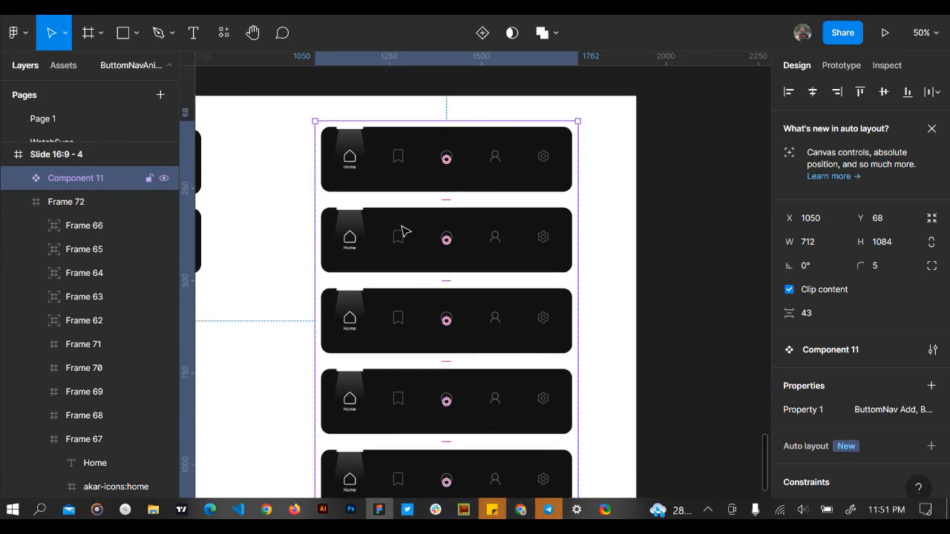
In the ButtomNav Bookmark variant, set the hidden Bookmark label's fill opacity to 100%
scroll(405, 232, "up", 6)
scroll(404, 231, "up", 2)
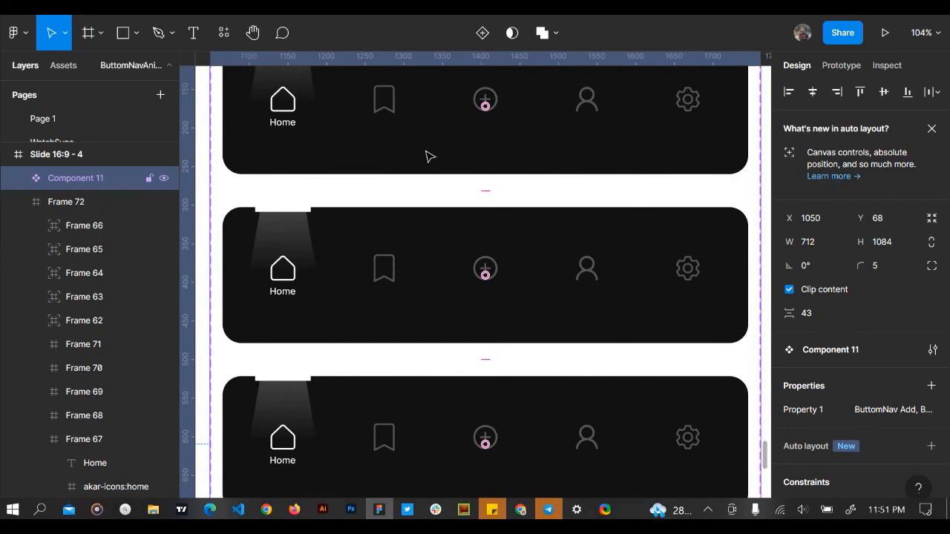
scroll(392, 294, "up", 2)
scroll(391, 294, "up", 3)
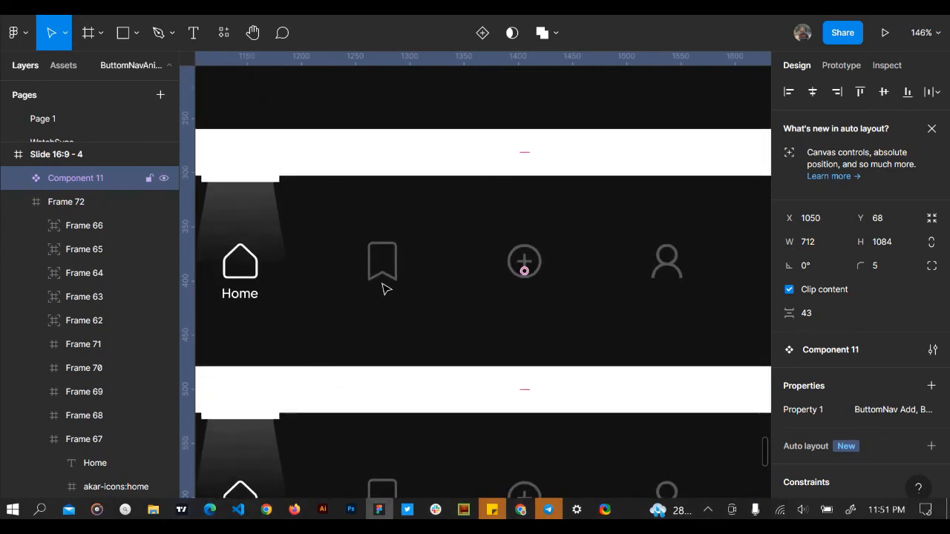
left_click(384, 288)
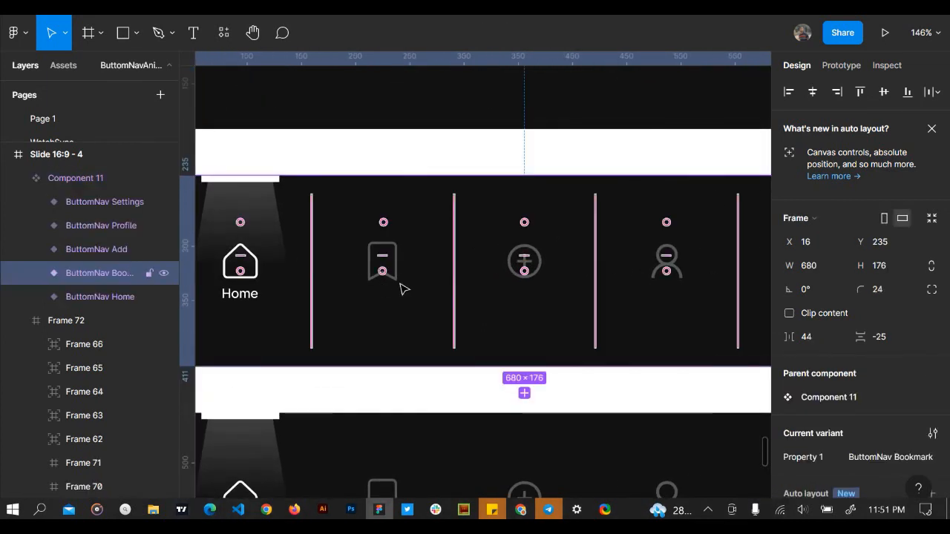
double_click(401, 289)
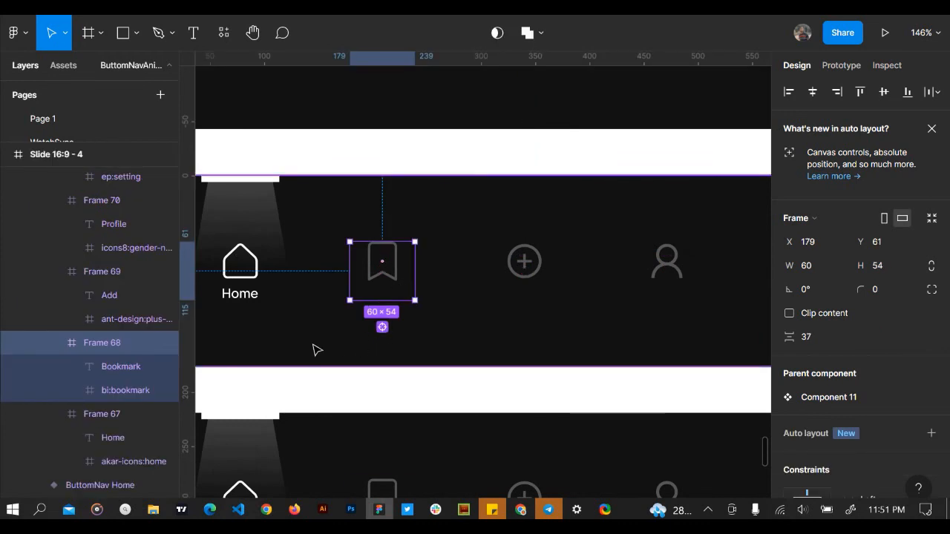
left_click(127, 370)
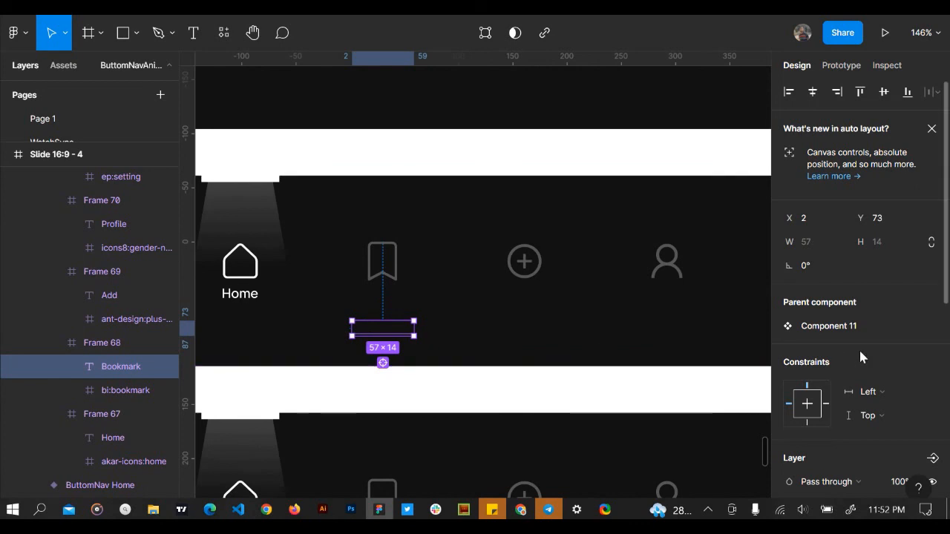
scroll(859, 348, "down", 3)
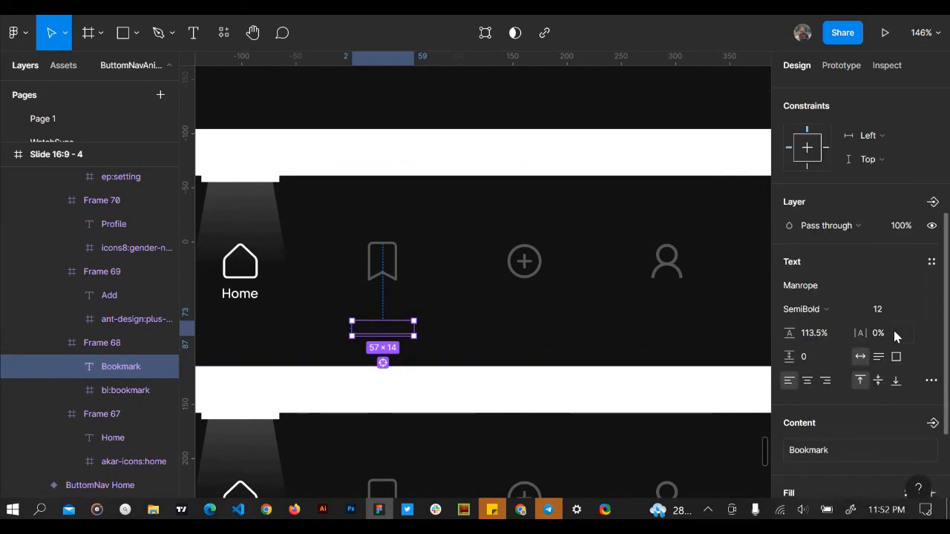
scroll(897, 286, "up", 5)
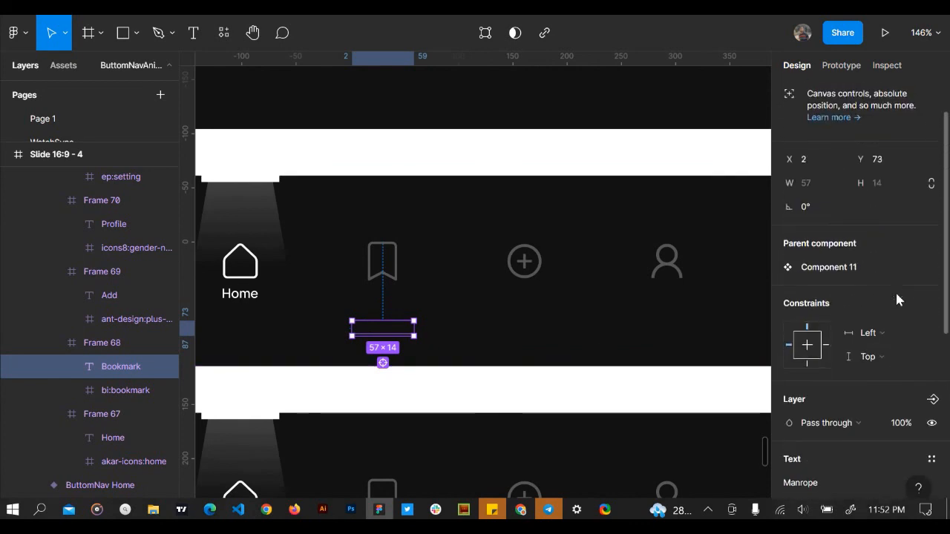
scroll(895, 291, "down", 3)
scroll(883, 346, "down", 5)
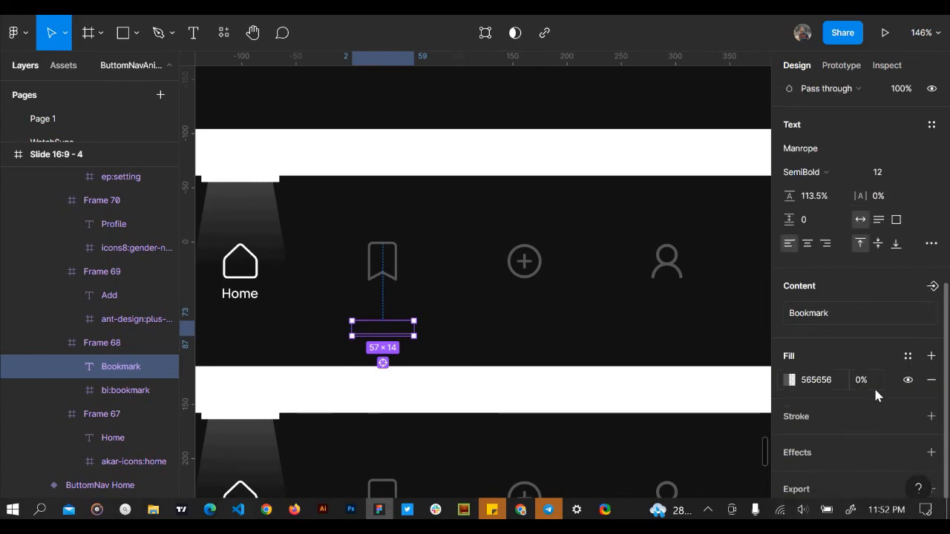
left_click(866, 383)
type("100")
key("Return")
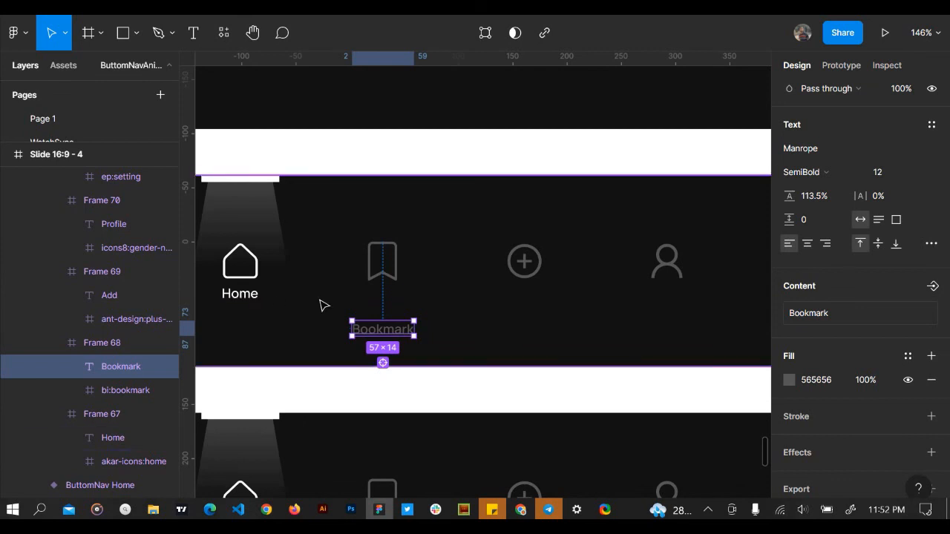
Align the Bookmark label's top edge with the Home label in the Bookmark variant
left_click(247, 303, "shift")
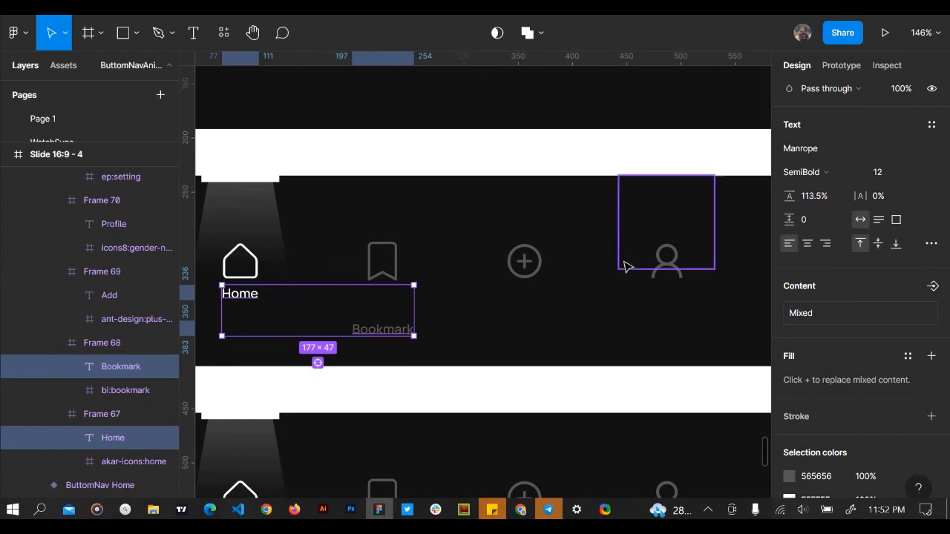
scroll(816, 242, "up", 5)
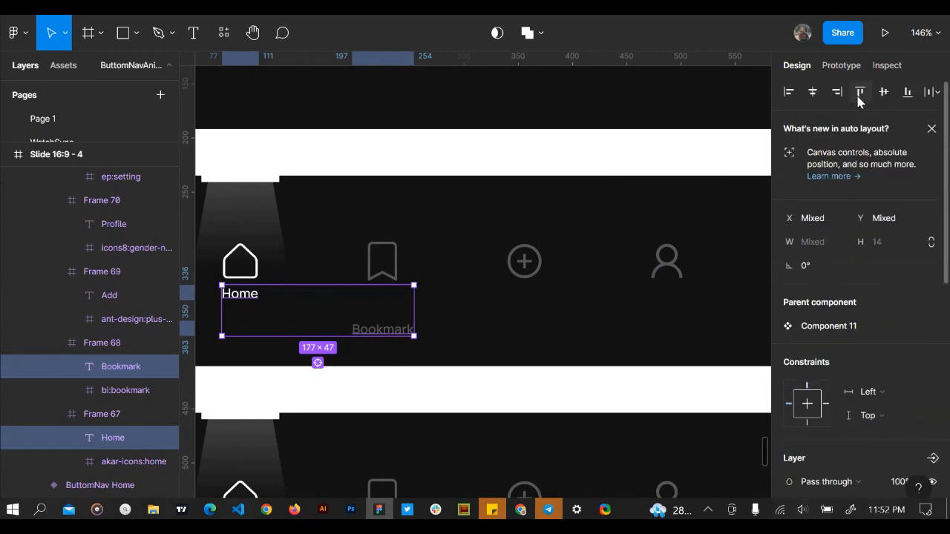
left_click(861, 92)
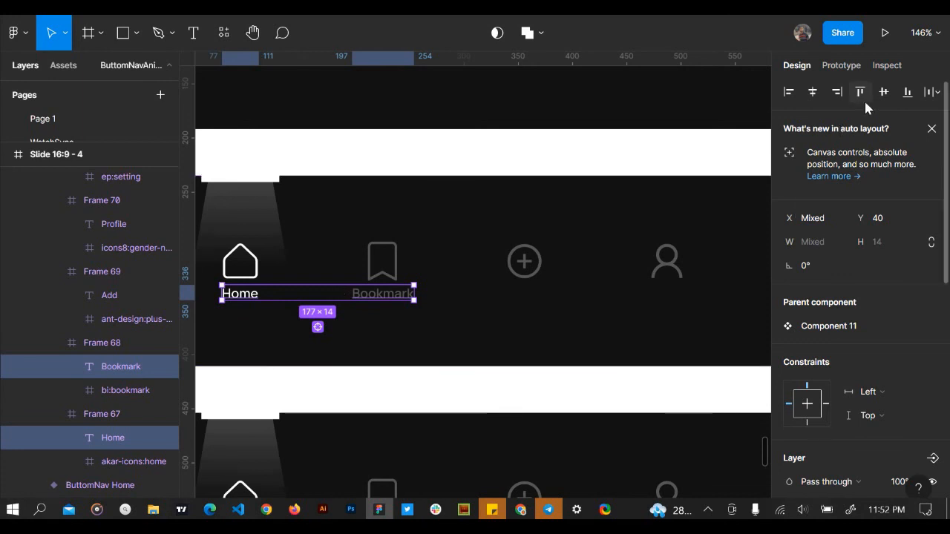
left_click(392, 297)
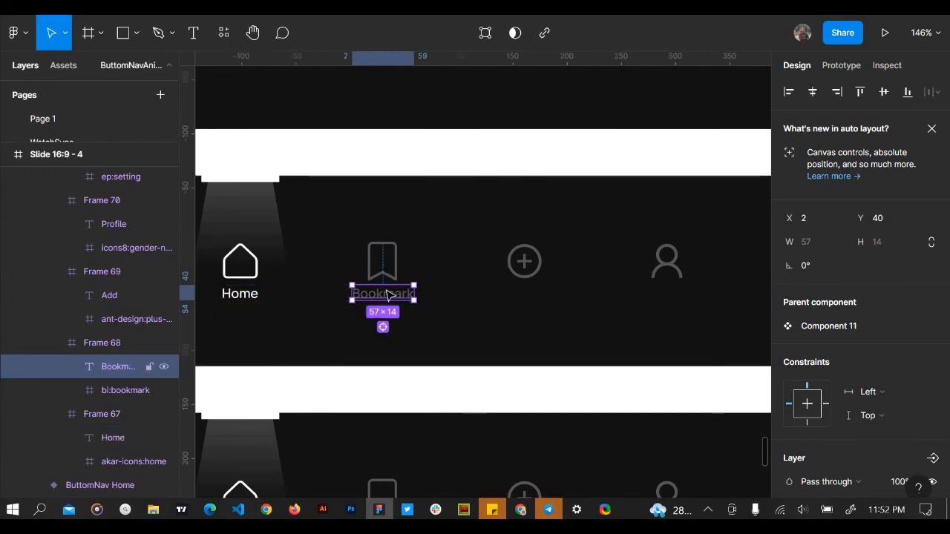
Recolor the Bookmark variant's Home item and its spotlight from solid white to 565656, leaving the linear gradient as is
scroll(384, 277, "left", 2)
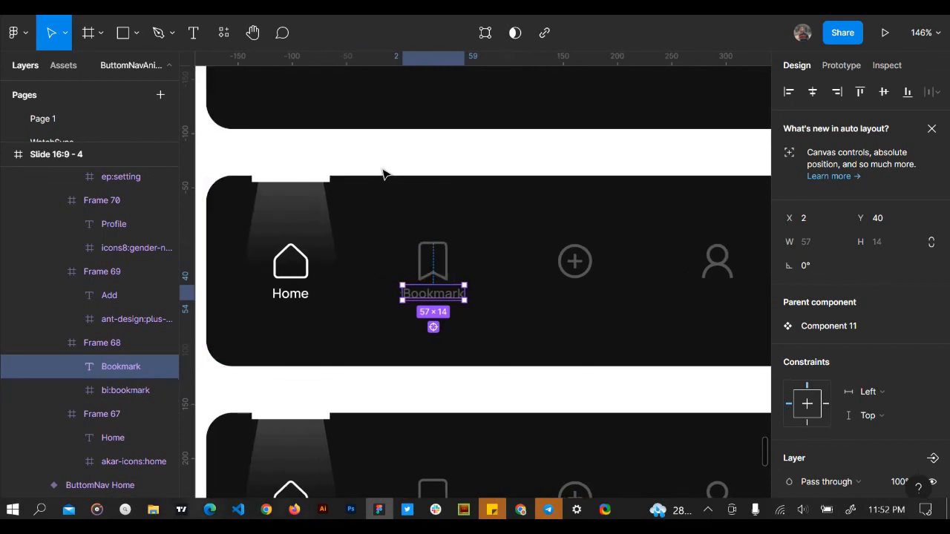
left_click(420, 216)
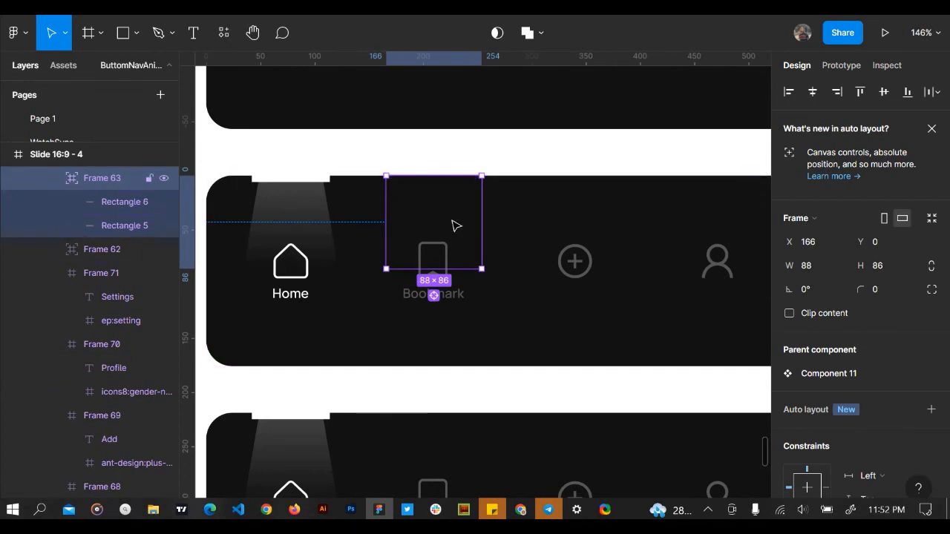
left_click(302, 216)
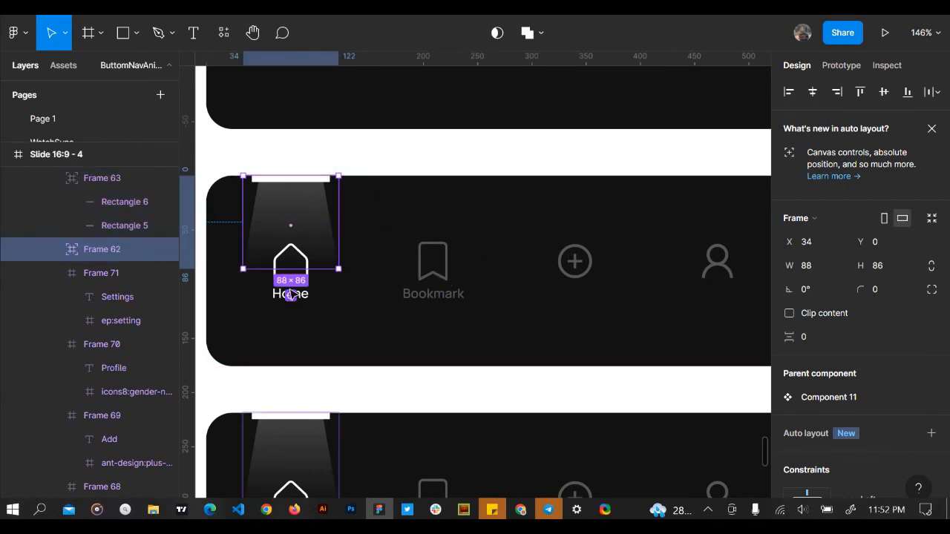
left_click(433, 284)
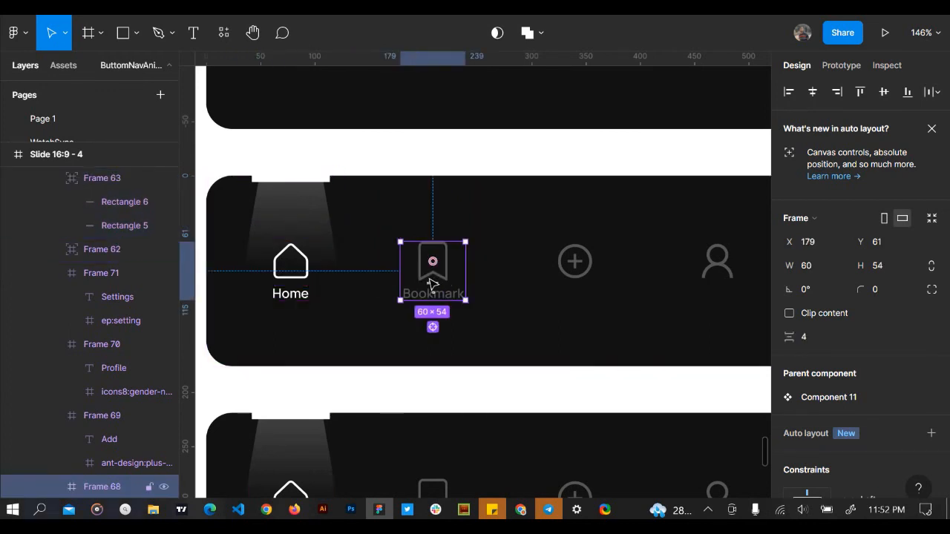
scroll(933, 384, "down", 5)
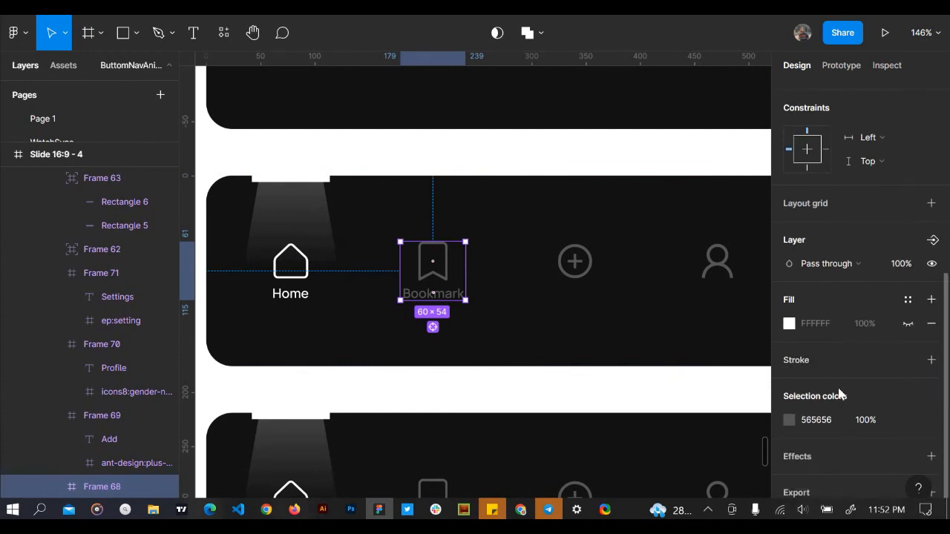
left_click(293, 279)
left_click(302, 206)
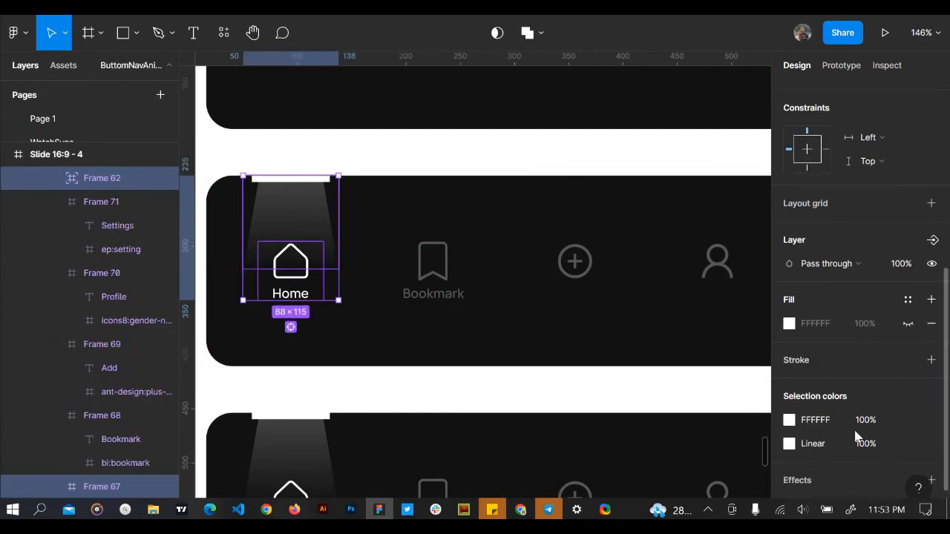
left_click(814, 423)
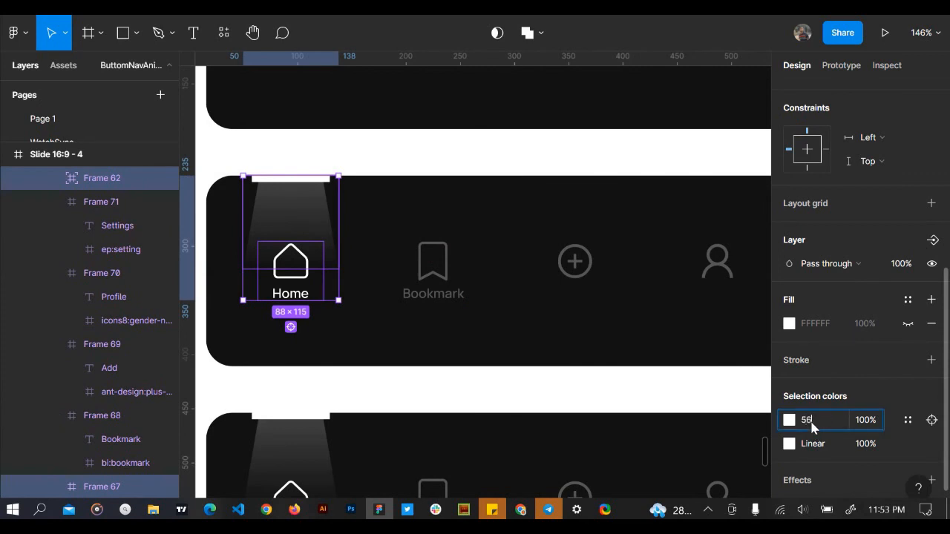
type("565656")
key("Return")
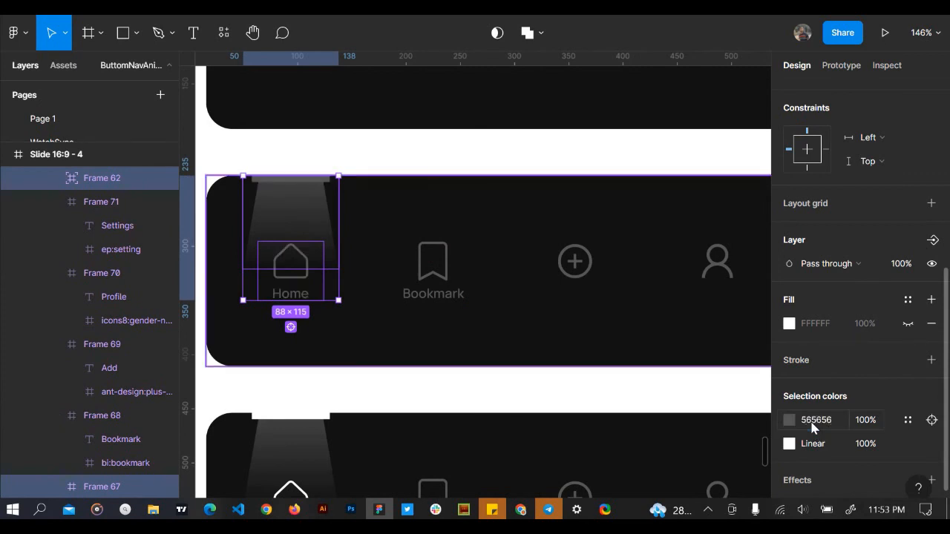
Collapse the Home spotlight's beam upward to about 6 px high, against the strip at the bar's top edge
left_click(319, 213)
double_click(319, 248)
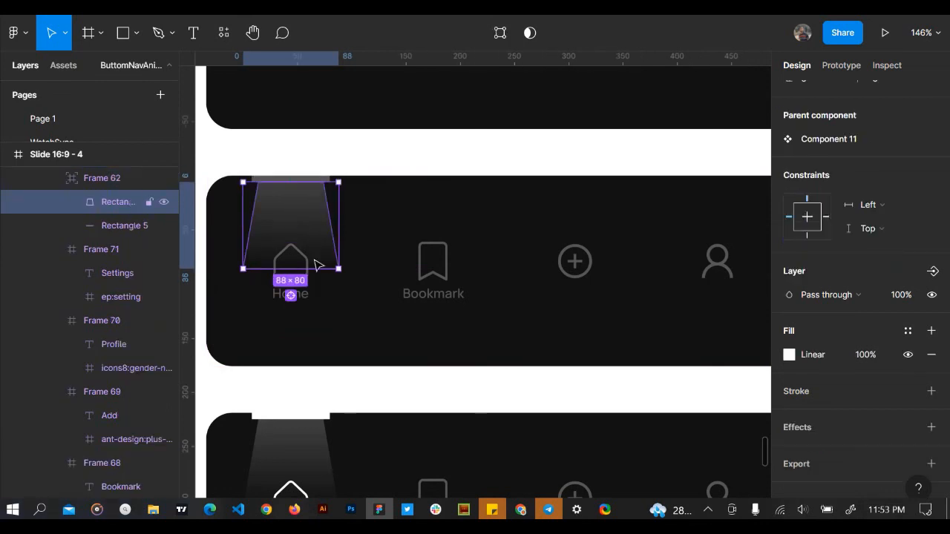
left_click_drag(314, 268, 314, 178)
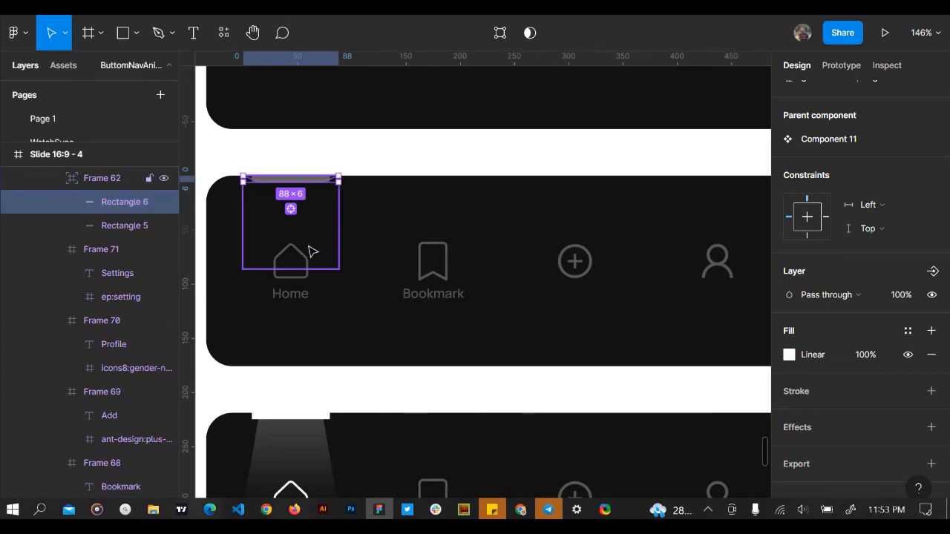
Set the layer opacity of the Home spotlight frame in the Bookmark variant to 0%
left_click(335, 260)
scroll(872, 351, "down", 1)
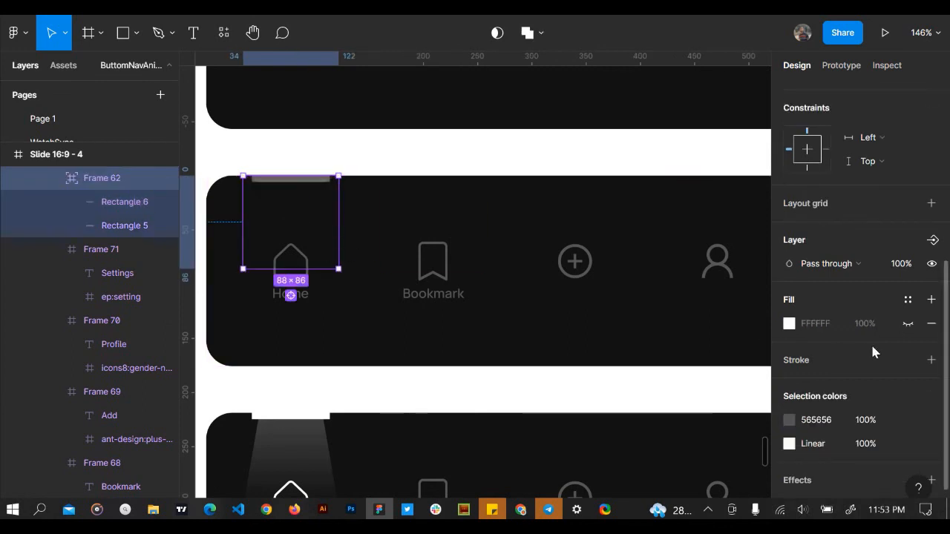
left_click(898, 266)
type("0")
key("Return")
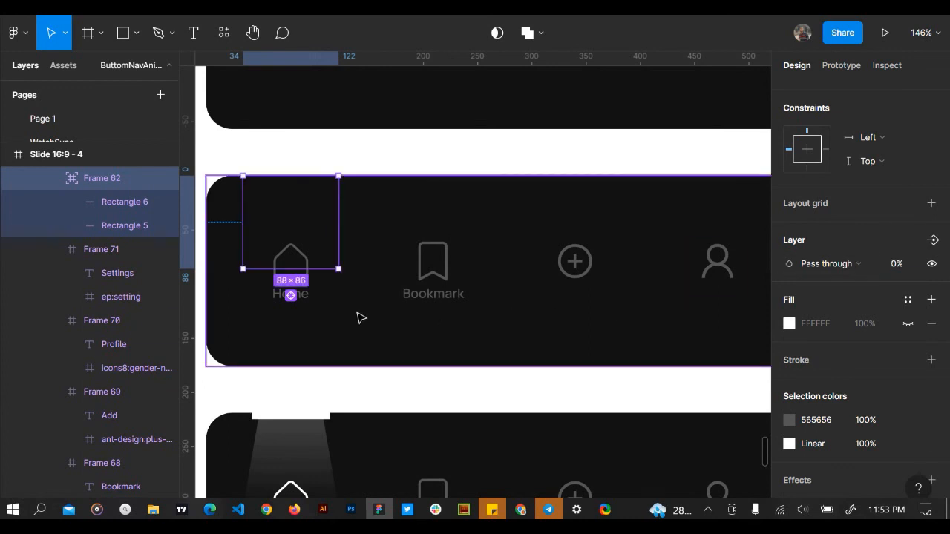
Move the Bookmark variant's Home label down by aligning its bottom edge with the hidden Add label
double_click(307, 295)
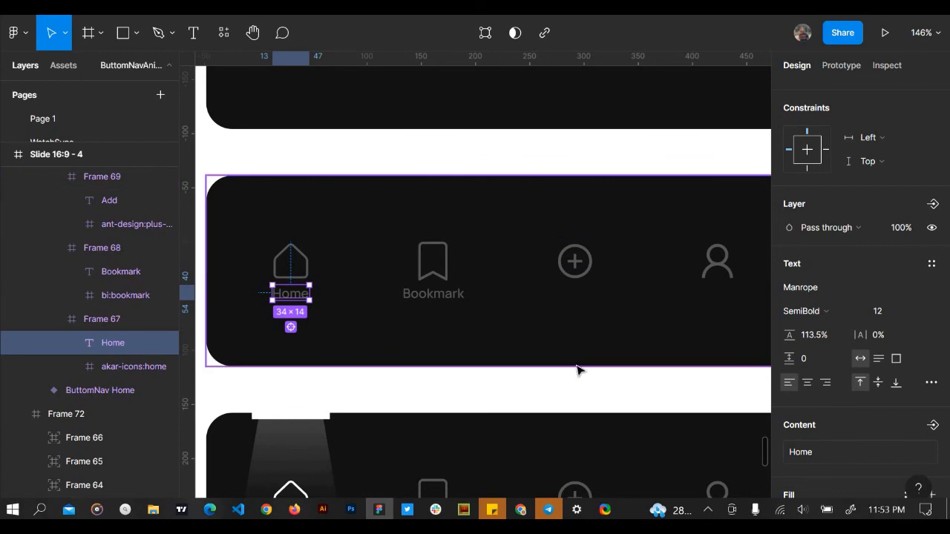
left_click(122, 196, "shift")
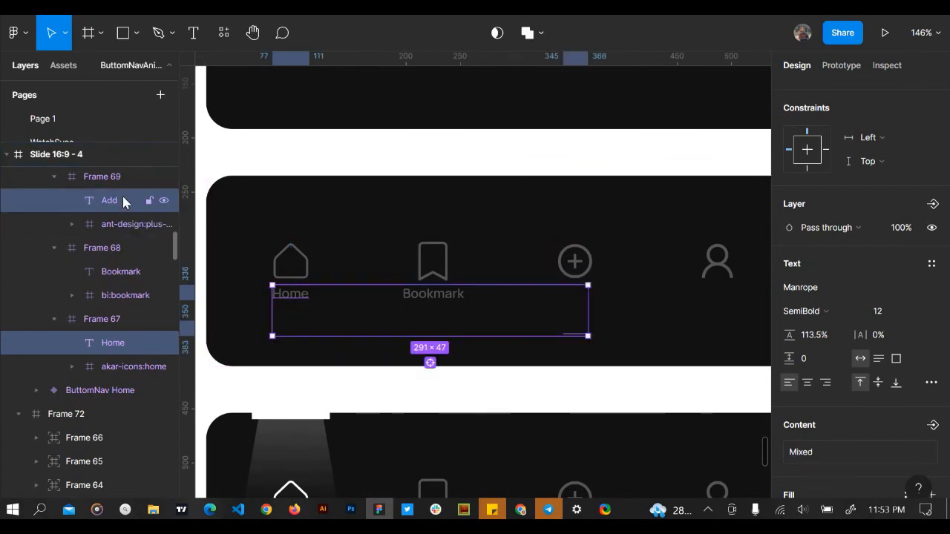
scroll(914, 315, "up", 4)
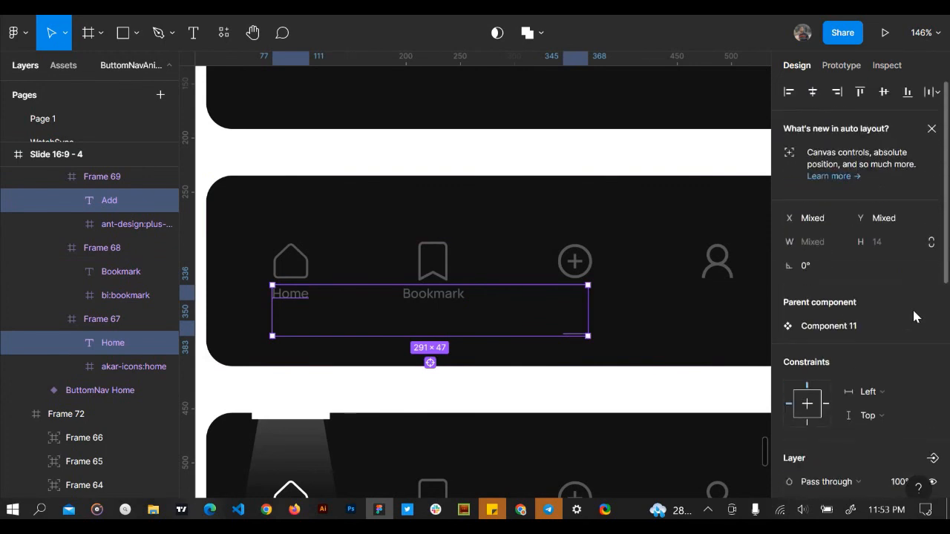
left_click(909, 93)
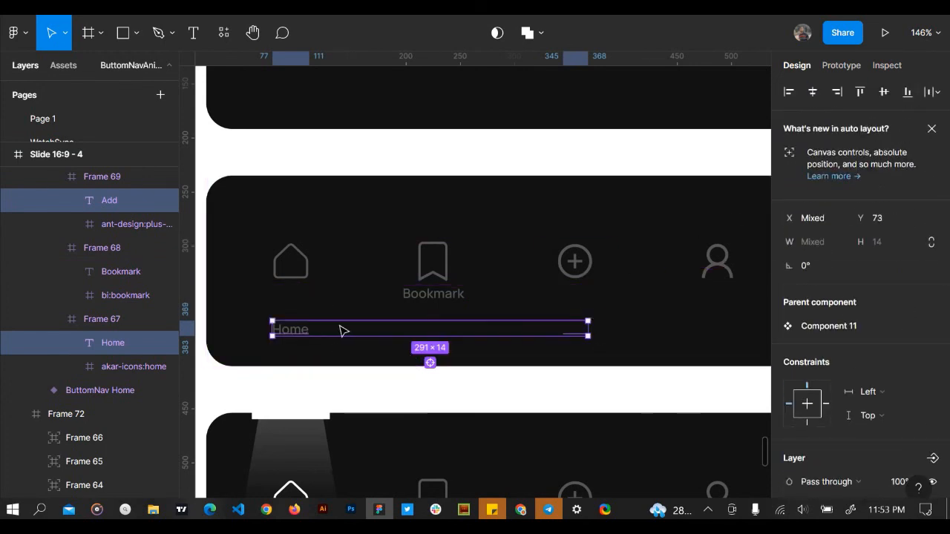
Hide the Home label in the Bookmark variant by setting its fill opacity to 0%
left_click(303, 338)
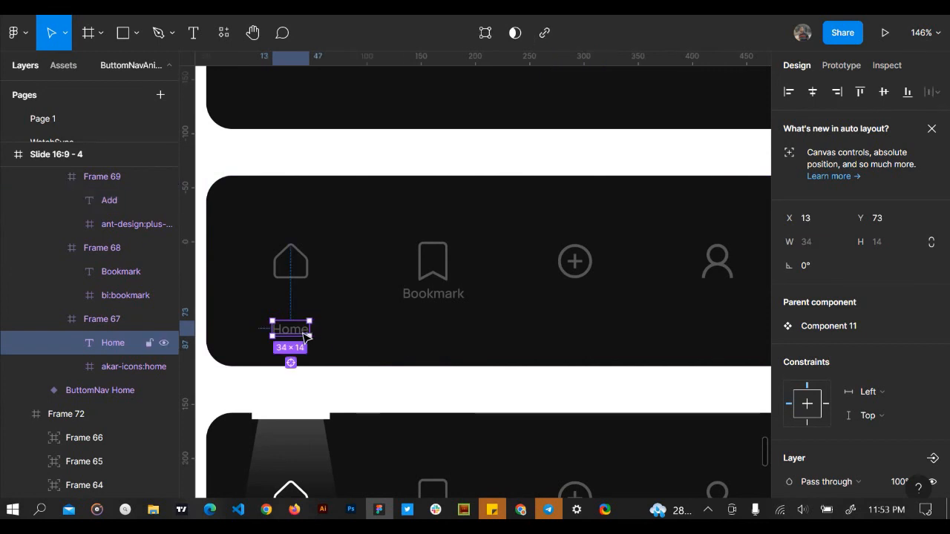
scroll(850, 358, "down", 5)
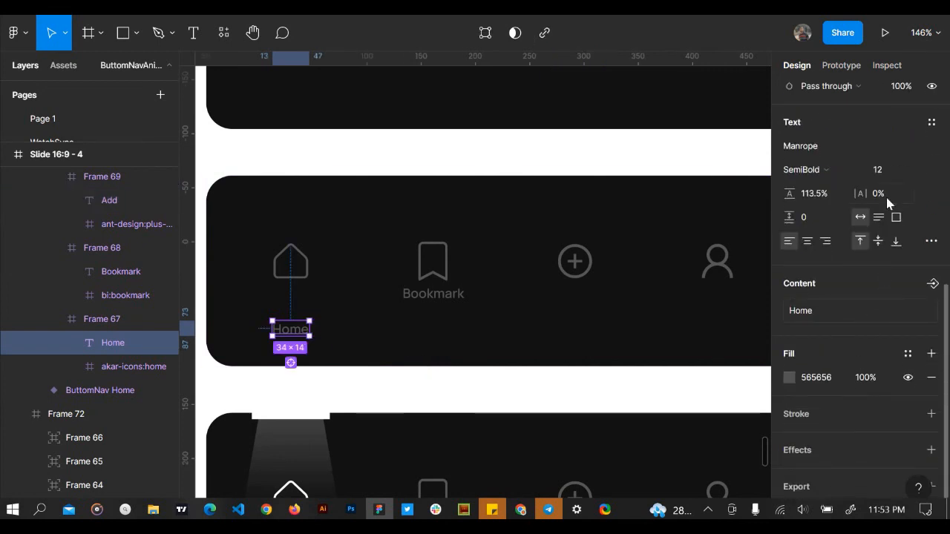
scroll(889, 202, "up", 3)
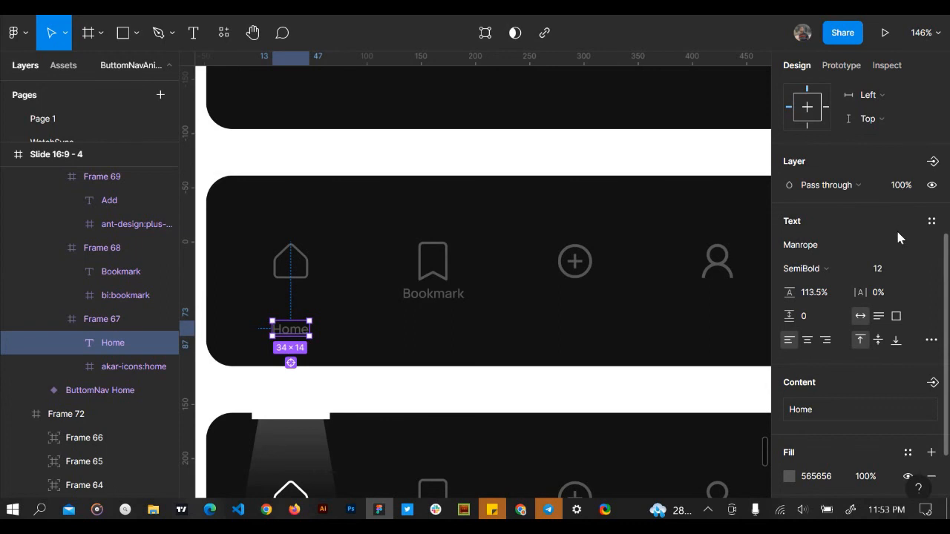
scroll(878, 346, "down", 3)
left_click(867, 357)
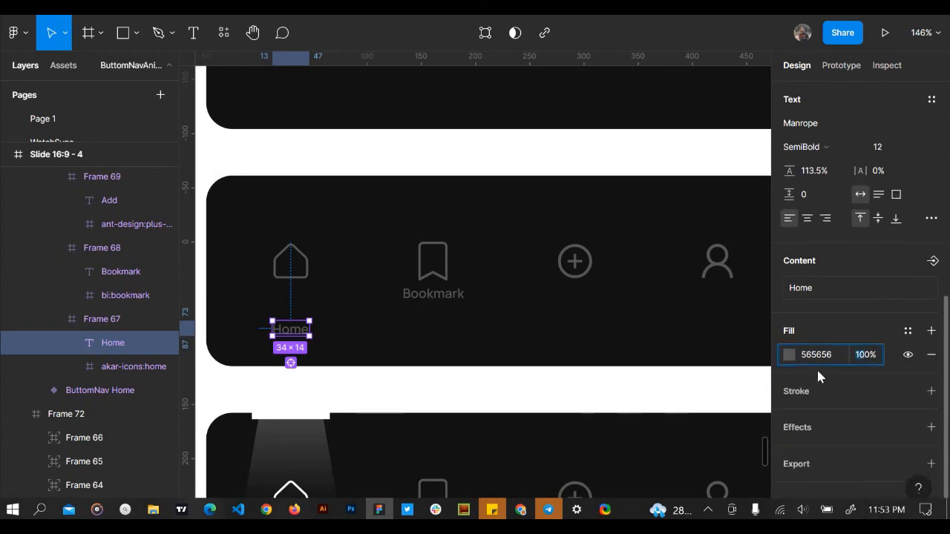
type("0")
key("Return")
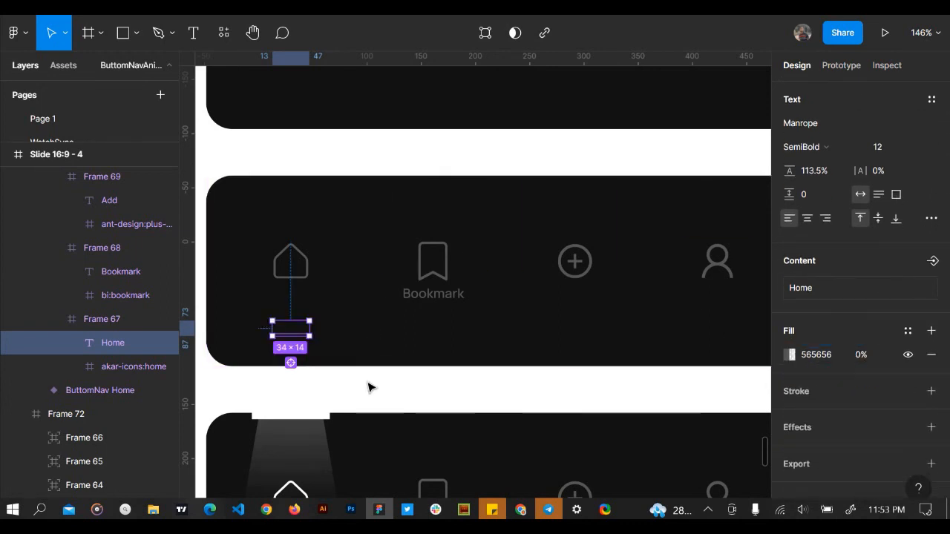
left_click(369, 387)
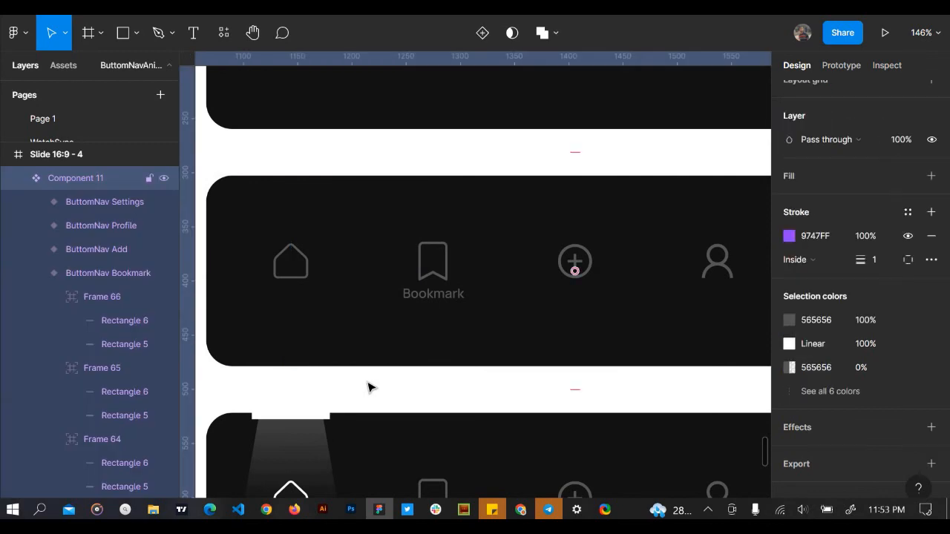
Select the collapsed beam, Rectangle 6, inside the spotlight frame above the Bookmark icon in the Bookmark variant
scroll(375, 265, "left", 2)
scroll(323, 277, "right", 2)
scroll(322, 277, "up", 4)
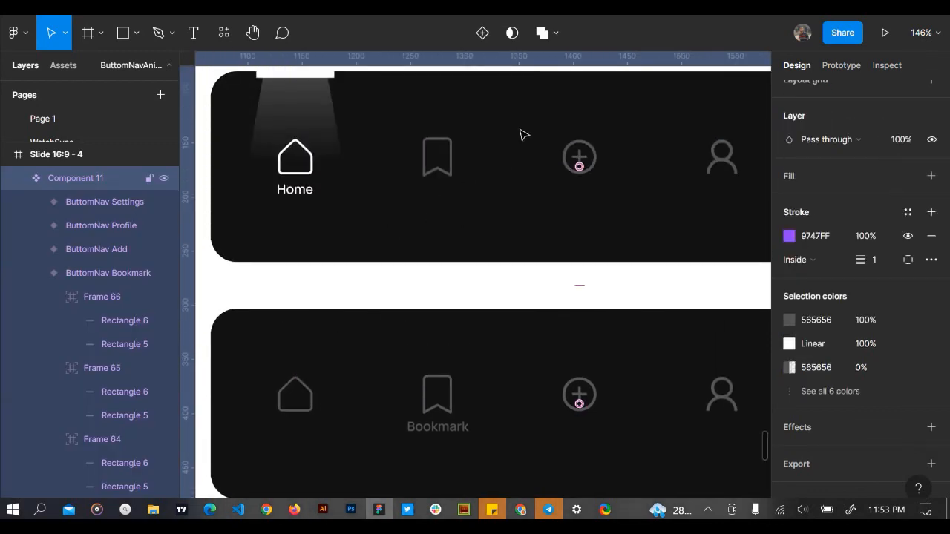
scroll(354, 374, "down", 2)
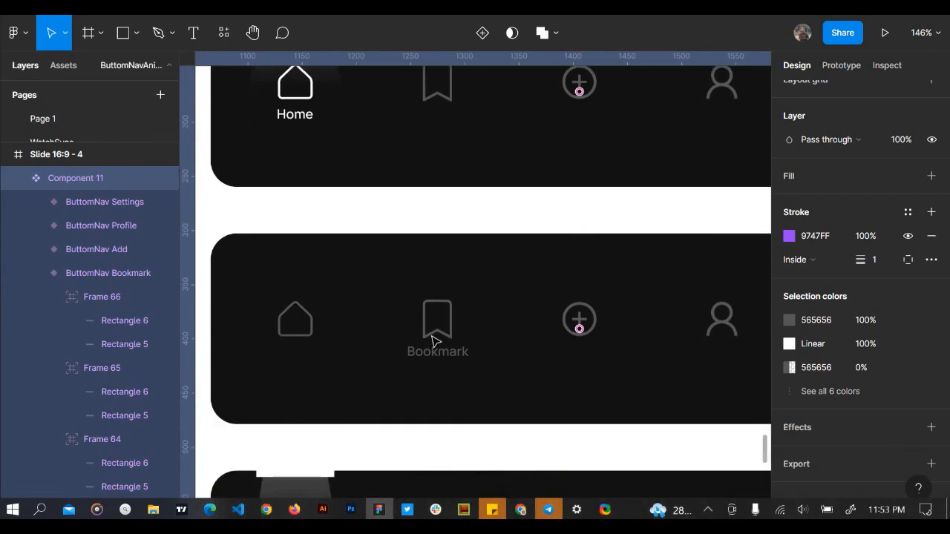
left_click(434, 341)
double_click(444, 257)
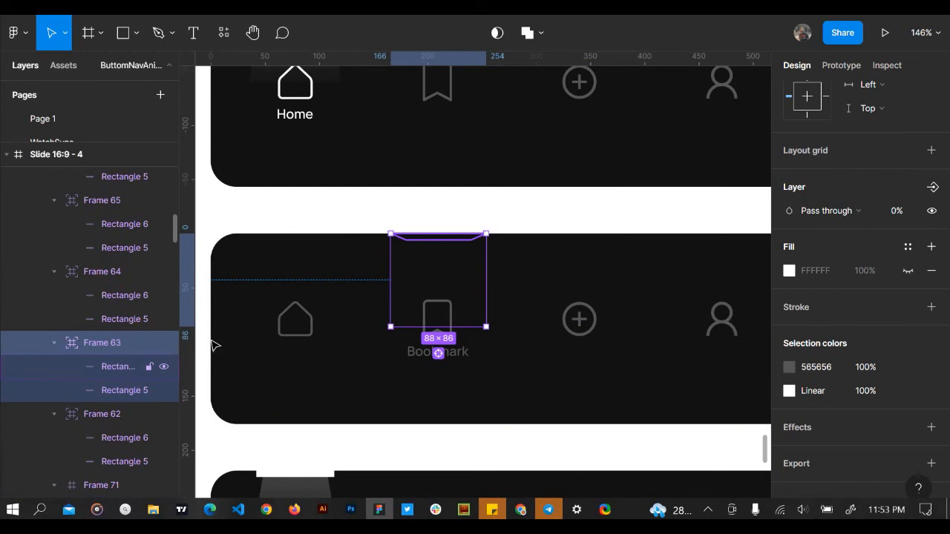
left_click(124, 373)
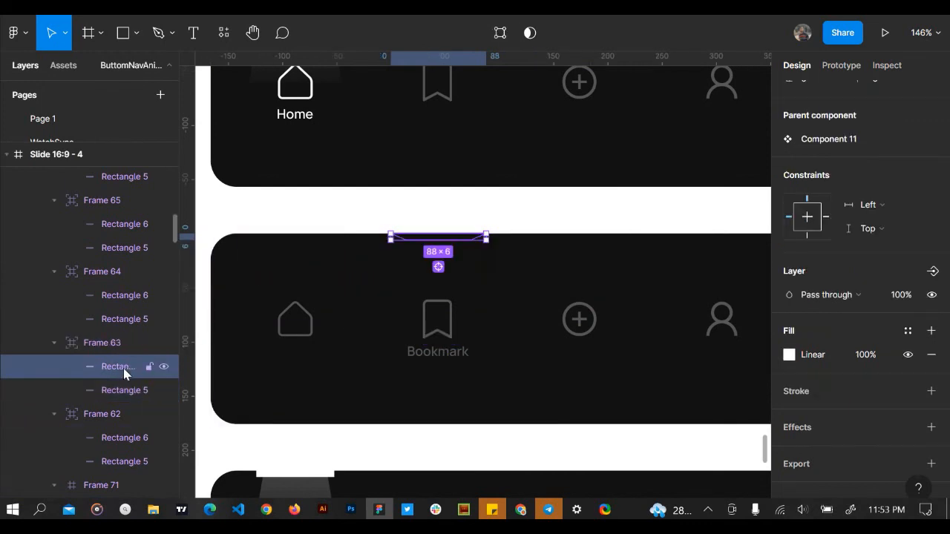
left_click(116, 398)
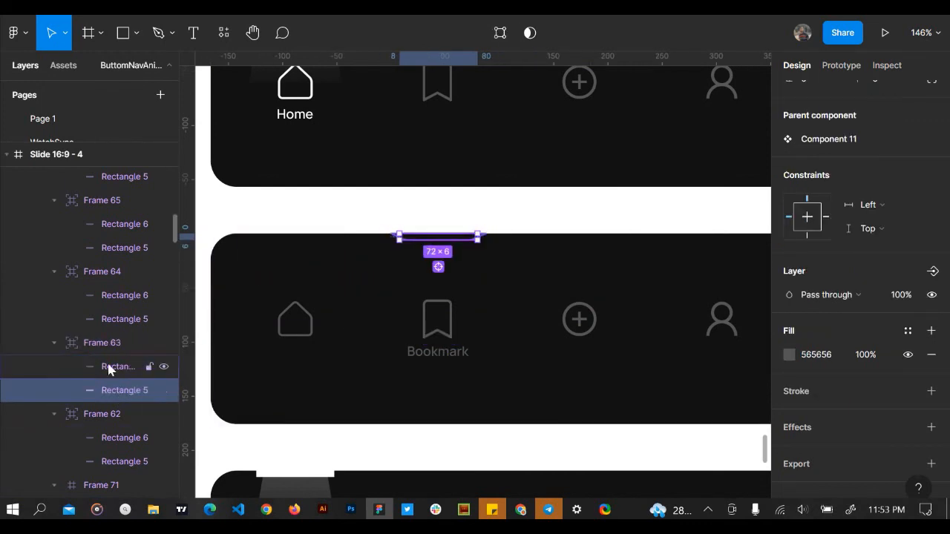
left_click(110, 365)
scroll(456, 246, "up", 5)
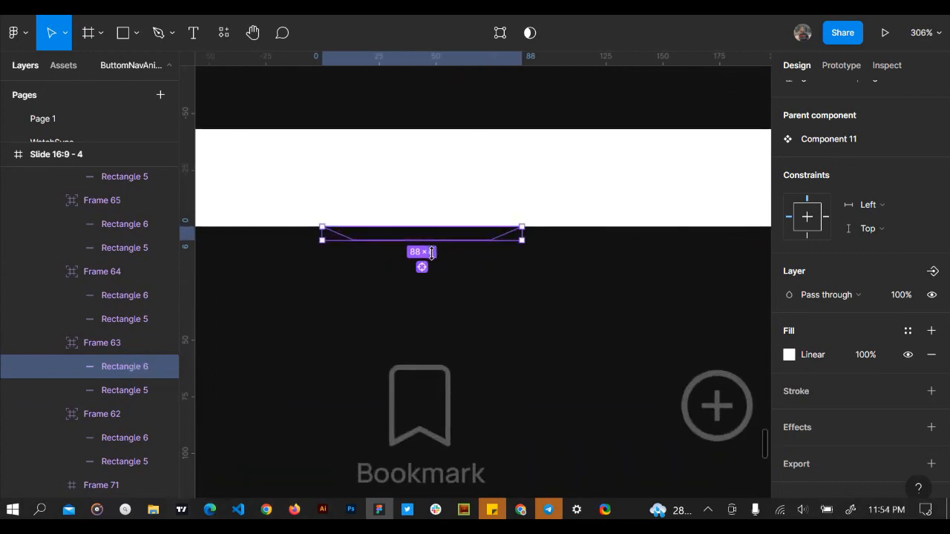
Stretch Rectangle 6 in Frame 63 of the Bookmark variant downward to about 25 high, starting below the lamp strip
left_click_drag(431, 253, 428, 297)
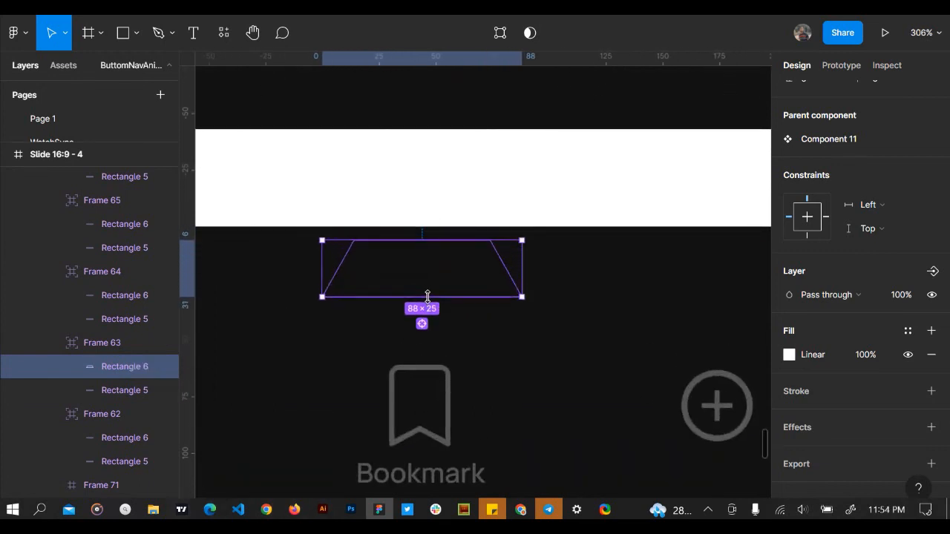
scroll(428, 297, "down", 4)
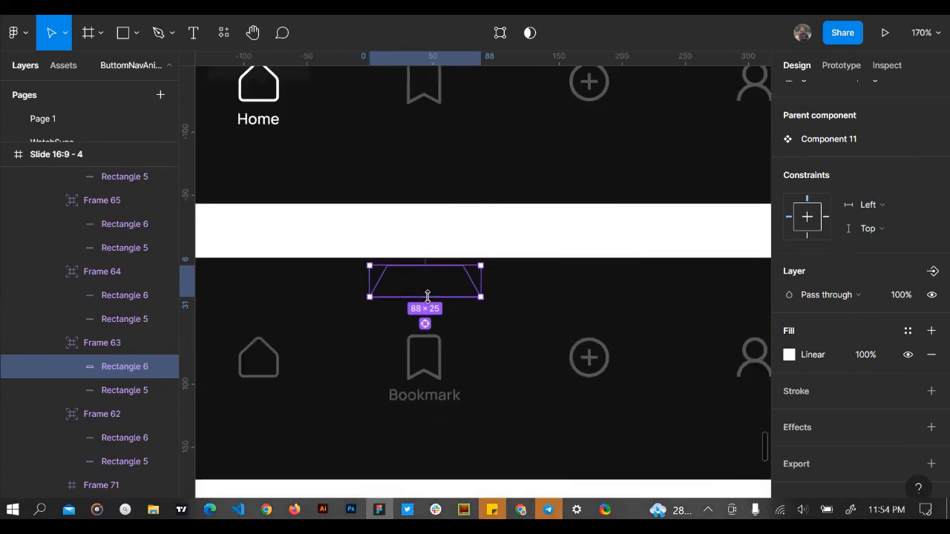
scroll(433, 303, "up", 1)
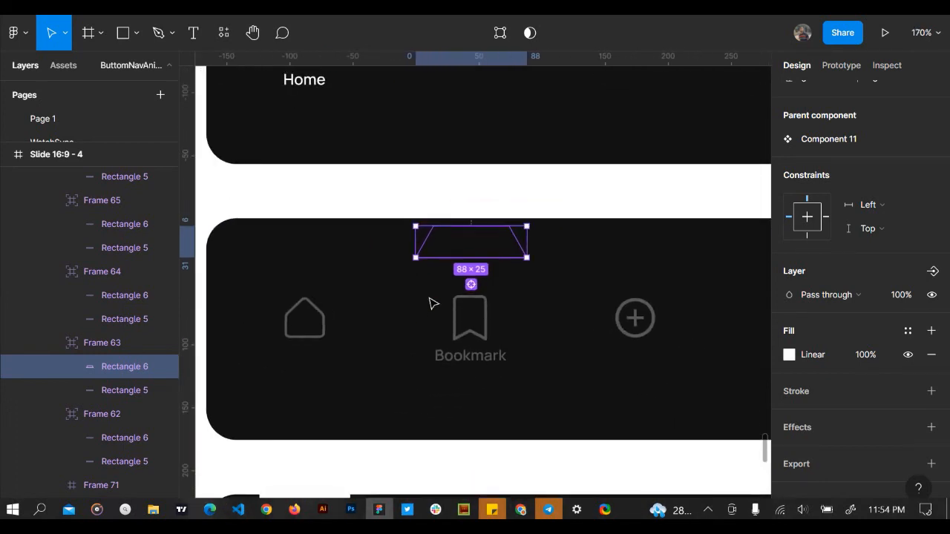
Compare the Bookmark beam with the Home variant's beam and set the height of Rectangle 6 in Frame 63 to 80
scroll(434, 303, "up", 2)
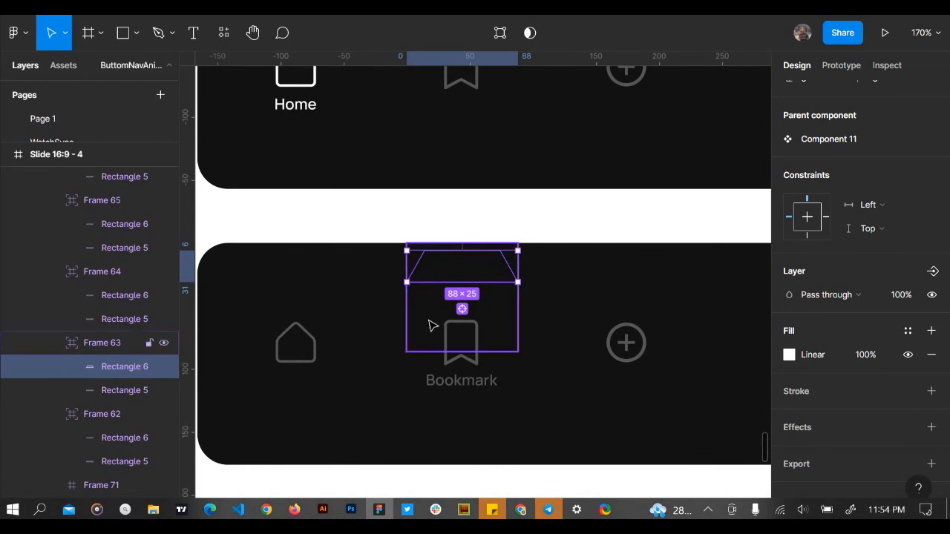
scroll(434, 325, "up", 5)
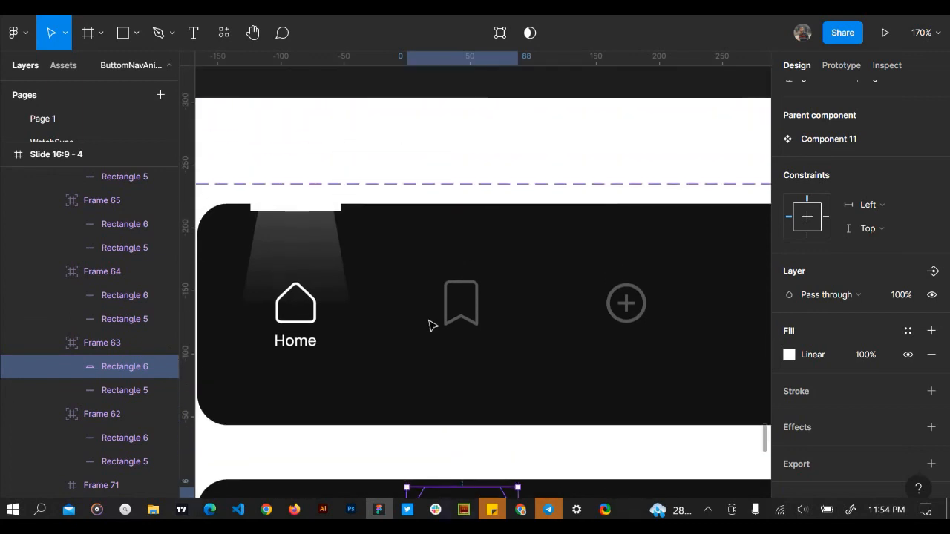
scroll(434, 325, "down", 2)
scroll(434, 325, "down", 3)
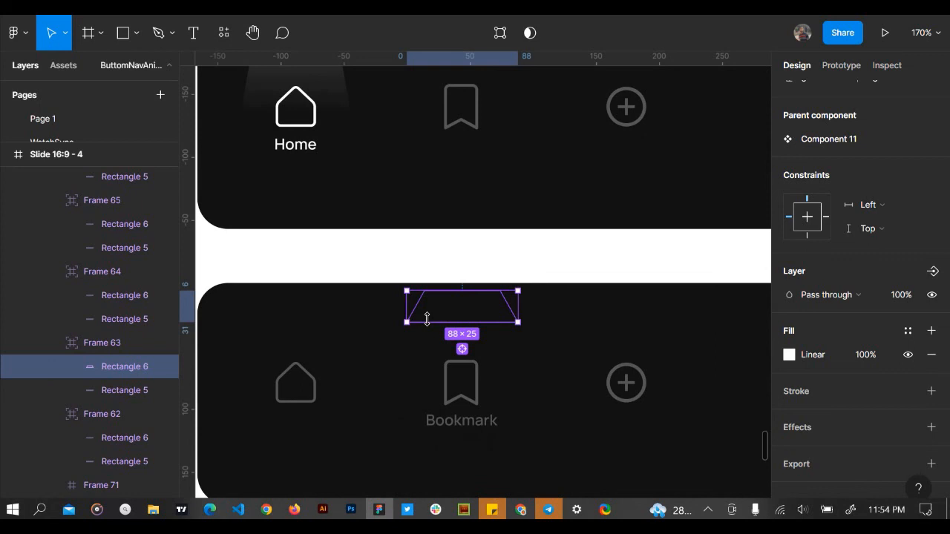
scroll(427, 319, "up", 1)
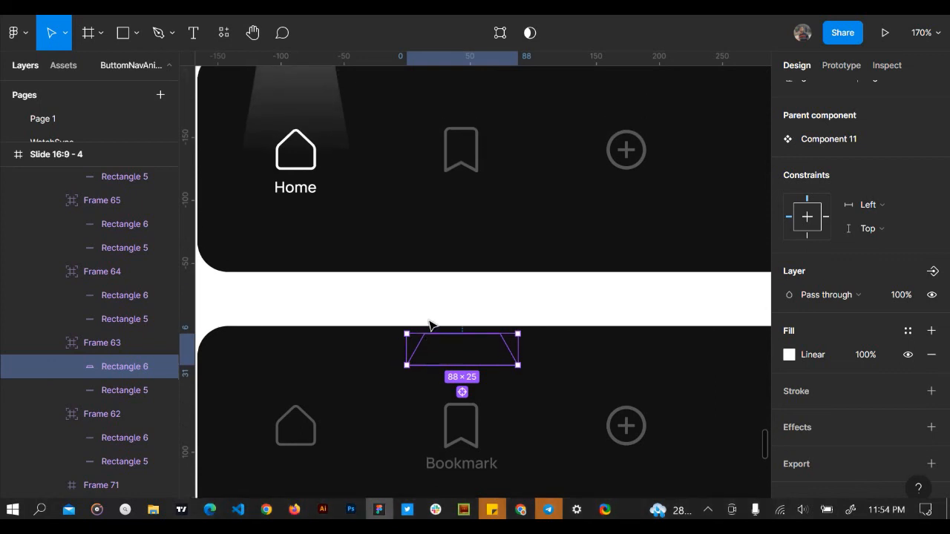
scroll(800, 217, "up", 3)
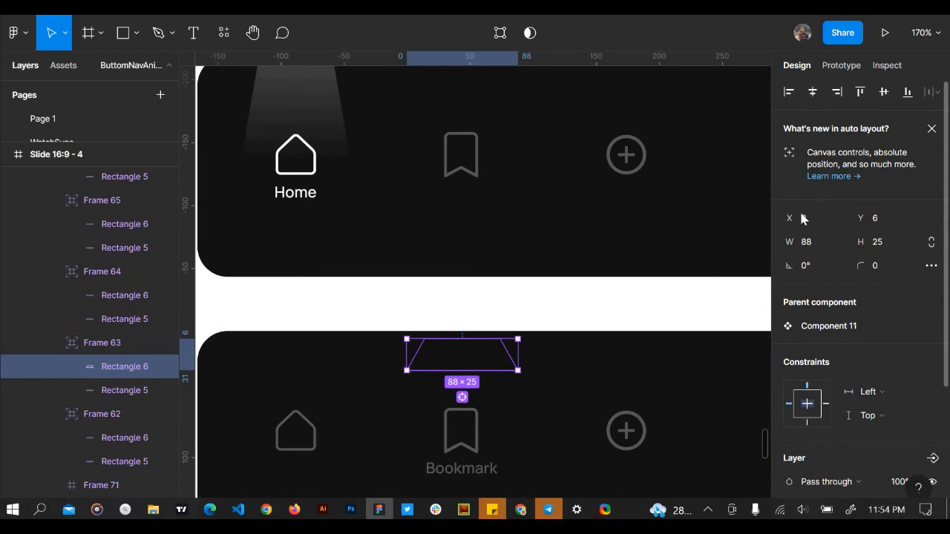
scroll(511, 360, "down", 1)
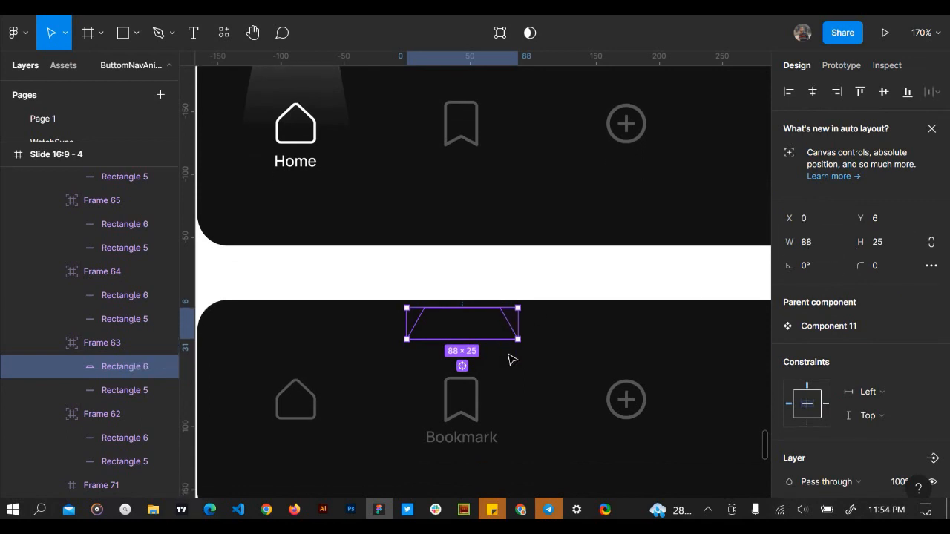
scroll(460, 361, "up", 2)
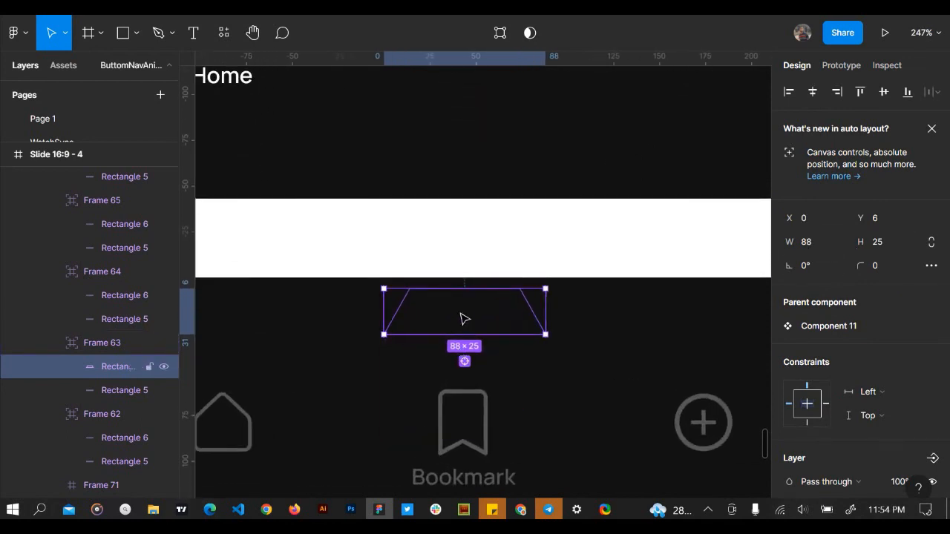
scroll(418, 303, "up", 1)
scroll(418, 303, "left", 1)
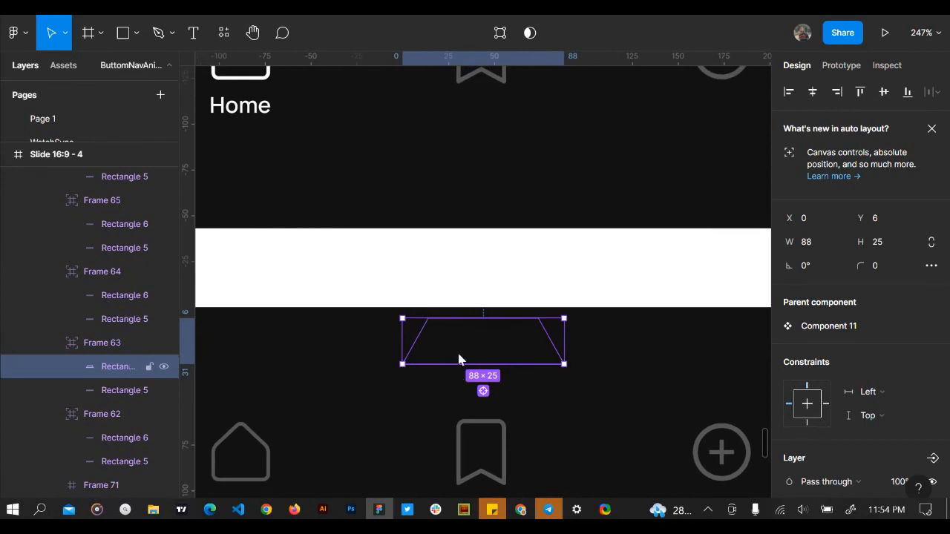
left_click(890, 241)
type("80")
key("Return")
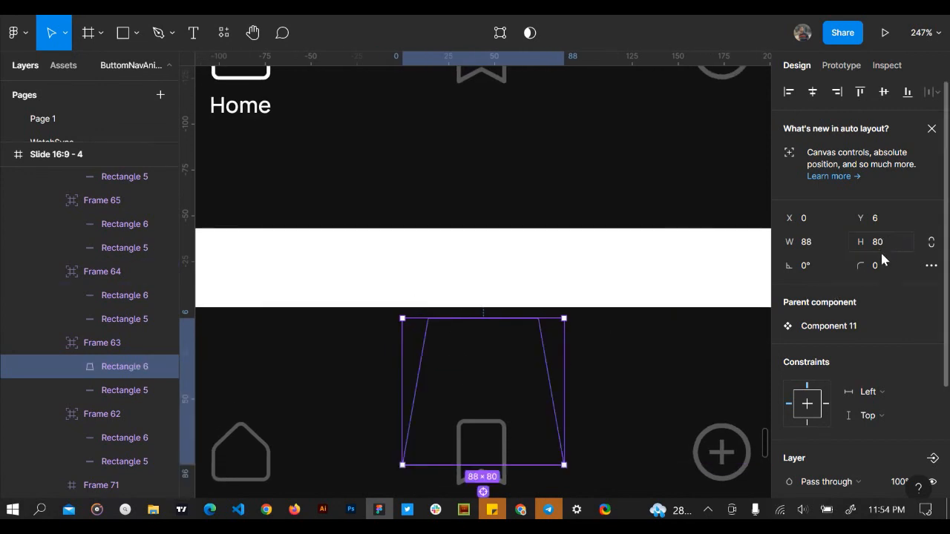
scroll(582, 319, "down", 5)
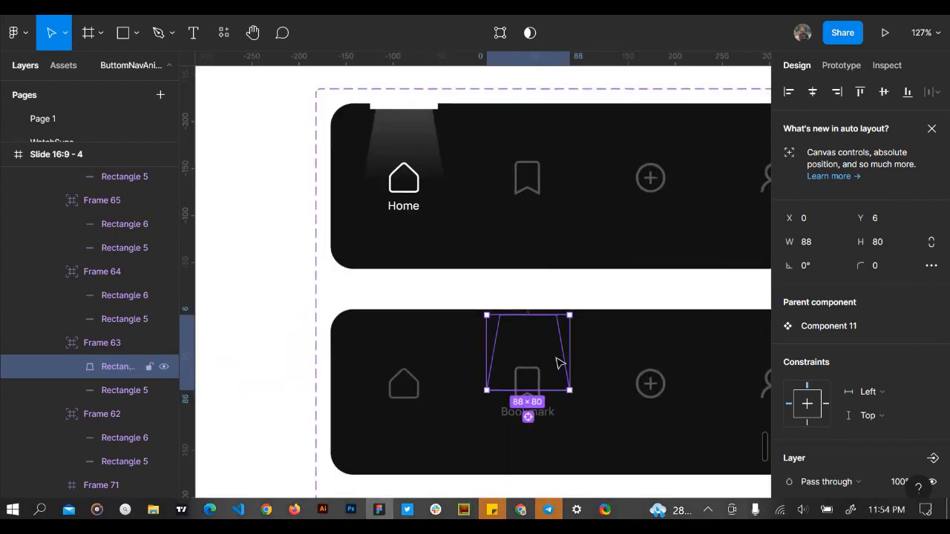
scroll(622, 368, "up", 5)
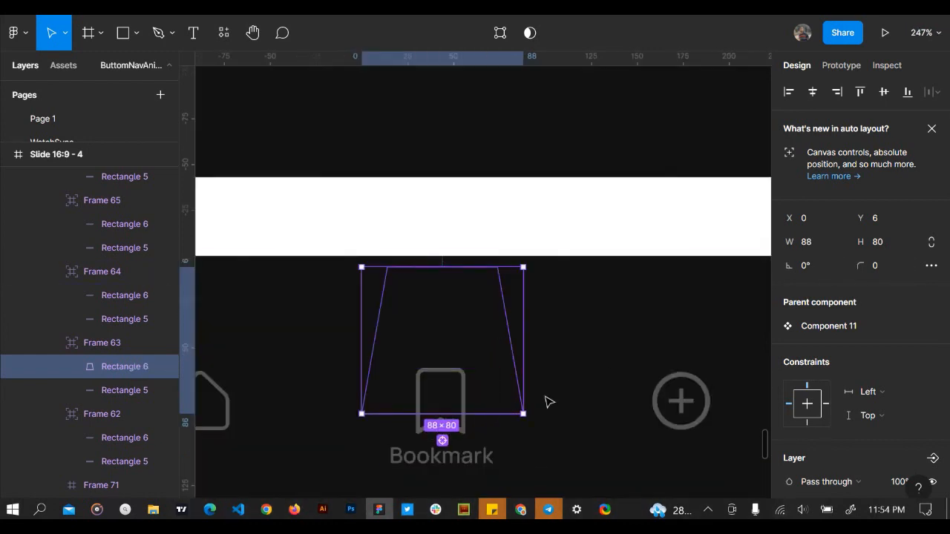
Set the layer opacity of Frame 63, the light above the Bookmark icon, to 100%
left_click(674, 359)
left_click(440, 320)
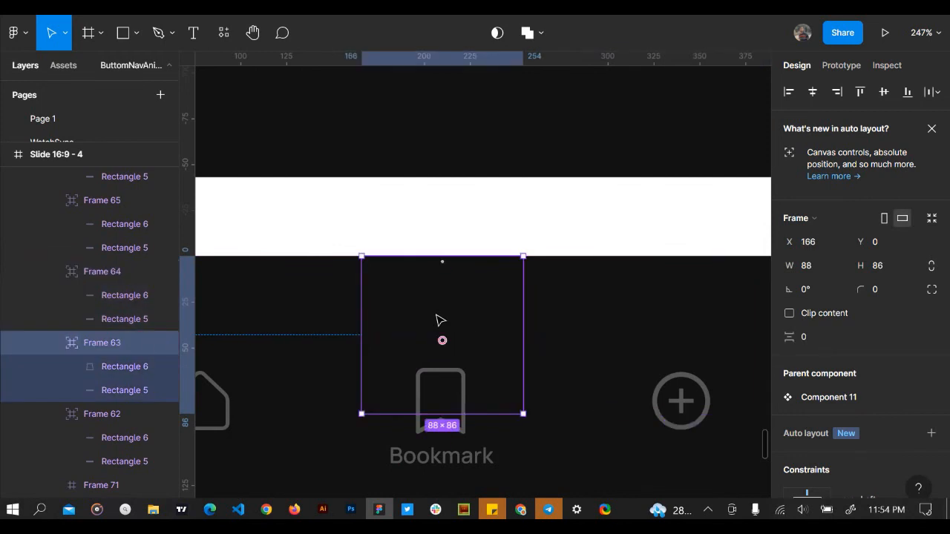
scroll(853, 330, "down", 4)
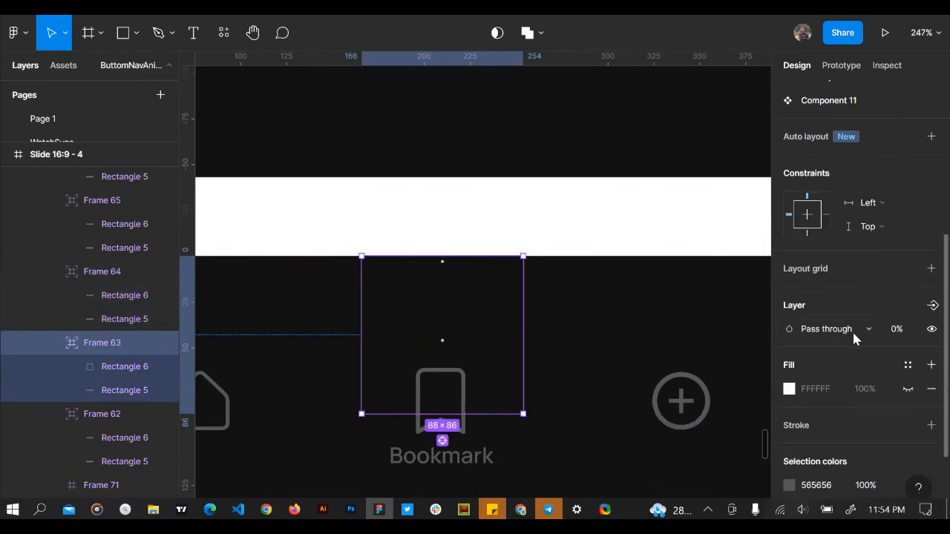
left_click(906, 332)
key("Return")
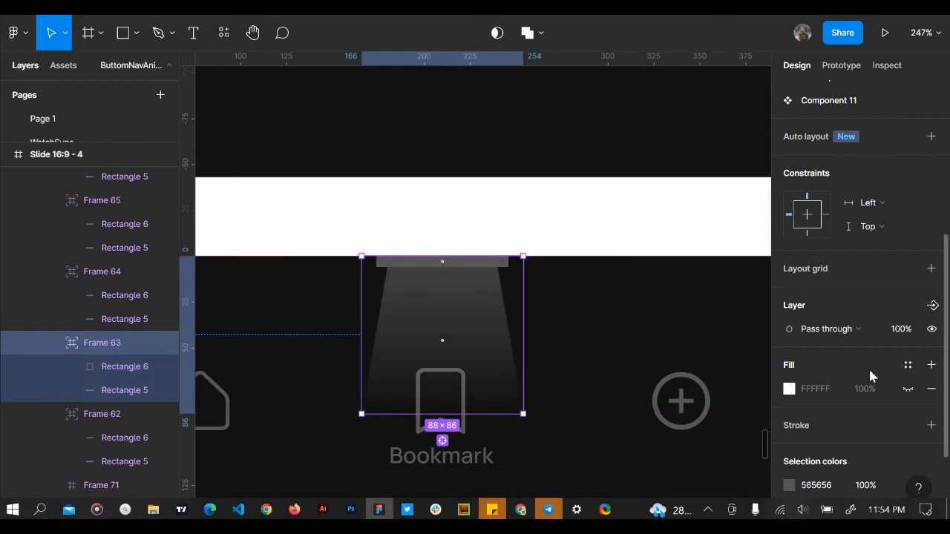
Recolor the grey lamp strip in Frame 63 from the selection colors to FFFFFF
scroll(831, 366, "down", 3)
left_click(832, 366)
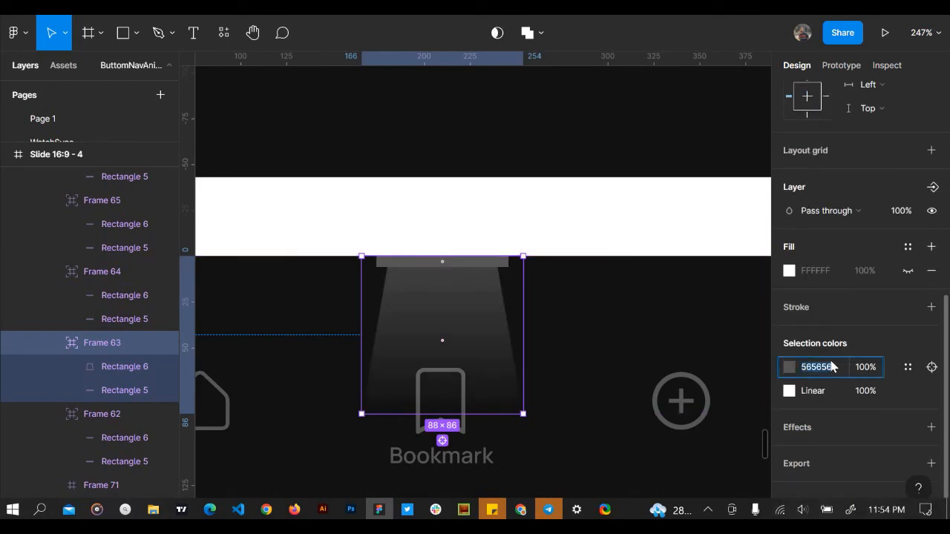
key("Return")
scroll(530, 356, "down", 3)
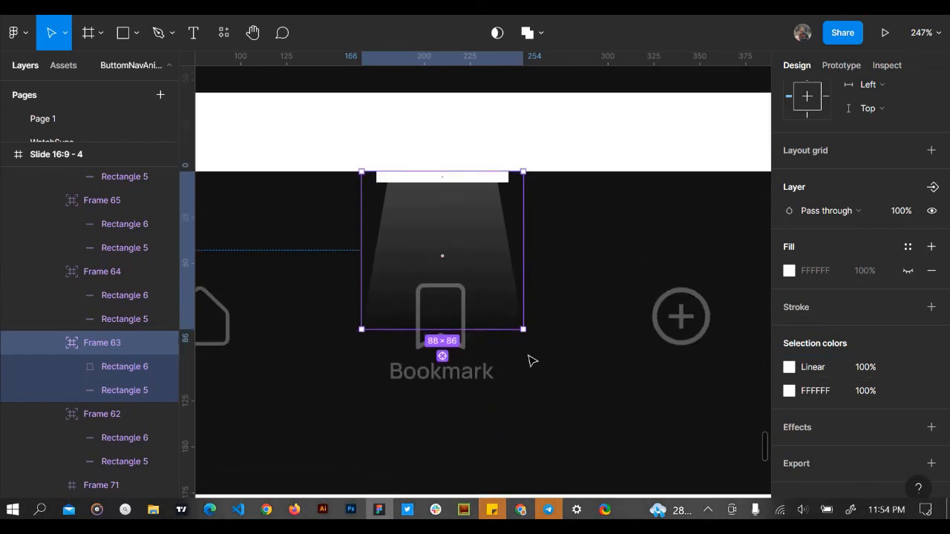
Set the color of the Bookmark icon and its label in Frame 68 to FFFFFF
left_click(461, 358)
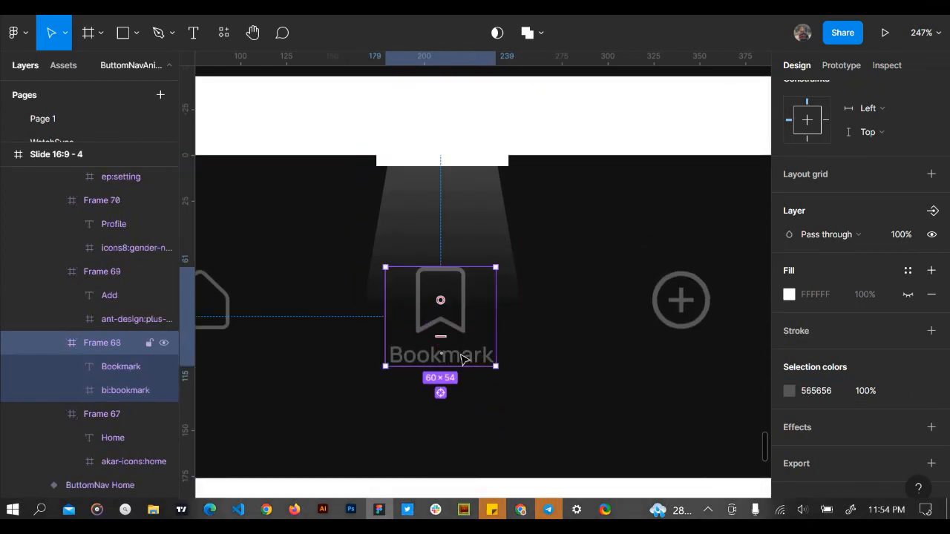
left_click(815, 392)
type("ffffff")
key("Return")
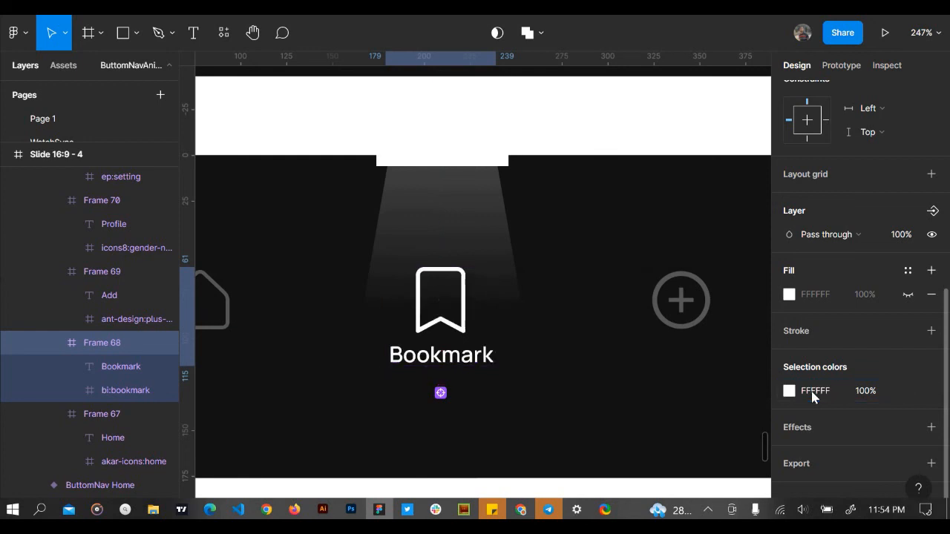
In the ButtomNav Add variant, align the hidden Add label with the top of the Home label
left_click(668, 327)
scroll(664, 325, "down", 10)
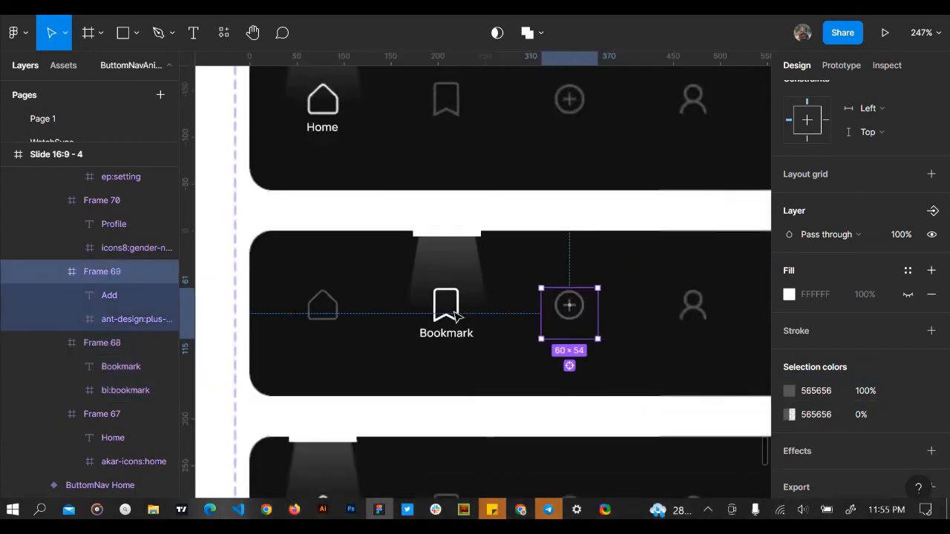
left_click(465, 368)
scroll(467, 367, "up", 5)
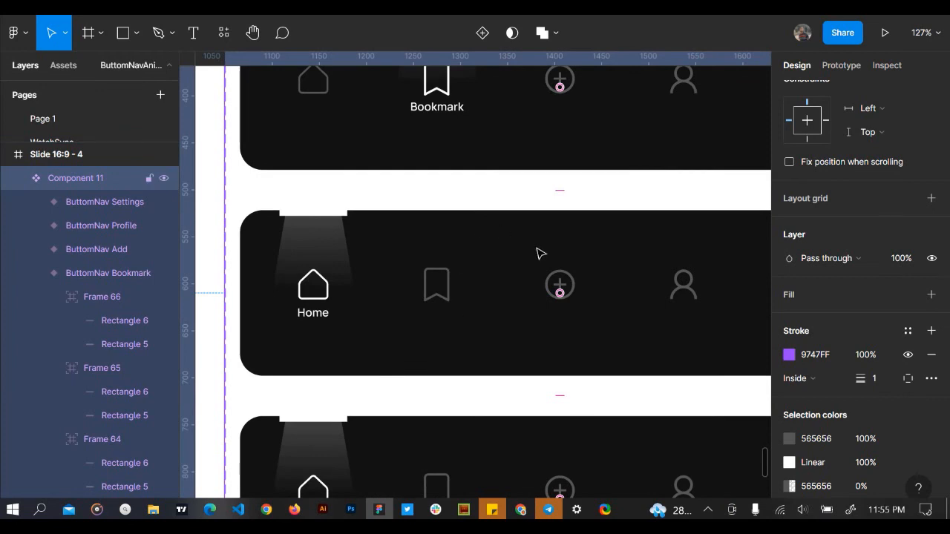
left_click(573, 278)
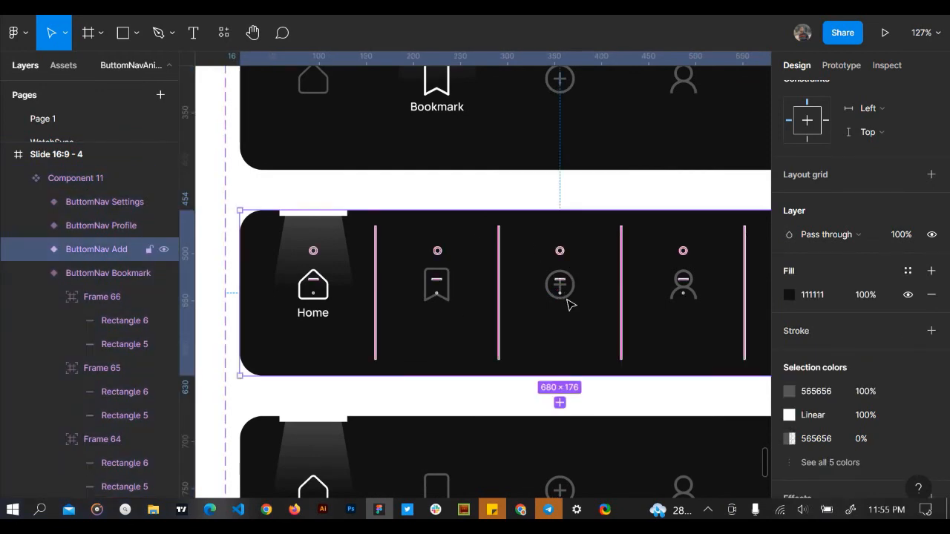
left_click(568, 305)
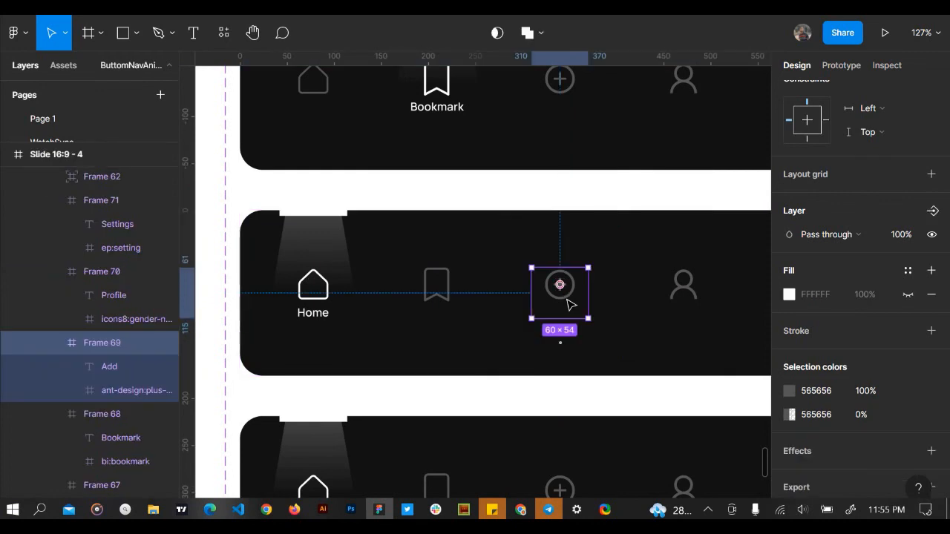
left_click(110, 362)
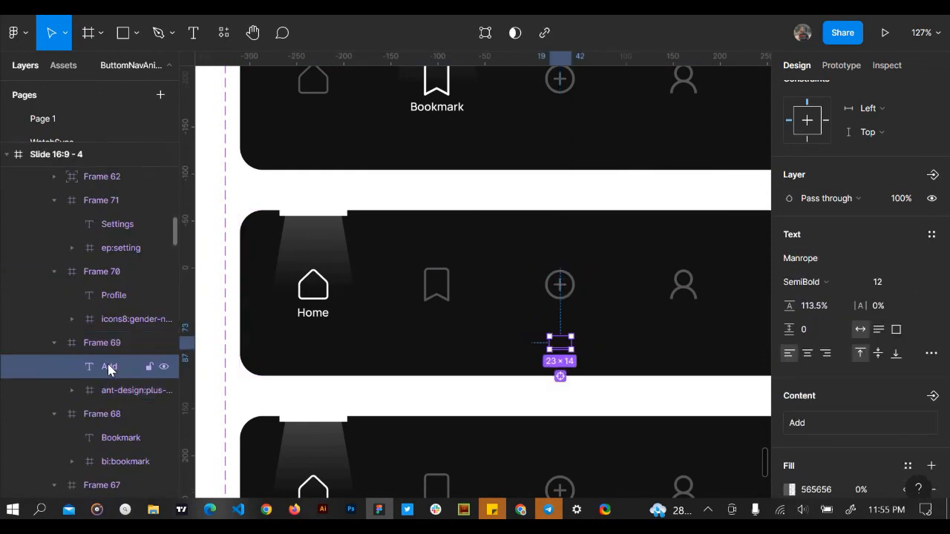
left_click(312, 319, "shift")
scroll(890, 178, "up", 5)
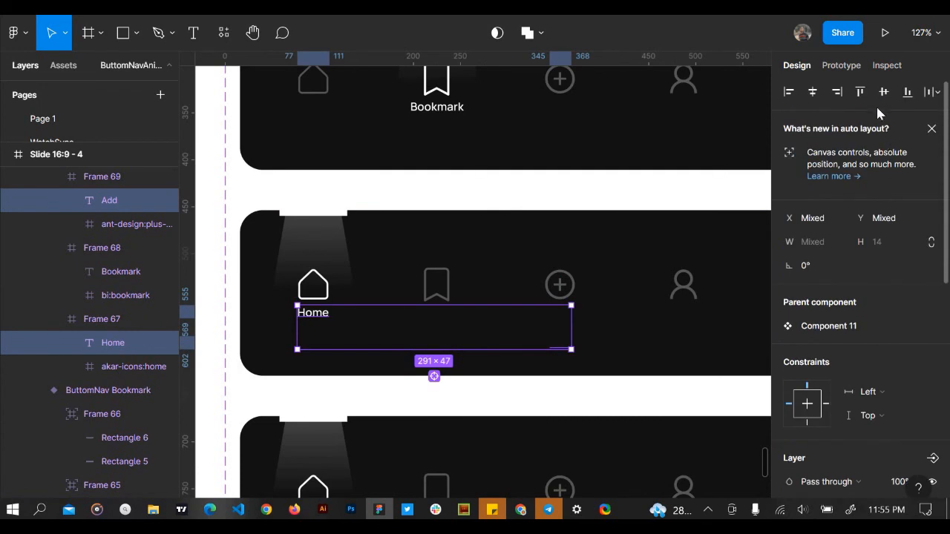
left_click(867, 89)
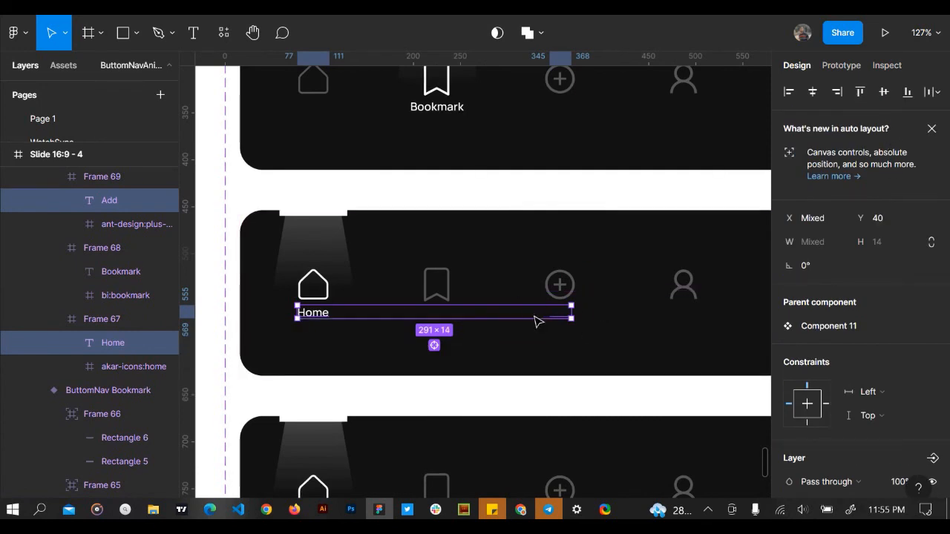
Set the fill opacity of the Add label in the ButtomNav Add variant to 100%
left_click(562, 316)
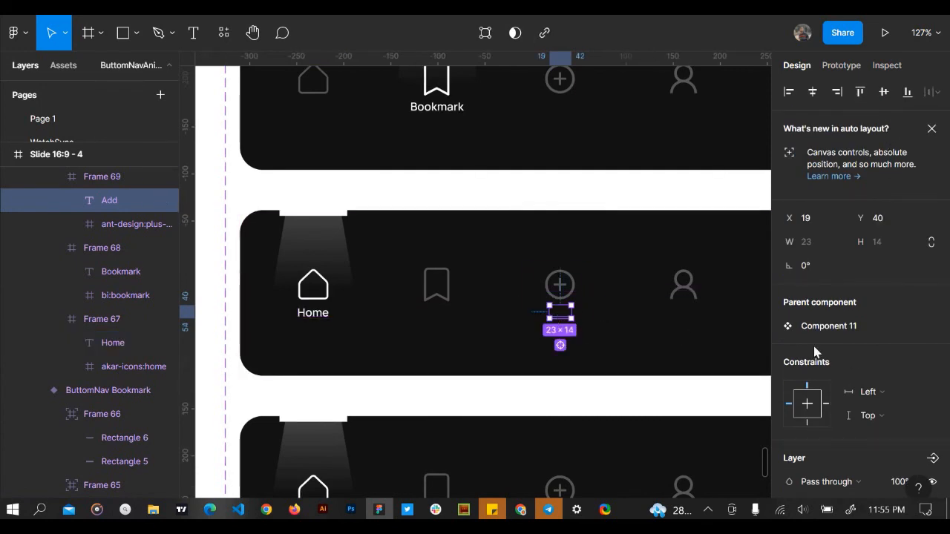
scroll(850, 352, "down", 5)
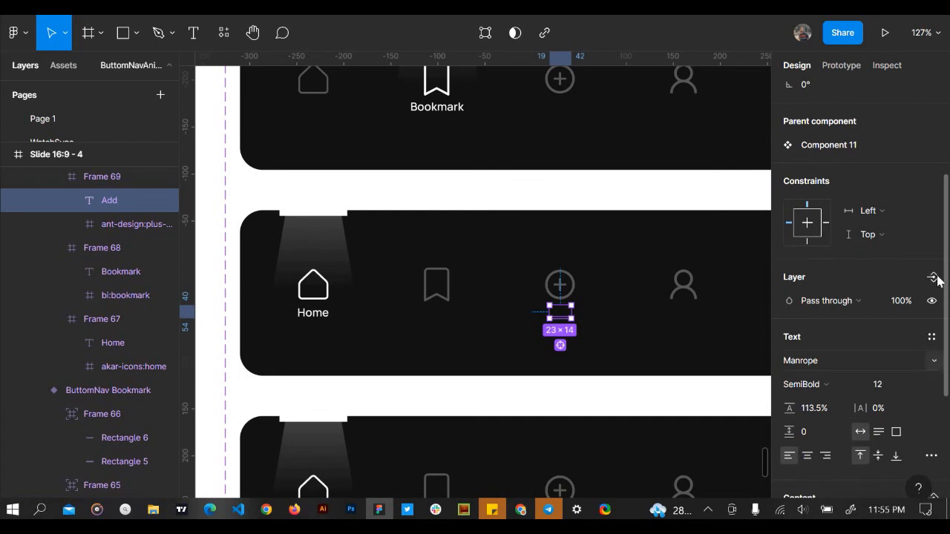
scroll(900, 337, "up", 2)
scroll(900, 336, "down", 4)
scroll(901, 339, "down", 2)
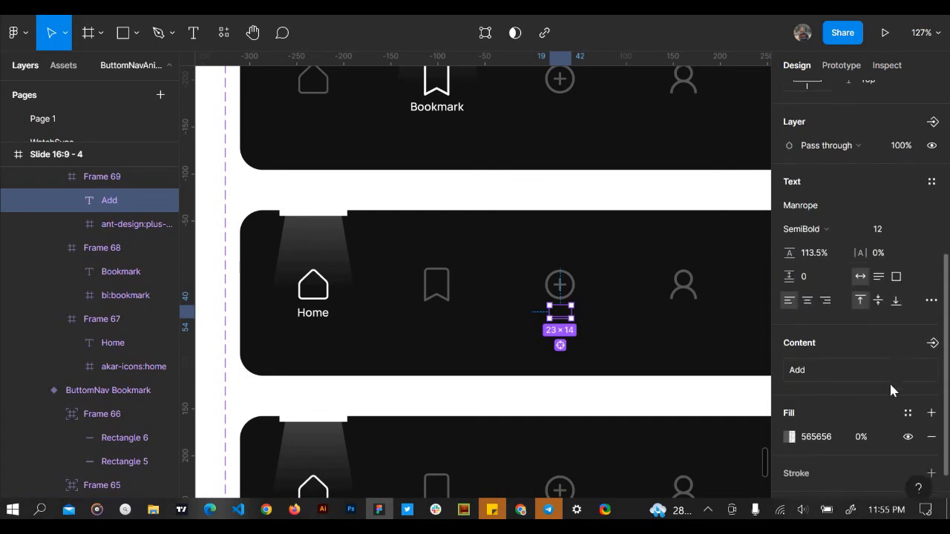
left_click(875, 436)
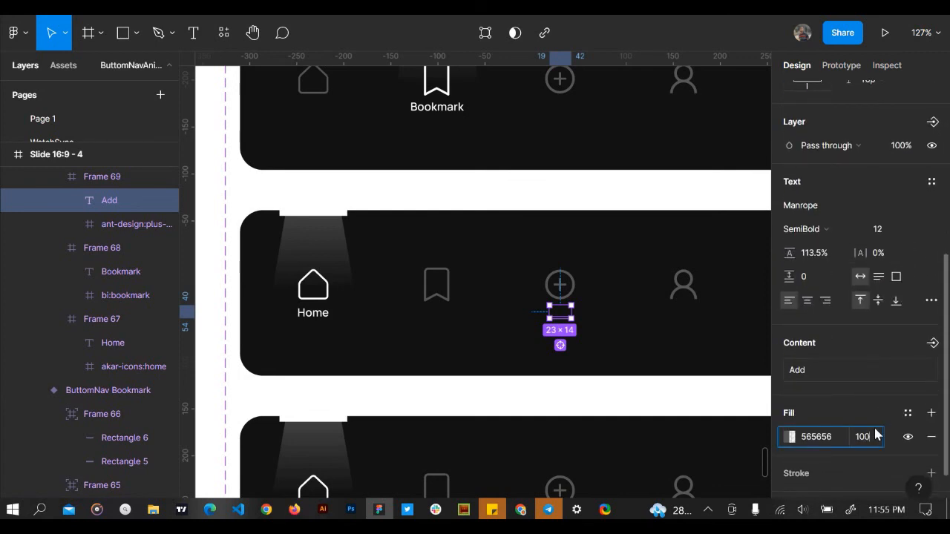
key("Return")
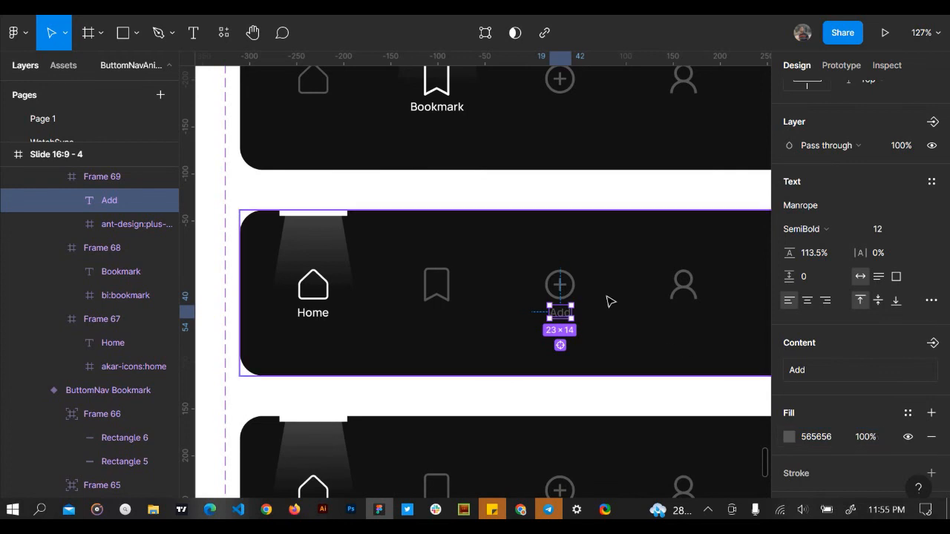
Set the layer opacity of the Add lamp group, Frame 64, to 100% in the ButtomNav Add variant
left_click(562, 246)
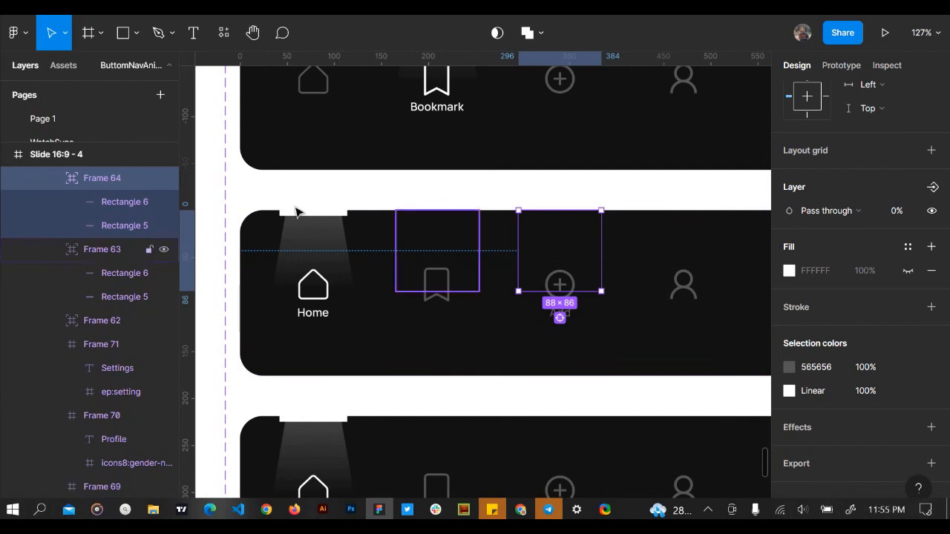
left_click(898, 211)
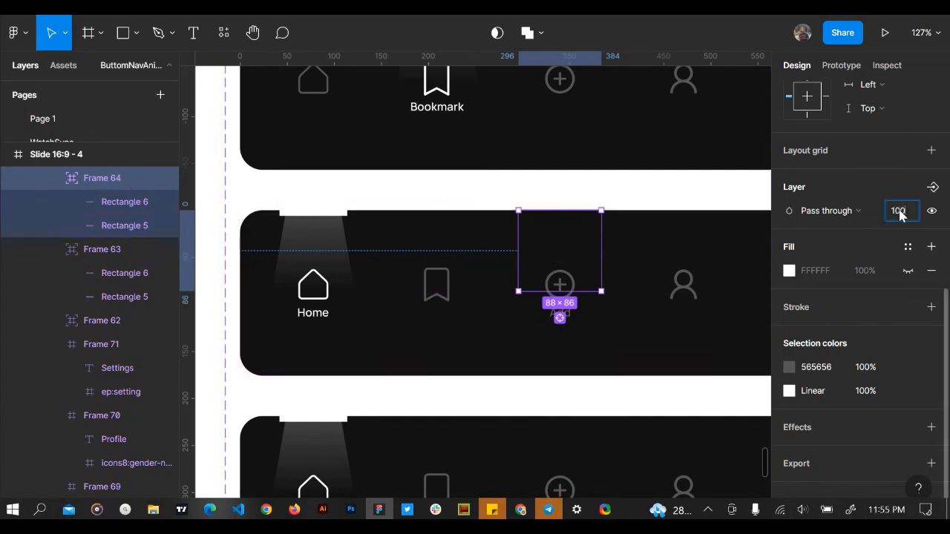
key("Return")
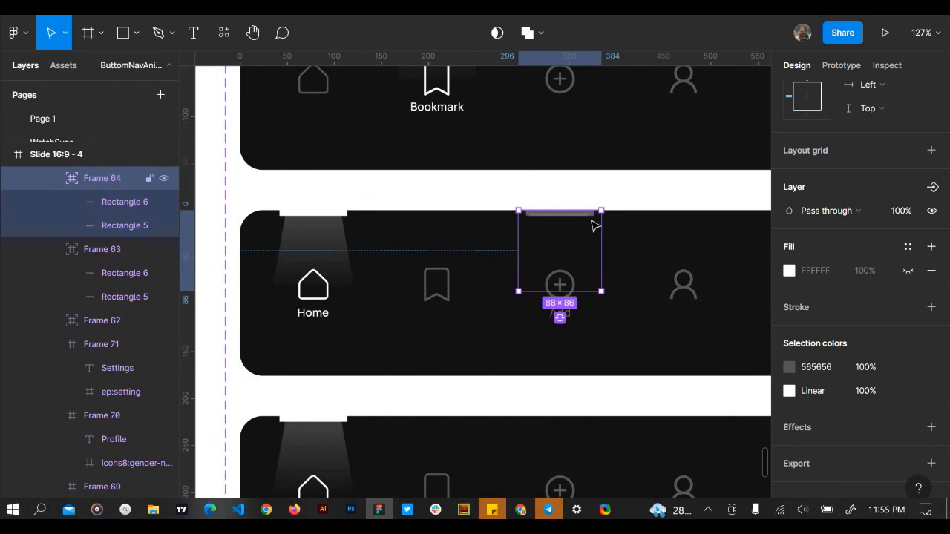
Extend the collapsed light beam in Frame 64 downward from beneath the lamp strip and set its height to 80
scroll(594, 225, "up", 5)
left_click(564, 214)
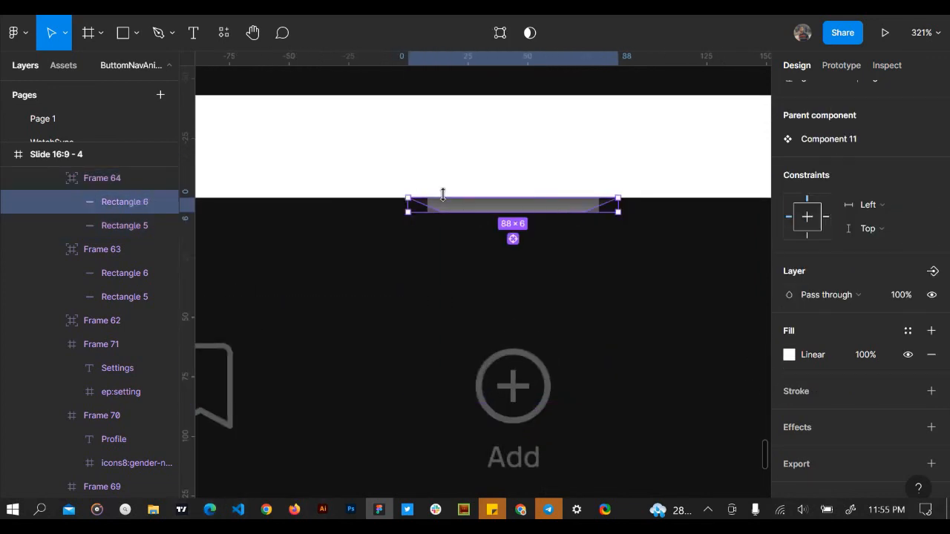
left_click_drag(443, 194, 445, 266)
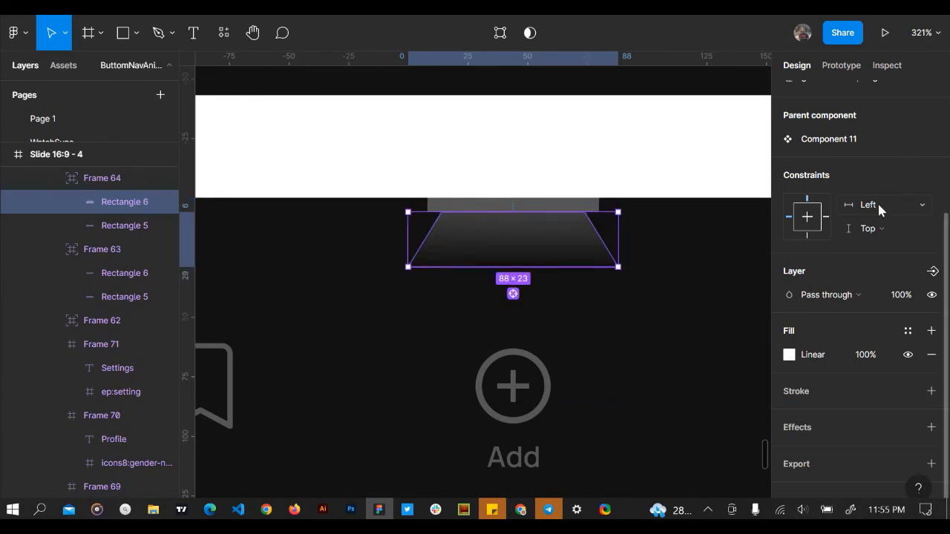
left_click(887, 241)
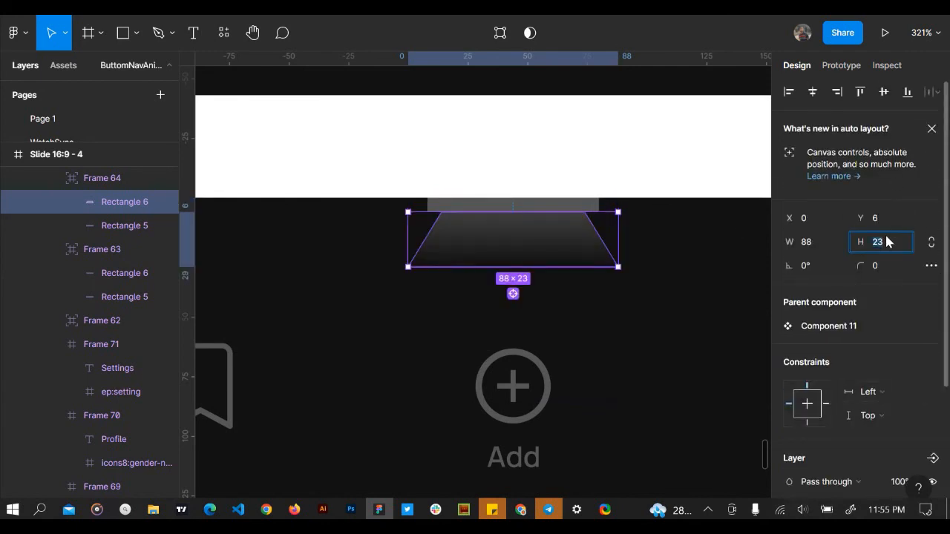
key("Return")
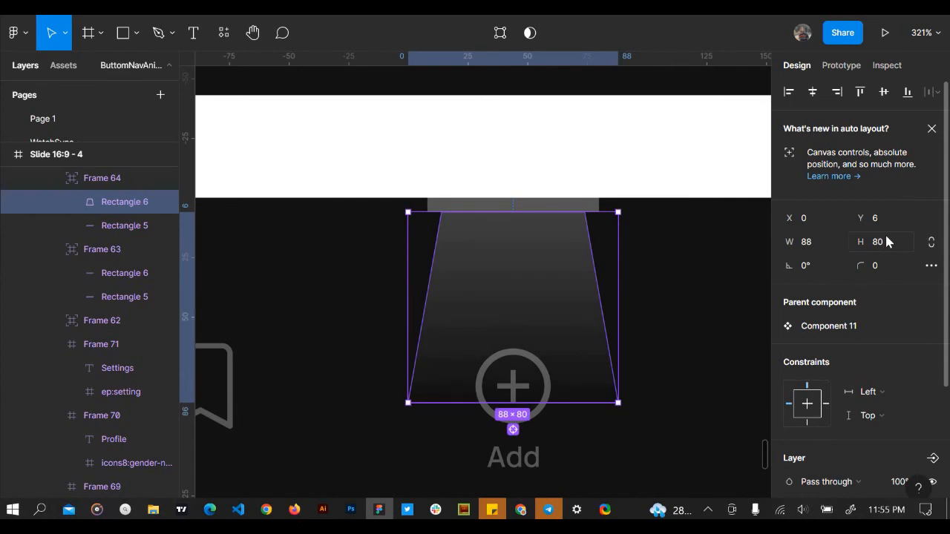
Recolor the Add icon, its label and the lamp strip above them from 565656 to FFFFFF
key("shift+1")
left_click(700, 296)
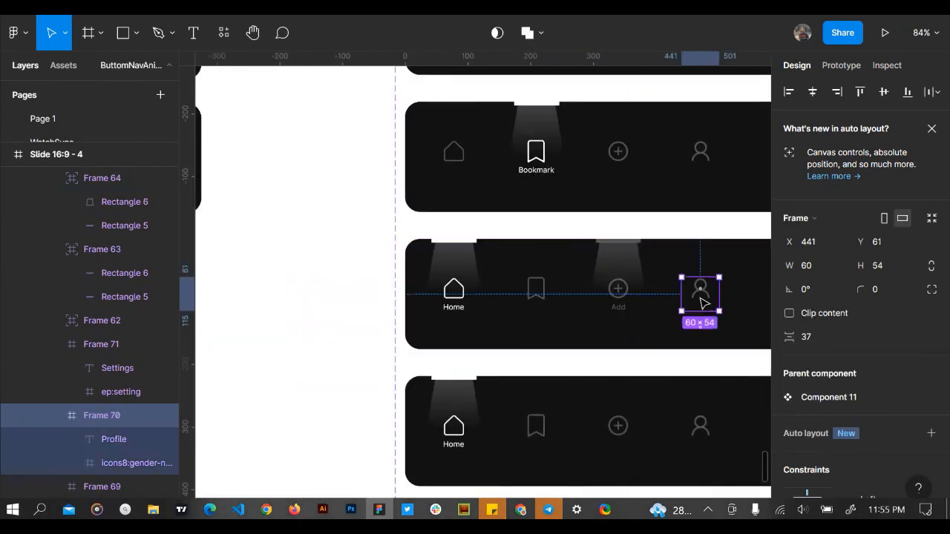
left_click(617, 297)
left_click(637, 270, "shift")
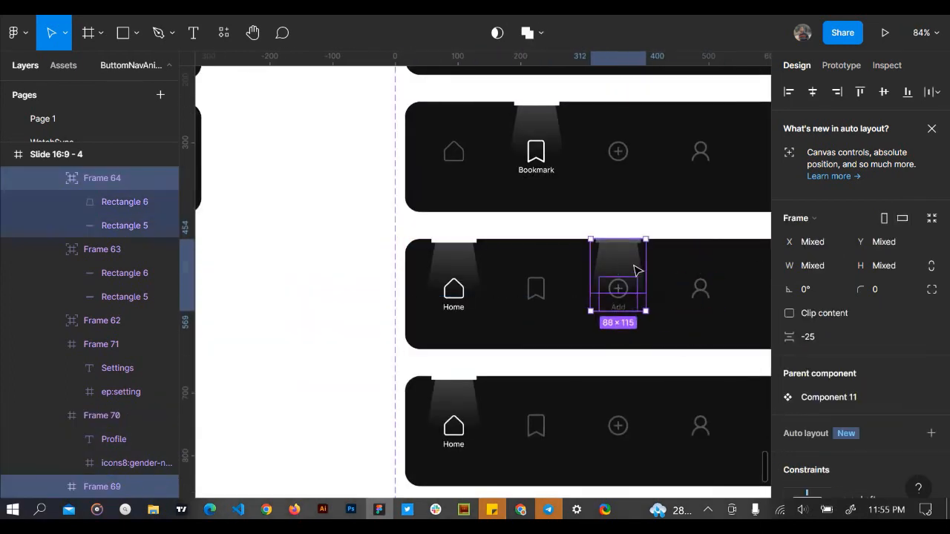
scroll(904, 341, "down", 5)
left_click(836, 386)
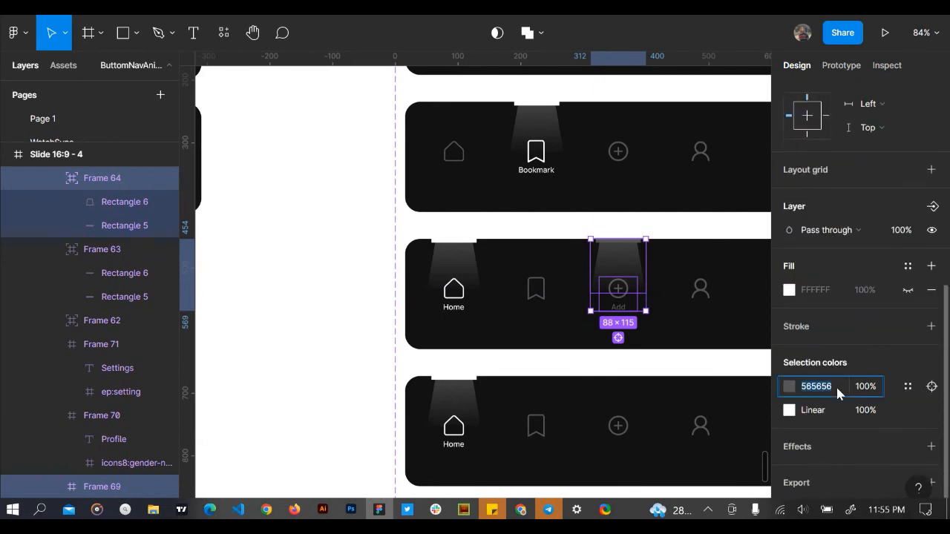
type("fff")
key("Return")
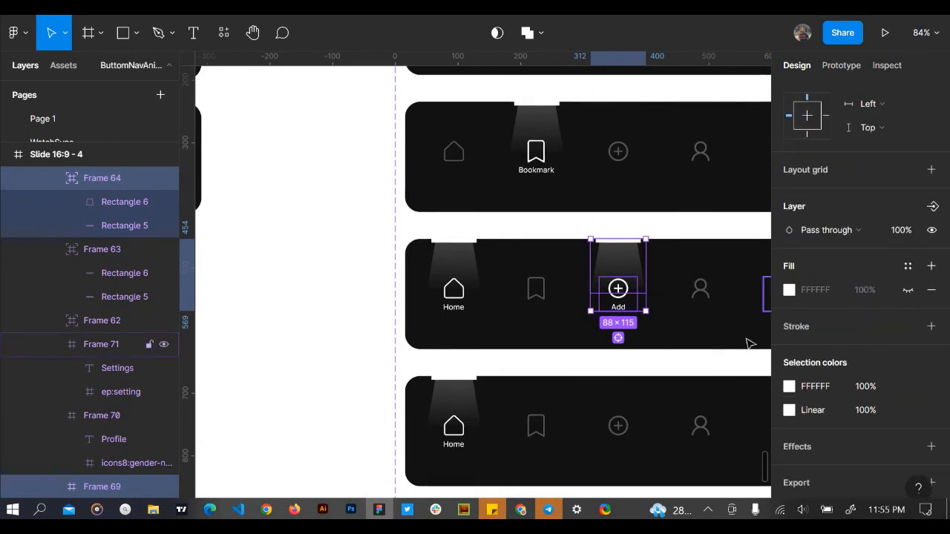
Align the Home label in the ButtomNav Add variant with the bottom of the hidden Bookmark label
left_click(458, 316)
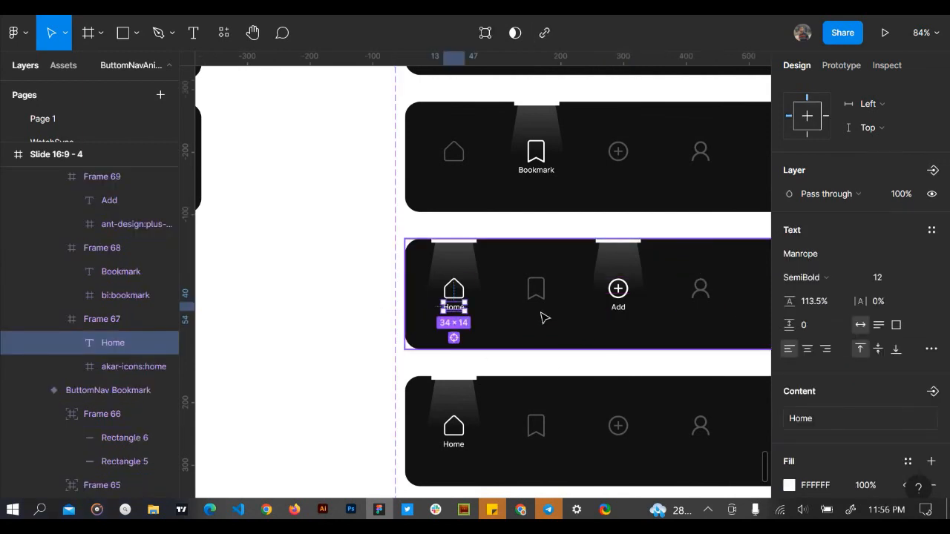
left_click(123, 276, "shift")
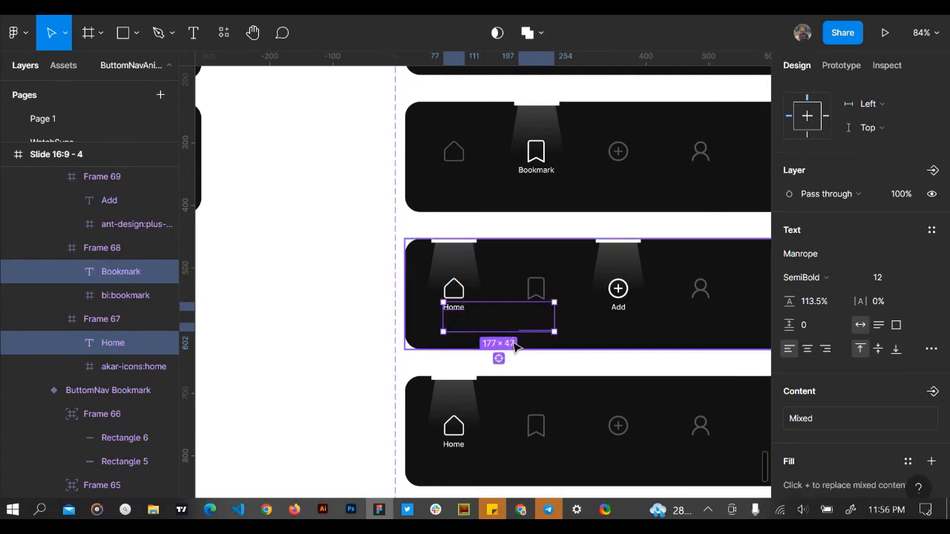
key("shift+2")
scroll(853, 239, "up", 5)
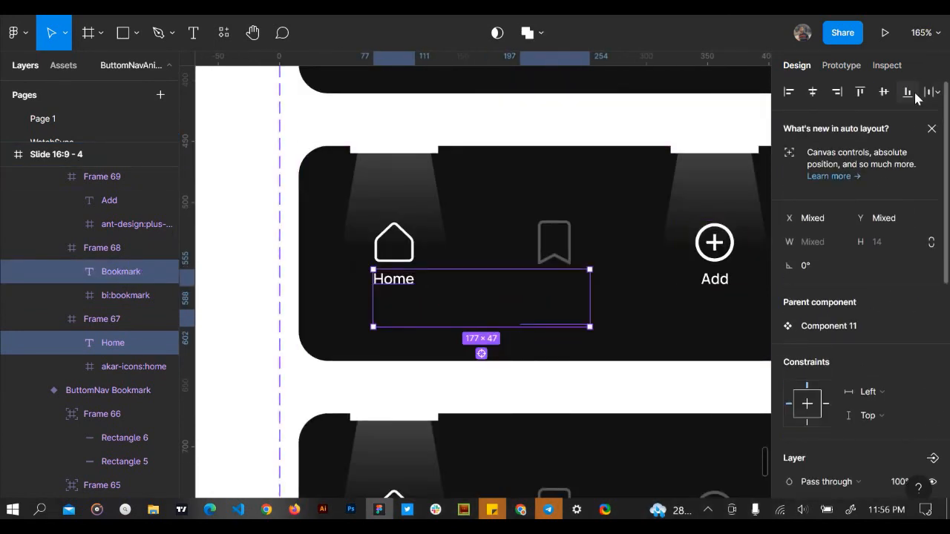
left_click(907, 91)
Set the color of the Home icon, its label and its lamp strip in the ButtomNav Add variant to 565656
left_click(392, 238)
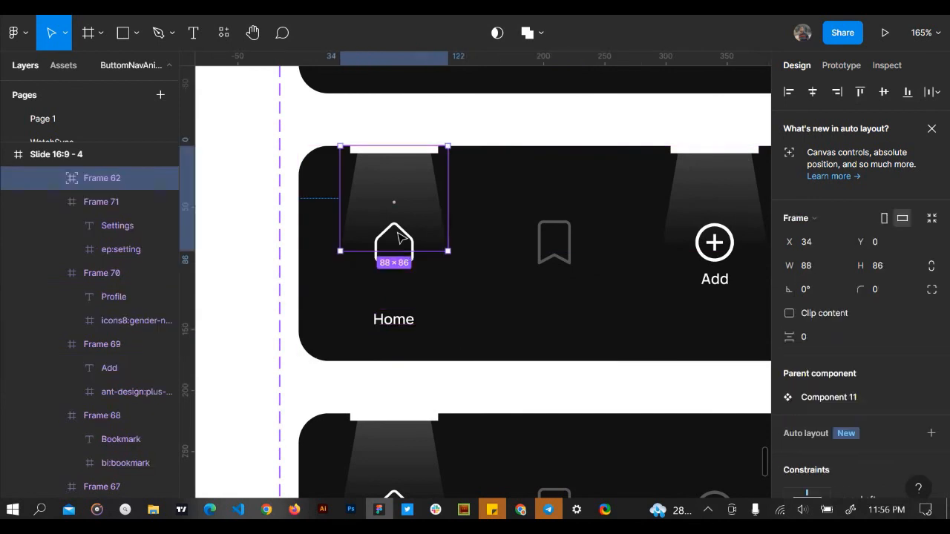
left_click(385, 327, "shift")
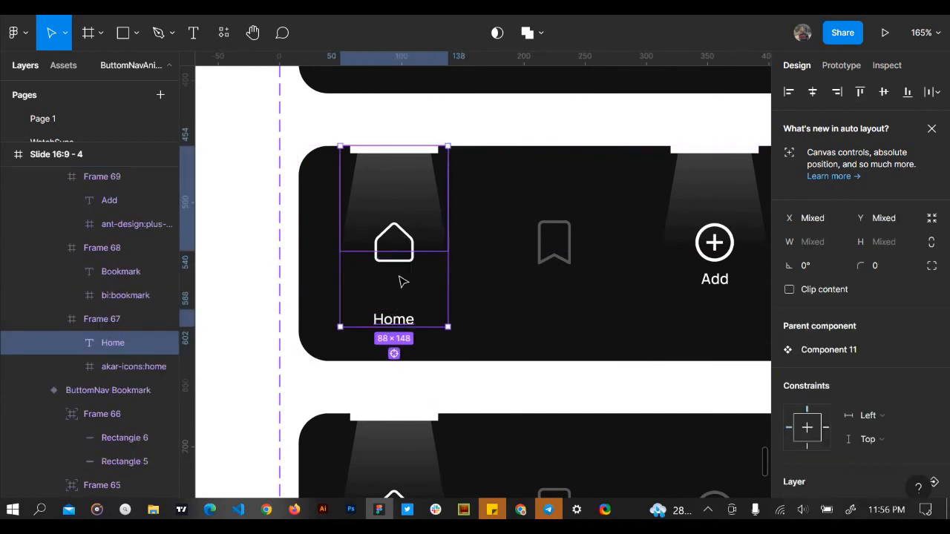
left_click(554, 246)
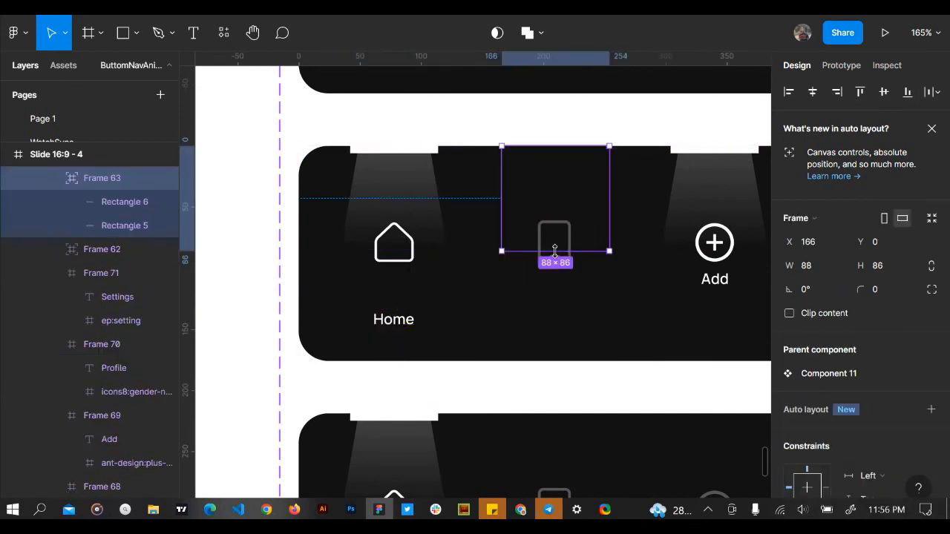
left_click(393, 284)
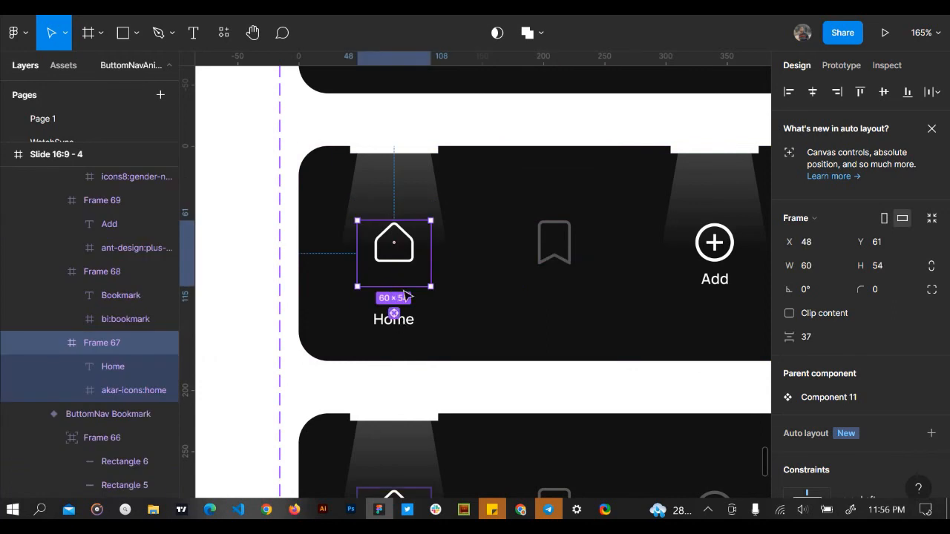
left_click(410, 213, "shift")
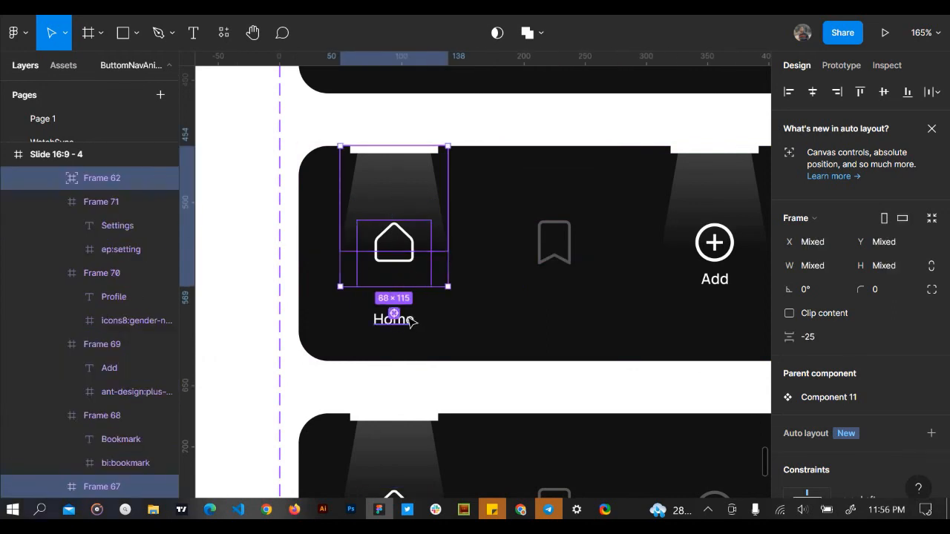
scroll(867, 298, "down", 10)
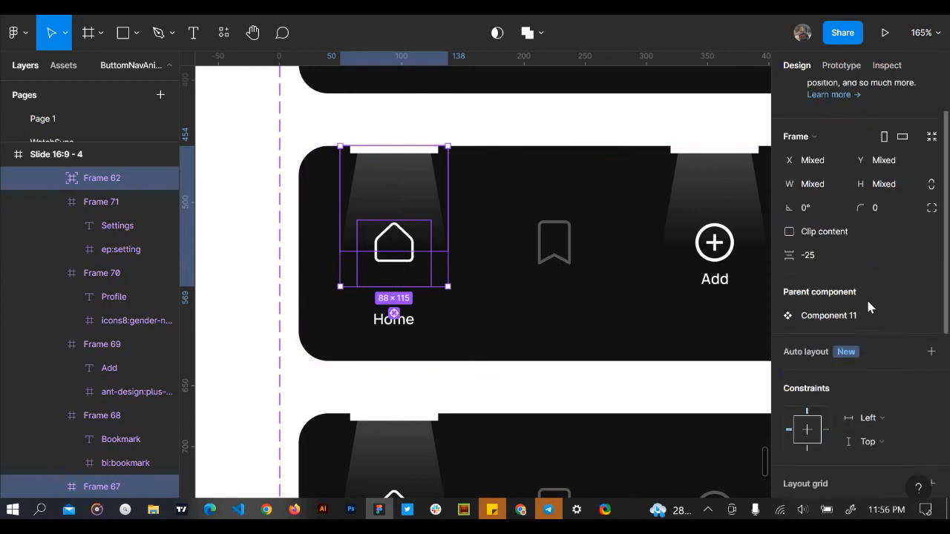
left_click(824, 367)
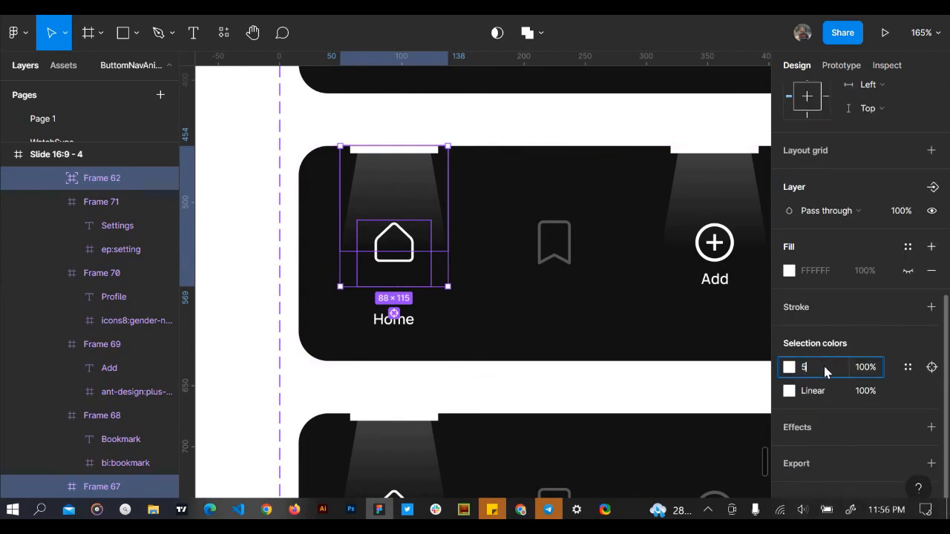
key("Return")
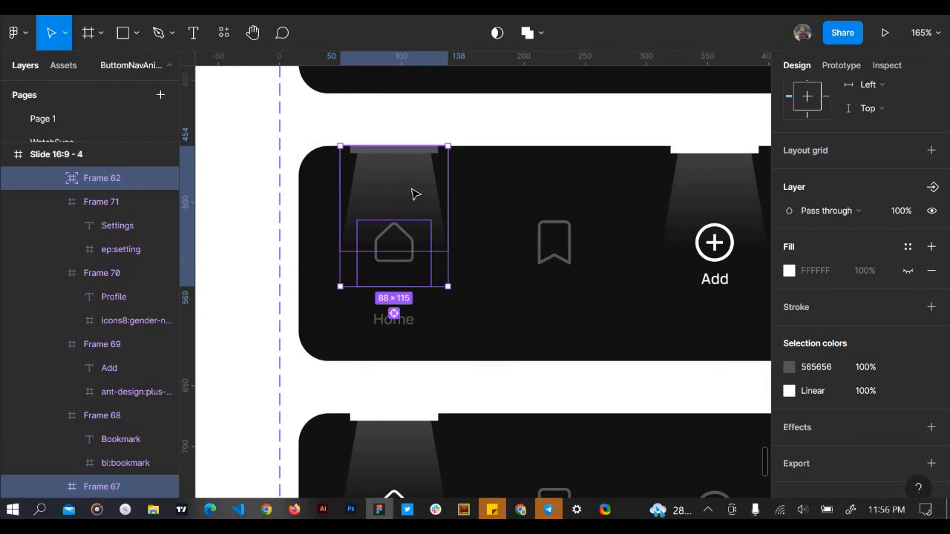
Collapse the Home light beam upward into the lamp strip at 88 × 6 and set Frame 62's layer opacity to 0%
left_click(414, 191)
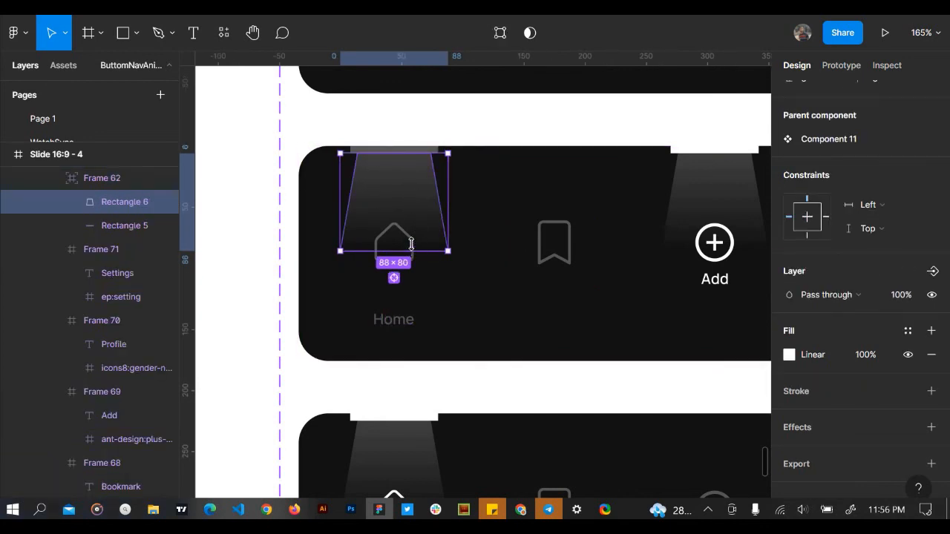
left_click_drag(411, 244, 404, 154)
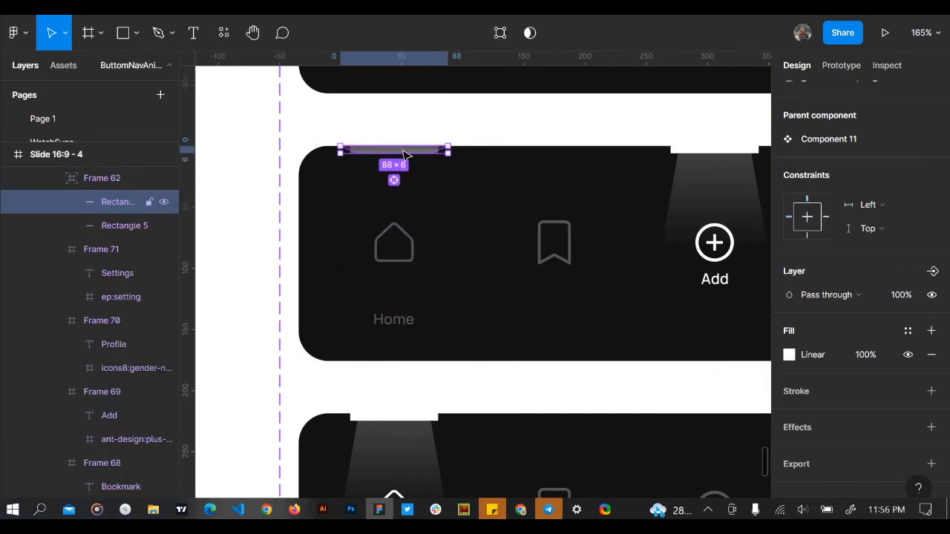
left_click(401, 248)
left_click(544, 240)
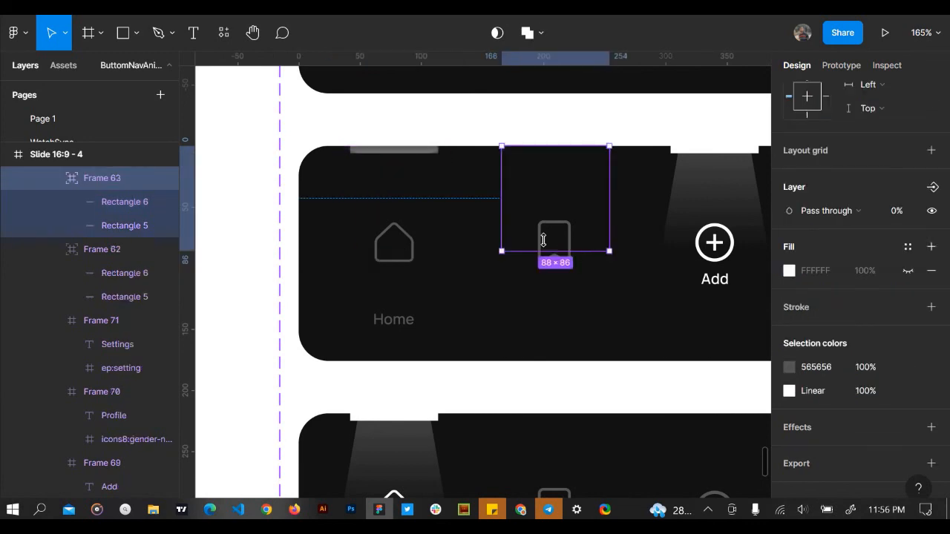
left_click(418, 209)
left_click(902, 213)
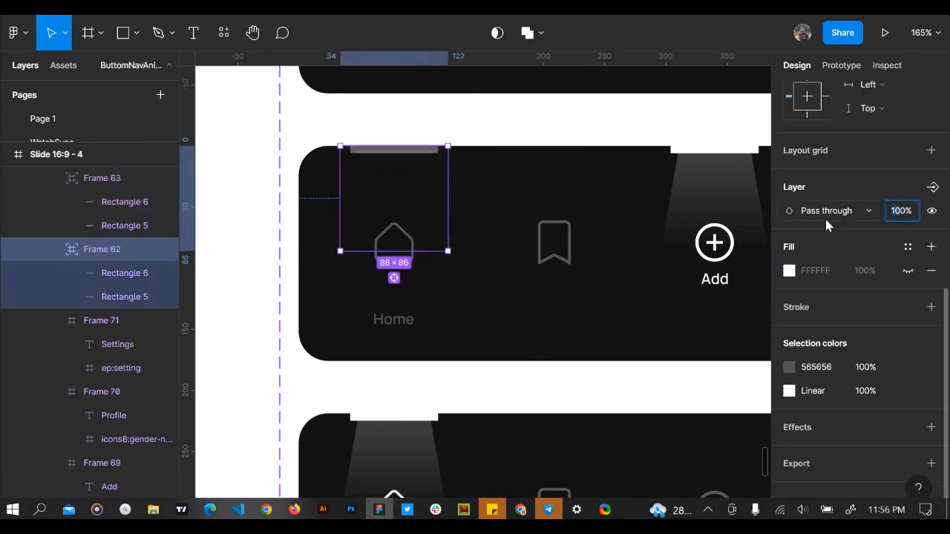
type("0")
key("Return")
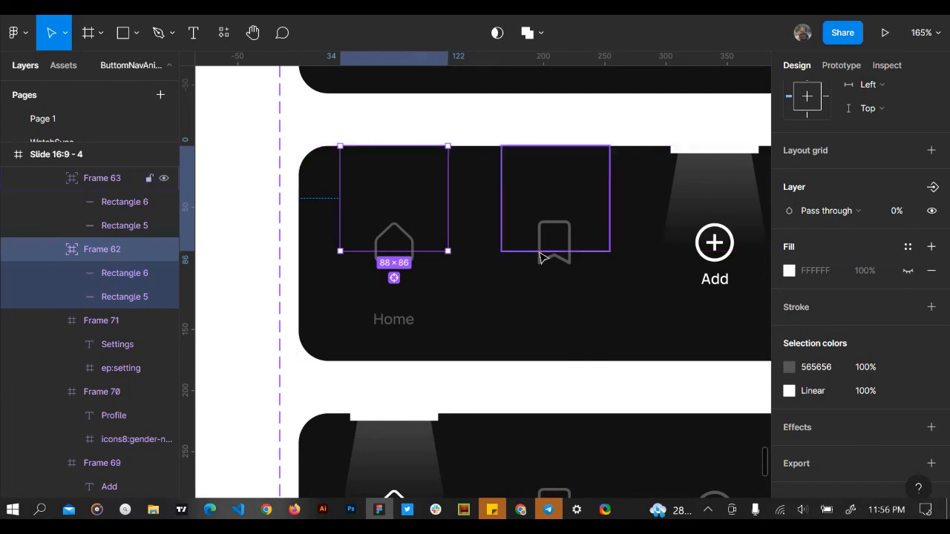
Set the fill opacity of the Home label in the ButtomNav Add variant to 0%
left_click(557, 215)
left_click(397, 329)
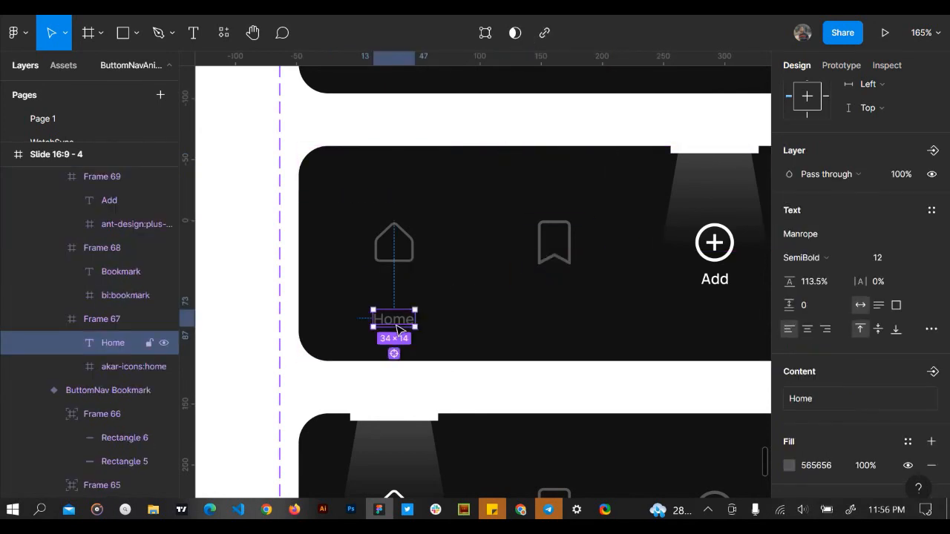
scroll(902, 239, "down", 3)
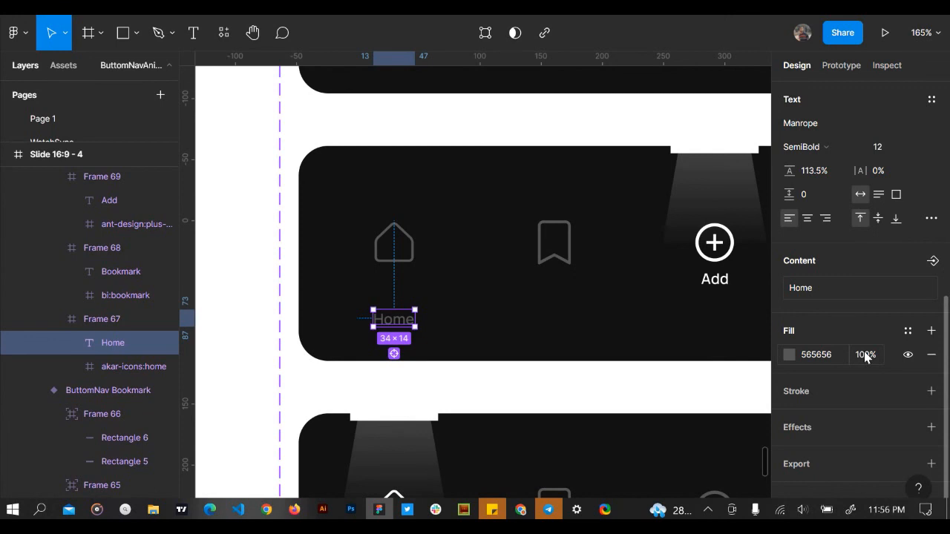
left_click(864, 351)
type("0")
key("Return")
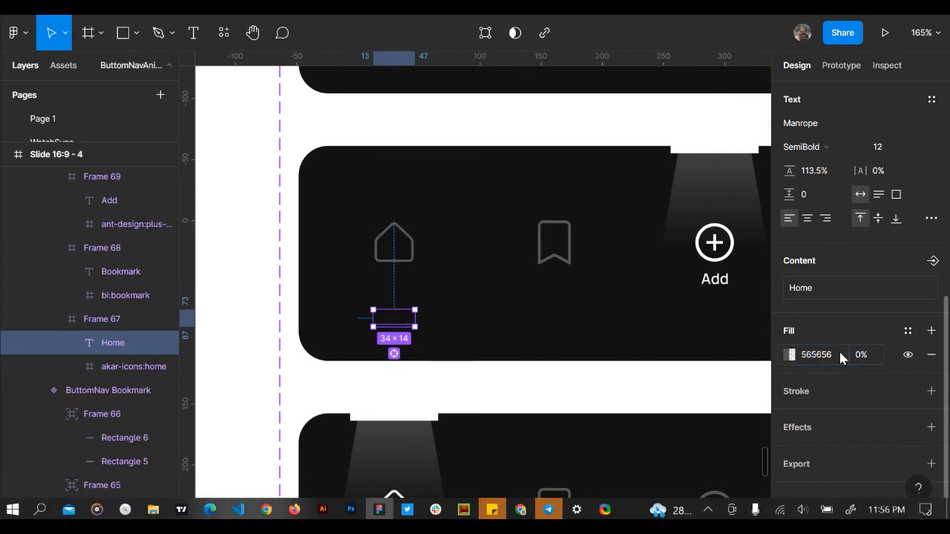
Align the hidden Profile label in the ButtomNav Profile variant with the top of the Home label
left_click(555, 380)
scroll(555, 381, "down", 4)
scroll(555, 381, "right", 2)
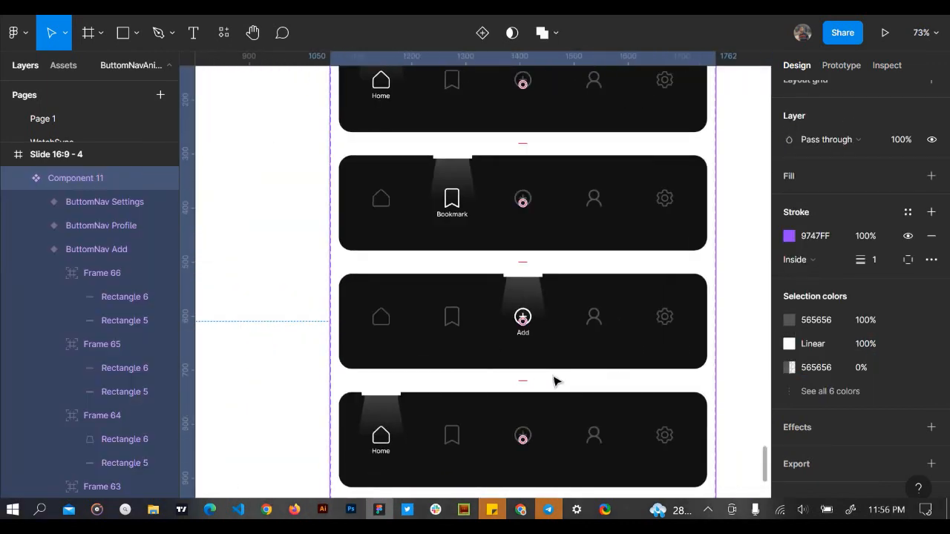
scroll(555, 381, "up", 2)
scroll(555, 381, "down", 2)
scroll(610, 426, "down", 2)
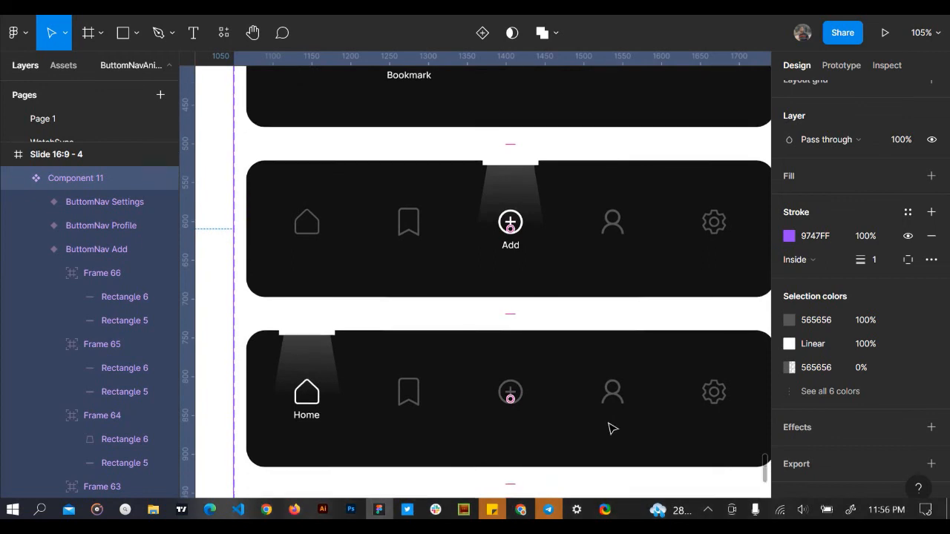
scroll(628, 297, "up", 3)
scroll(628, 296, "down", 3)
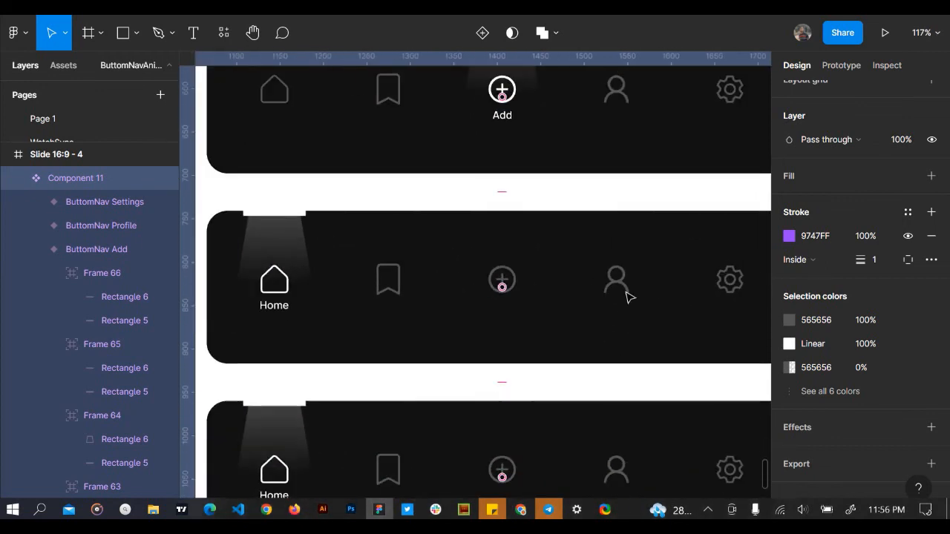
left_click(627, 296)
double_click(627, 296)
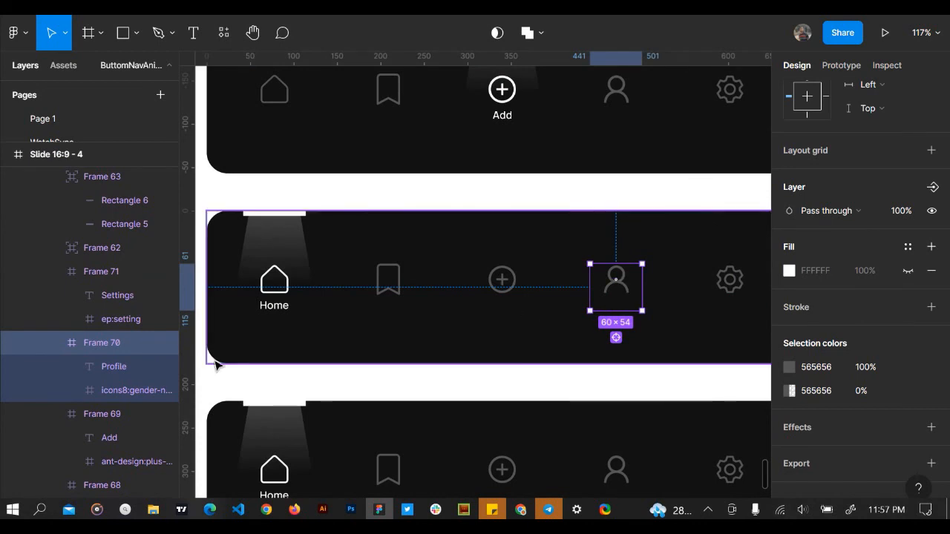
left_click(113, 367)
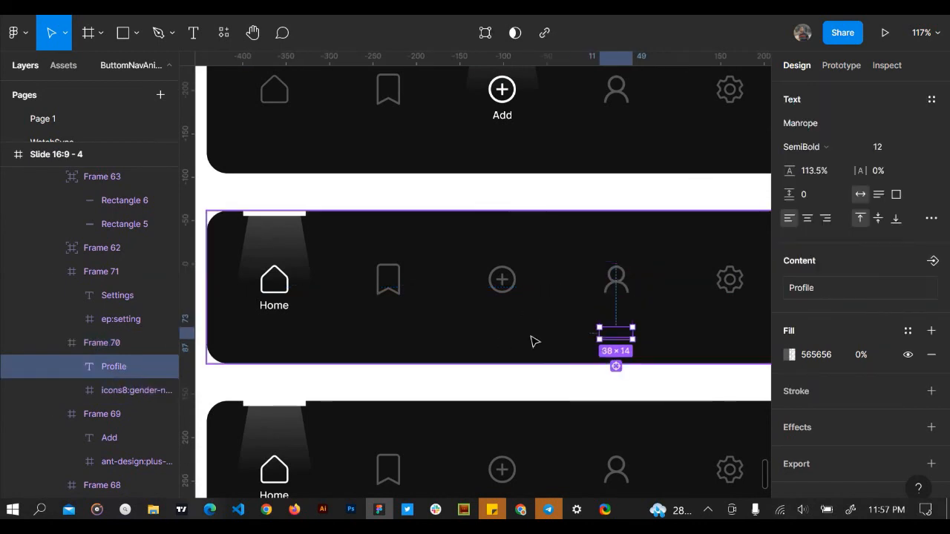
left_click(277, 314, "shift")
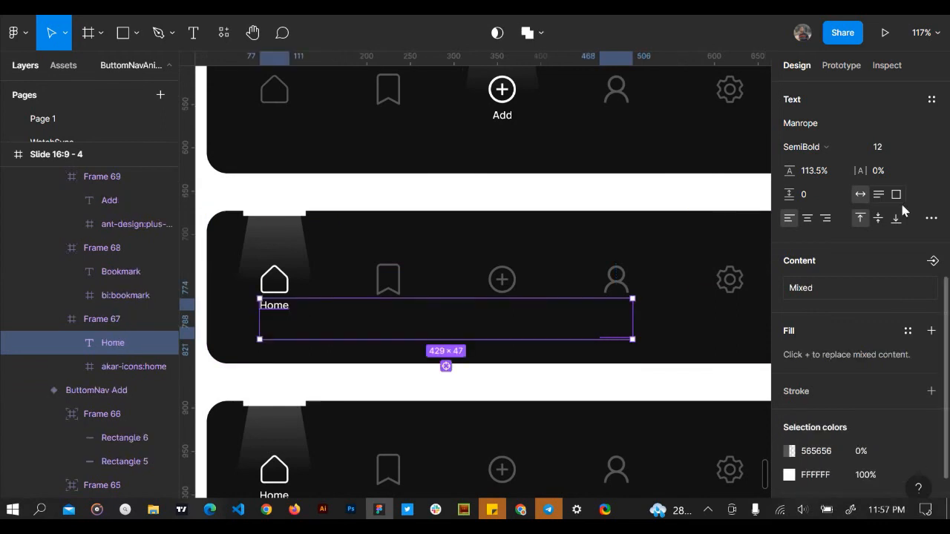
scroll(891, 104, "up", 5)
scroll(889, 127, "up", 1)
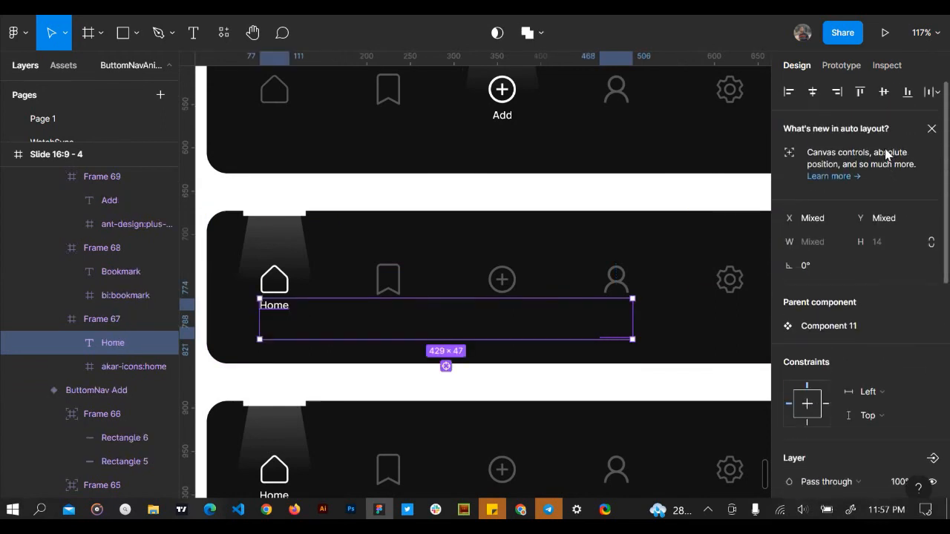
left_click(862, 92)
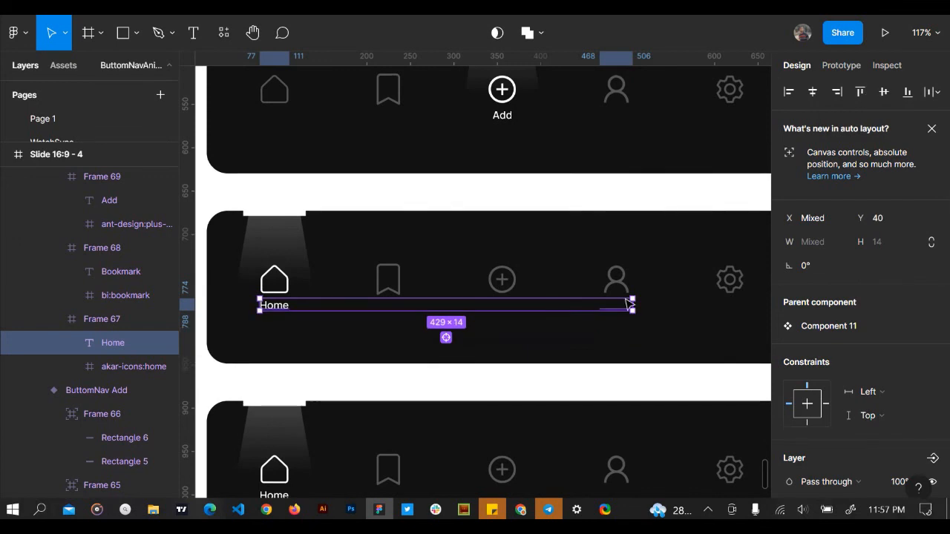
Set the fill opacity of the Profile label in the ButtomNav Profile variant to 100%
left_click(617, 309)
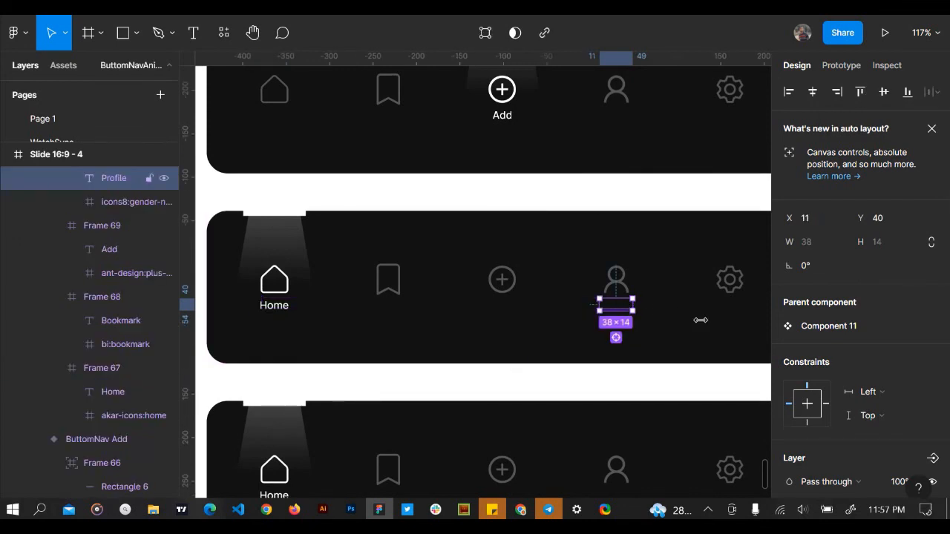
scroll(828, 341, "down", 5)
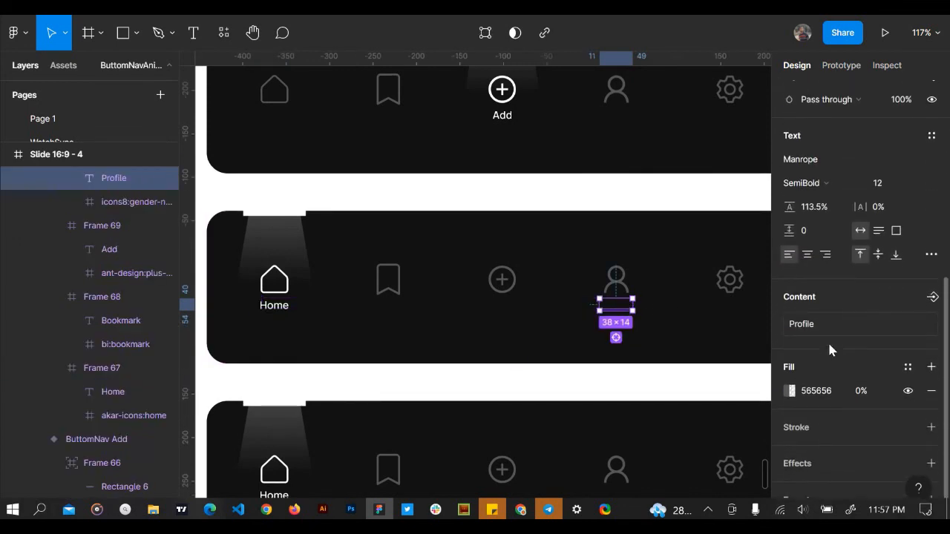
left_click(881, 398)
type("10")
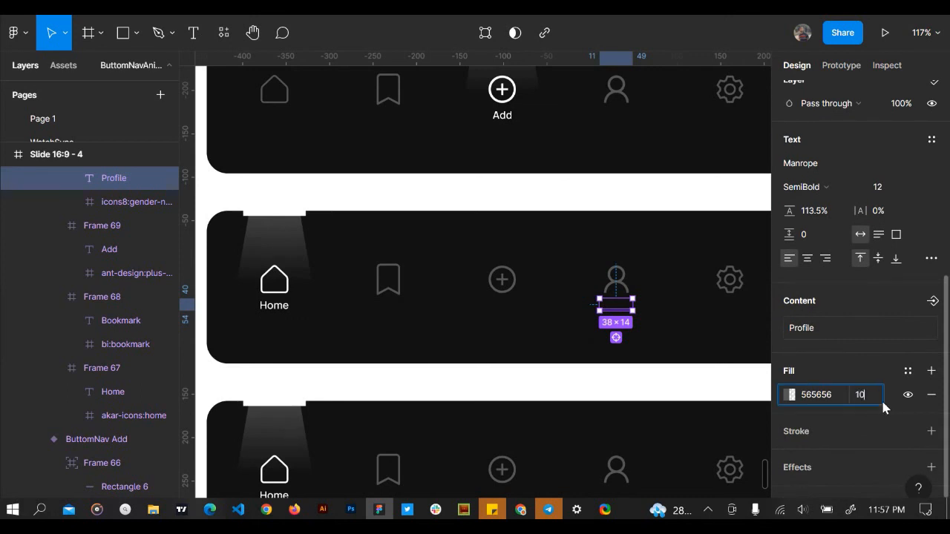
type("0")
key("Return")
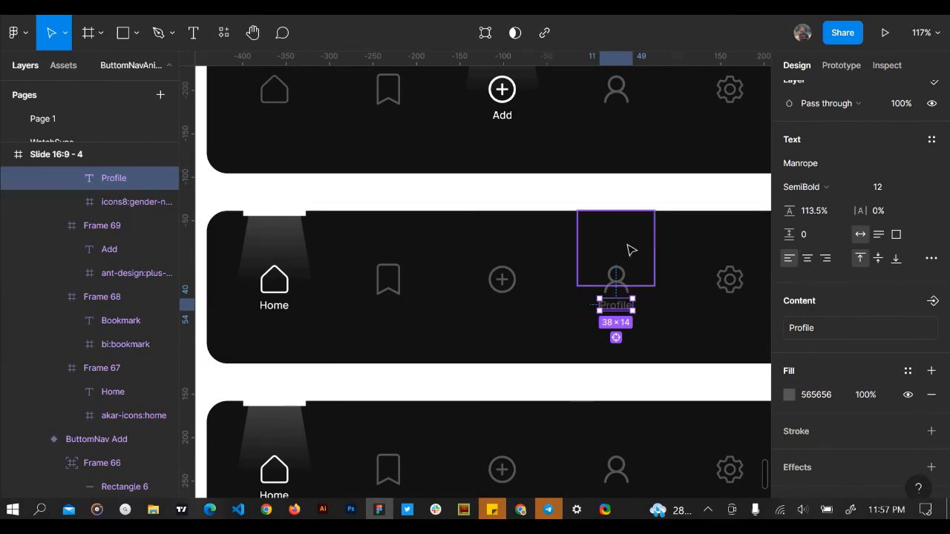
Set the layer opacity of Frame 65 above the Profile icon to 100%
left_click(631, 250)
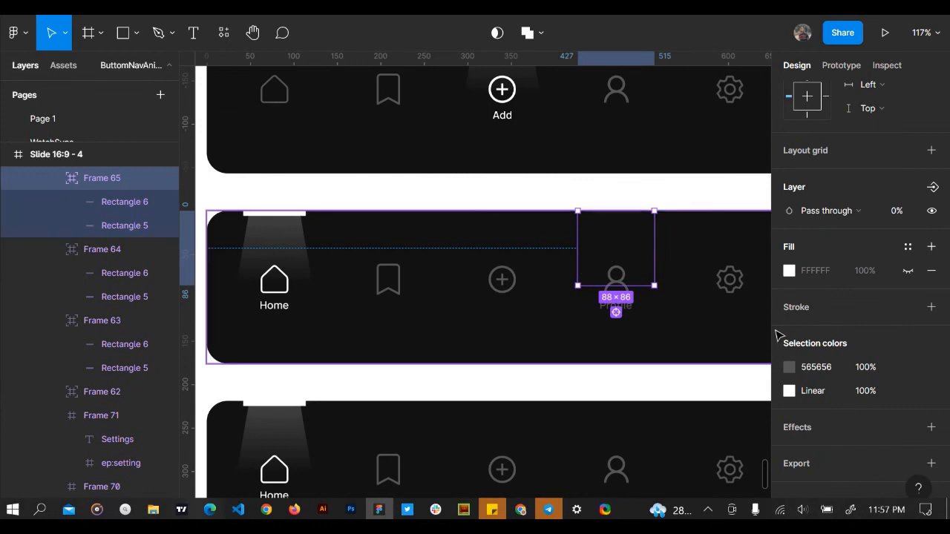
scroll(906, 375, "up", 2)
left_click(900, 273)
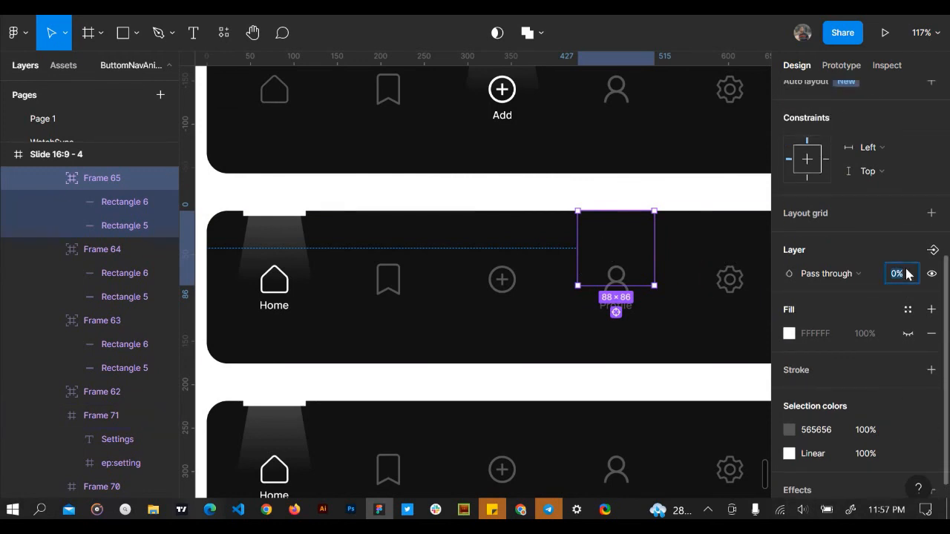
key("Return")
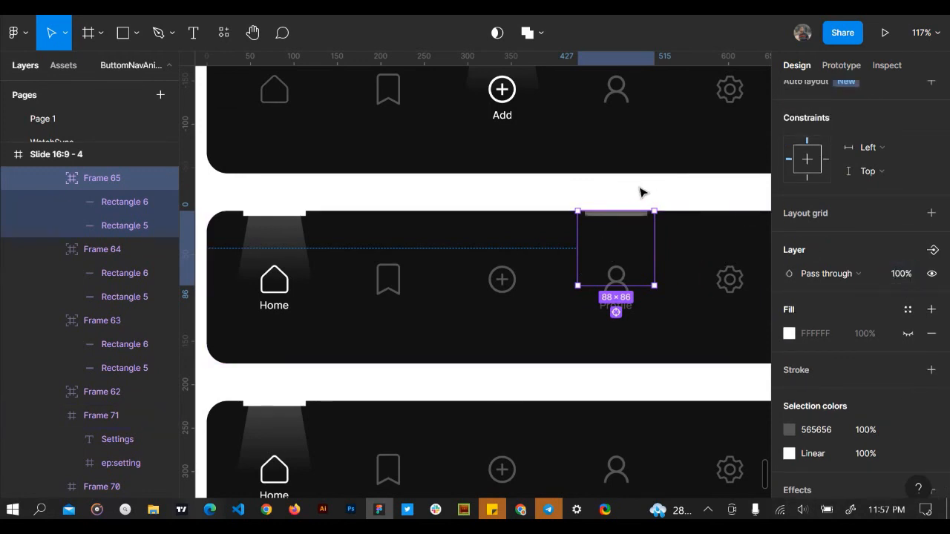
Extend the Profile light beam, Rectangle 6 in Frame 65, downward from the lamp strip and set its height to 80
scroll(628, 210, "up", 5)
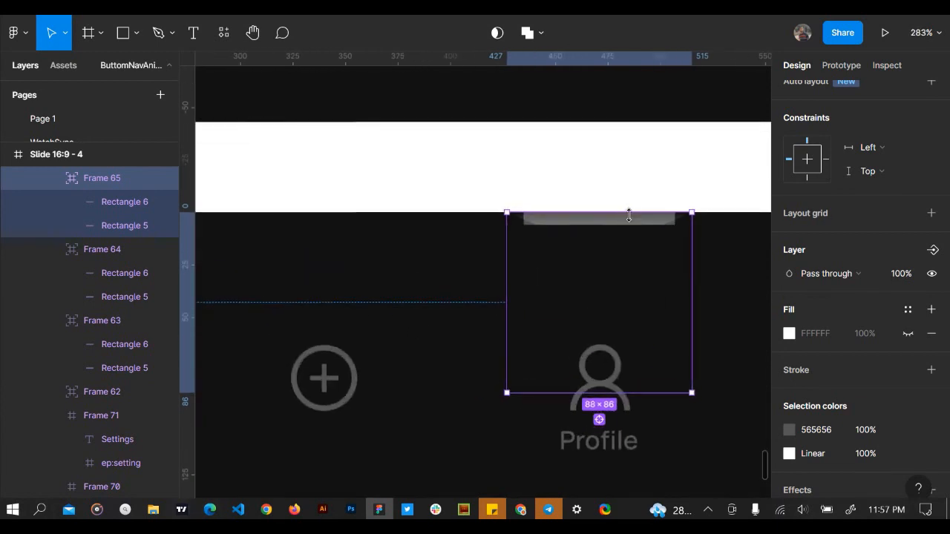
left_click(629, 220)
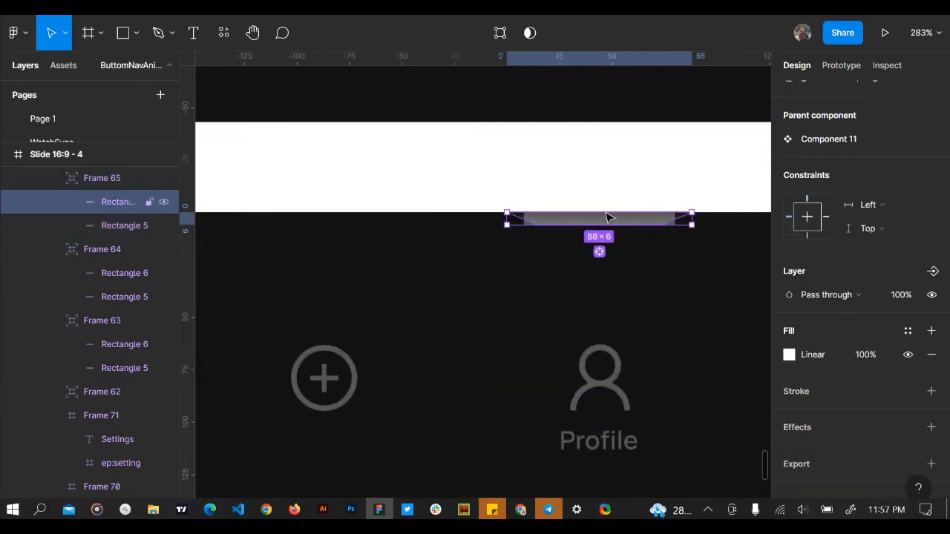
scroll(609, 220, "right", 3)
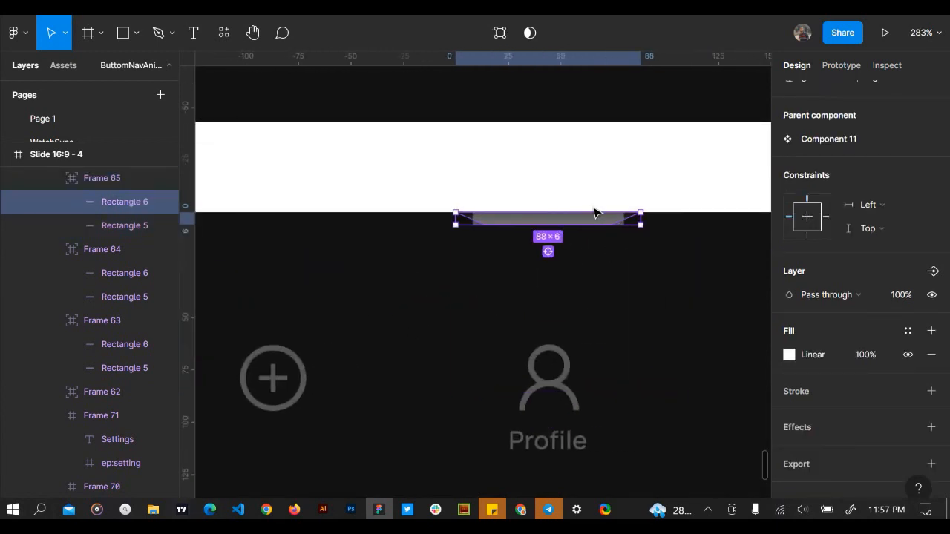
left_click_drag(592, 213, 579, 279)
scroll(861, 223, "up", 3)
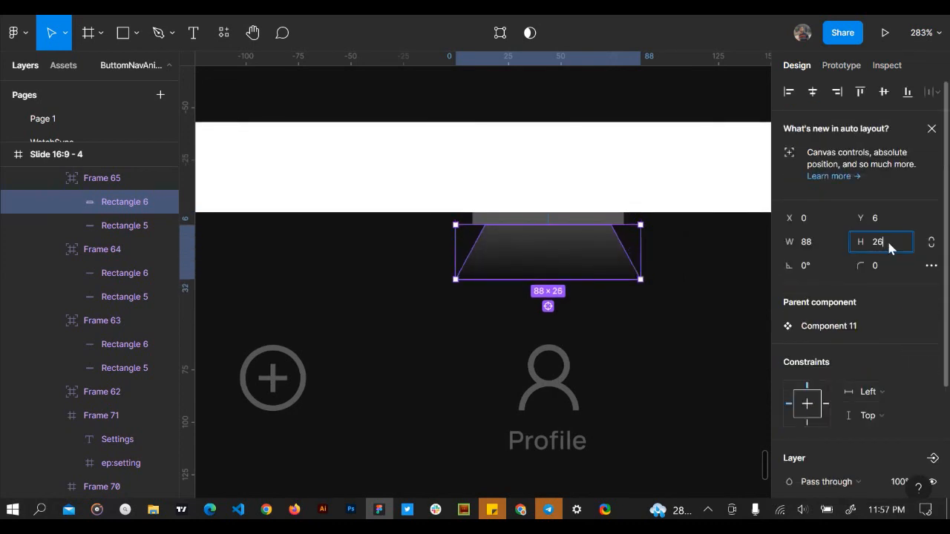
left_click(889, 245)
type("80")
key("Return")
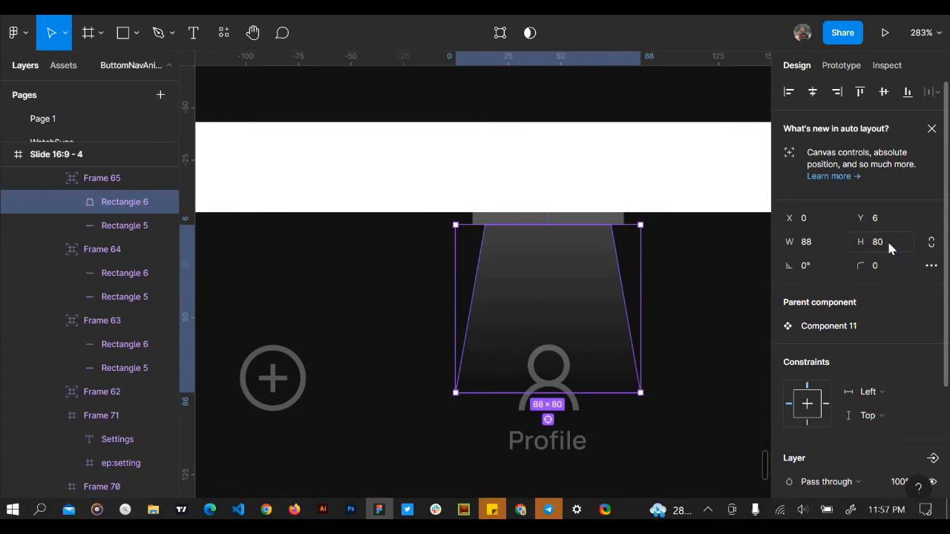
Set the color of the Profile icon, its label and its lamp strip in the ButtomNav Profile variant to FFFFFF
scroll(602, 298, "down", 3)
scroll(602, 305, "left", 2)
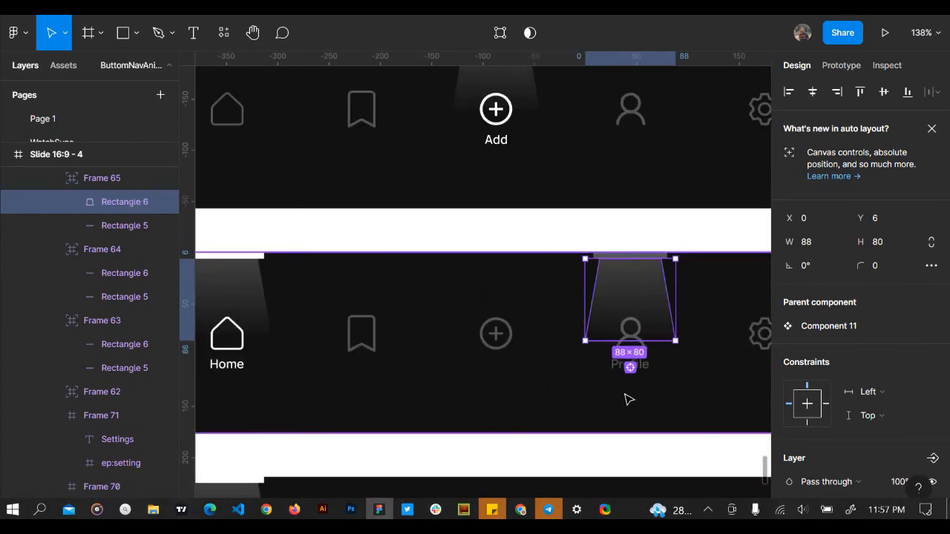
left_click(618, 366)
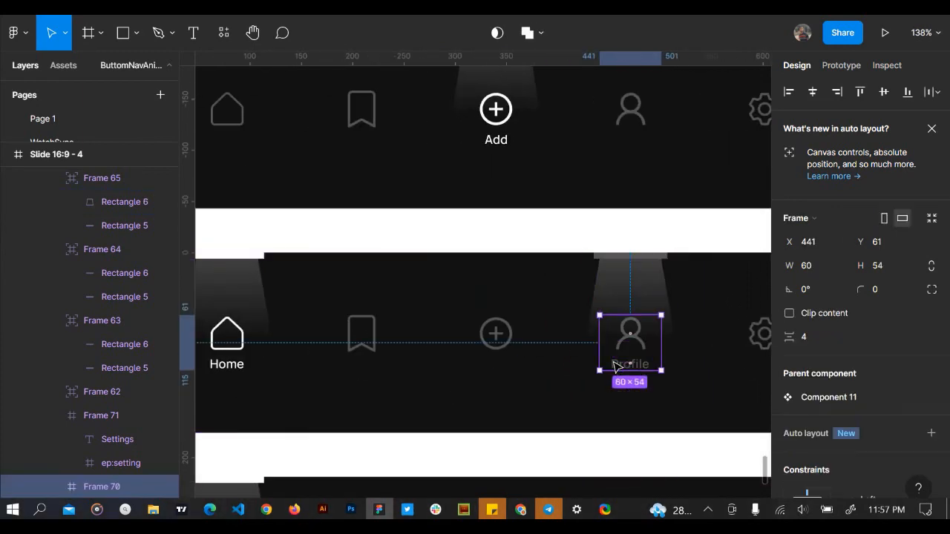
left_click(654, 280, "shift")
scroll(689, 350, "down", 1)
scroll(690, 350, "right", 1)
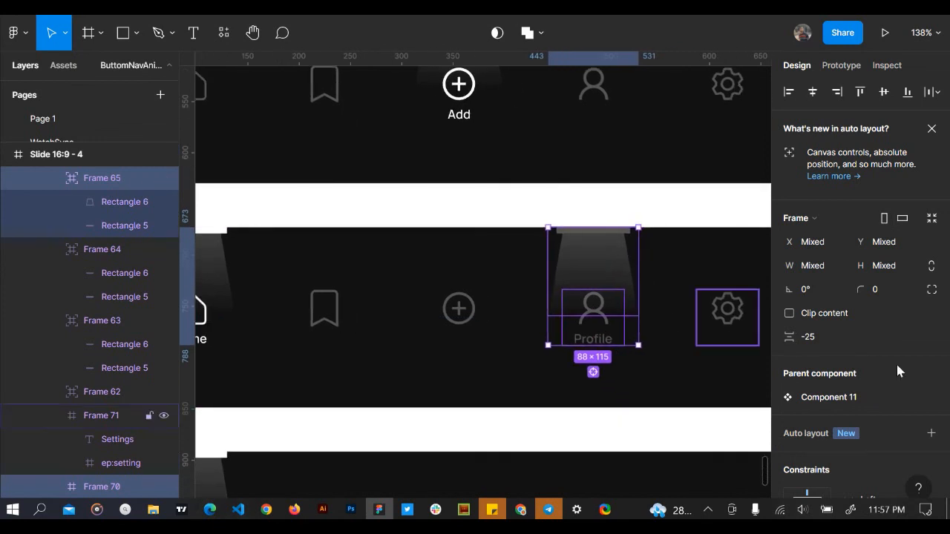
scroll(896, 362, "down", 5)
left_click(829, 368)
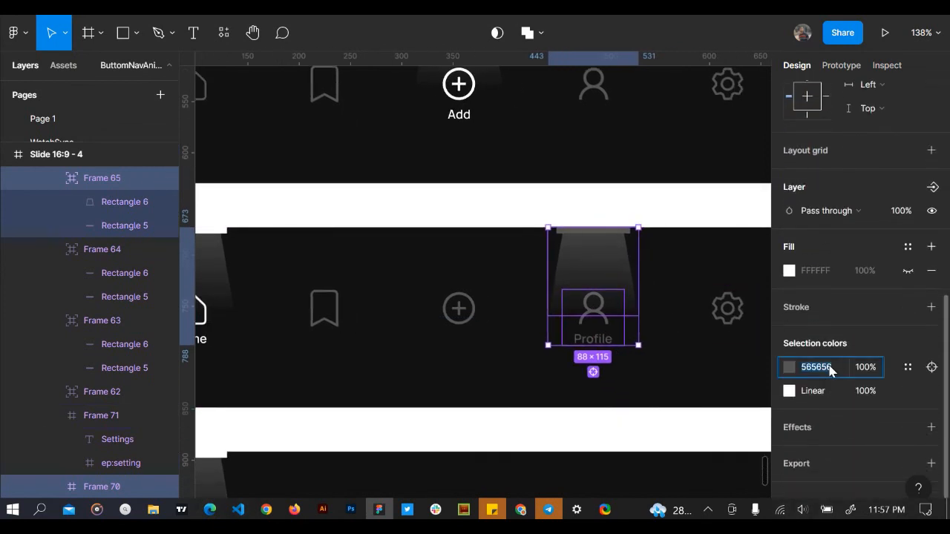
type("fff")
key("Return")
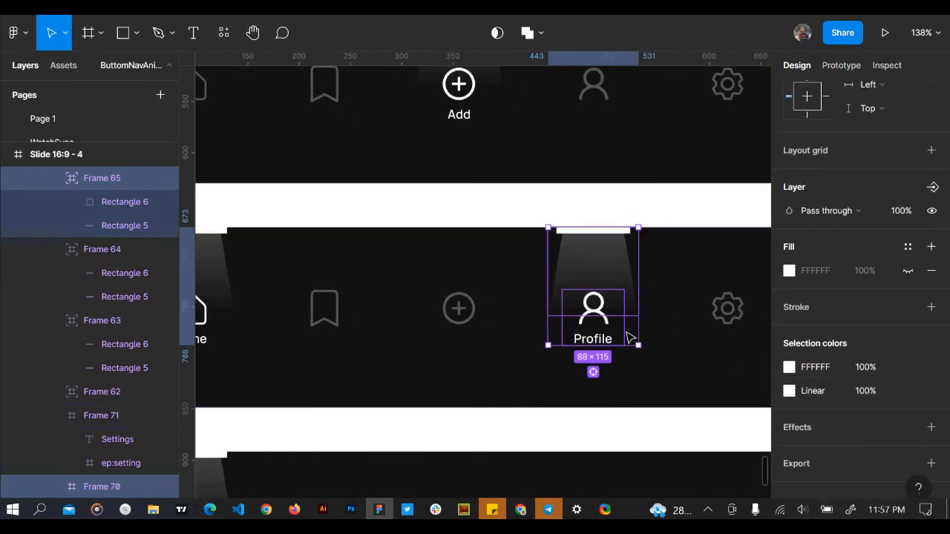
Align the Home label in the ButtomNav Profile variant with the bottom of the hidden Bookmark label
scroll(628, 335, "left", 5)
scroll(470, 317, "right", 2)
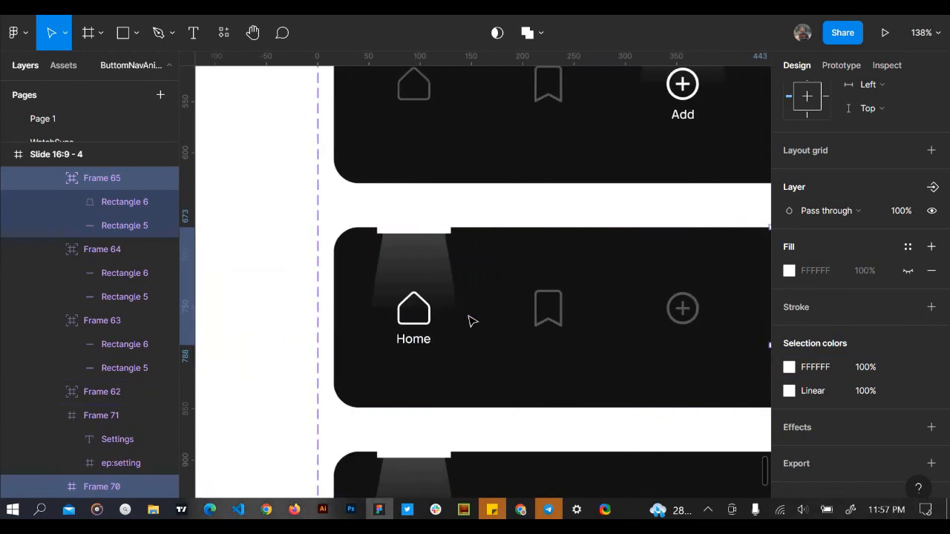
left_click(416, 340)
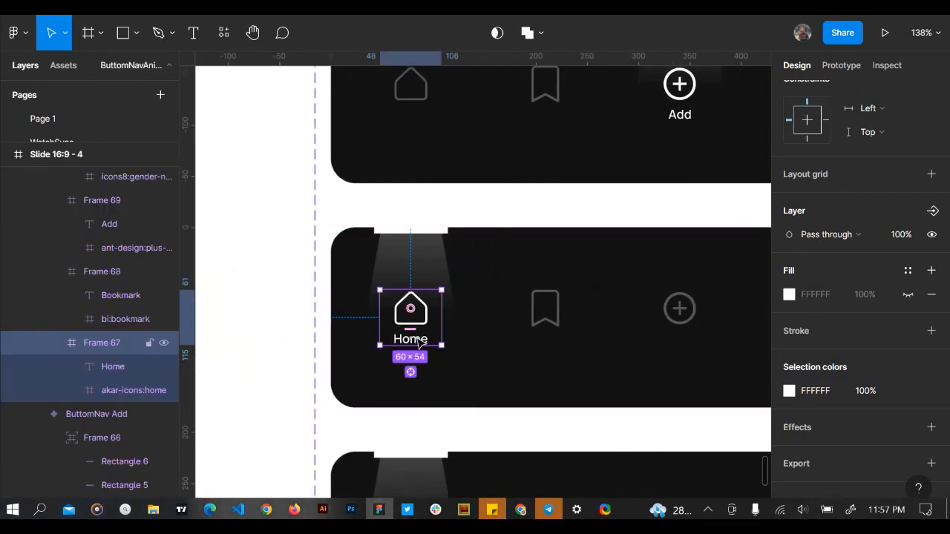
double_click(418, 340)
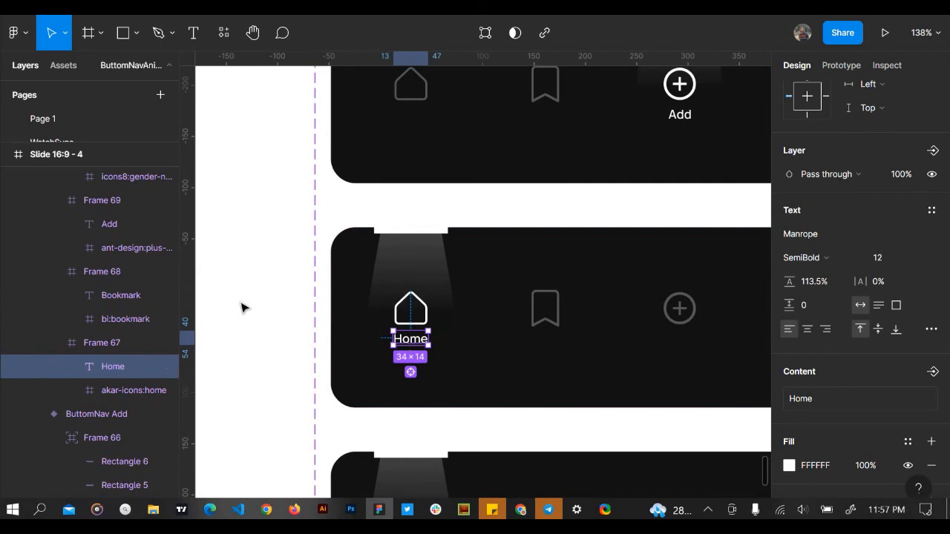
left_click(118, 296, "shift")
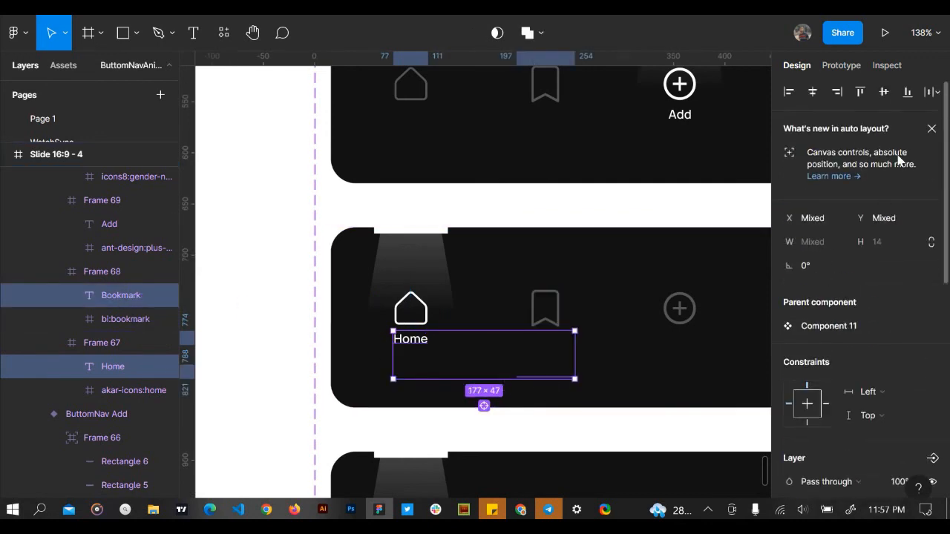
left_click(908, 93)
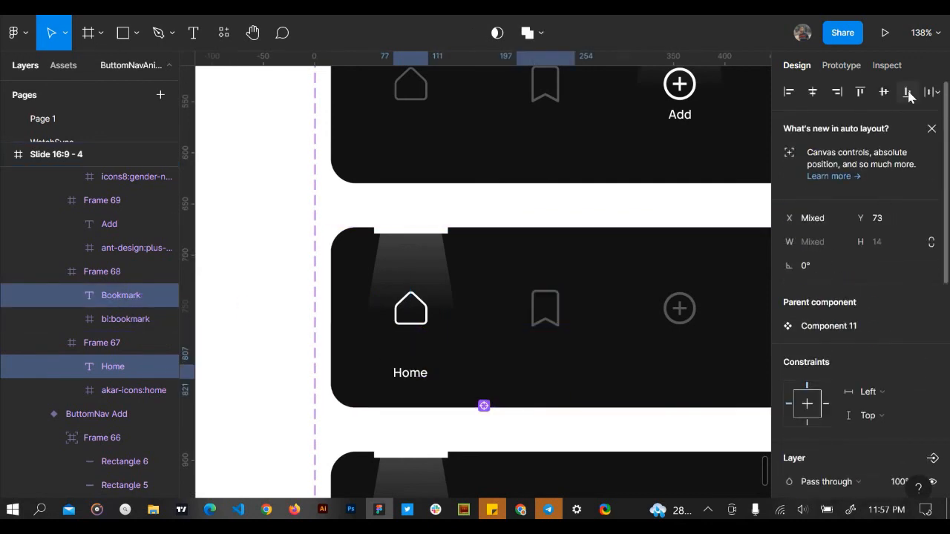
Compare the layer opacity and fill settings of the Home label with those of the hidden Bookmark label in the ButtomNav Profile variant
left_click(419, 377)
scroll(890, 246, "down", 5)
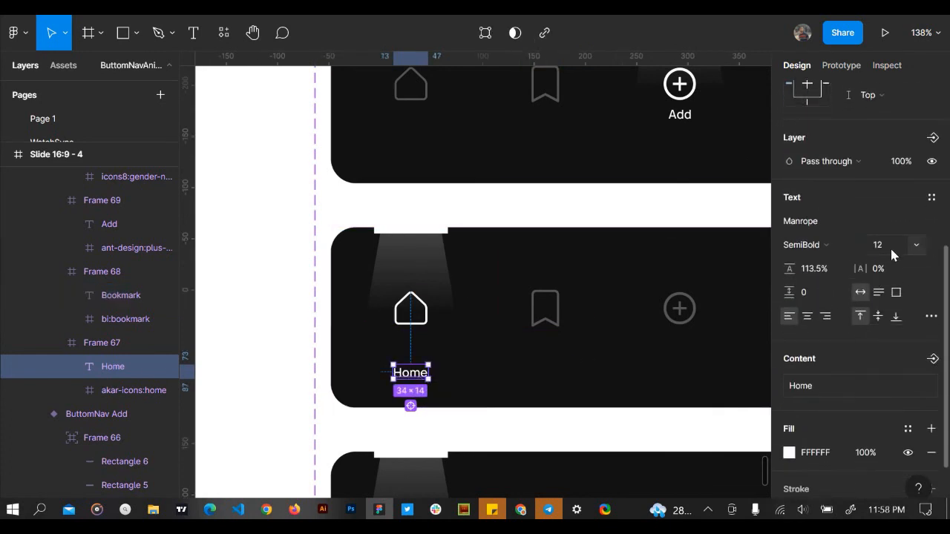
left_click(902, 163)
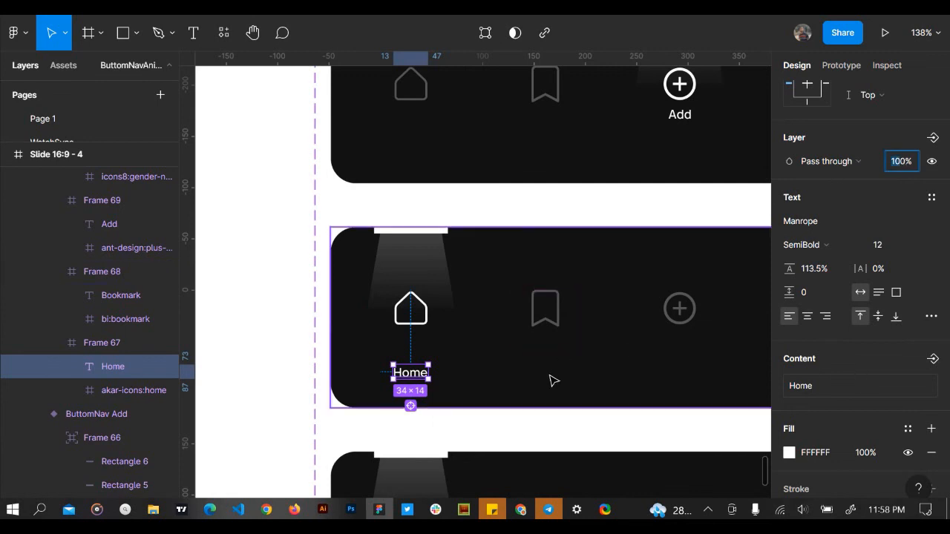
left_click(117, 298)
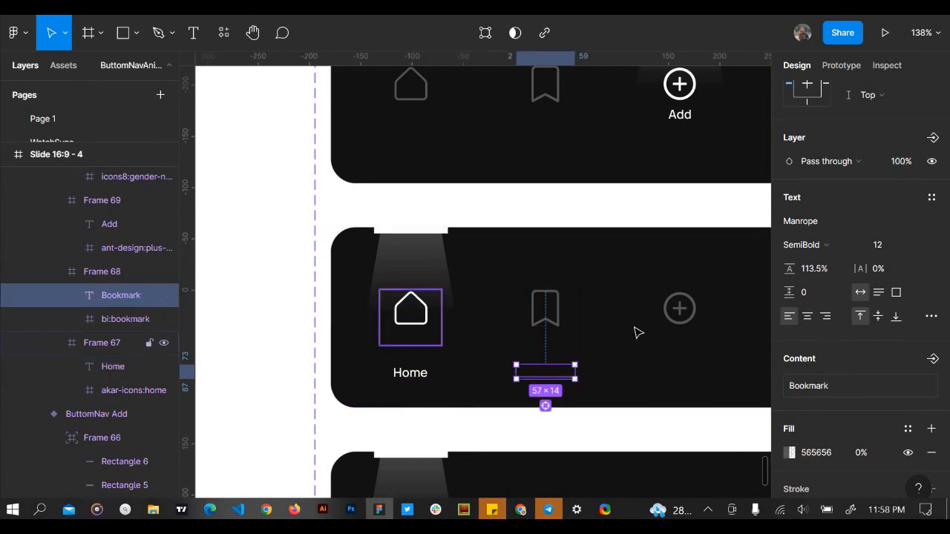
scroll(876, 357, "down", 2)
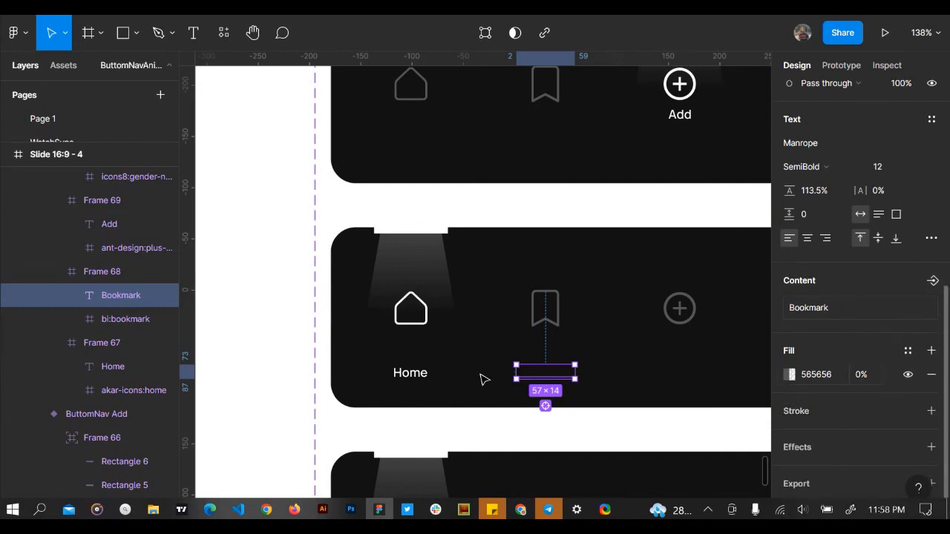
Try to hide the Home label in the ButtomNav Profile variant by setting its fill opacity to 0%
left_click(410, 372)
left_click(865, 375)
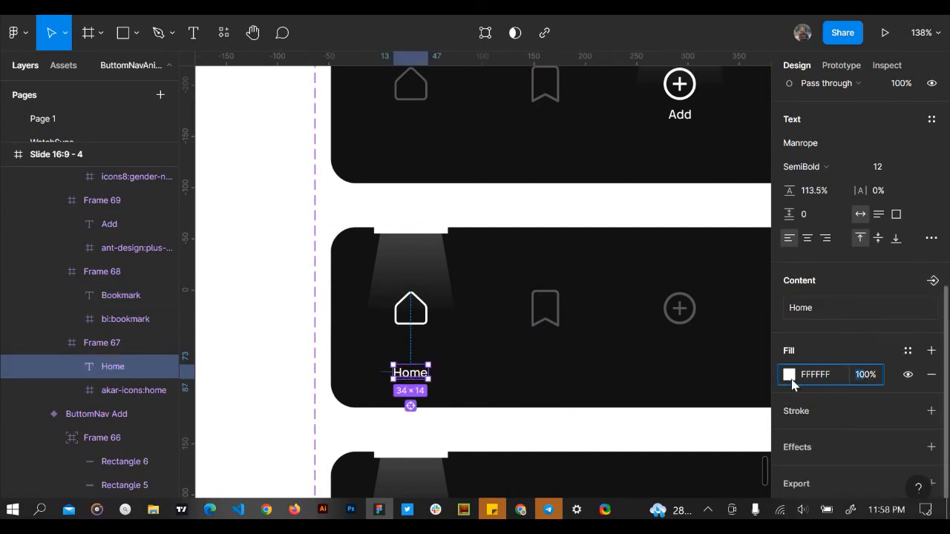
type("0")
key("Return")
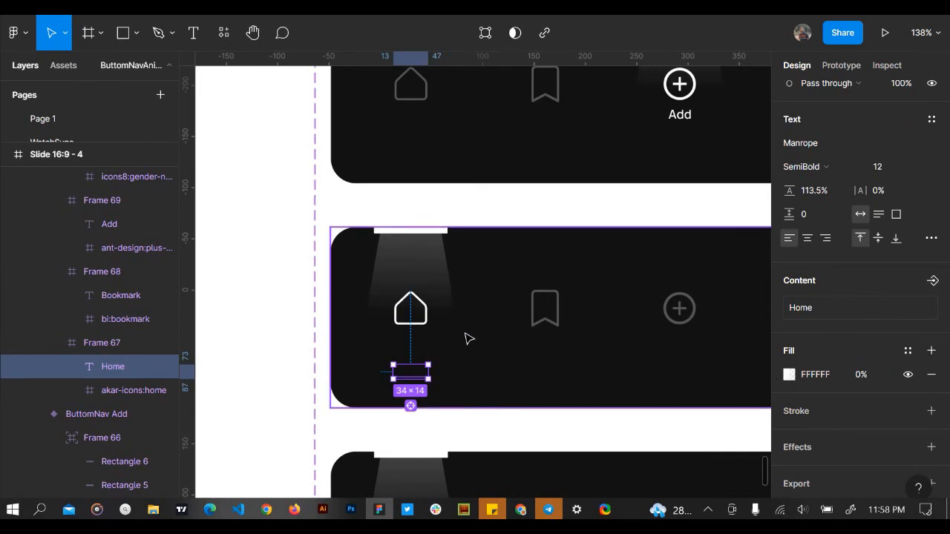
key("ctrl+z")
Set the color of the Home icon, its label and its lamp strip in the ButtomNav Profile variant to 565656
left_click(431, 290)
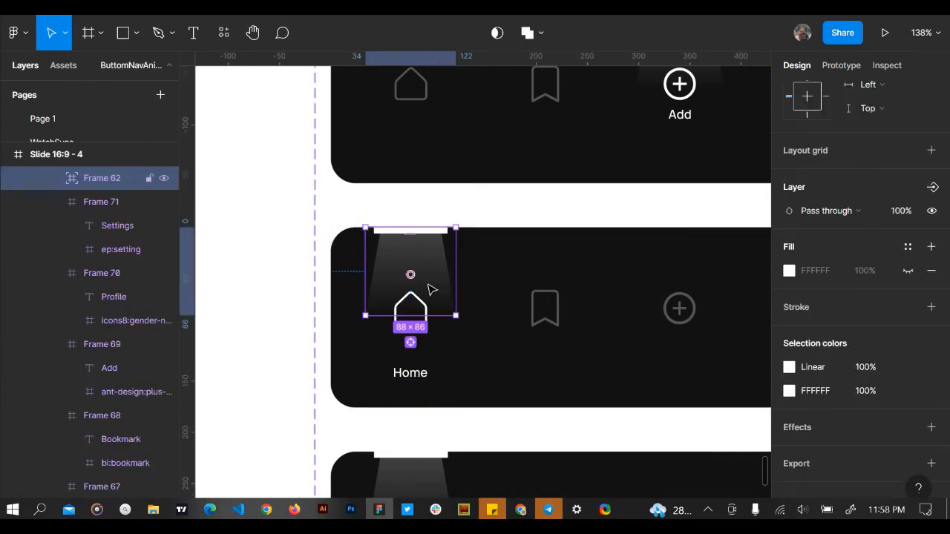
left_click(423, 336)
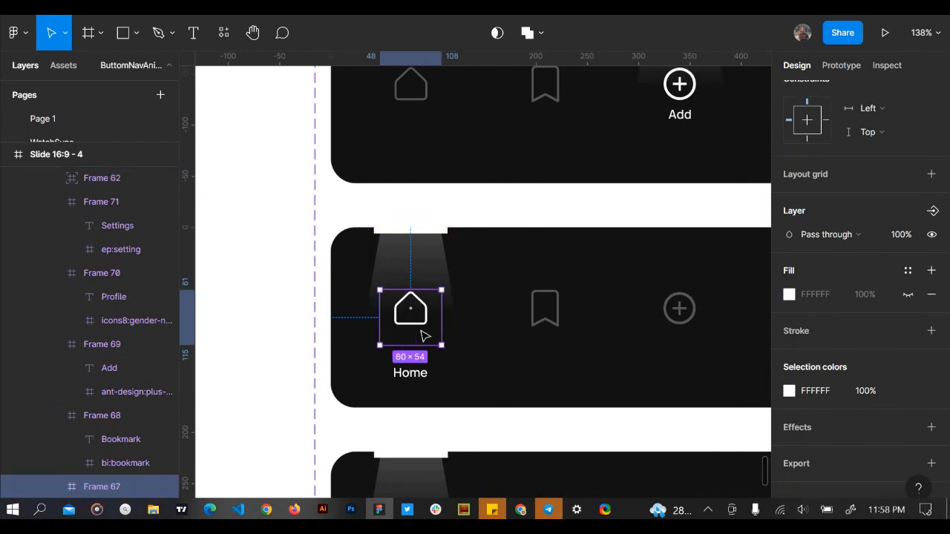
left_click(412, 248, "shift")
left_click(827, 368)
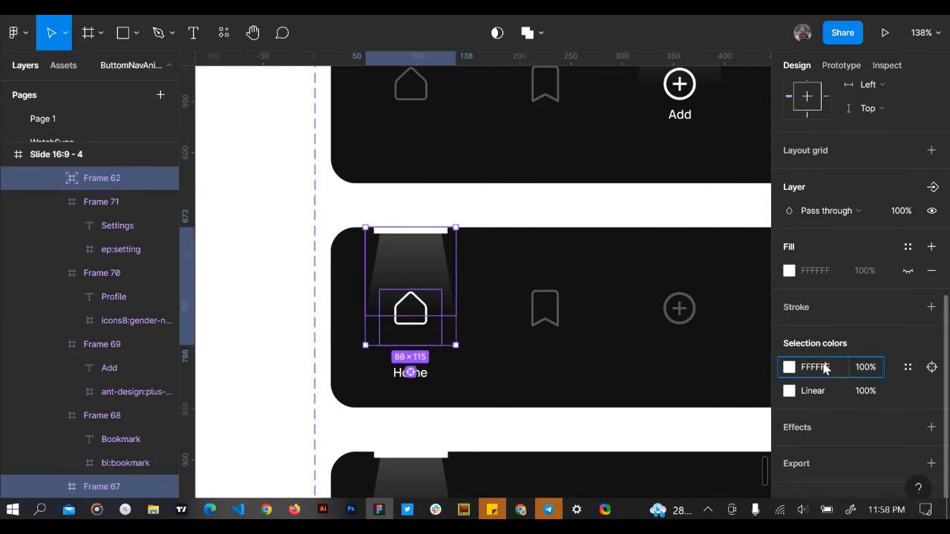
type("565656")
key("Return")
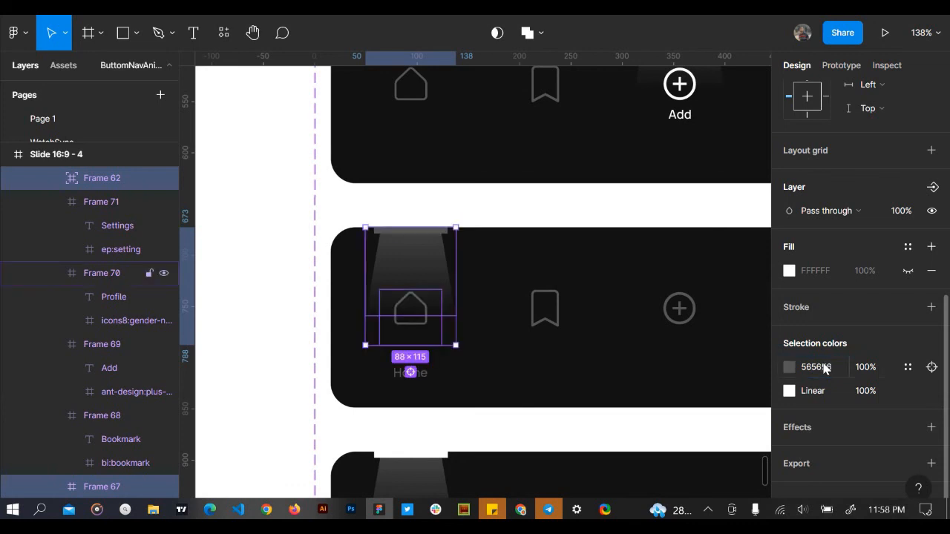
Make the fill of the Home label in the ButtomNav Profile variant fully transparent
left_click(429, 374)
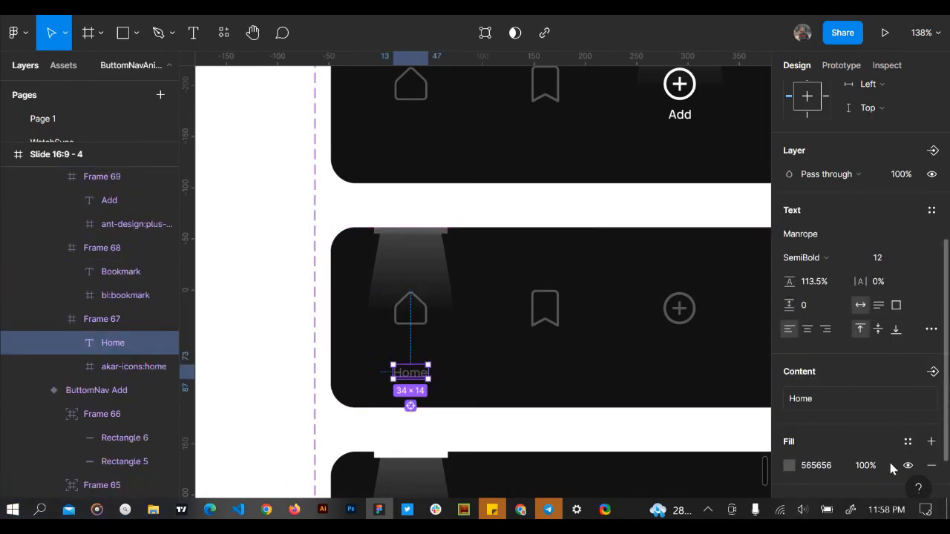
left_click(866, 465)
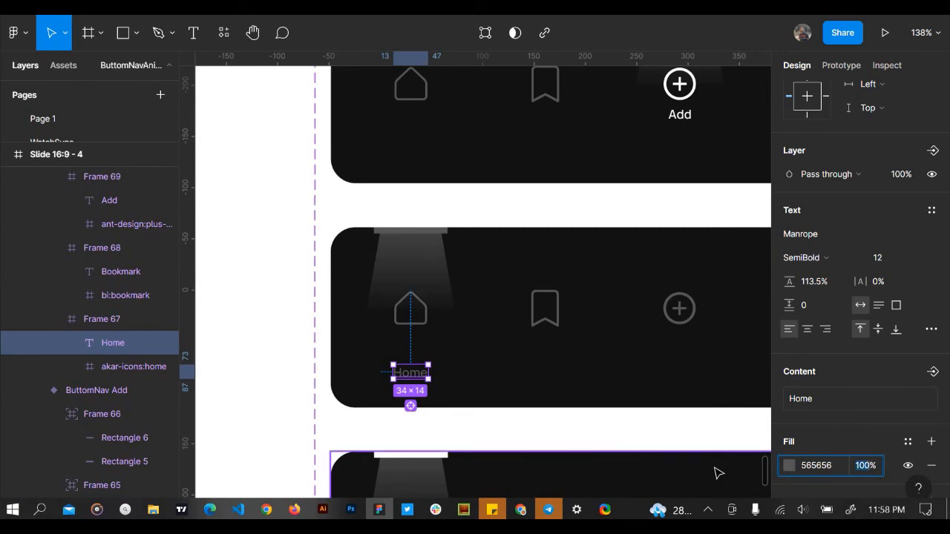
key("BackSpace")
Collapse the Home light beam in Frame 62 of the ButtomNav Profile variant upward into its lamp strip
left_click(415, 281)
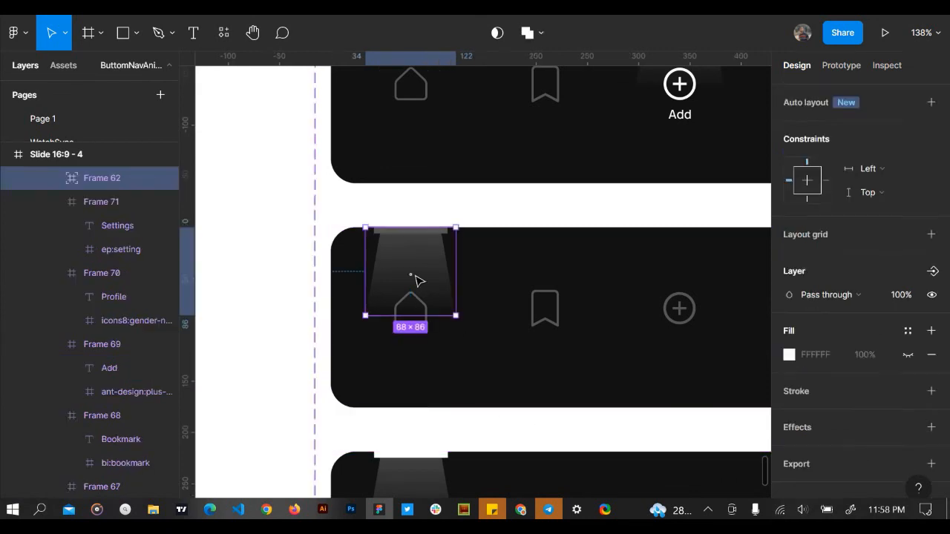
double_click(415, 281)
left_click_drag(428, 317, 423, 229)
left_click(418, 304)
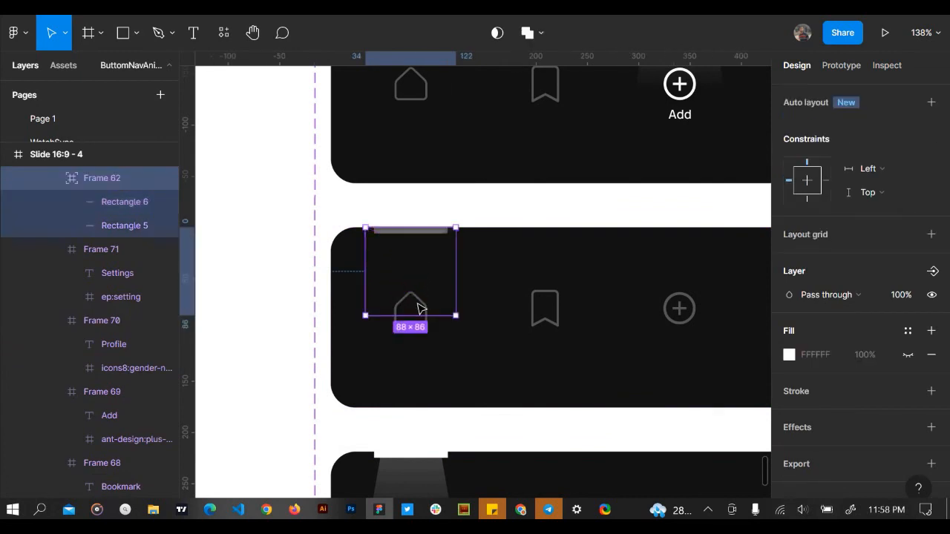
left_click(521, 308)
Set the layer opacity of Frame 62 above the Home icon in the ButtomNav Profile variant to 0%
left_click(445, 291)
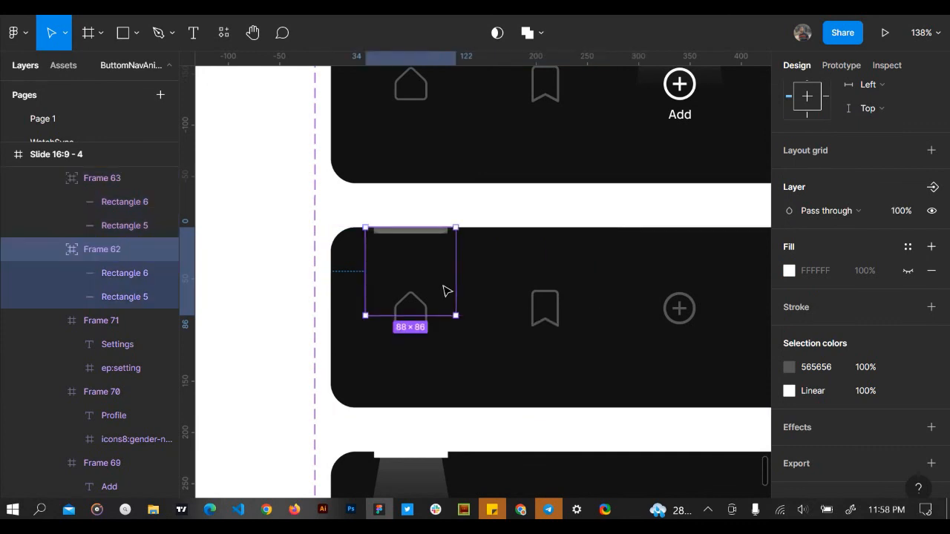
left_click(904, 213)
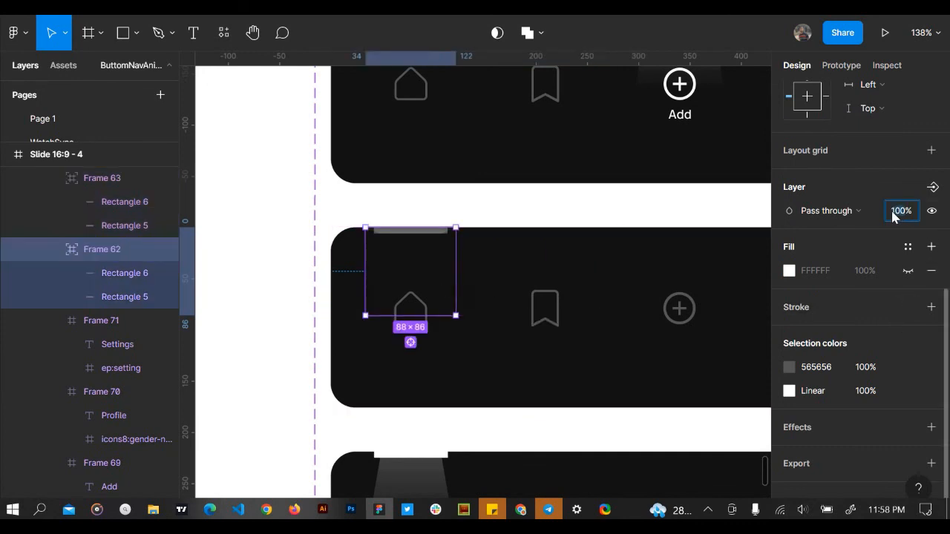
type("0%")
key("Return")
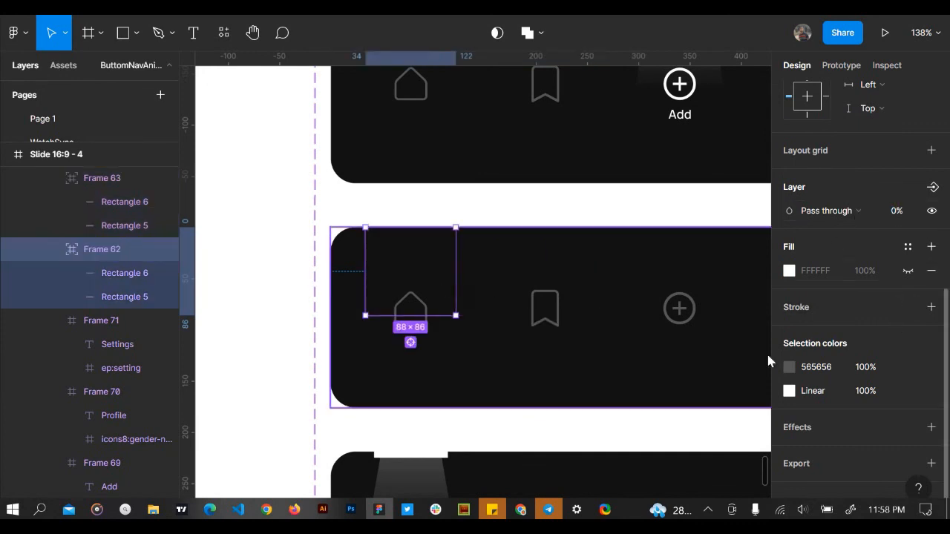
Align the hidden Settings label in the ButtomNav Settings variant with the top of the Home label
scroll(625, 378, "down", 5)
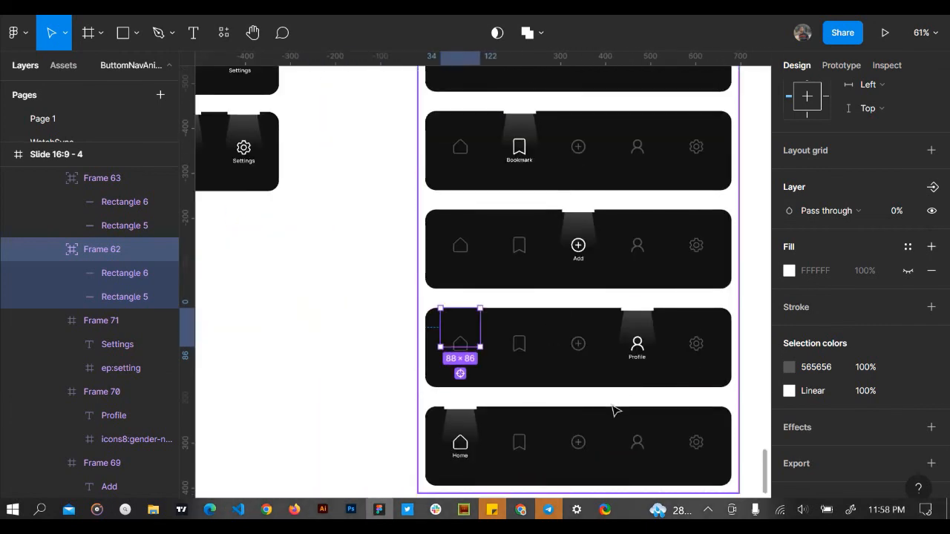
left_click(615, 397)
scroll(657, 372, "down", 3)
scroll(713, 328, "up", 5)
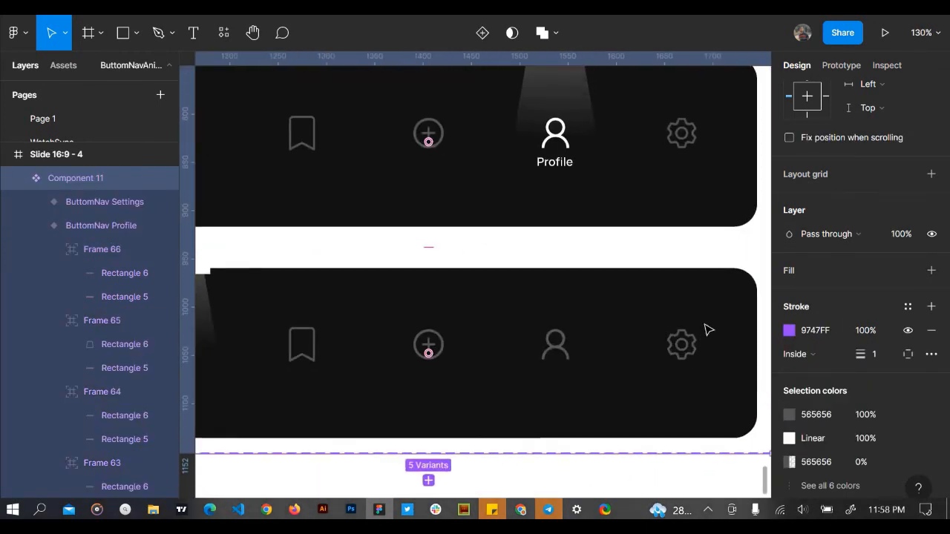
left_click(681, 349)
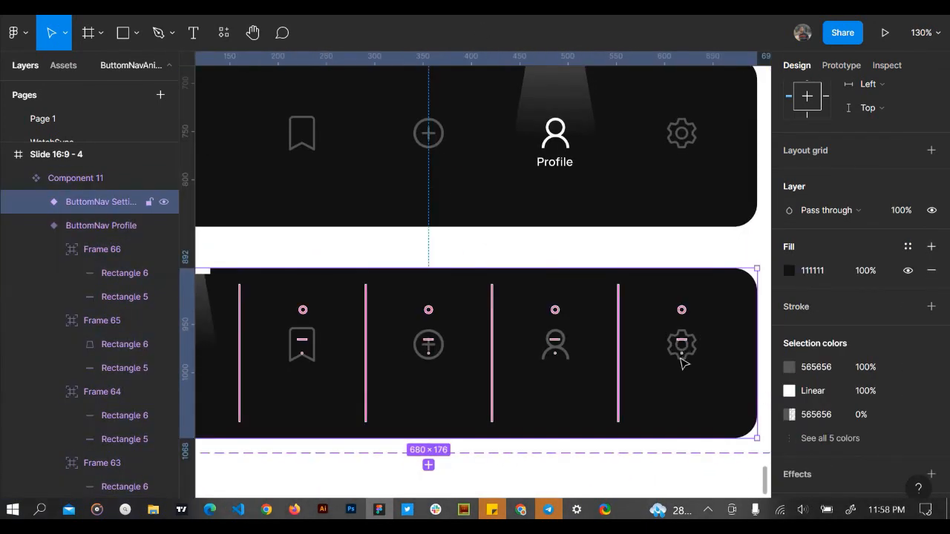
double_click(682, 352)
scroll(626, 380, "left", 3)
scroll(626, 380, "left", 4)
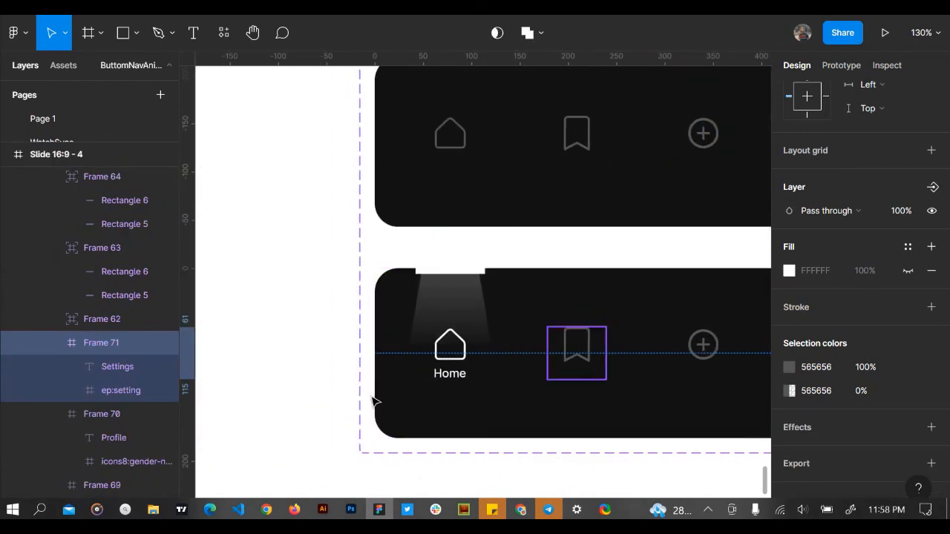
left_click(118, 367)
scroll(261, 370, "right", 5)
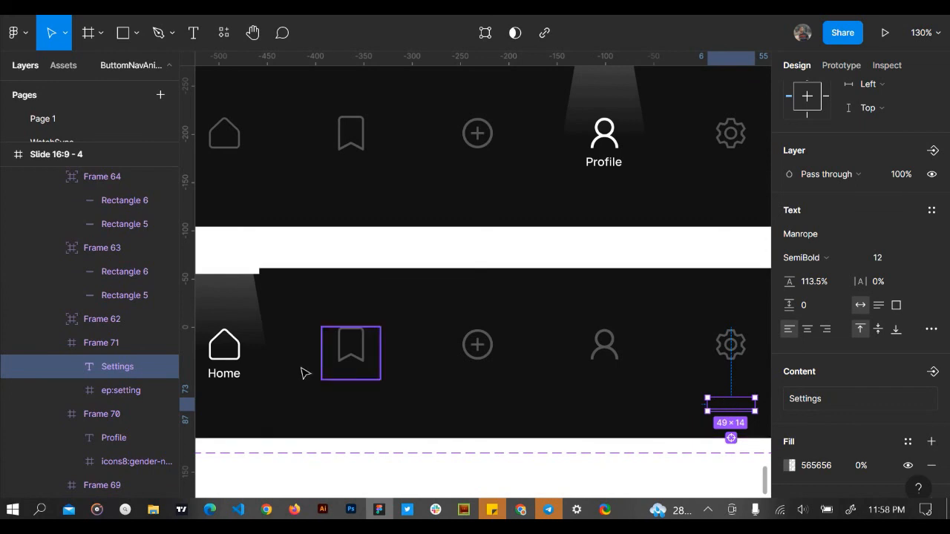
left_click(237, 379, "shift")
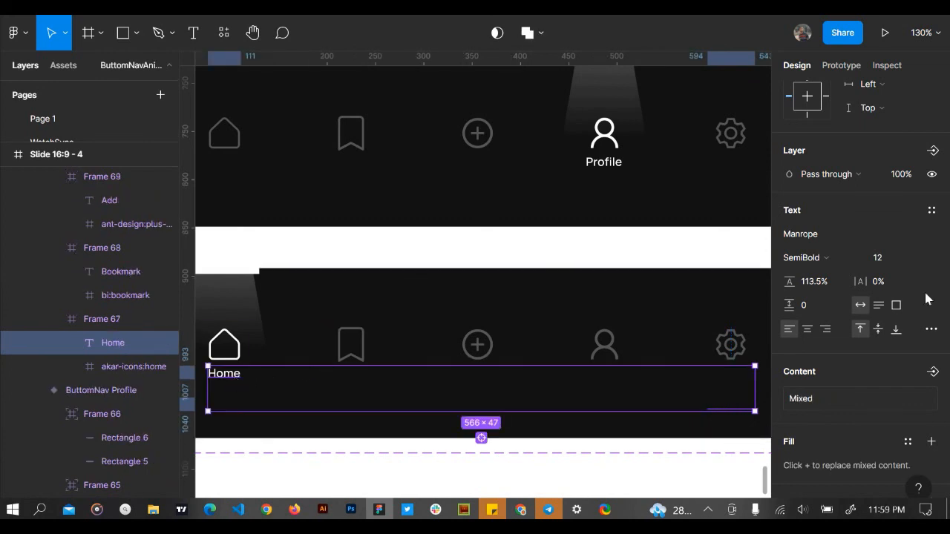
scroll(929, 297, "up", 5)
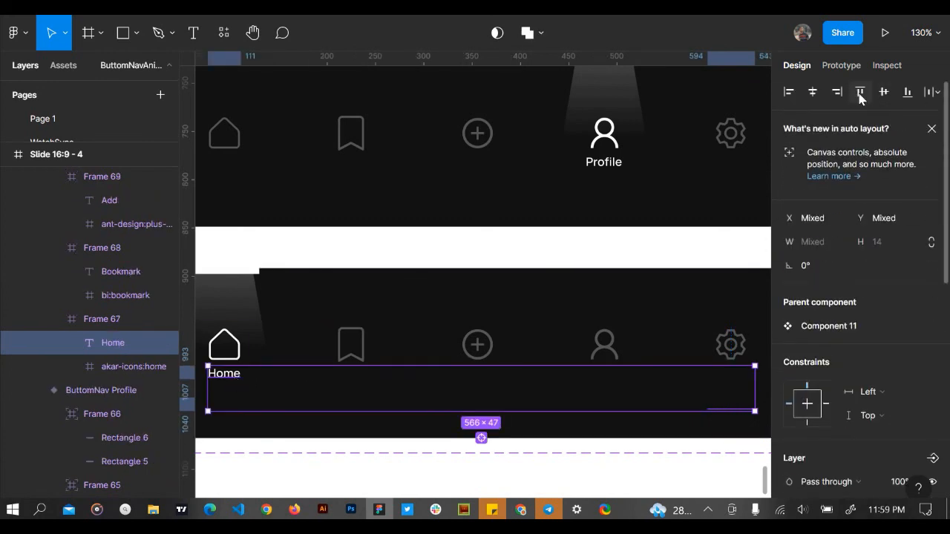
left_click(860, 94)
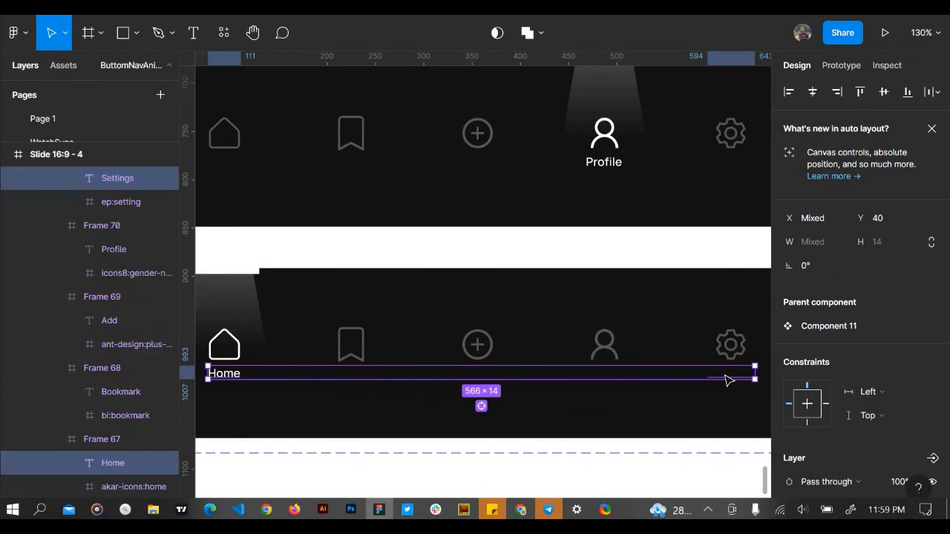
Set the fill opacity of the Settings label in the ButtomNav Settings variant to 100%
left_click(728, 380)
scroll(729, 378, "right", 3)
scroll(857, 413, "down", 5)
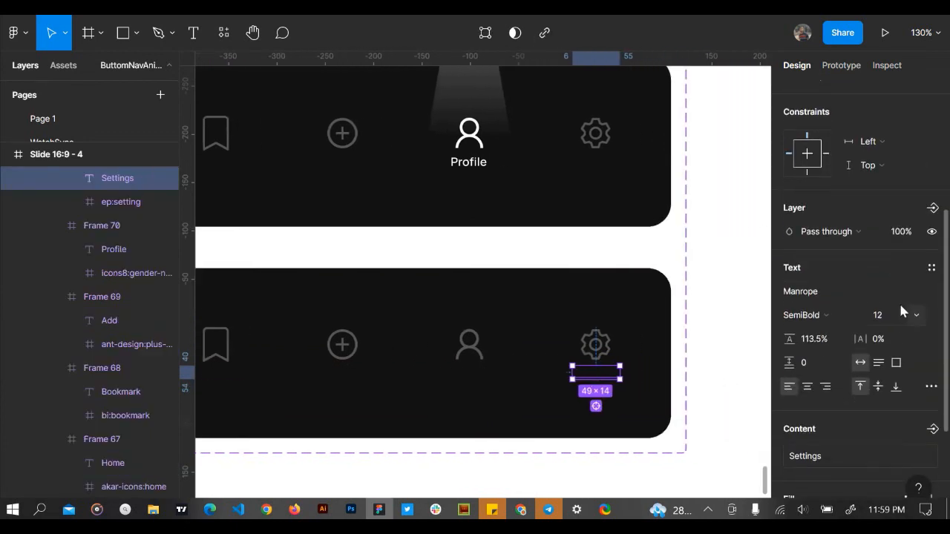
scroll(881, 429, "down", 3)
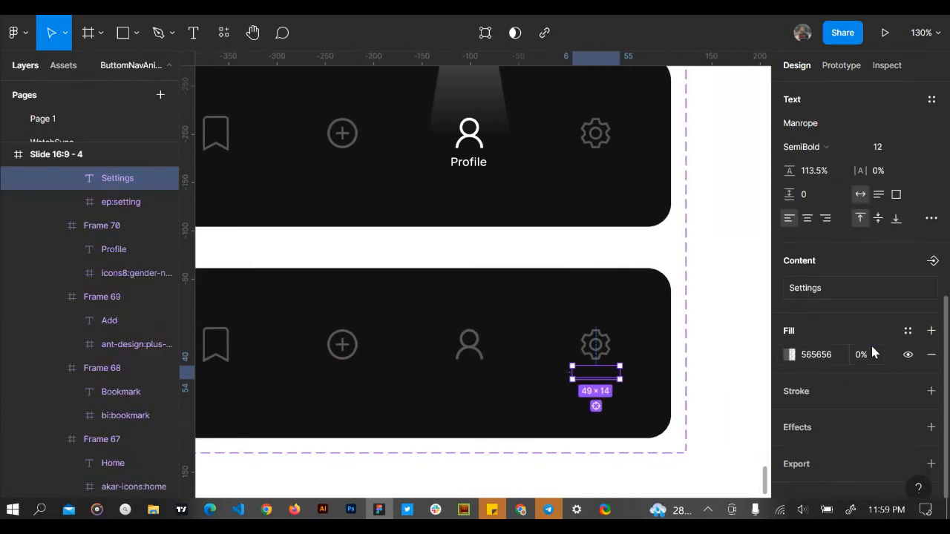
left_click(872, 353)
type("100")
key("Return")
Set the layer opacity of Frame 66 above the Settings icon in the ButtomNav Settings variant to 100%
left_click(589, 312)
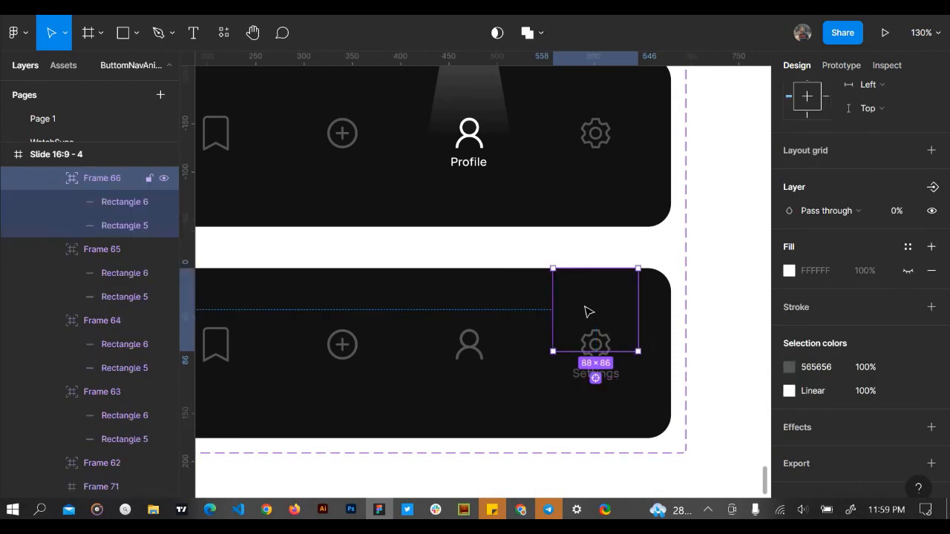
scroll(812, 268, "up", 2)
left_click(910, 296)
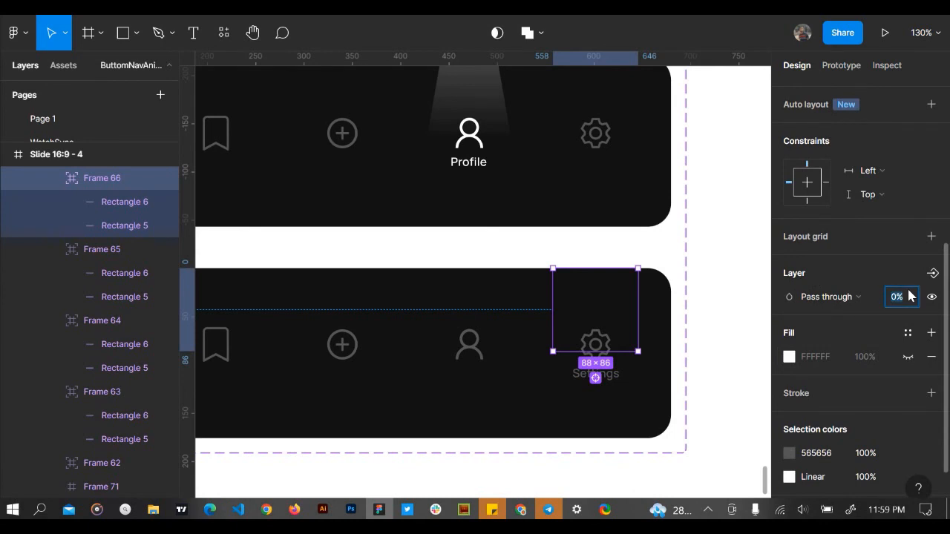
type("100")
key("Return")
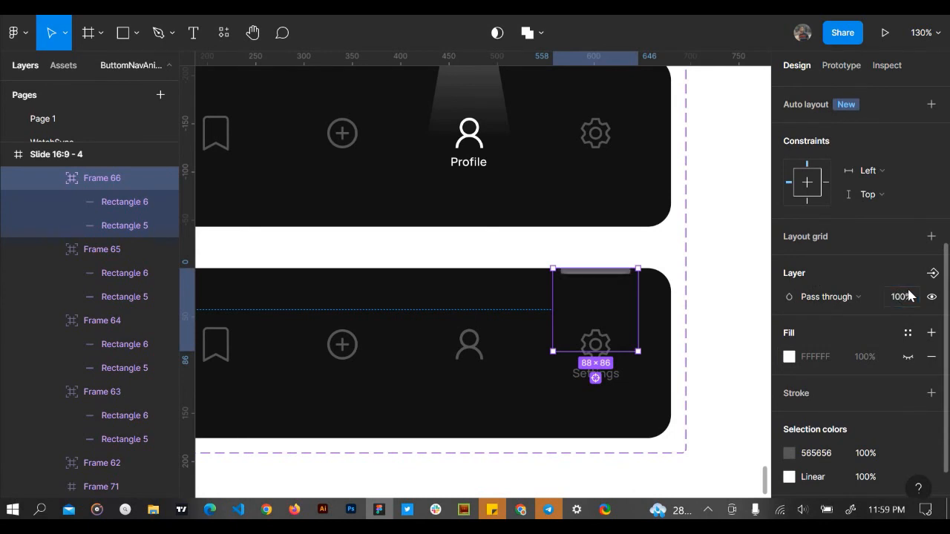
Extend the Settings light beam, Rectangle 6 in Frame 66, downward from the lamp strip and set its height to 80
scroll(611, 288, "up", 5)
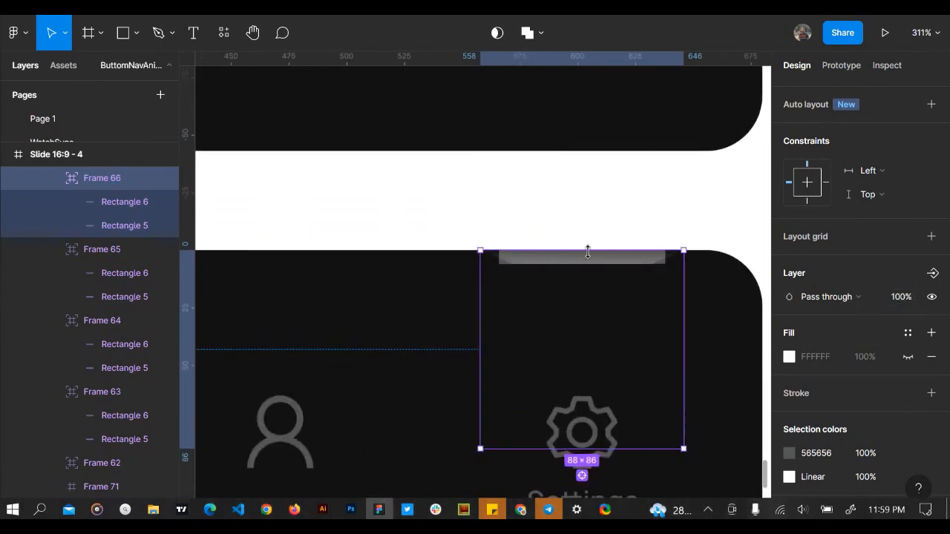
left_click(583, 257)
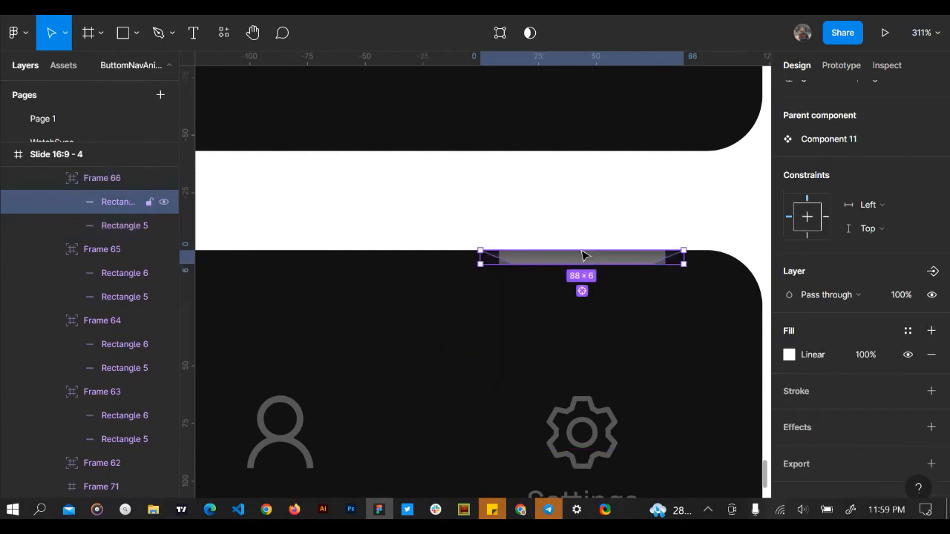
left_click_drag(580, 247, 580, 319)
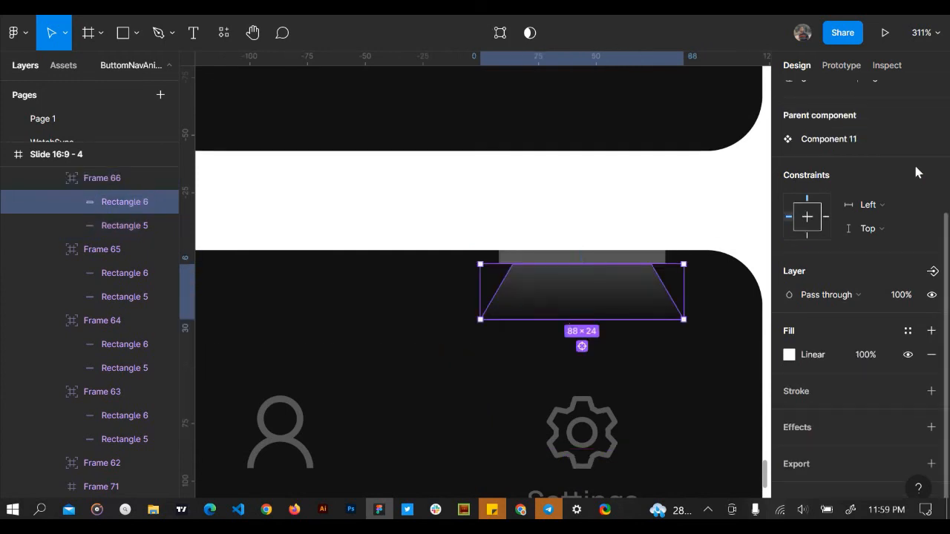
scroll(914, 163, "up", 3)
left_click(899, 238)
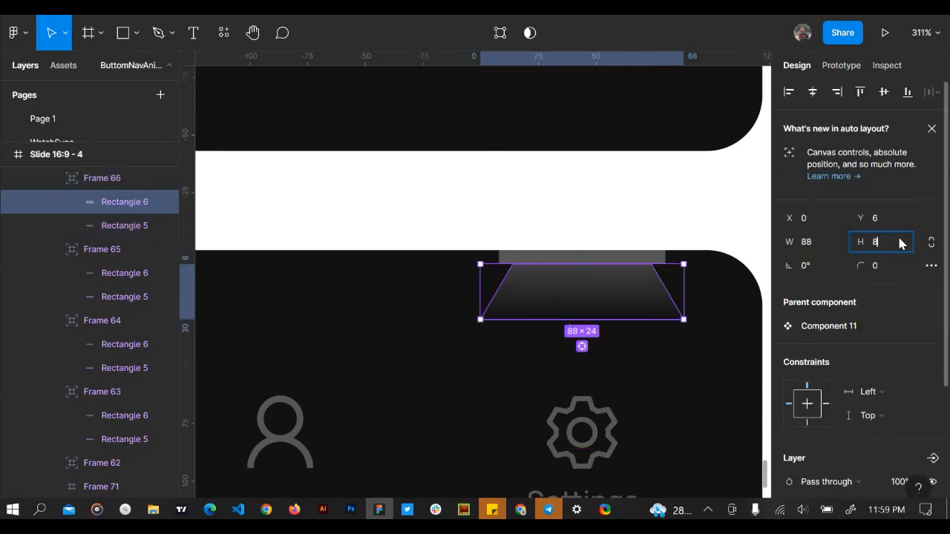
type("80")
key("Return")
scroll(742, 270, "down", 3)
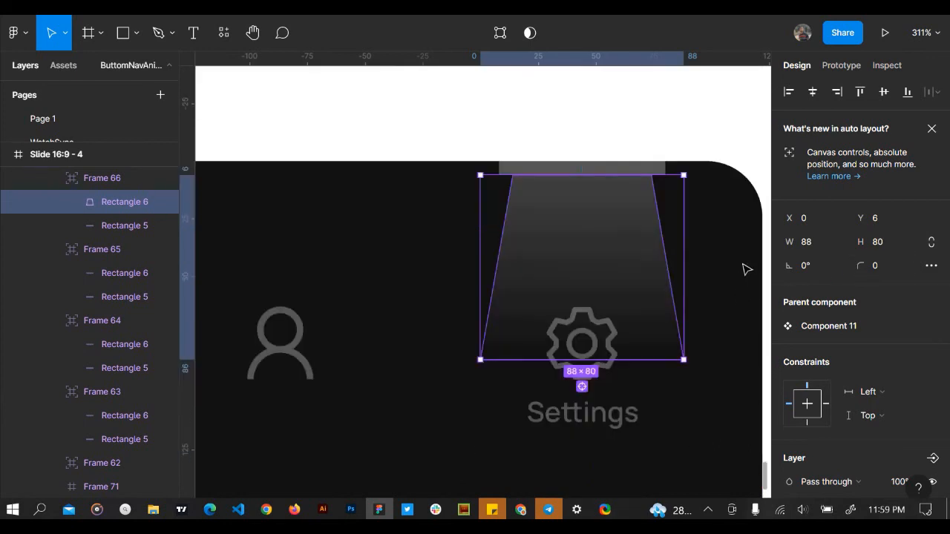
Recolor the Settings light beam frame, icon and label in the ButtomNav Settings variant from the shared grey to FFFFFF
left_click(126, 249)
left_click(527, 259)
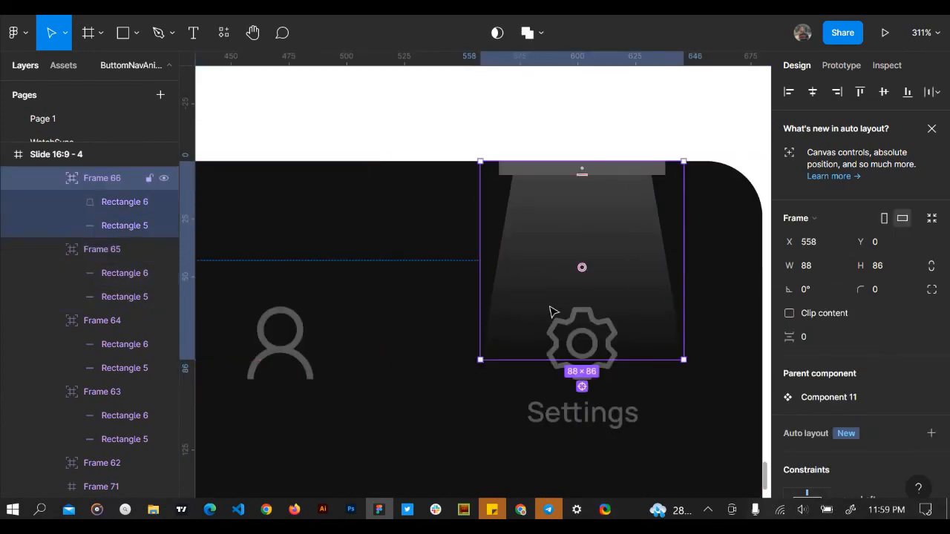
left_click(593, 429, "shift")
scroll(623, 312, "down", 5)
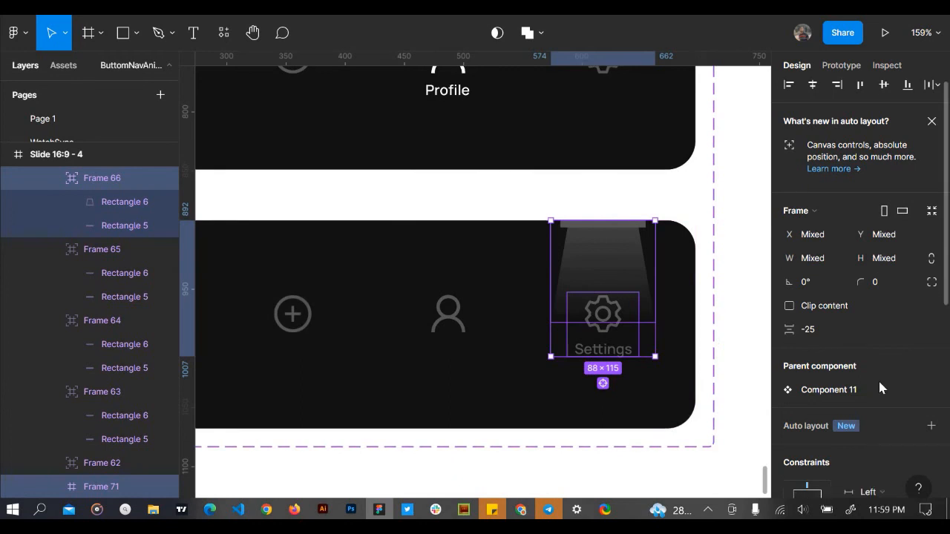
scroll(878, 379, "down", 3)
scroll(874, 398, "down", 2)
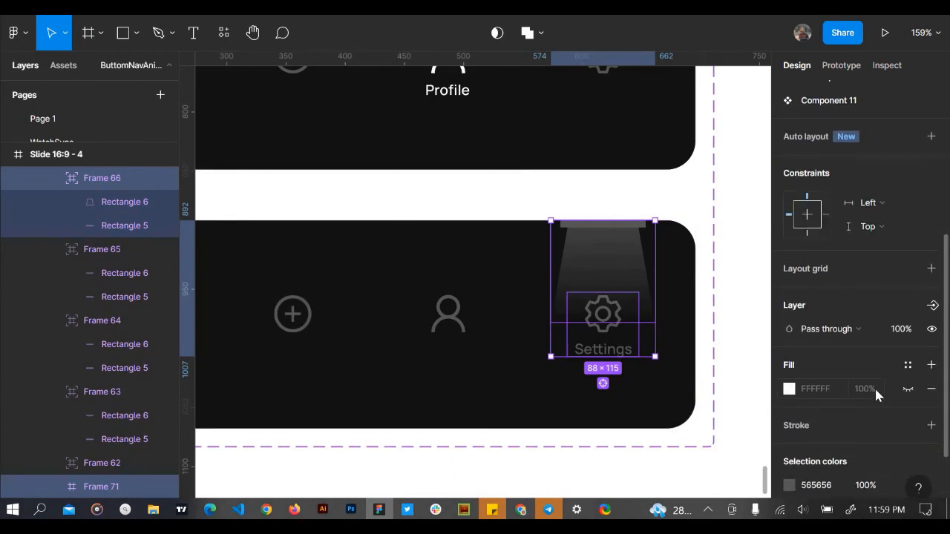
scroll(874, 384, "down", 3)
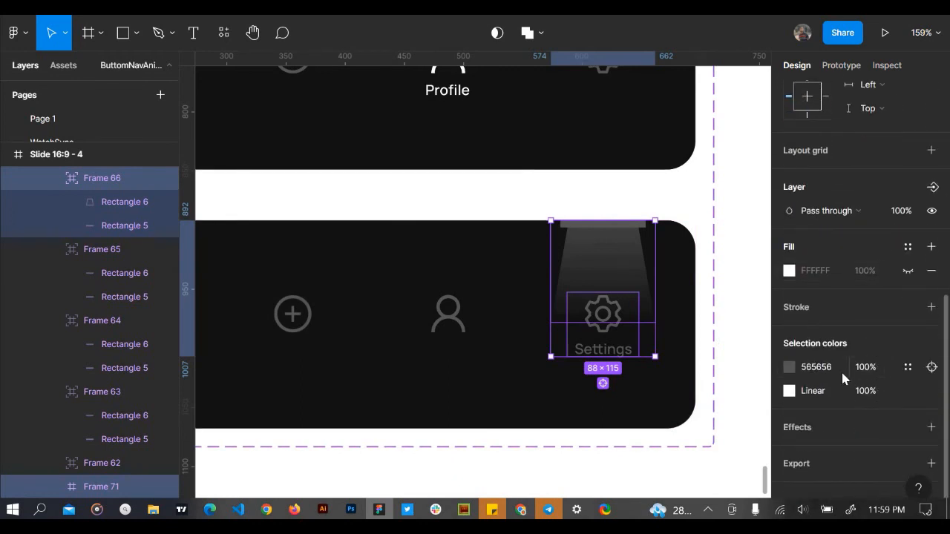
left_click(843, 378)
type("fff")
key("Return")
Align the Home label in the ButtomNav Settings variant with the bottom of the hidden Bookmark label
scroll(755, 324, "down", 5)
scroll(340, 348, "up", 5)
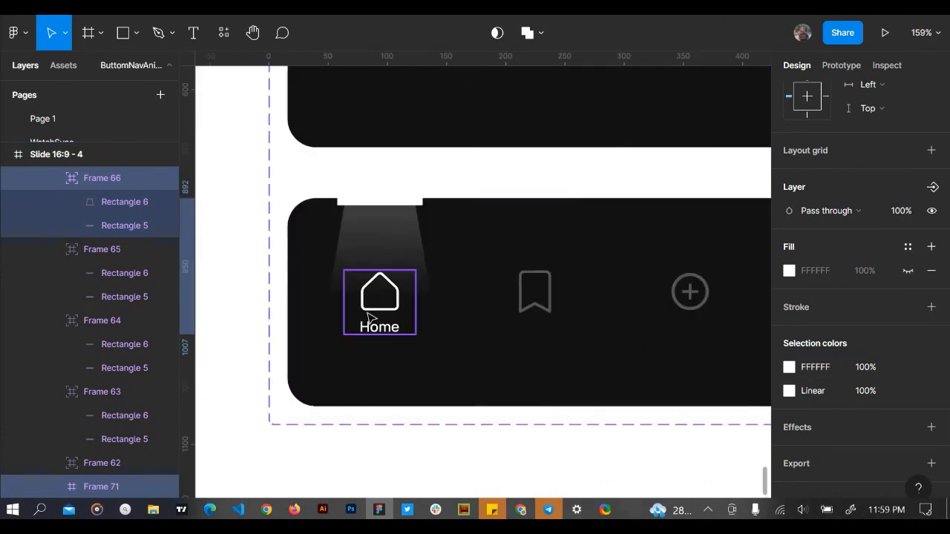
left_click(377, 321)
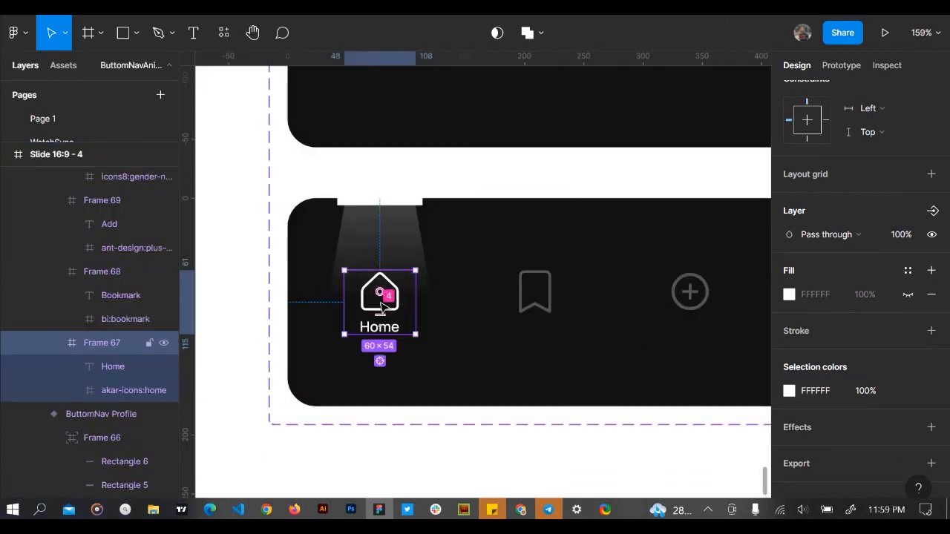
double_click(385, 334)
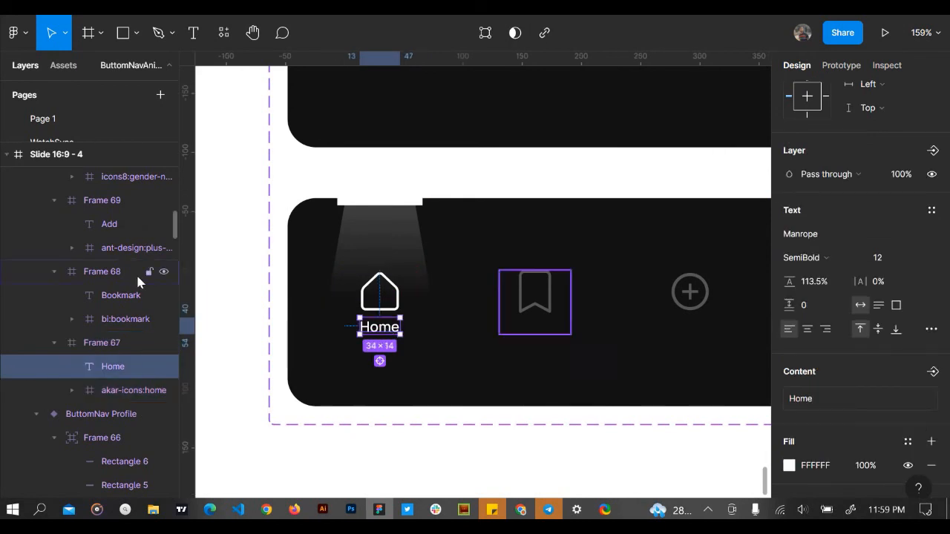
left_click(115, 295, "shift")
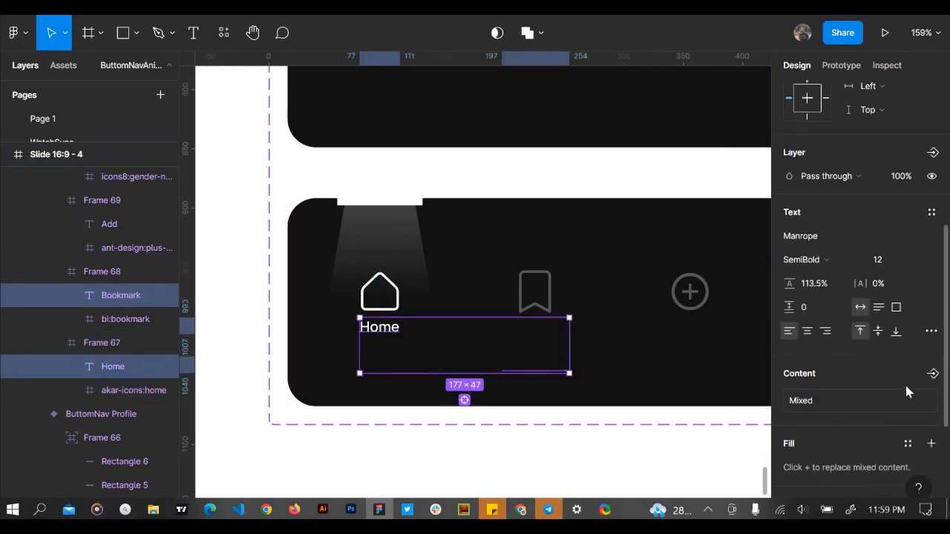
scroll(905, 383, "up", 4)
left_click(907, 93)
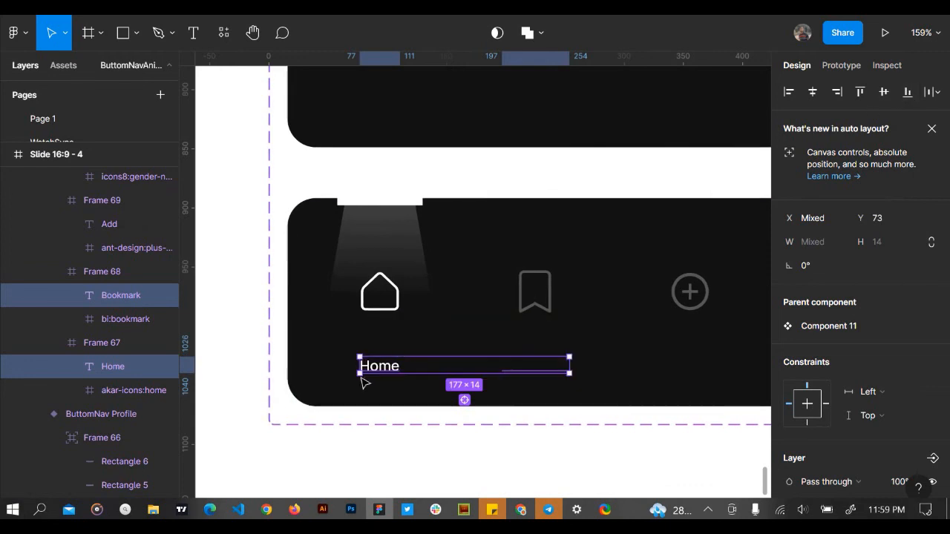
Recolor the white parts of the Home light frame, icon and label in the ButtomNav Settings variant to 565656
left_click(525, 308)
left_click(390, 318)
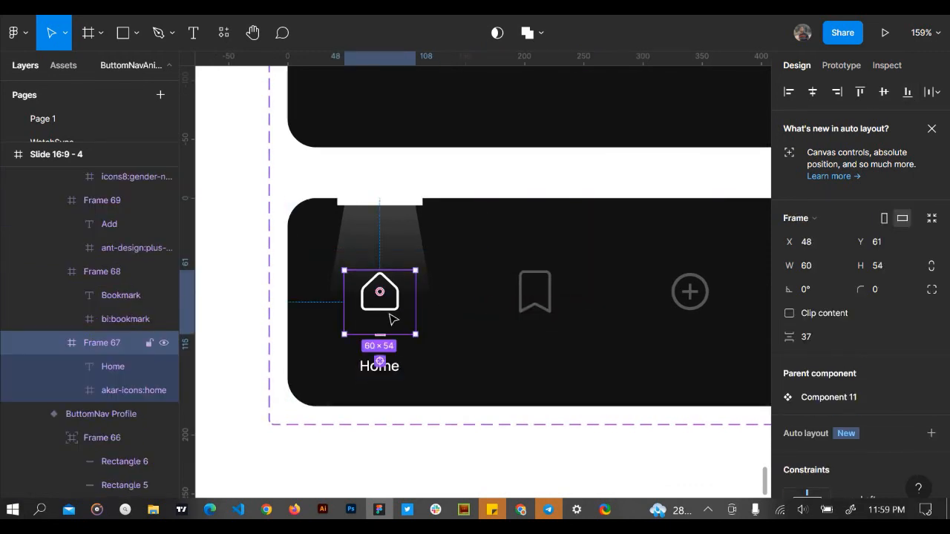
left_click(406, 251, "shift")
scroll(910, 331, "down", 5)
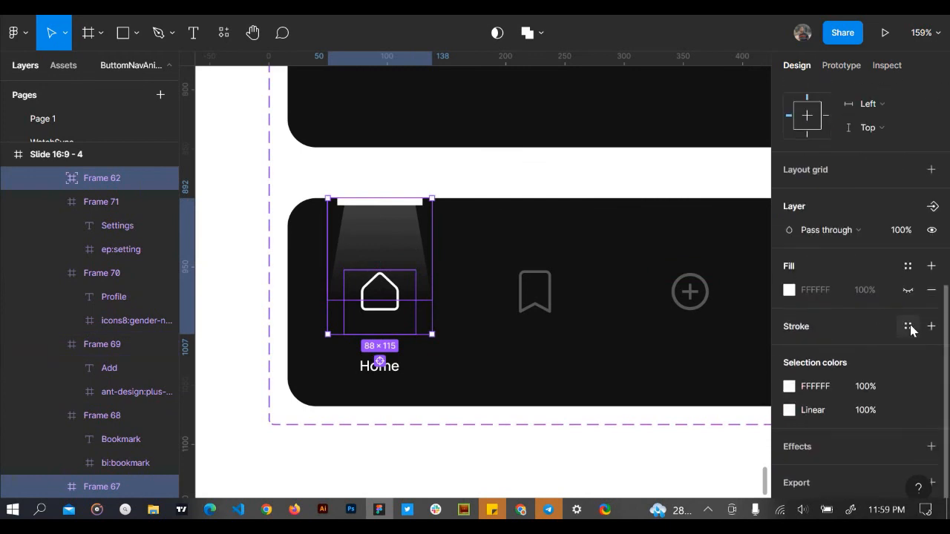
left_click(835, 387)
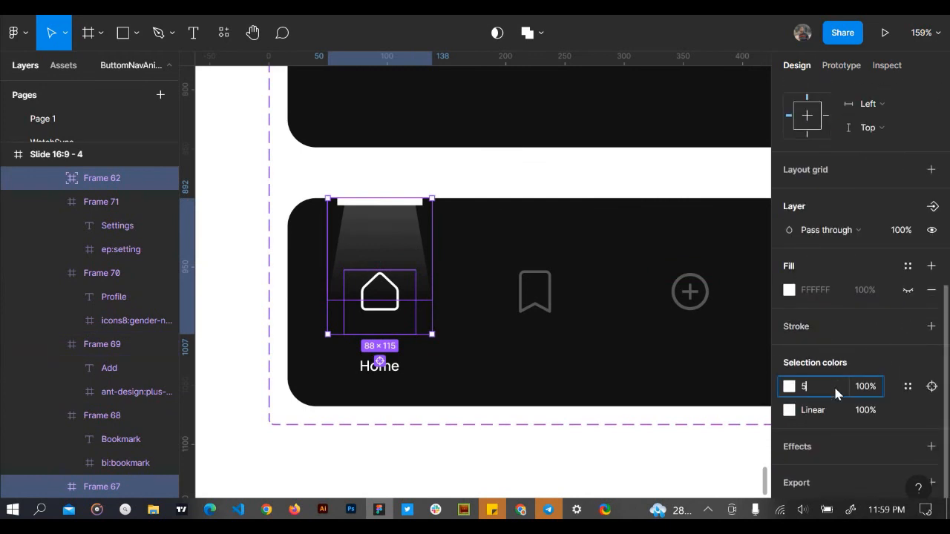
type("565656")
key("Return")
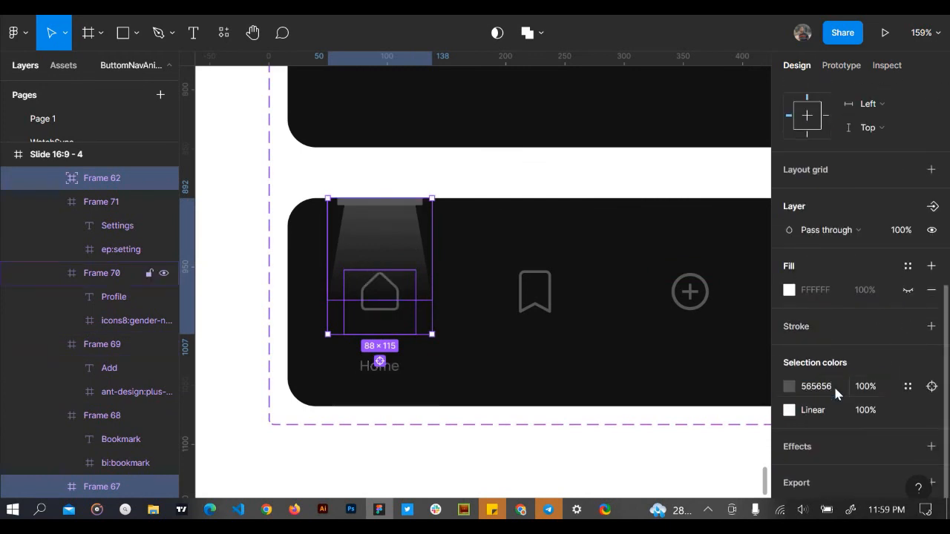
Collapse the Home light beam, Rectangle 6 in Frame 62, up into the lamp strip to a height of 6
left_click(380, 264)
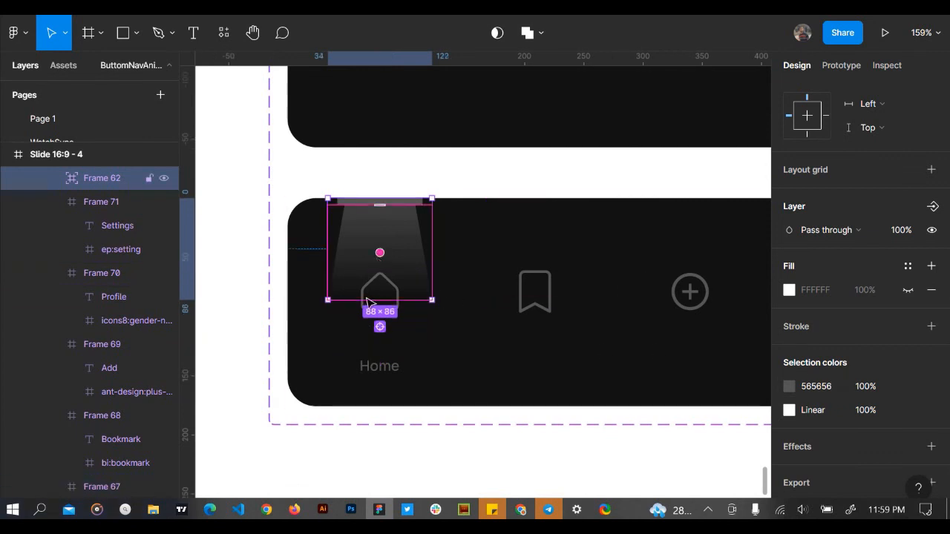
left_click(348, 274)
left_click_drag(356, 300, 379, 201)
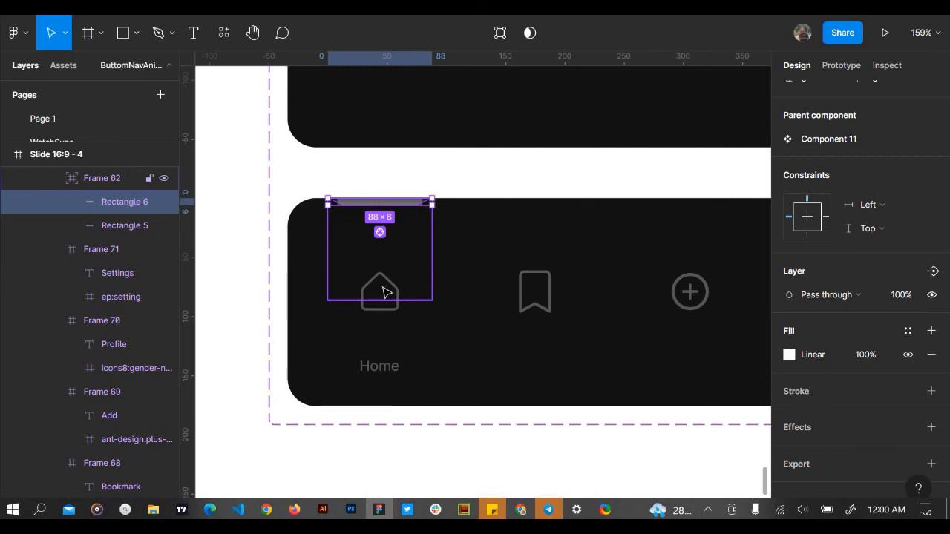
Set the fill opacity of the Home label in the ButtomNav Settings variant to 0%
left_click(386, 374)
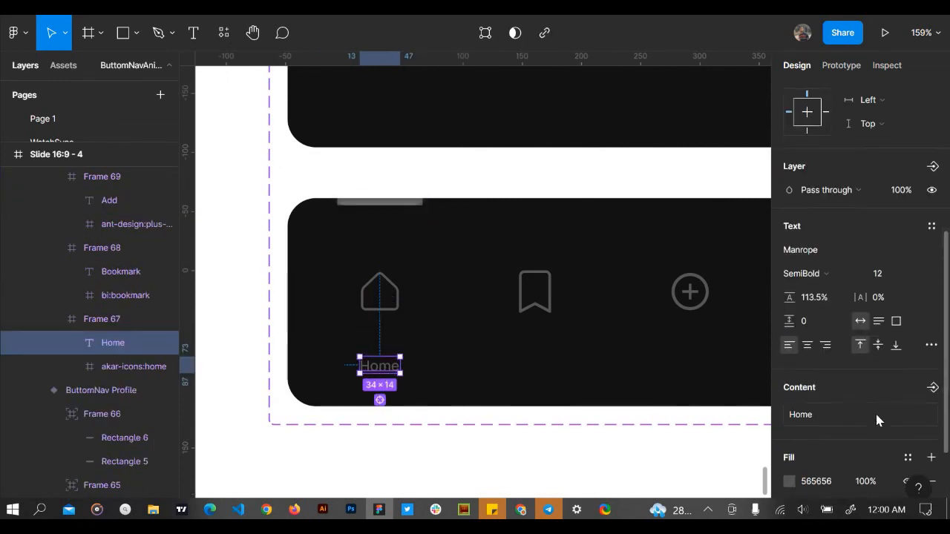
scroll(878, 404, "down", 2)
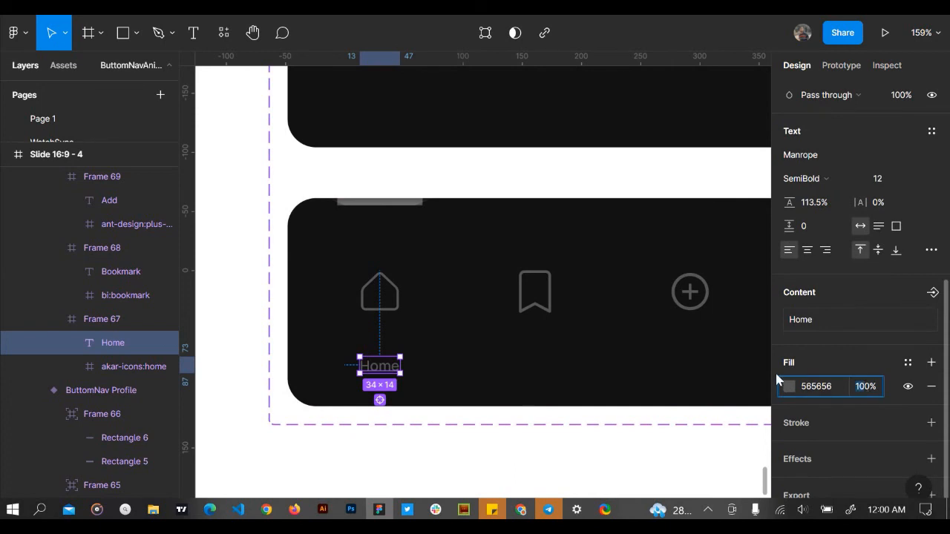
type("0")
key("Return")
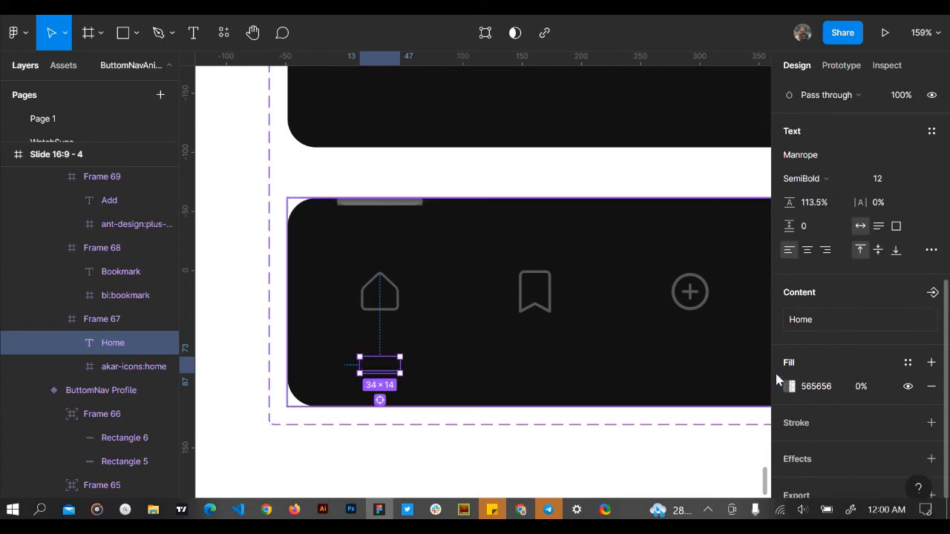
Set the layer opacity of Frame 62 above the Home icon in the ButtomNav Settings variant to 0%
left_click(378, 278)
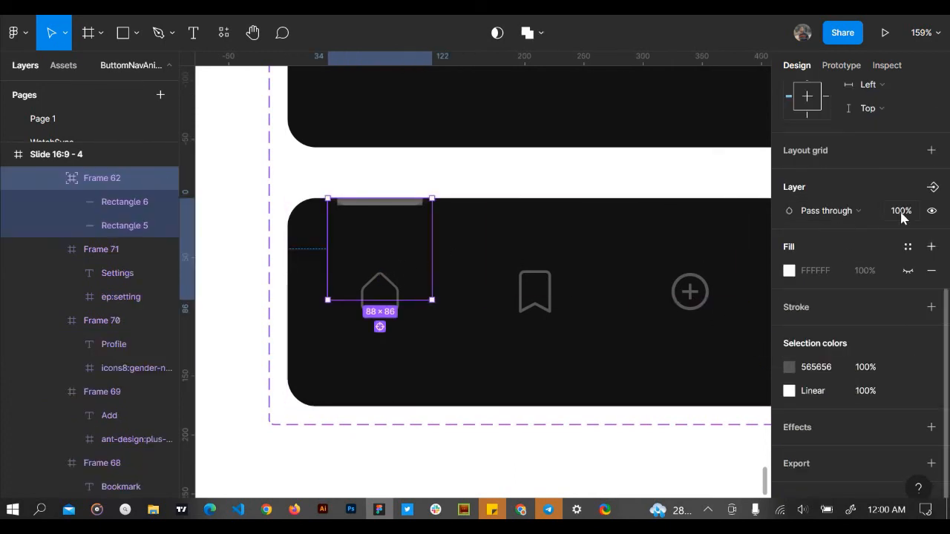
type("0")
key("Return")
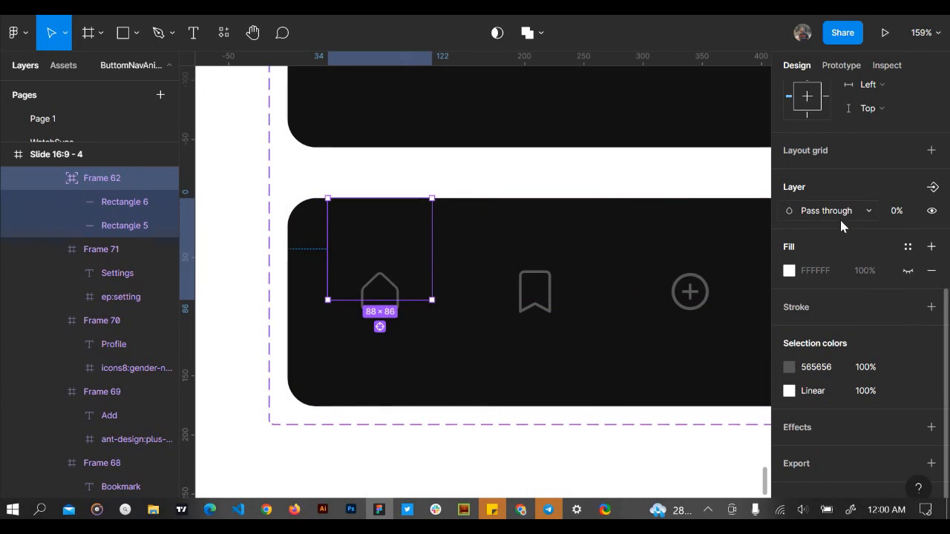
left_click(241, 312)
Add an on-click prototype connection from the Bookmark icon, Frame 68, in the ButtomNav Home variant to the ButtomNav Bookmark variant
scroll(244, 310, "down", 2)
scroll(246, 310, "down", 3)
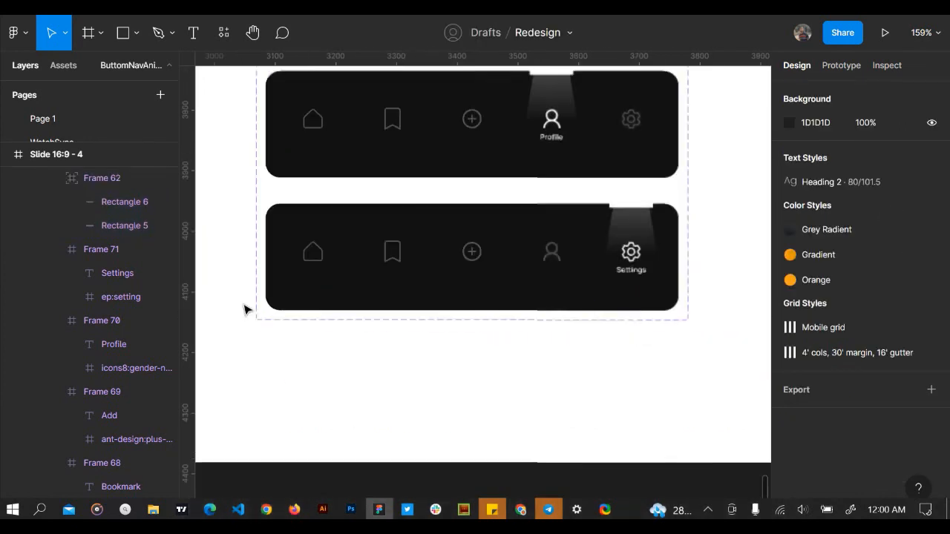
scroll(558, 376, "down", 3)
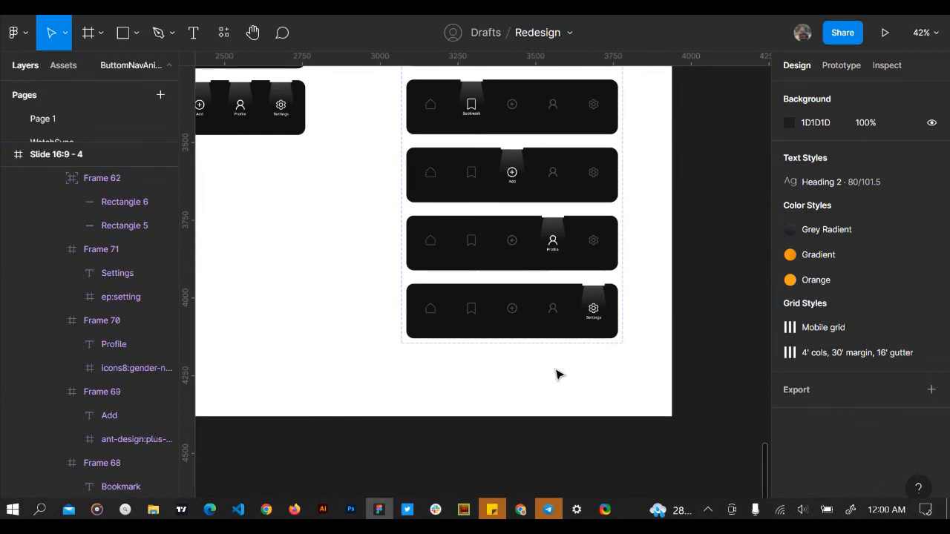
scroll(558, 375, "up", 2)
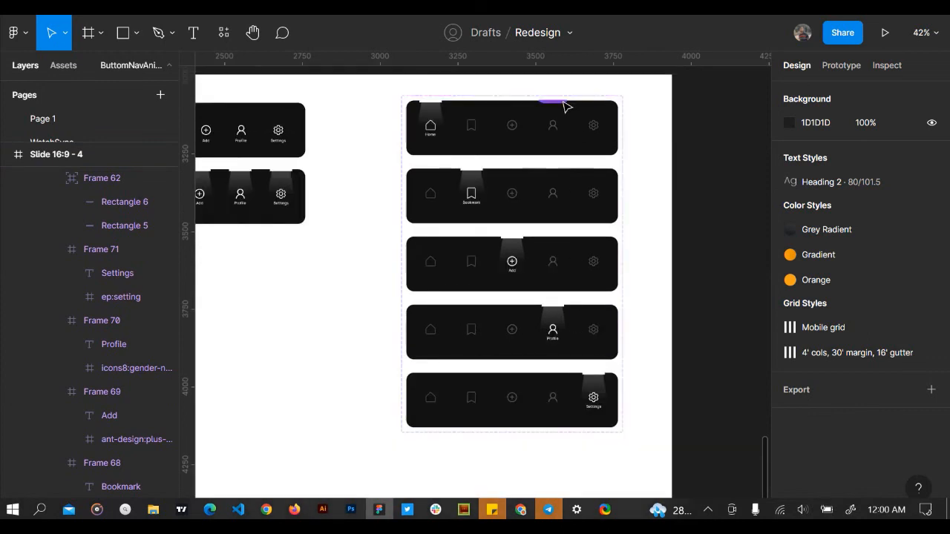
scroll(558, 101, "up", 3)
double_click(515, 159)
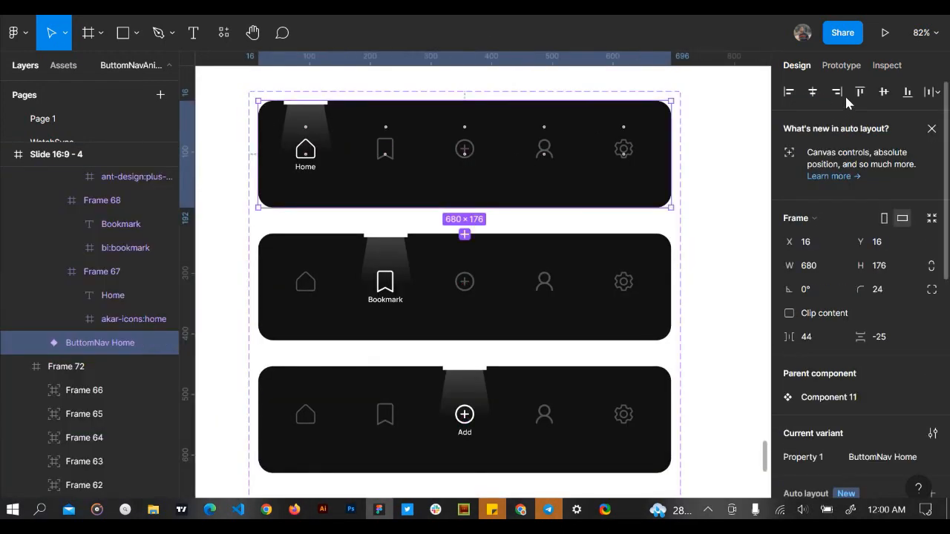
left_click(850, 72)
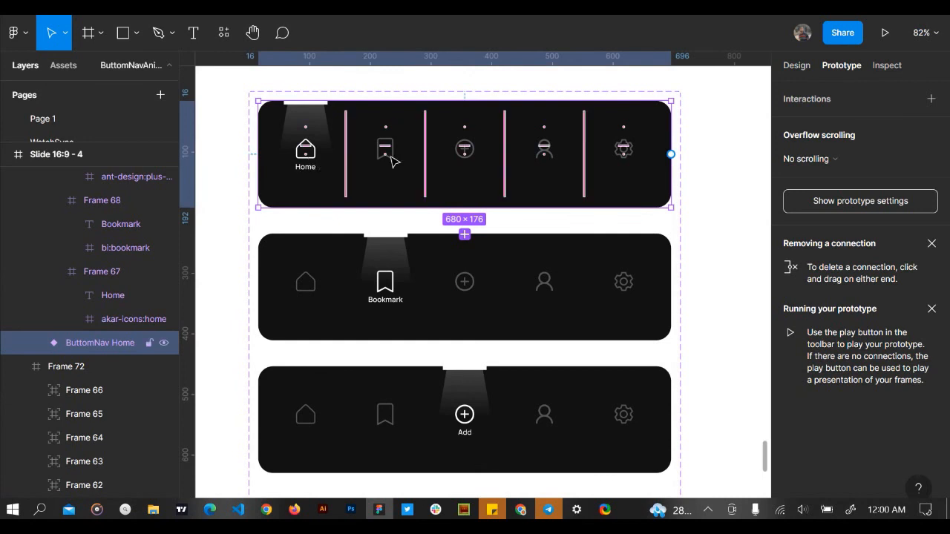
left_click(393, 157)
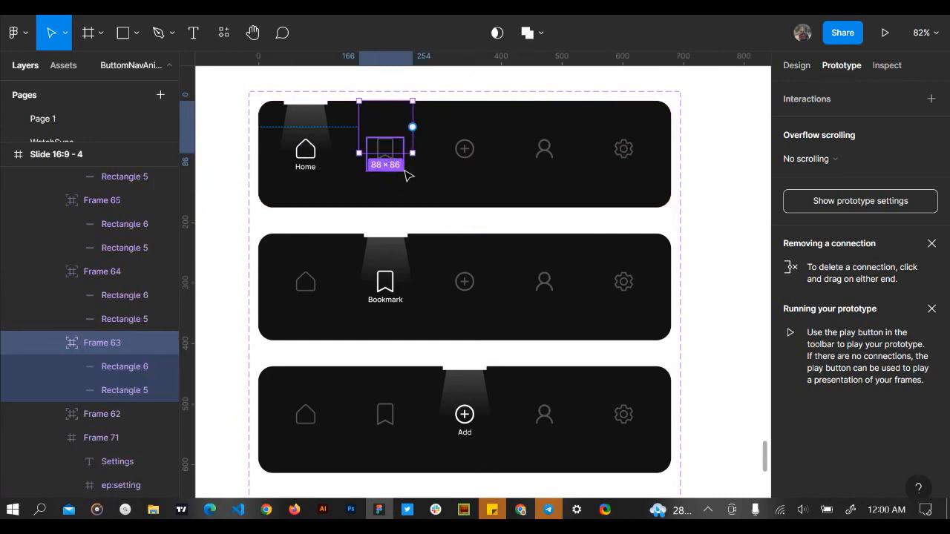
left_click(382, 166)
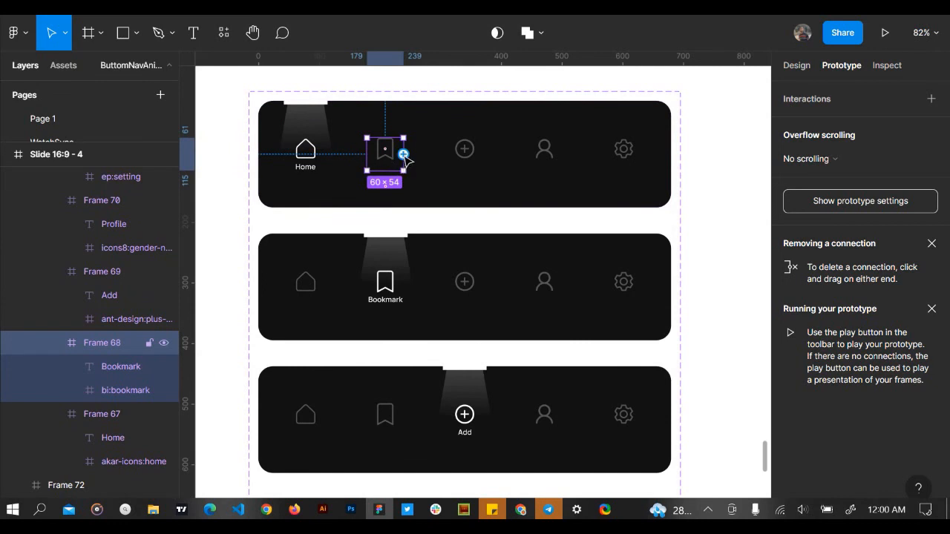
left_click_drag(403, 155, 489, 259)
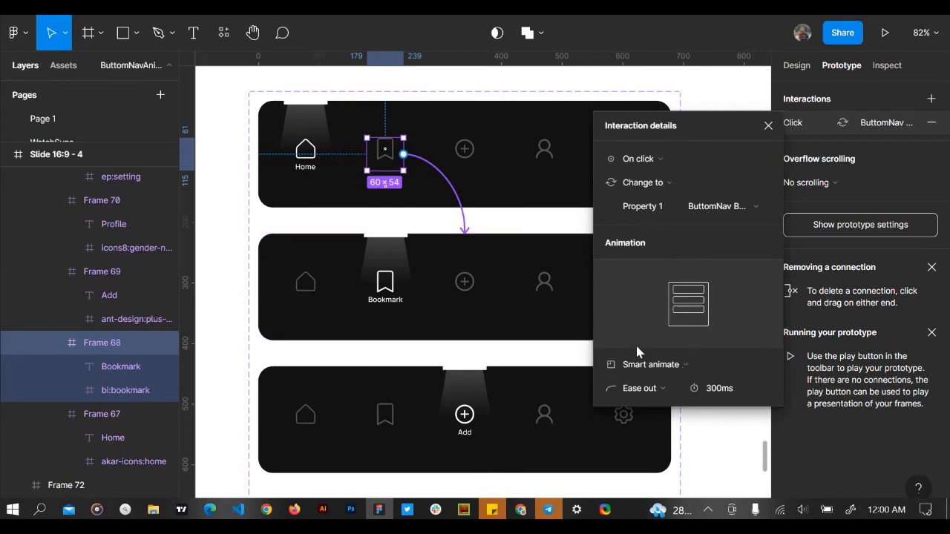
Set the Bookmark interaction's Smart animate easing to Gentle with a duration of 400 ms
left_click(666, 392)
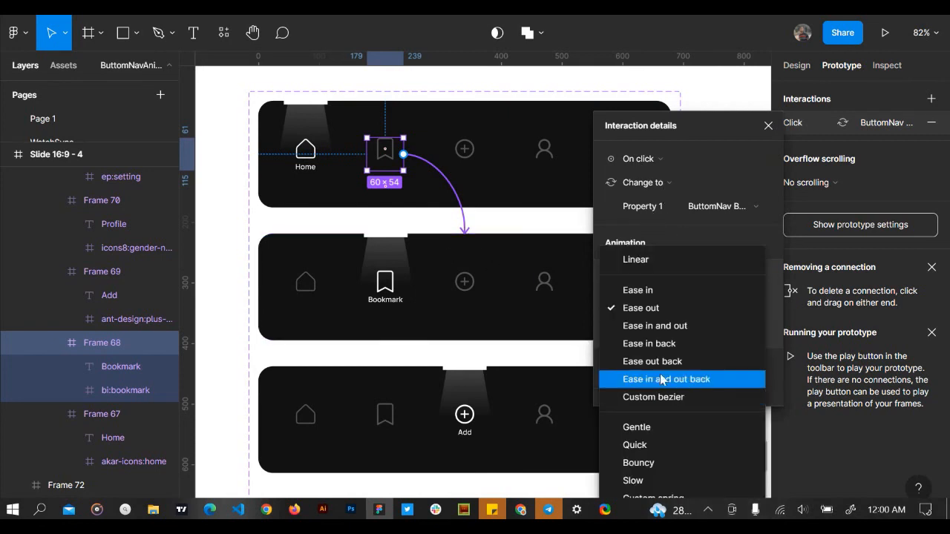
left_click(664, 426)
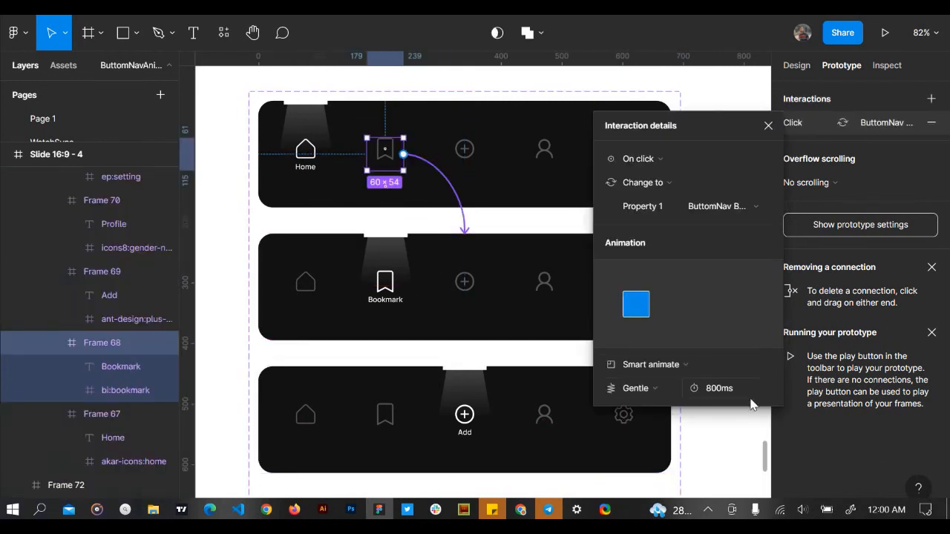
left_click(715, 391)
type("4")
key("Return")
Connect the Add and Profile icons in the ButtomNav Home variant to the matching Add and Profile variants with on-click interactions
scroll(529, 350, "down", 3)
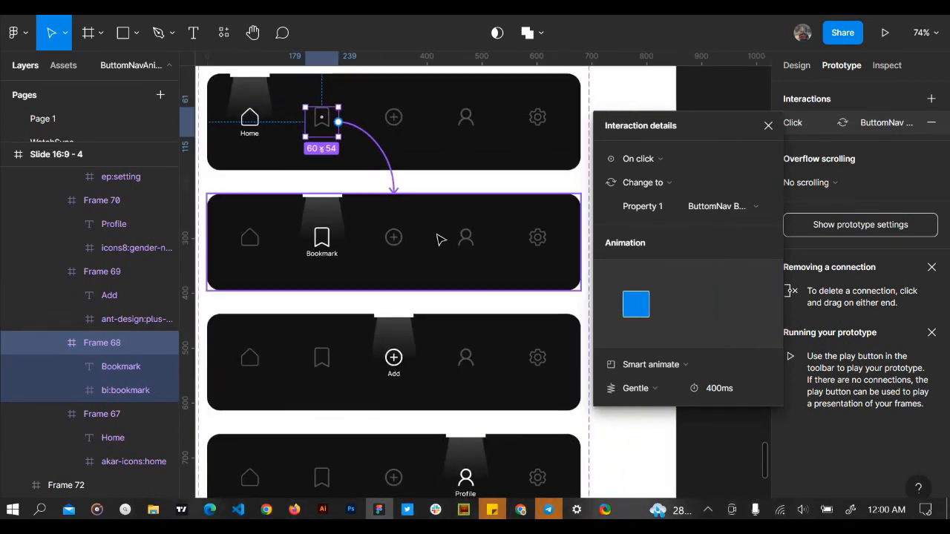
left_click(395, 117)
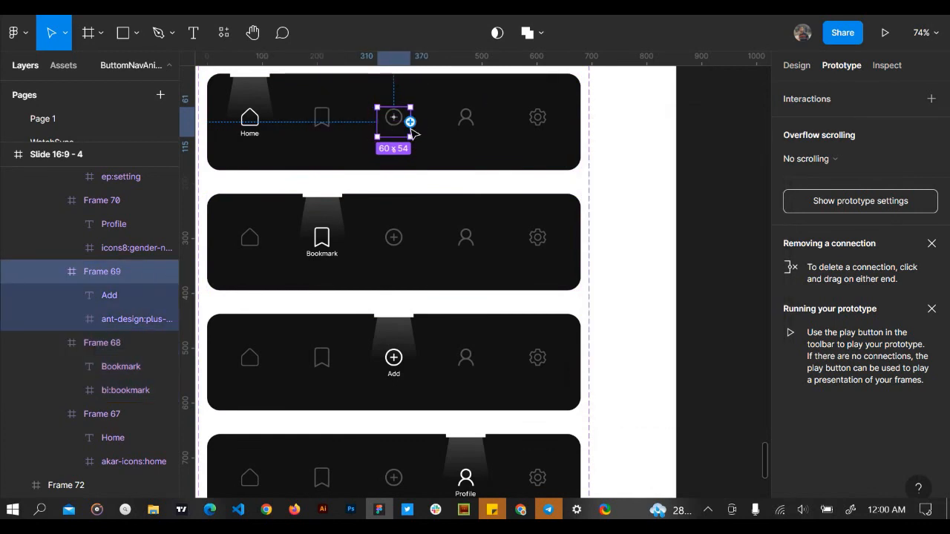
left_click_drag(411, 125, 422, 367)
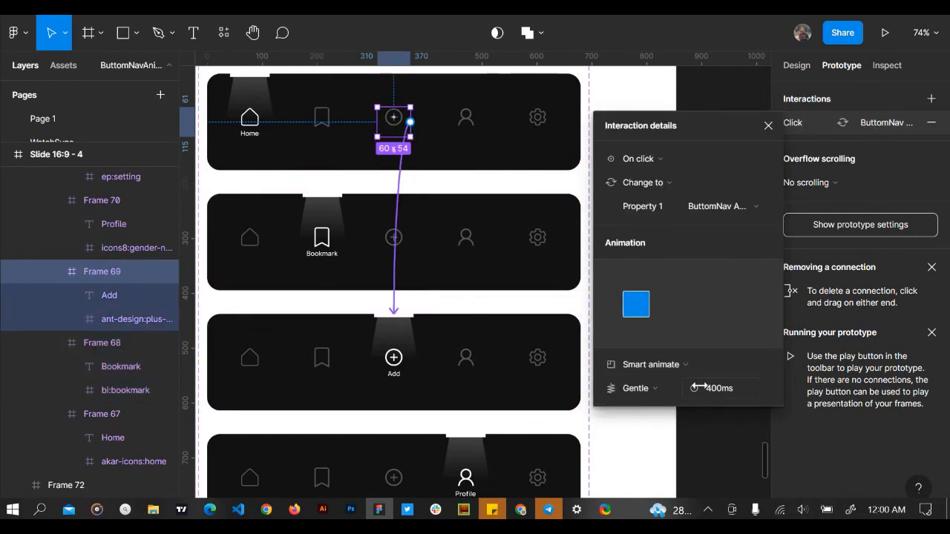
left_click(468, 130)
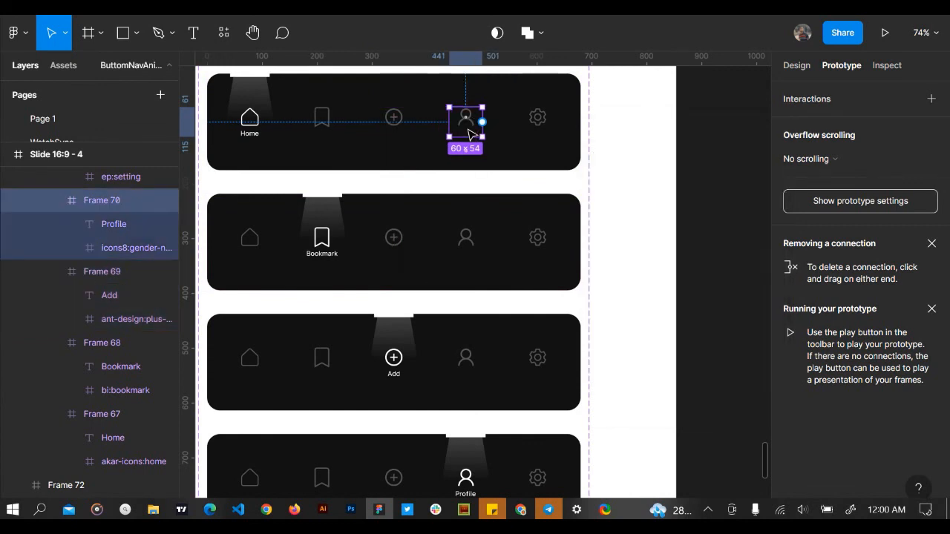
left_click_drag(482, 121, 417, 451)
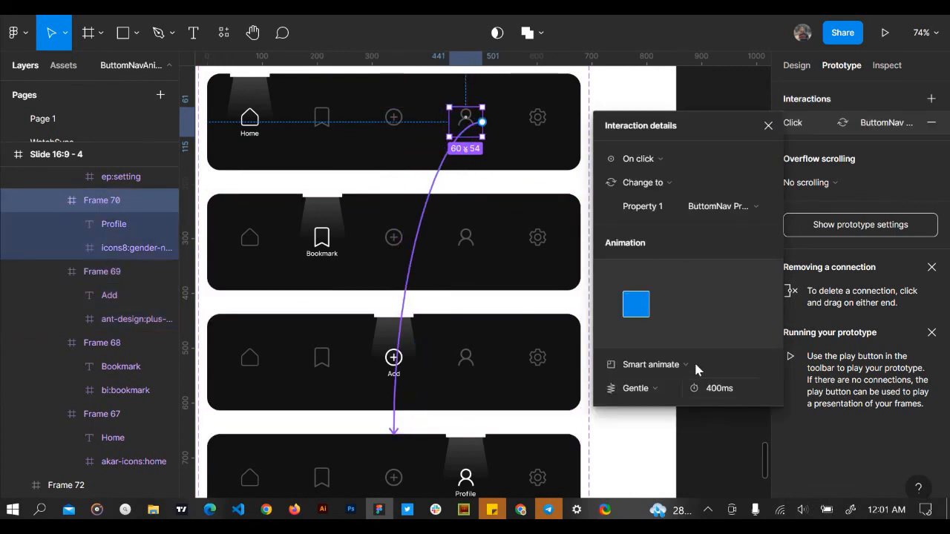
Connect the Settings icon in the ButtomNav Home variant to the ButtomNav Settings variant with an on-click Smart animate interaction
left_click(545, 133)
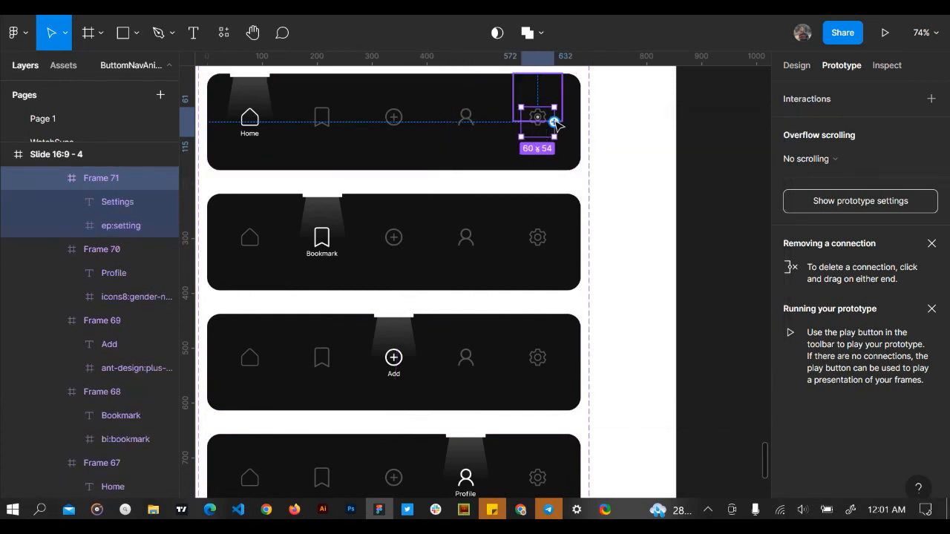
left_click_drag(553, 122, 443, 362)
scroll(446, 361, "up", 5)
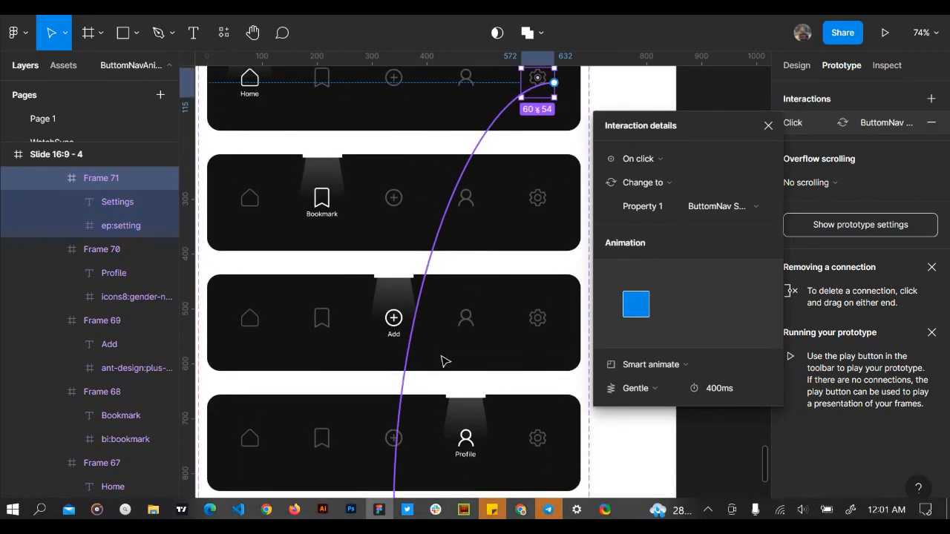
Connect the Home icon in the ButtomNav Bookmark variant back to the ButtomNav Home variant
left_click(237, 202)
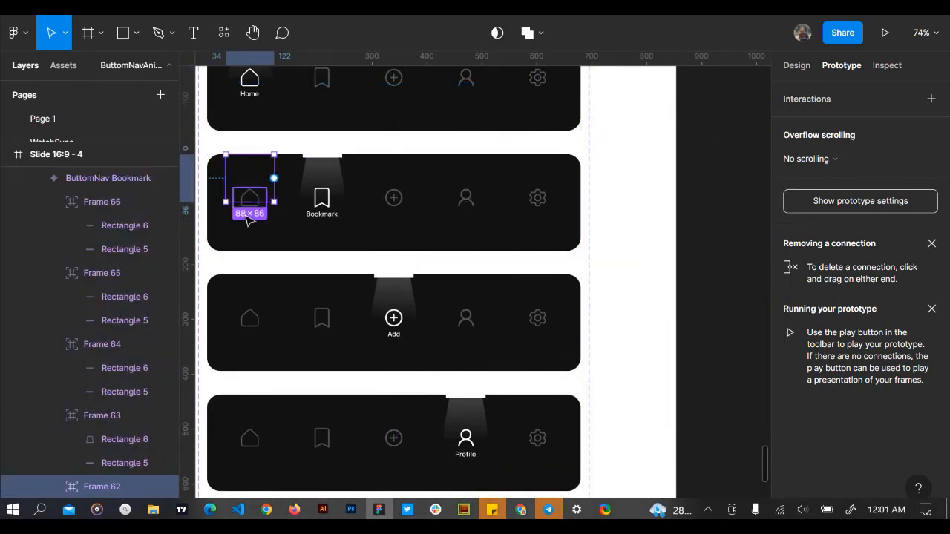
left_click(248, 219)
left_click_drag(266, 205, 322, 119)
Connect the Add, Profile and Settings icons in the ButtomNav Bookmark variant to their matching variants with on-click interactions
left_click(393, 214)
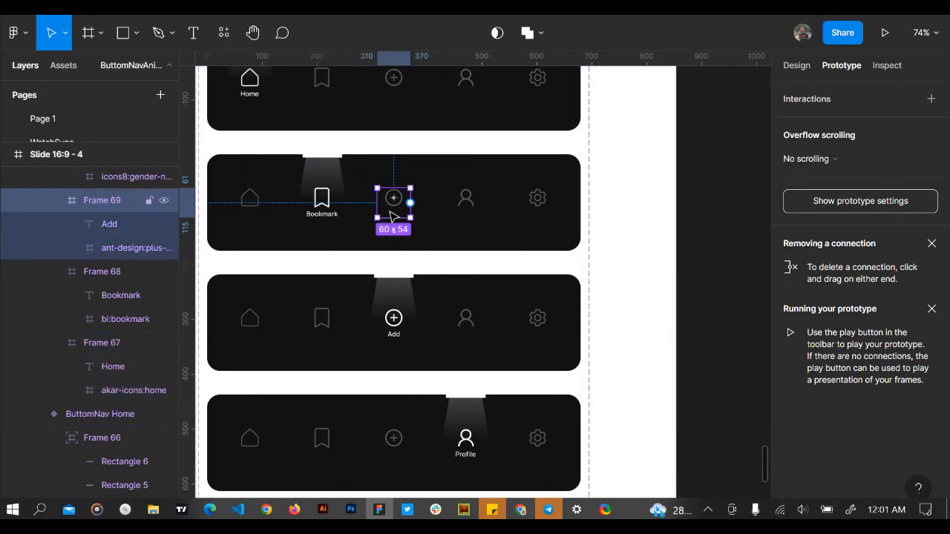
left_click_drag(411, 202, 415, 305)
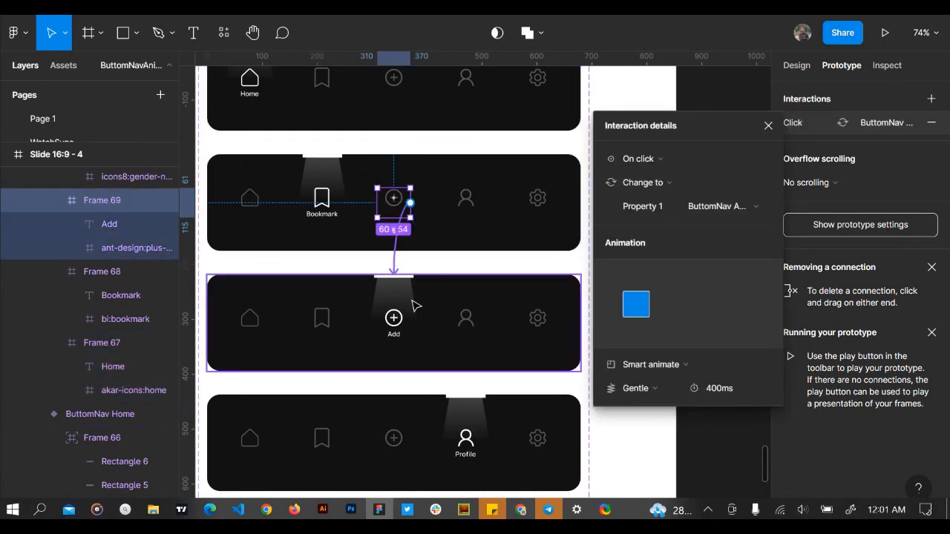
left_click(466, 201)
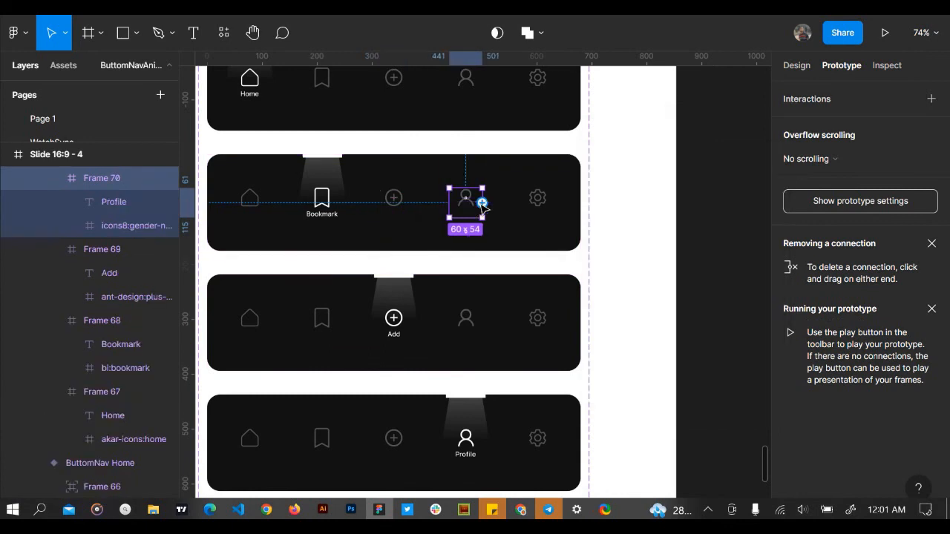
left_click_drag(482, 203, 392, 434)
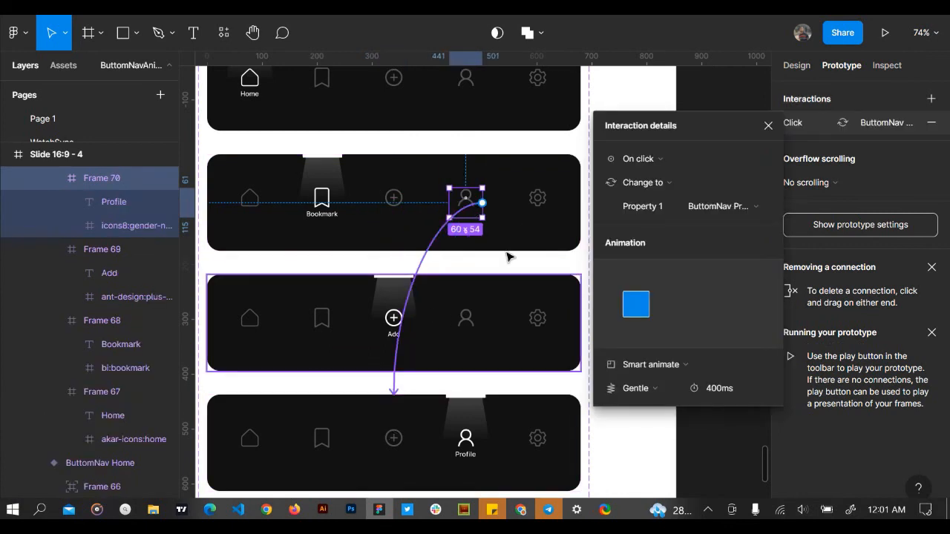
left_click(538, 201)
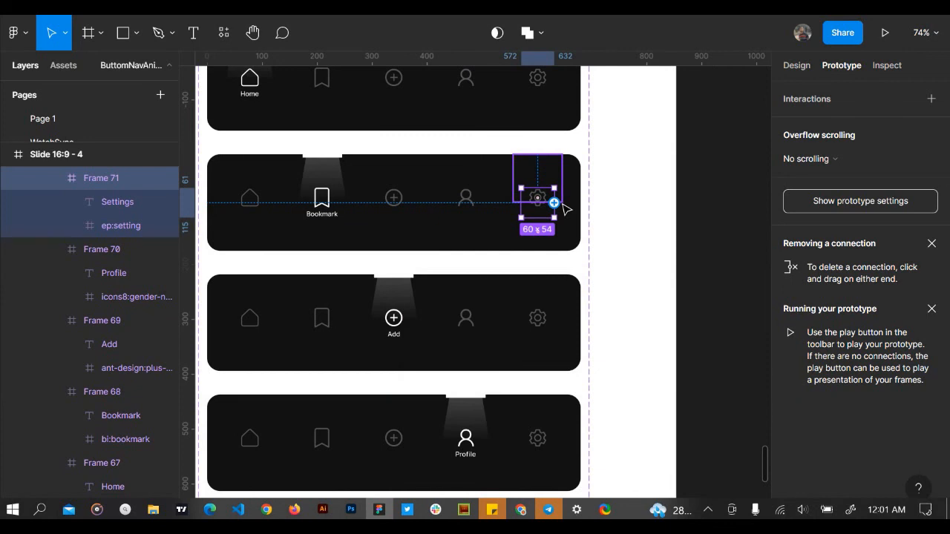
left_click_drag(555, 203, 476, 449)
left_click_drag(475, 496, 407, 343)
scroll(407, 343, "up", 5)
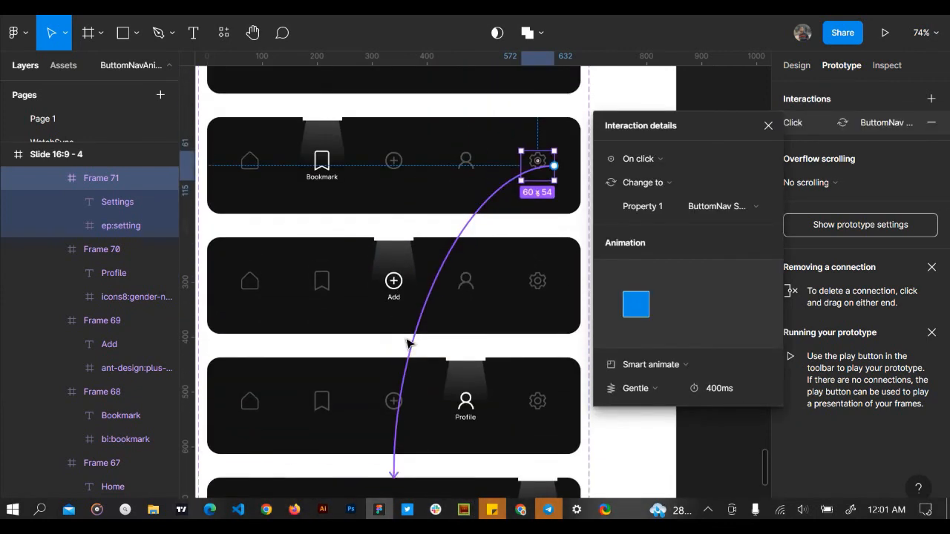
Connect the Home and Bookmark icons in the ButtomNav Add variant to the matching Home and Bookmark variants
scroll(334, 311, "left", 1)
left_click(285, 297)
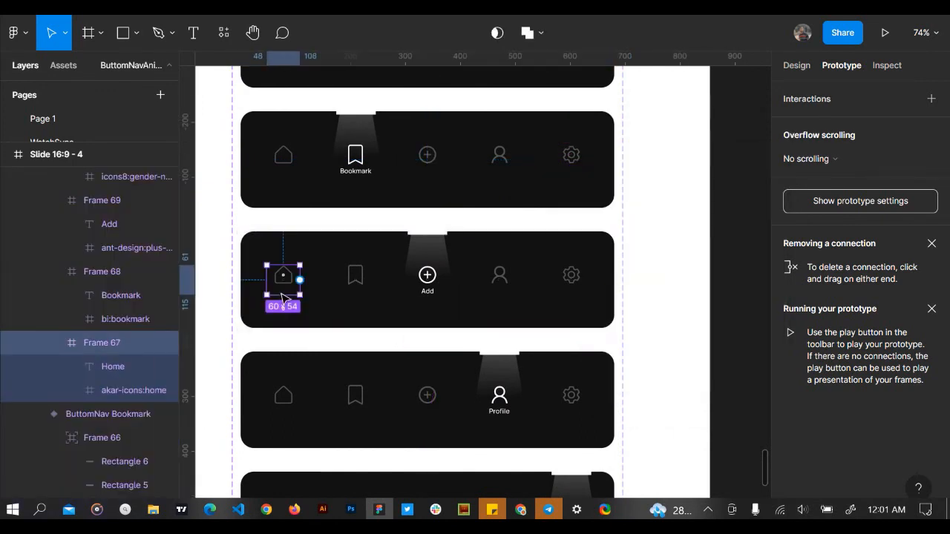
left_click_drag(300, 281, 384, 80)
scroll(382, 166, "up", 1)
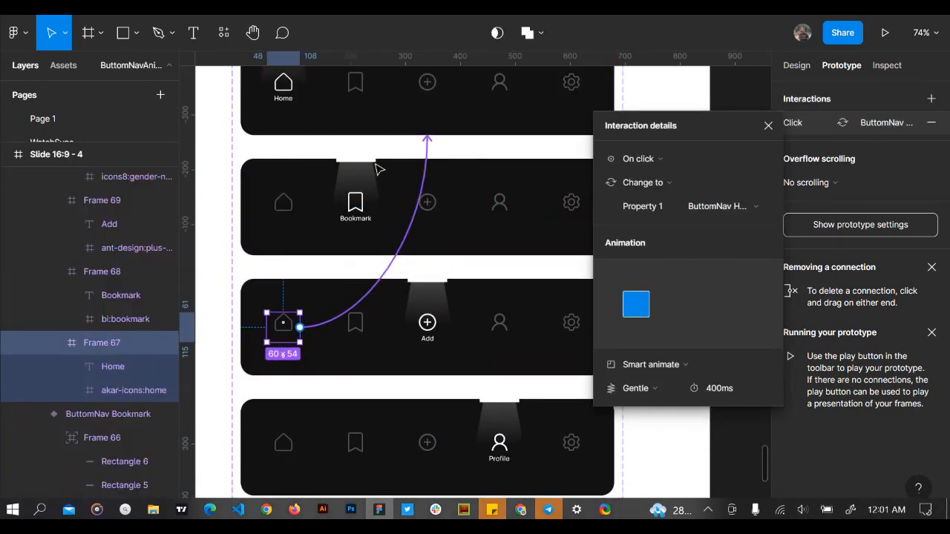
left_click(356, 335)
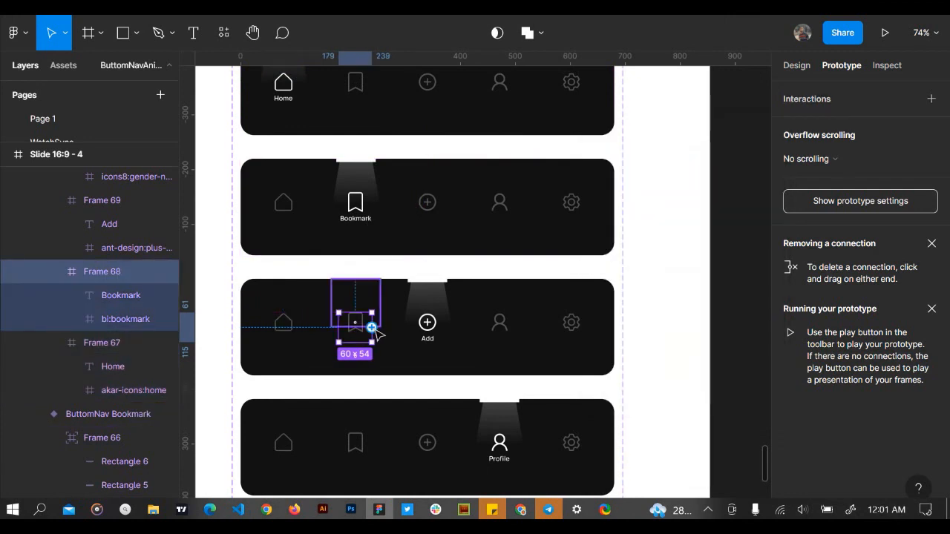
left_click_drag(371, 328, 428, 213)
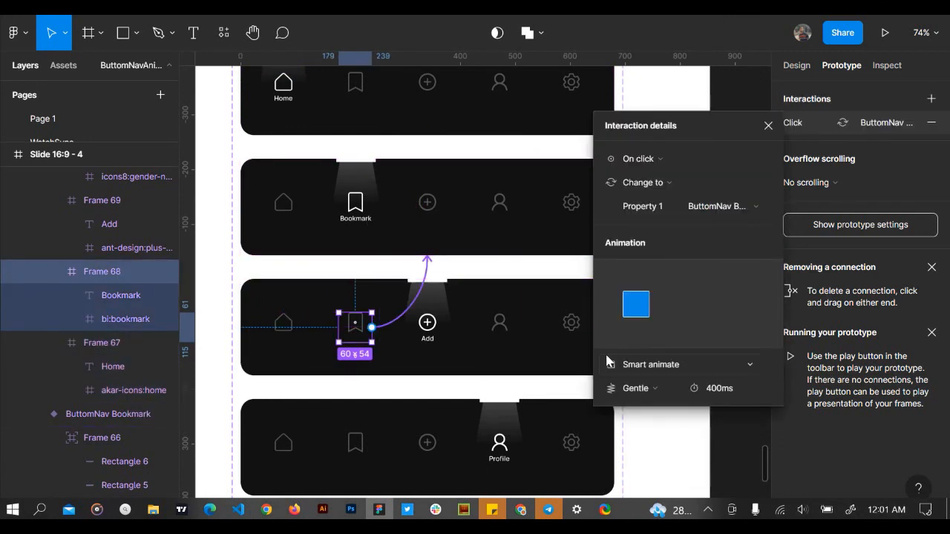
Connect the Profile and Settings icons in the ButtomNav Add variant to the matching Profile and Settings variants
left_click(499, 329)
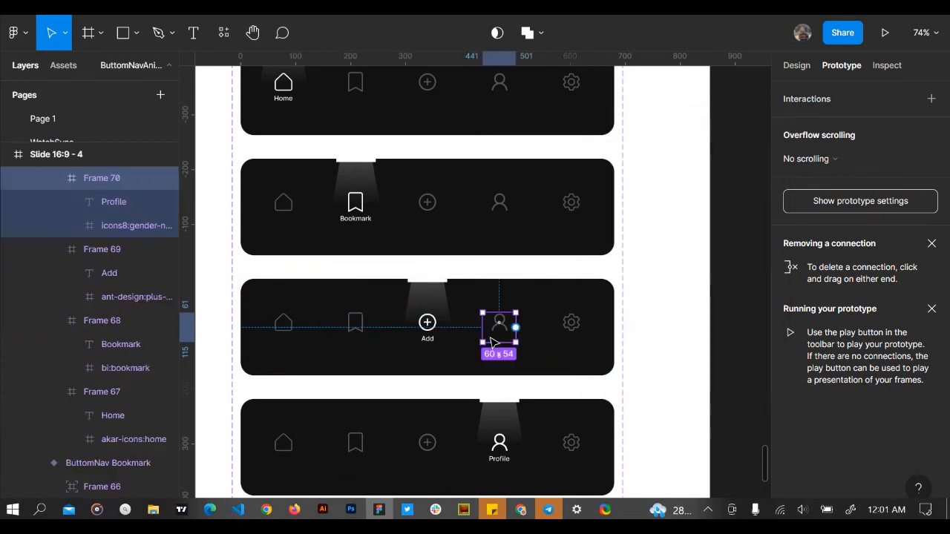
left_click_drag(516, 327, 478, 451)
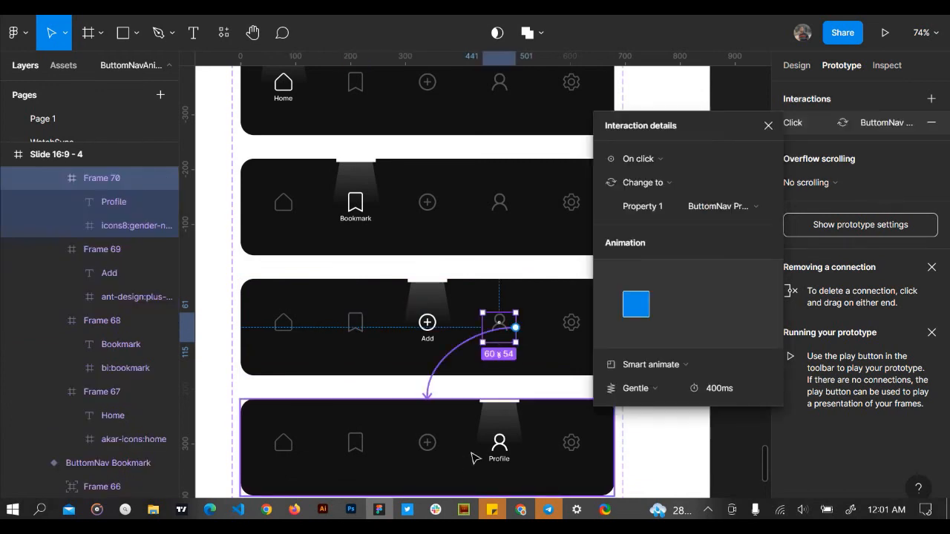
left_click(583, 334)
left_click_drag(587, 327, 365, 356)
scroll(261, 252, "up", 2)
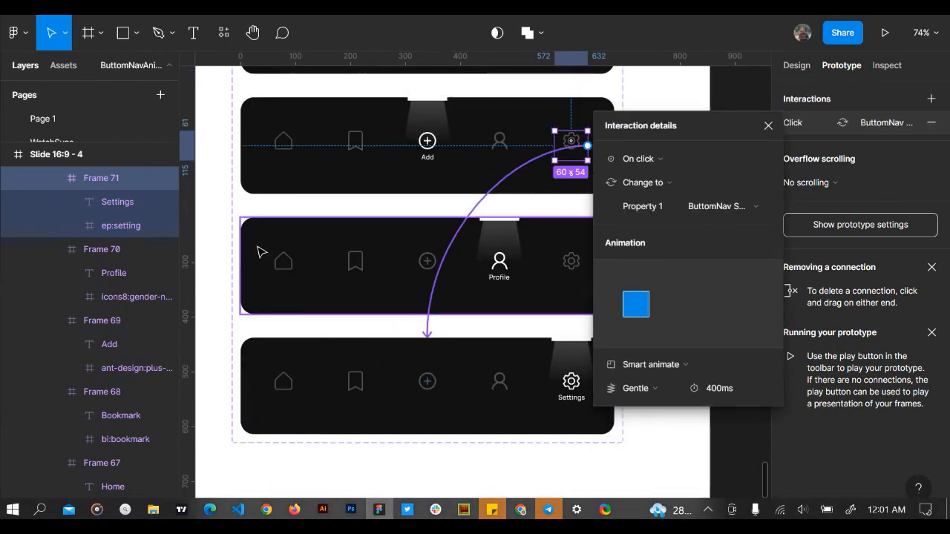
Connect the Home and Bookmark icons in the ButtomNav Profile variant to the matching Home and Bookmark variants
left_click(291, 280)
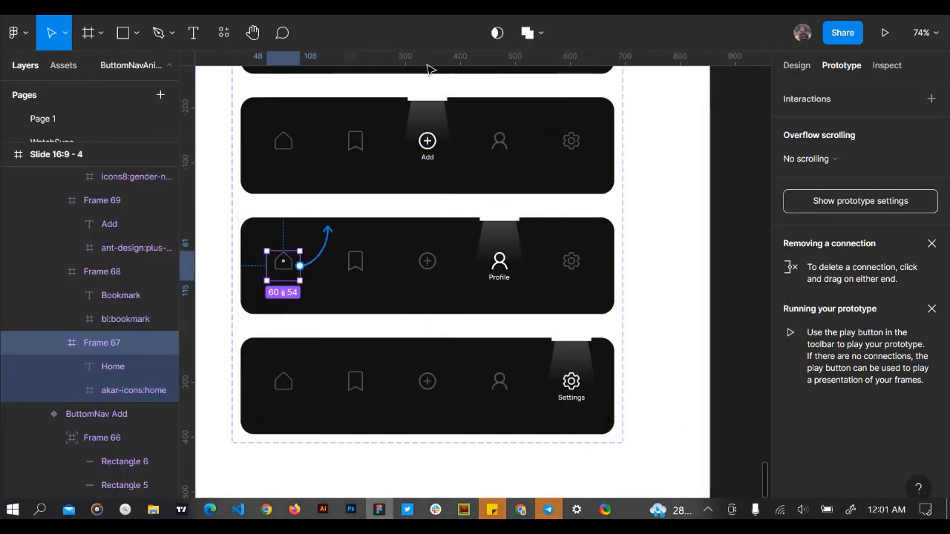
left_click_drag(427, 69, 428, 245)
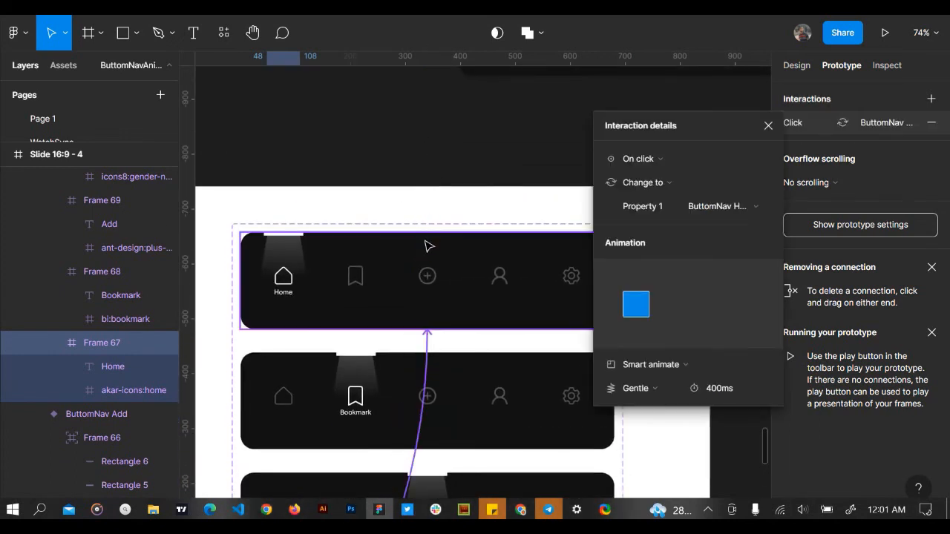
scroll(428, 245, "down", 5)
scroll(360, 297, "right", 1)
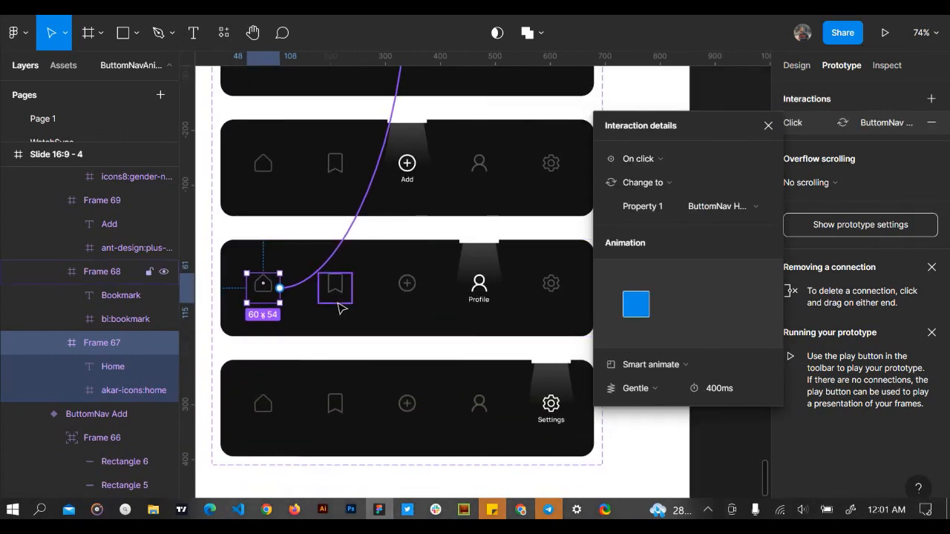
left_click(338, 303)
left_click_drag(351, 289, 470, 233)
scroll(400, 359, "down", 4)
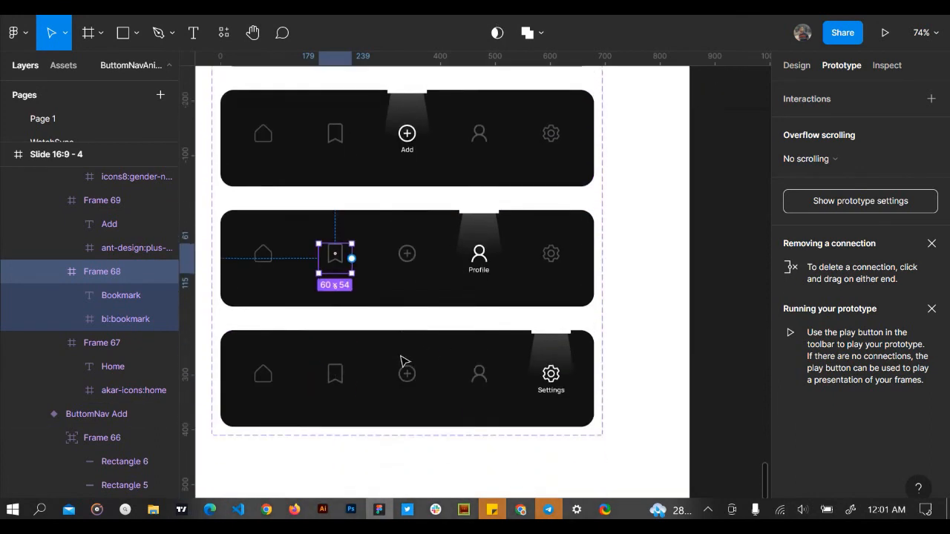
scroll(356, 342, "up", 2)
left_click_drag(352, 359, 441, 108)
Connect the Add and Settings icons in the ButtomNav Profile variant to the matching Add and Settings variants
left_click(421, 369)
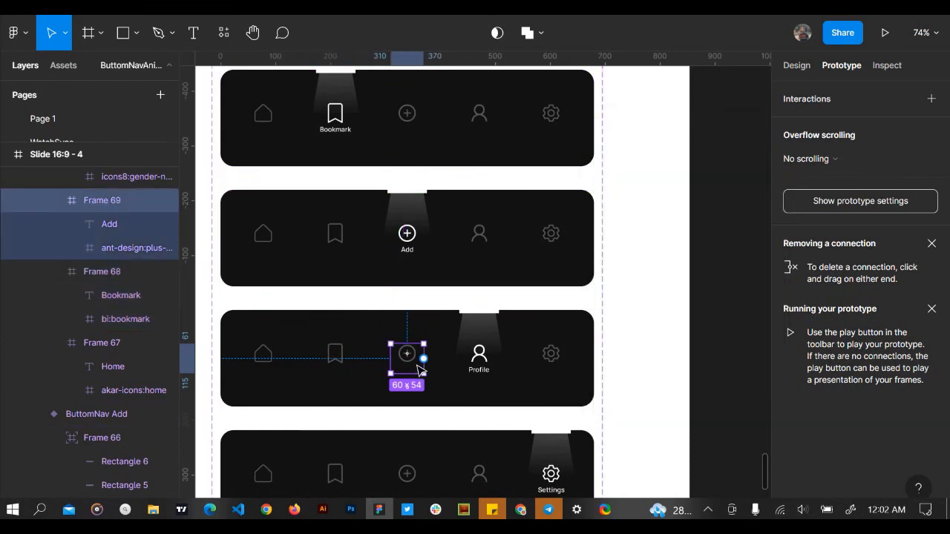
left_click_drag(424, 359, 487, 278)
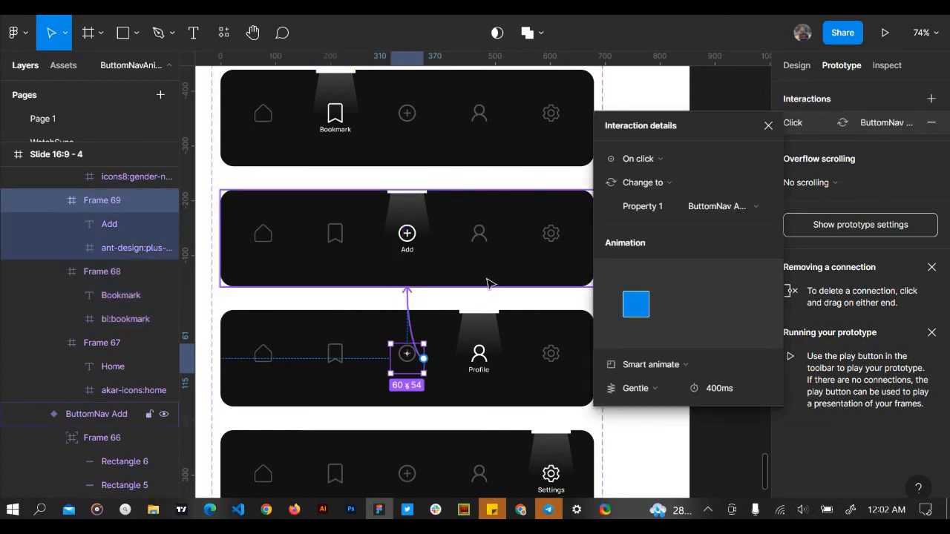
left_click(548, 377)
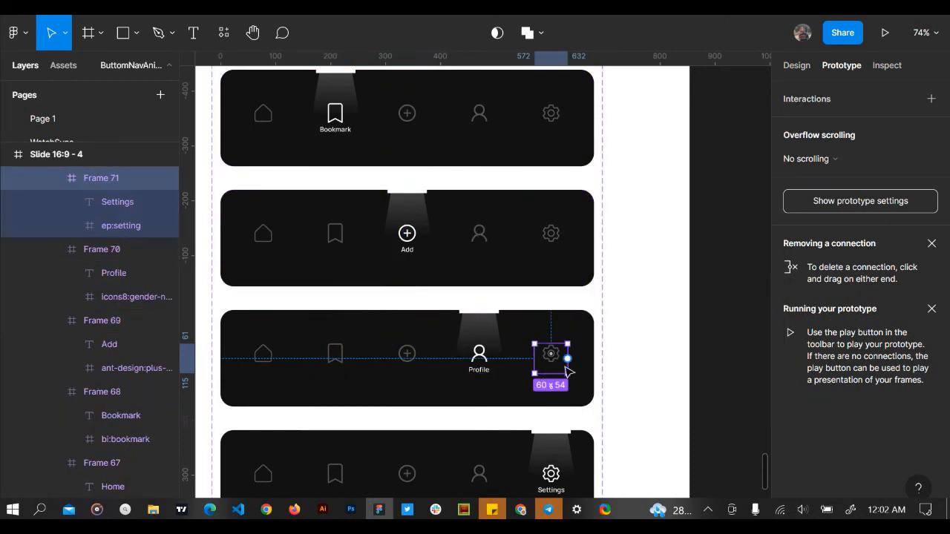
left_click_drag(568, 359, 500, 480)
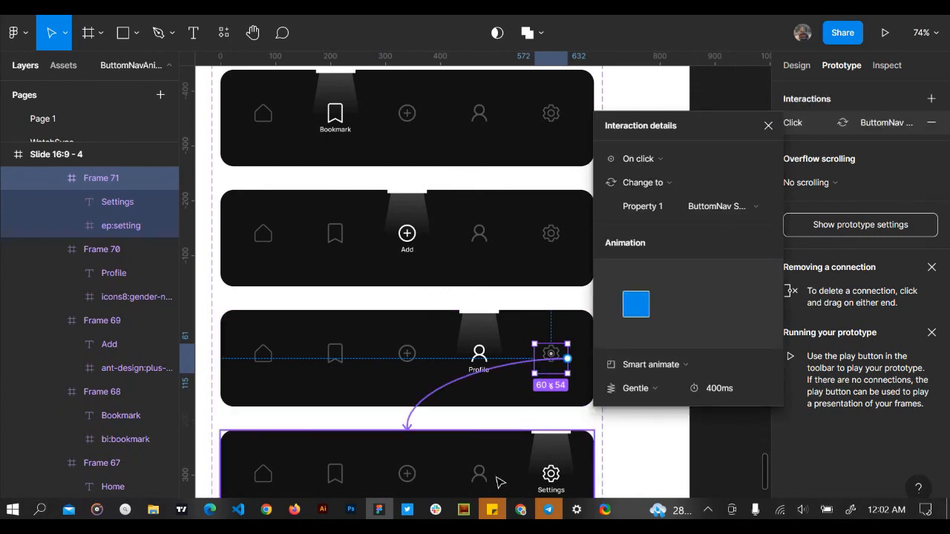
Check the Home icon's prototype connection in the ButtomNav Bookmark variant
scroll(314, 482, "down", 1)
left_click(259, 440)
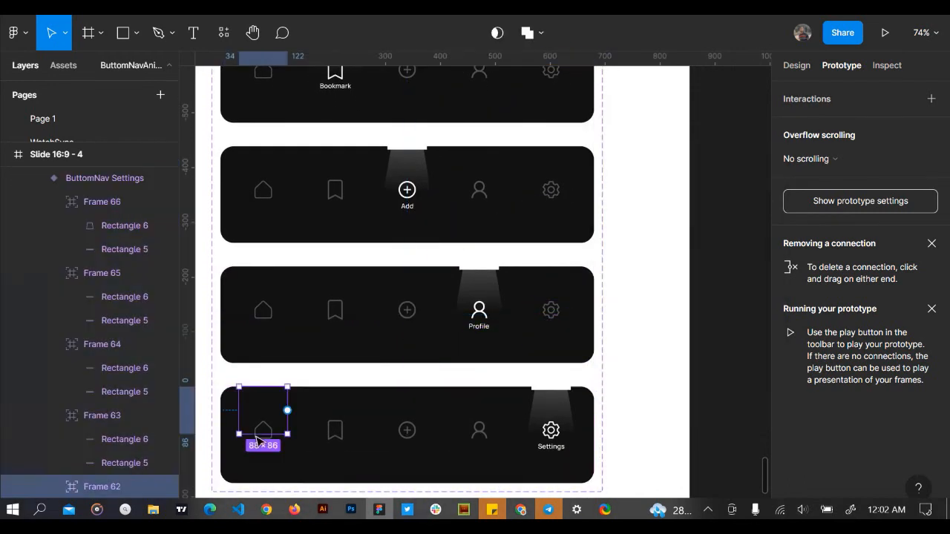
double_click(265, 441)
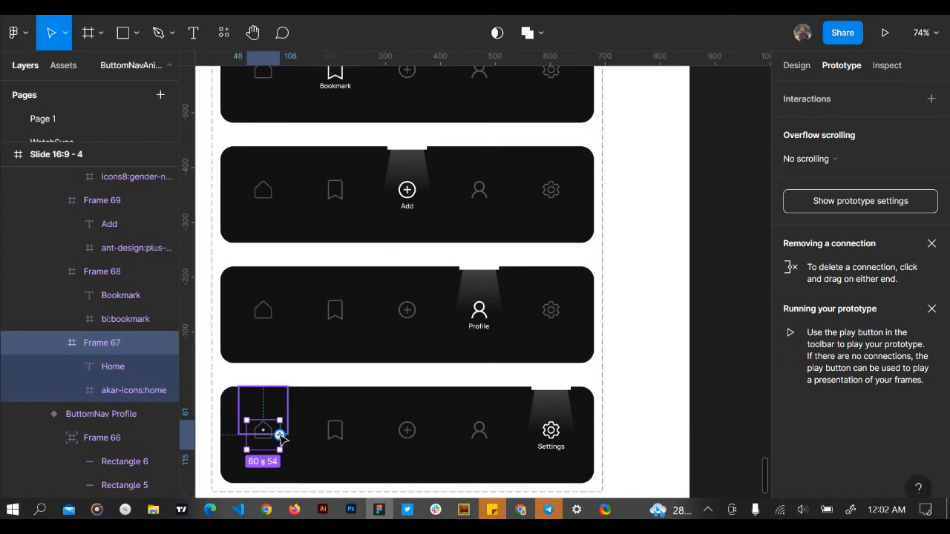
scroll(387, 364, "up", 5)
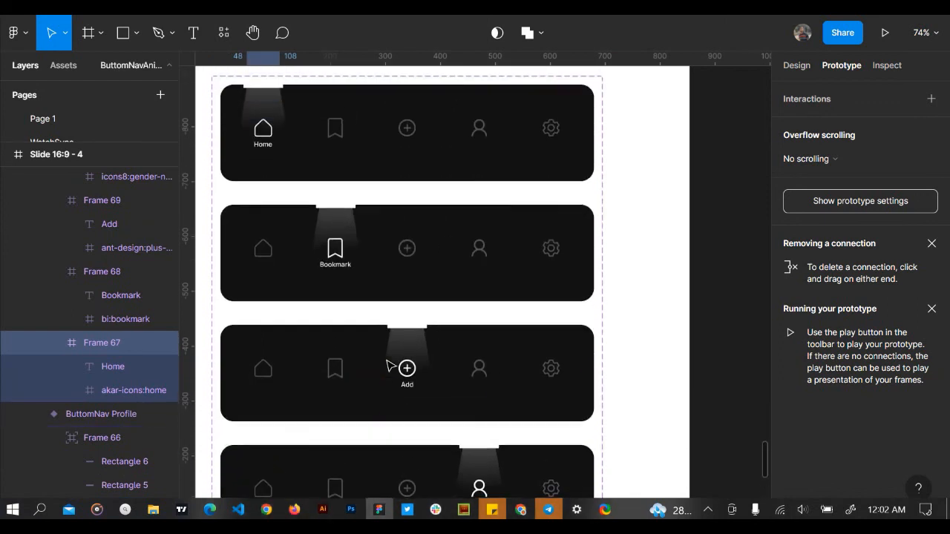
left_click(278, 272)
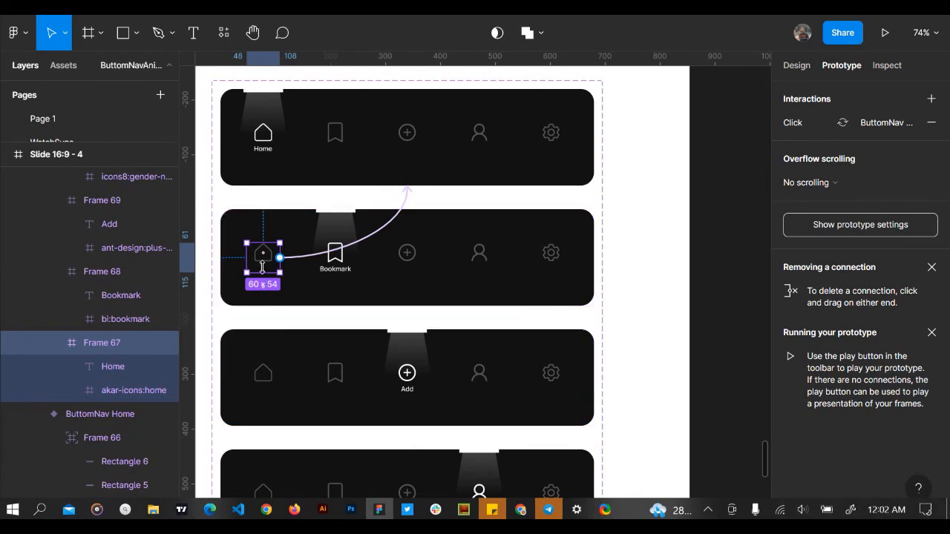
scroll(273, 395, "down", 4)
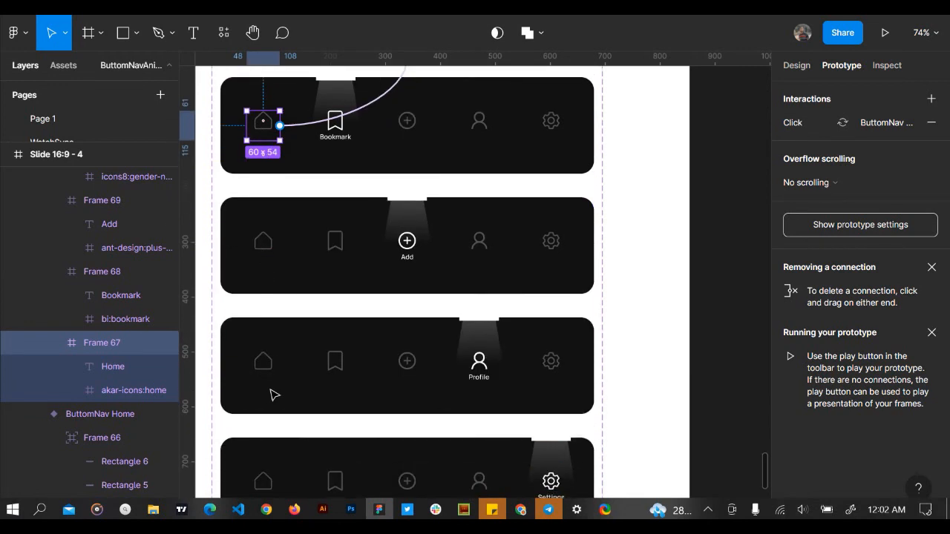
scroll(272, 393, "down", 6)
scroll(275, 371, "up", 2)
Connect the Home icon, Frame 67, in the ButtomNav Settings variant to the ButtomNav Home variant with an on-click interaction
left_click(263, 384)
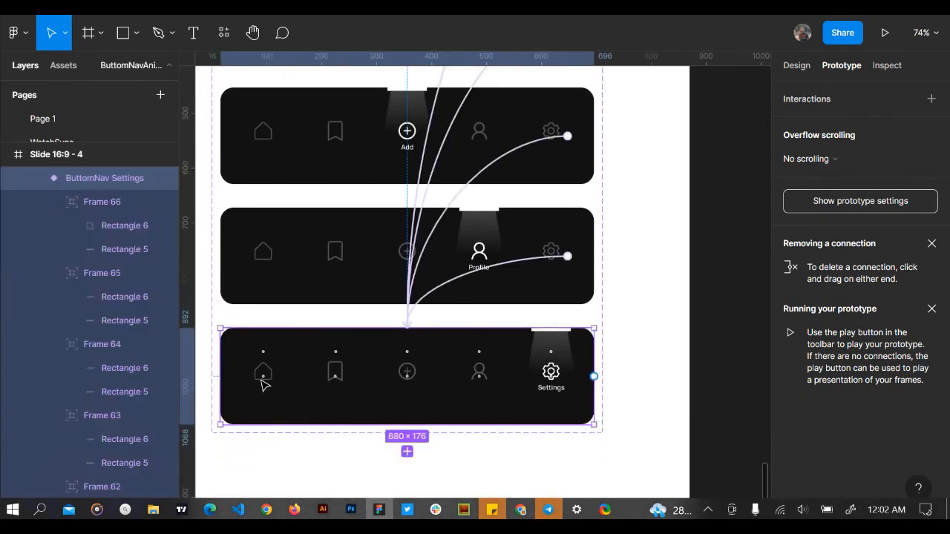
left_click(264, 384)
left_click_drag(279, 377, 425, 152)
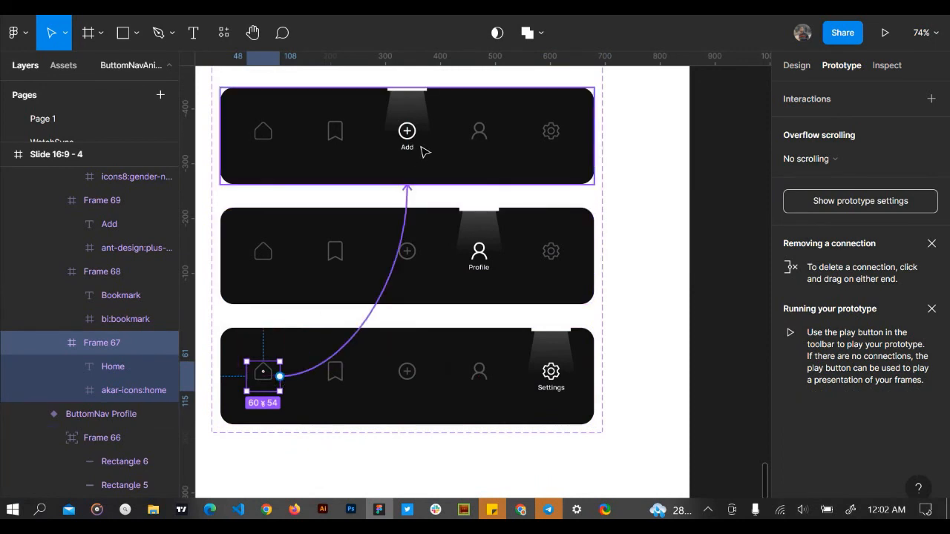
left_click_drag(413, 113, 386, 225)
scroll(386, 225, "down", 4)
scroll(340, 270, "up", 2)
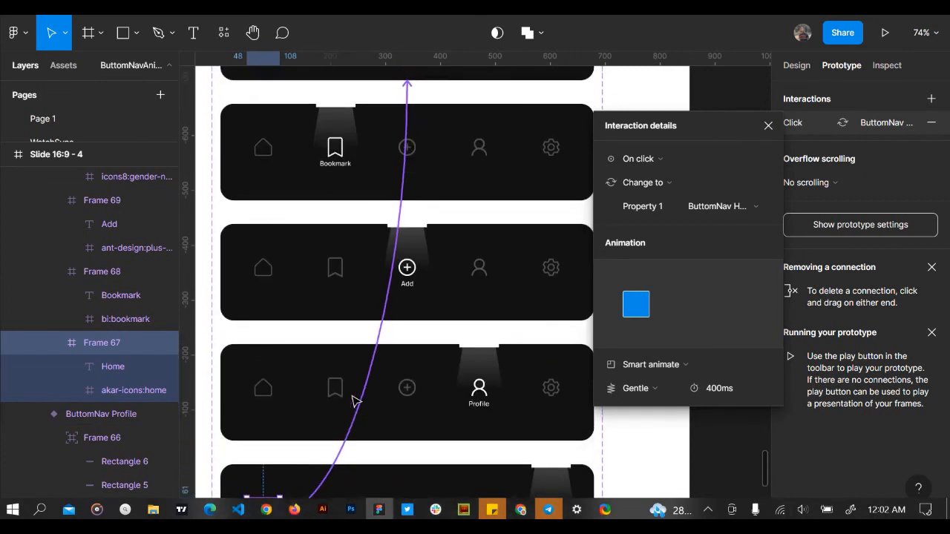
Check the Bookmark icon's prototype connections in the ButtomNav Add and ButtomNav Profile variants
left_click(337, 325)
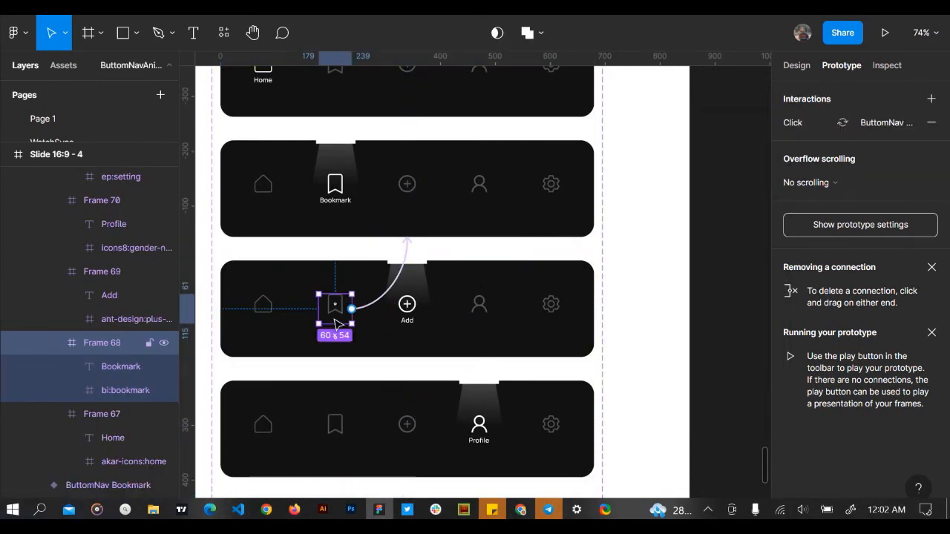
left_click(331, 446)
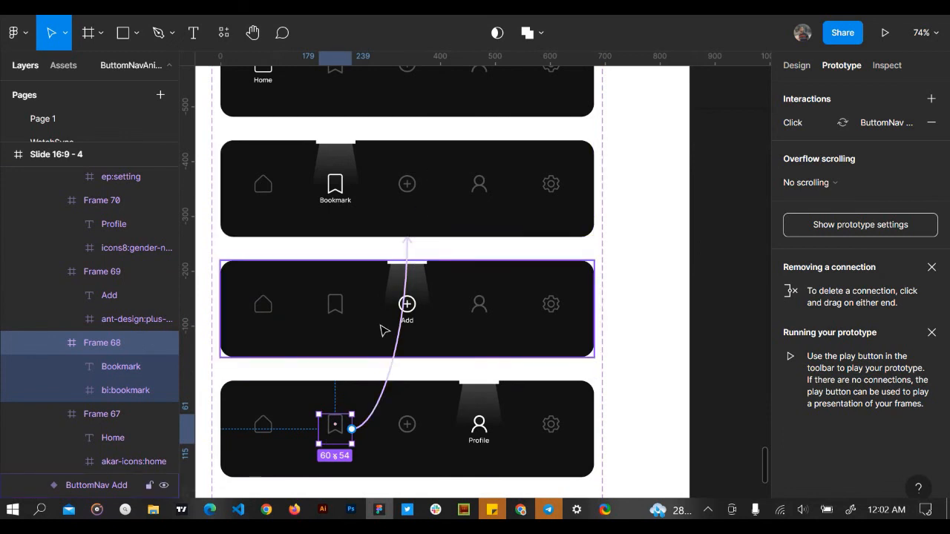
scroll(386, 329, "down", 5)
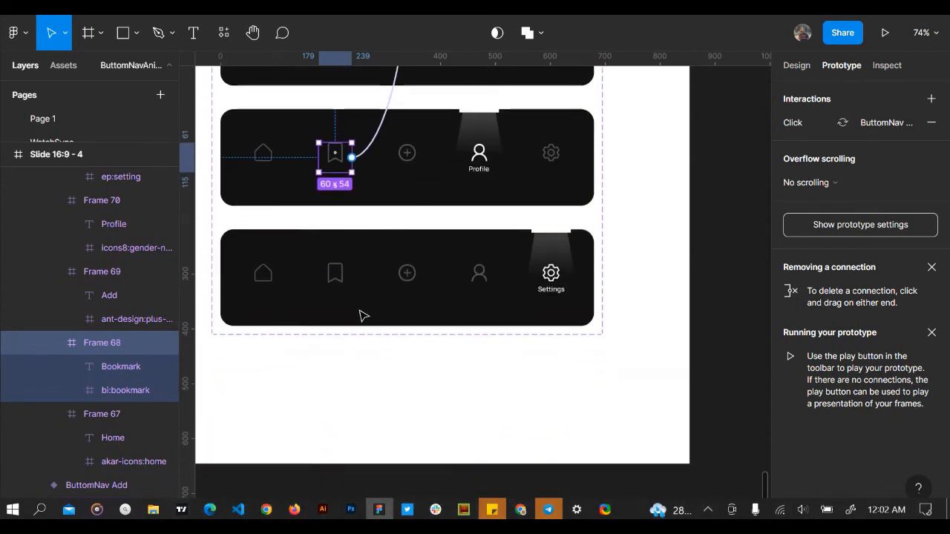
Replace the Bookmark icon in the ButtomNav Settings variant with the copied Bookmark icon linked to the ButtomNav Bookmark variant
left_click(333, 289)
right_click(333, 290)
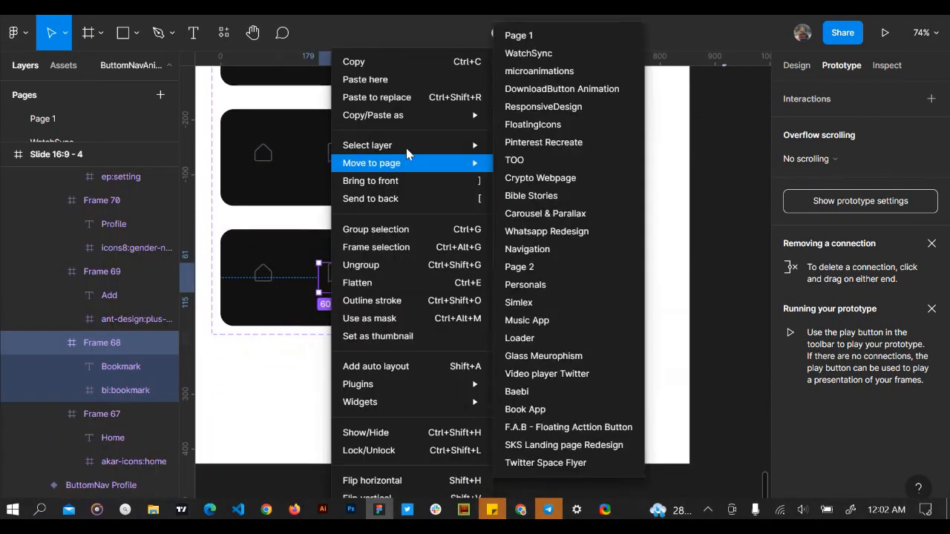
left_click(386, 96)
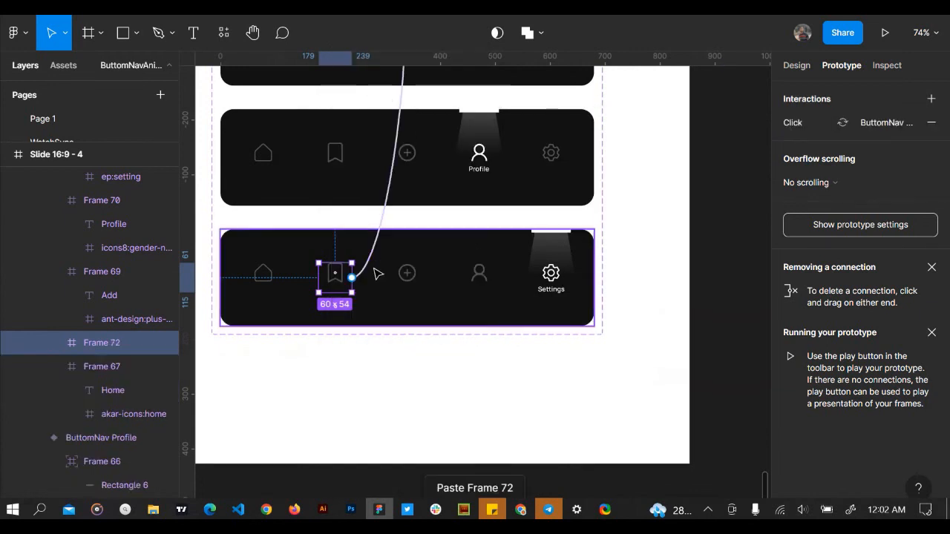
Copy the linked Add icon from the ButtomNav Profile variant and use it to replace the Add icon in the ButtomNav Settings variant
scroll(378, 271, "up", 4)
scroll(403, 224, "down", 1)
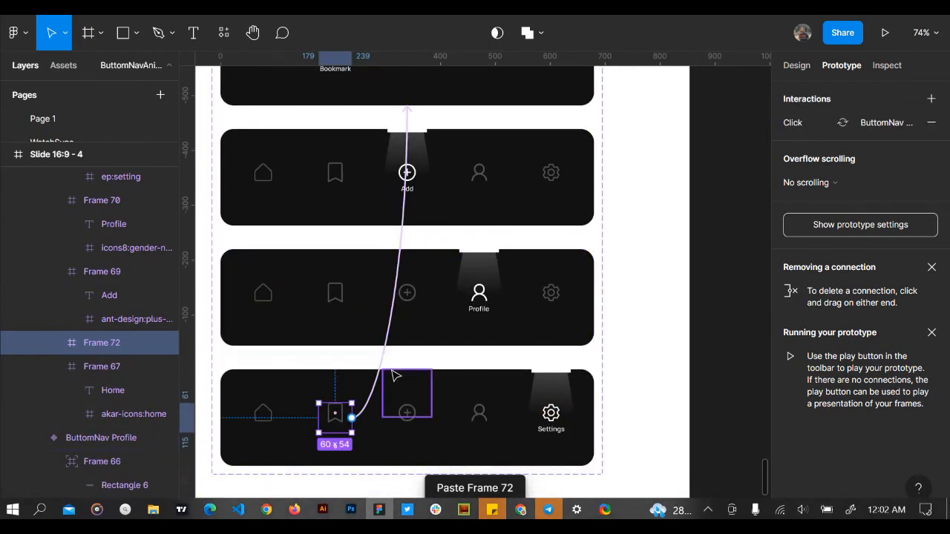
left_click(409, 306)
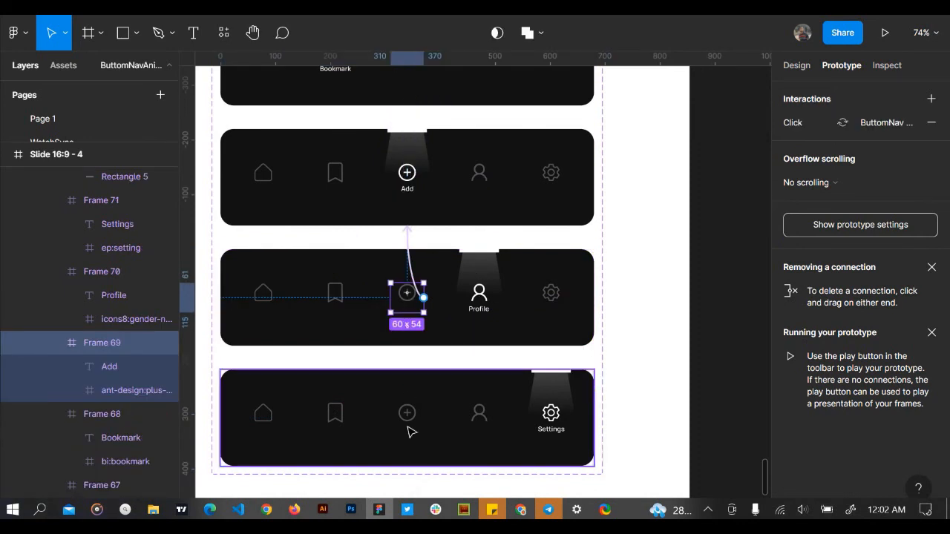
left_click(410, 432)
right_click(411, 432)
mouse_move(458, 113)
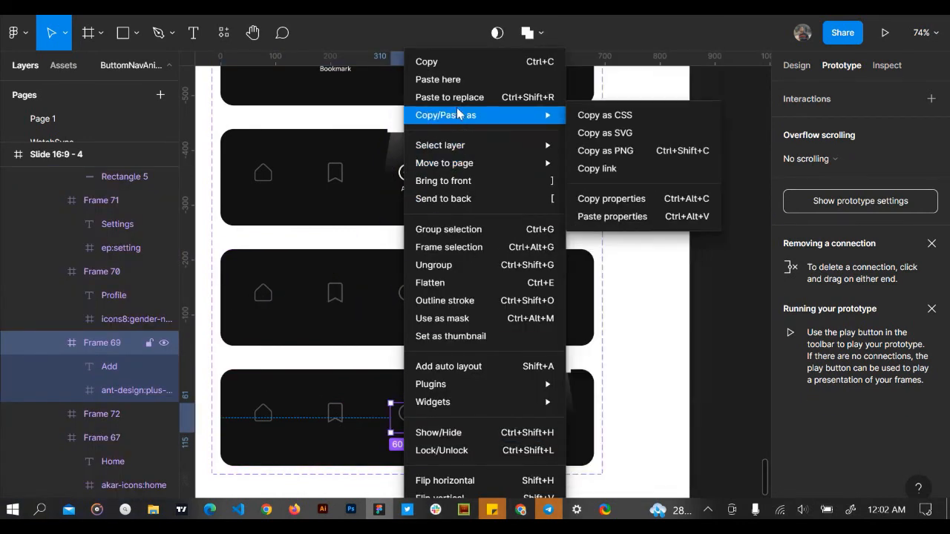
left_click(445, 97)
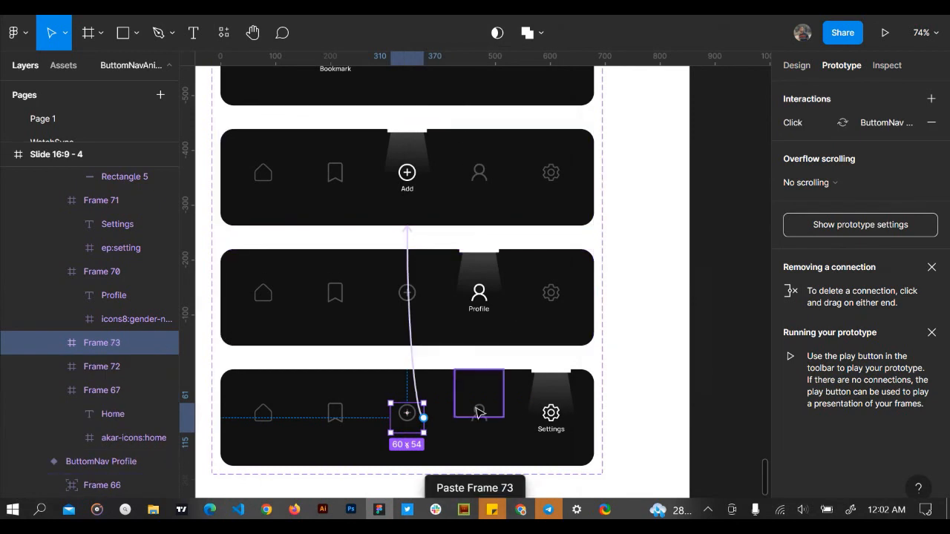
Copy the linked Profile icon from the ButtomNav Add variant and use it to replace the Profile icon in the ButtomNav Settings variant
left_click(483, 182)
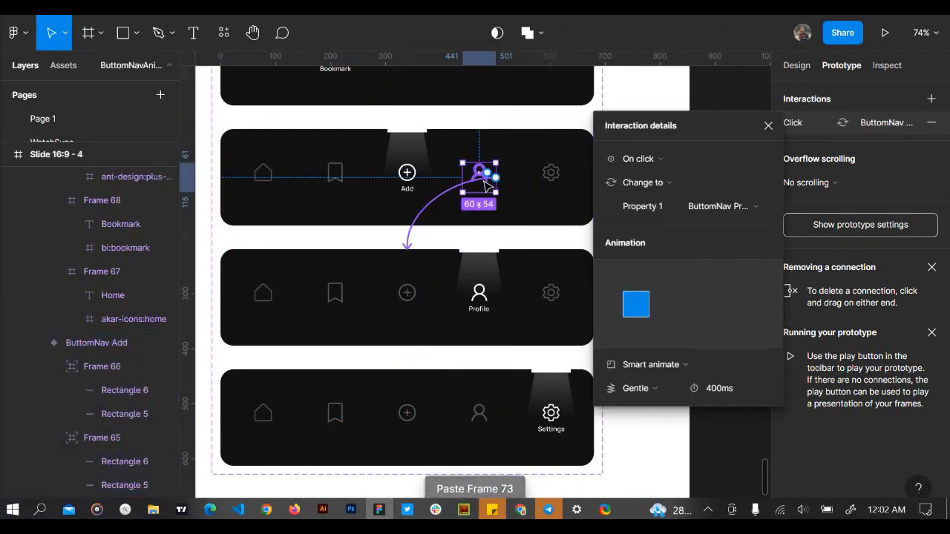
left_click(478, 437)
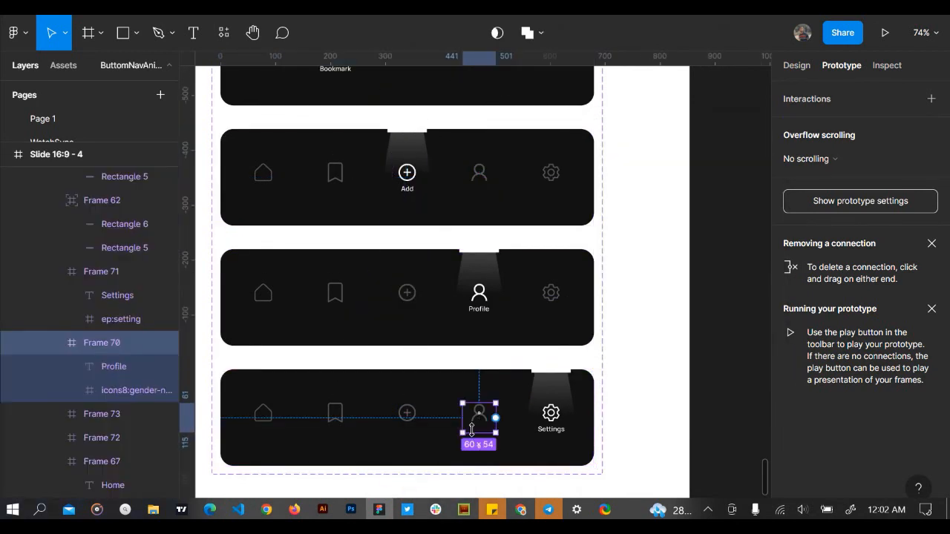
right_click(470, 438)
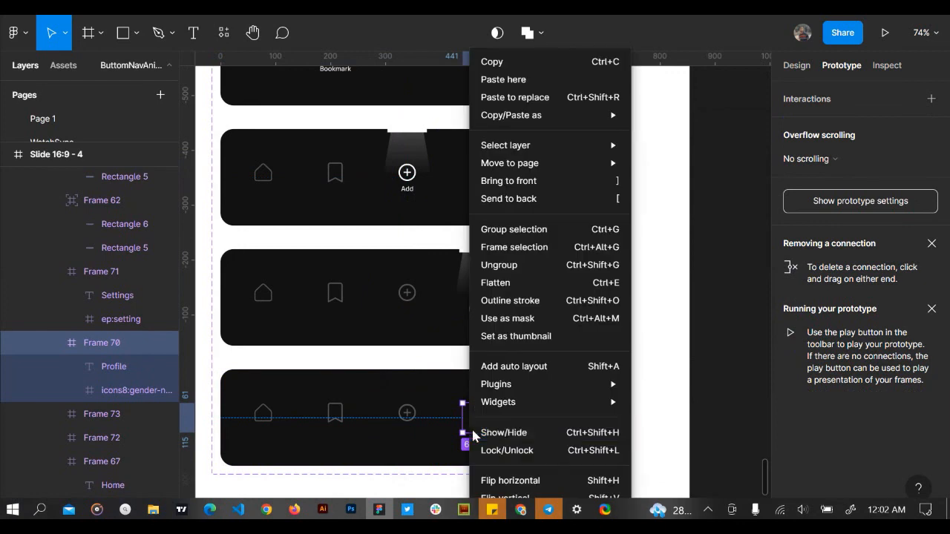
left_click(550, 100)
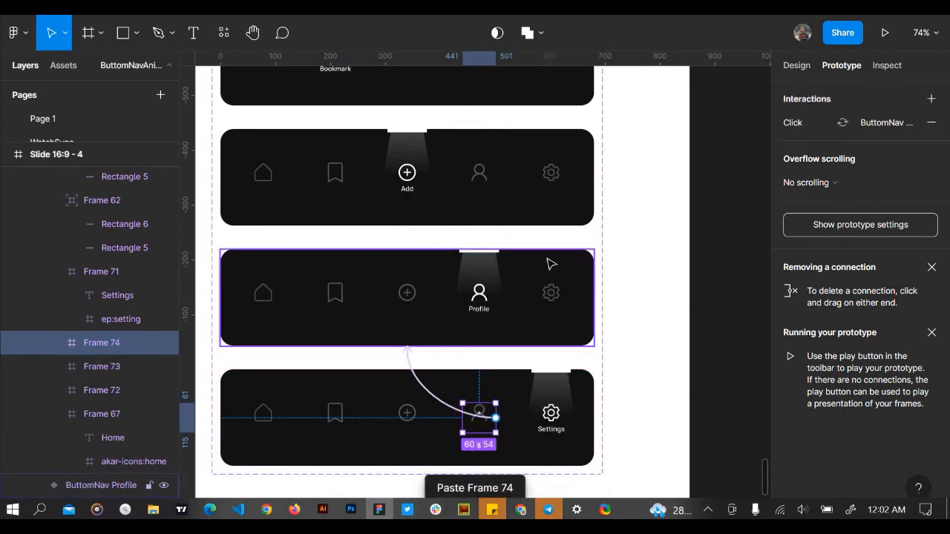
Check the prototype connections across all five variants of the Component 11 set
left_click(601, 232)
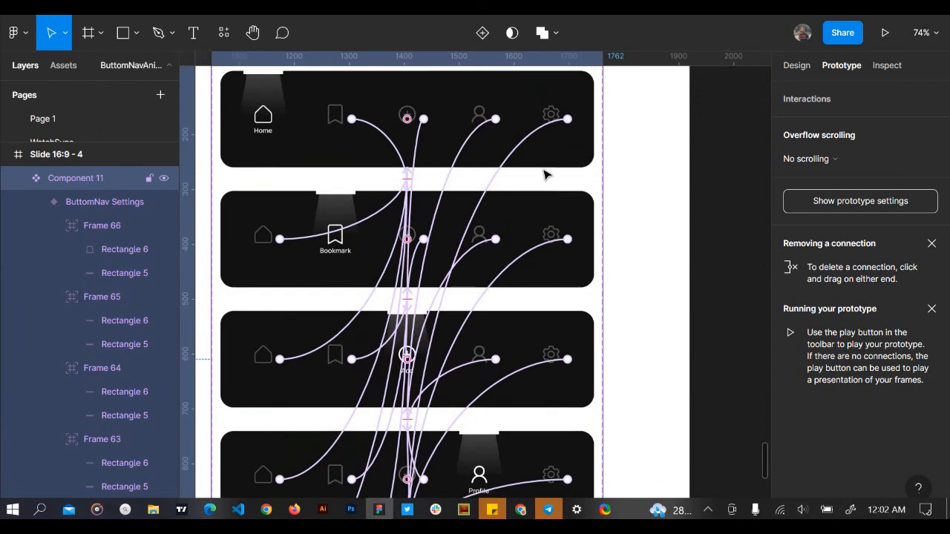
key("shift+2")
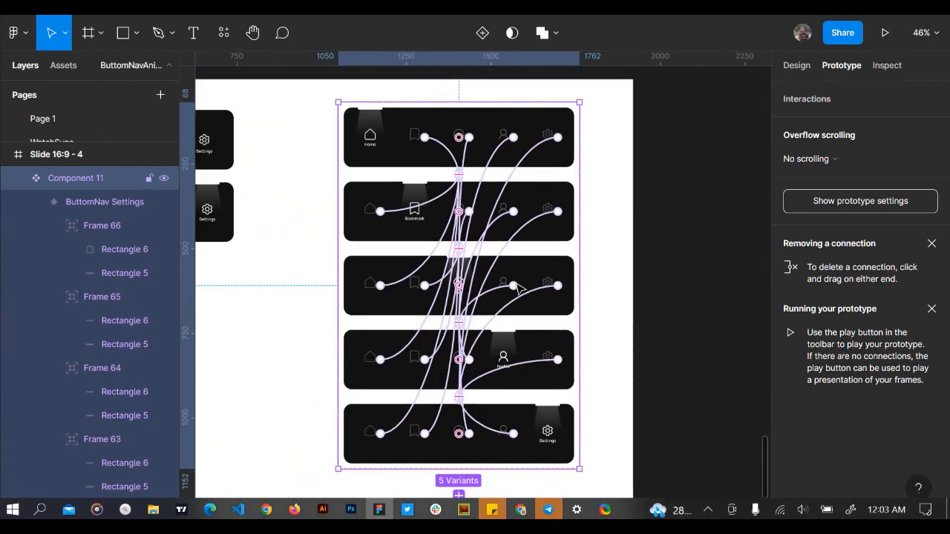
scroll(517, 289, "left", 2)
left_click(371, 365)
scroll(371, 364, "left", 3)
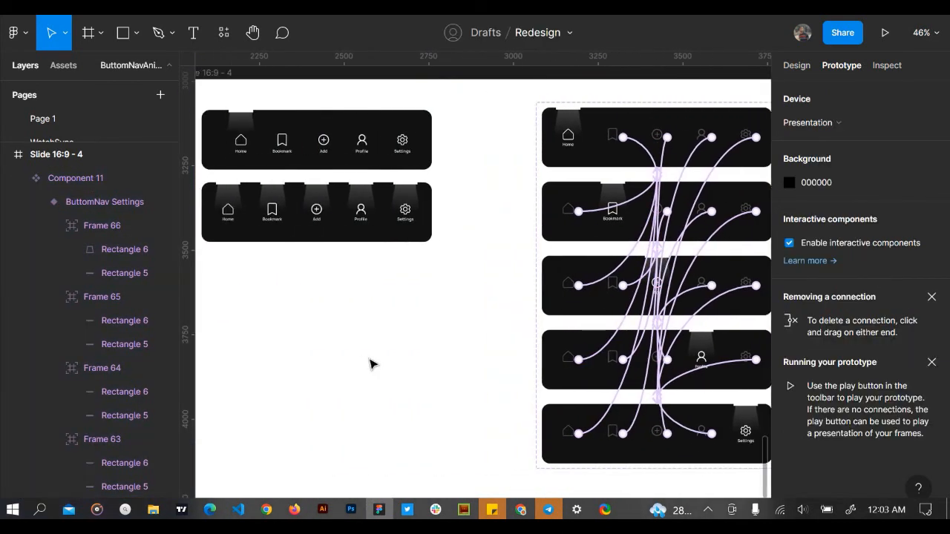
scroll(371, 364, "left", 3)
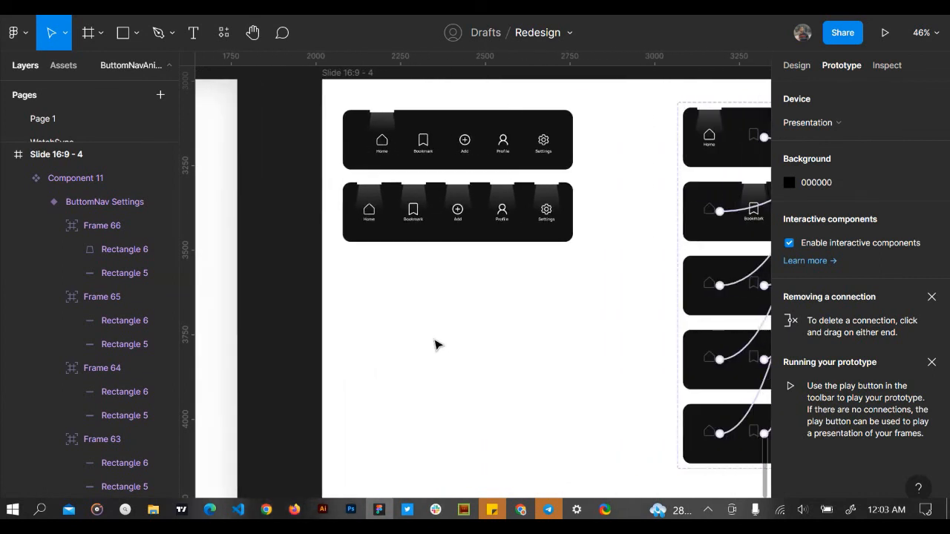
Place an instance of the local component from ButtomNavAnimation / Slide 16:9 - 4 below the two original bars, at about X 68, Y 716
scroll(441, 327, "right", 2)
left_click(63, 66)
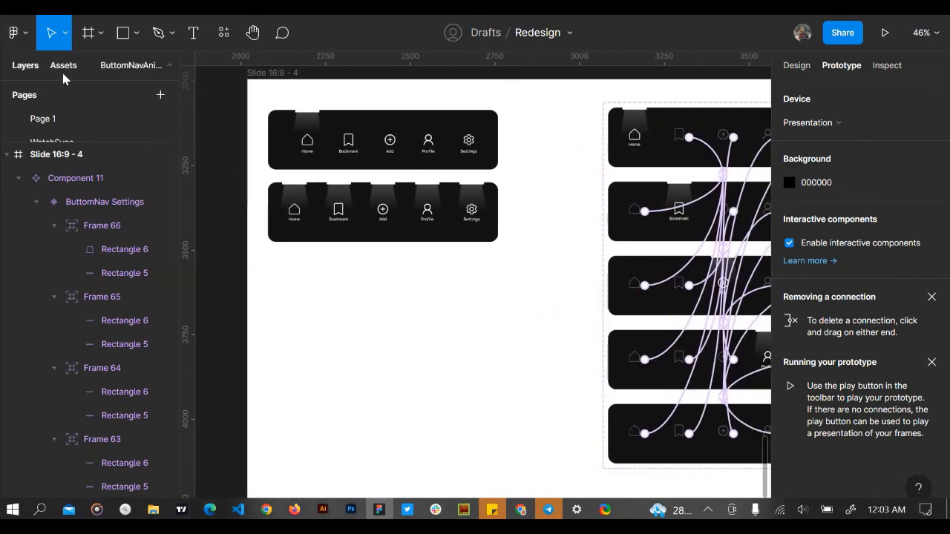
left_click(605, 175)
left_click(33, 238)
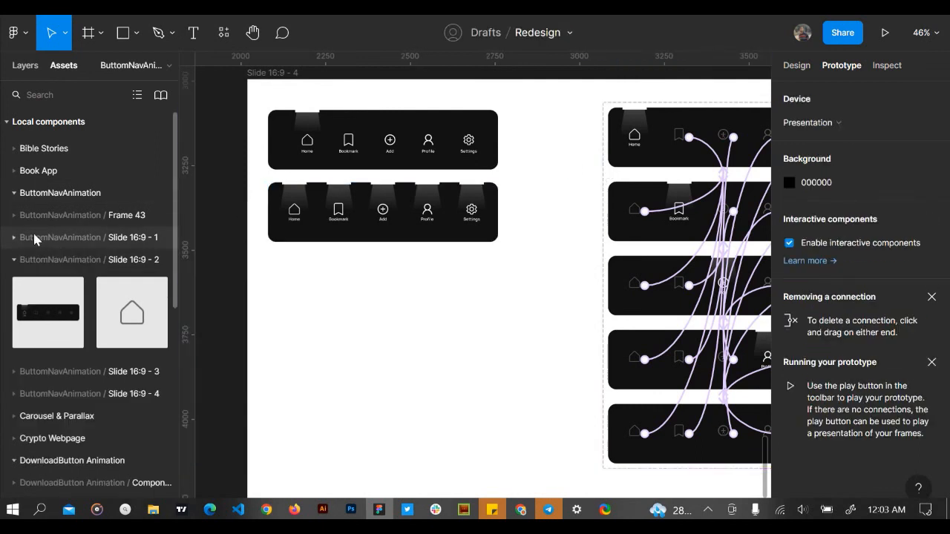
left_click(26, 268)
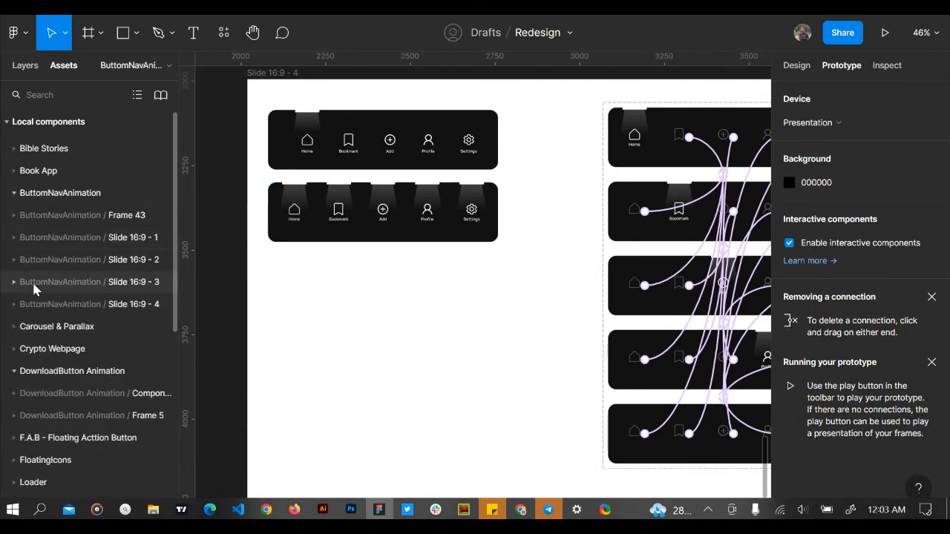
left_click(26, 305)
scroll(26, 311, "down", 1)
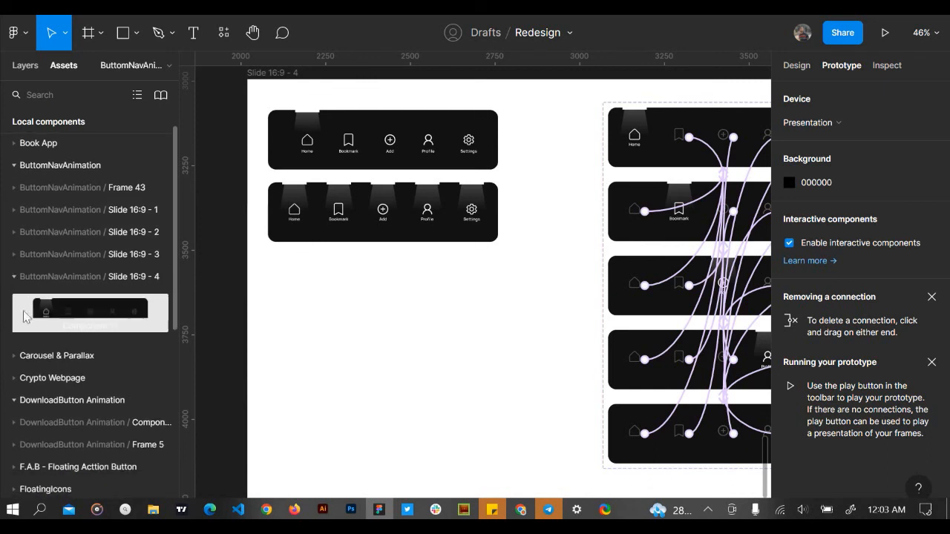
left_click(626, 157)
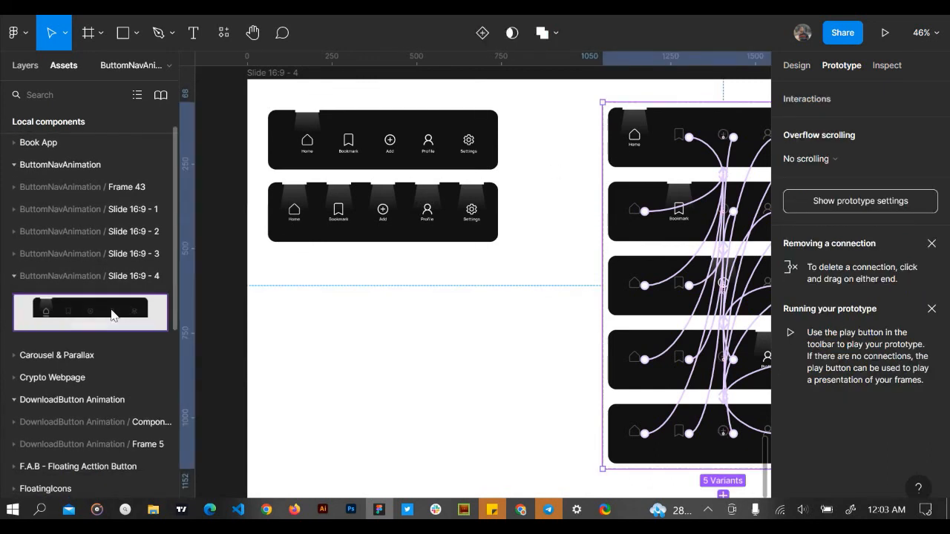
left_click_drag(331, 320, 384, 304)
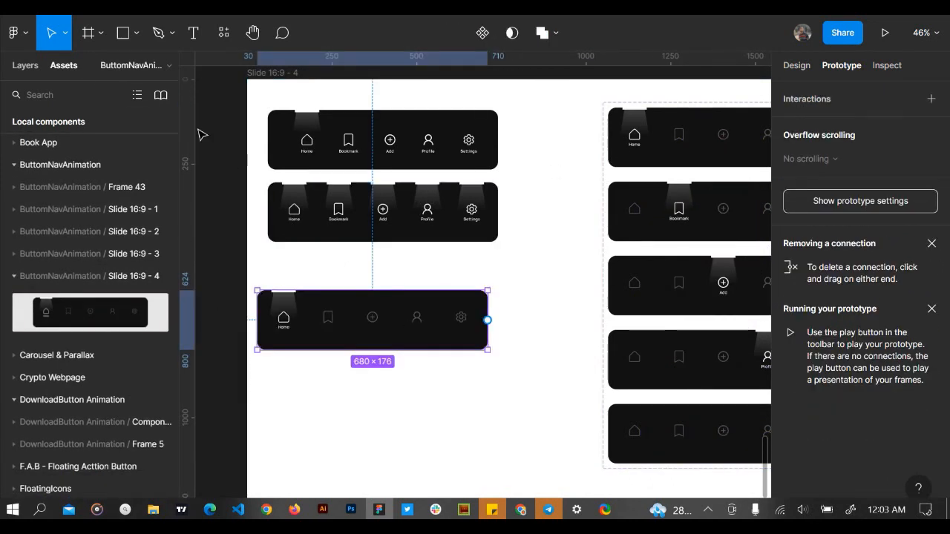
left_click(29, 72)
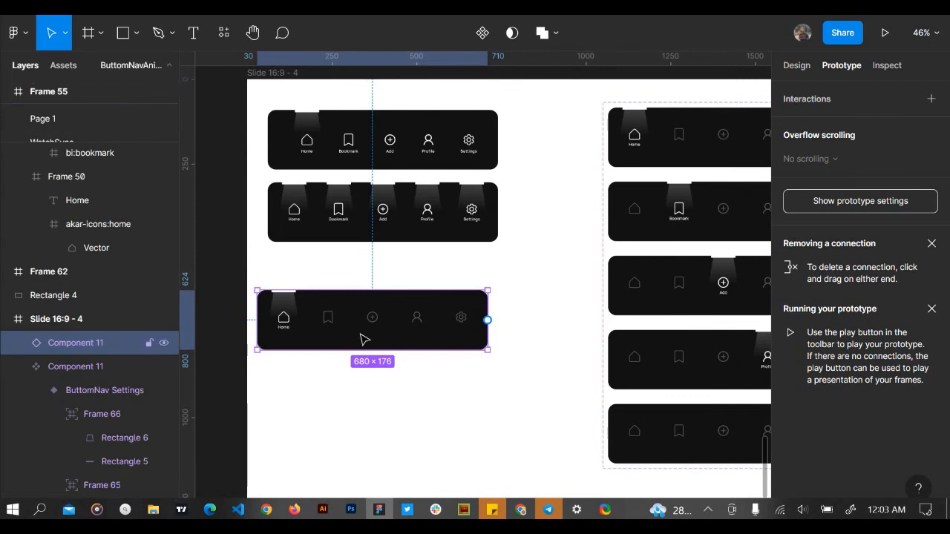
left_click_drag(364, 335, 373, 372)
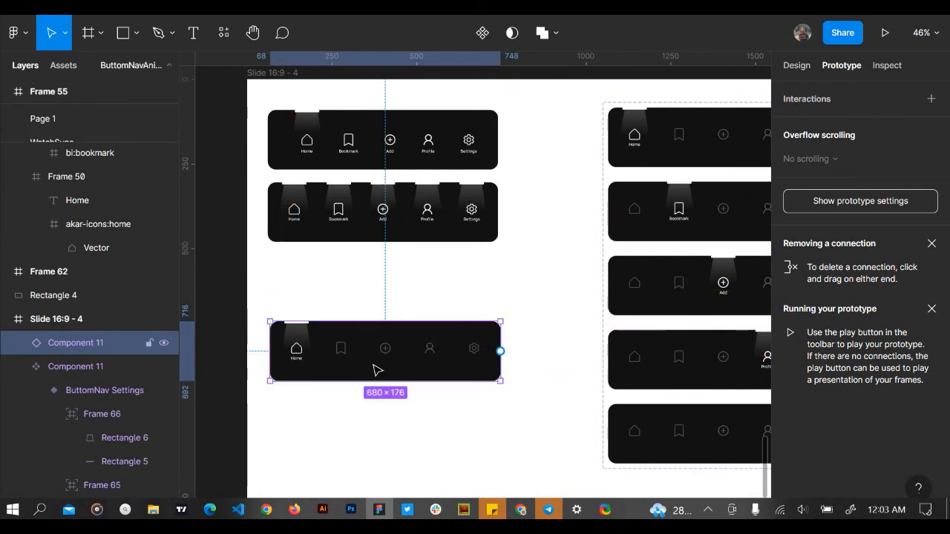
Create an iPhone 11 Pro Max frame beside the slide and move the Component 11 instance into it
scroll(383, 290, "down", 3)
scroll(383, 290, "down", 3)
scroll(383, 291, "right", 3)
scroll(385, 294, "right", 1)
scroll(385, 294, "up", 3)
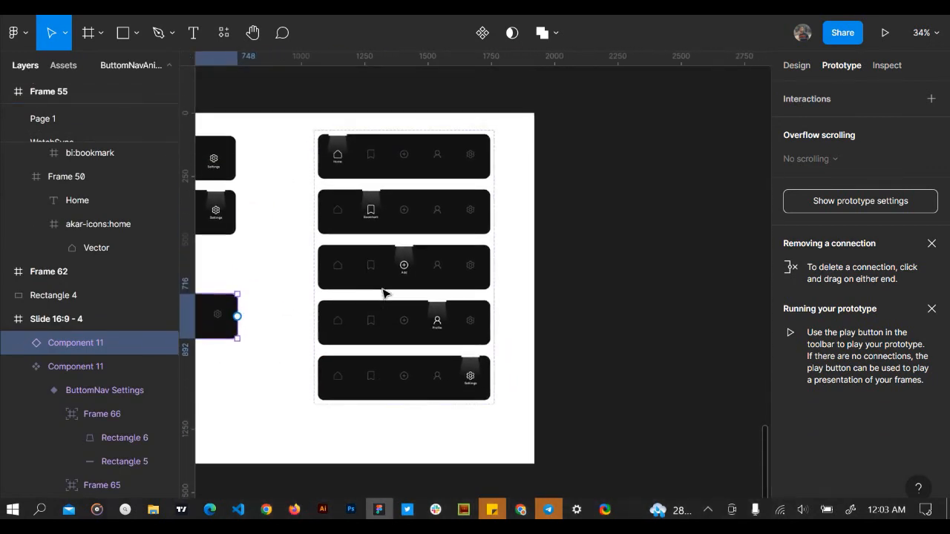
left_click(93, 43)
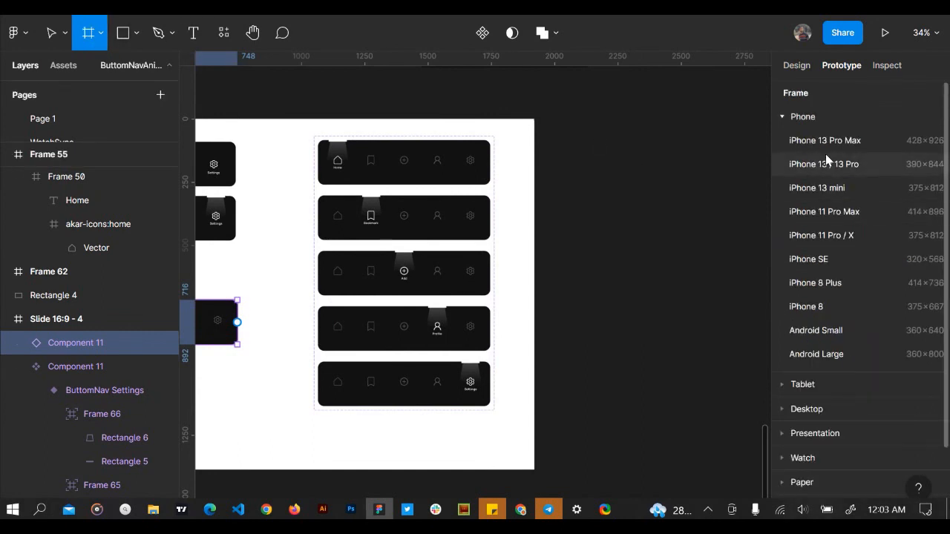
left_click(799, 215)
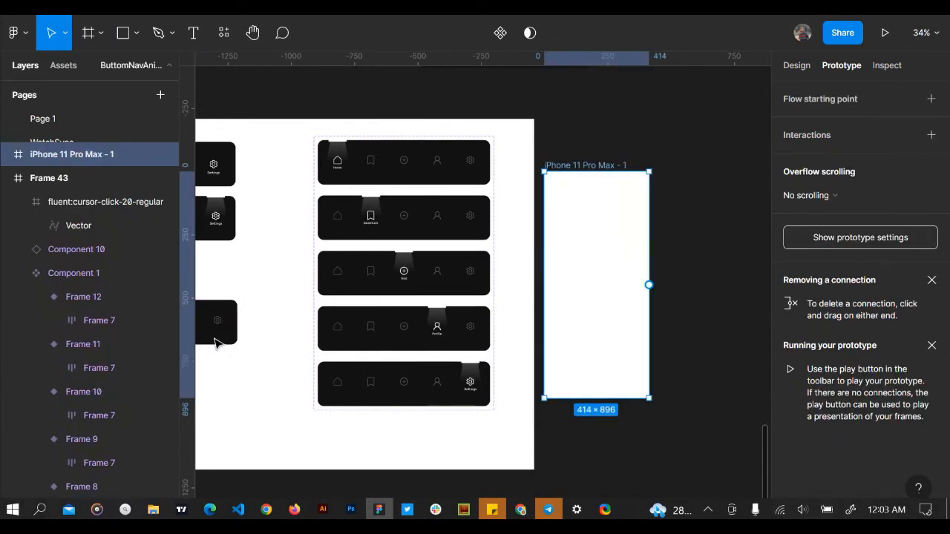
left_click_drag(209, 330, 613, 295)
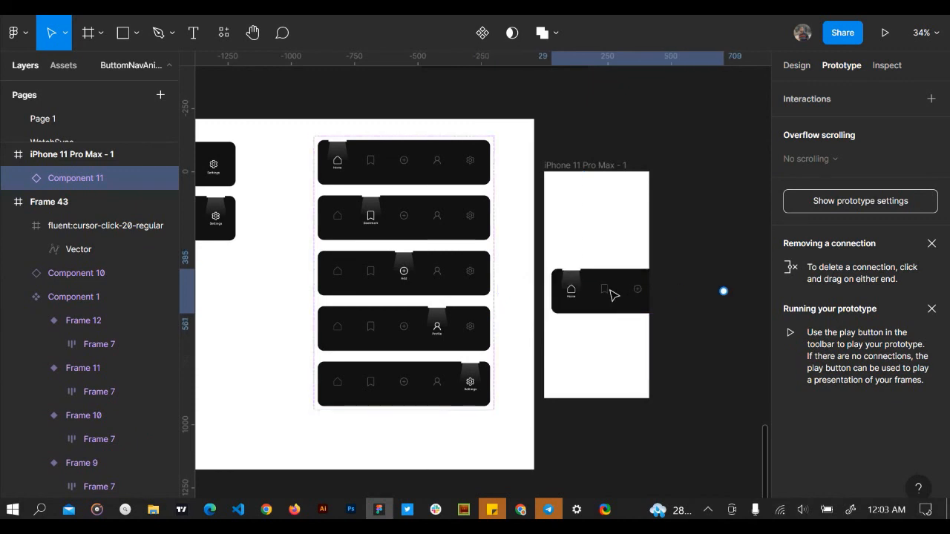
Apply the Mobile grid layout style to the iPhone 11 Pro Max - 1 frame
scroll(599, 301, "right", 2)
scroll(599, 301, "up", 5)
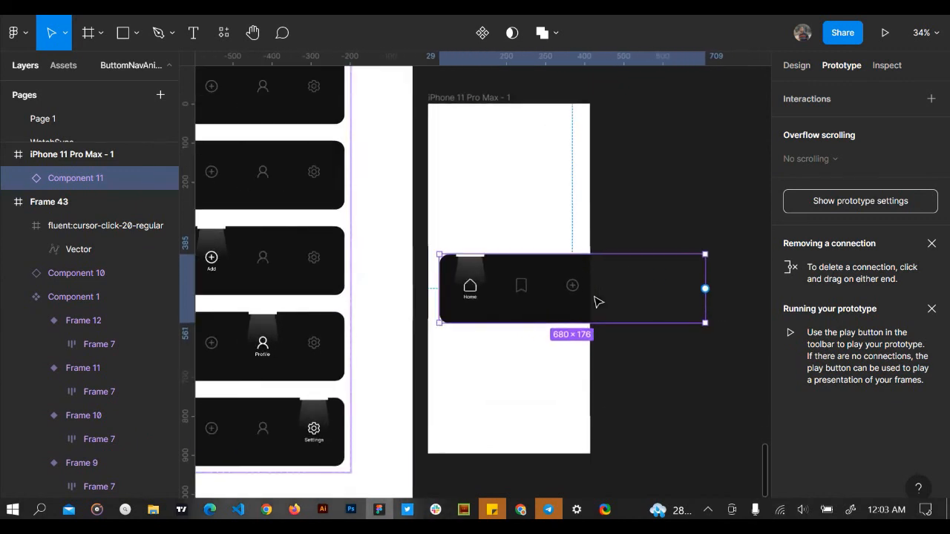
scroll(598, 302, "down", 2)
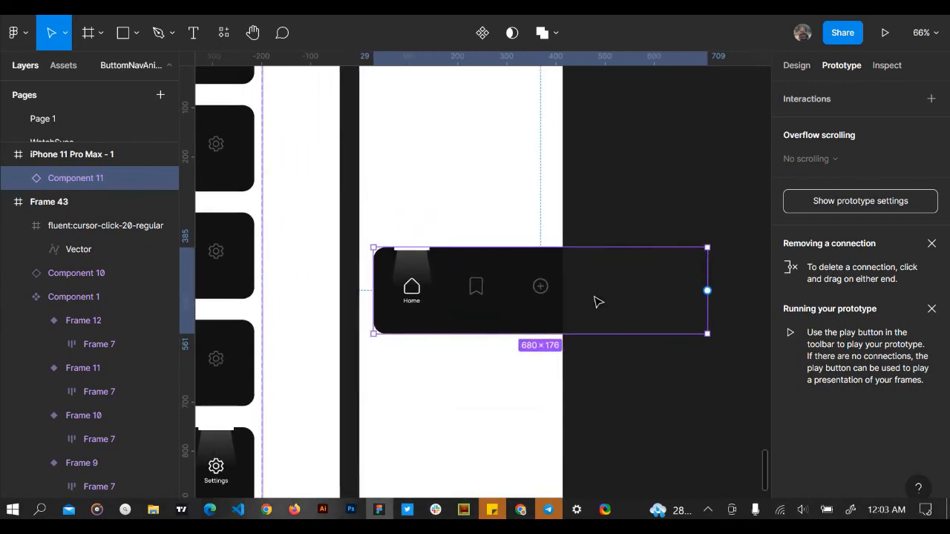
scroll(598, 302, "up", 2)
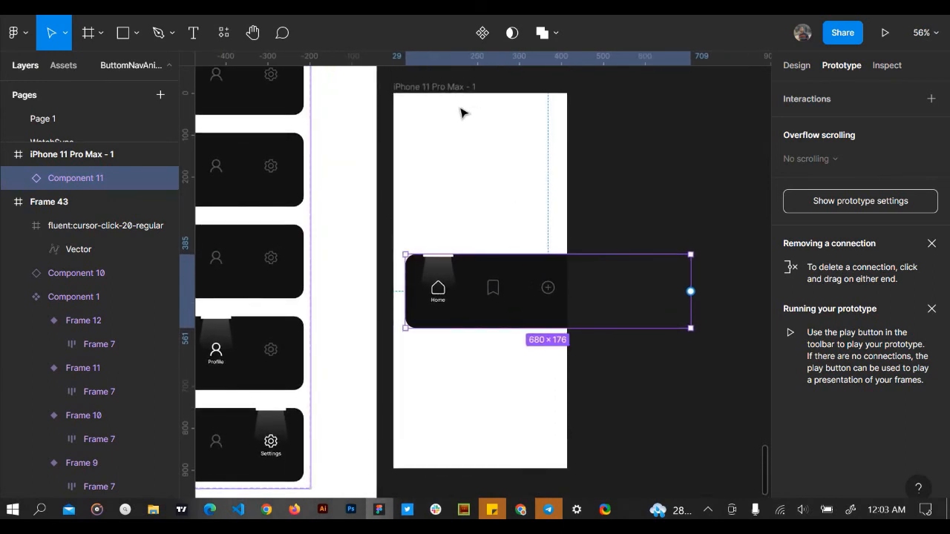
left_click(472, 87)
left_click(790, 69)
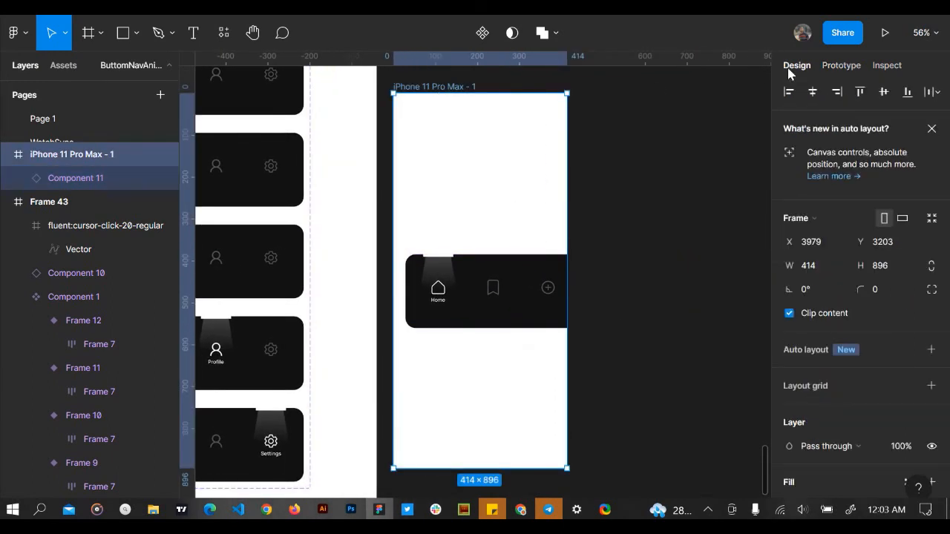
scroll(850, 324, "down", 3)
left_click(908, 269)
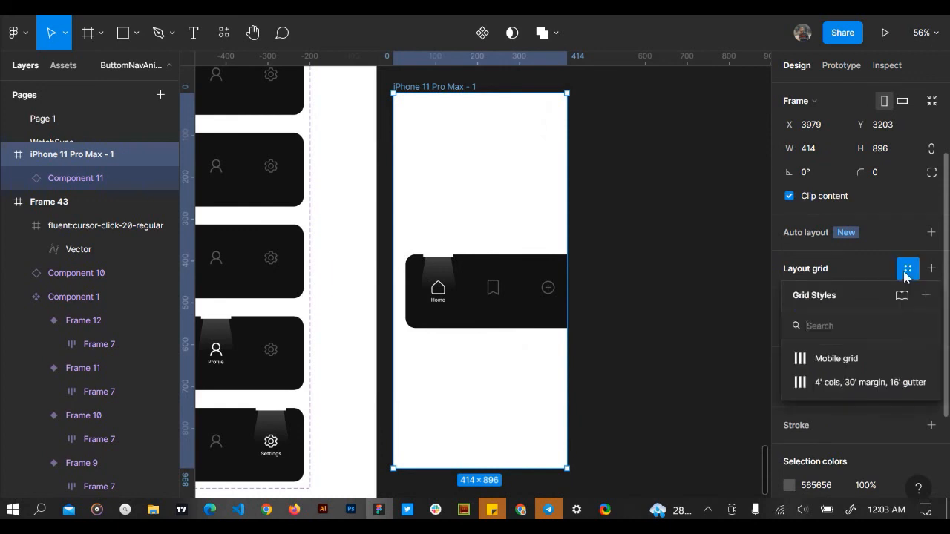
left_click(846, 356)
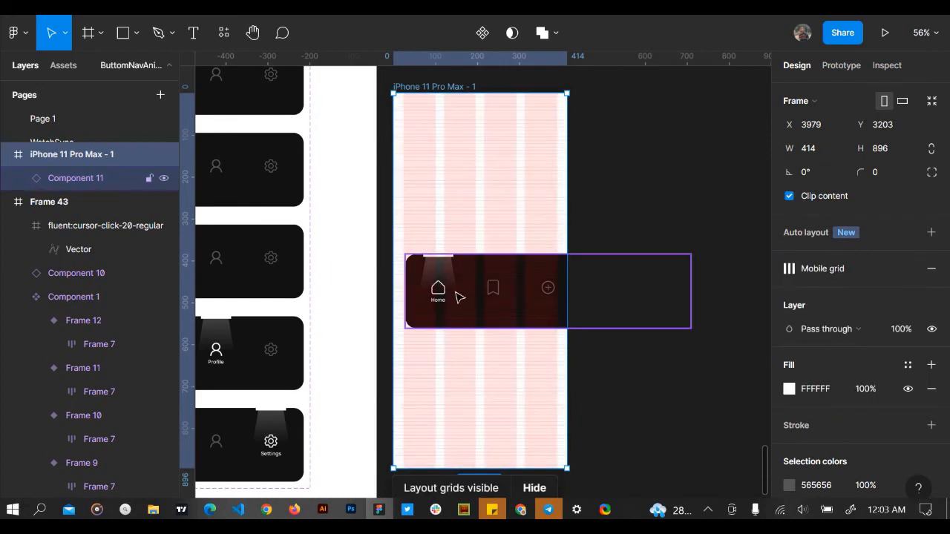
Align the Component 11 instance with the left margin of the phone frame's grid, at X 24, Y 424
left_click_drag(468, 285, 463, 315)
key("ctrl+z")
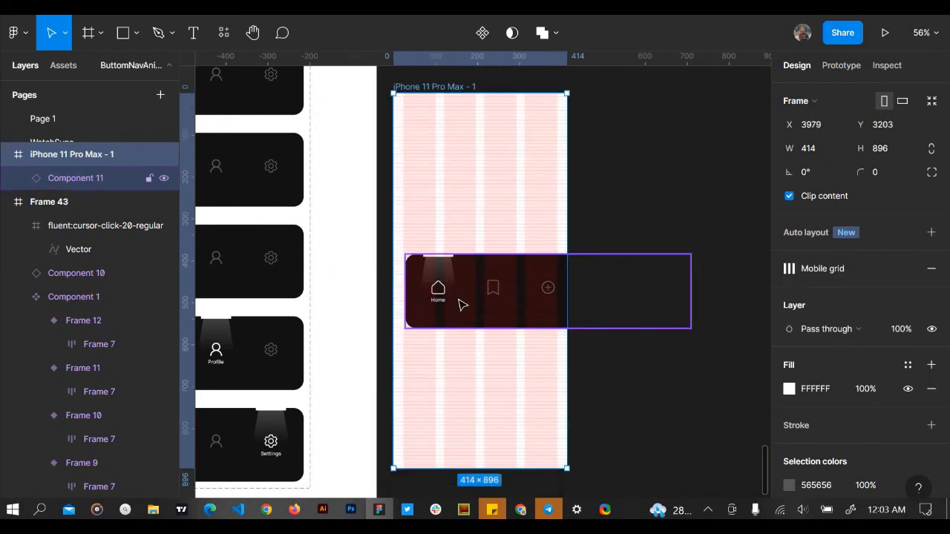
left_click(463, 316)
left_click_drag(464, 316, 458, 318)
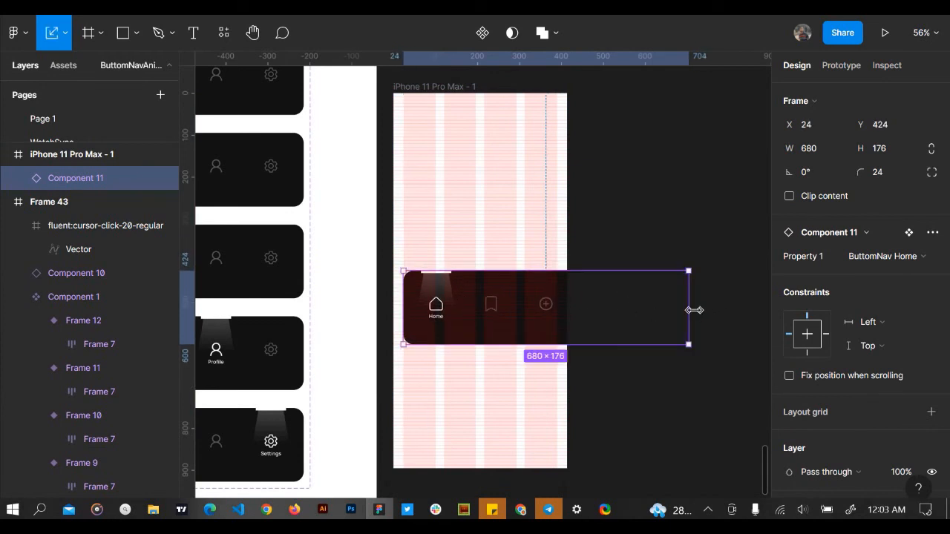
Try to narrow the Component 11 instance to fit the phone frame, and switch to the Redesign prototype preview
left_click_drag(691, 310, 530, 443)
key("ctrl+Tab")
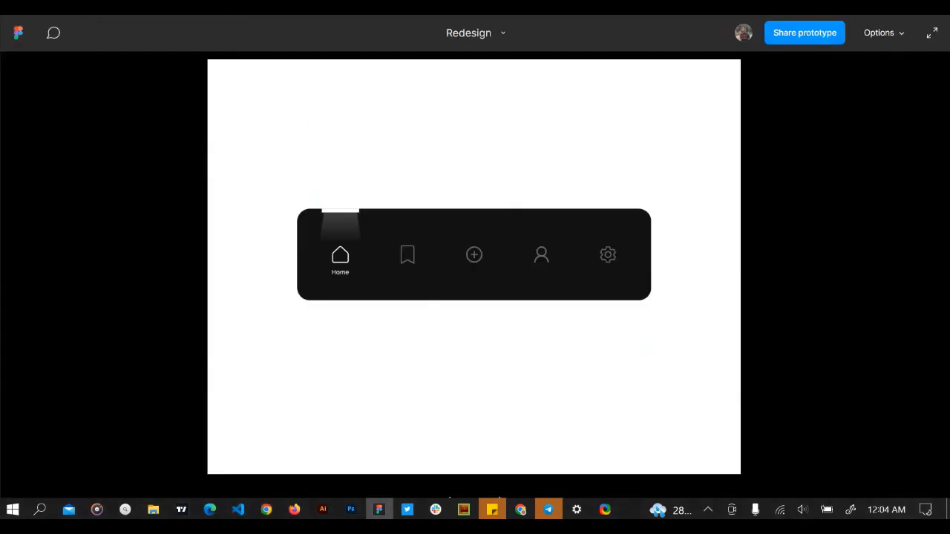
Preview the iPhone 11 Pro Max - 1 frame and test the navigation bar by switching through its icons
key("ctrl+Tab")
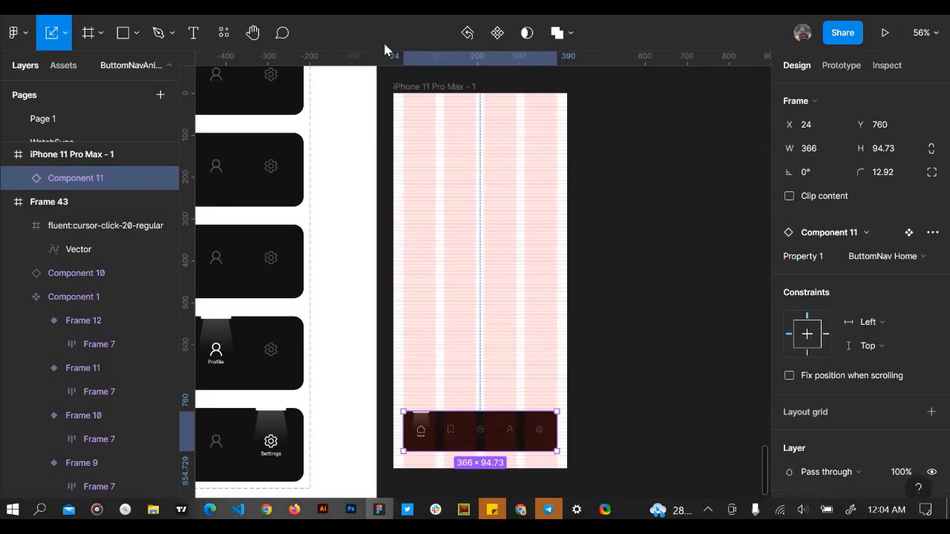
left_click(411, 89)
left_click(886, 33)
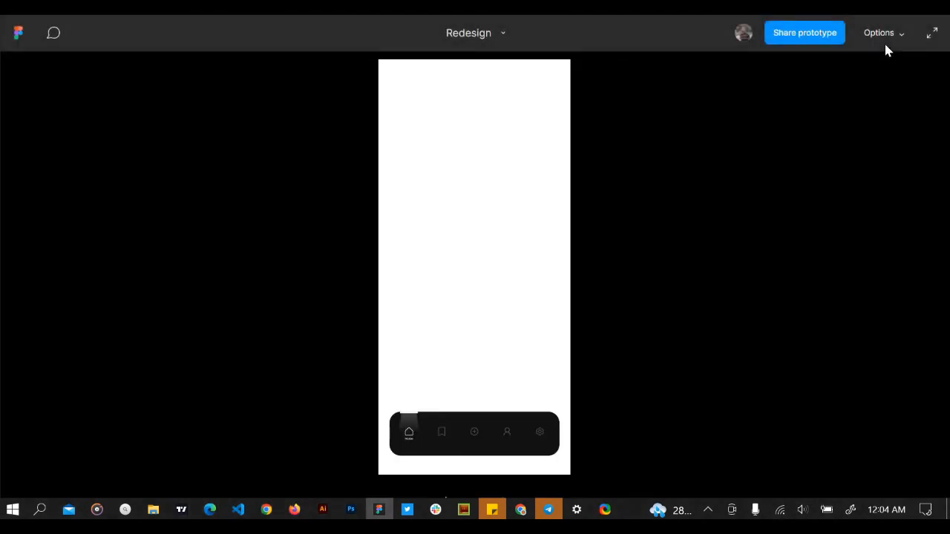
left_click(443, 444)
left_click(479, 442)
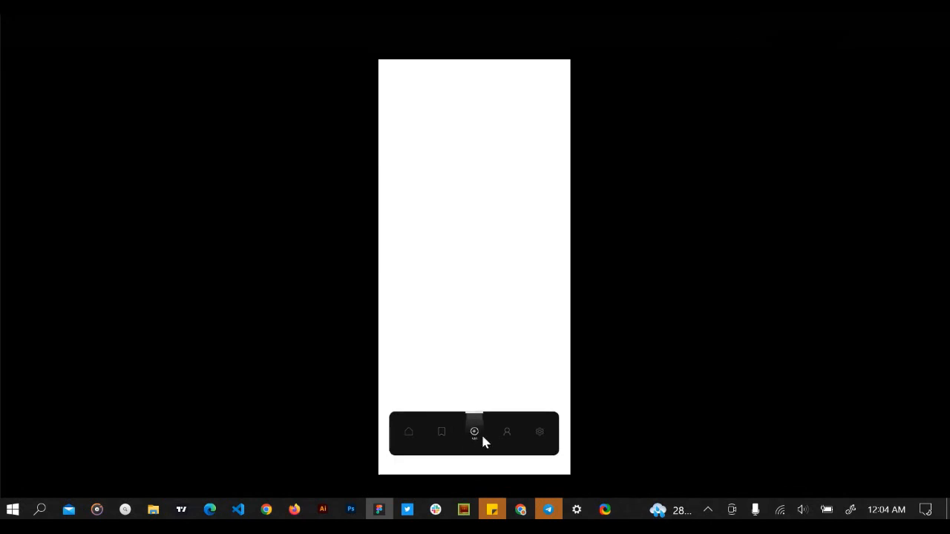
left_click(507, 438)
left_click(539, 448)
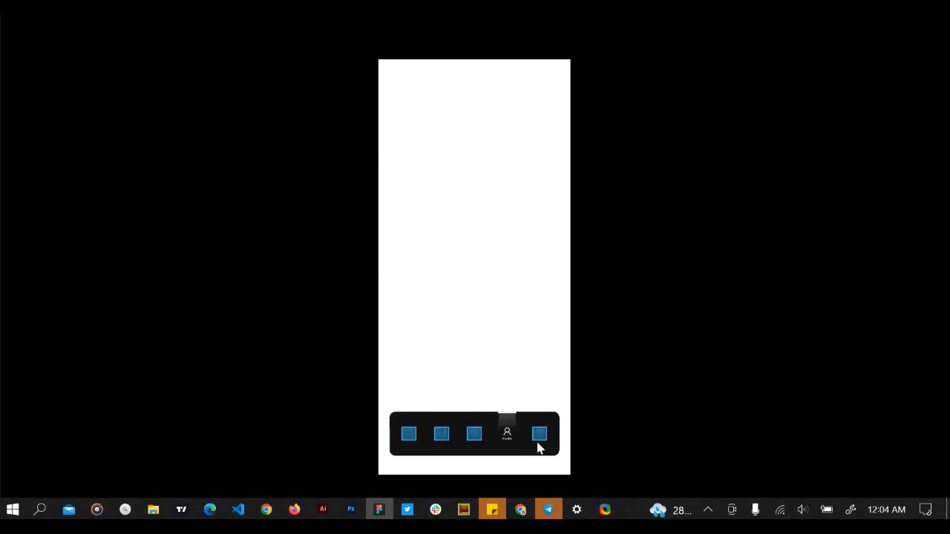
left_click(540, 444)
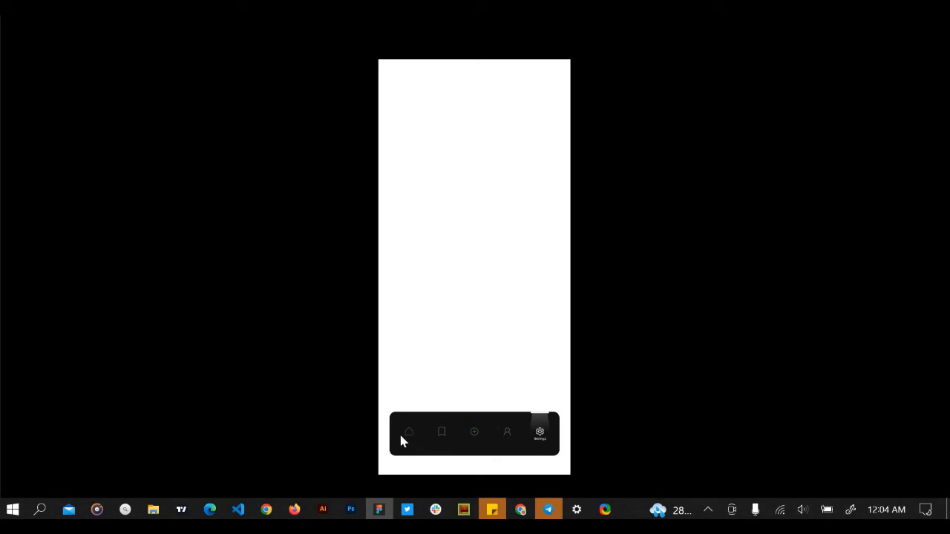
left_click(400, 435)
left_click(69, 13)
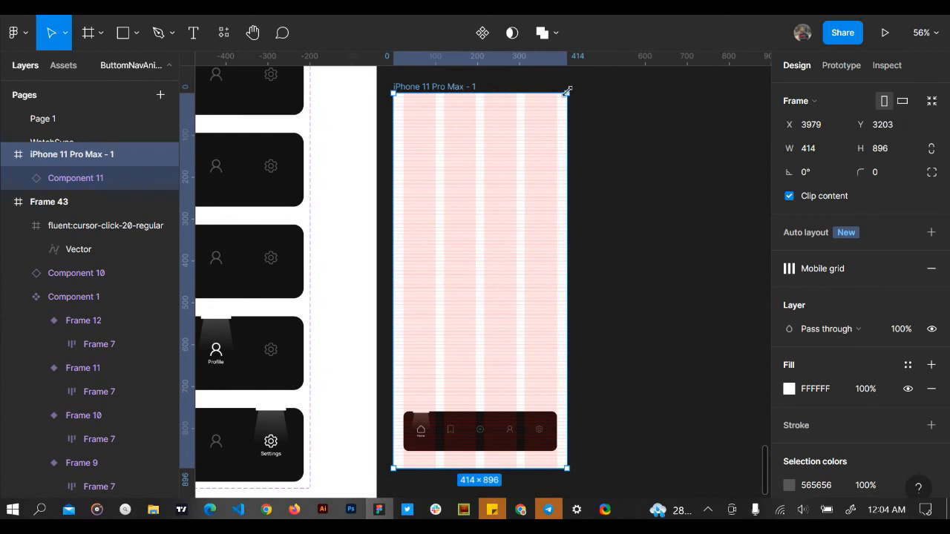
Try resizing the iPhone 11 Pro Max - 1 frame to 677 × 443 and moving it up, and undo both changes
left_click_drag(568, 91, 677, 283)
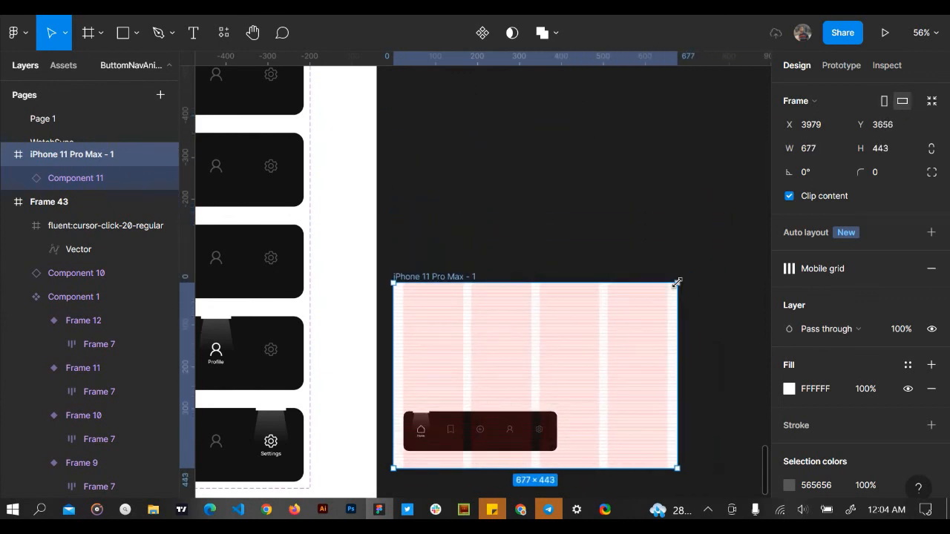
left_click_drag(531, 336, 530, 185)
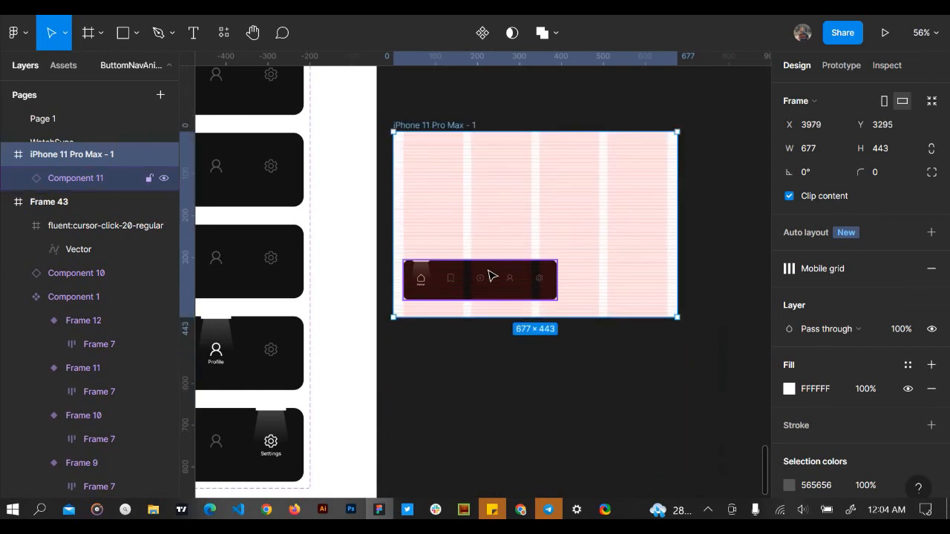
key("ctrl+z")
key("ctrl+z")
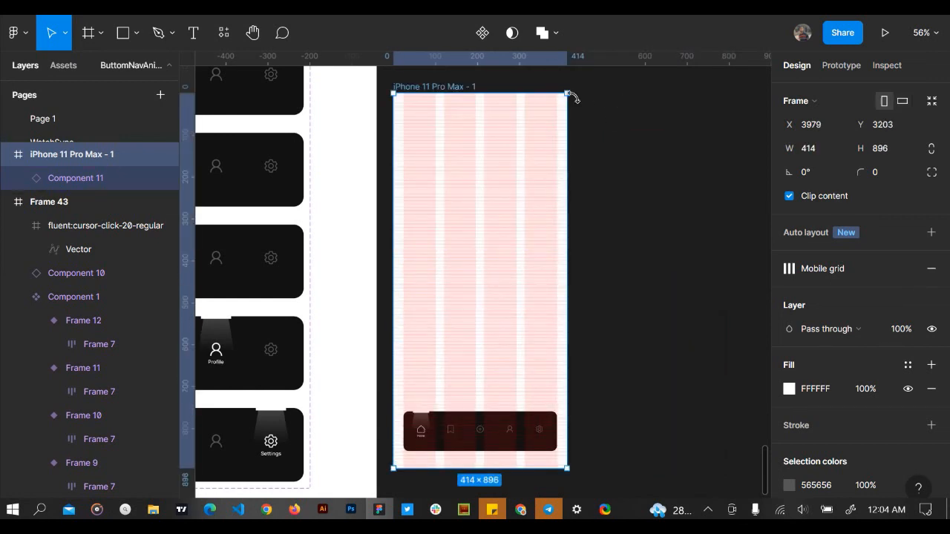
Try resizing the iPhone 11 Pro Max - 1 frame to 390 × 916, and undo the resize
mouse_move(568, 95)
left_mouse_down()
mouse_move(582, 216)
mouse_move(690, 112)
mouse_move(693, 197)
mouse_move(591, 278)
mouse_move(573, 123)
mouse_move(572, 212)
mouse_move(560, 84)
left_mouse_up()
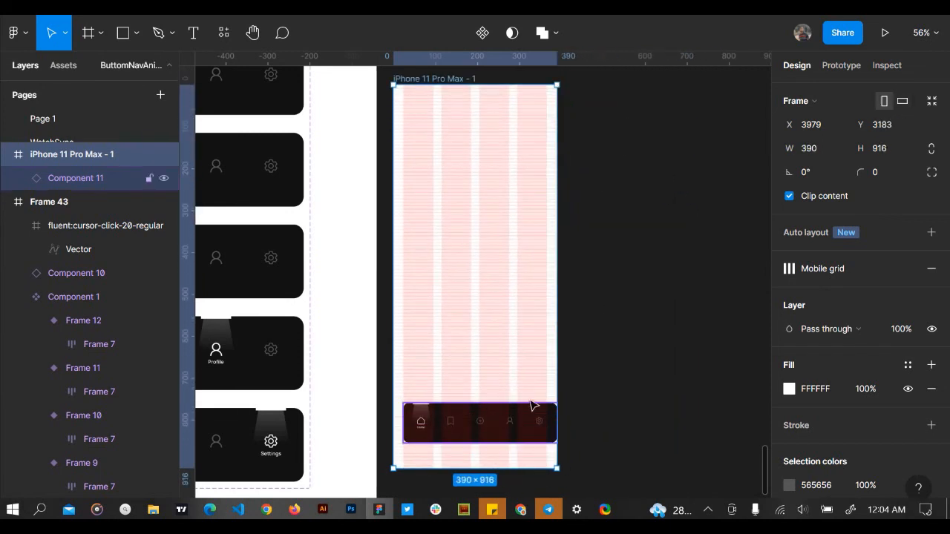
left_click(485, 418)
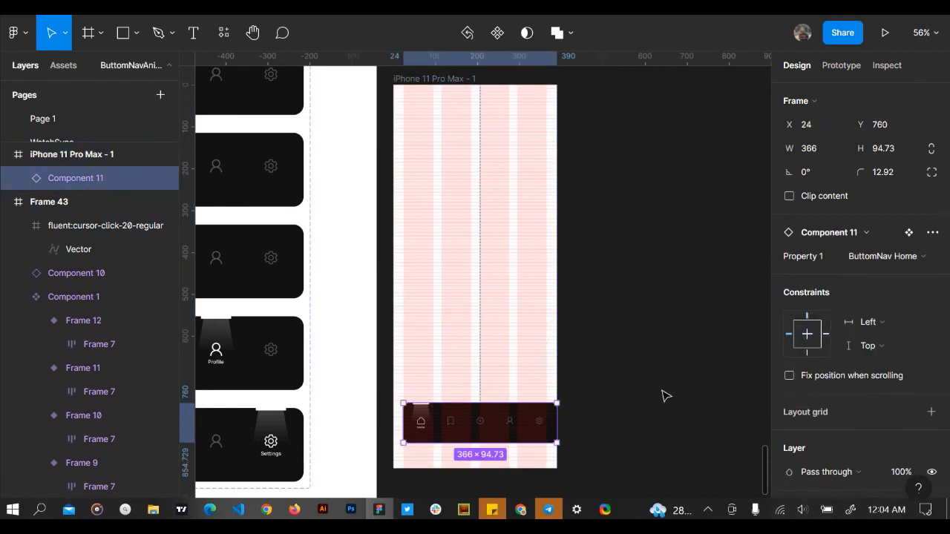
key("ctrl+z")
key("ctrl+z")
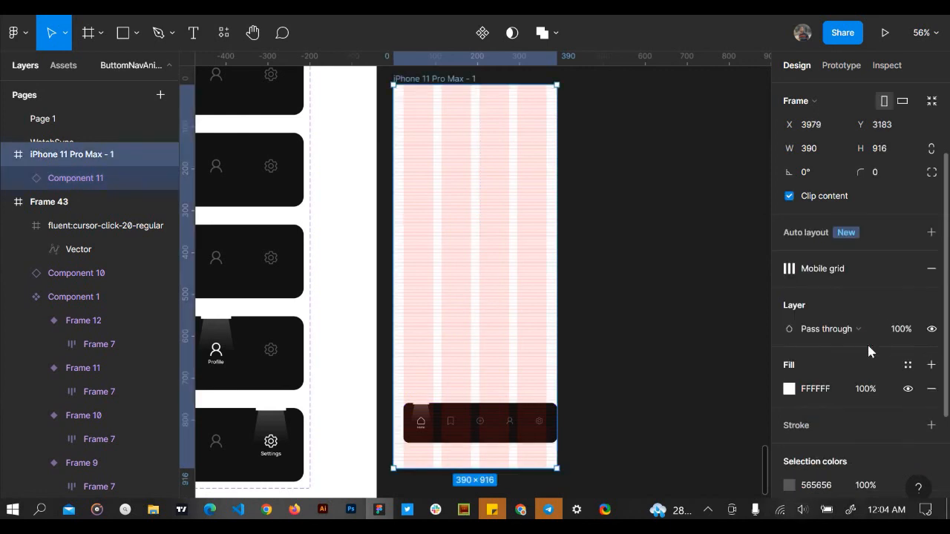
Set the Component 11 instance's vertical constraint to Bottom
left_click(511, 437)
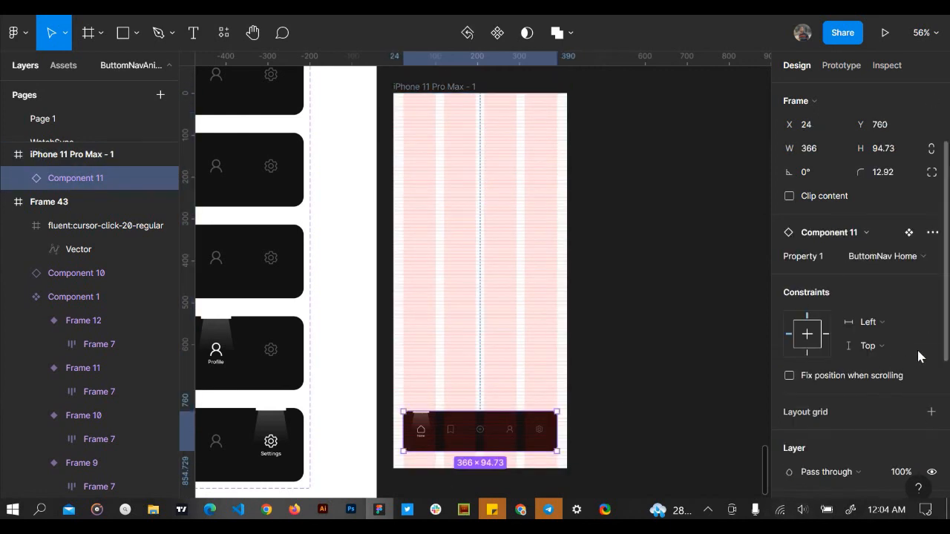
left_click(865, 348)
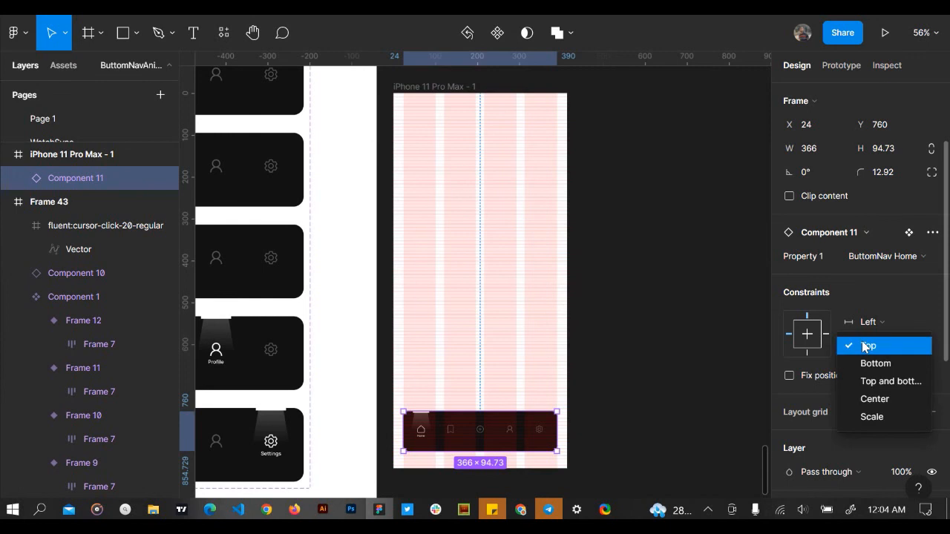
left_click(868, 366)
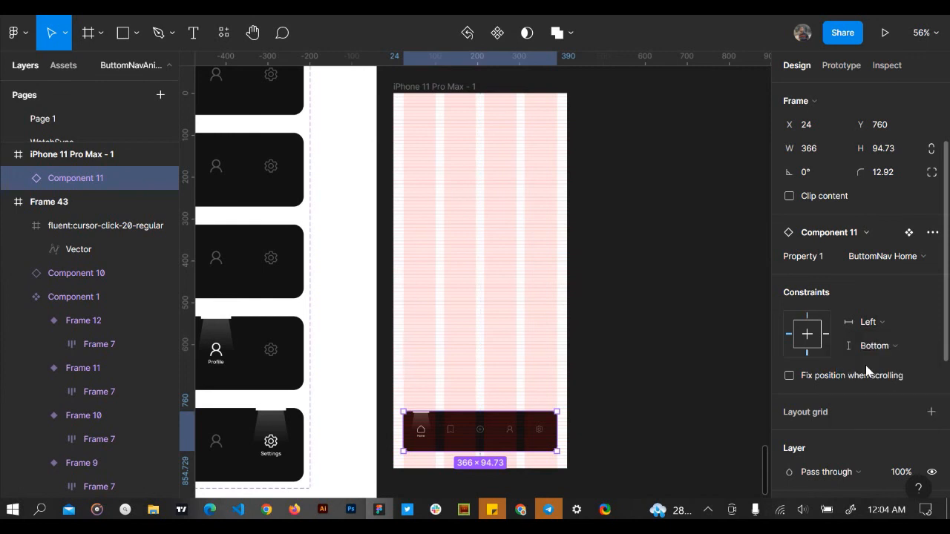
Test the Bottom constraint by resizing the phone frame to 511 × 498, and undo the resize
left_click(475, 207)
left_click(428, 89)
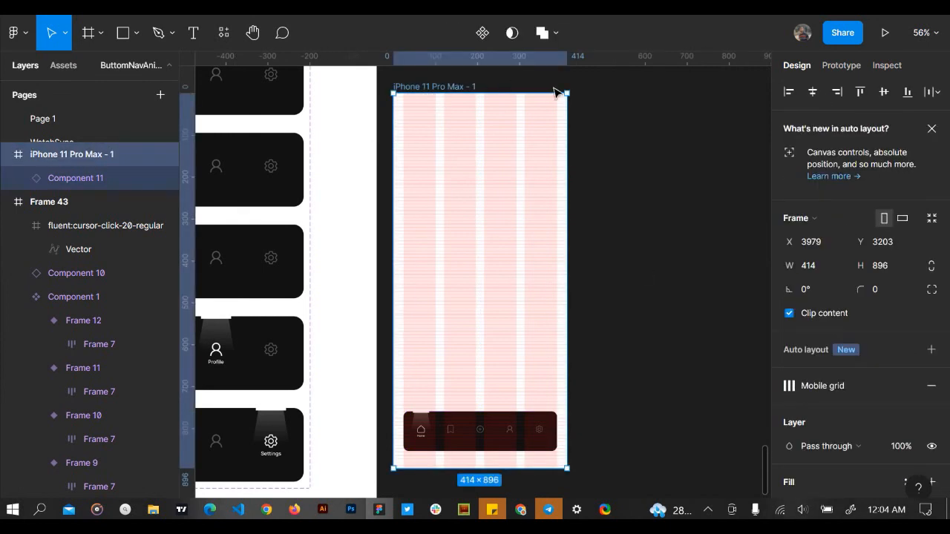
left_click_drag(566, 89, 607, 260)
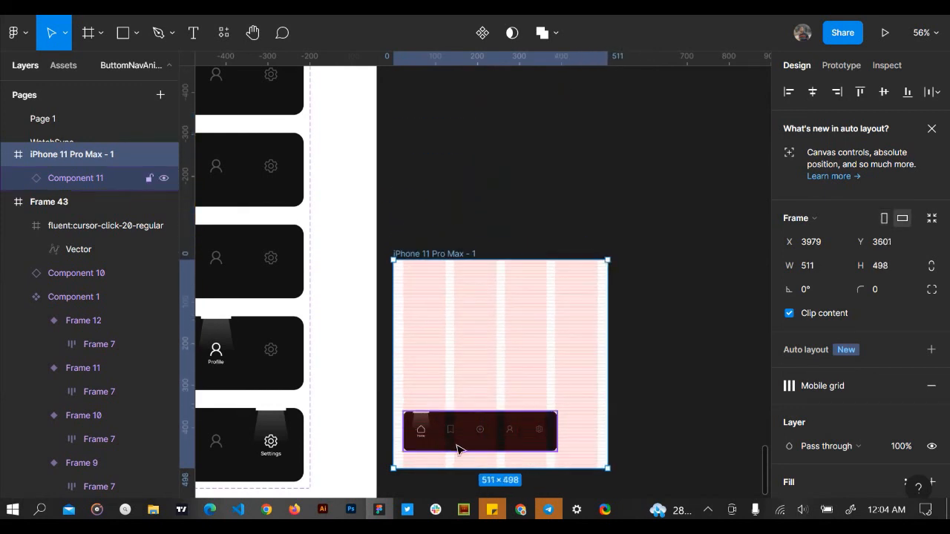
key("ctrl+z")
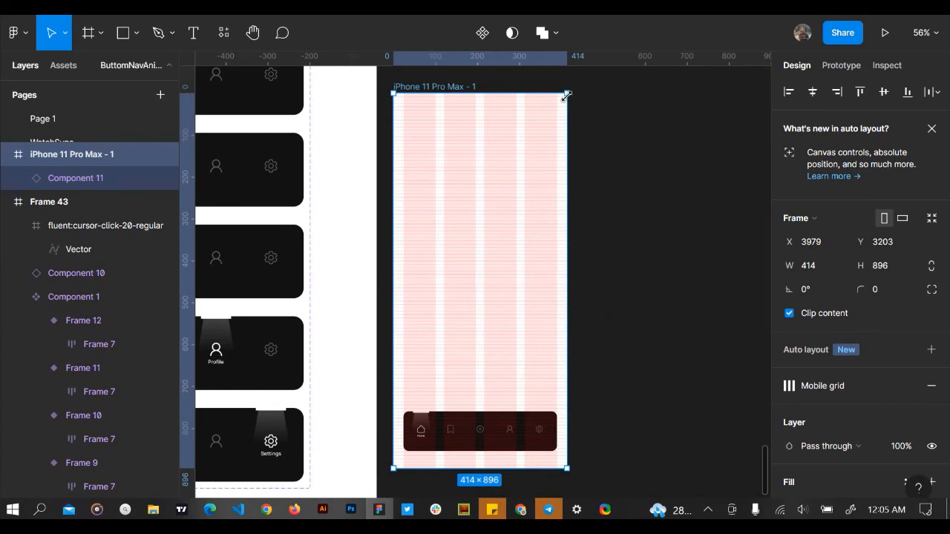
left_click(613, 162)
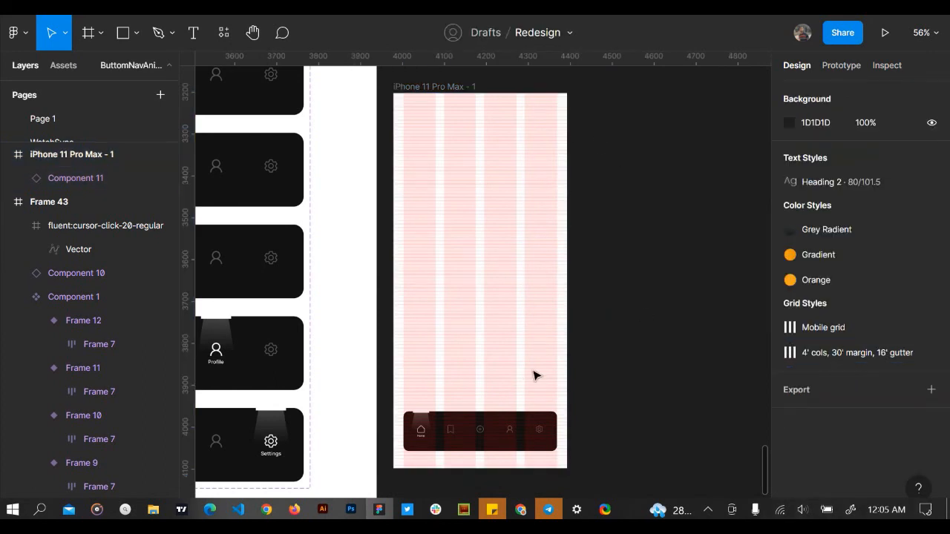
Set the Component 11 instance's vertical constraint back to Top
left_click(519, 442)
left_click(861, 463)
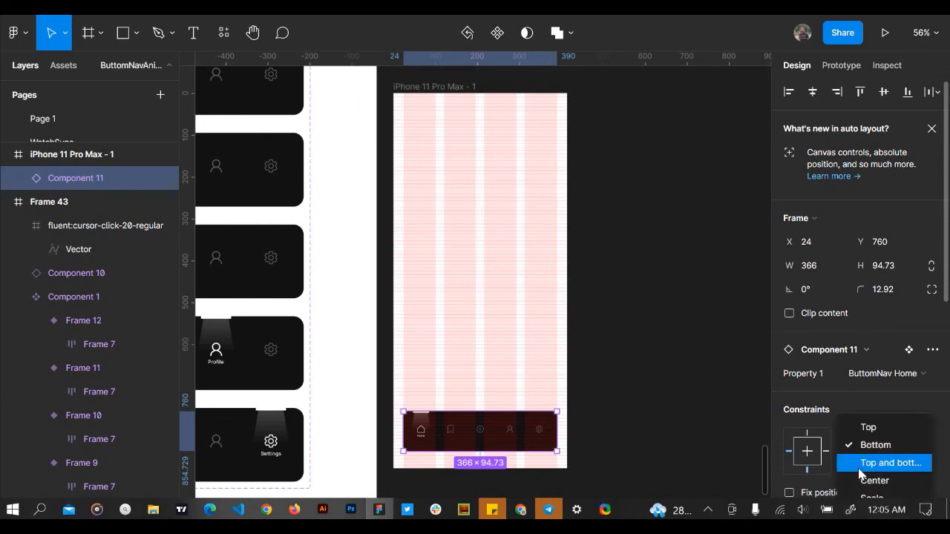
left_click(854, 425)
Resize the iPhone 11 Pro Max - 1 frame into a landscape format of about 635 × 481
left_click(430, 87)
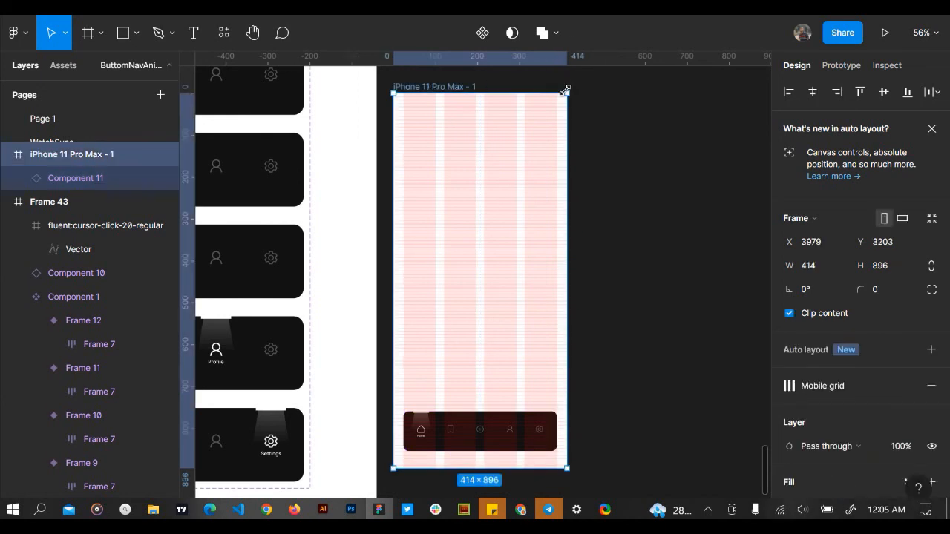
left_click_drag(565, 92, 659, 267)
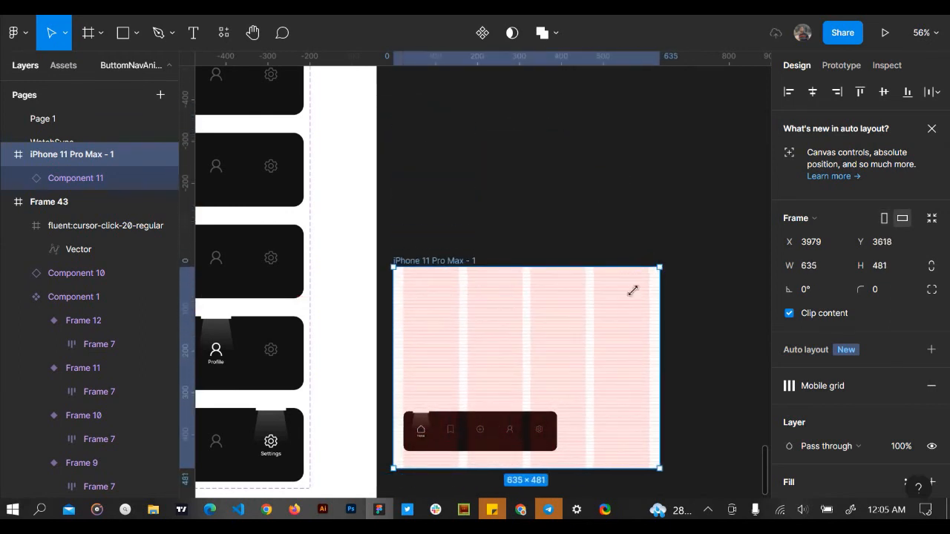
Raise the Component 11 instance and scale it to 587 wide between the grid margins, and move its parent frame to X 3977, Y 3423
left_click(489, 422)
left_click_drag(495, 438, 496, 380)
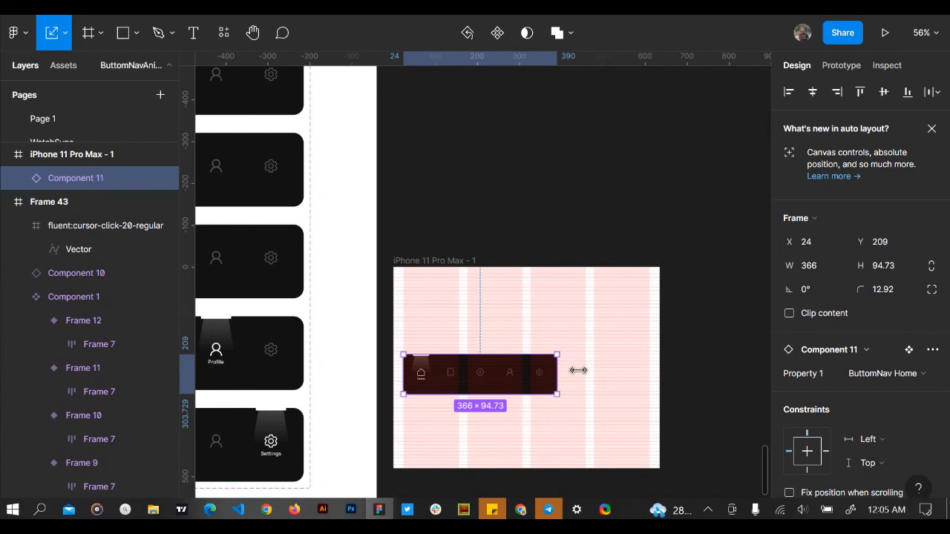
left_click_drag(558, 373, 650, 374)
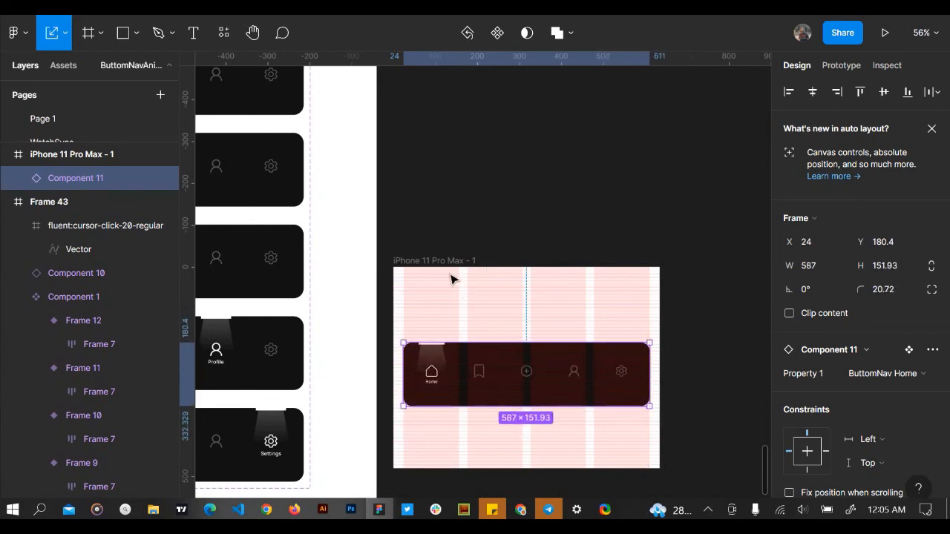
left_click_drag(438, 259, 442, 177)
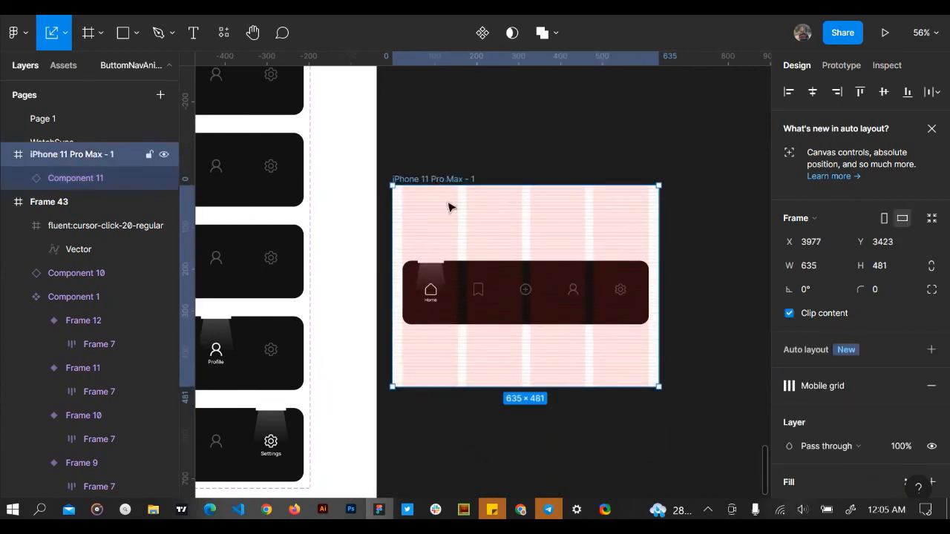
Preview the resized frame and test the enlarged navigation bar by switching repeatedly between its Home, Bookmark, Add, Profile and Settings icons
left_click(884, 34)
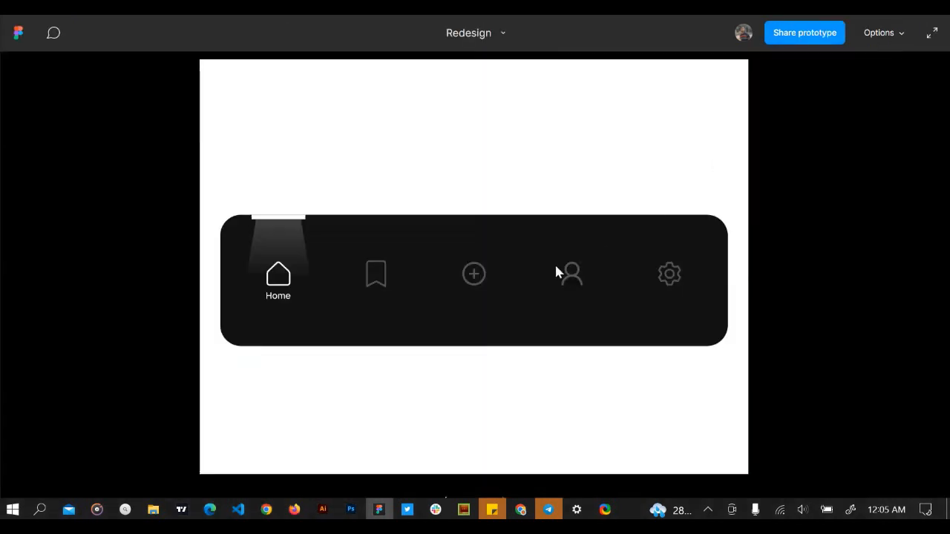
left_click(376, 279)
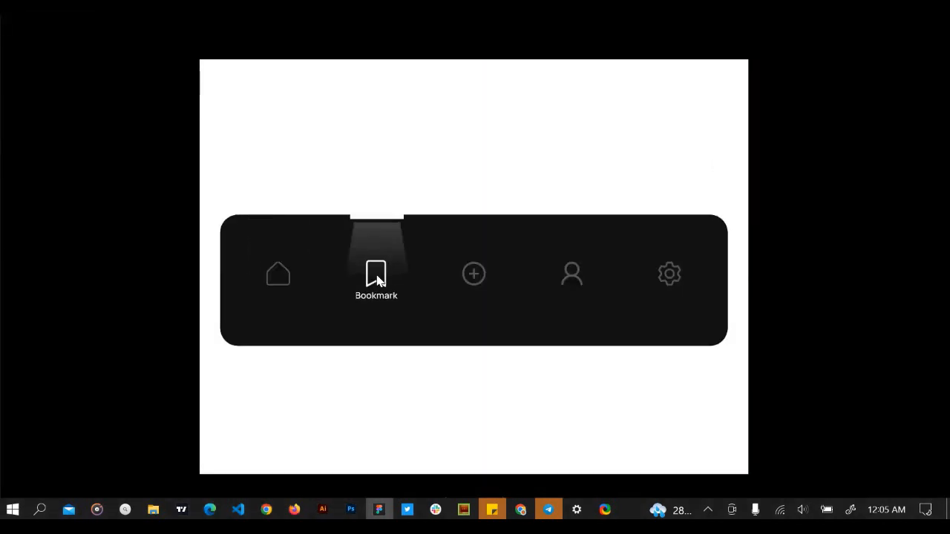
left_click(476, 277)
left_click(570, 279)
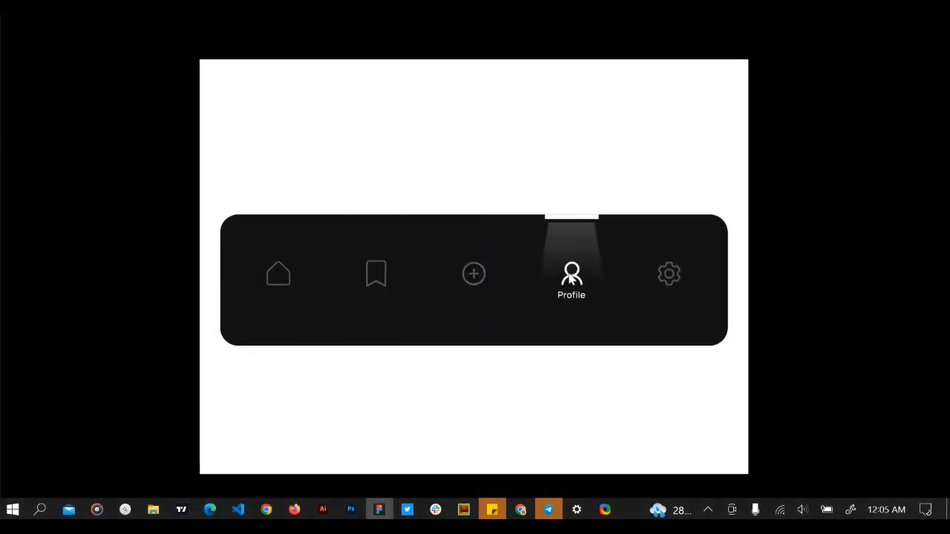
left_click(670, 276)
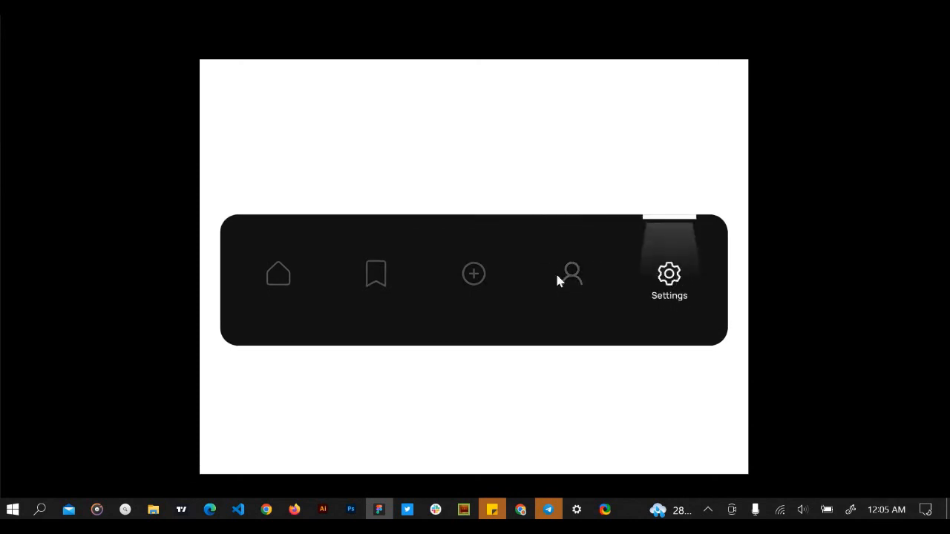
left_click(280, 277)
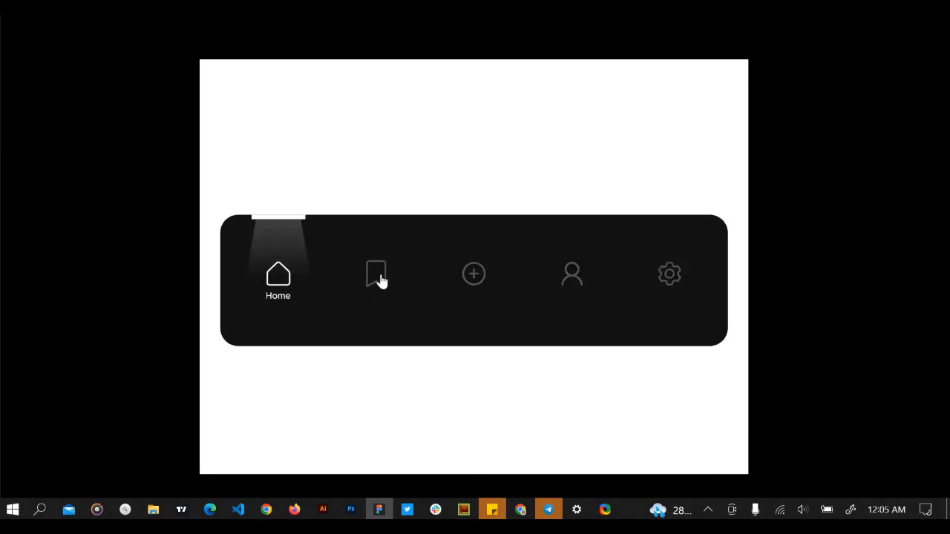
left_click(379, 278)
left_click(475, 286)
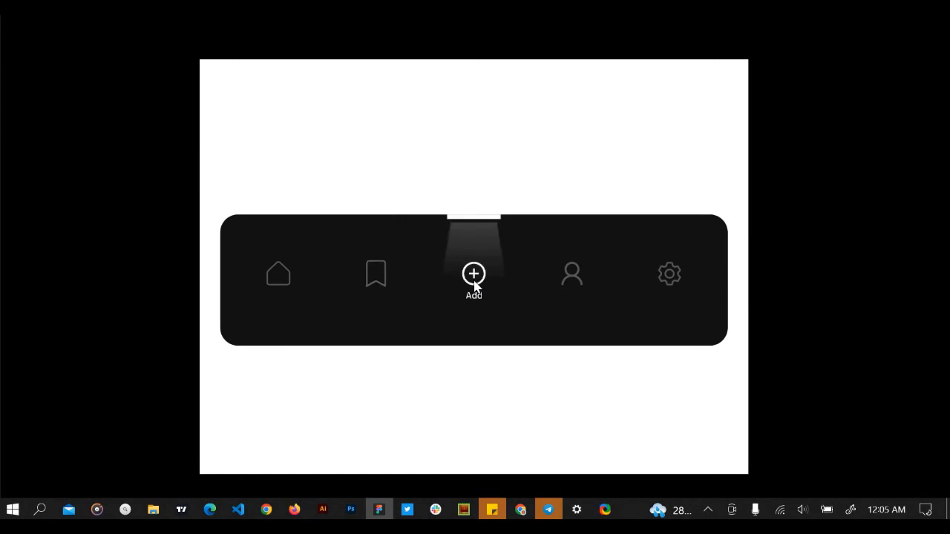
left_click(567, 288)
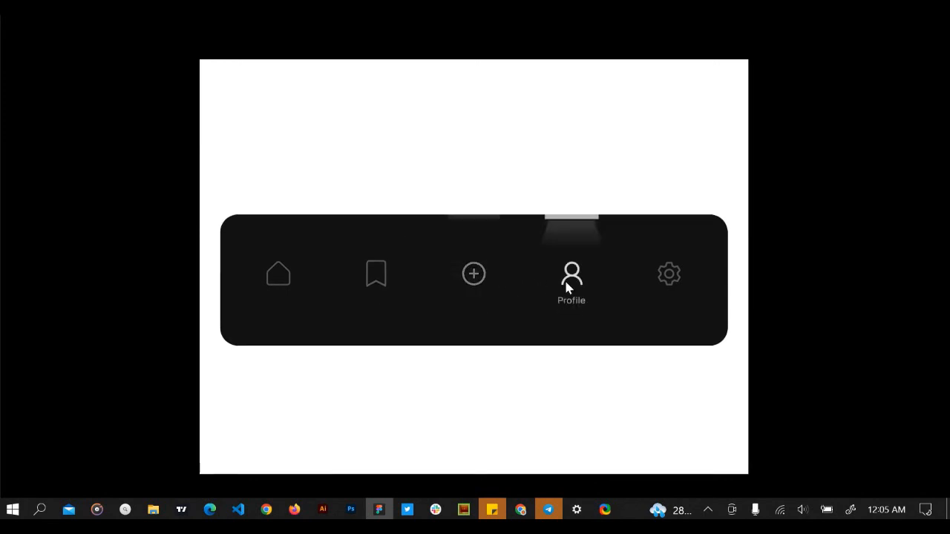
left_click(676, 288)
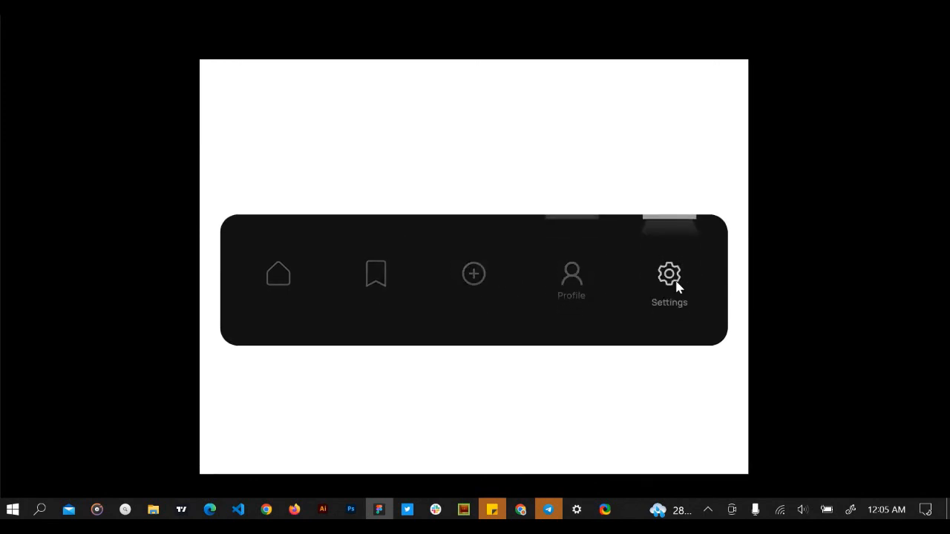
left_click(578, 283)
left_click(473, 280)
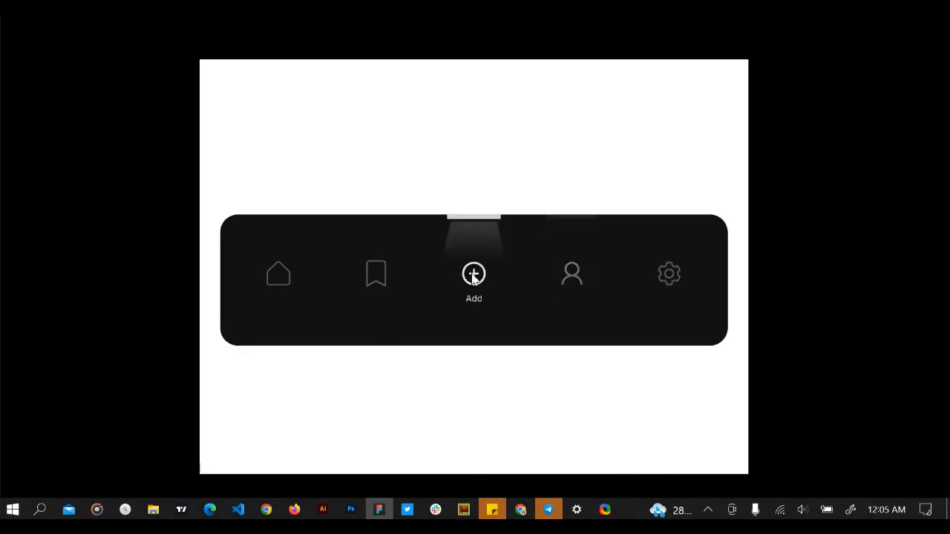
key("Right")
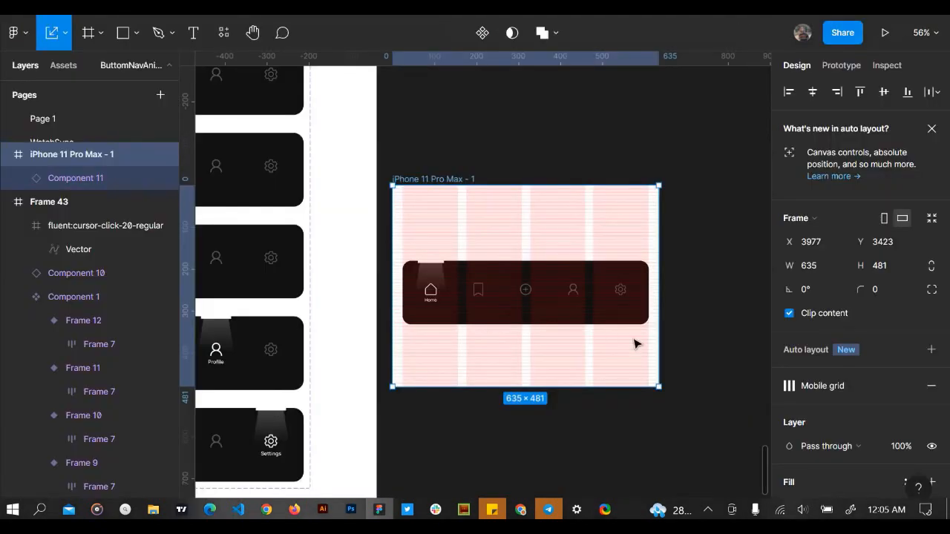
Review the finished variants on the canvas and examine the Animated Navigation Bar In Figma cover in Frame 43
scroll(635, 344, "down", 3)
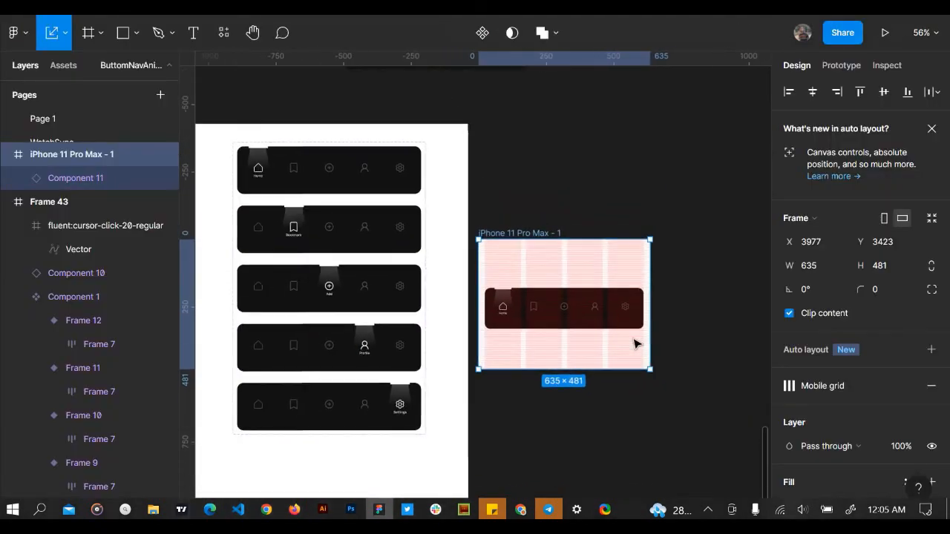
scroll(635, 344, "down", 3)
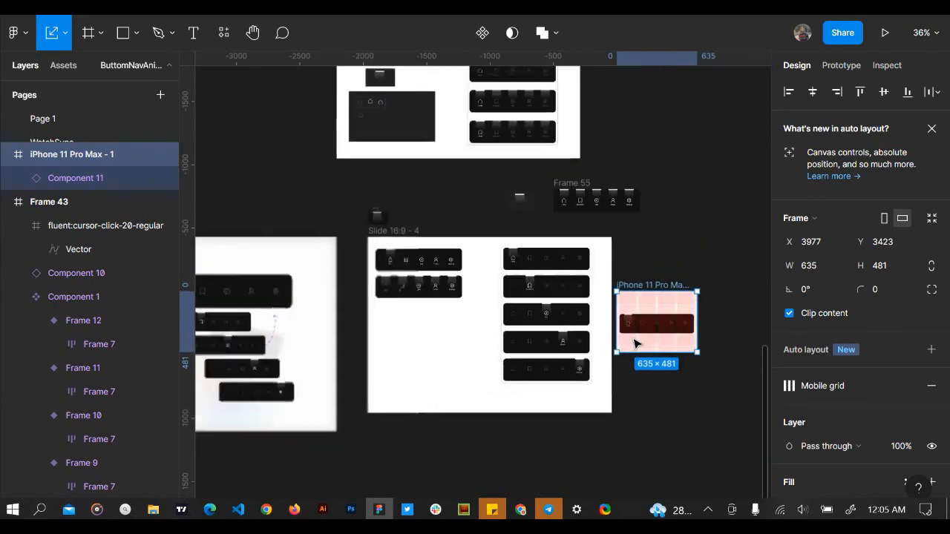
scroll(635, 344, "left", 4)
scroll(635, 344, "left", 2)
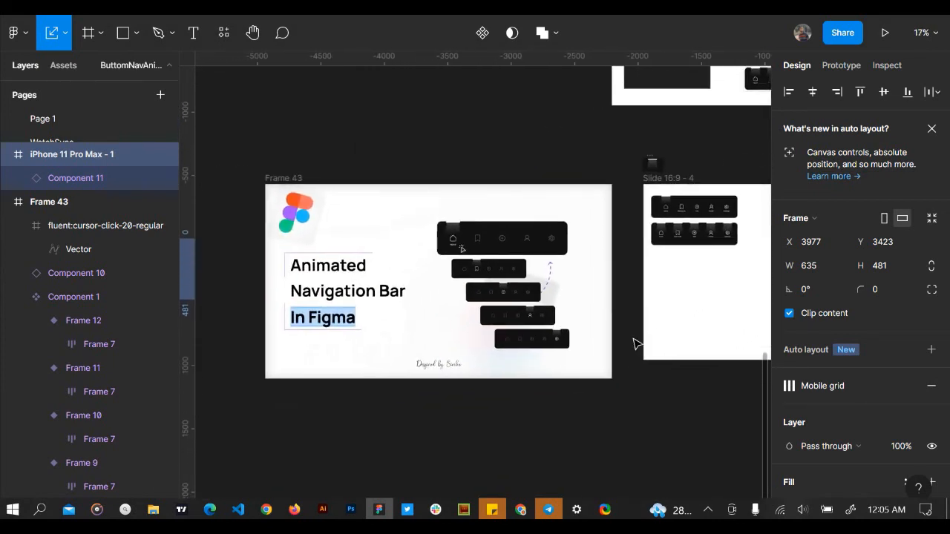
scroll(384, 342, "up", 3)
scroll(384, 341, "up", 2)
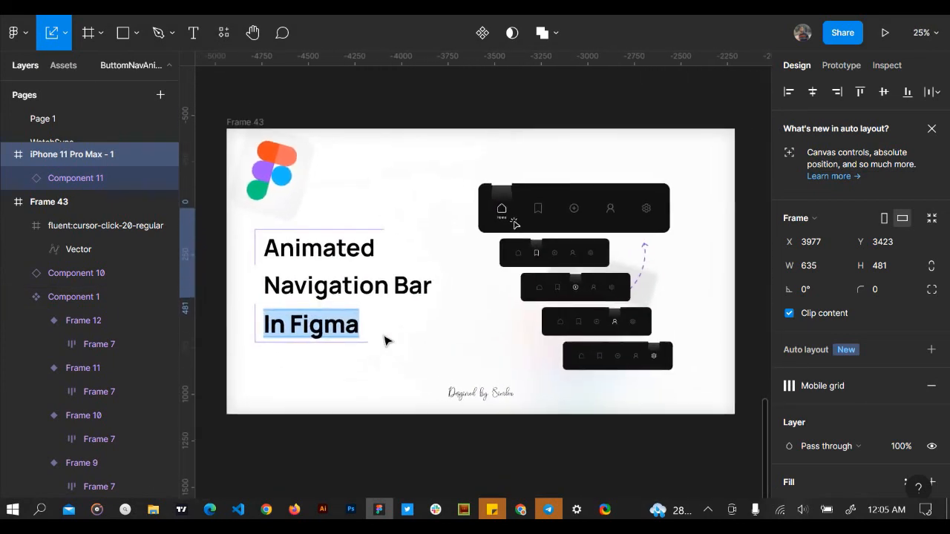
scroll(384, 341, "up", 1)
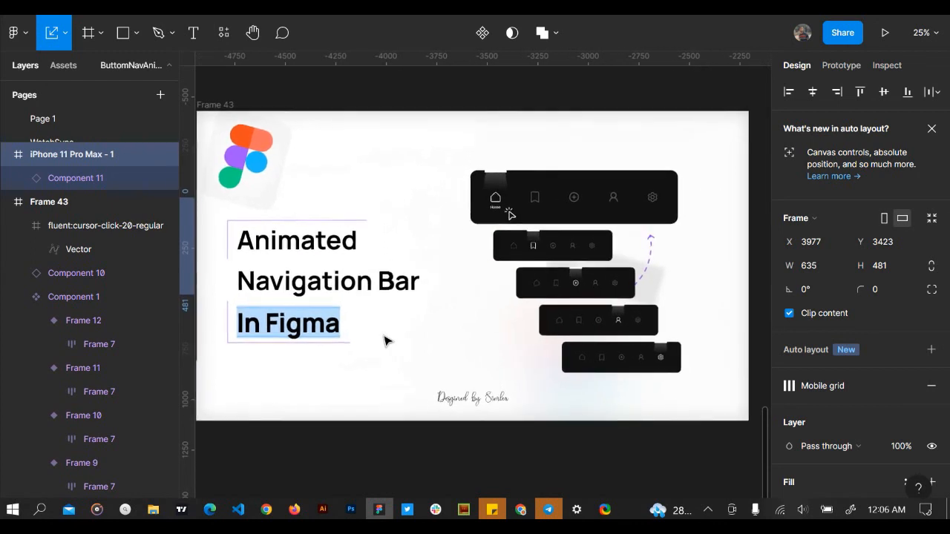